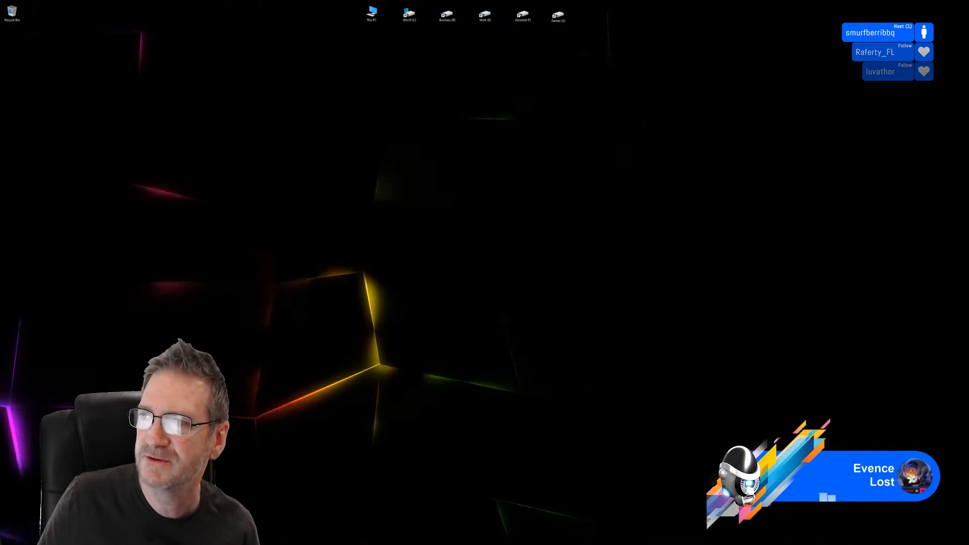
- Open the linked alien creature comparison image in the browser, enlarge it for viewing, and put the browser away
drag(372, 96, 363, 0)
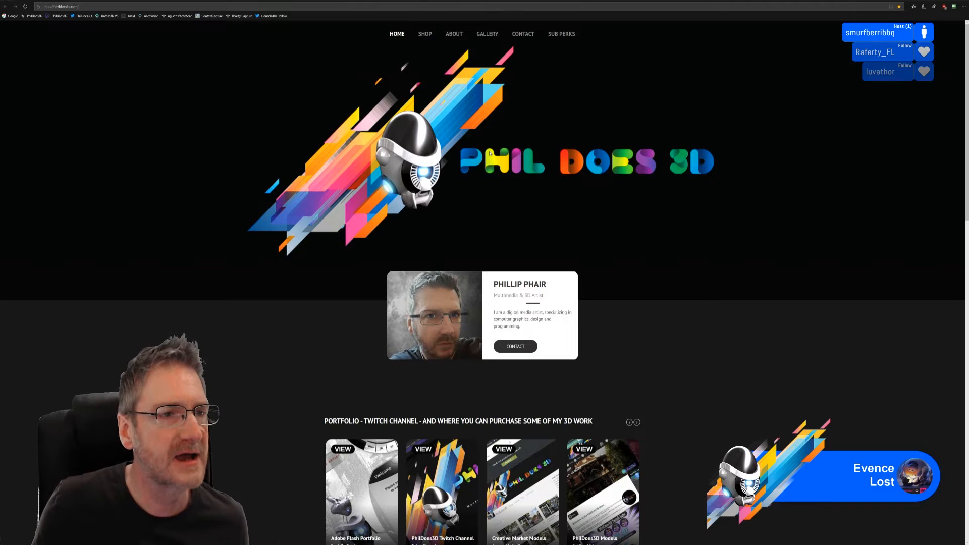
click(90, 6)
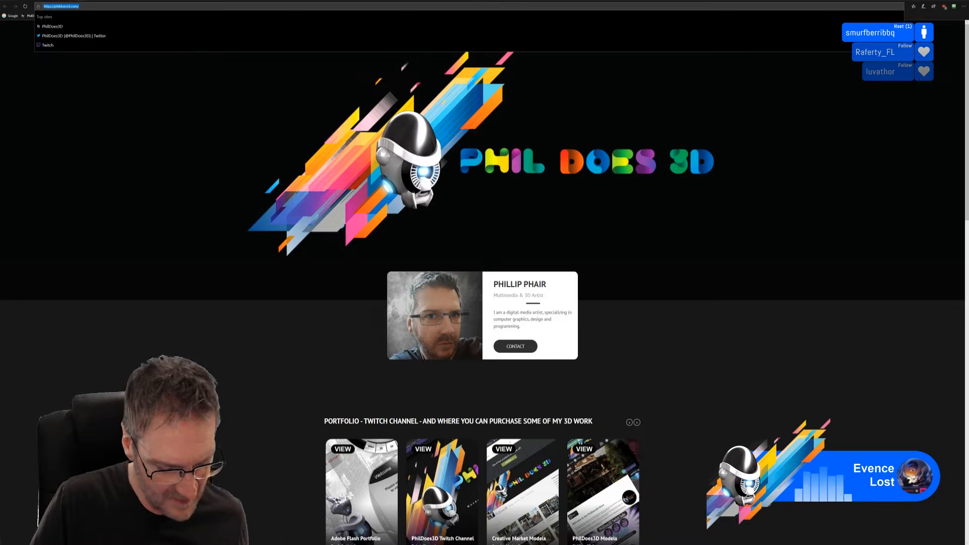
key(Return)
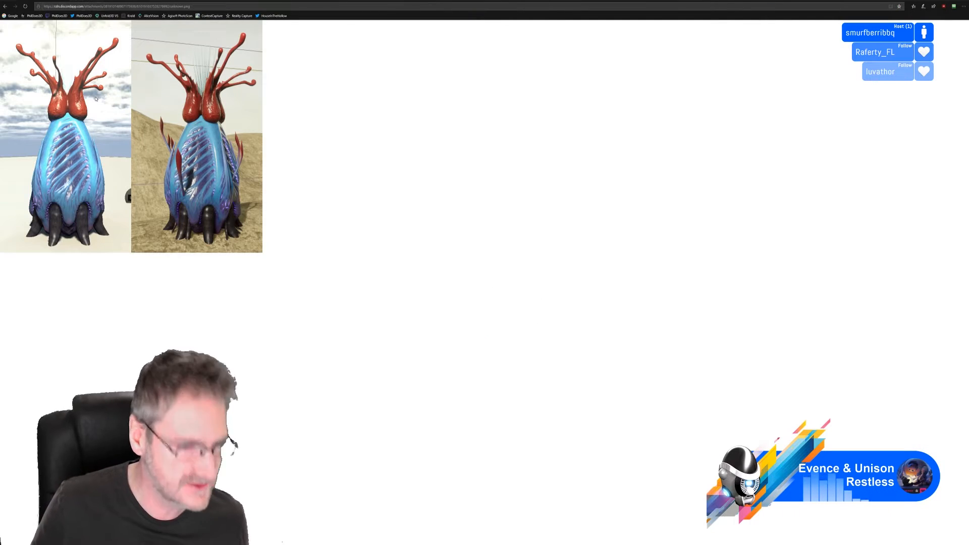
ctrl+scroll(95, 99, up, 5)
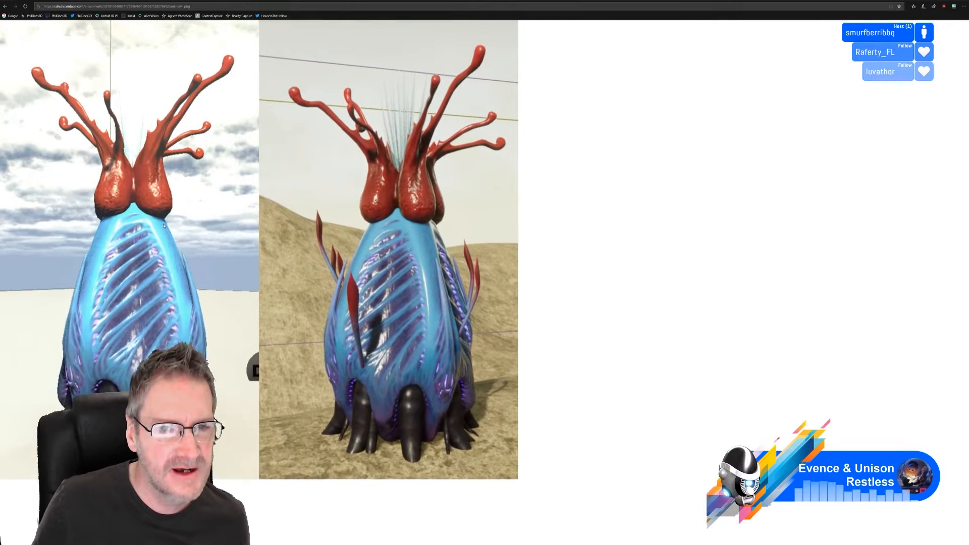
ctrl+scroll(163, 225, up, 2)
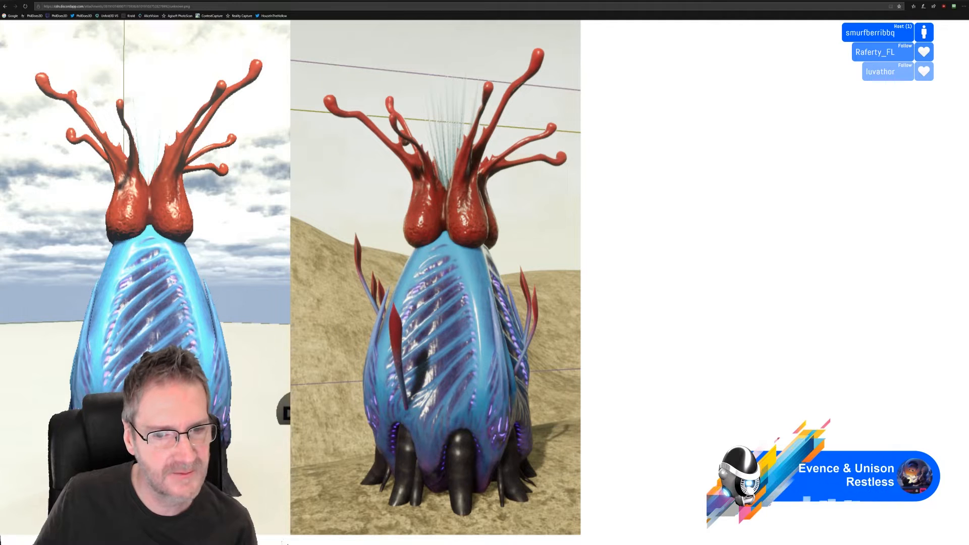
click(966, 5)
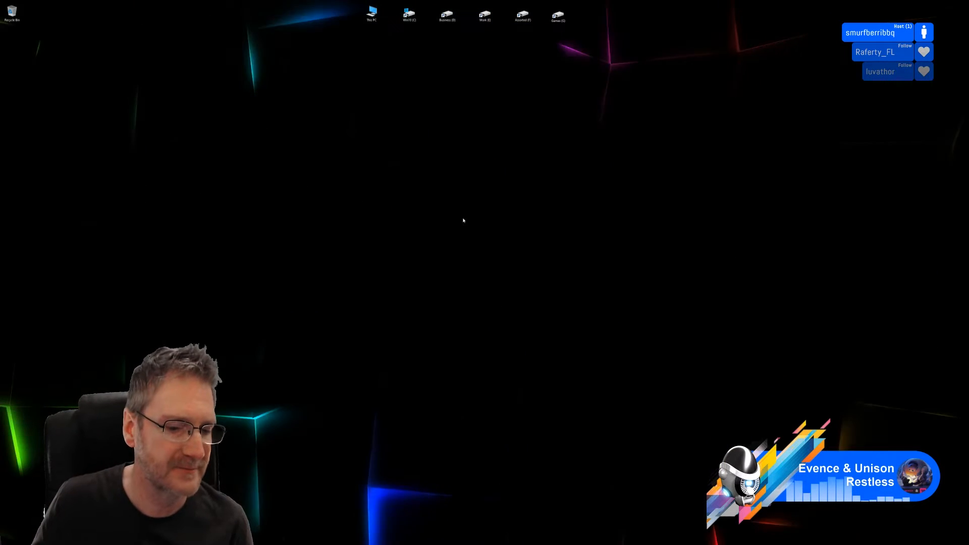
- Switch to 3ds Max and assign the Standard material that uses the Map #78 bitmap to the white curved terrace wall panels
key(alt+Tab)
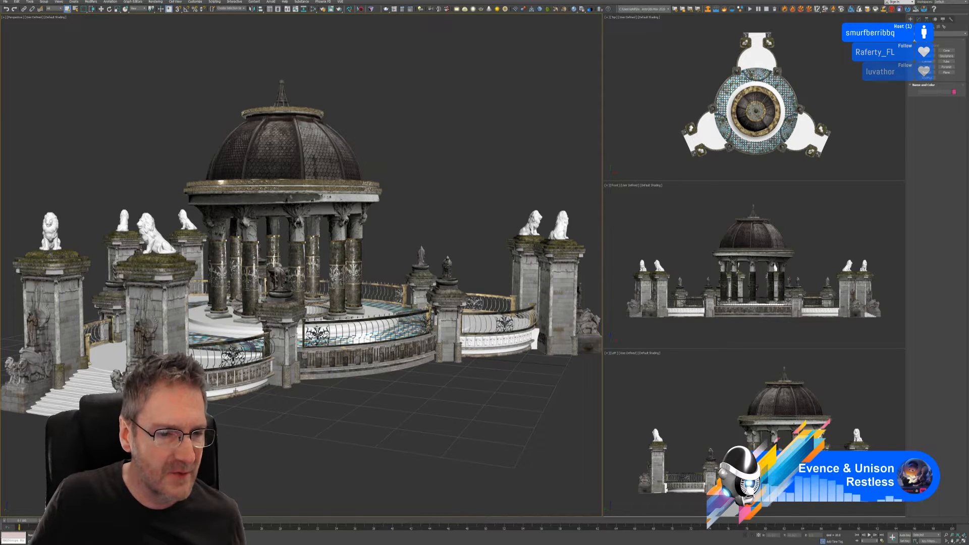
scroll(227, 353, up, 3)
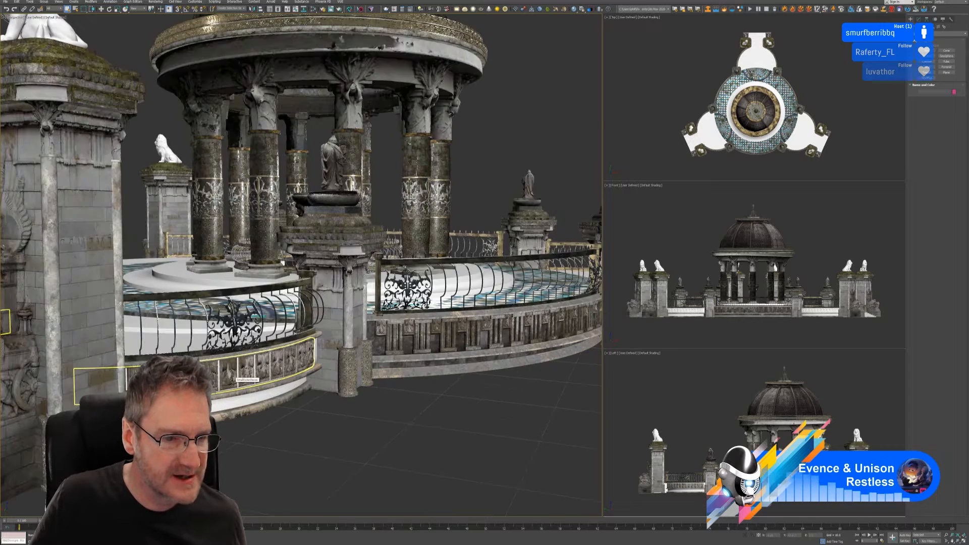
scroll(324, 424, down, 6)
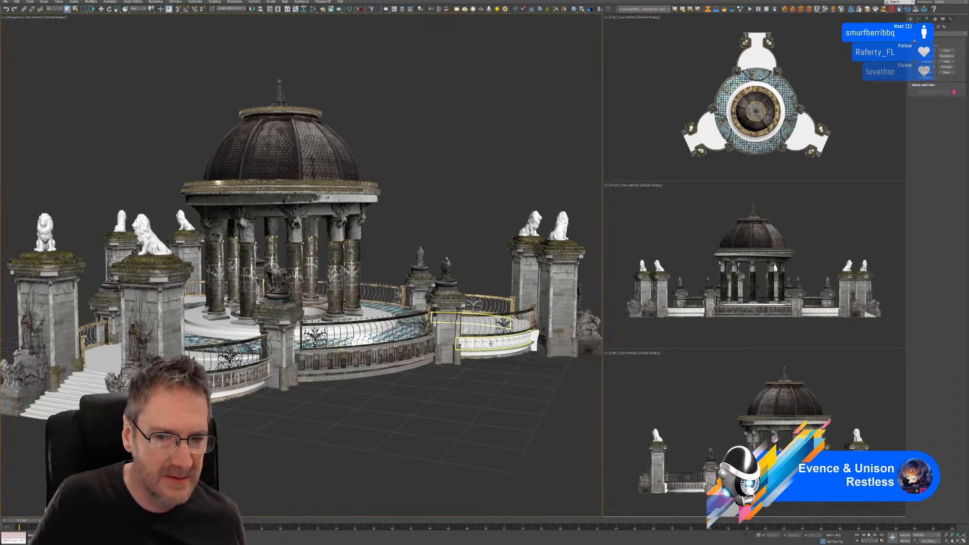
click(487, 344)
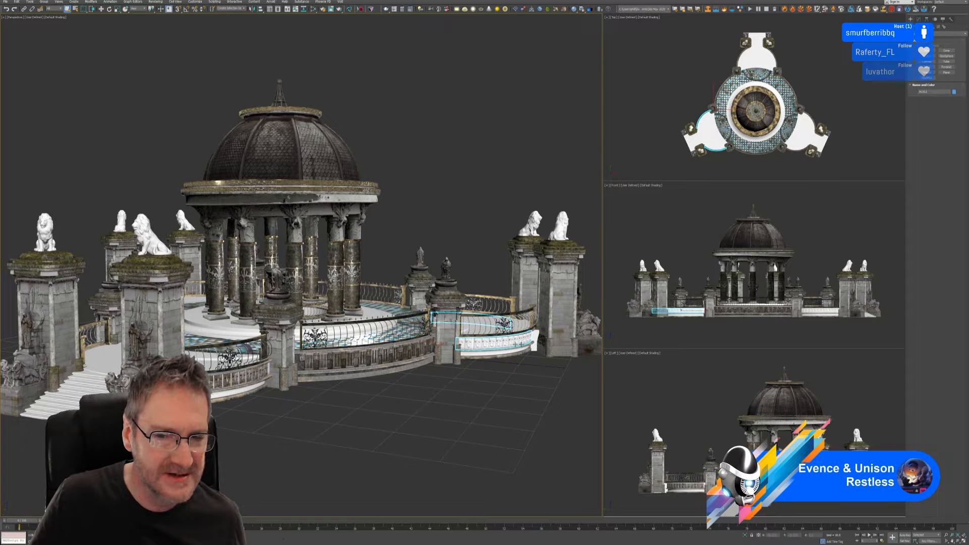
click(251, 9)
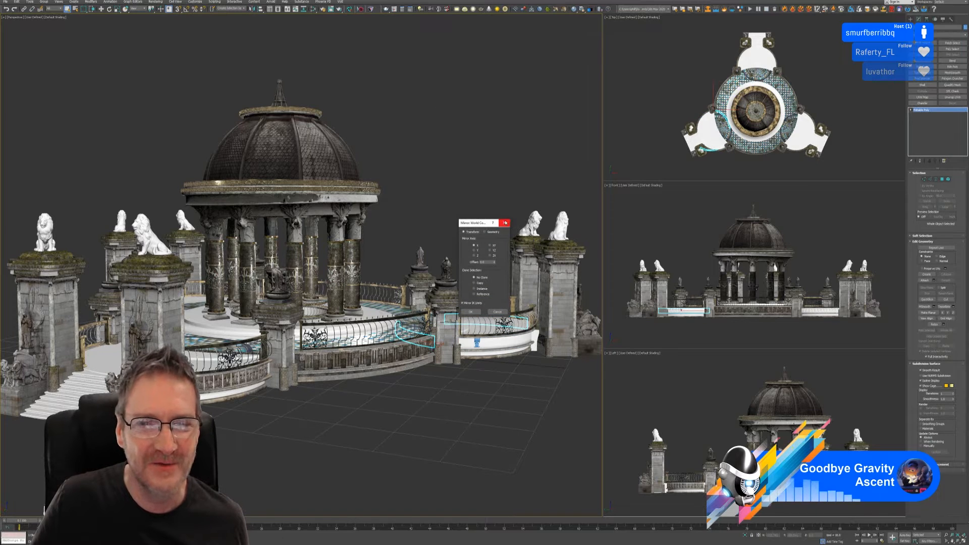
click(504, 223)
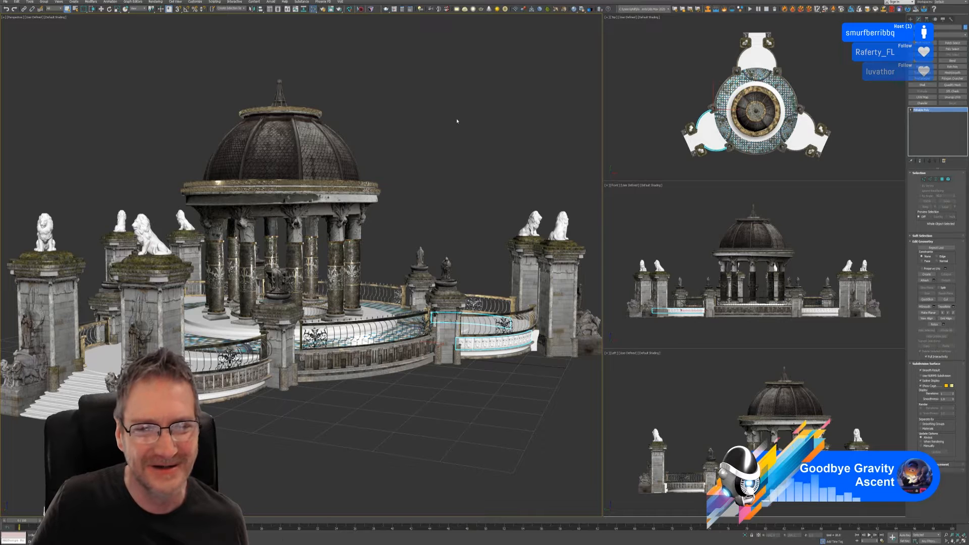
key(m)
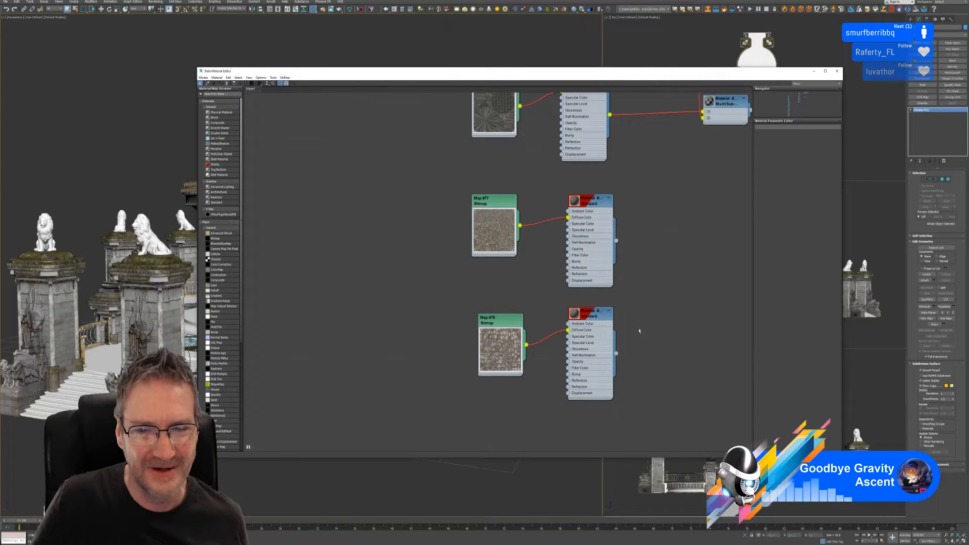
double_click(597, 318)
right_click(591, 316)
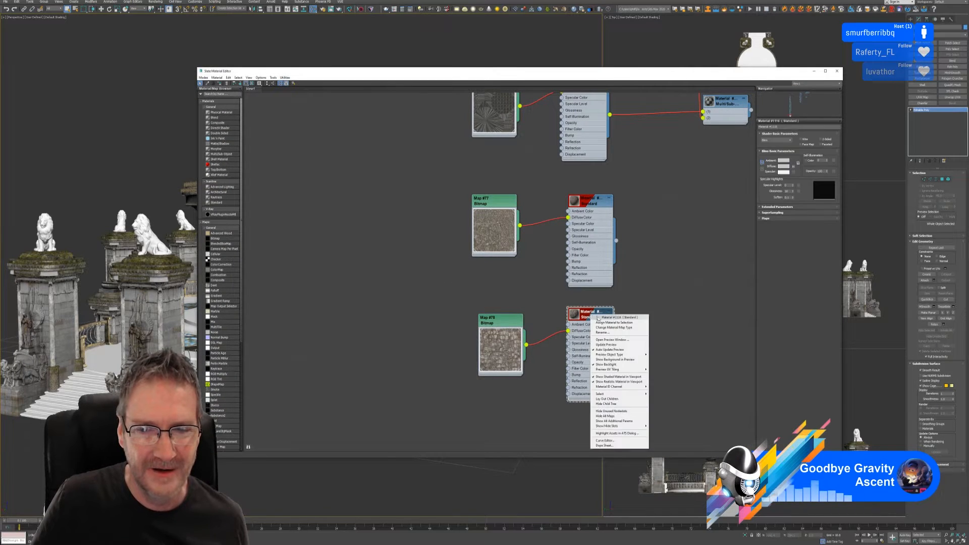
click(592, 323)
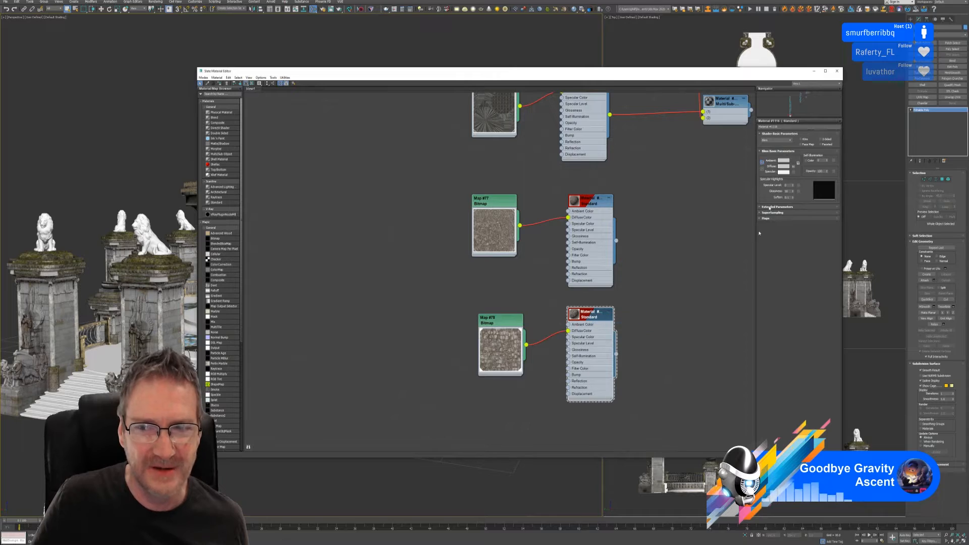
click(836, 71)
- Assign the same Map #78 material to the matching curved wall panels on the opposite terrace, and clear the selection
scroll(506, 348, up, 5)
alt+middle_drag(506, 348, 490, 367)
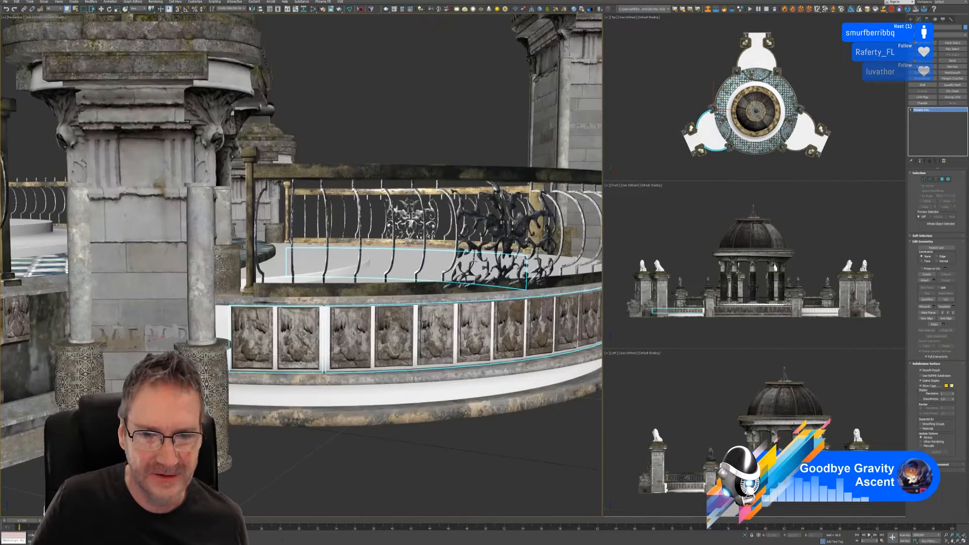
scroll(491, 367, down, 5)
scroll(482, 360, down, 3)
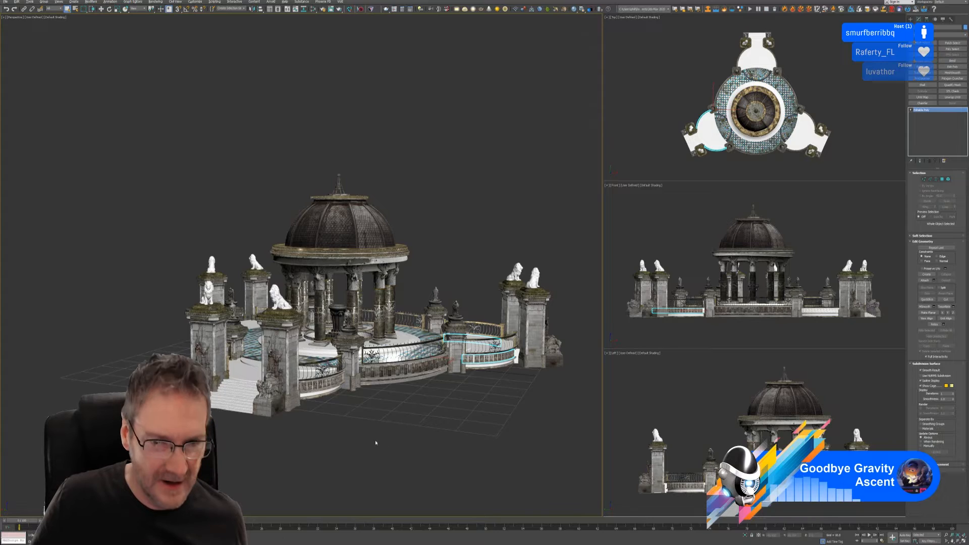
alt+middle_drag(379, 440, 419, 437)
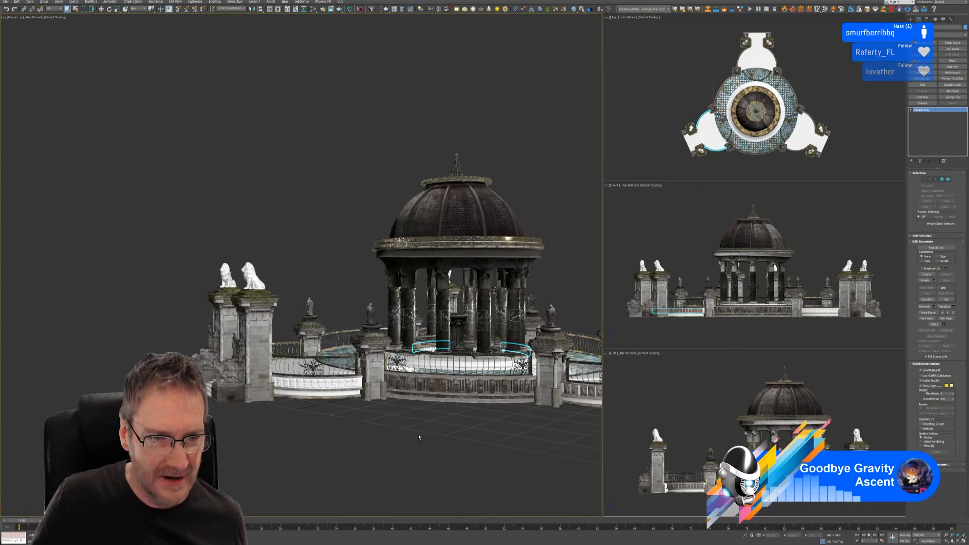
click(329, 386)
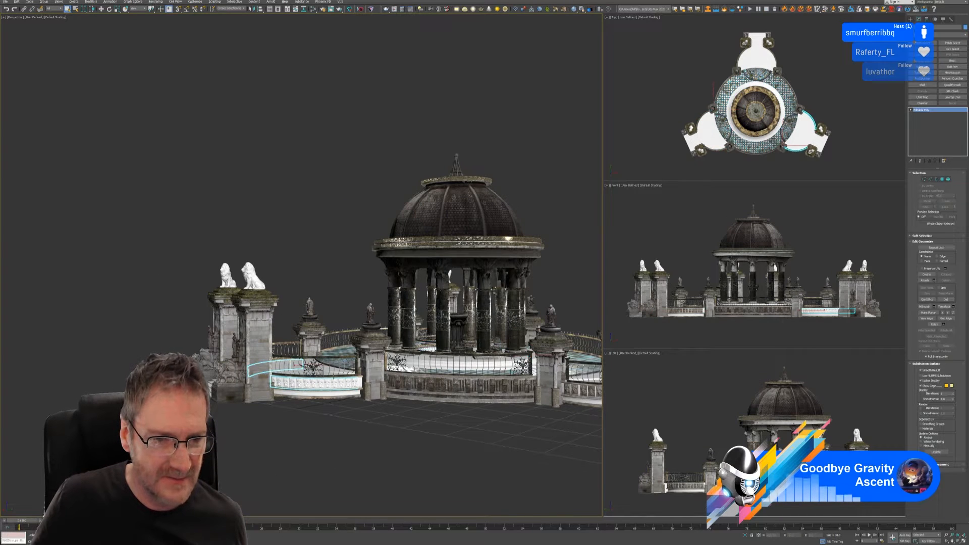
click(318, 10)
right_click(593, 317)
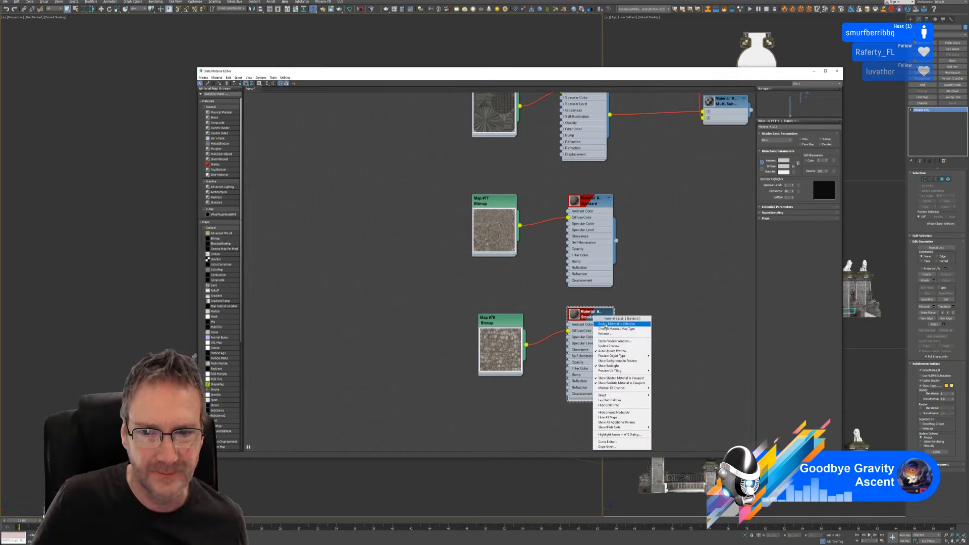
key(Escape)
click(840, 73)
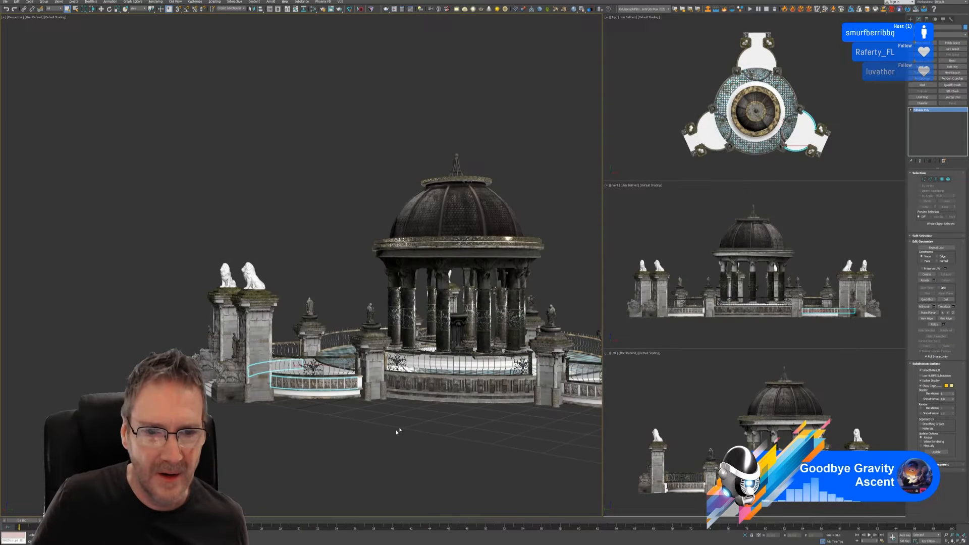
click(380, 428)
alt+middle_drag(422, 422, 402, 419)
key(z)
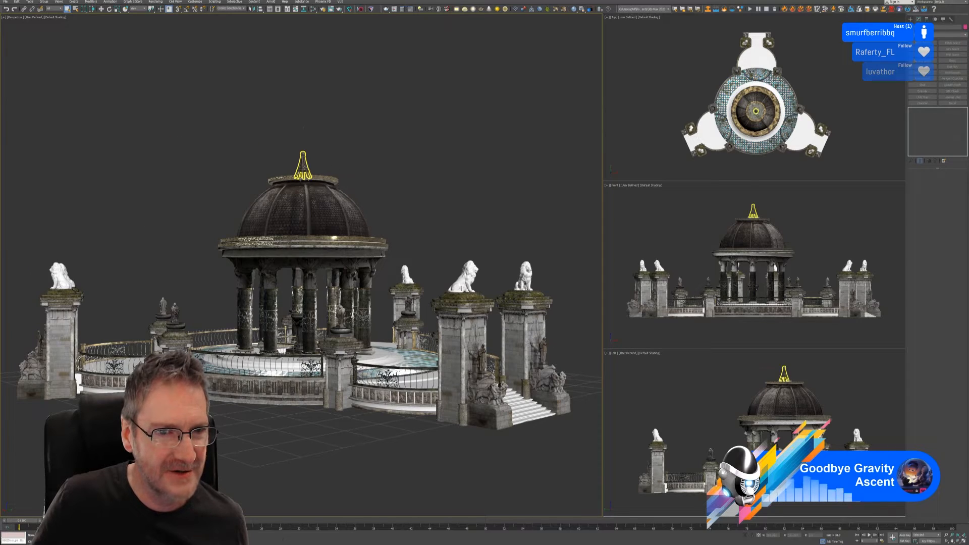
click(303, 166)
alt+middle_drag(434, 210, 402, 186)
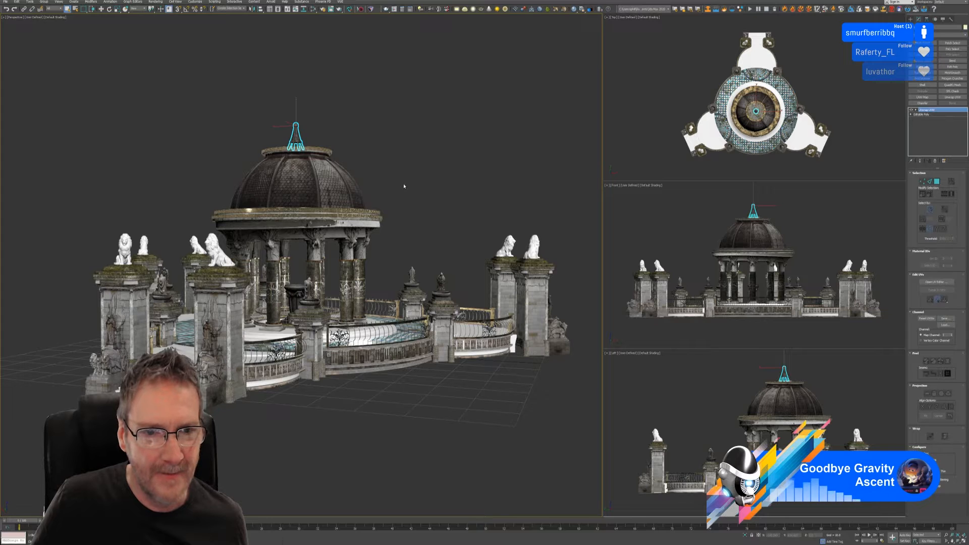
click(407, 182)
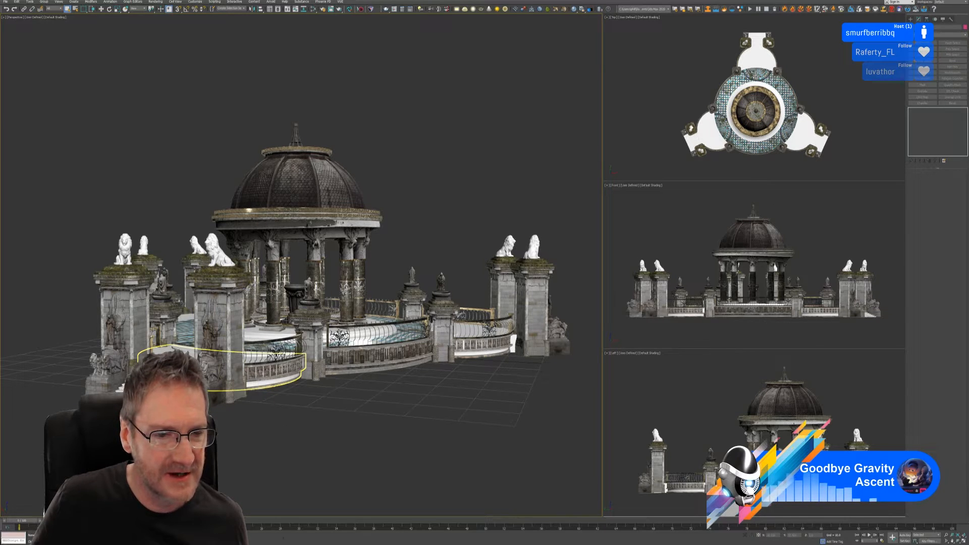
click(258, 383)
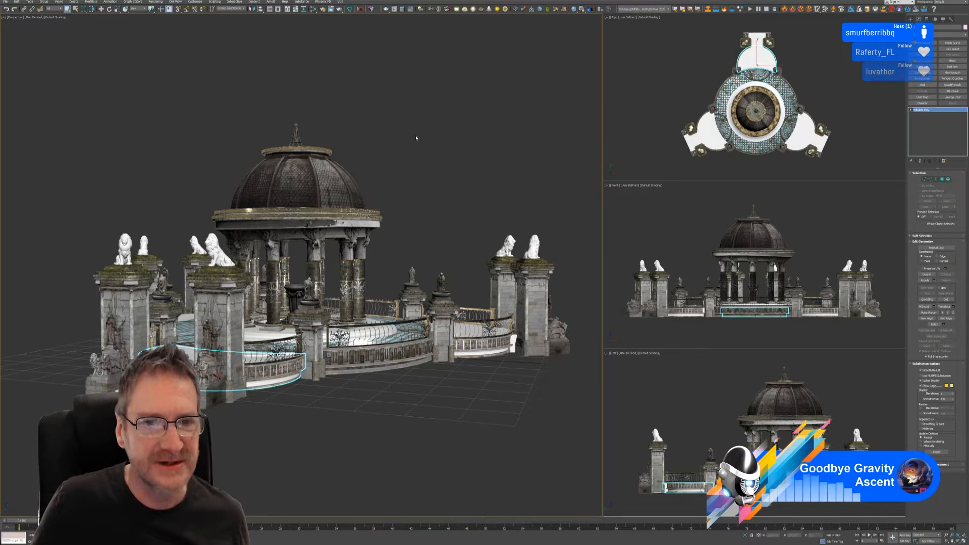
click(360, 9)
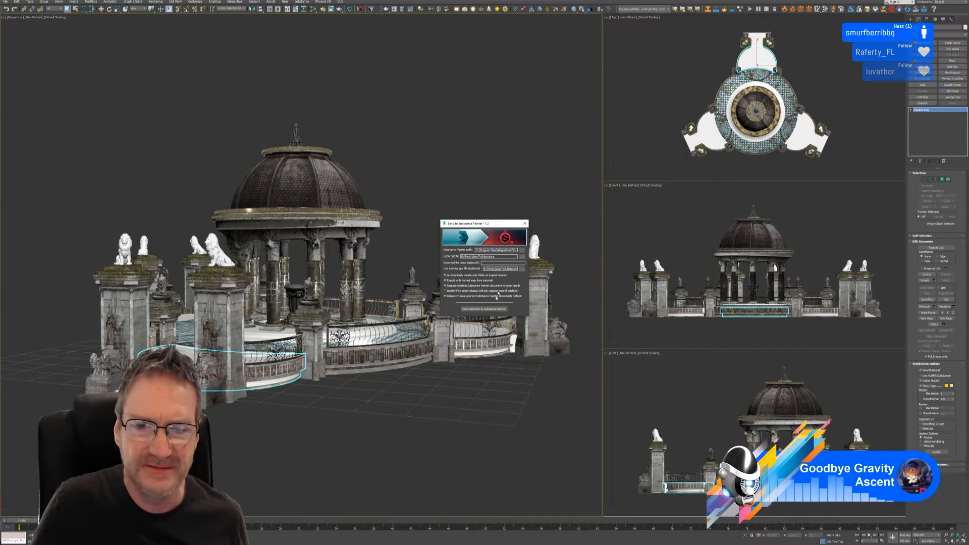
click(525, 223)
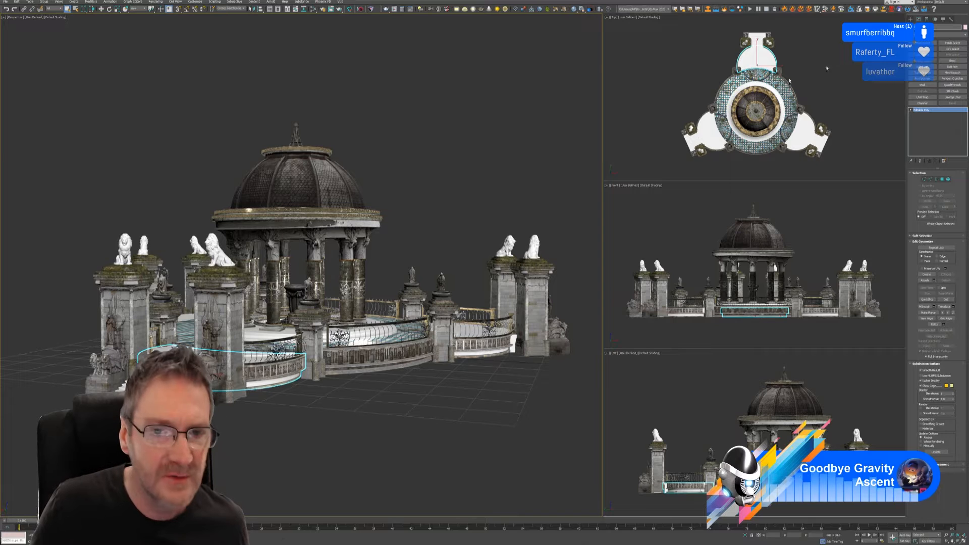
click(523, 170)
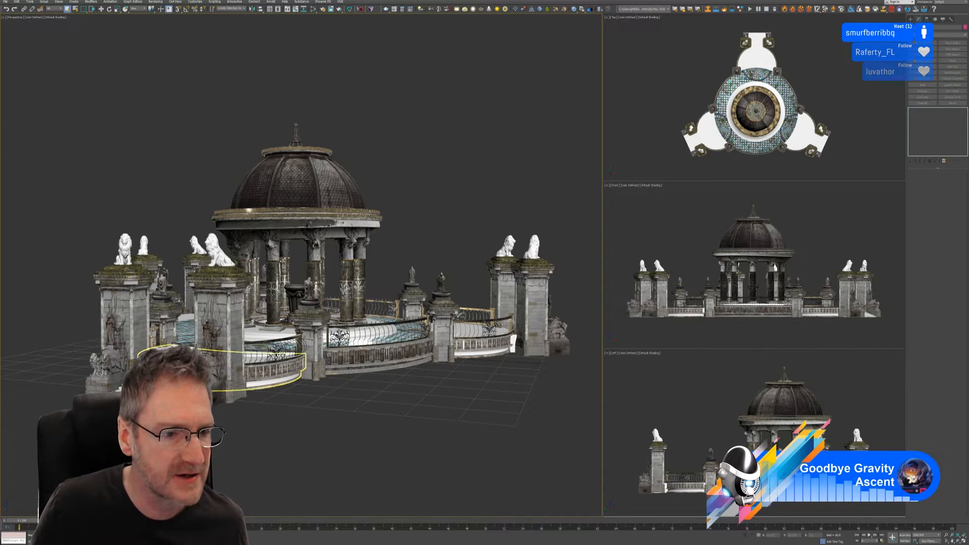
- Send the curved wall of the third terrace, beside the front lion pillar, to Substance Painter
click(275, 372)
click(303, 411)
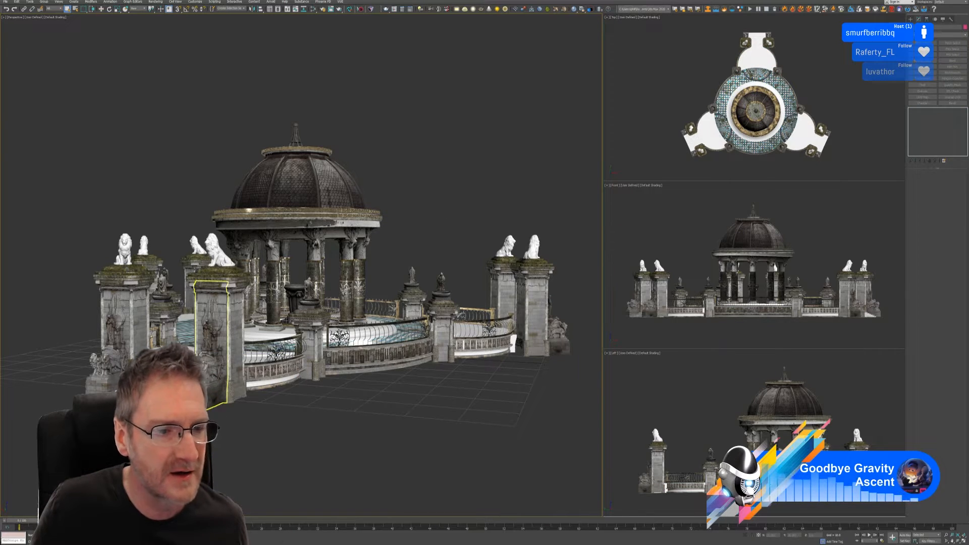
click(275, 372)
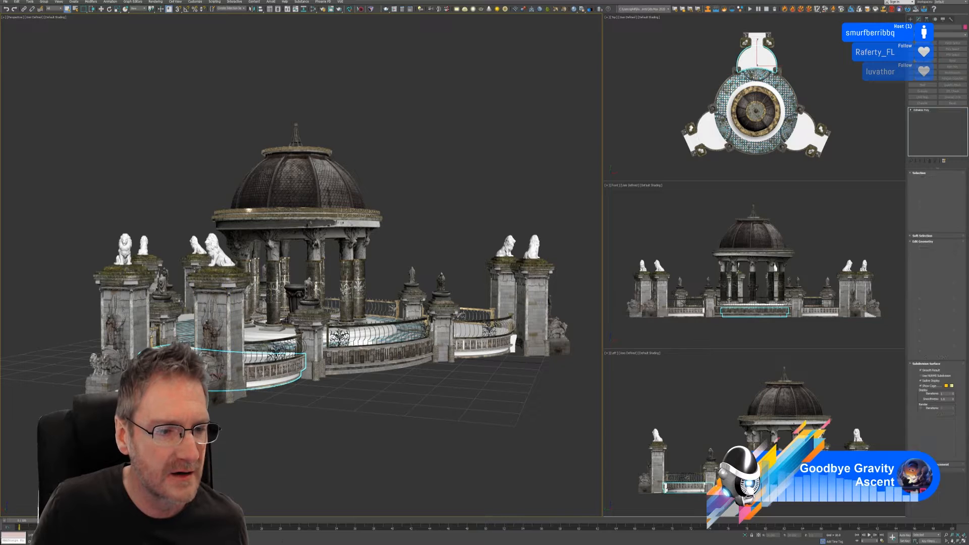
click(360, 9)
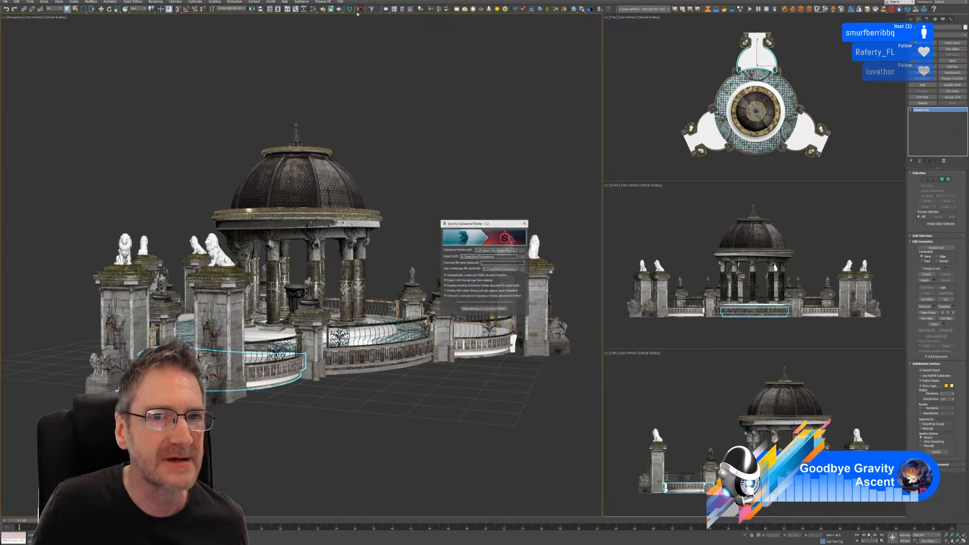
click(476, 310)
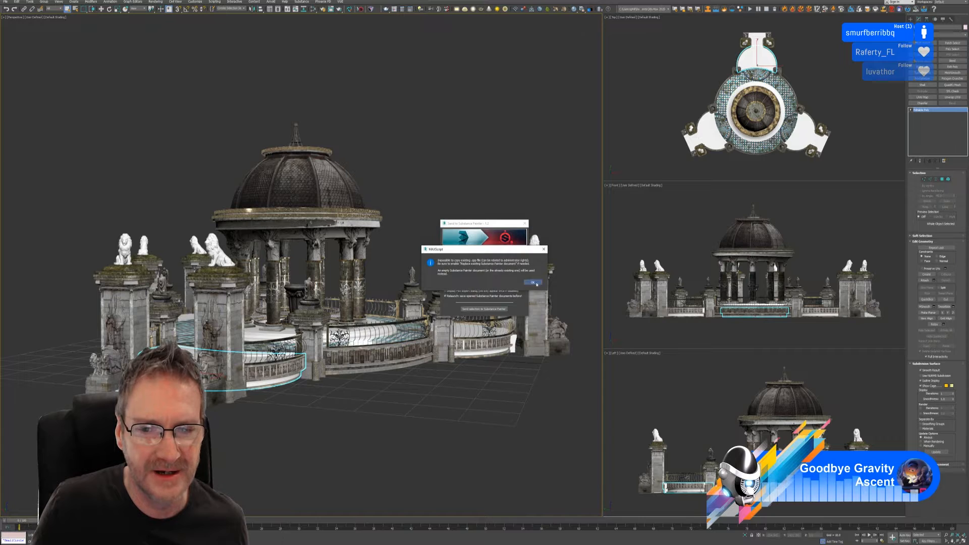
click(535, 283)
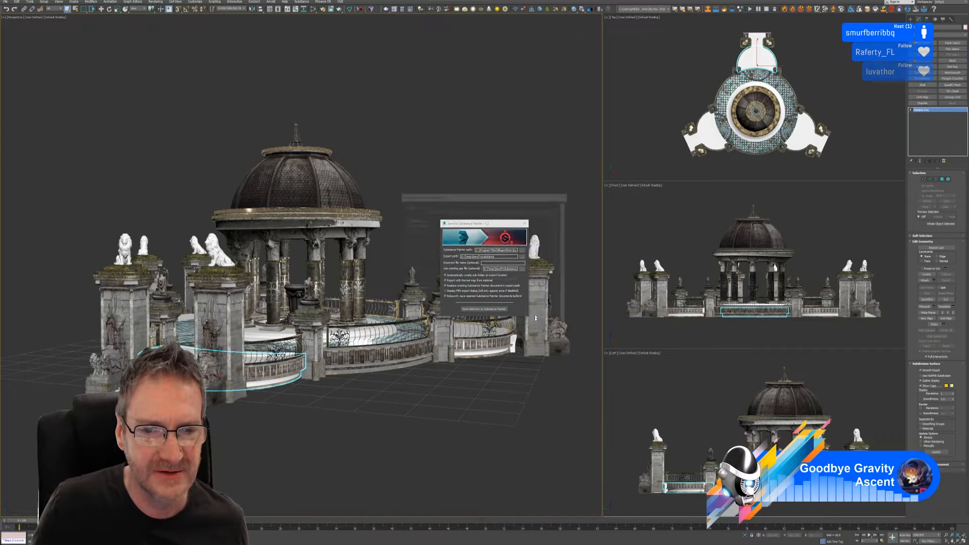
click(478, 309)
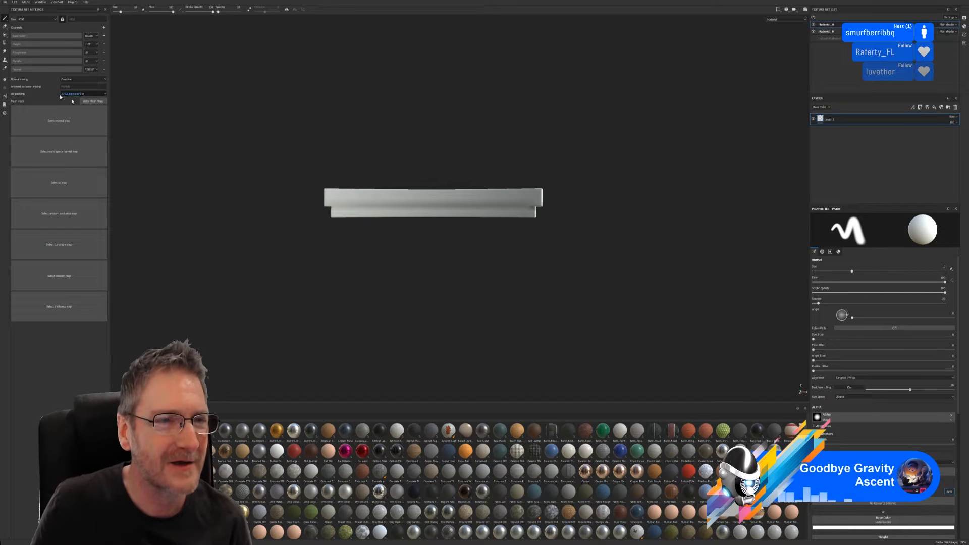
- Bake the mesh maps of all texture sets at the chosen output size, using the low poly mesh as the high poly mesh
click(94, 102)
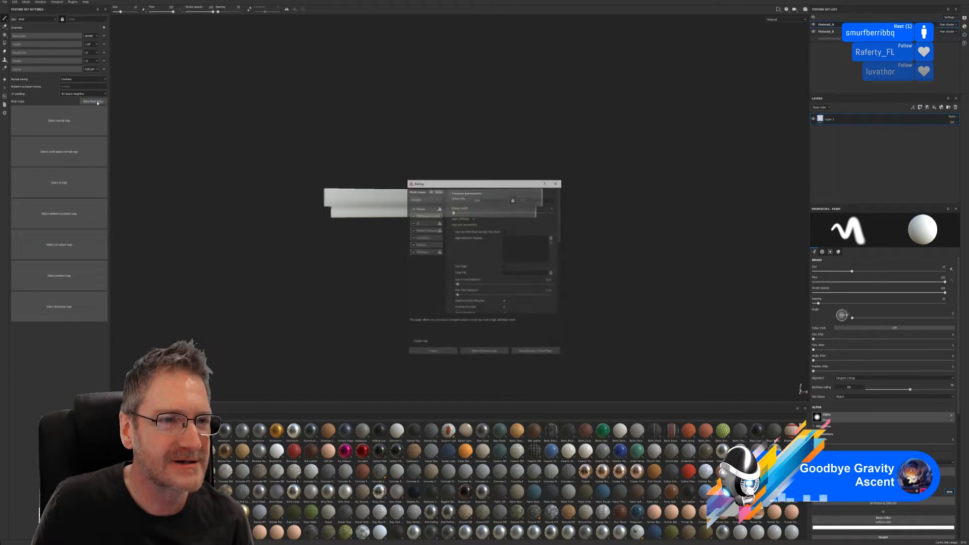
click(507, 200)
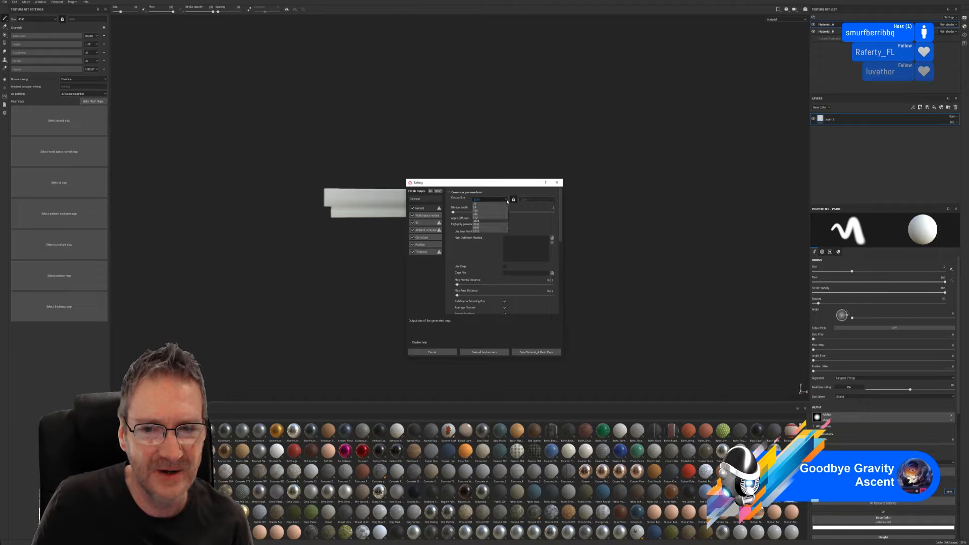
click(478, 224)
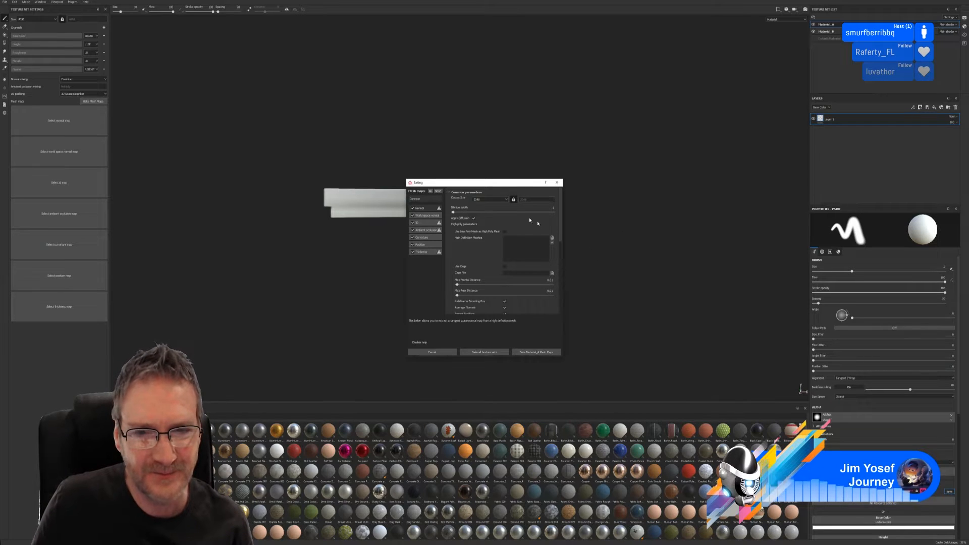
click(505, 233)
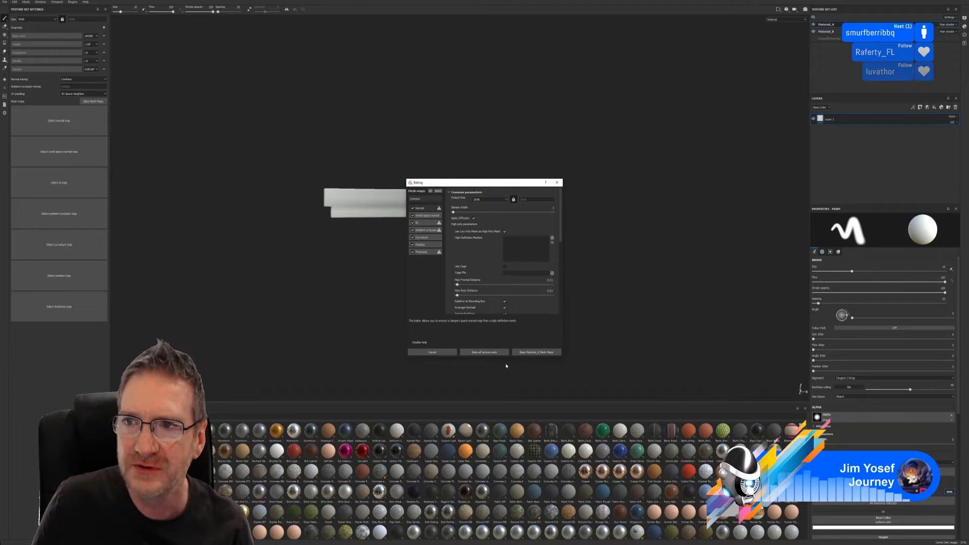
click(482, 353)
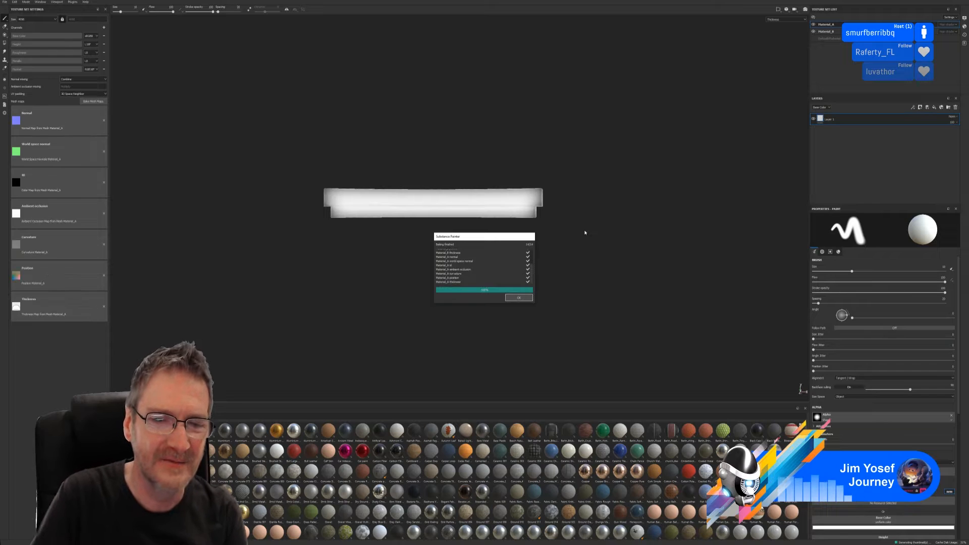
click(519, 298)
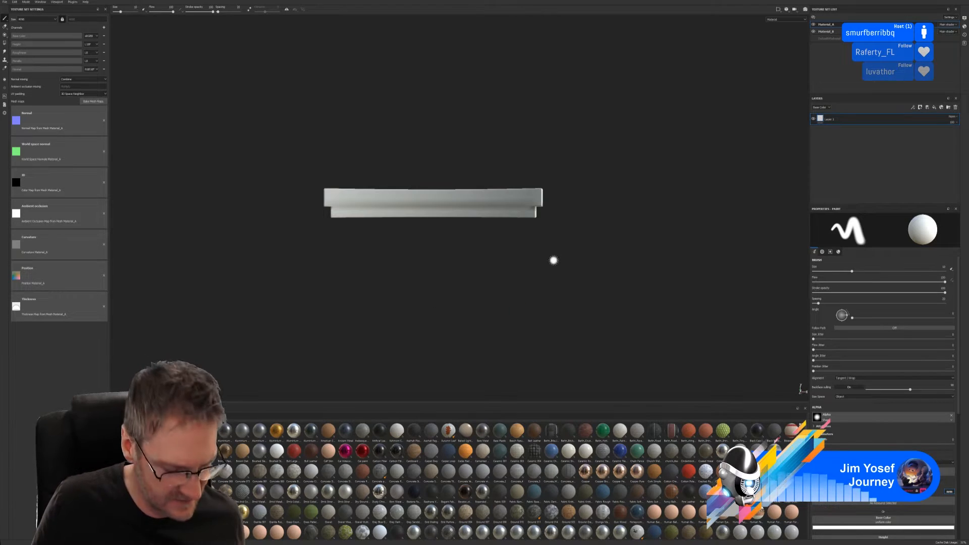
- Rename texture sets Material_A and Material_B using the copied SmallCircleTerrace name, checking which part of the terrace Material_A covers
mouse_move(562, 181)
alt+mouse_down()
mouse_move(571, 218)
mouse_move(518, 262)
mouse_move(441, 277)
mouse_move(541, 281)
mouse_move(444, 277)
mouse_move(459, 286)
alt+mouse_up()
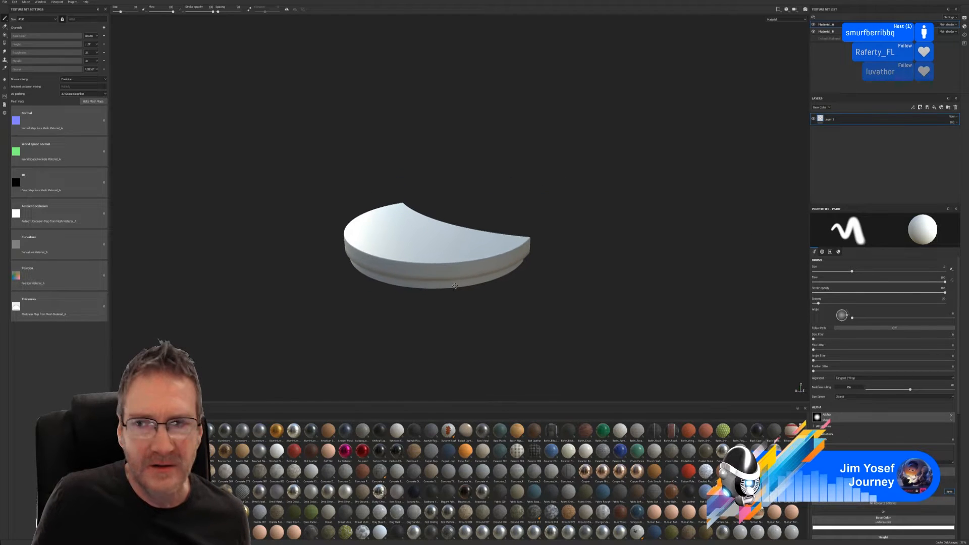
click(813, 24)
click(813, 24)
double_click(827, 25)
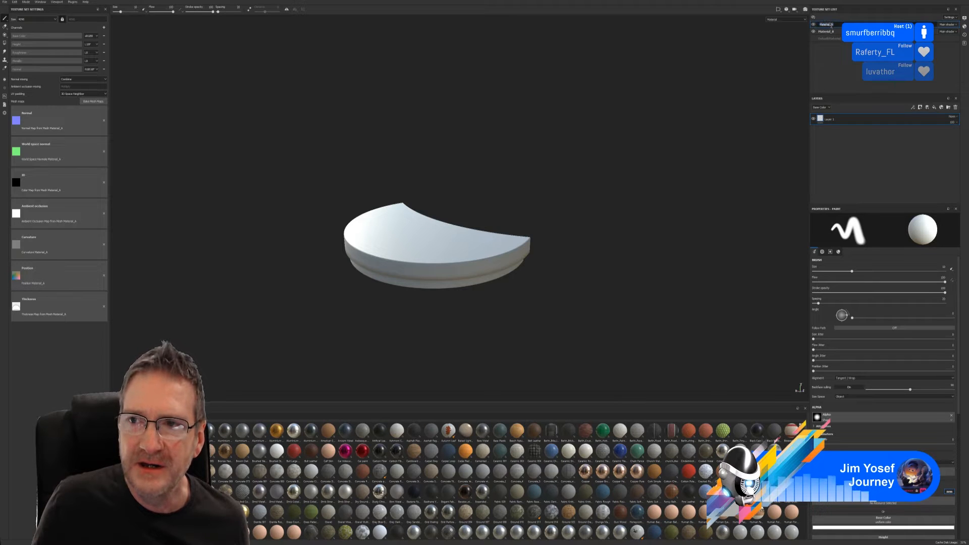
key(ctrl+v)
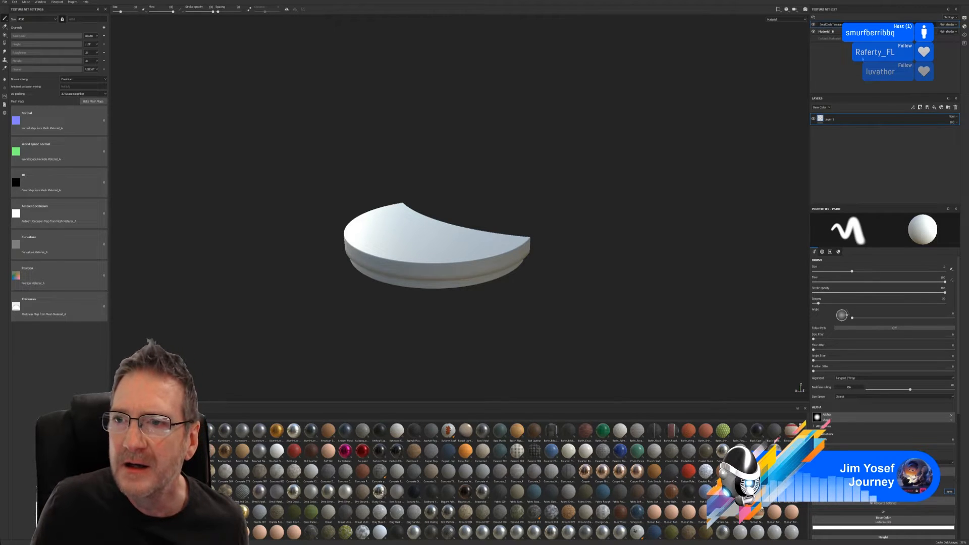
key(Return)
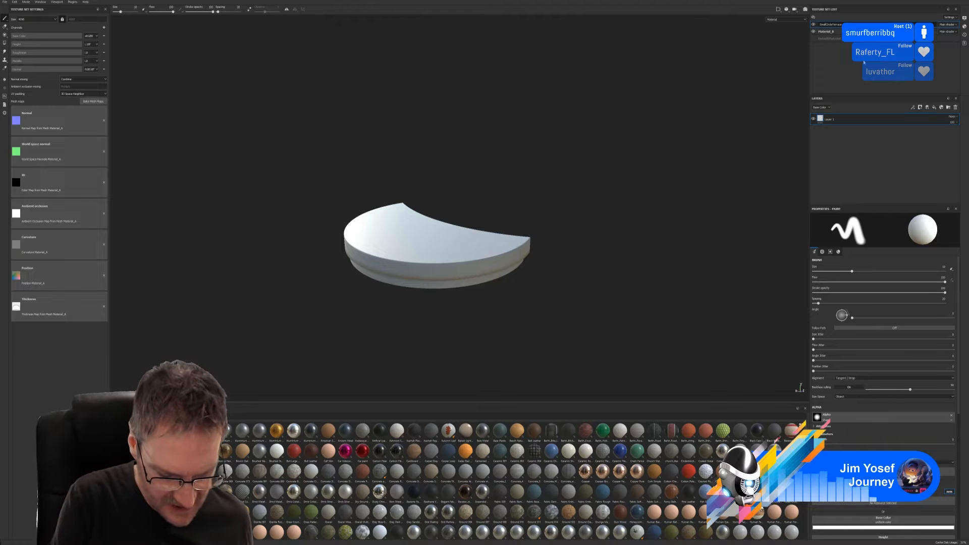
double_click(825, 32)
key(ctrl+v)
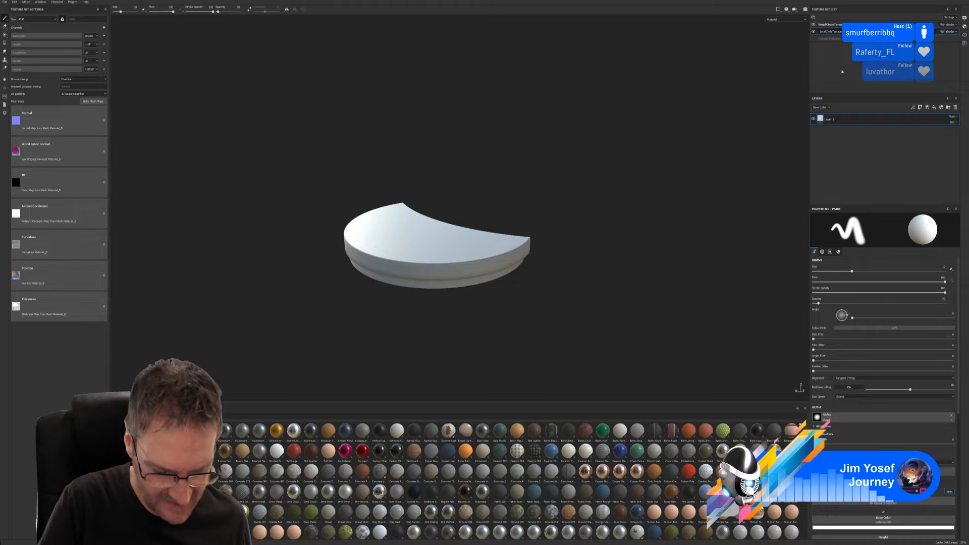
key(Return)
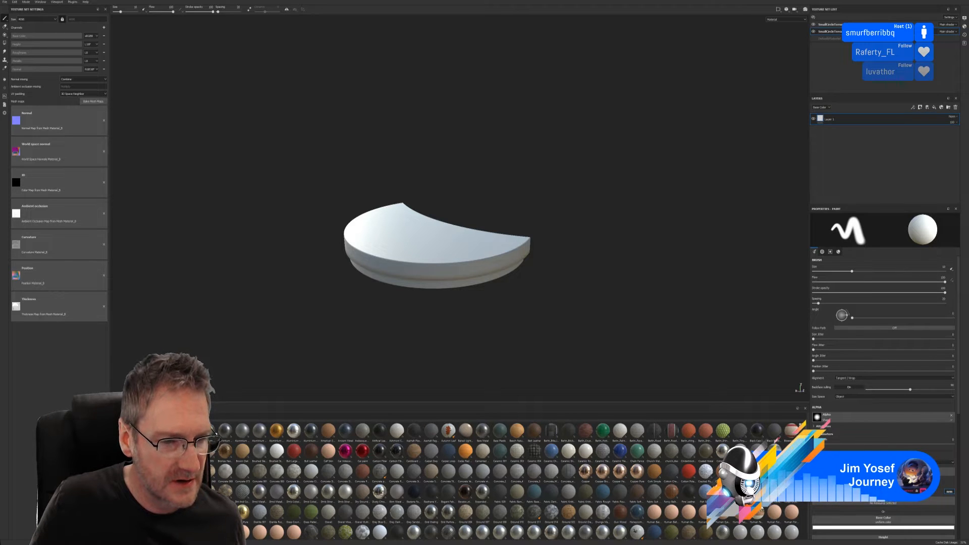
- Find the custom smart materials by searching for "my" and apply MY_Terrace_Sides to the terrace's curved side wall
click(124, 505)
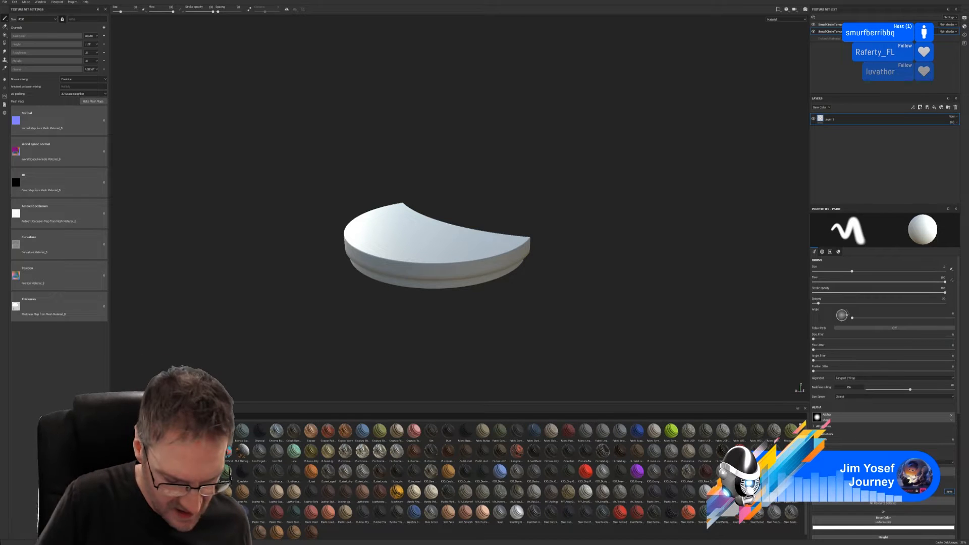
text(my)
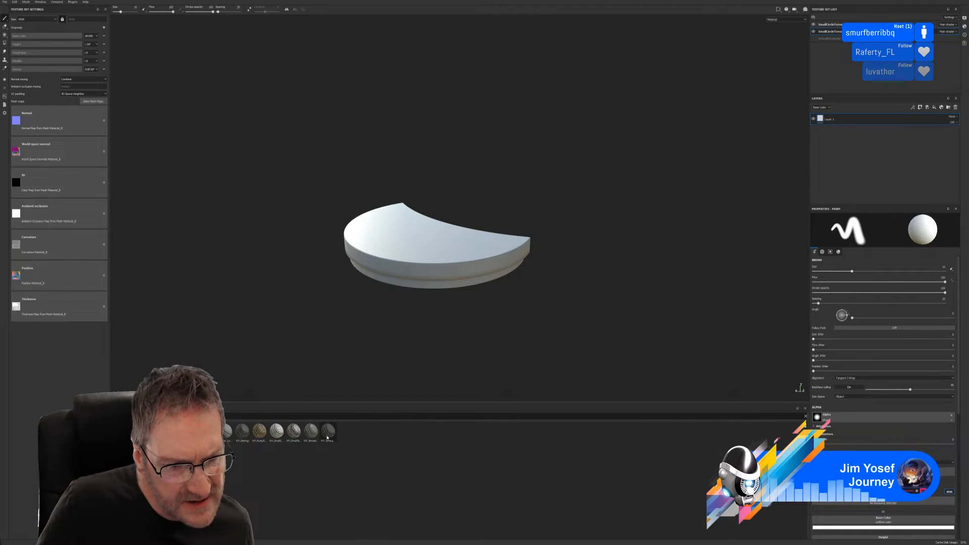
mouse_move(327, 437)
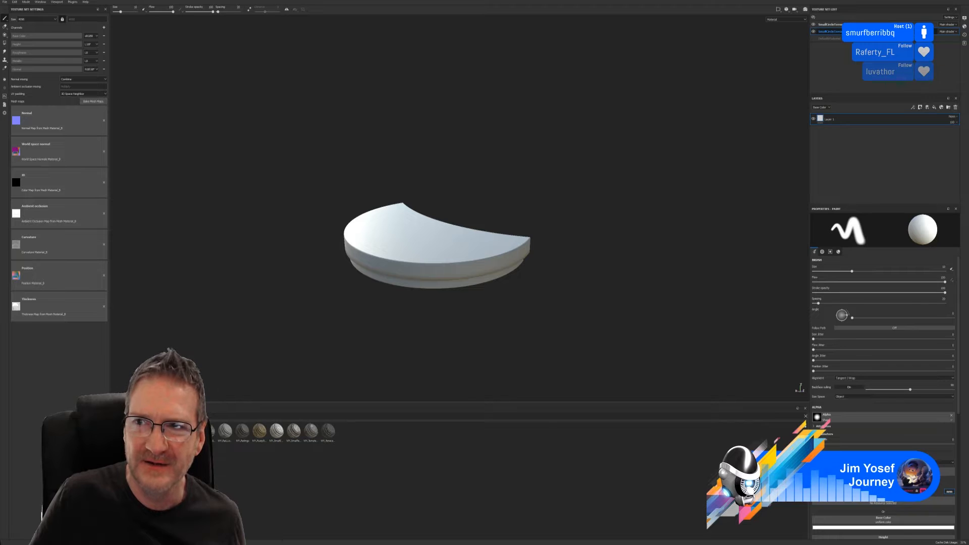
click(812, 31)
click(813, 32)
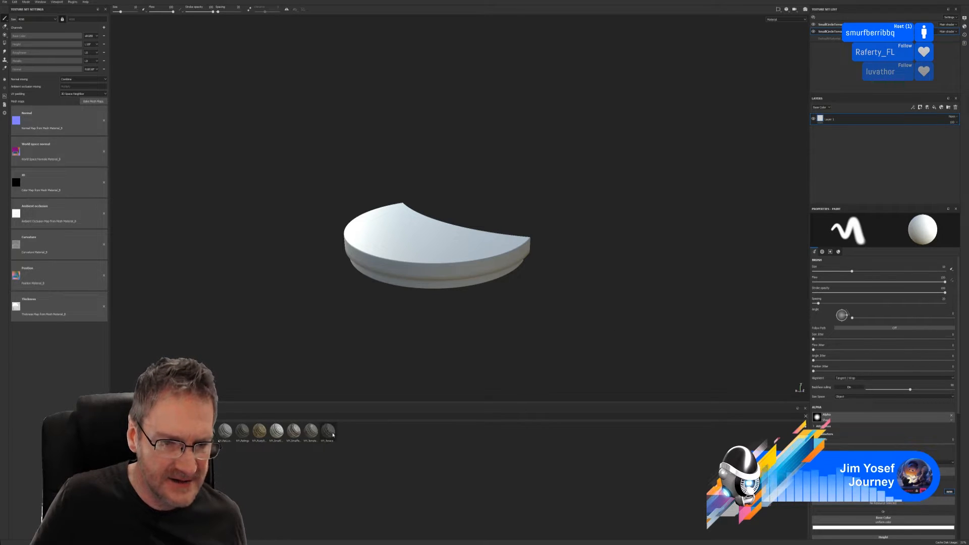
mouse_move(333, 435)
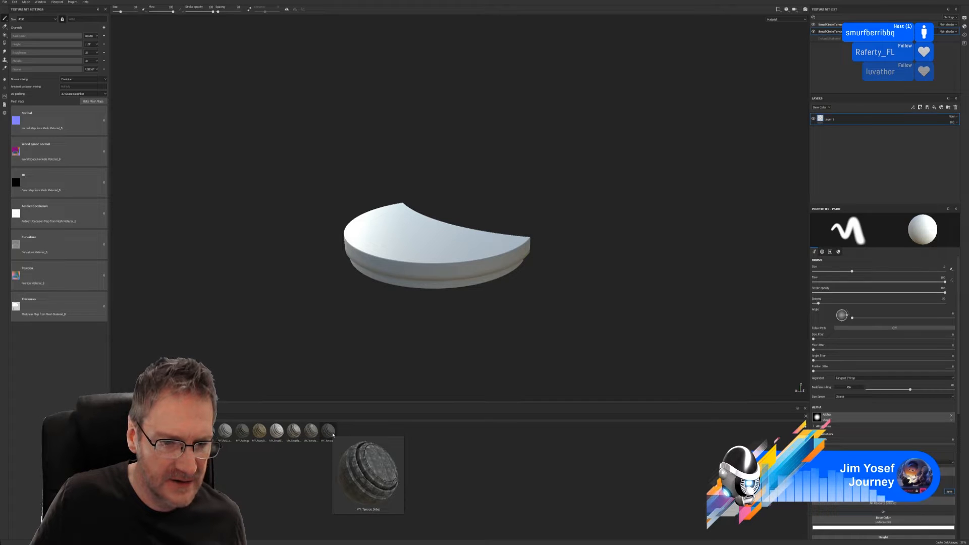
drag(330, 435, 465, 284)
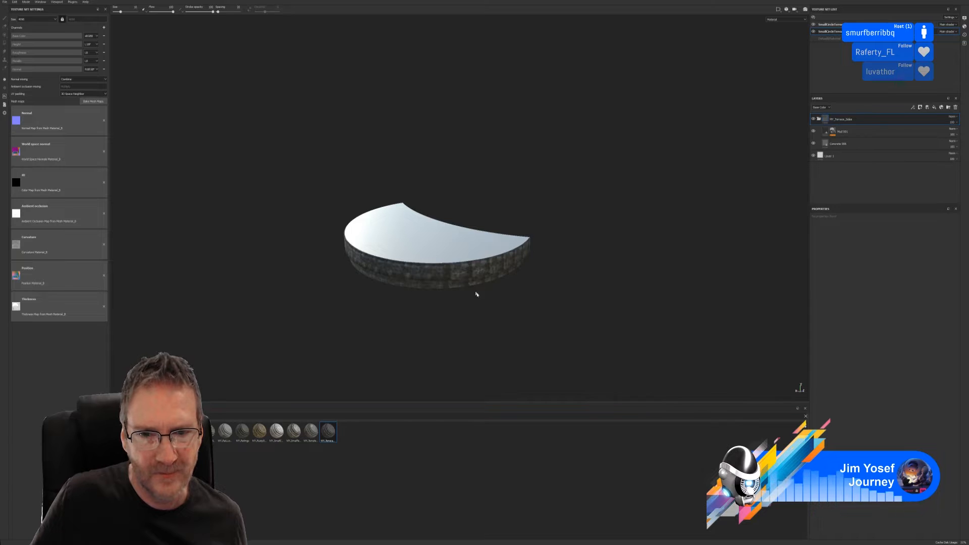
- Inspect the stone texture on the terrace's curved side wall from several angles and up close
alt+drag(470, 335, 569, 314)
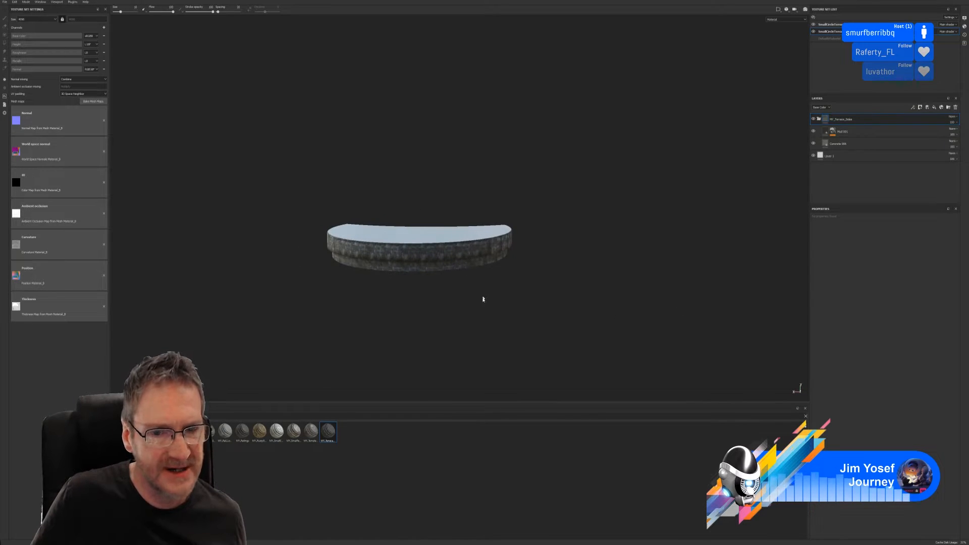
alt+drag(483, 299, 324, 316)
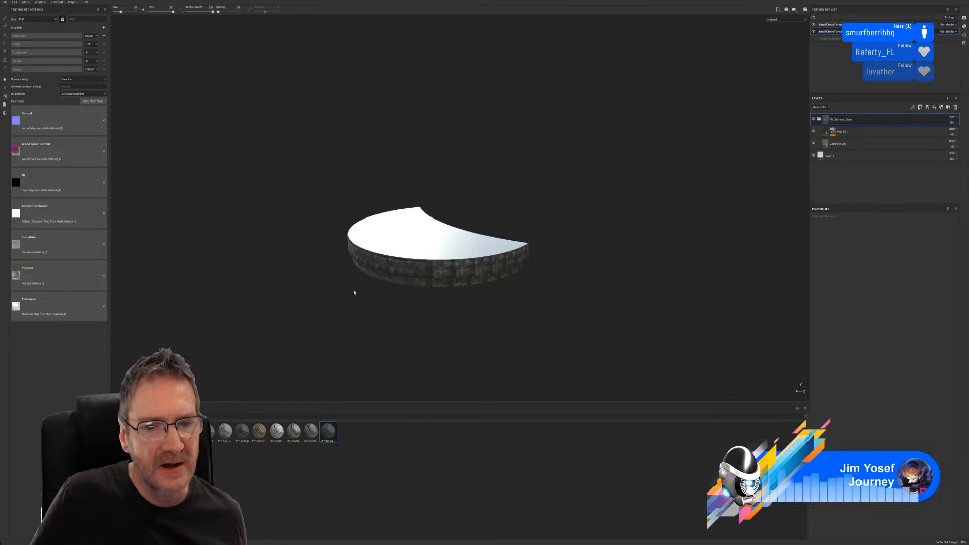
alt+drag(392, 331, 390, 311)
scroll(423, 263, up, 6)
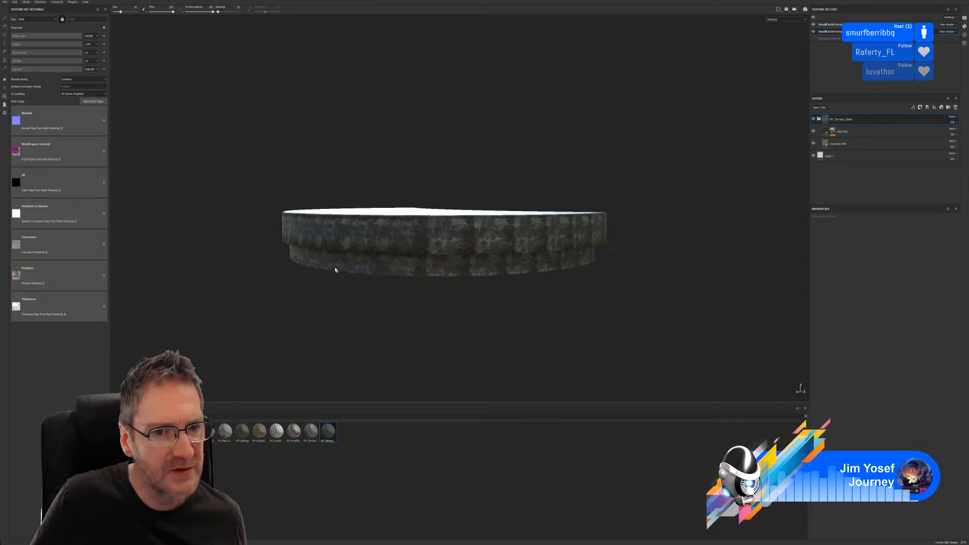
alt+drag(472, 272, 471, 352)
scroll(456, 310, down, 5)
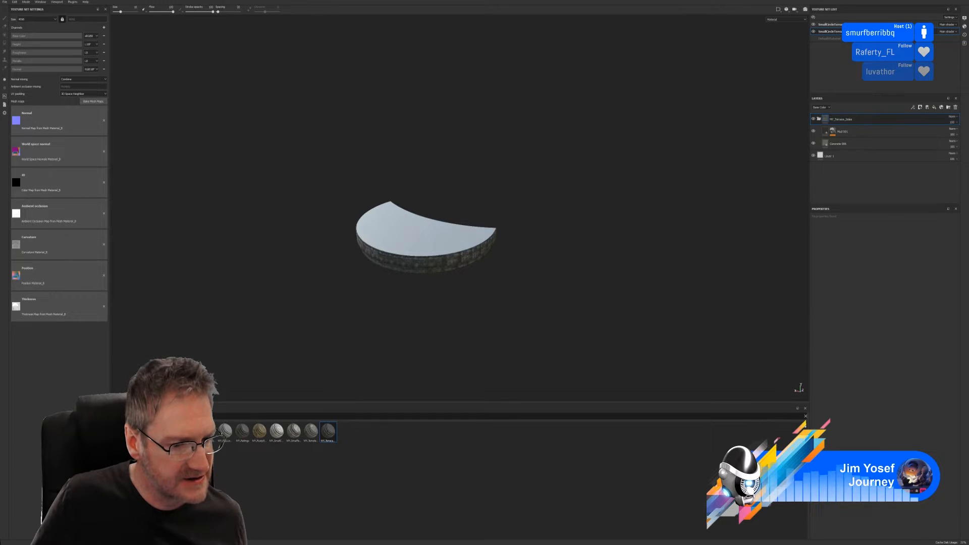
- Browse the material library for a mosaic or stone finish and activate the texture set of the terrace's top surface
click(122, 486)
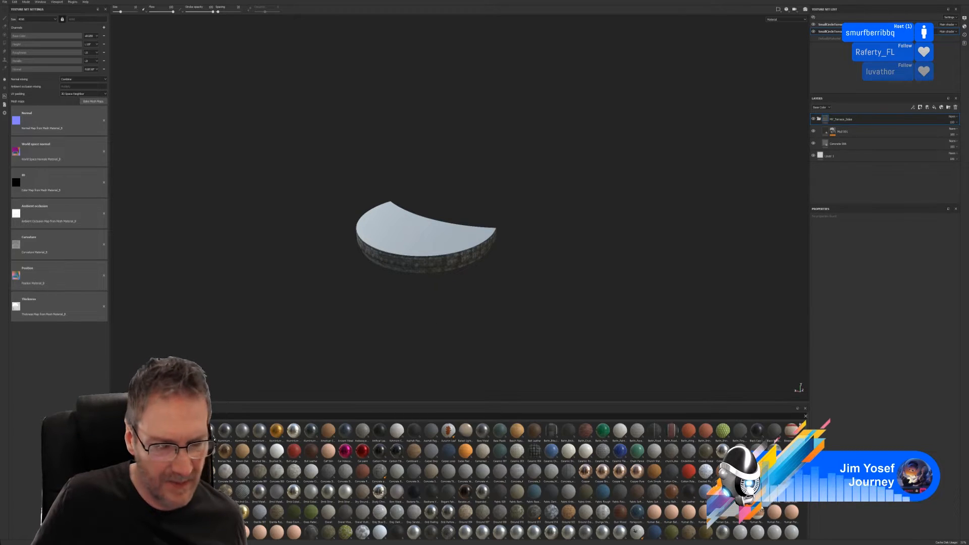
scroll(643, 502, down, 3)
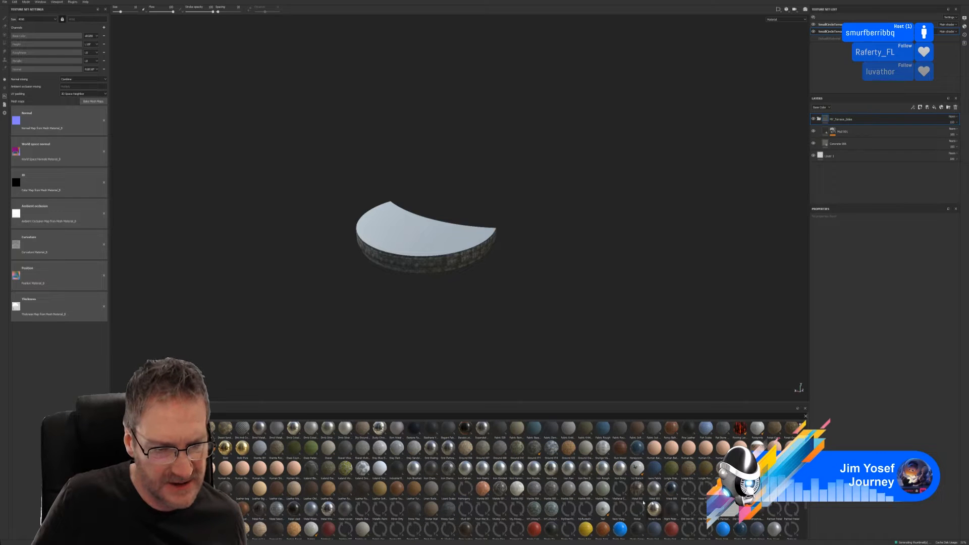
mouse_move(710, 487)
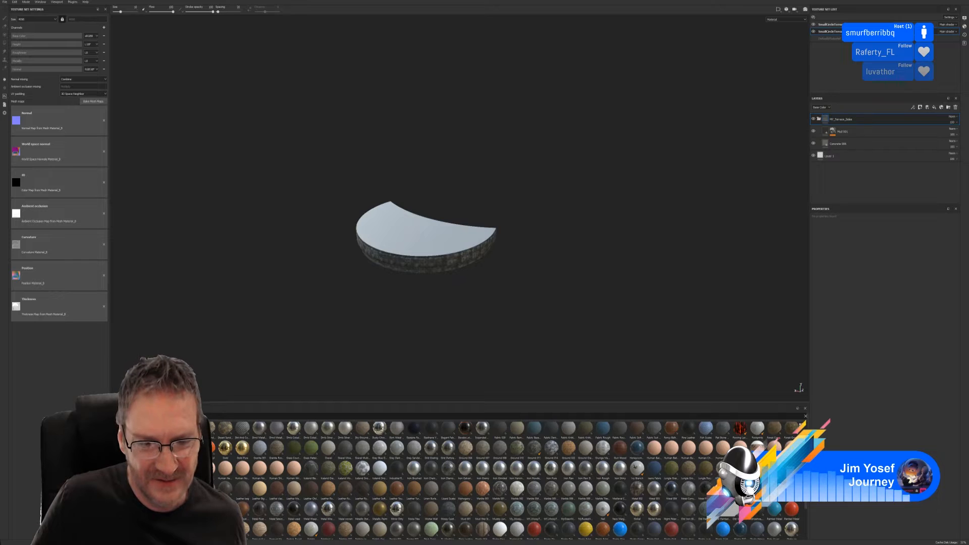
mouse_move(554, 509)
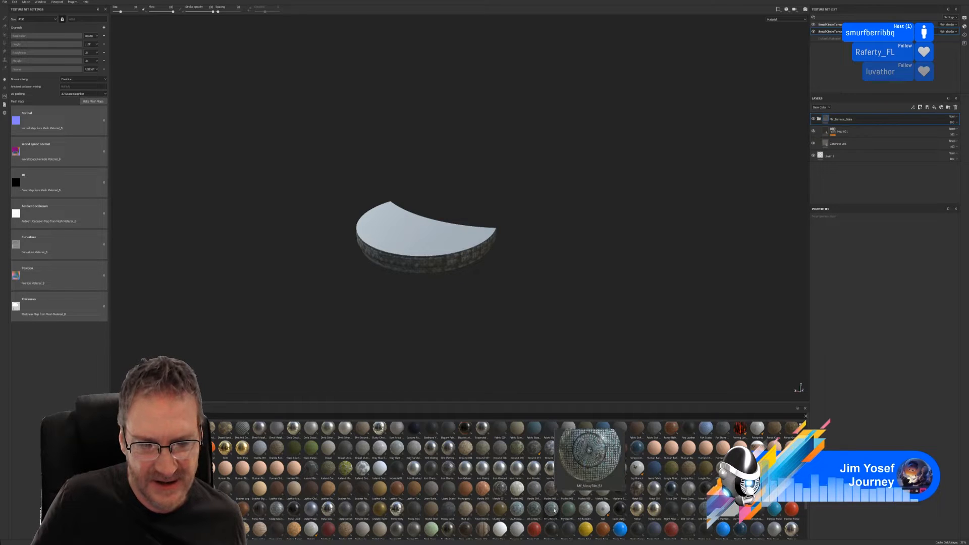
mouse_move(516, 514)
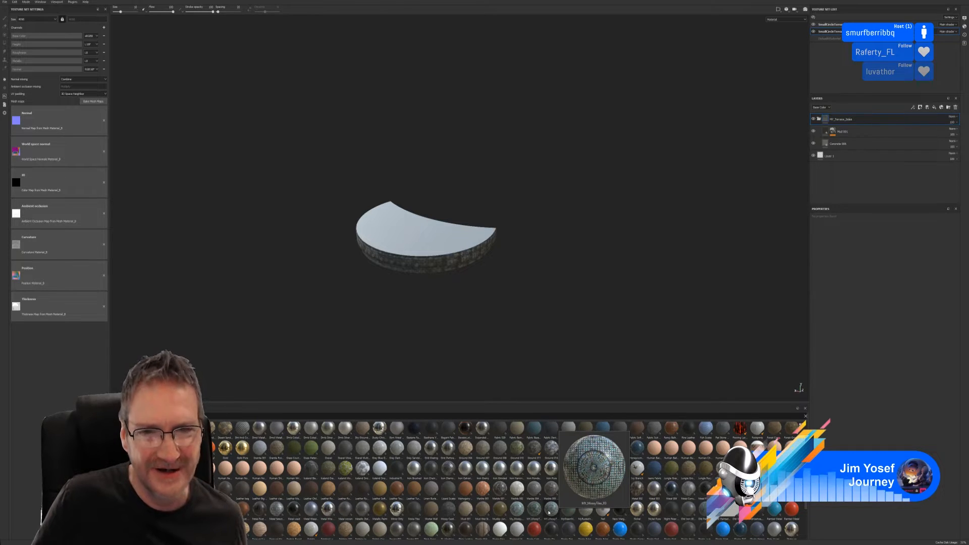
click(829, 24)
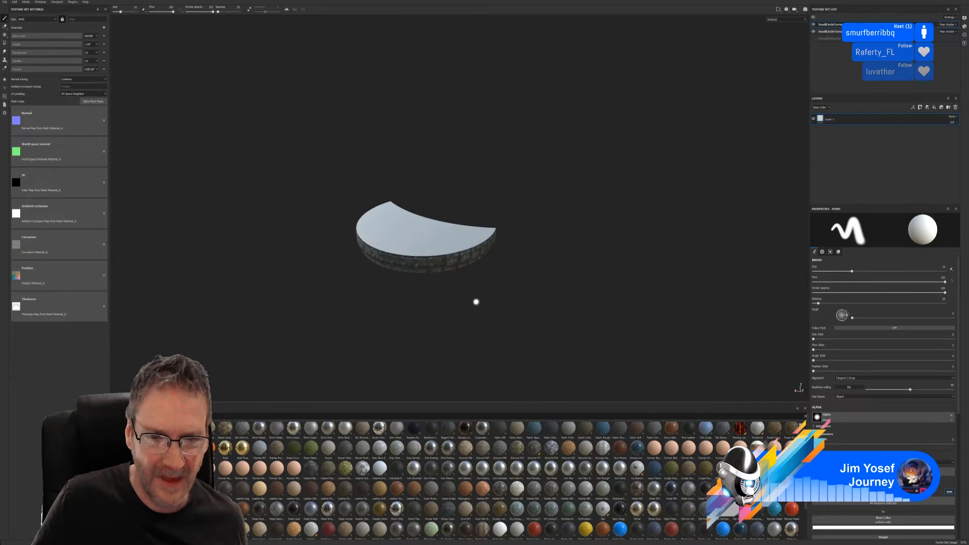
- Reactivate the side wall's texture set and lower the UV scale of the Mud fill layer inside MY_Terrace_Sides
alt+drag(476, 302, 456, 273)
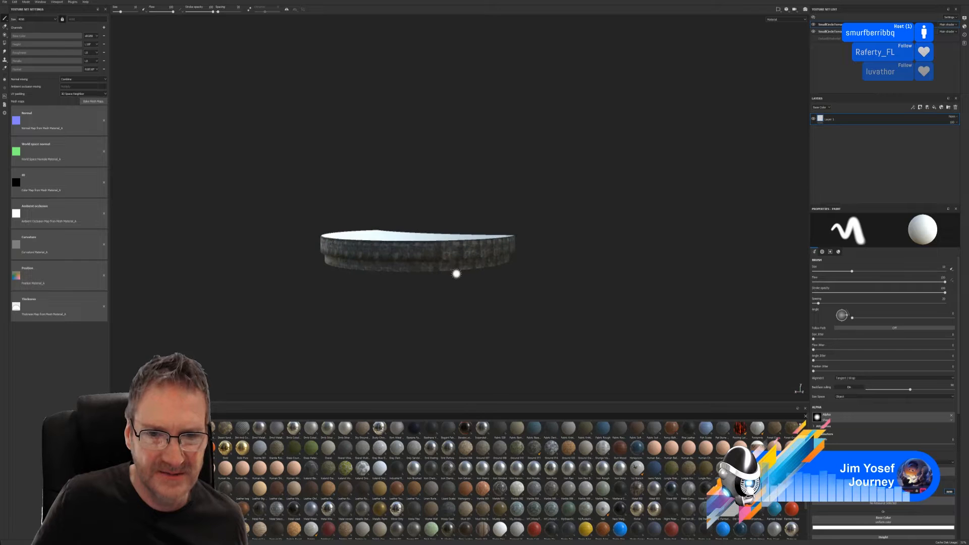
scroll(422, 255, up, 3)
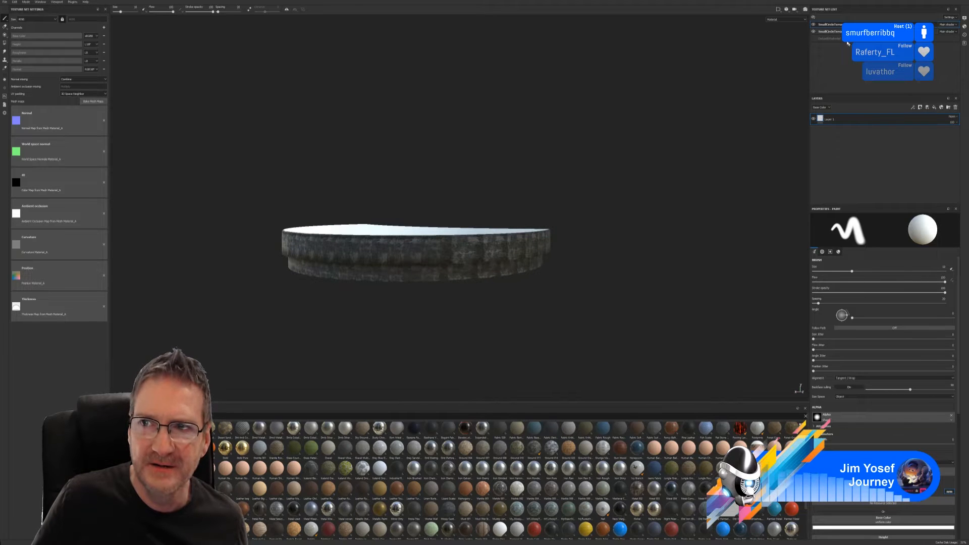
click(836, 32)
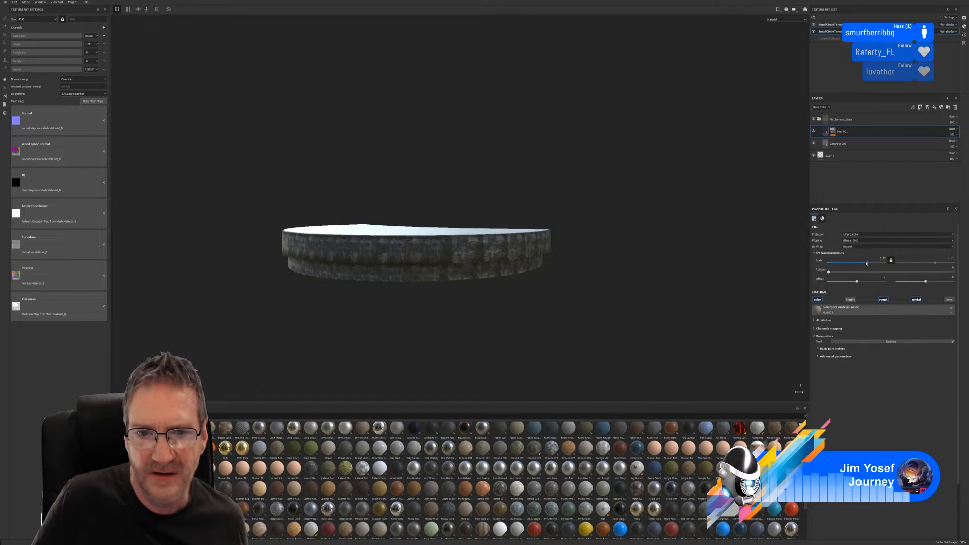
drag(865, 262, 853, 263)
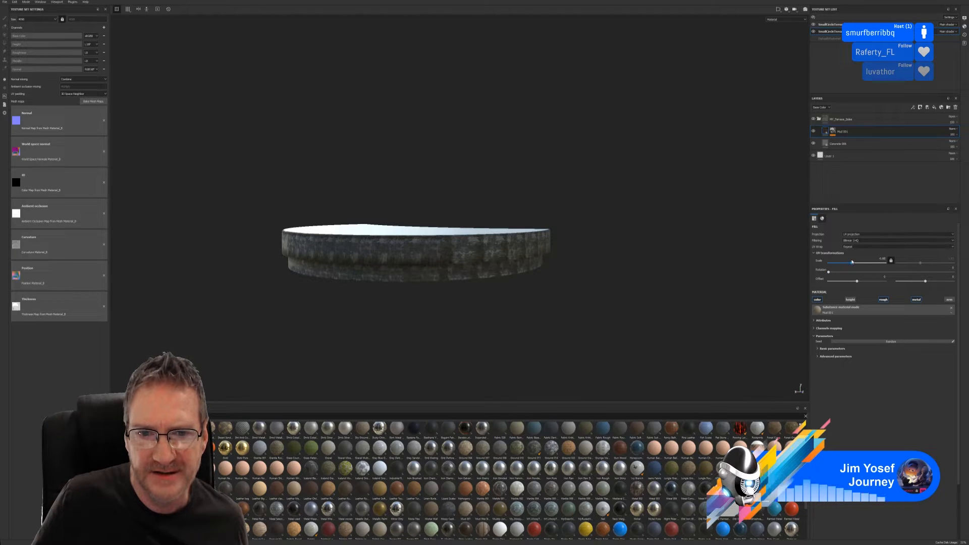
scroll(402, 255, up, 5)
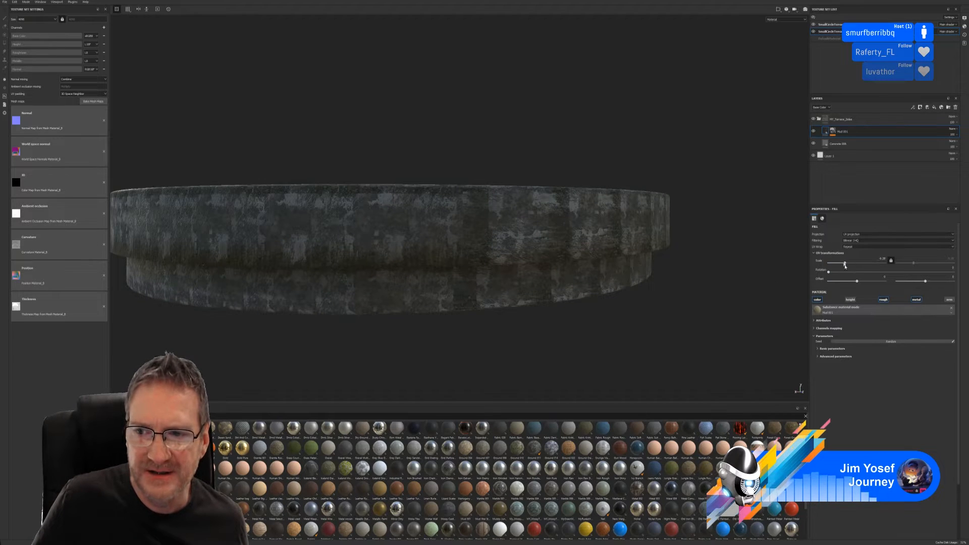
drag(845, 263, 852, 263)
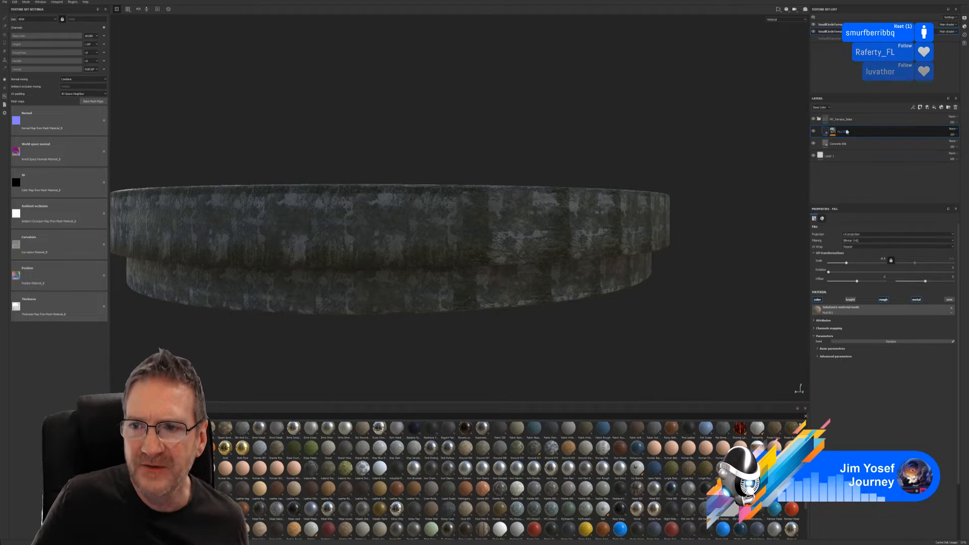
- Lower the UV scale of the Concrete fill layer inside MY_Terrace_Sides so its pattern covers the curved side wall with larger detail
double_click(837, 144)
click(836, 146)
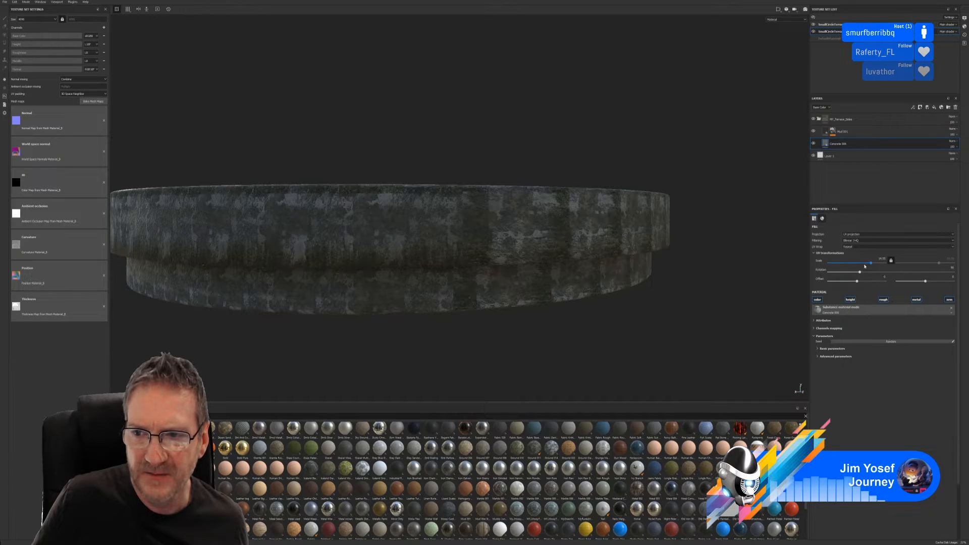
drag(869, 265, 869, 266)
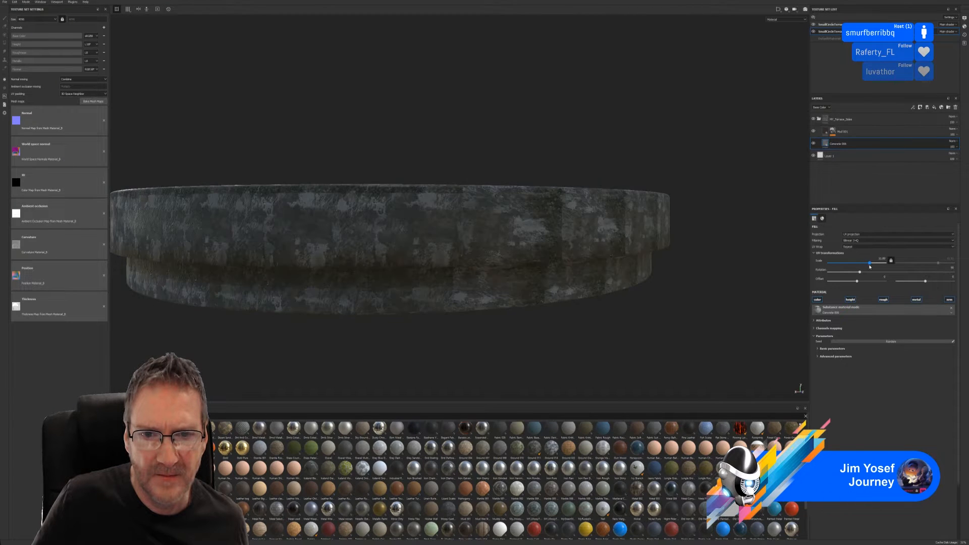
alt+drag(523, 180, 782, 320)
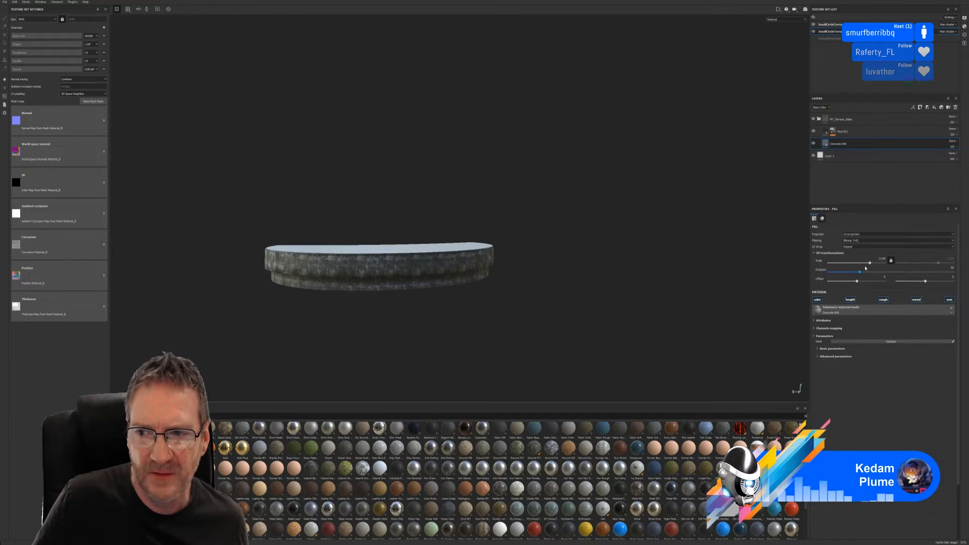
drag(871, 264, 860, 267)
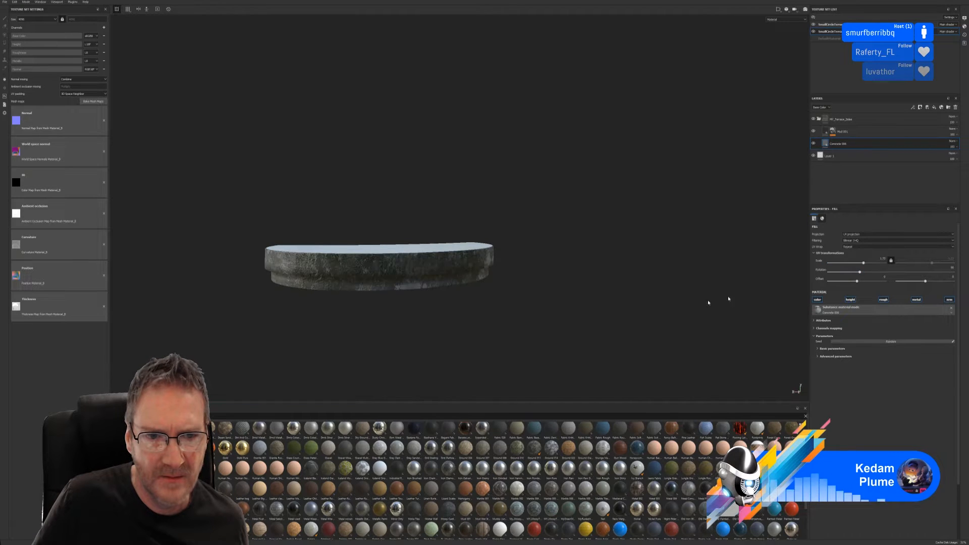
alt+drag(656, 312, 364, 335)
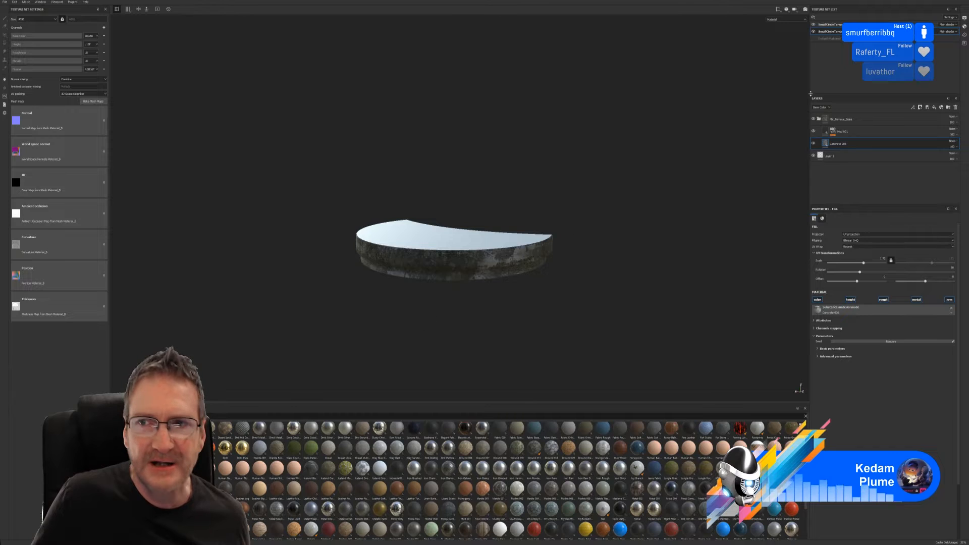
- Apply the blue mosaic tile material to the terrace's top surface in its own texture set and delete the empty base layer
click(830, 24)
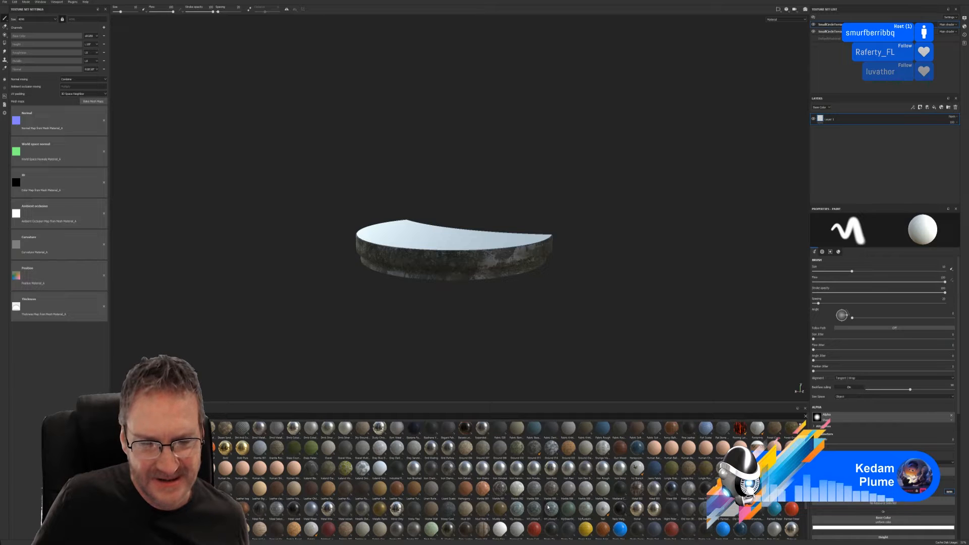
alt+drag(534, 289, 531, 338)
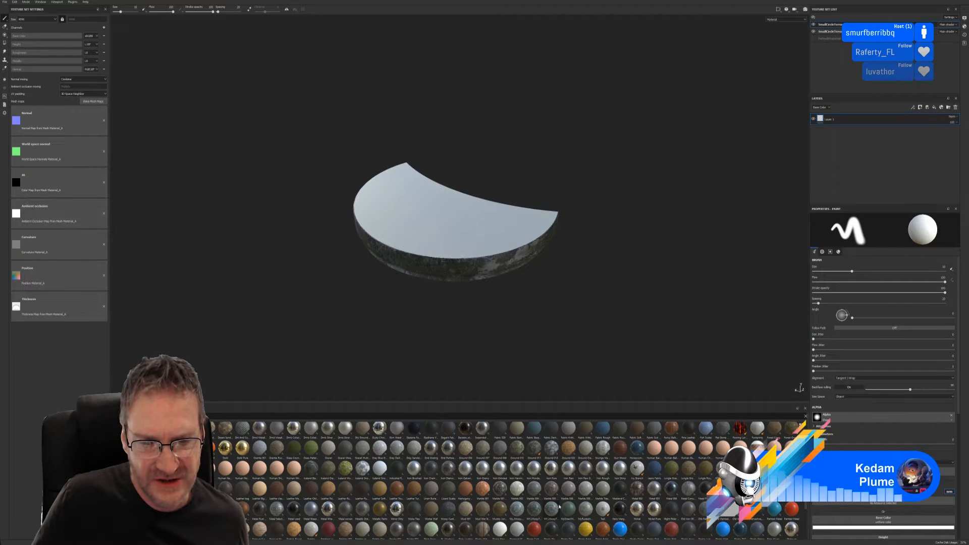
drag(550, 509, 458, 227)
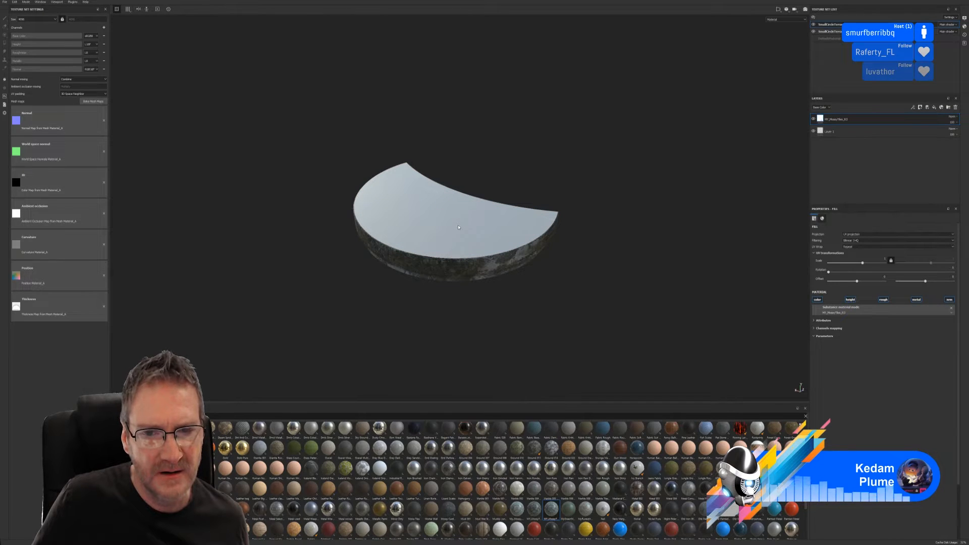
alt+drag(534, 297, 592, 296)
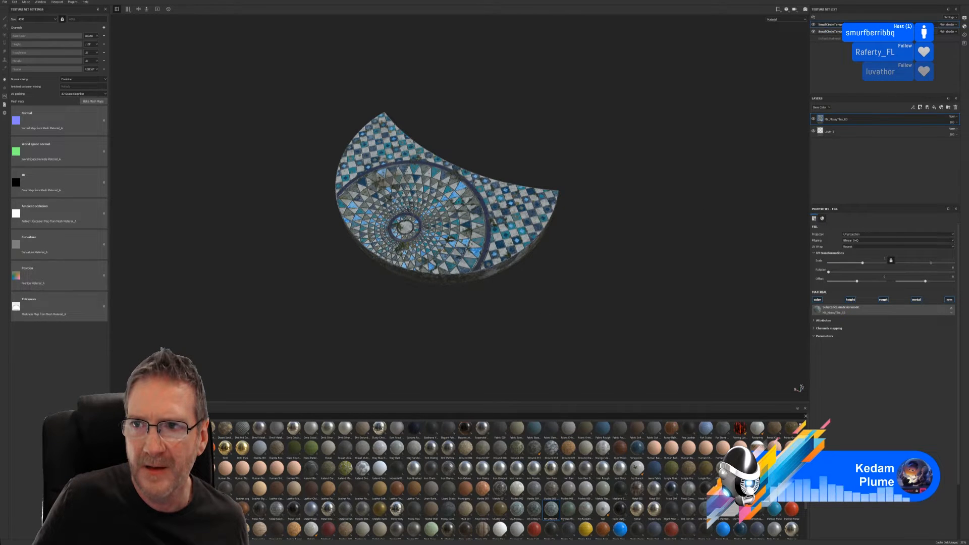
click(844, 130)
key(Delete)
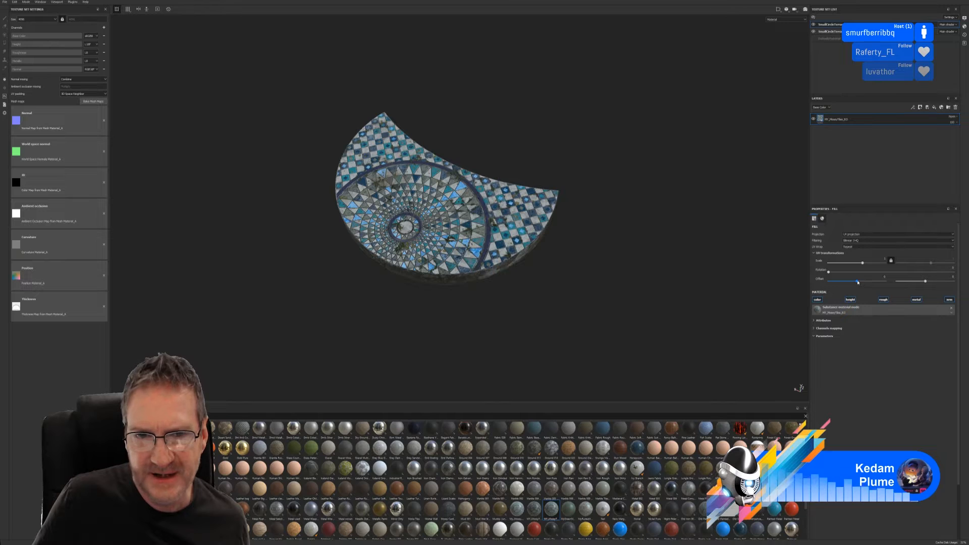
- Shift the mosaic fill's UV offset to move the round medallion to the terrace's inner edge, and lower its UV scale
drag(857, 281, 855, 282)
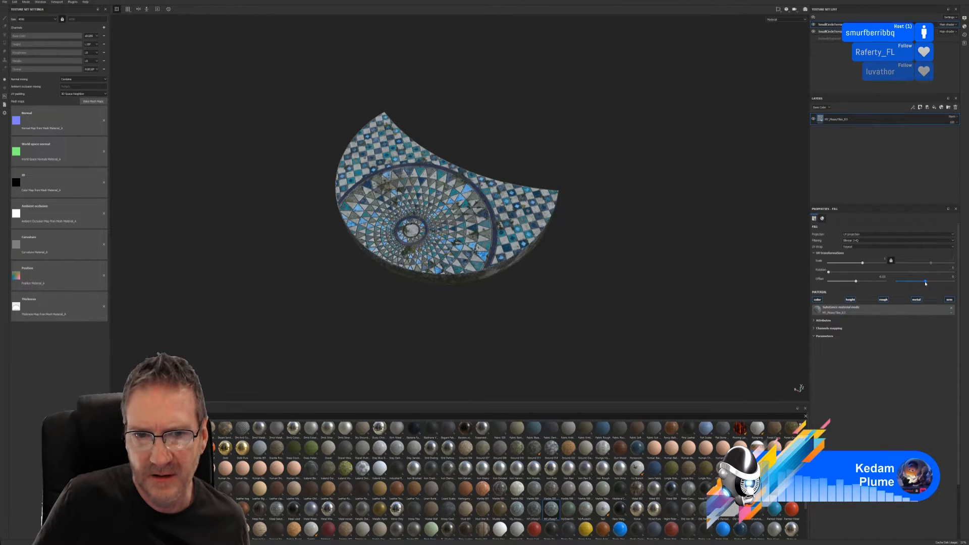
drag(925, 283, 914, 278)
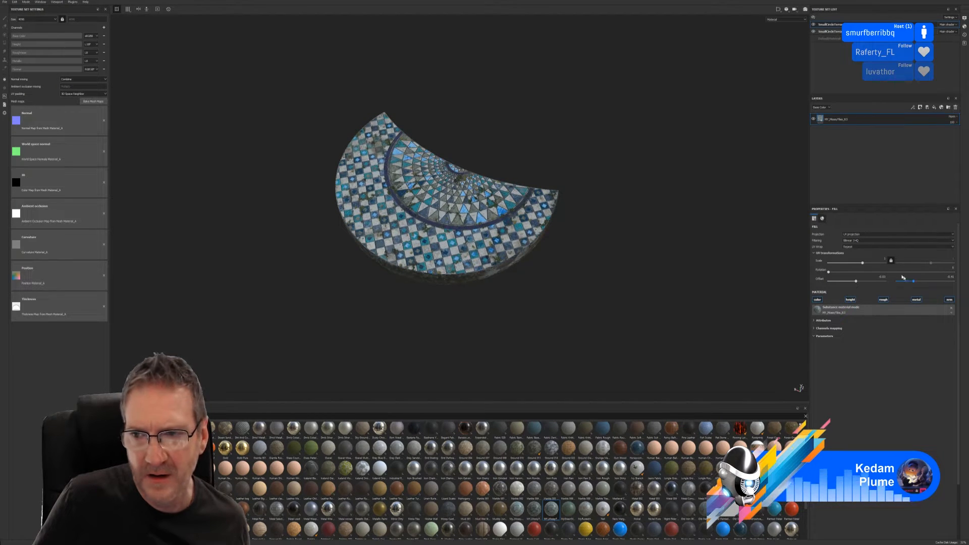
drag(863, 263, 860, 263)
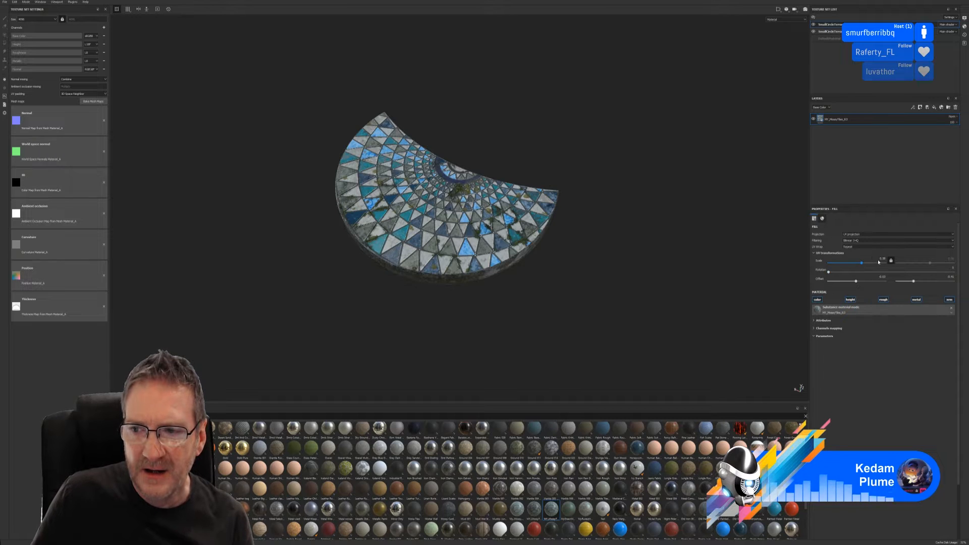
- Try UV scales of 0.8 and 0.7 on the mosaic fill, settle on 0.65, and nudge its UV offset to position the medallion
click(881, 260)
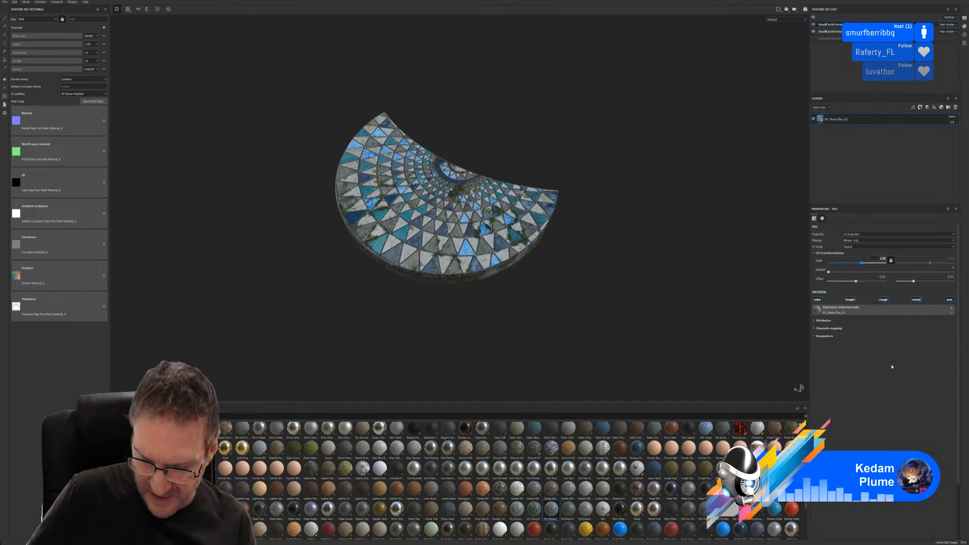
text(0.8)
key(Return)
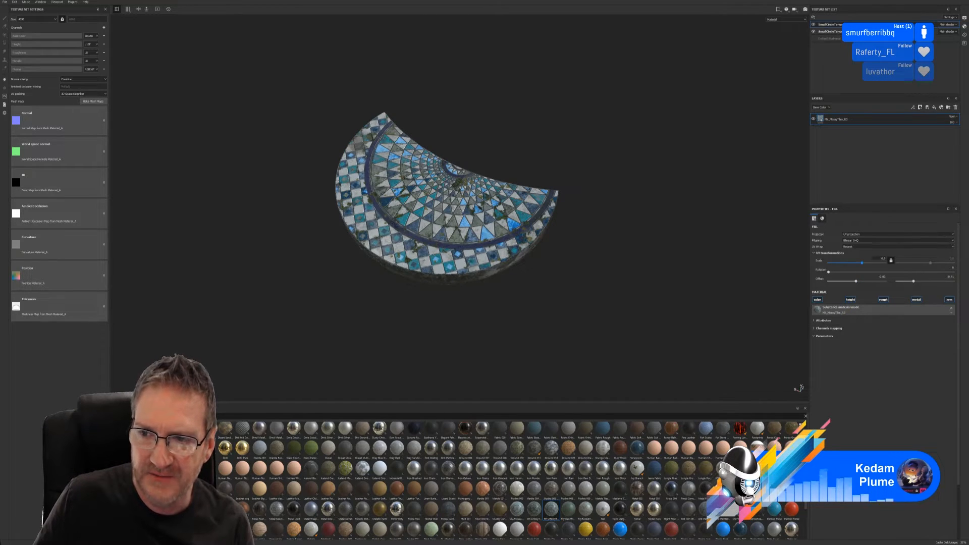
drag(880, 259, 897, 261)
text(0.7)
key(Return)
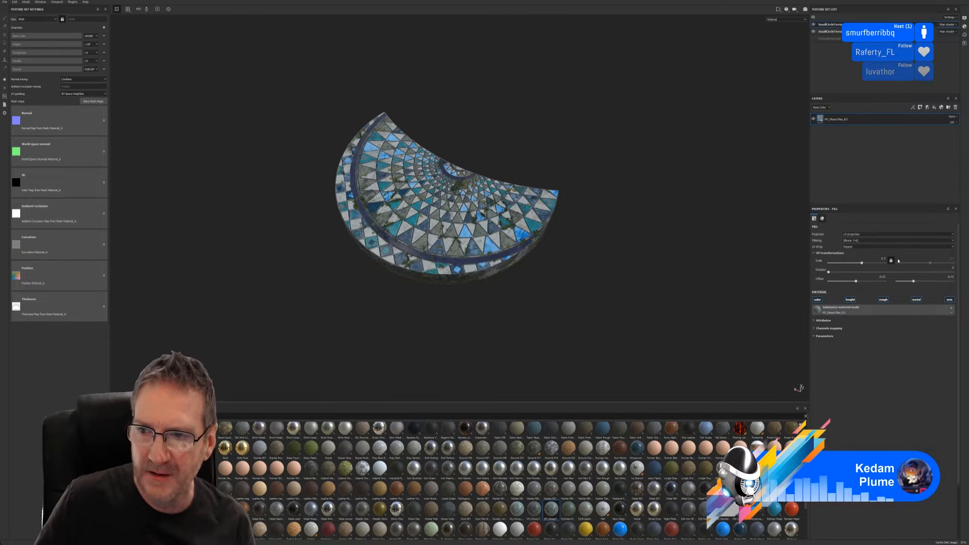
drag(879, 259, 905, 257)
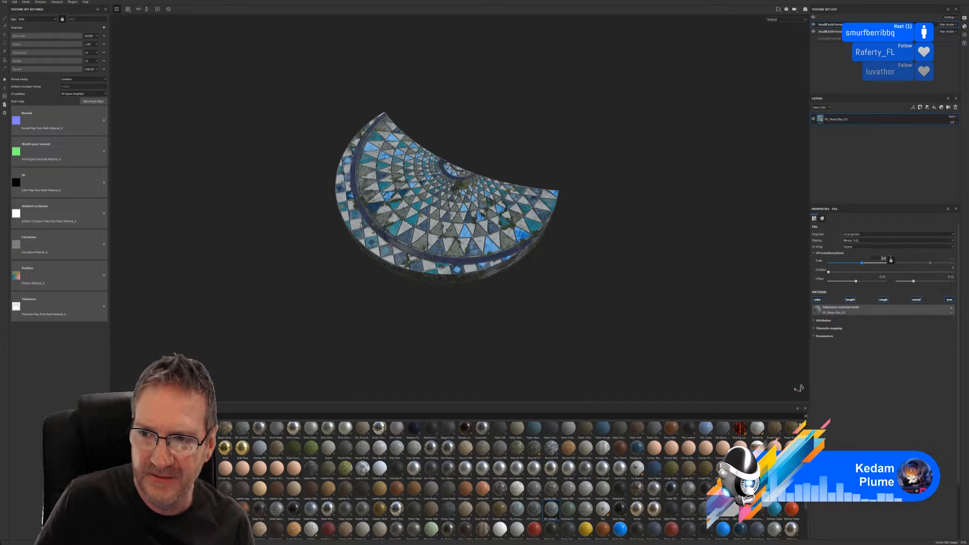
text(0.65)
key(Return)
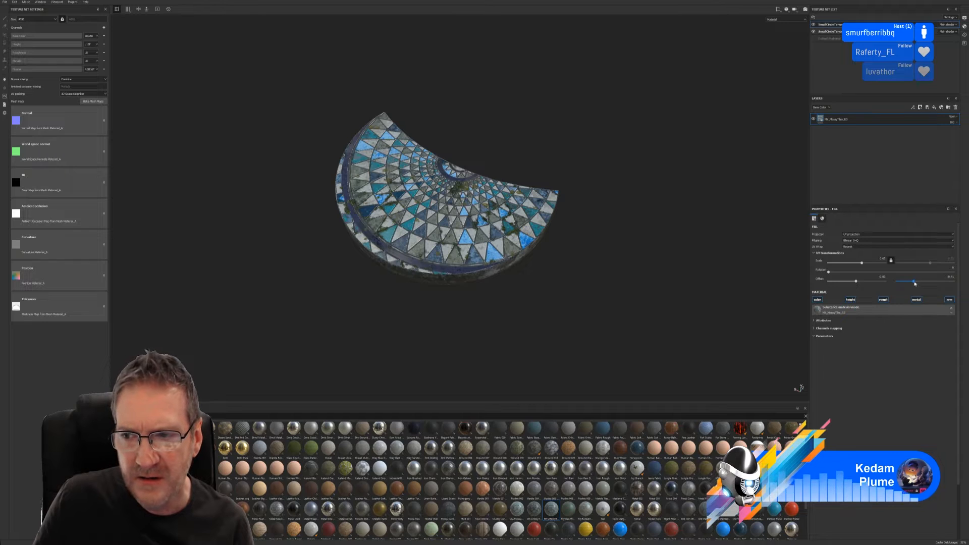
drag(915, 283, 915, 282)
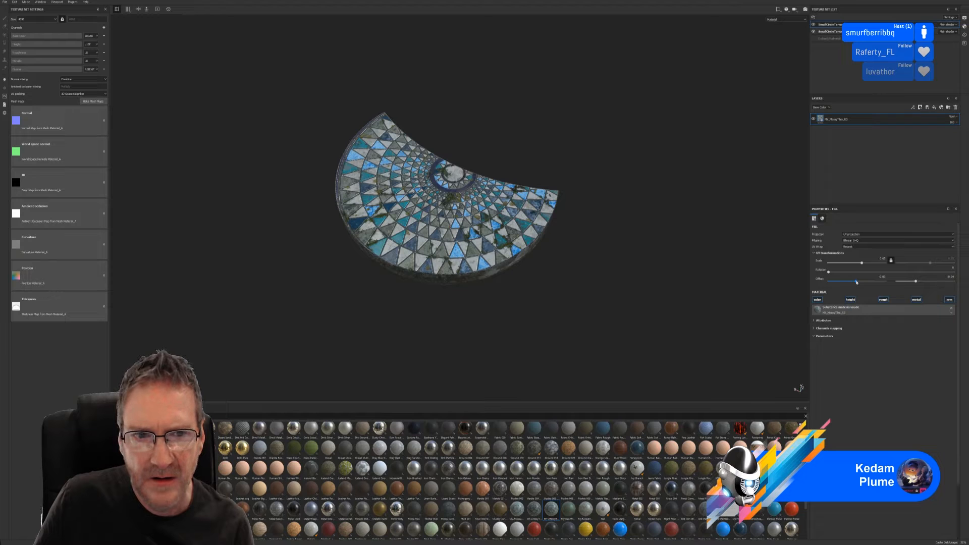
drag(856, 282, 857, 283)
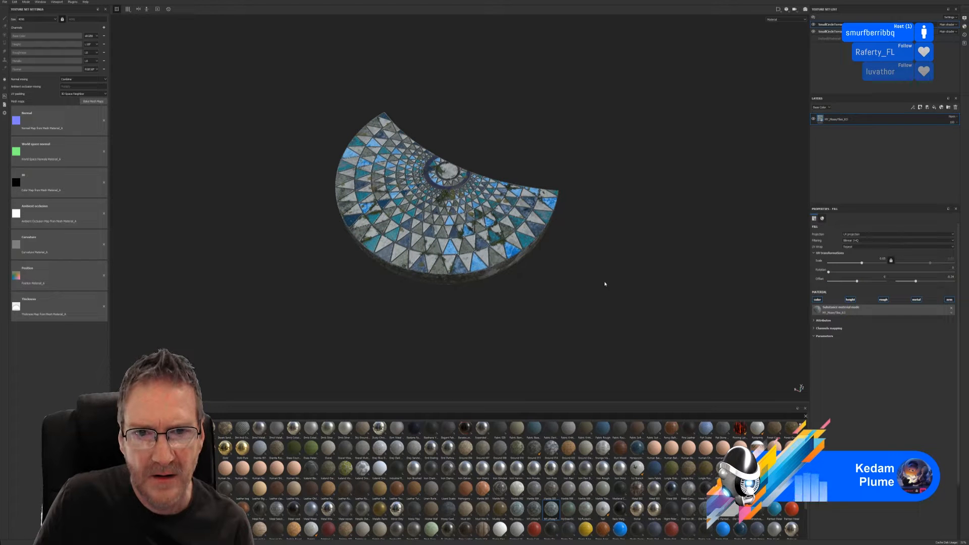
- Inspect the mosaic's alignment on the terrace top from above, up close and together with the side wall
alt+drag(593, 276, 641, 281)
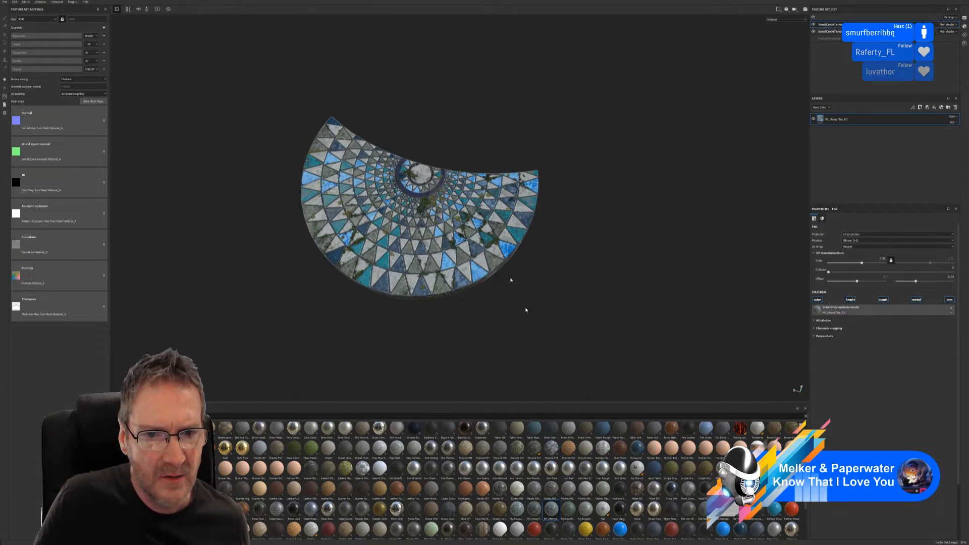
alt+drag(510, 277, 572, 342)
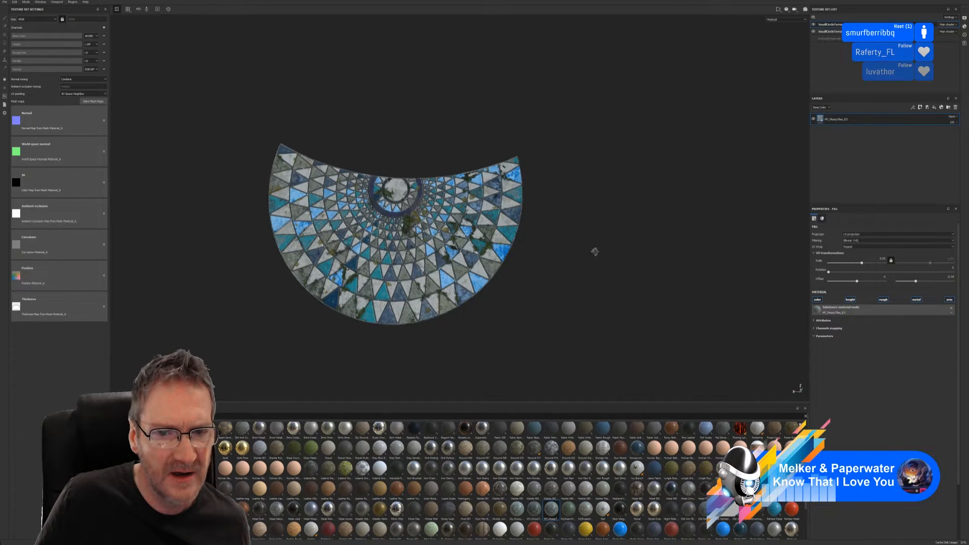
alt+drag(594, 248, 371, 197)
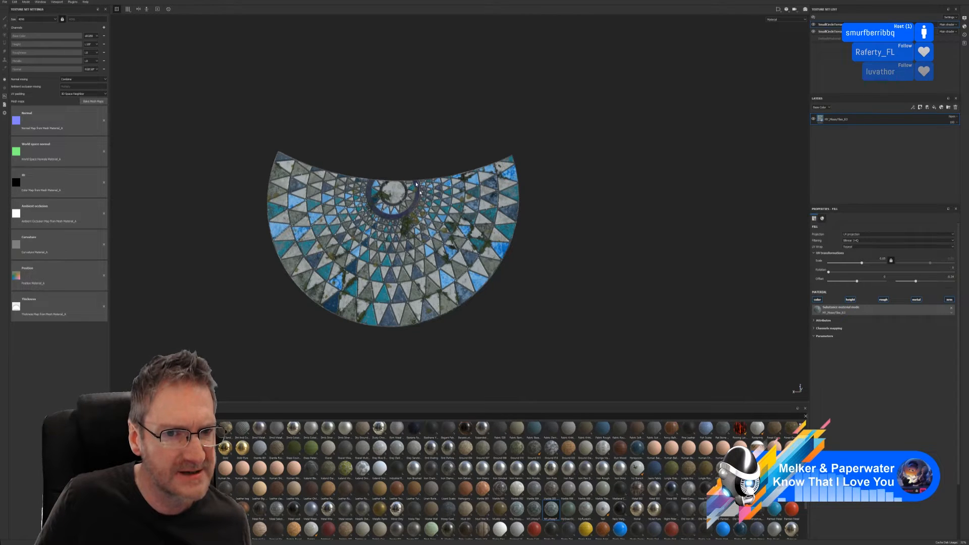
alt+drag(538, 290, 516, 332)
scroll(347, 232, up, 5)
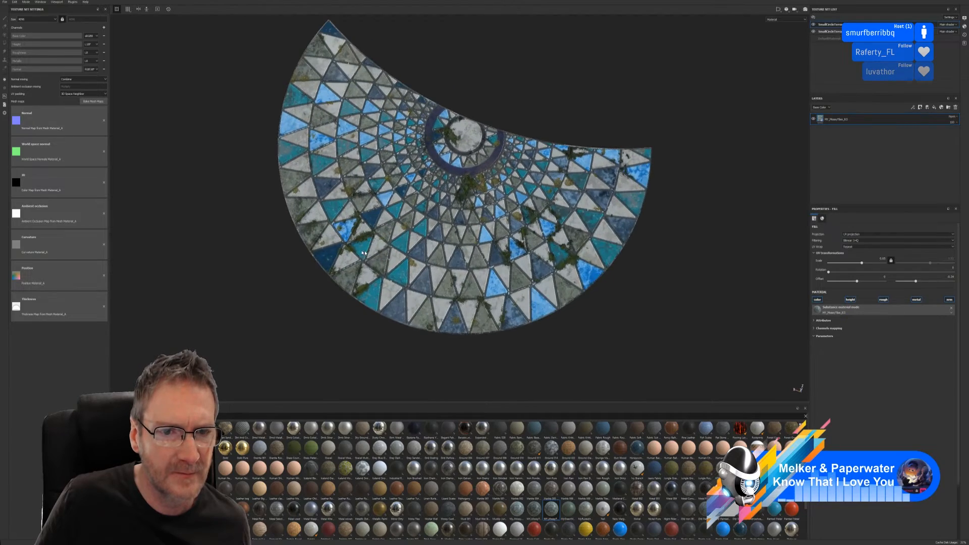
alt+drag(347, 232, 435, 200)
scroll(422, 227, down, 8)
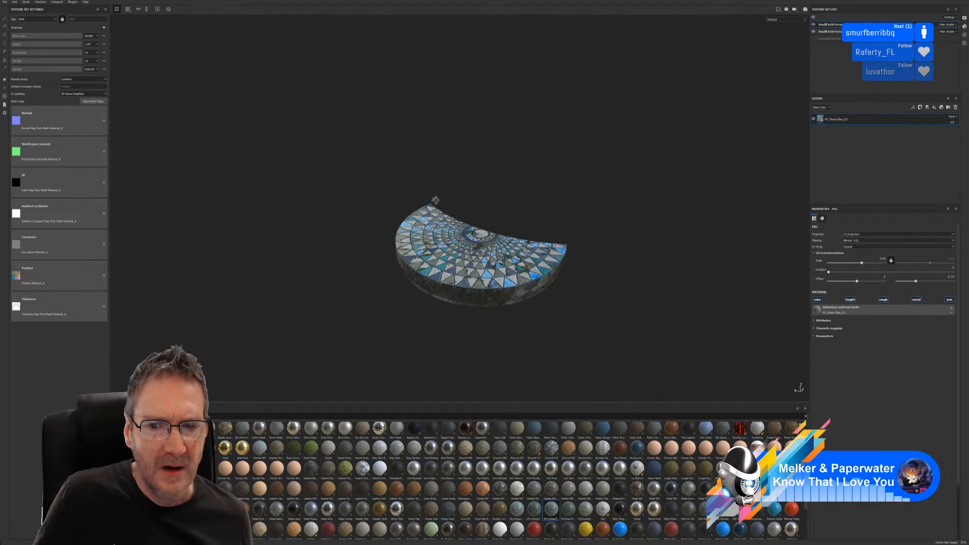
alt+drag(461, 329, 446, 309)
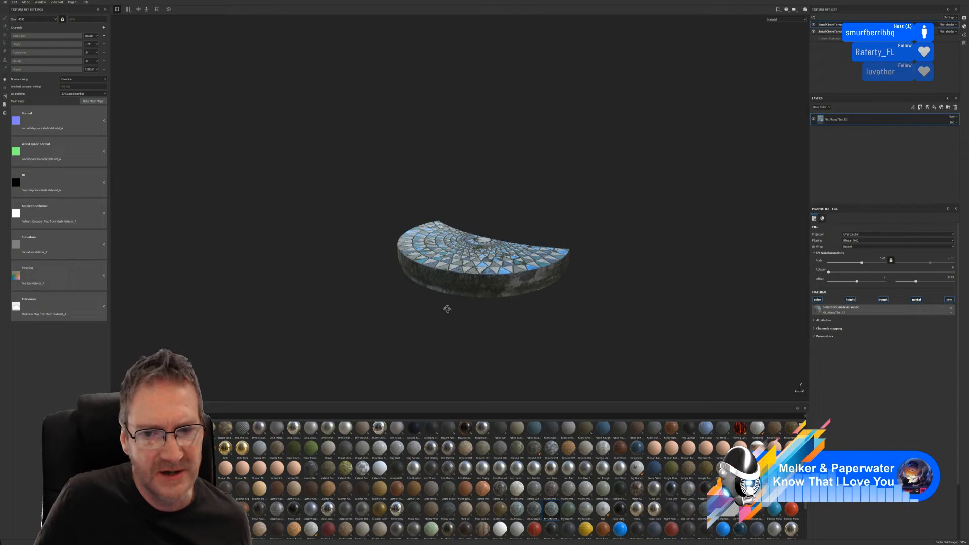
- Save the project and export the textures of both the terrace sides and top sets at 2048x2048
click(4, 2)
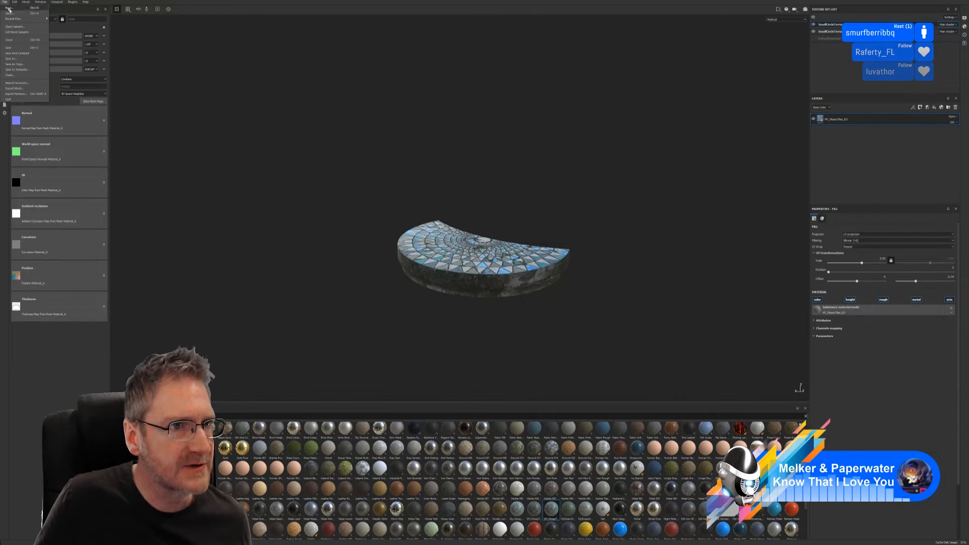
click(14, 49)
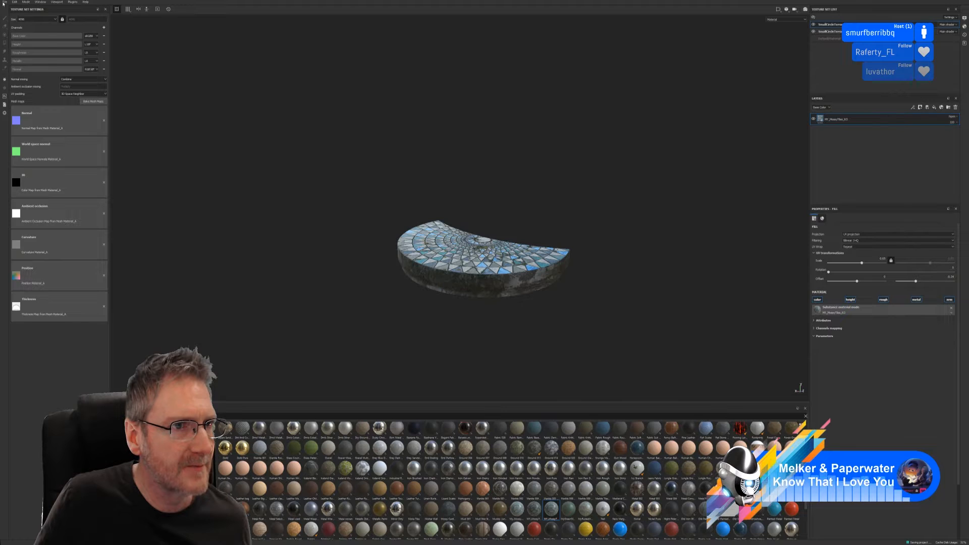
click(4, 3)
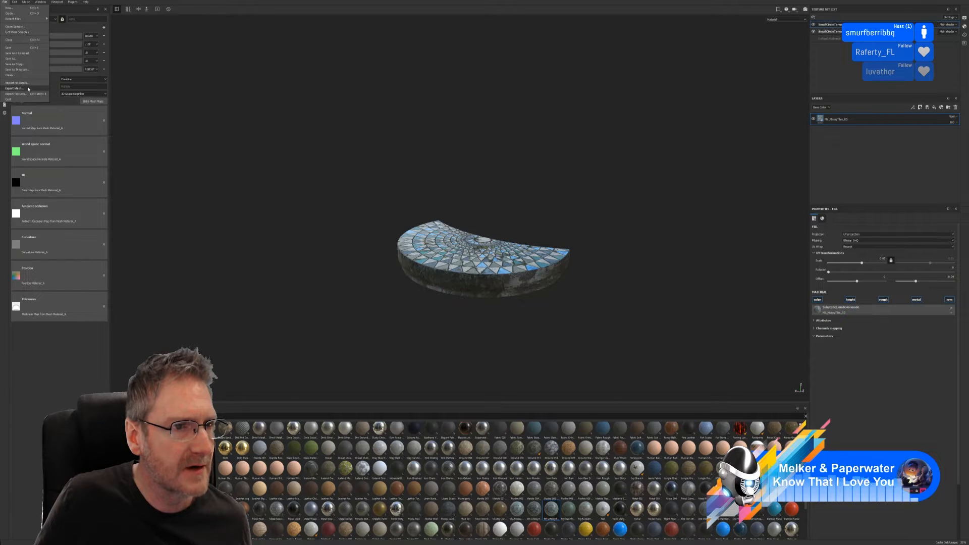
click(24, 93)
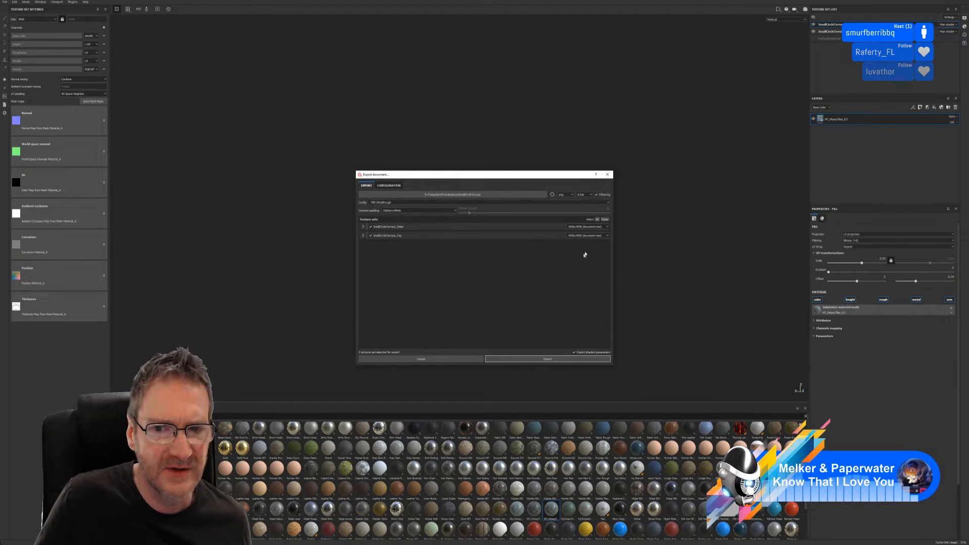
click(586, 226)
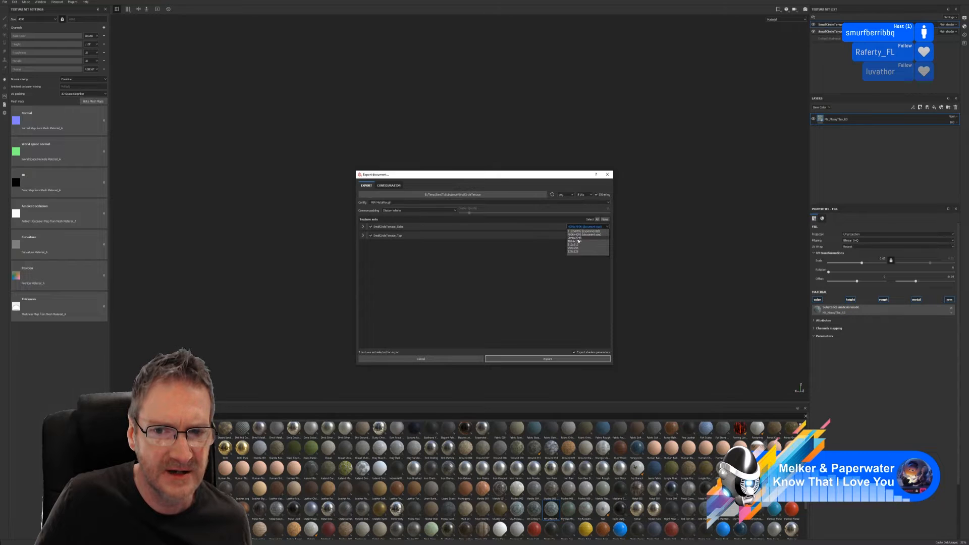
click(579, 238)
click(587, 238)
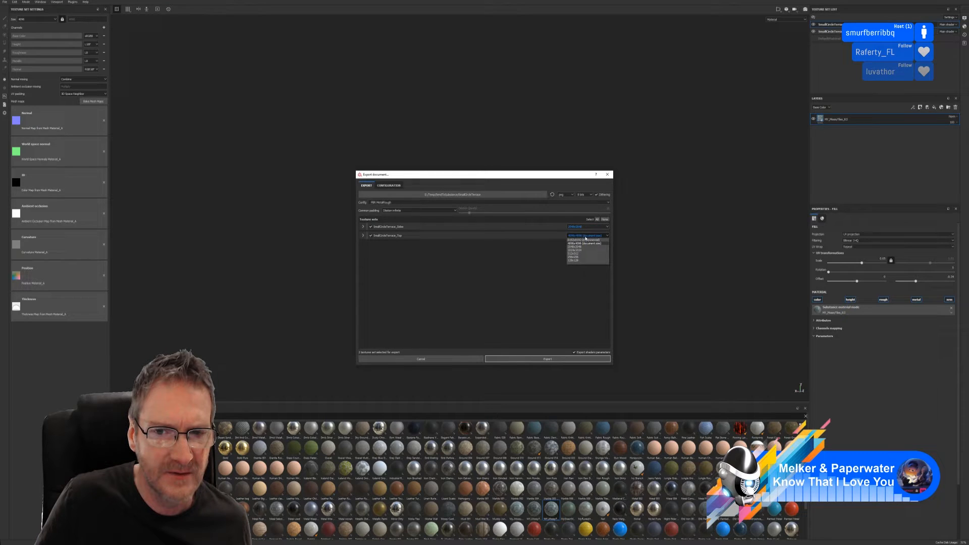
click(574, 247)
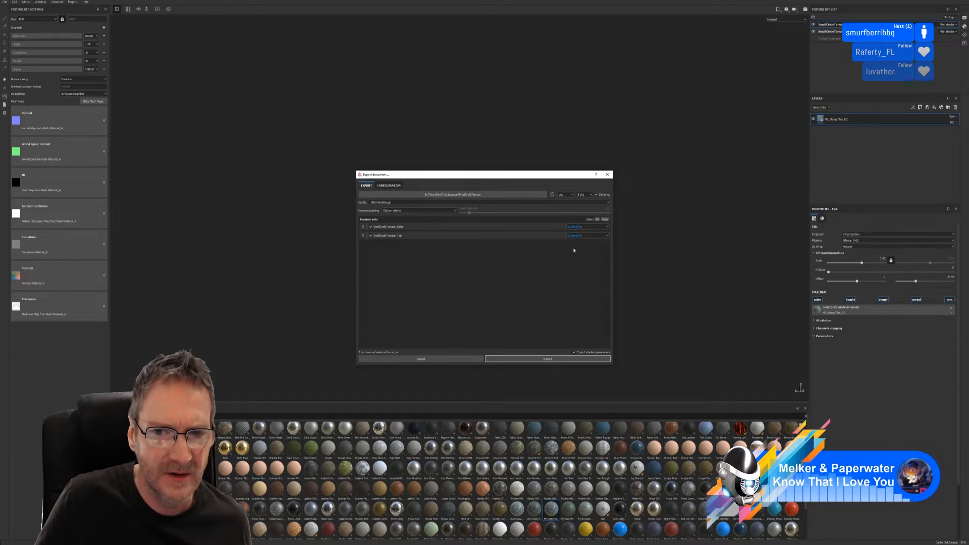
click(546, 361)
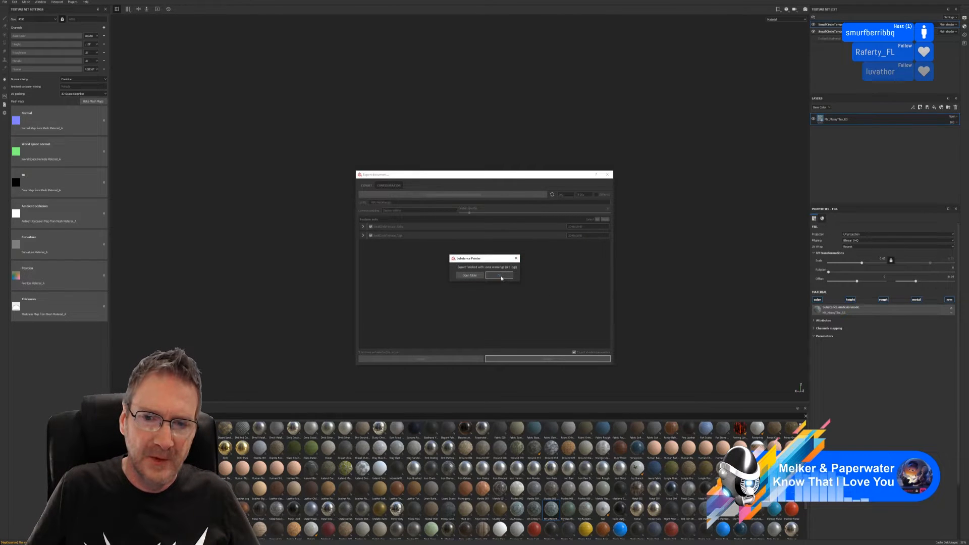
click(500, 275)
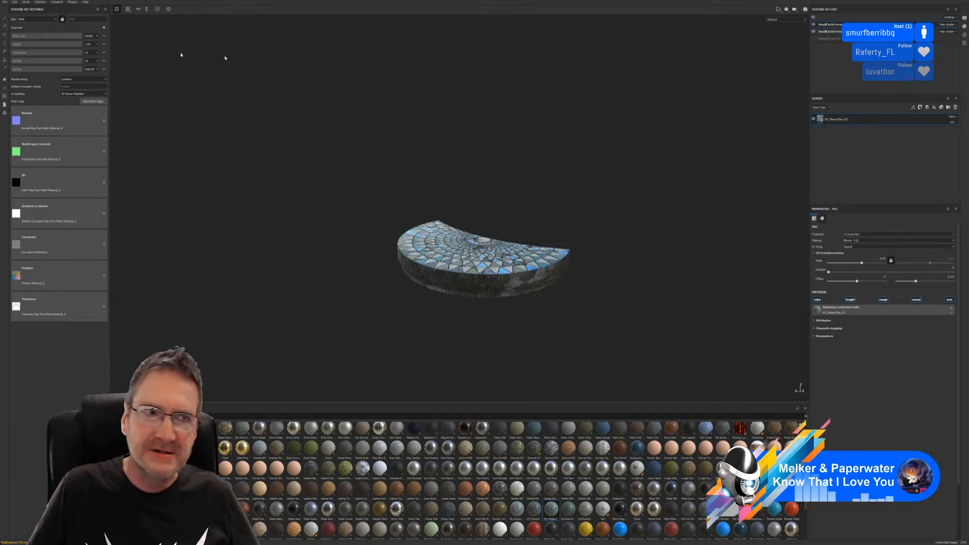
- Save the terrace project's changes while closing Substance Painter and switch back to the gazebo scene in 3ds Max
key(ctrl+s)
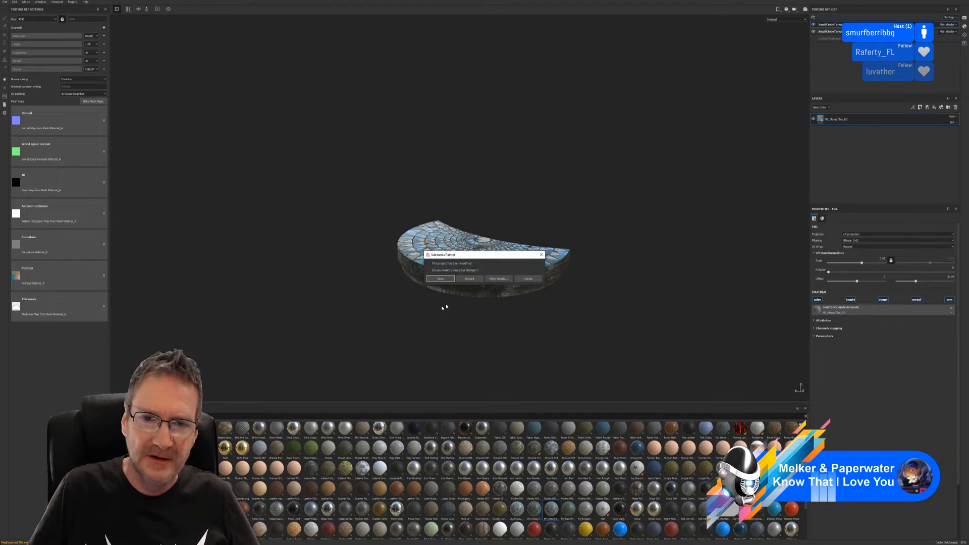
click(439, 282)
key(alt+Tab)
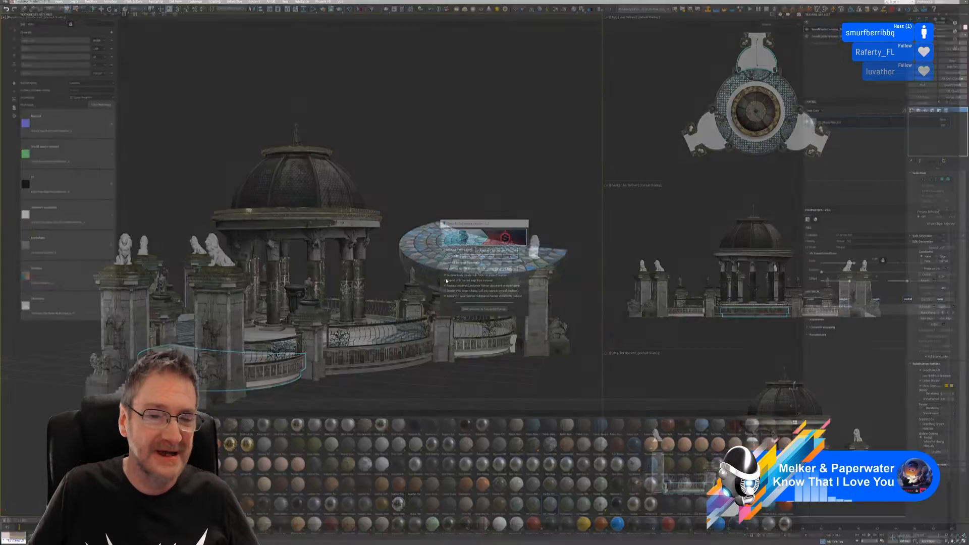
click(526, 223)
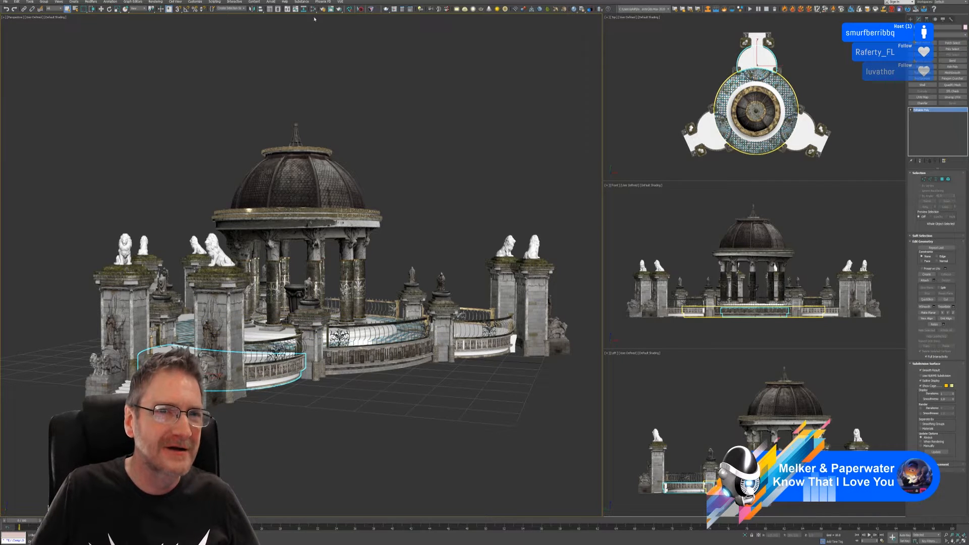
- Add a DirectX Shader material below the existing materials in the Slate Material Editor and arrange its two nodes clear of the others
key(m)
middle_drag(632, 279, 600, 158)
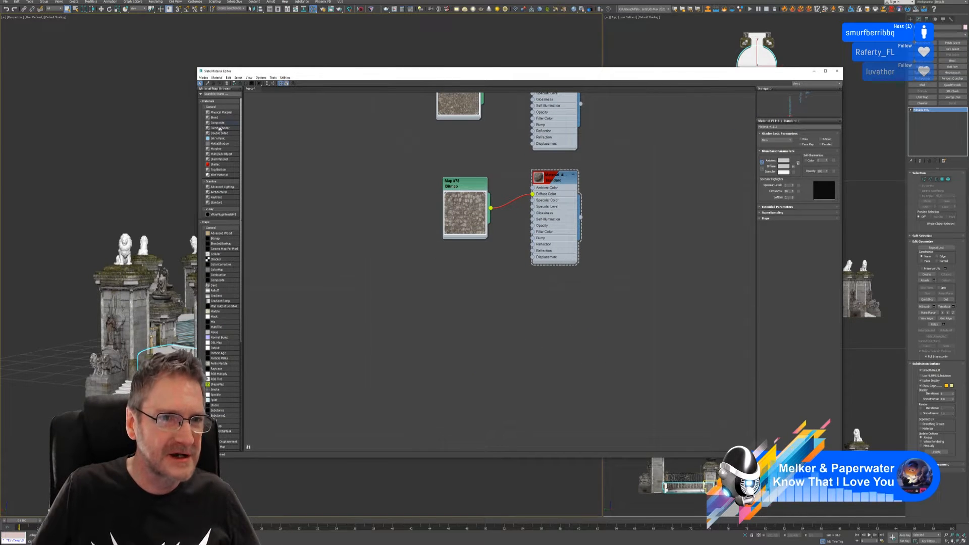
drag(217, 129, 548, 305)
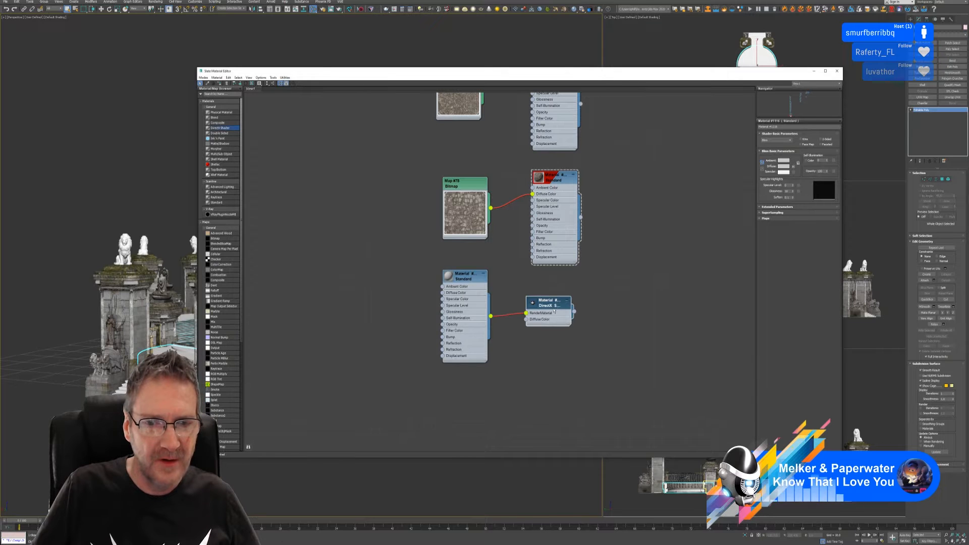
drag(424, 268, 580, 374)
drag(475, 278, 564, 295)
middle_drag(453, 280, 349, 262)
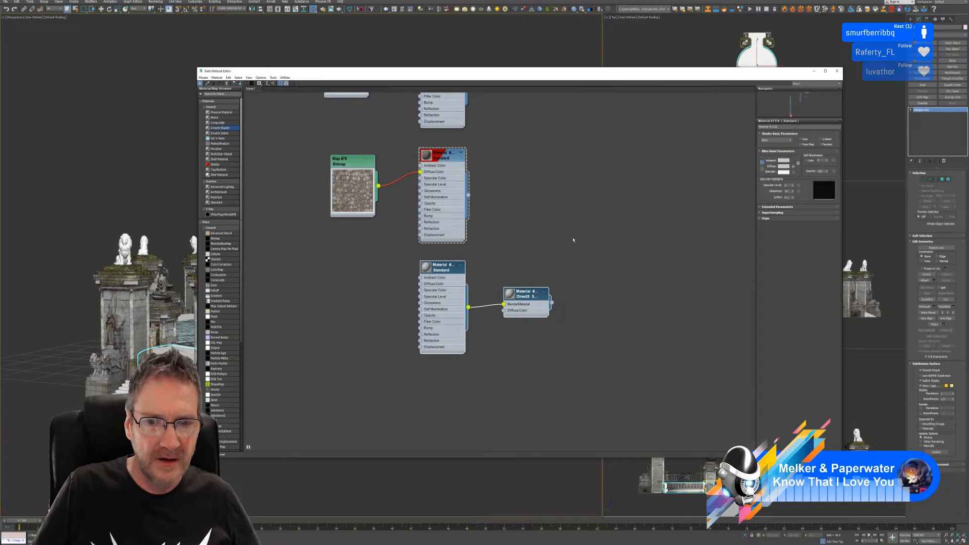
- Set the new DirectX Shader material to the Stingray shader type
double_click(521, 300)
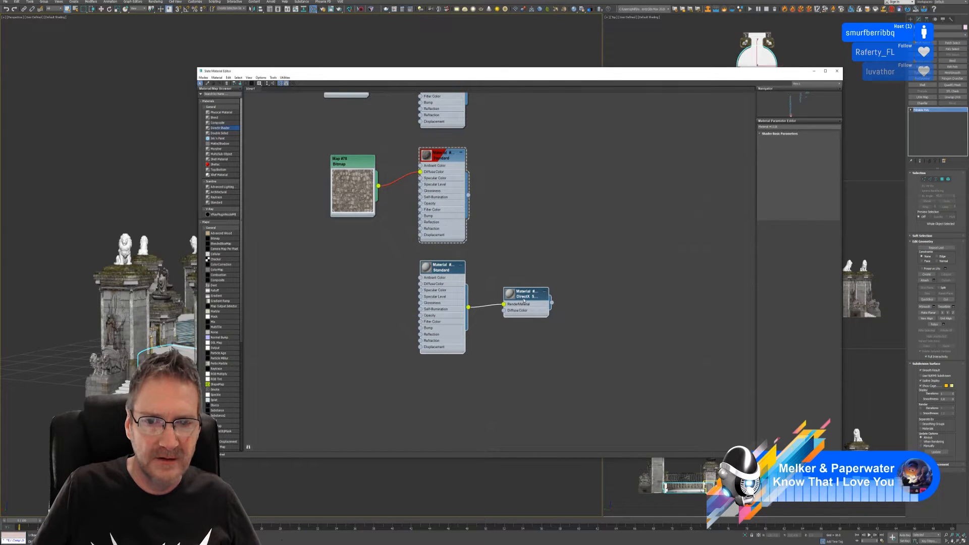
click(789, 143)
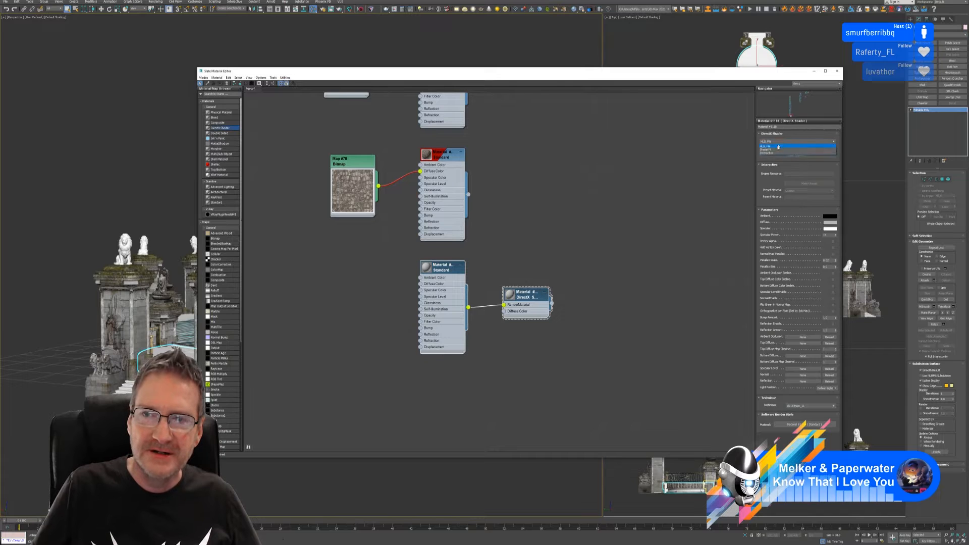
click(768, 153)
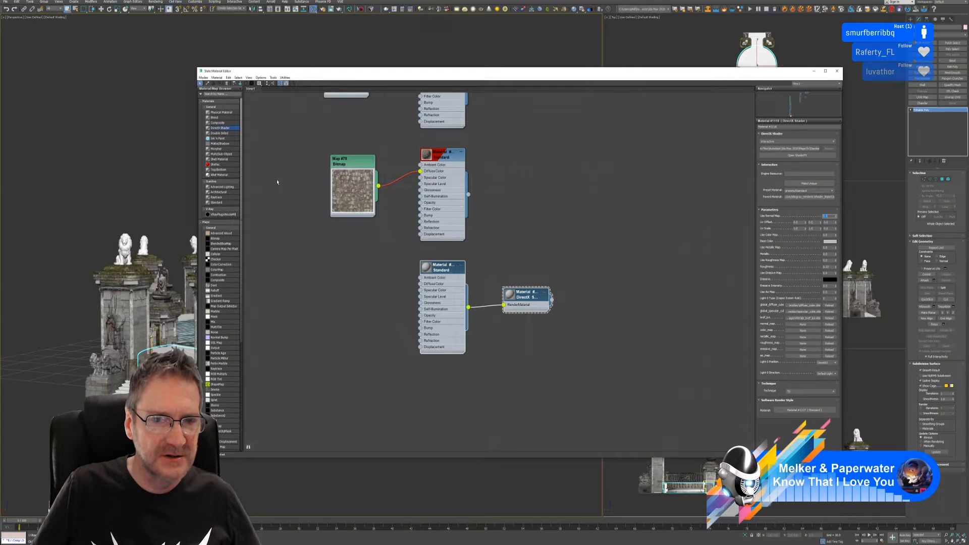
- Browse for the shader's normal map in the SmallCircleTerrace texture folder
middle_drag(564, 198, 545, 153)
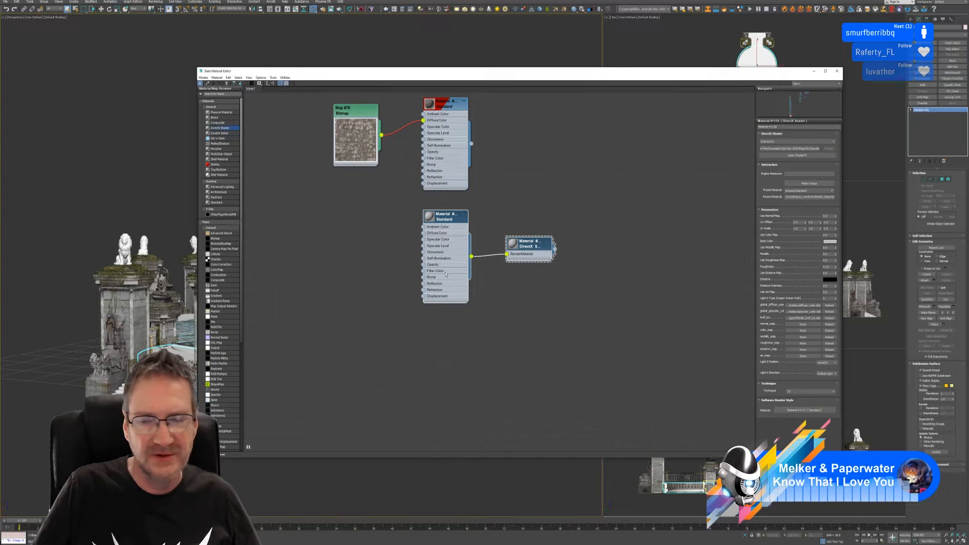
click(801, 324)
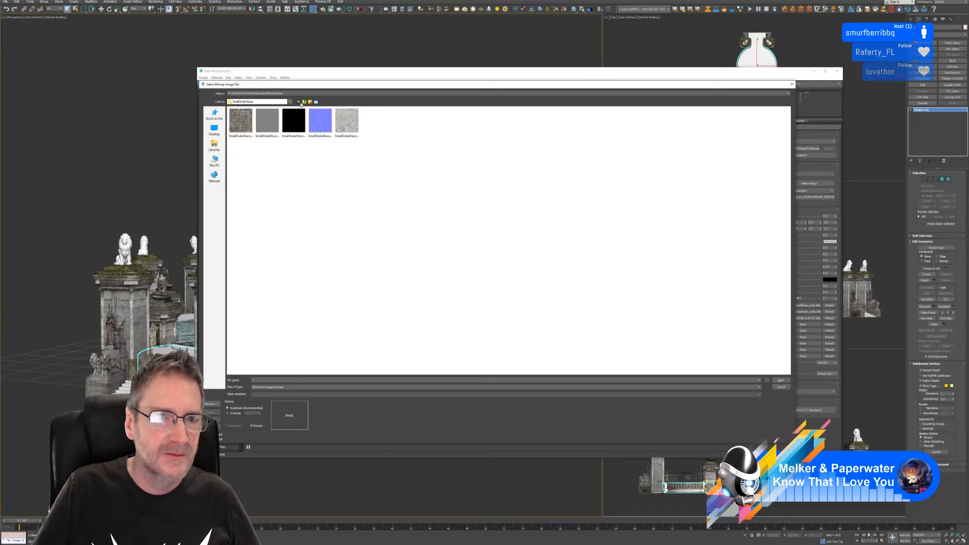
click(304, 102)
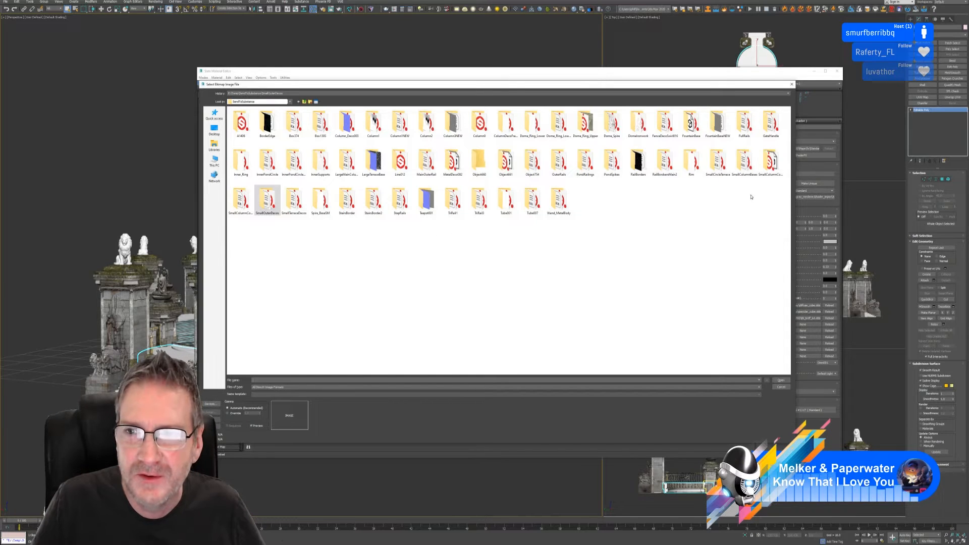
click(720, 161)
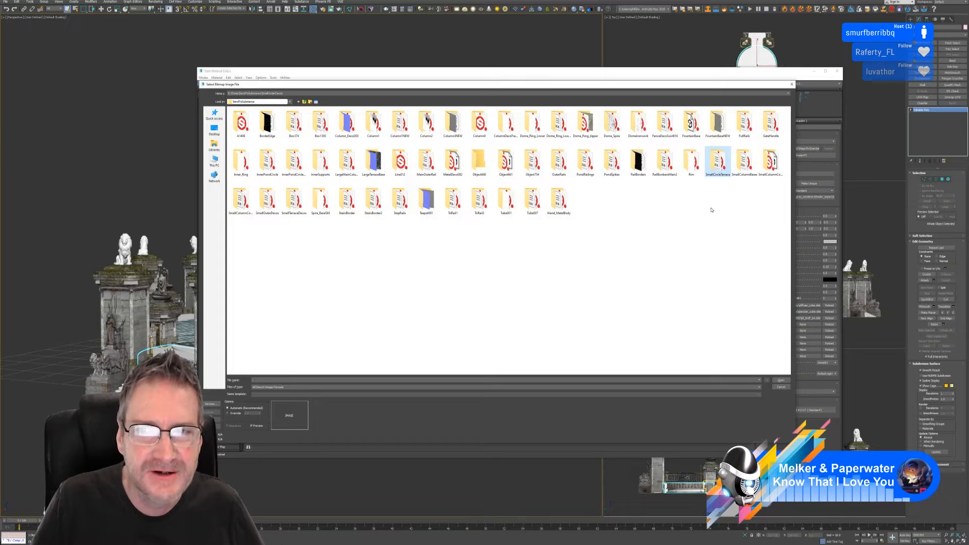
double_click(719, 169)
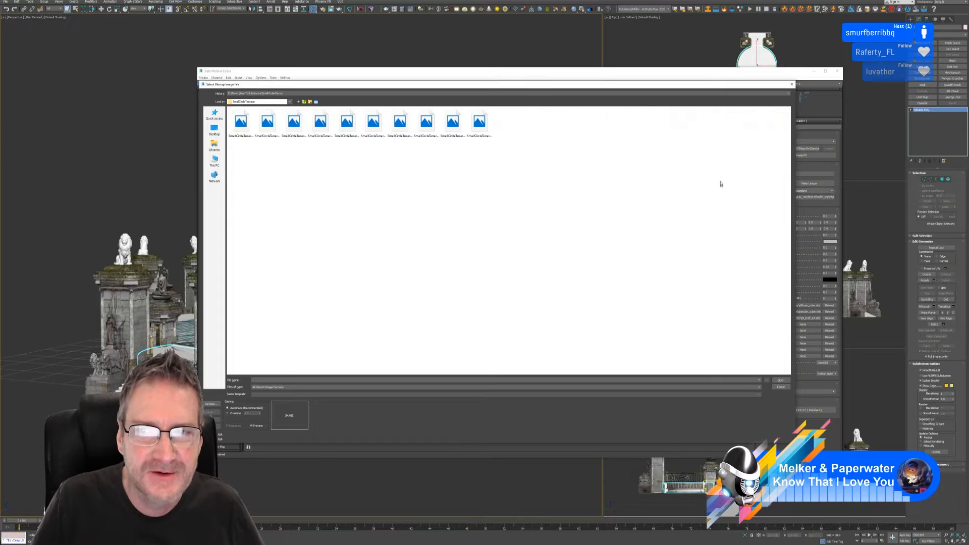
- Load the SmallCircleTerrace Sides_Normal.png texture as the shader's normal map with its gamma overridden to 1.0
click(241, 122)
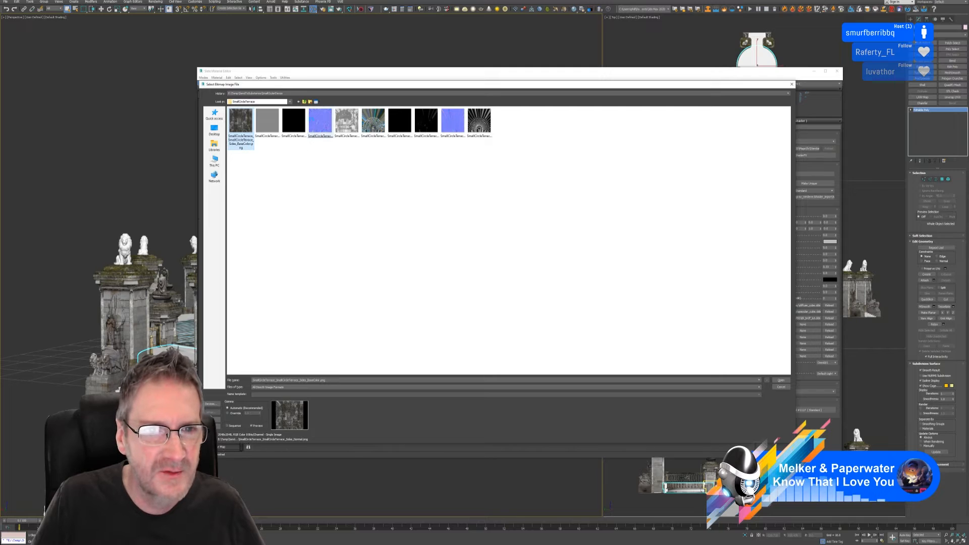
click(320, 121)
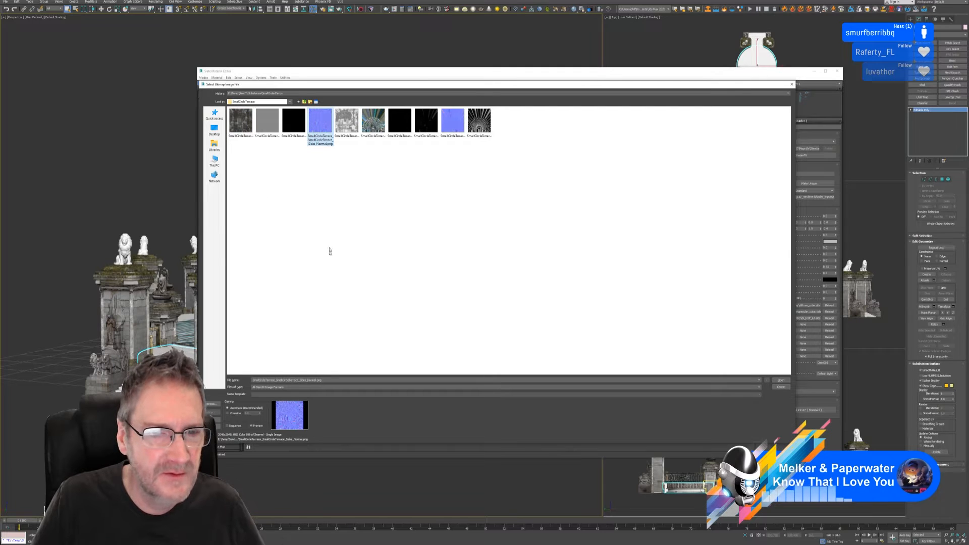
click(234, 415)
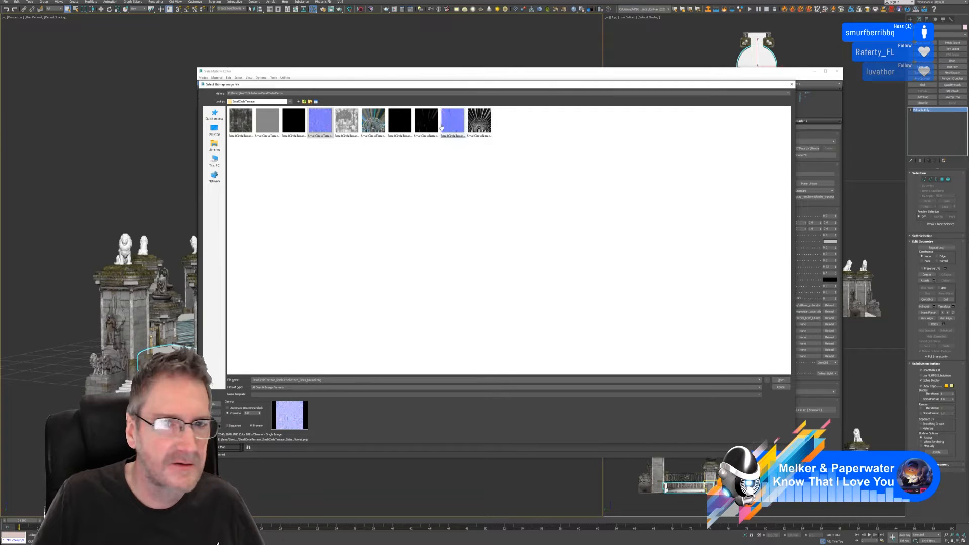
drag(467, 86, 589, 47)
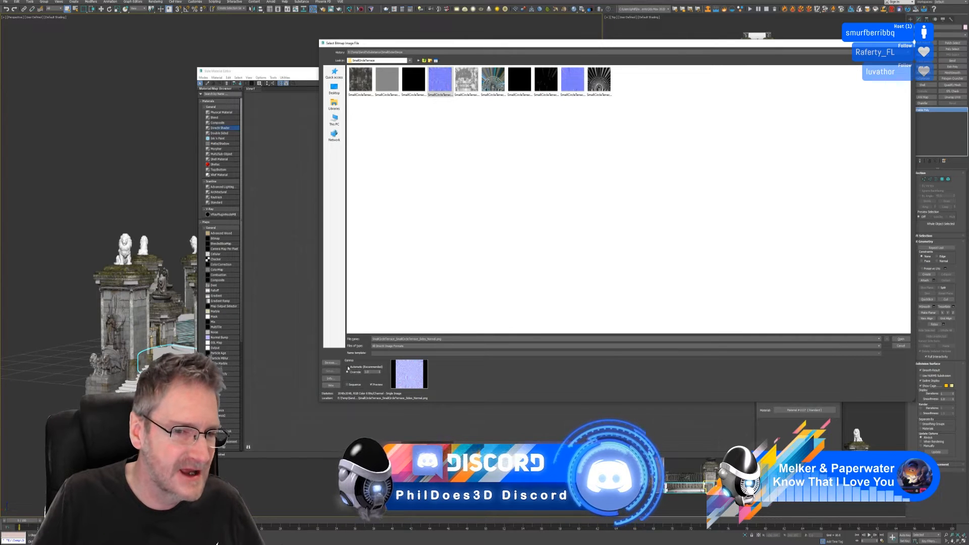
click(360, 367)
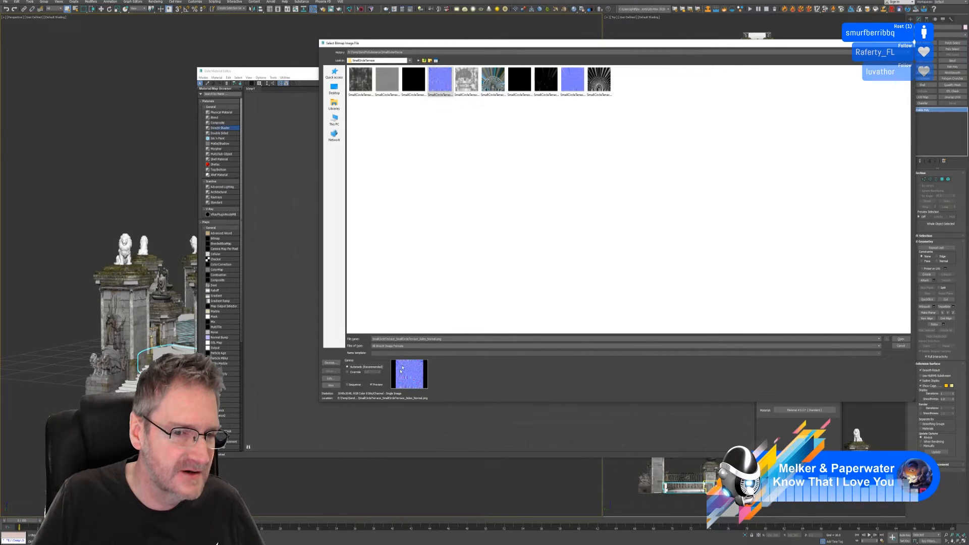
click(352, 372)
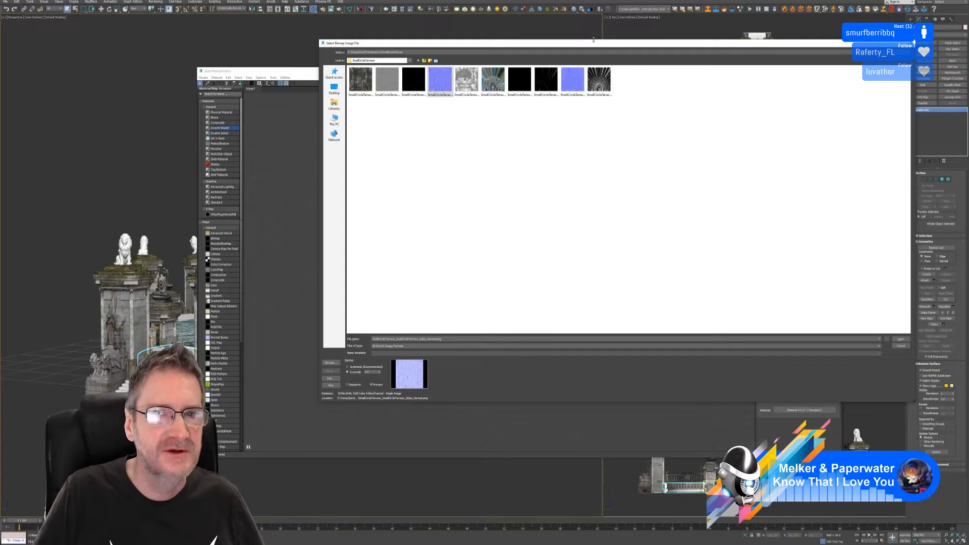
drag(597, 44, 554, 56)
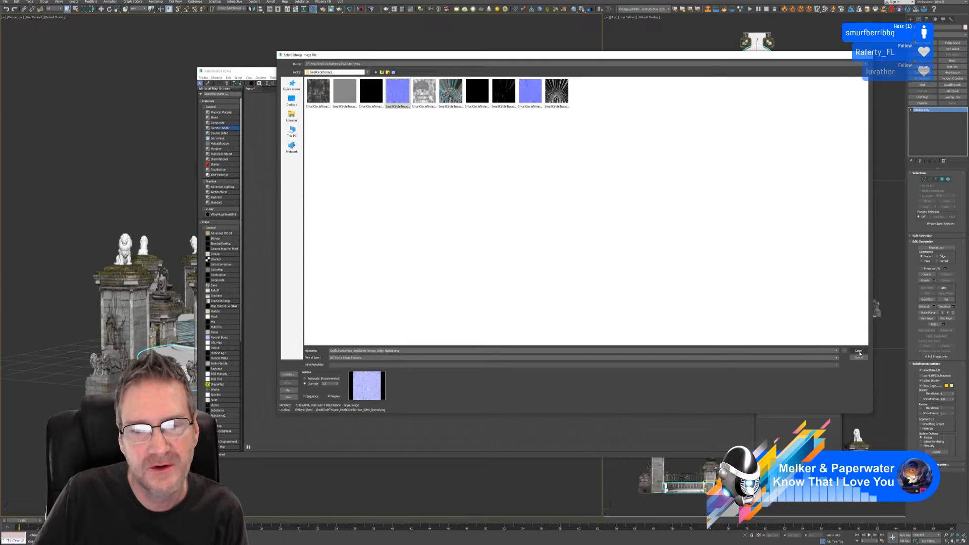
click(859, 352)
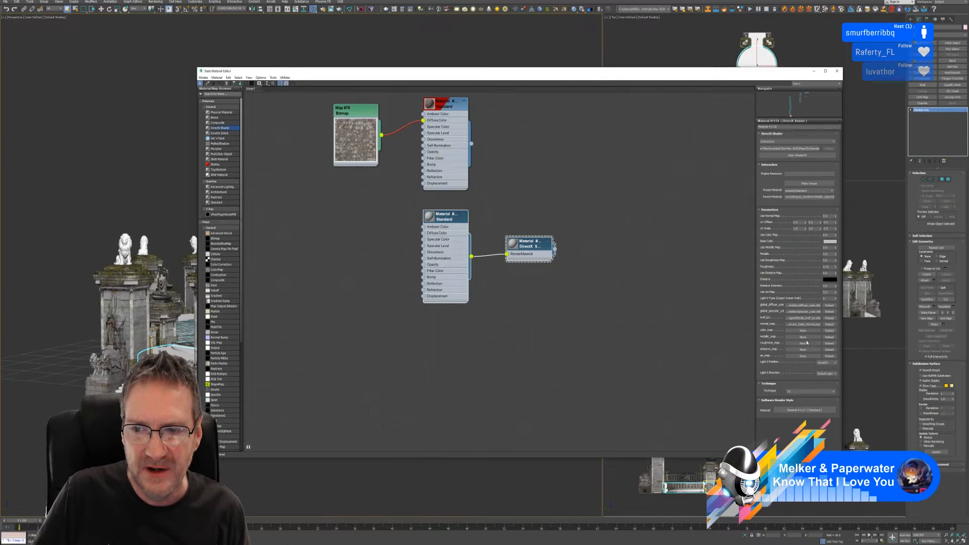
- Load the SmallCircleTerrace Sides_BaseColor.png texture as the shader's color map with the gamma override enabled
click(803, 331)
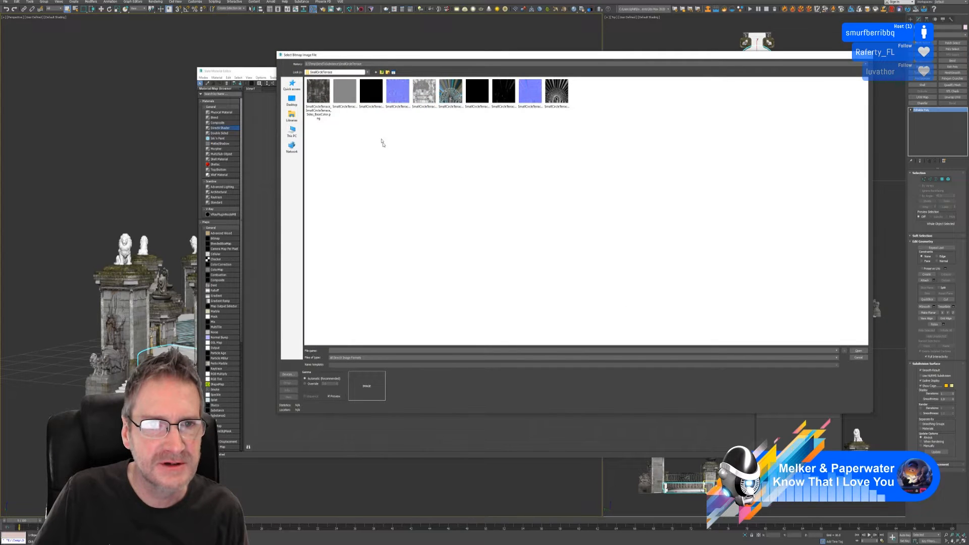
click(318, 91)
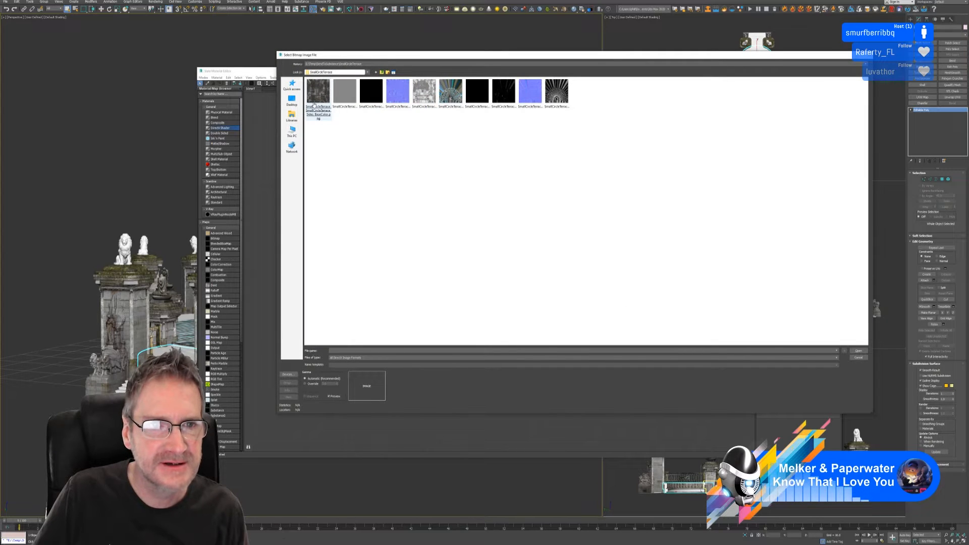
click(305, 384)
click(858, 352)
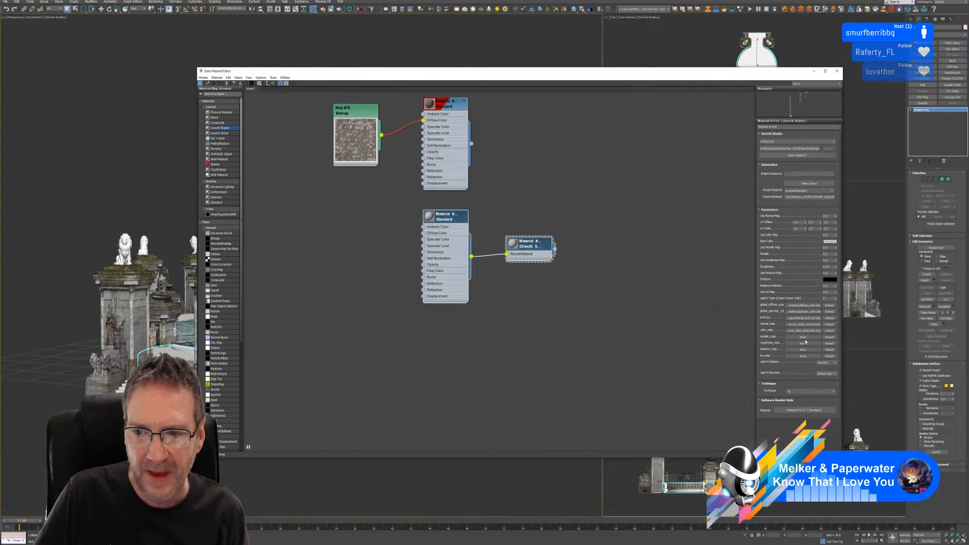
- Load Sides_Metallic.png with the gamma override as the metallic map, and Sides_Roughness.png as the roughness map
click(805, 343)
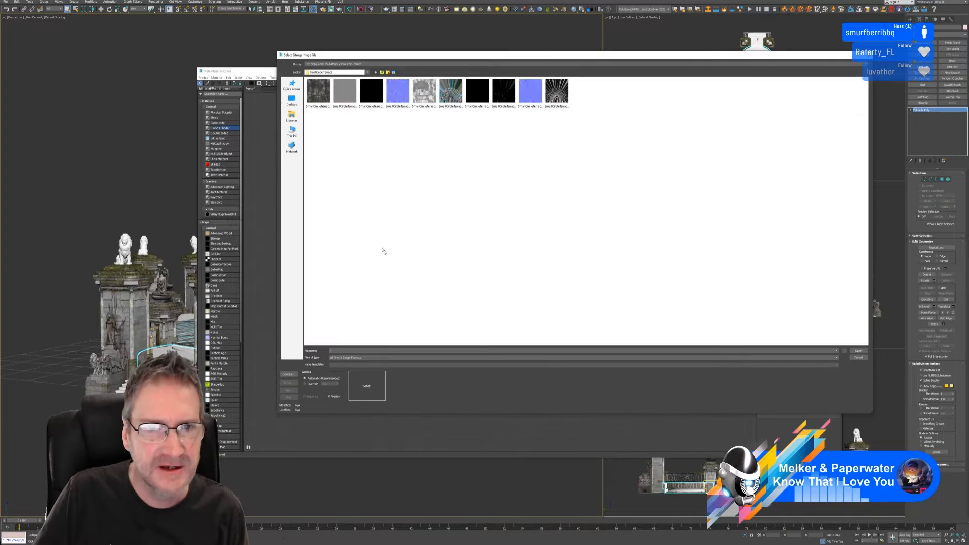
click(371, 91)
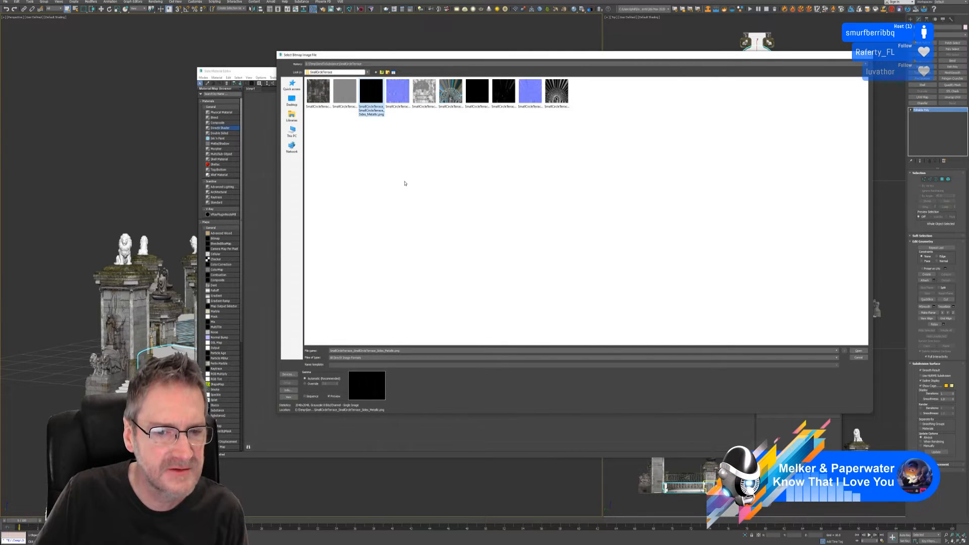
click(310, 385)
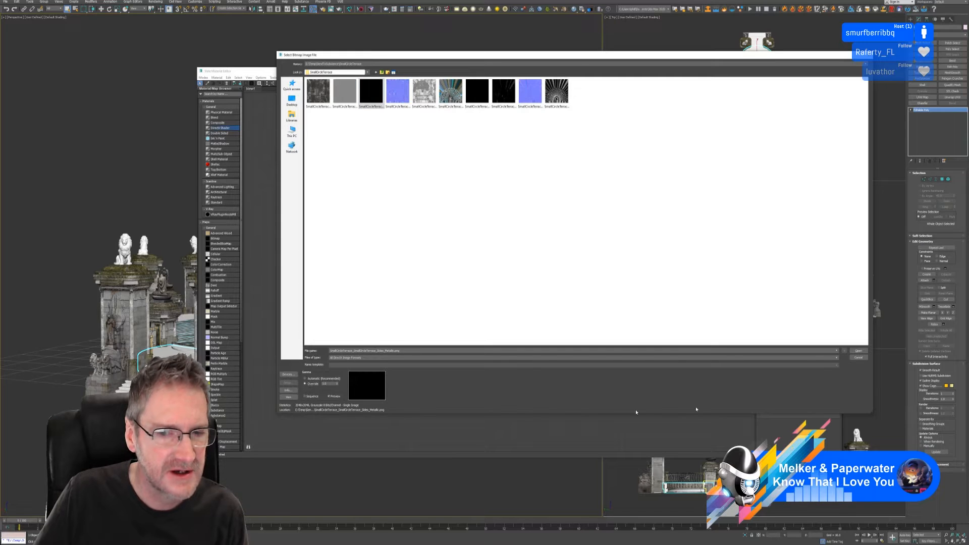
click(859, 352)
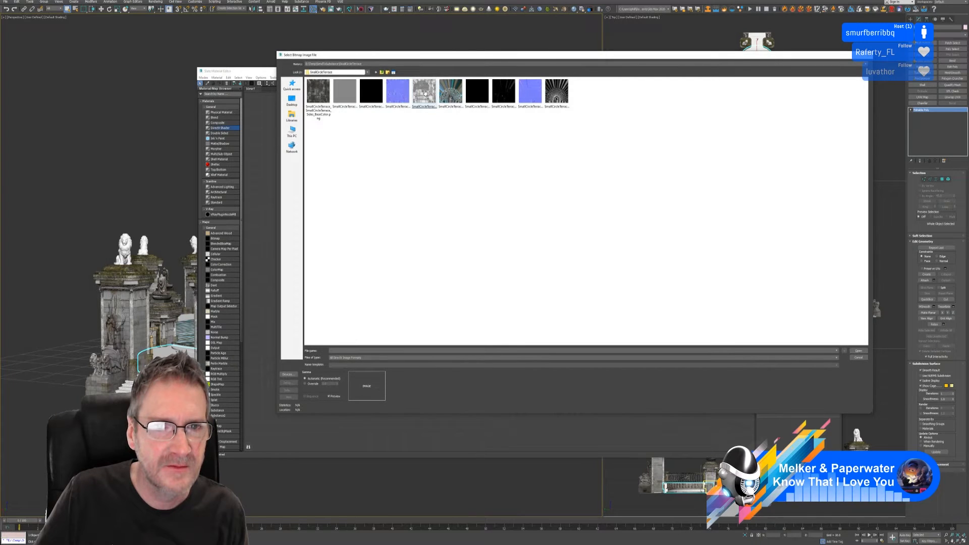
click(423, 92)
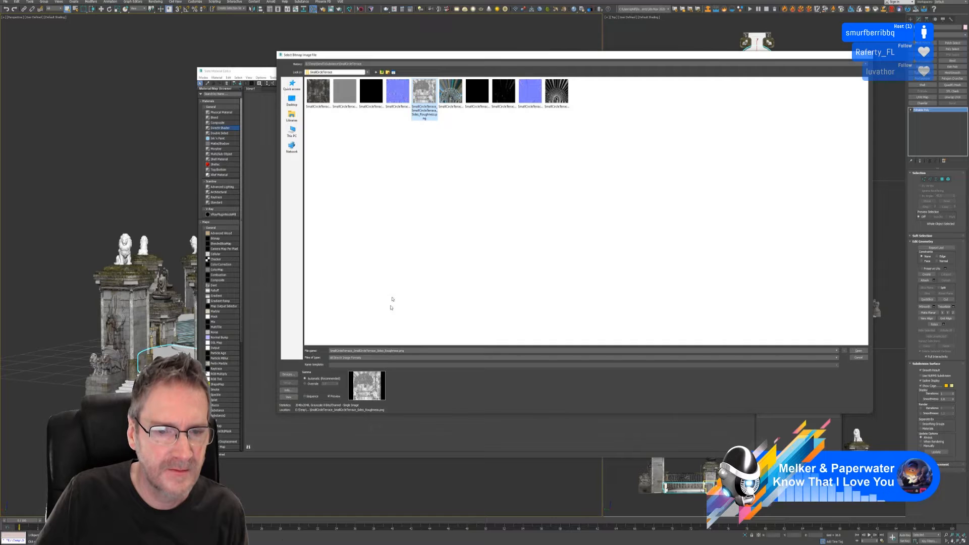
click(859, 350)
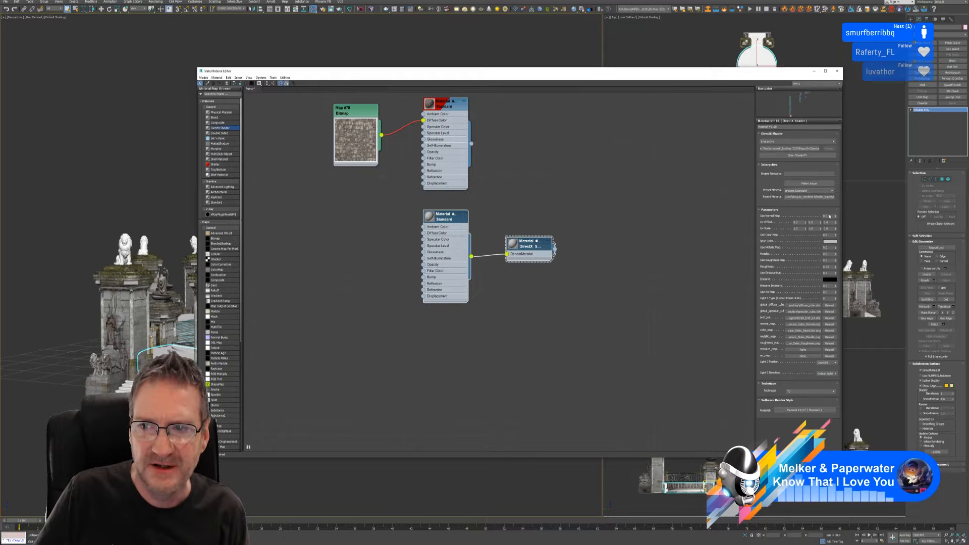
- Enable the shader's normal, color, metallic and roughness maps by setting each use-map value to 1
click(823, 216)
text(1)
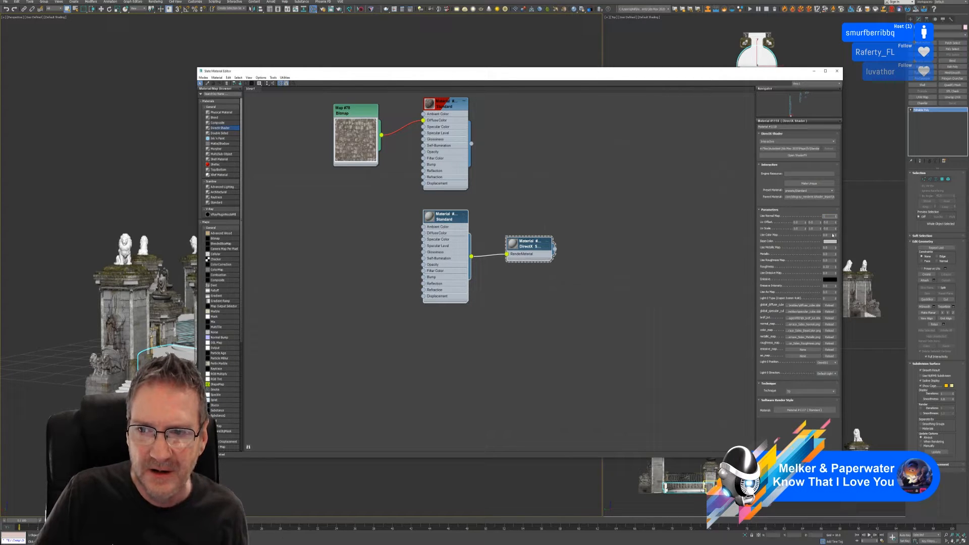
drag(832, 235, 809, 266)
text(11)
- Make the shader material unique and open its node graph in an enlarged ShaderFX window
click(803, 185)
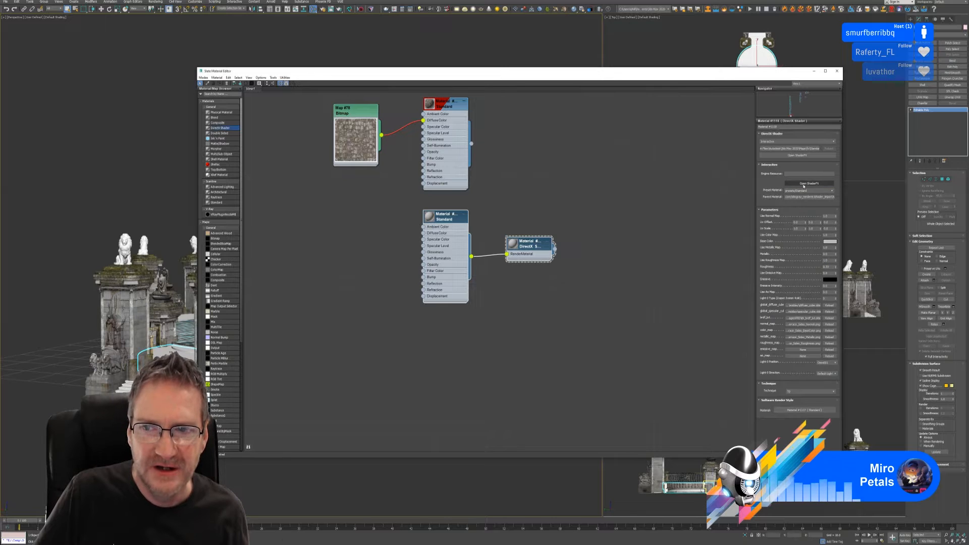
click(798, 156)
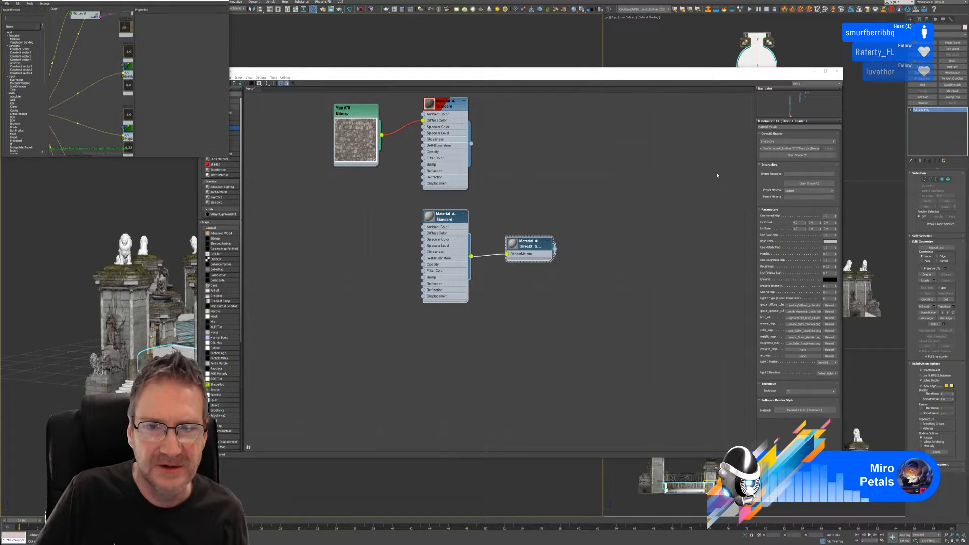
drag(160, 1, 359, 59)
drag(426, 214, 672, 398)
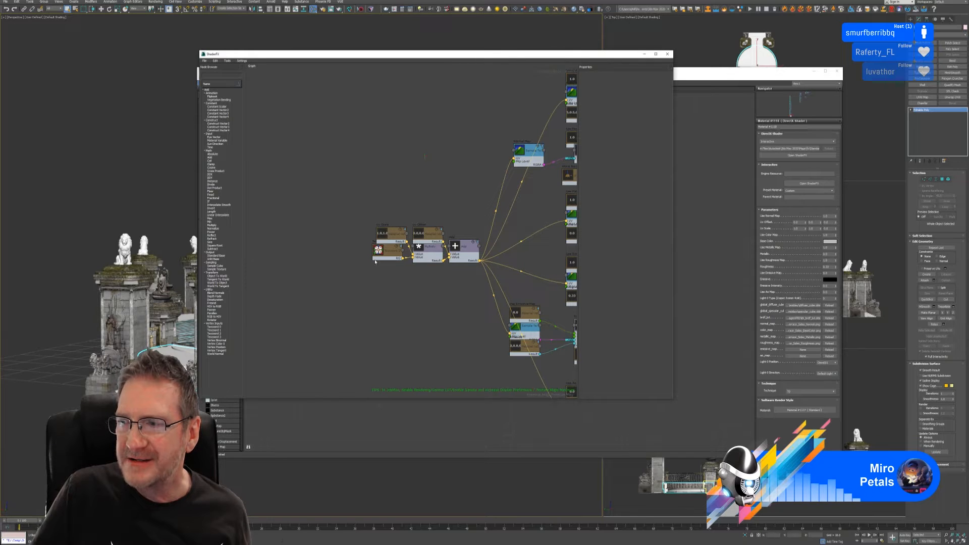
- Set the Standard Base node's number of lights to 3 in the ShaderFX graph
middle_drag(471, 179, 309, 194)
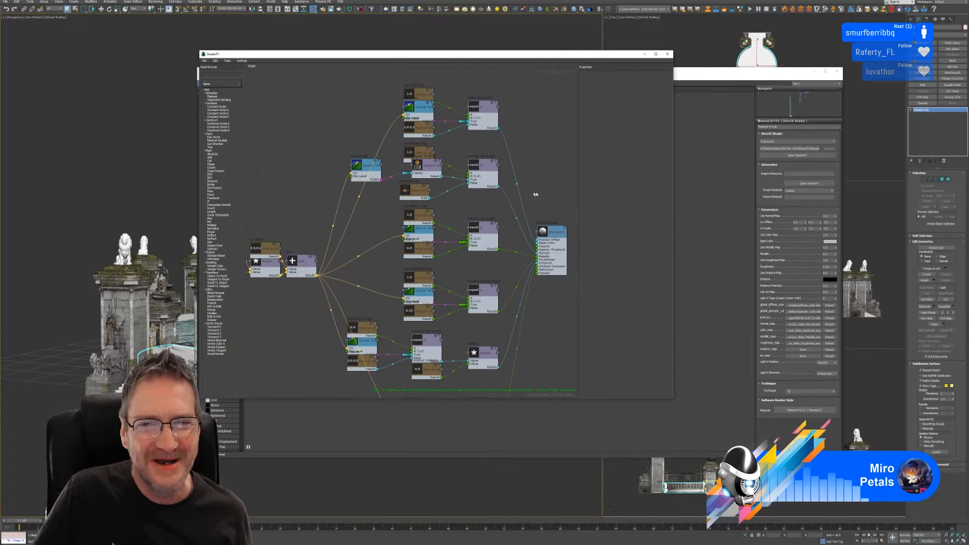
scroll(535, 194, up, 4)
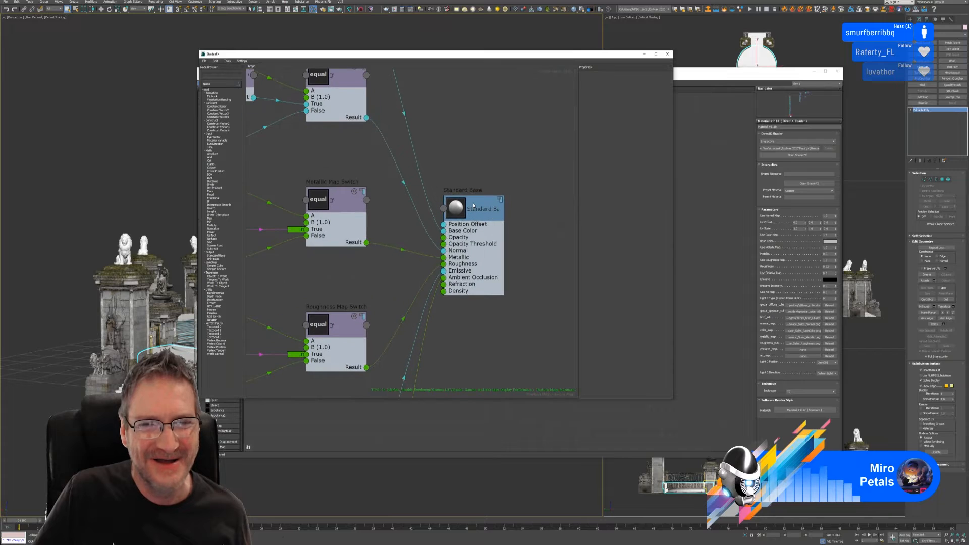
click(473, 206)
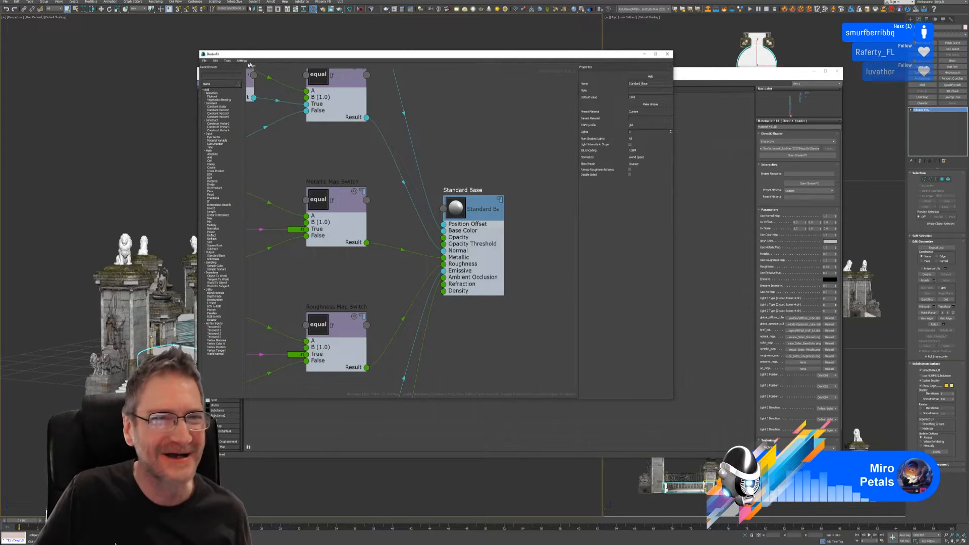
- Export the shader graph as SmallCircleTerrace, then close the ShaderFX window
click(205, 61)
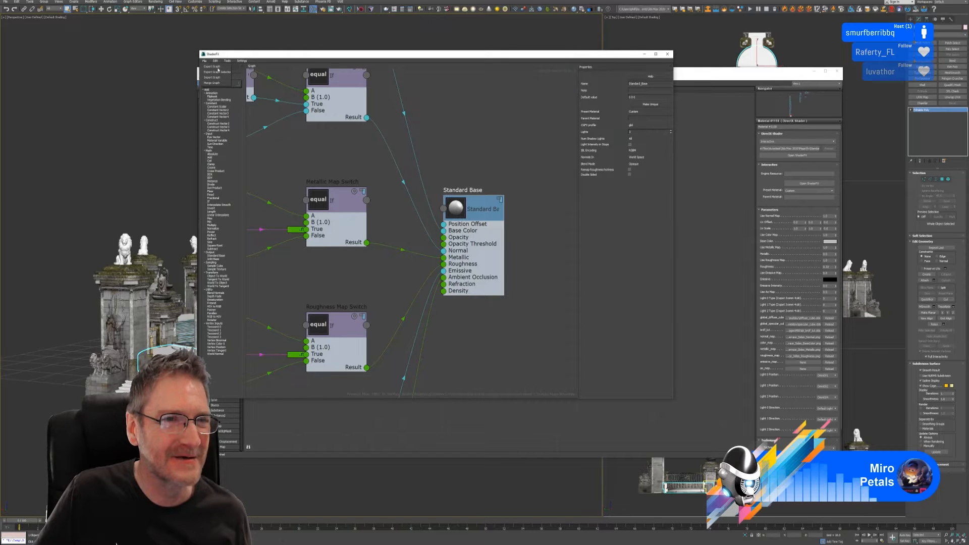
click(217, 67)
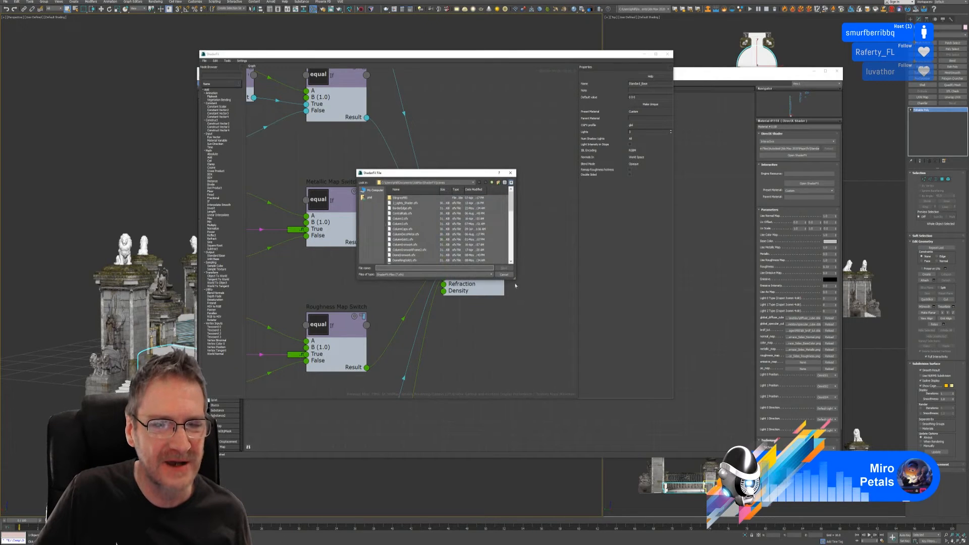
drag(515, 278, 606, 350)
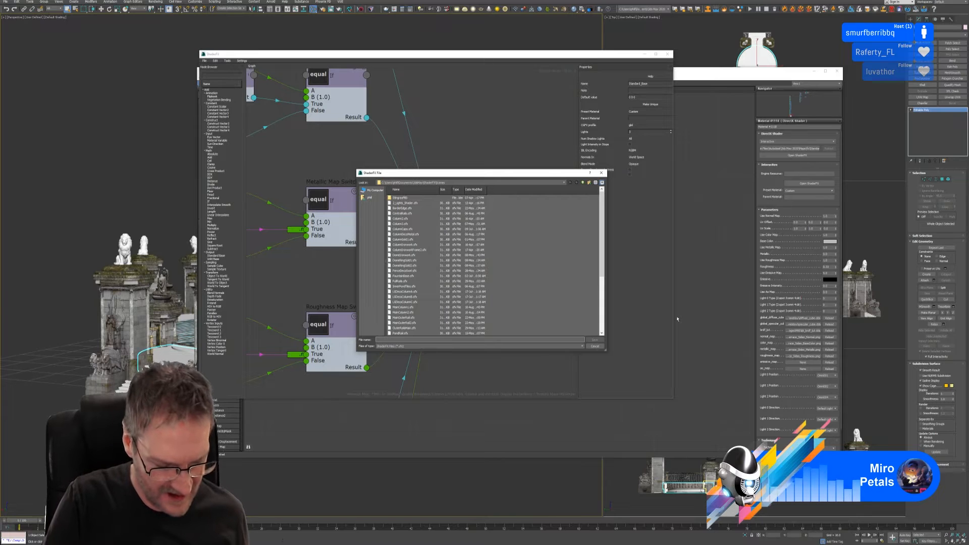
text(Small)
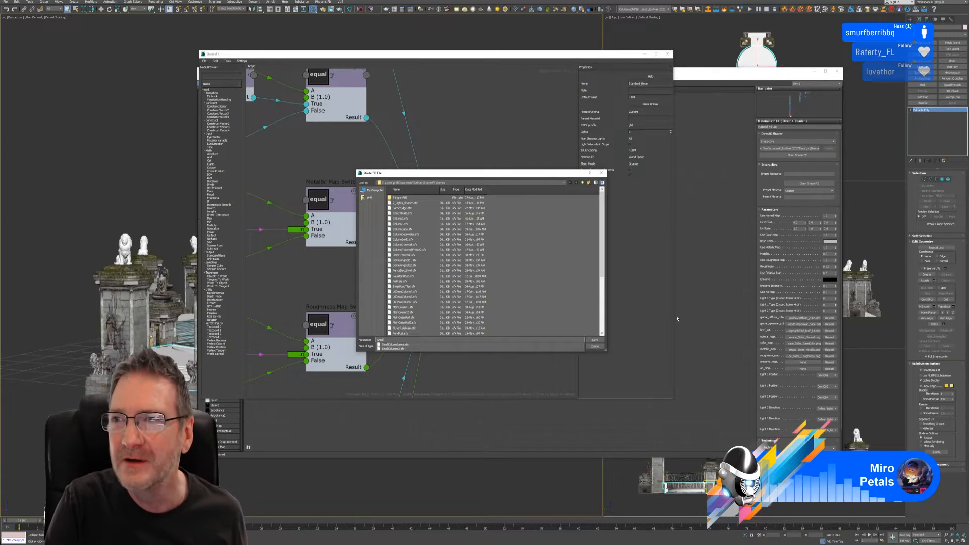
text(Circ)
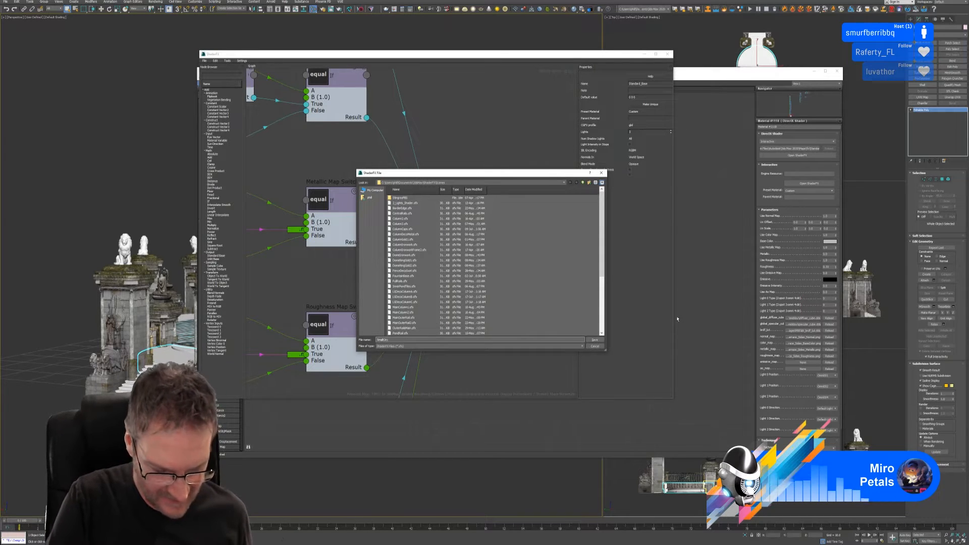
text(leTerrace)
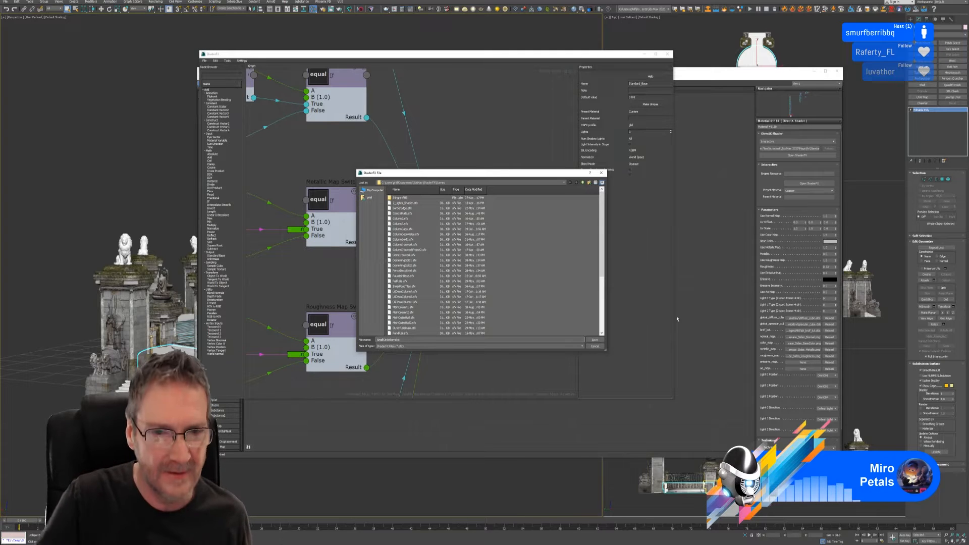
key(Return)
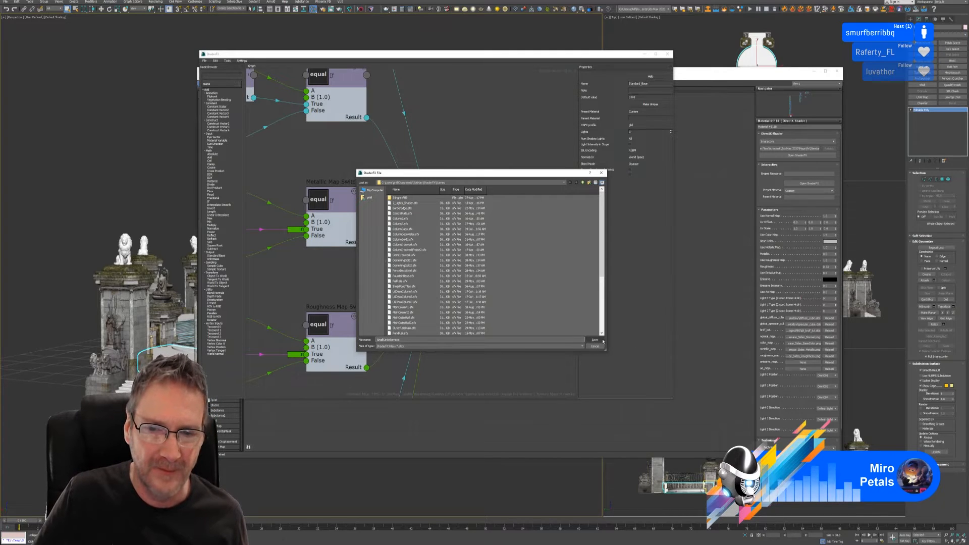
click(667, 54)
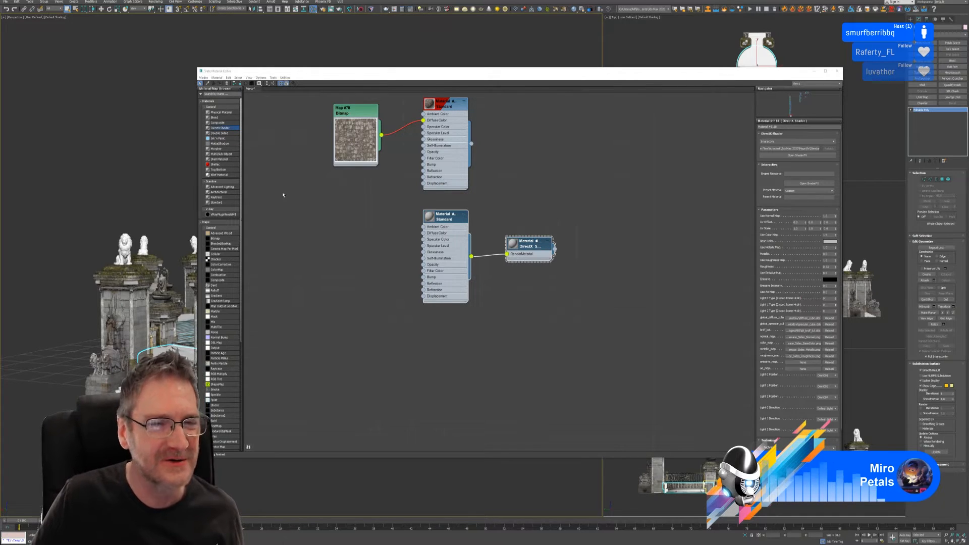
- Add a Bitmap map beside the shader's Standard material, using the SmallCircleTerrace Sides_BaseColor.png texture
drag(219, 239, 406, 247)
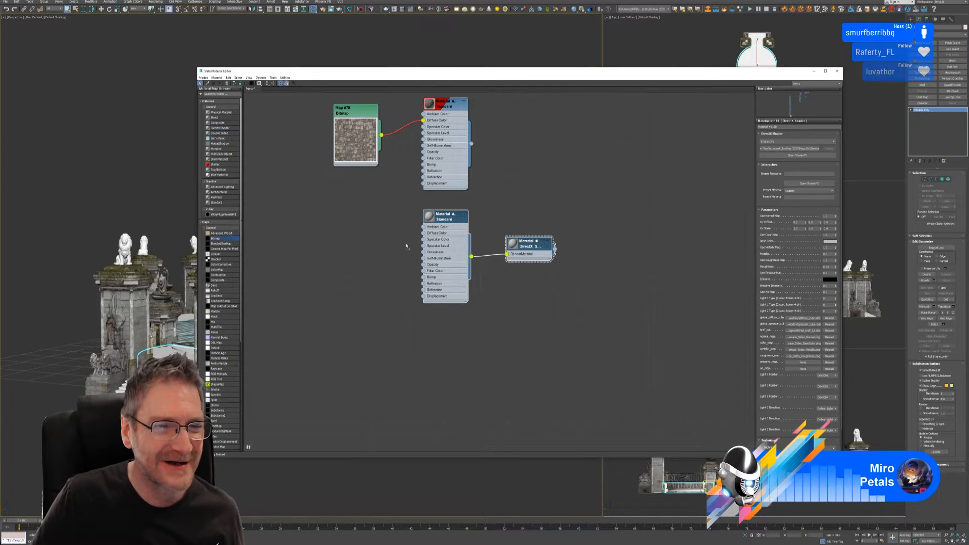
drag(354, 224, 356, 221)
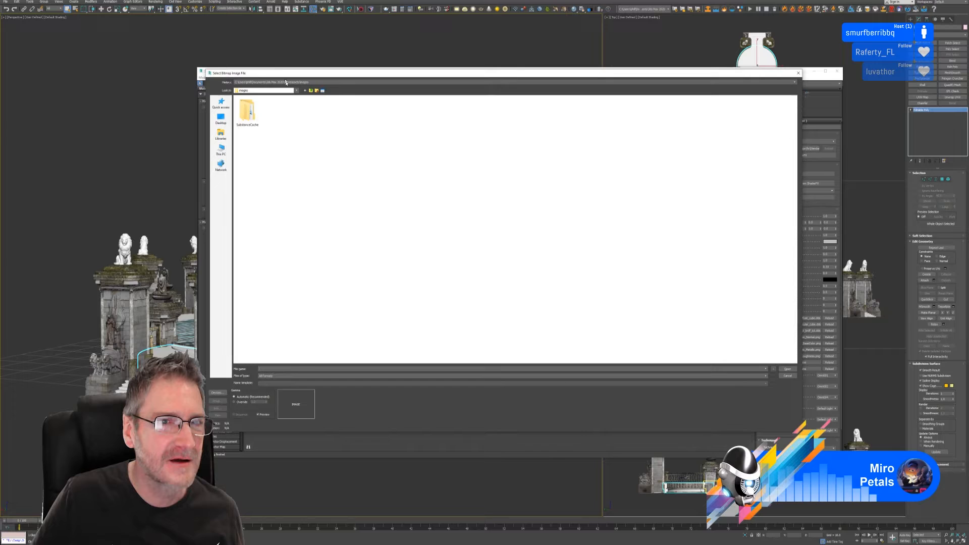
click(286, 82)
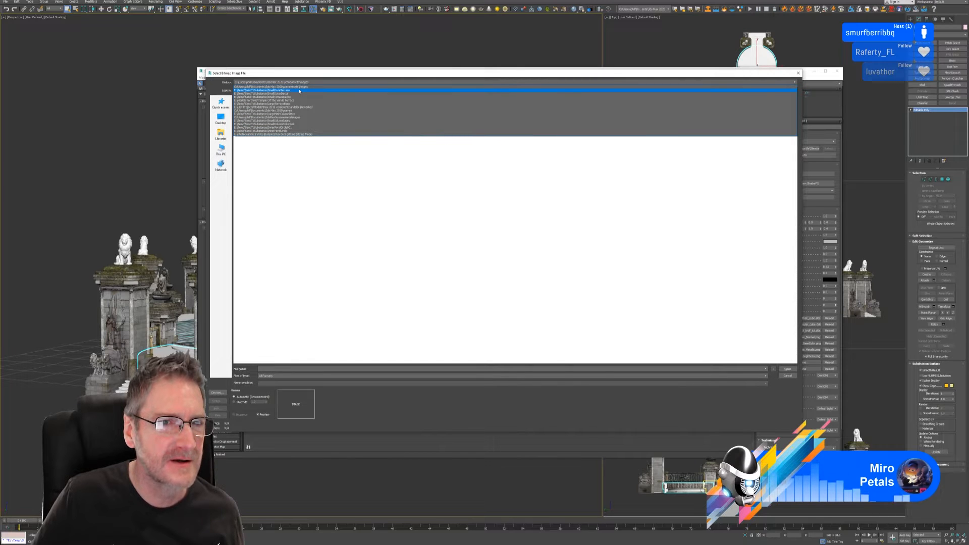
click(299, 90)
double_click(249, 109)
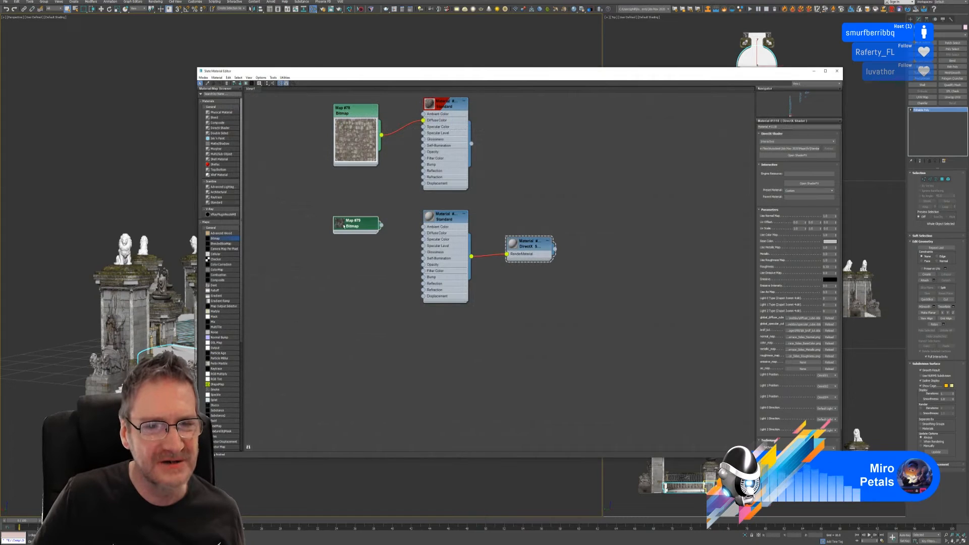
- Connect the Sides bitmap to the Standard material's Diffuse Color, and enlarge the previews of the bitmap and DirectX Shader nodes
click(344, 226)
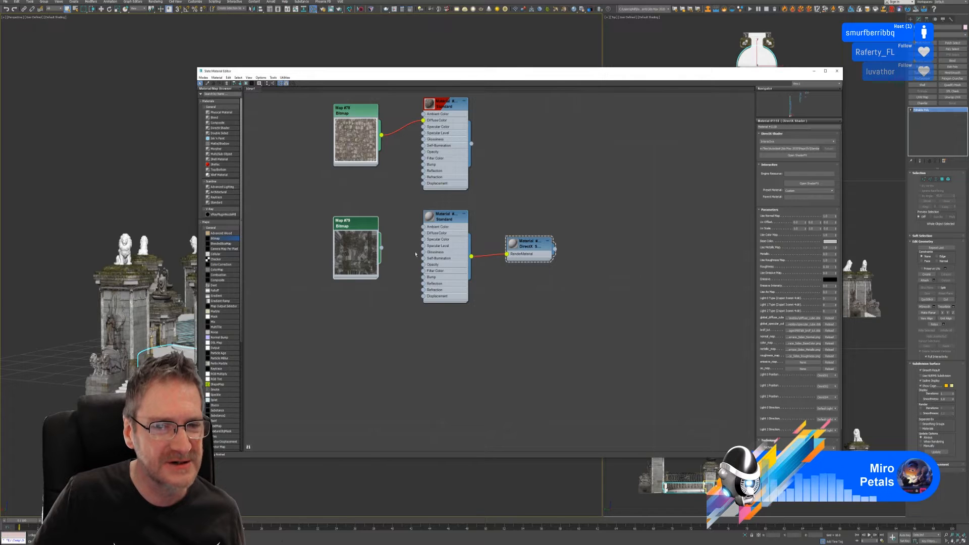
drag(383, 248, 427, 234)
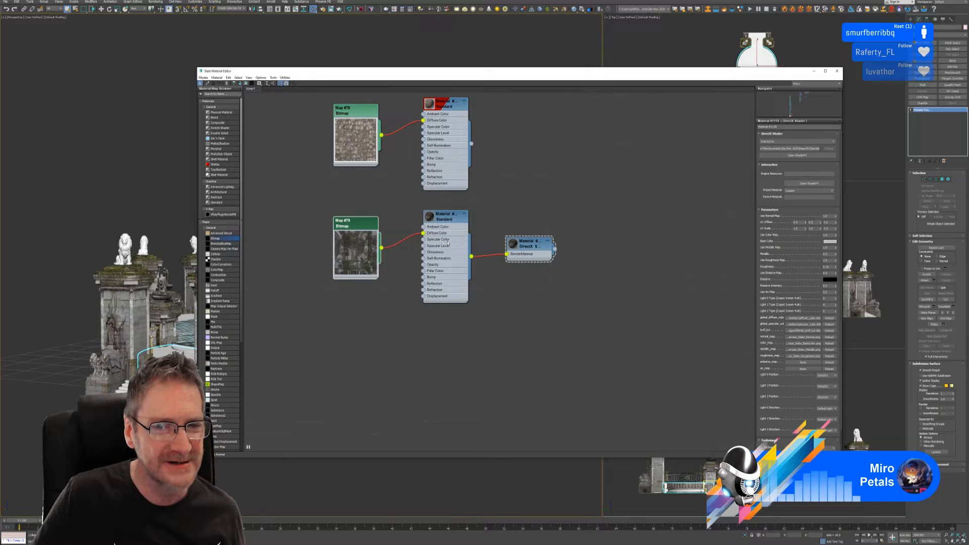
double_click(512, 245)
drag(522, 244, 515, 231)
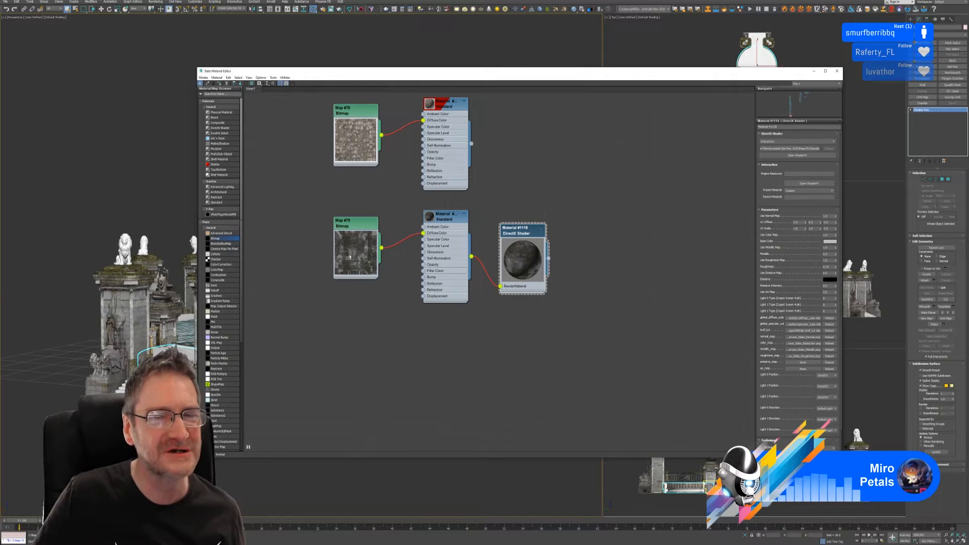
middle_drag(443, 389, 446, 312)
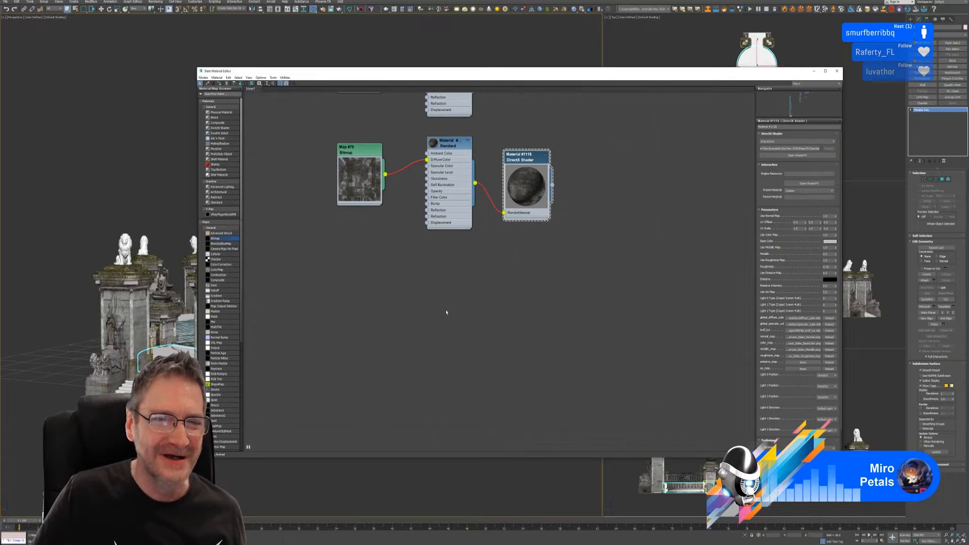
click(219, 128)
click(445, 275)
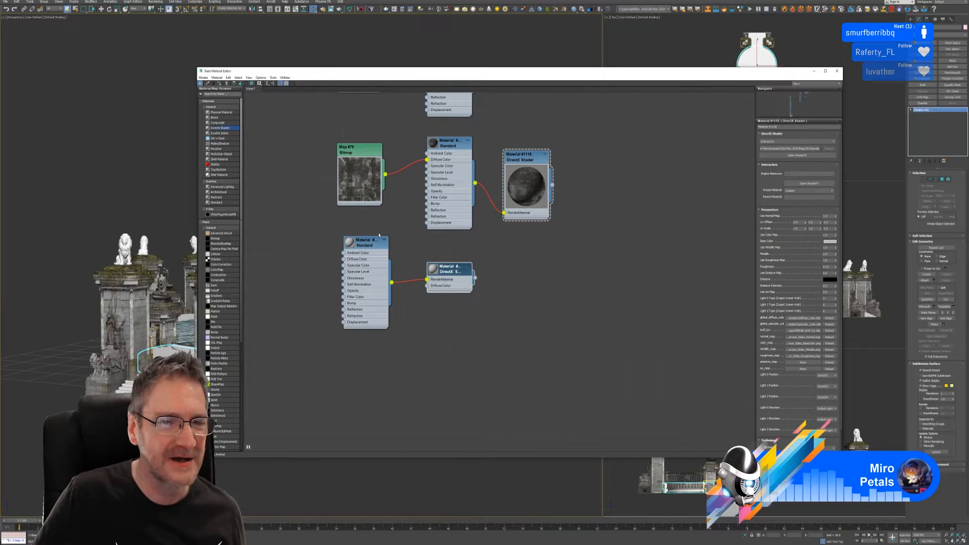
drag(308, 248, 462, 331)
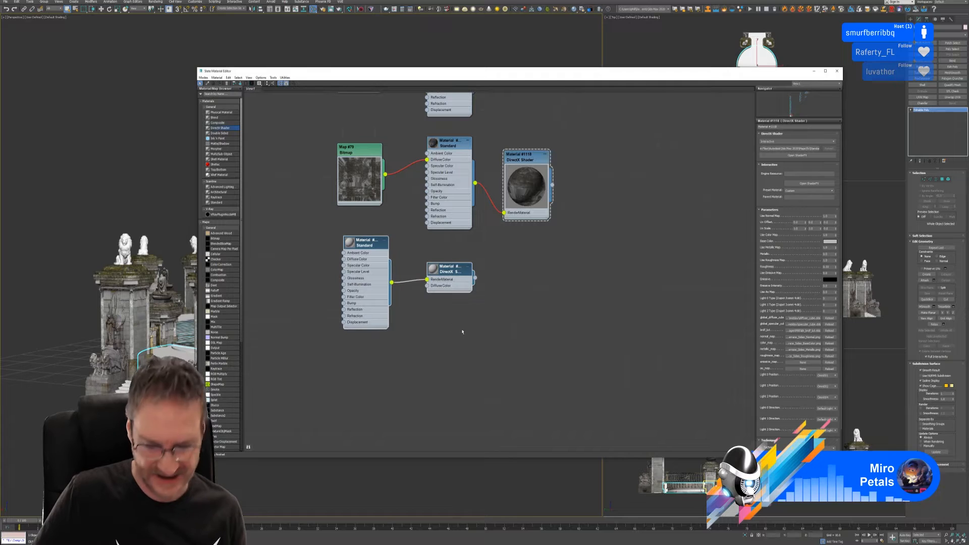
key(Delete)
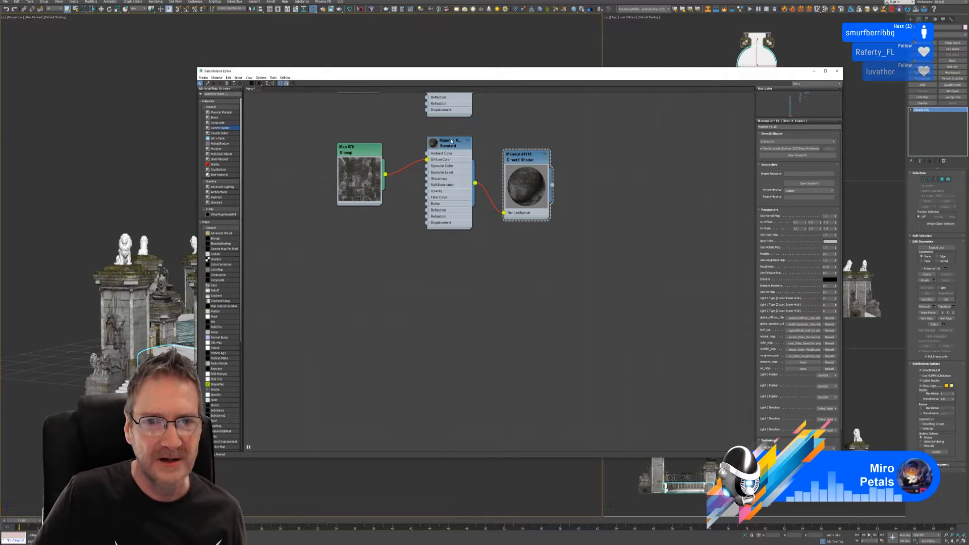
- Replace the image in the Bitmap map feeding the DirectX shader's Standard material with SmallCircleTerrace Top_BaseColor.png
double_click(359, 152)
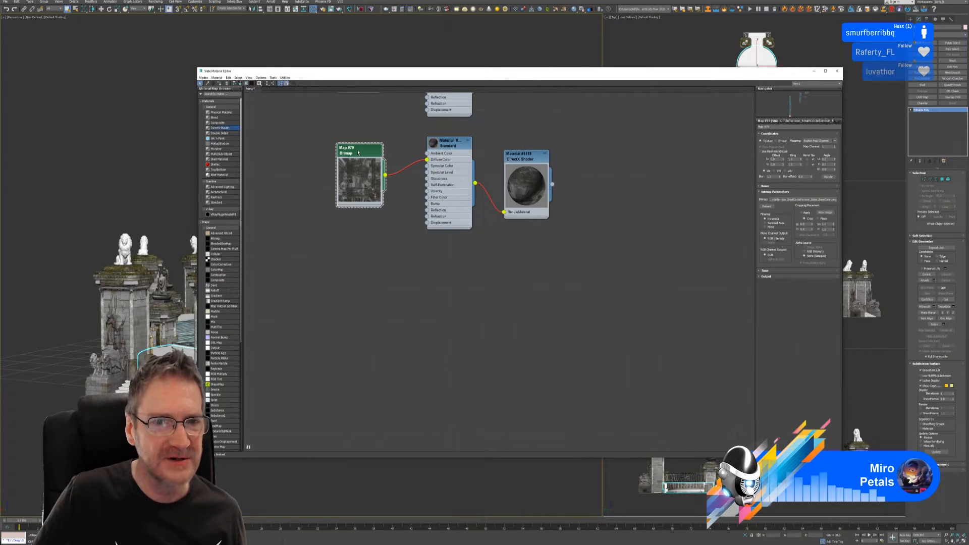
click(802, 199)
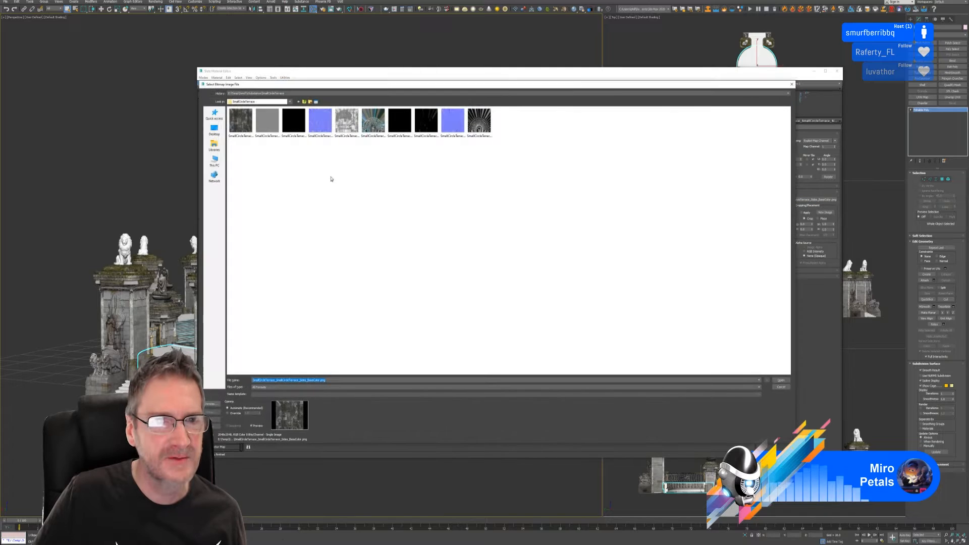
click(373, 120)
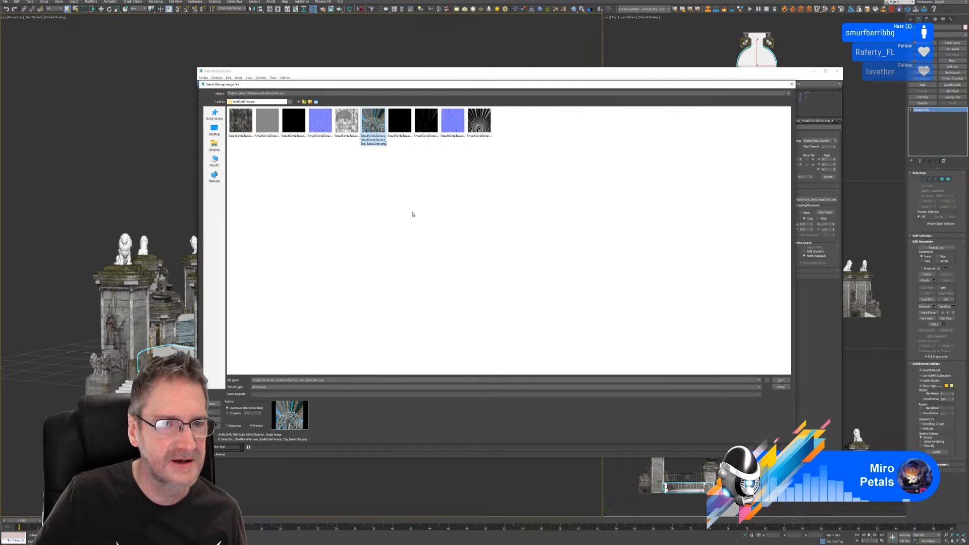
key(Return)
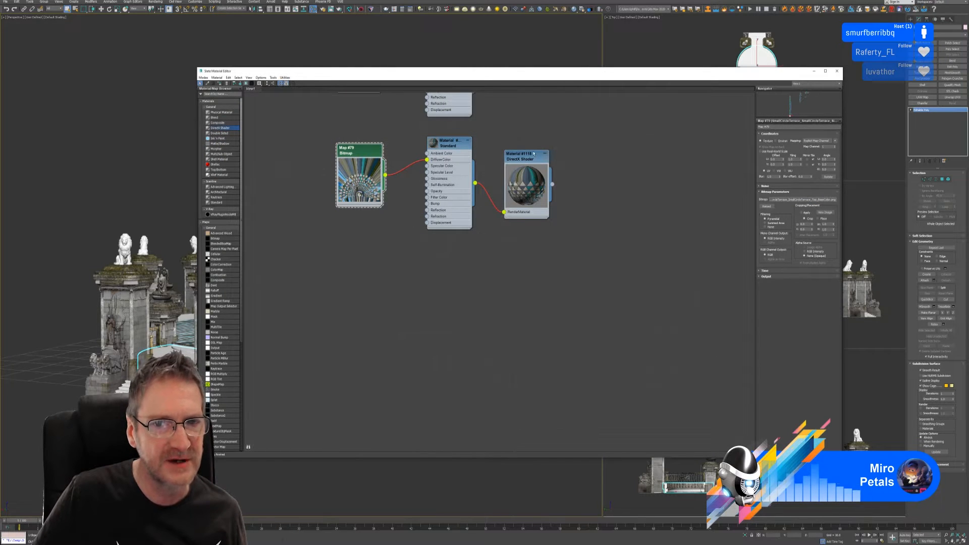
- Replace the DirectX shader's normal map with the SmallCircleTerrace Top_Normal.png texture
double_click(529, 158)
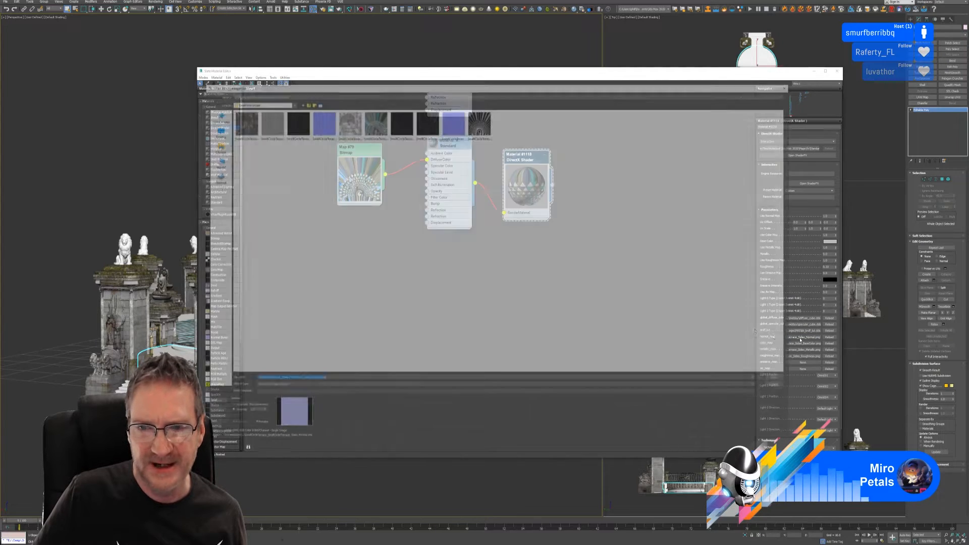
click(805, 337)
click(453, 121)
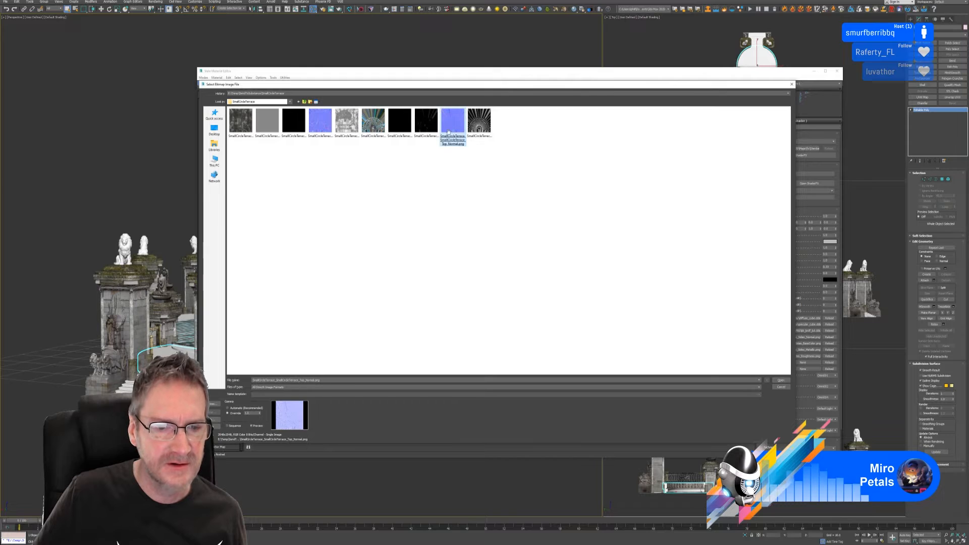
click(781, 380)
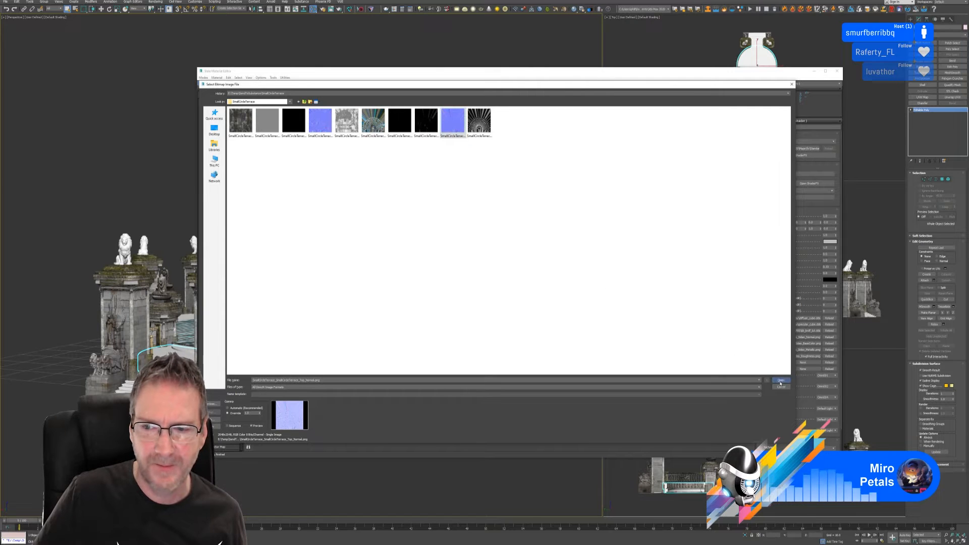
- Load Top_BaseColor.png as the DirectX shader's color map and Top_Metallic.png as its metallic map
click(800, 344)
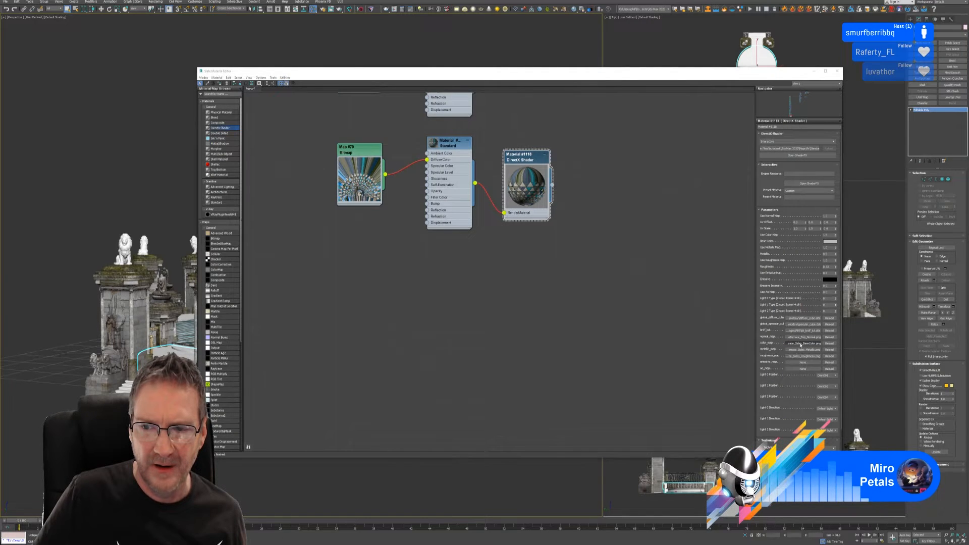
click(382, 128)
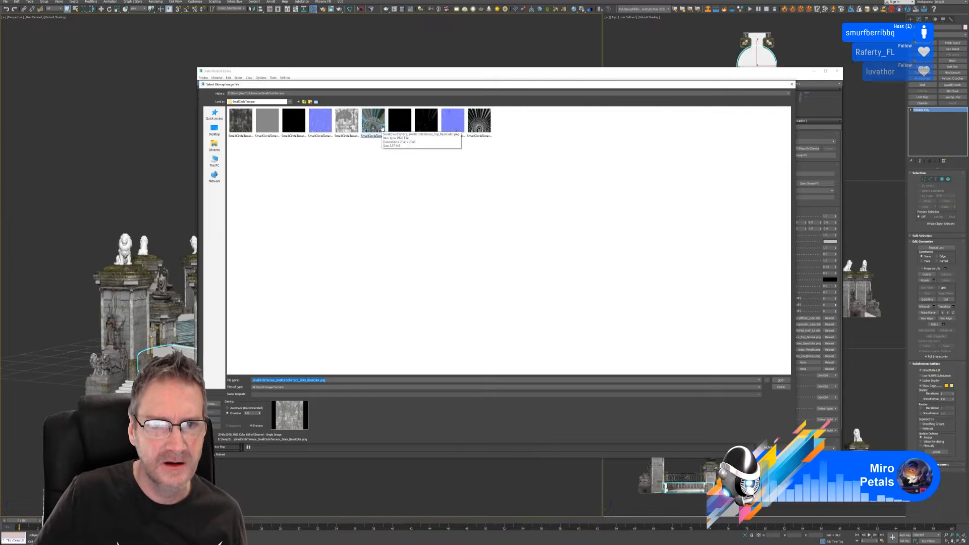
click(781, 380)
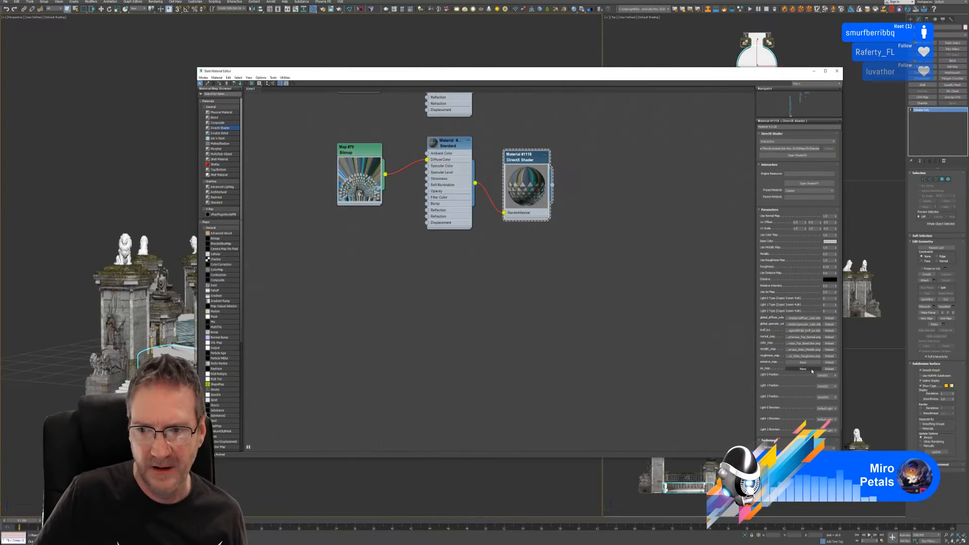
click(803, 349)
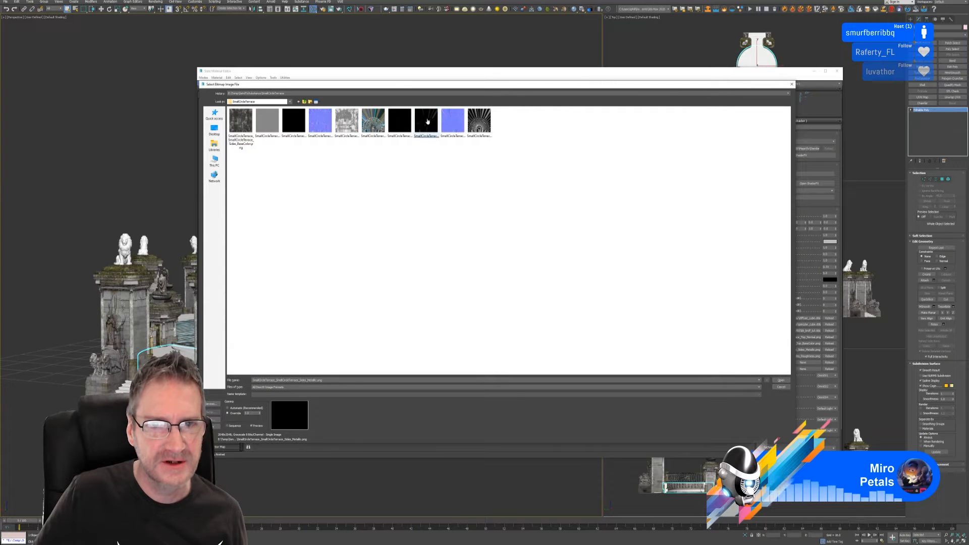
click(427, 120)
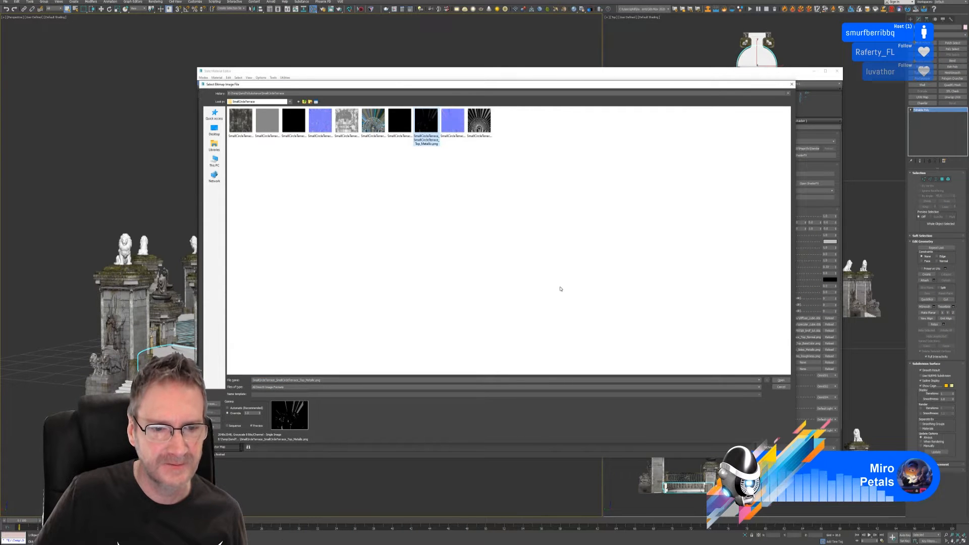
key(Return)
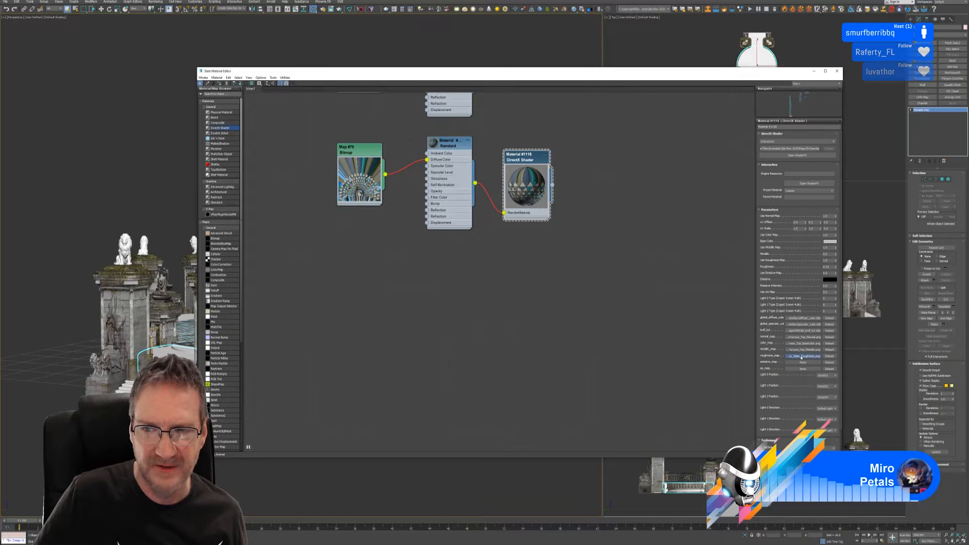
- Load the SmallCircleTerrace Top_Roughness.png texture as the DirectX shader's roughness map
click(802, 357)
click(486, 123)
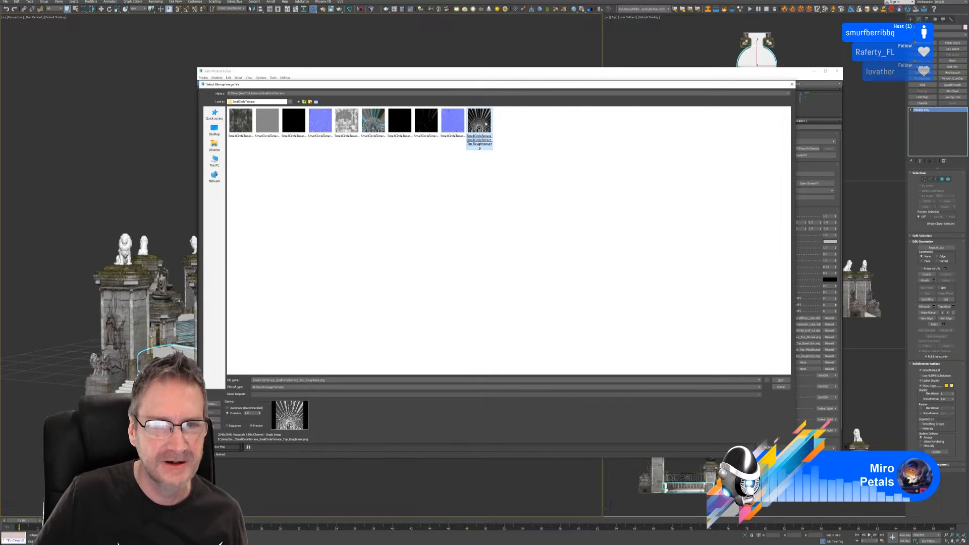
key(Return)
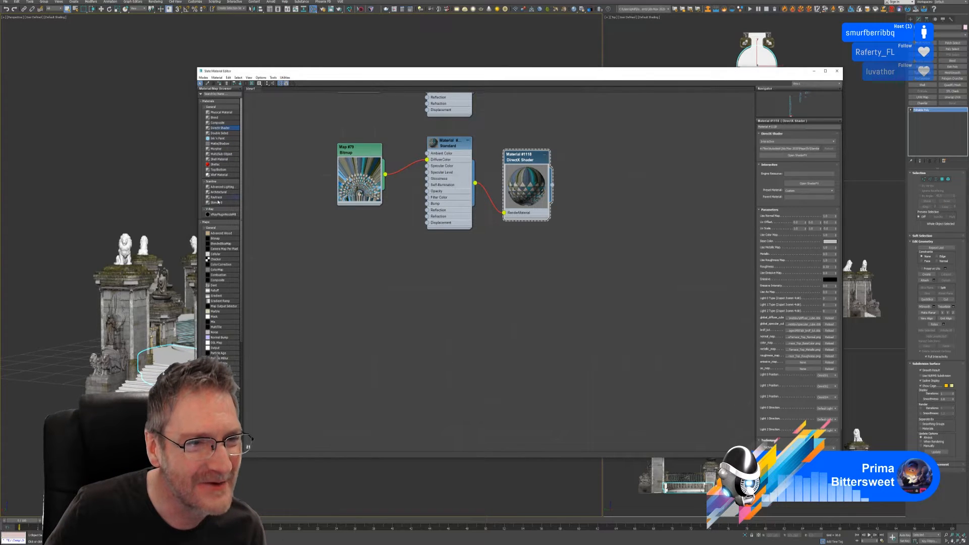
- Add a new Standard material below the existing nodes and a Bitmap map loading SmallCircleTerrace Sides_BaseColor.png
drag(423, 285, 458, 278)
drag(225, 240, 237, 241)
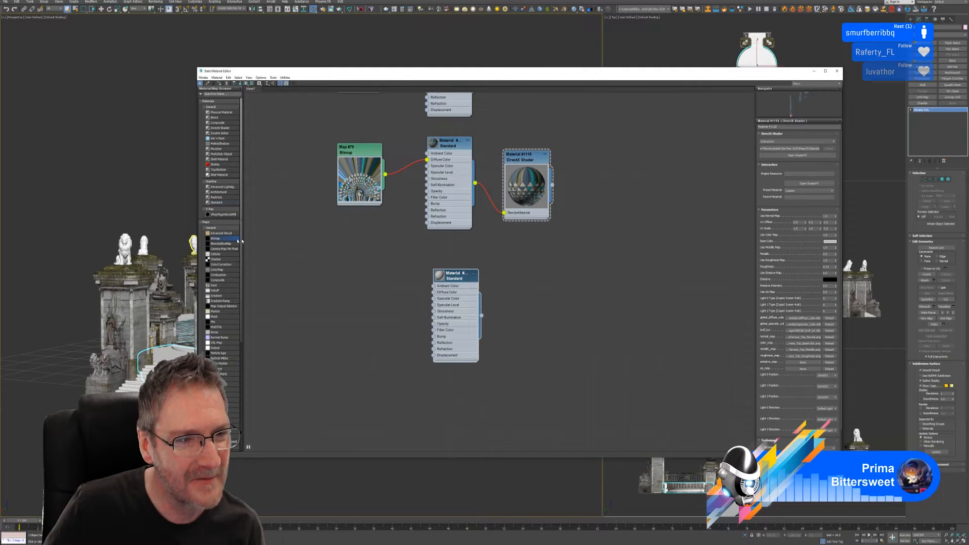
drag(322, 281, 352, 269)
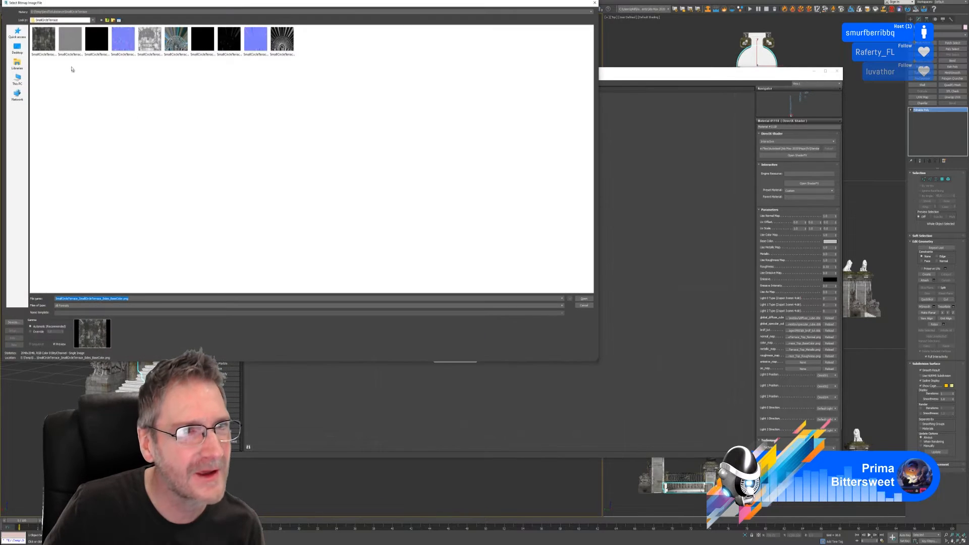
click(44, 40)
key(Return)
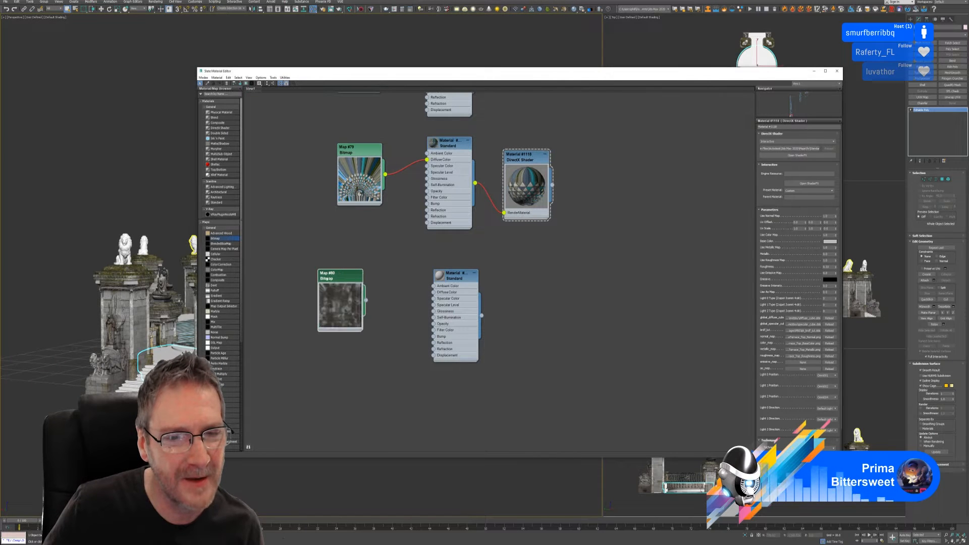
- Connect the Sides bitmap to the new Standard material's Diffuse Color and enable that material's display in the viewport
drag(365, 300, 433, 292)
click(458, 277)
right_click(458, 276)
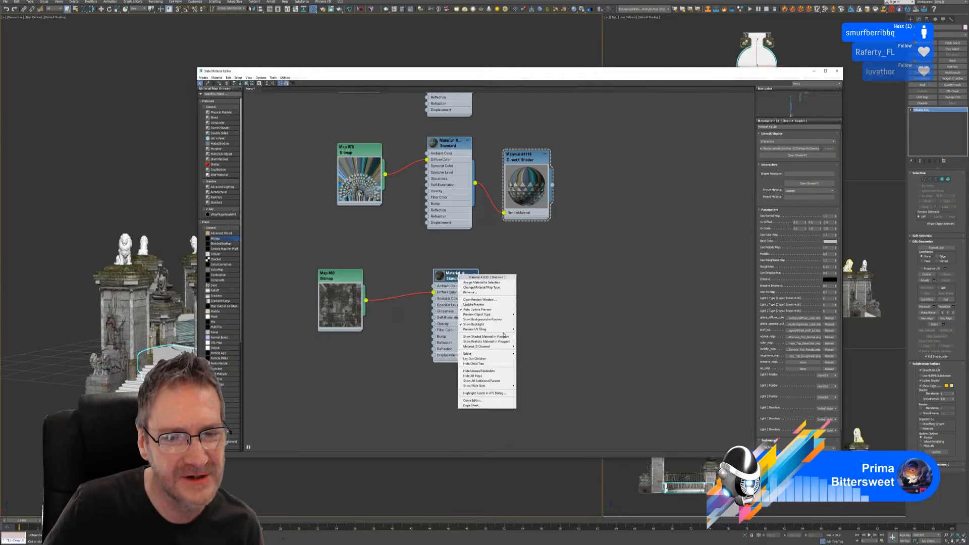
click(488, 336)
right_click(459, 275)
click(487, 341)
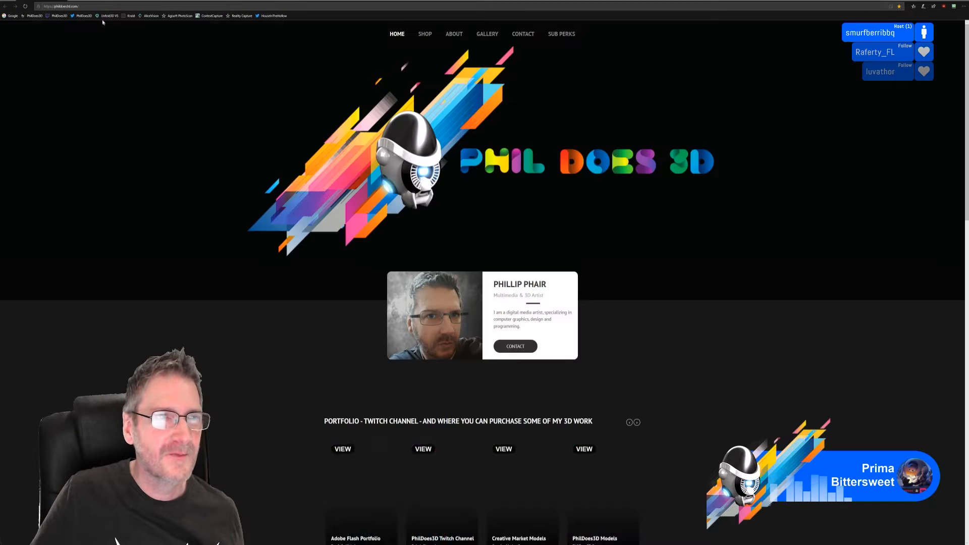
- Switch to the web browser and open the copied Discord image links in separate tabs
click(94, 6)
key(ctrl+v)
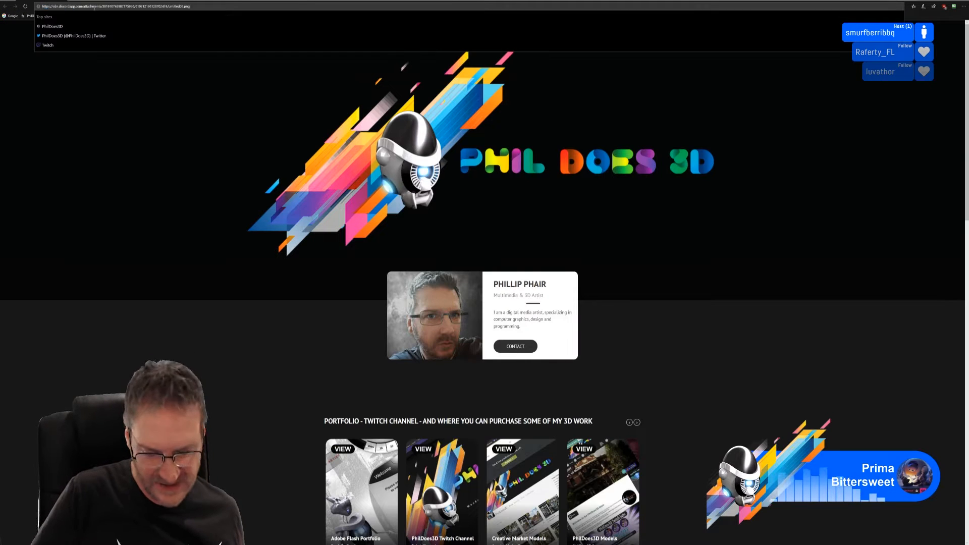
key(Return)
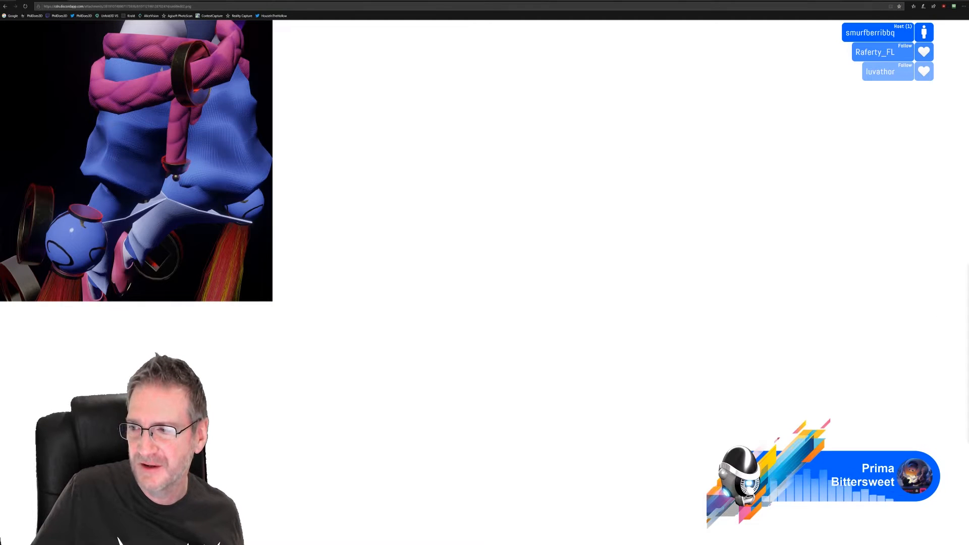
click(72, 2)
key(ctrl+v)
key(Return)
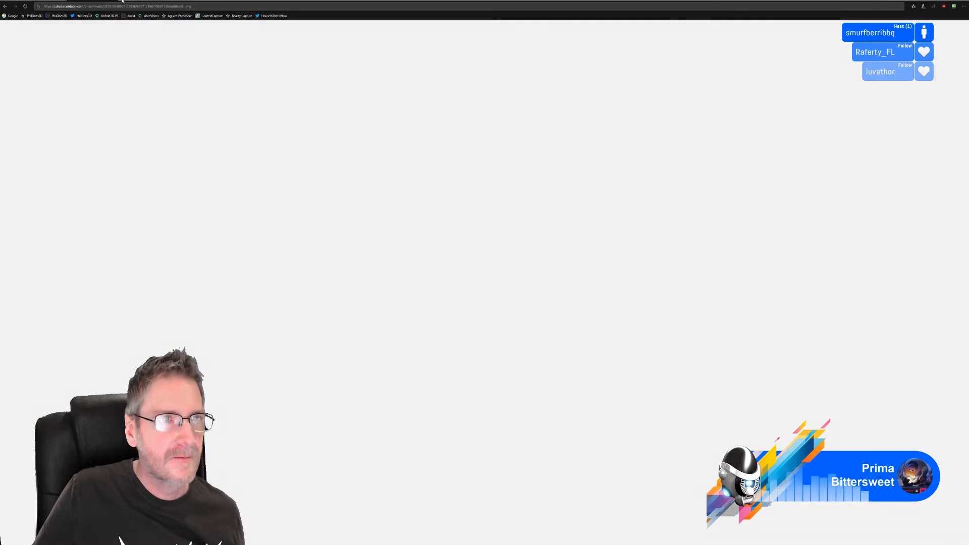
click(121, 1)
key(ctrl+v)
key(Return)
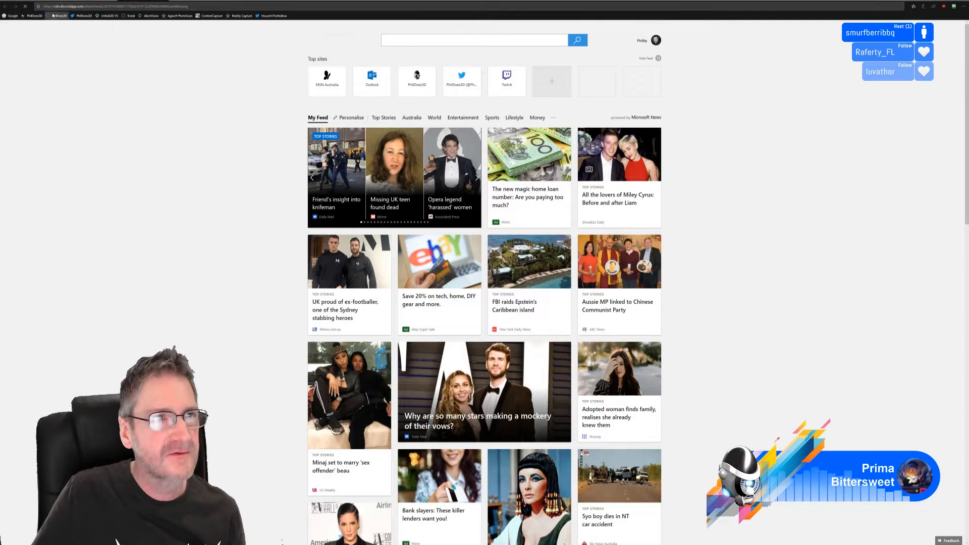
- Examine the opened character renders enlarged, comparing the leg close-up, the head close-up and the full figure
ctrl+scroll(305, 235, up, 15)
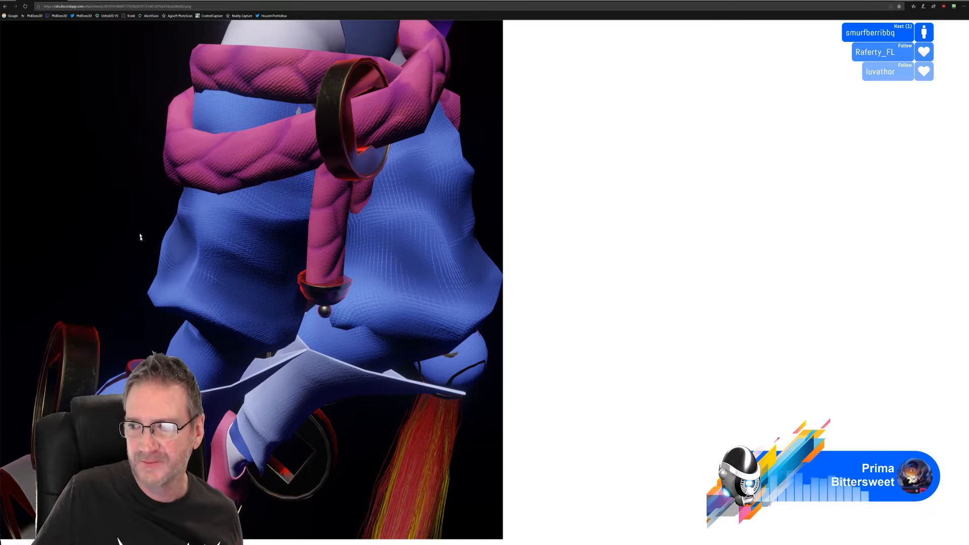
click(92, 1)
ctrl+scroll(281, 309, up, 12)
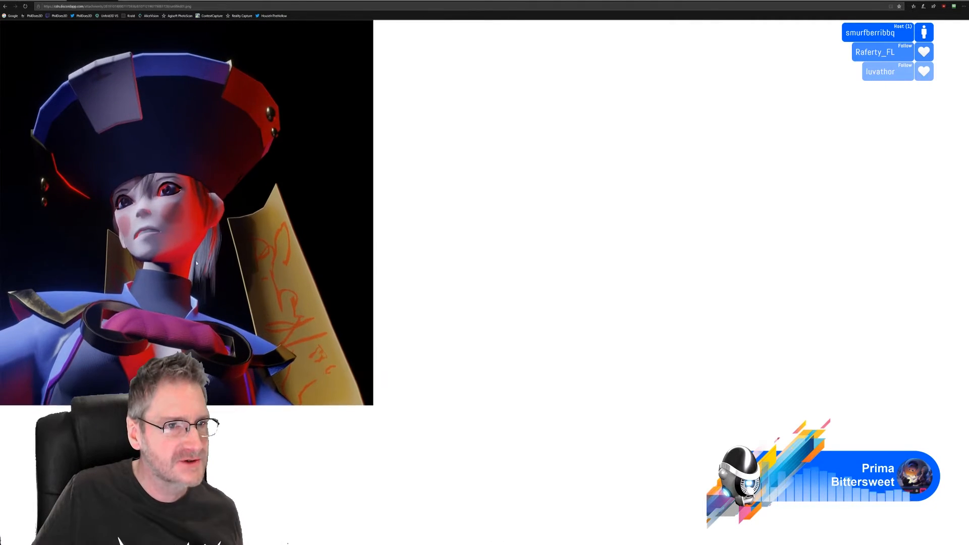
click(136, 1)
ctrl+scroll(281, 274, up, 6)
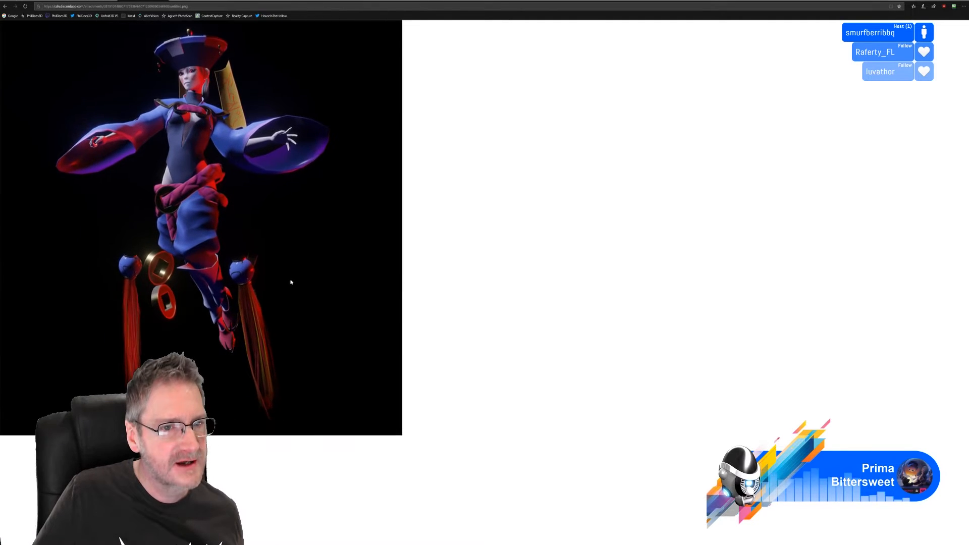
ctrl+scroll(291, 282, up, 3)
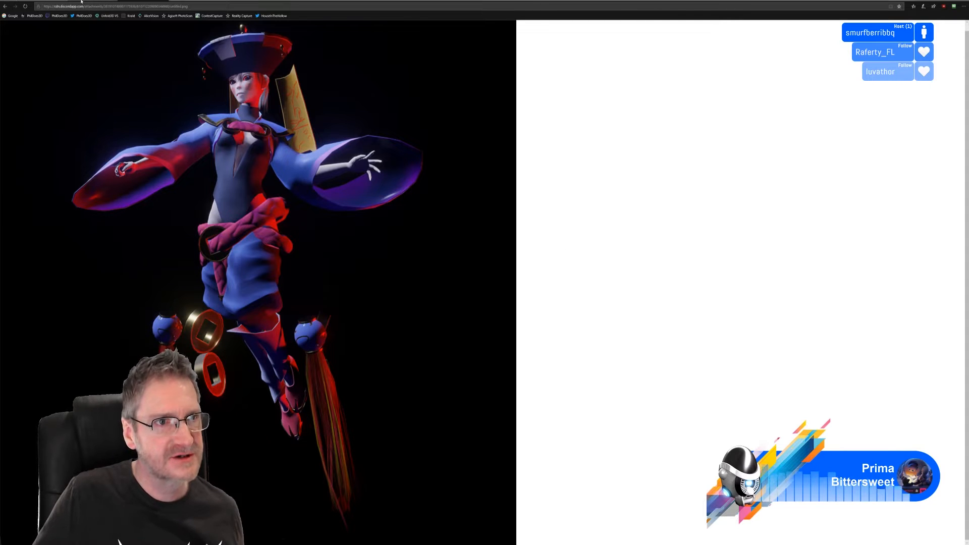
click(81, 2)
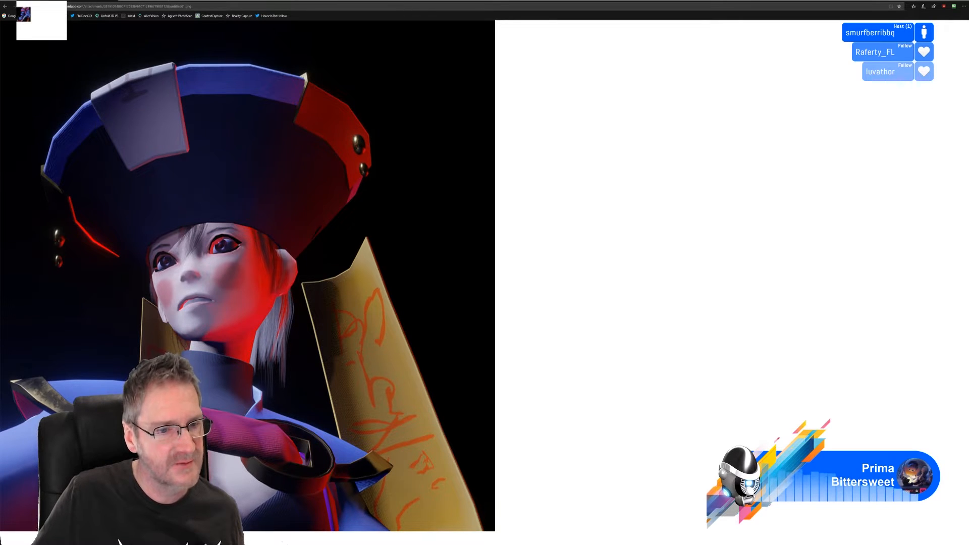
click(143, 2)
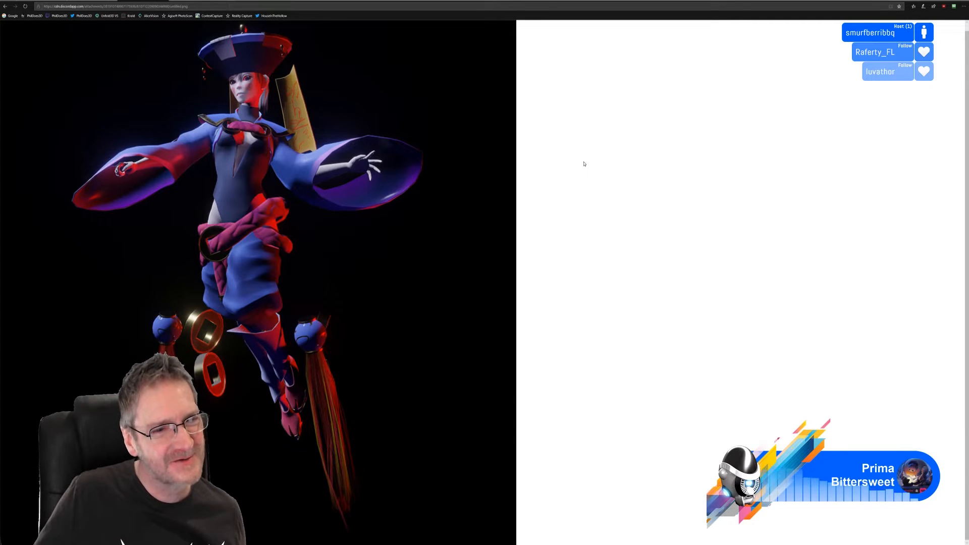
- Switch back to 3ds Max, add a Multi/Sub-Object material, and connect the DirectX Shader to slot 1 and the Sides Standard material to slot 2
key(alt+Tab)
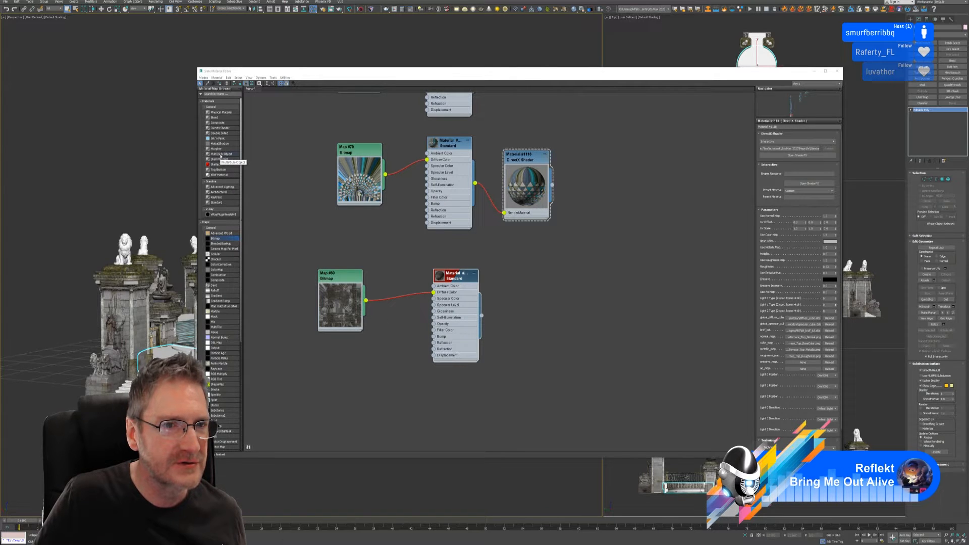
drag(221, 156, 632, 245)
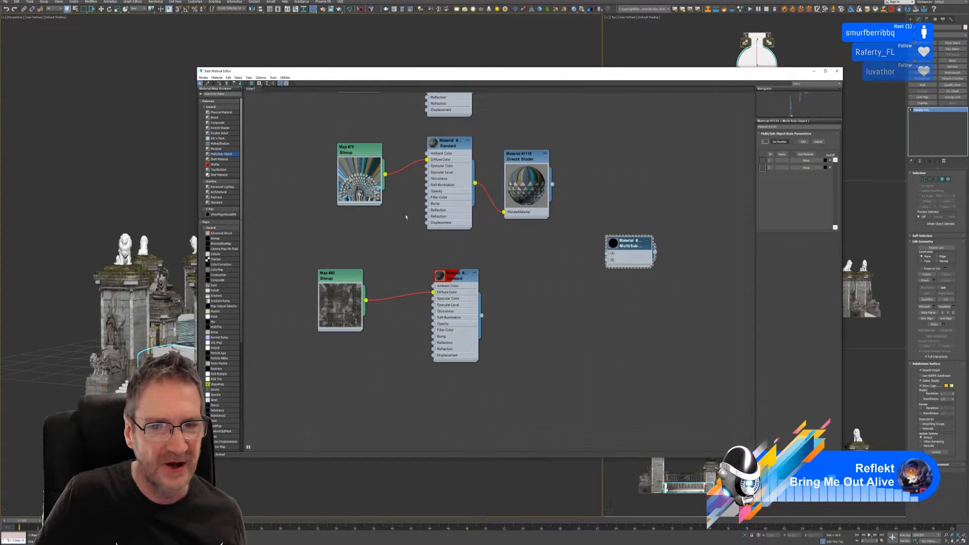
drag(553, 184, 607, 253)
drag(481, 315, 607, 260)
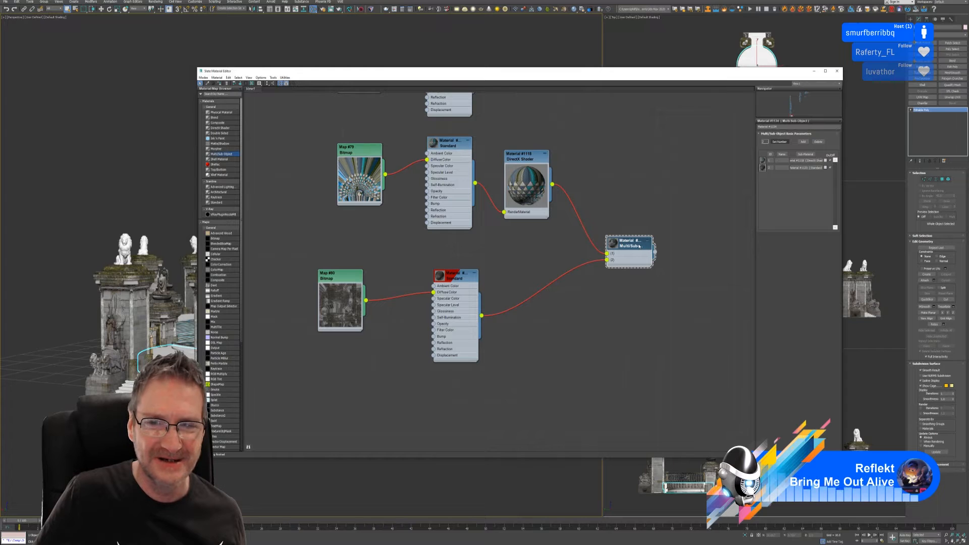
- Assign the Multi/Sub-Object material to the selected curved terrace and move the material editor aside to reveal the Top view
right_click(639, 245)
click(652, 257)
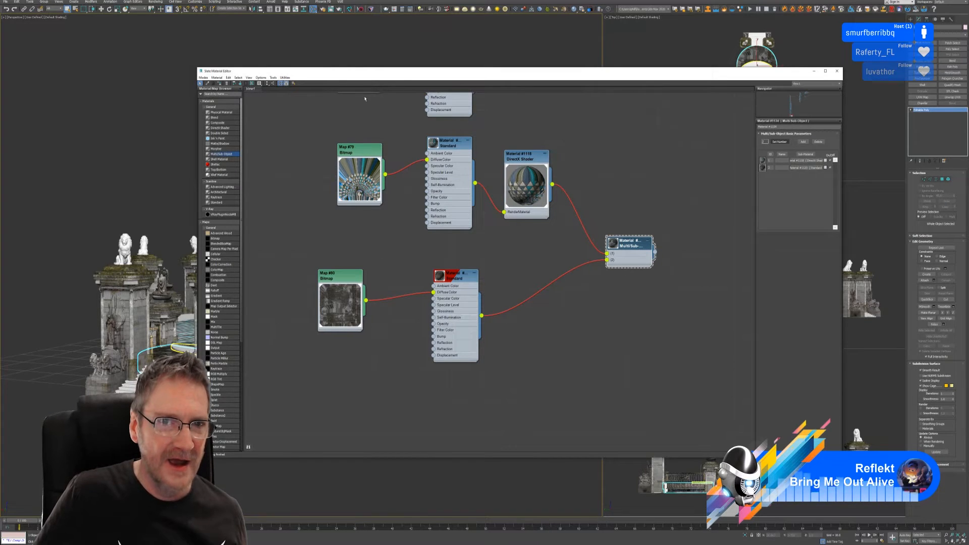
drag(370, 80, 331, 85)
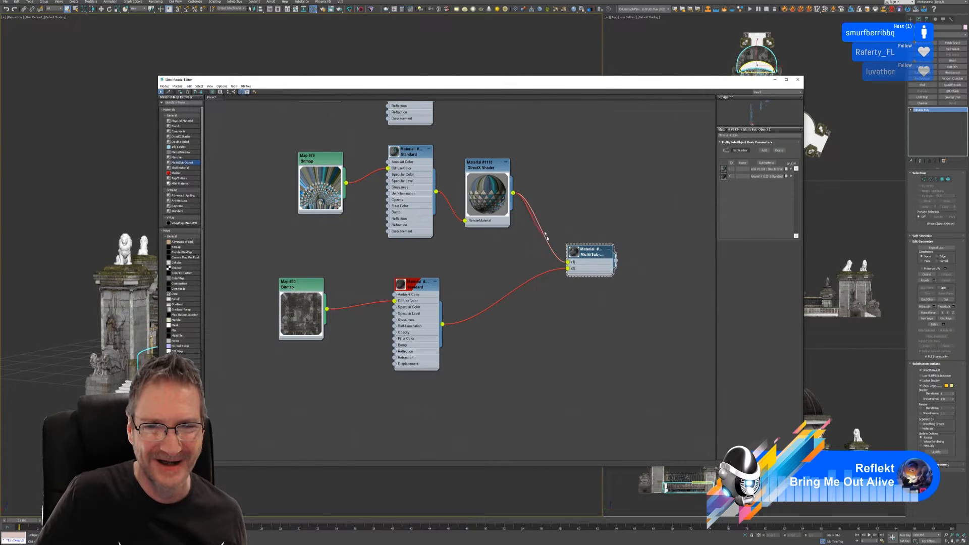
- Swap the sub-materials so the Sides Standard material feeds slot 1 and the DirectX Shader slot 2, and close the material editor
drag(566, 266, 568, 268)
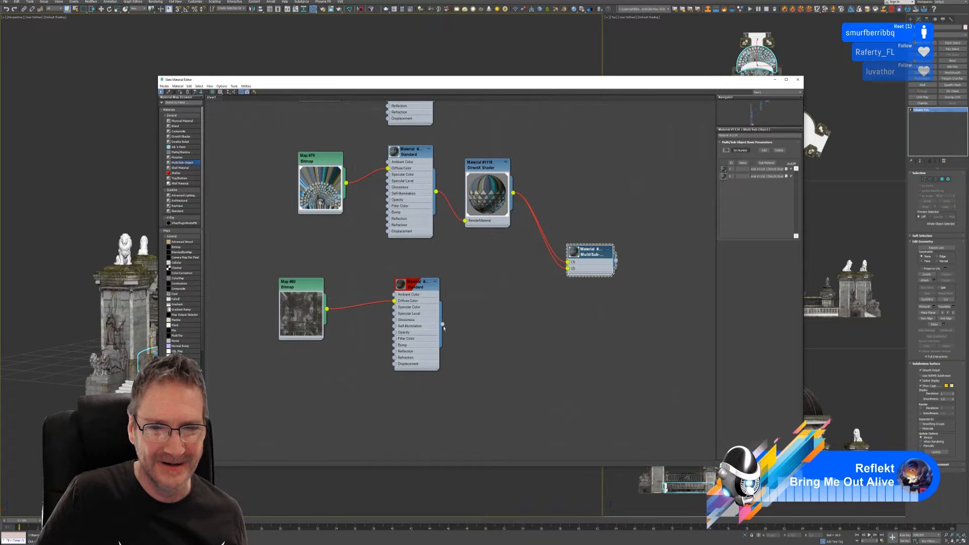
drag(443, 324, 568, 262)
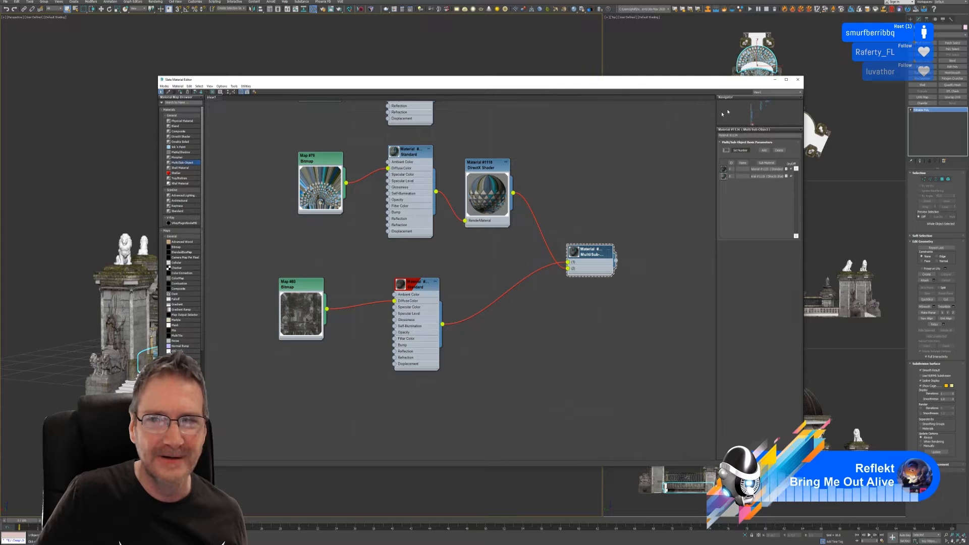
click(797, 79)
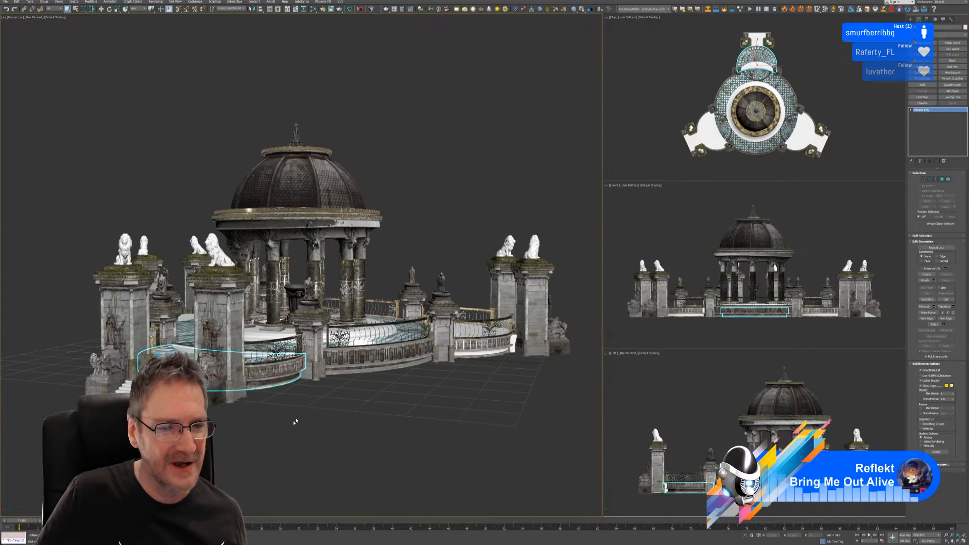
- Examine the textured curved terrace and its mosaic floor on the gazebo from above, from the front and up close
alt+middle_drag(296, 422, 338, 415)
scroll(267, 364, up, 3)
scroll(231, 372, up, 2)
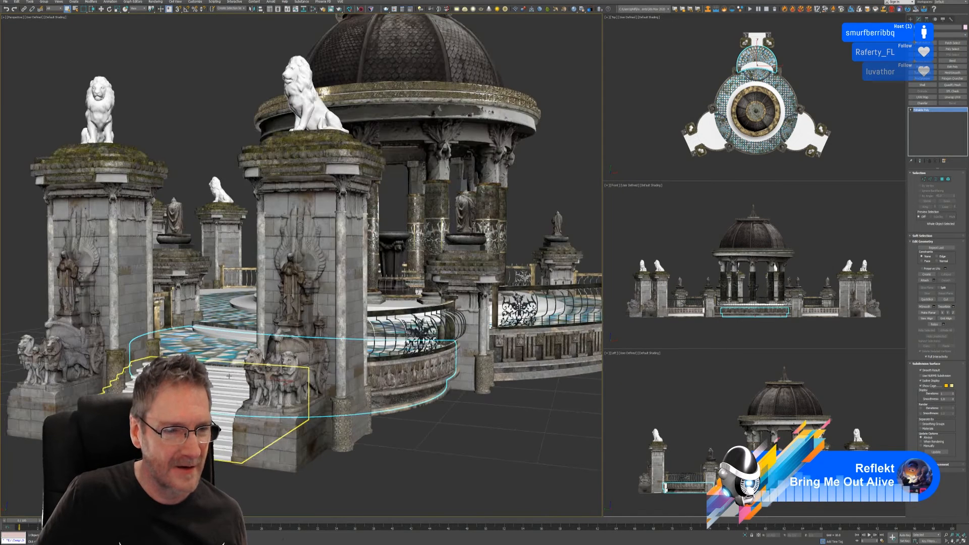
alt+middle_drag(298, 313, 434, 318)
scroll(434, 317, up, 4)
alt+middle_drag(308, 108, 289, 84)
scroll(290, 85, down, 10)
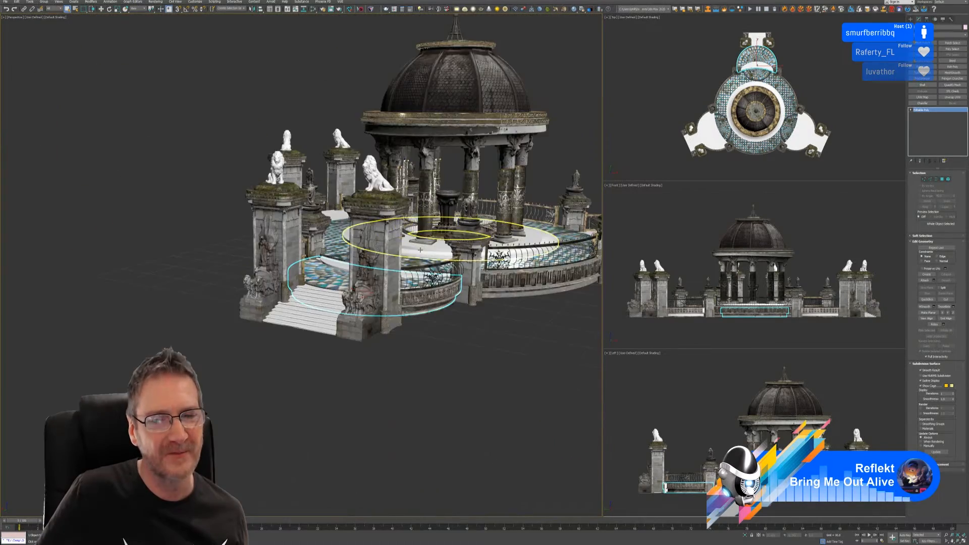
alt+middle_drag(436, 352, 454, 375)
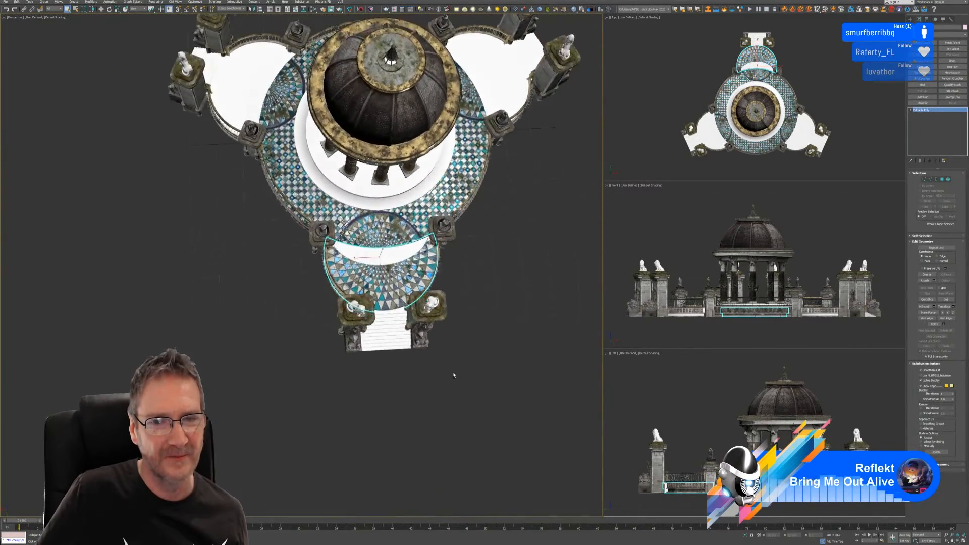
middle_drag(498, 259, 448, 356)
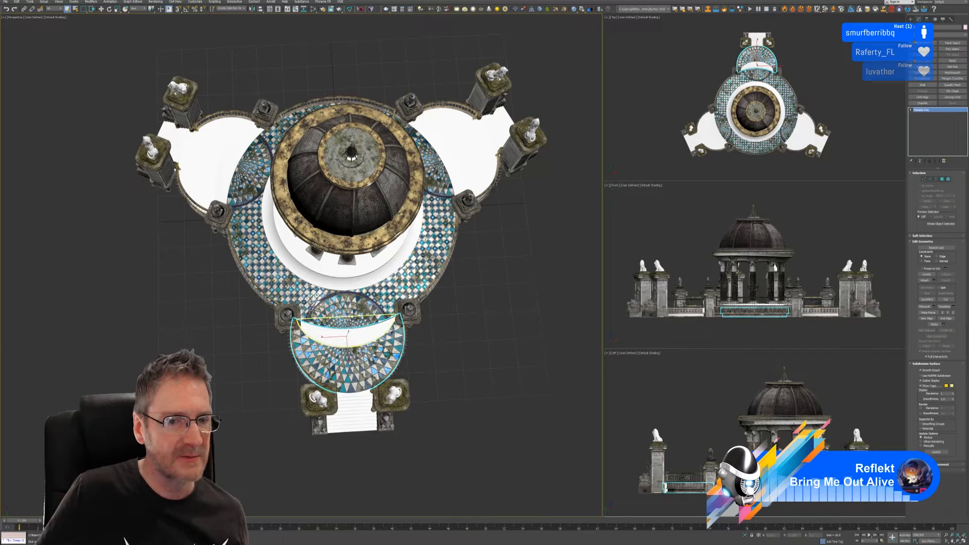
mouse_move(496, 351)
alt+middle_down()
mouse_move(472, 332)
mouse_move(497, 344)
alt+middle_up()
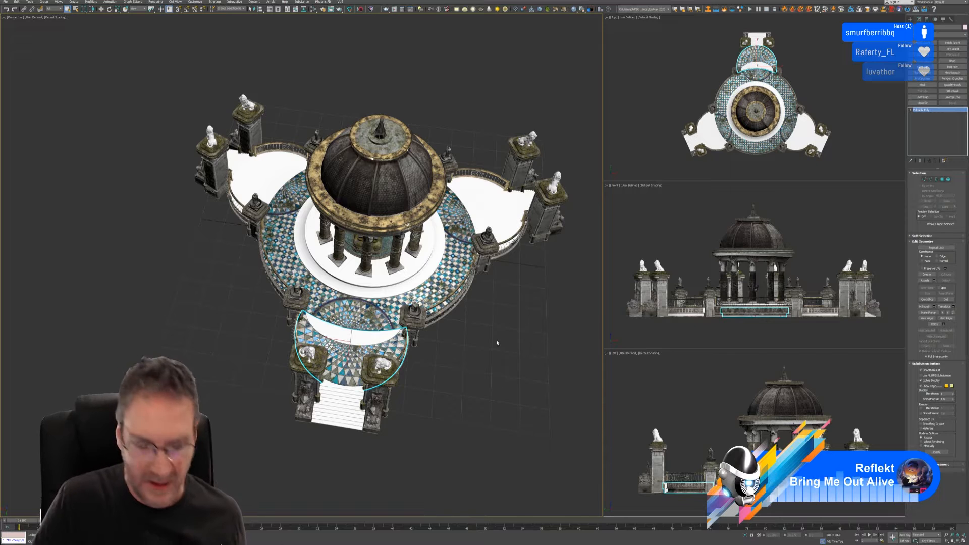
alt+middle_drag(497, 343, 532, 349)
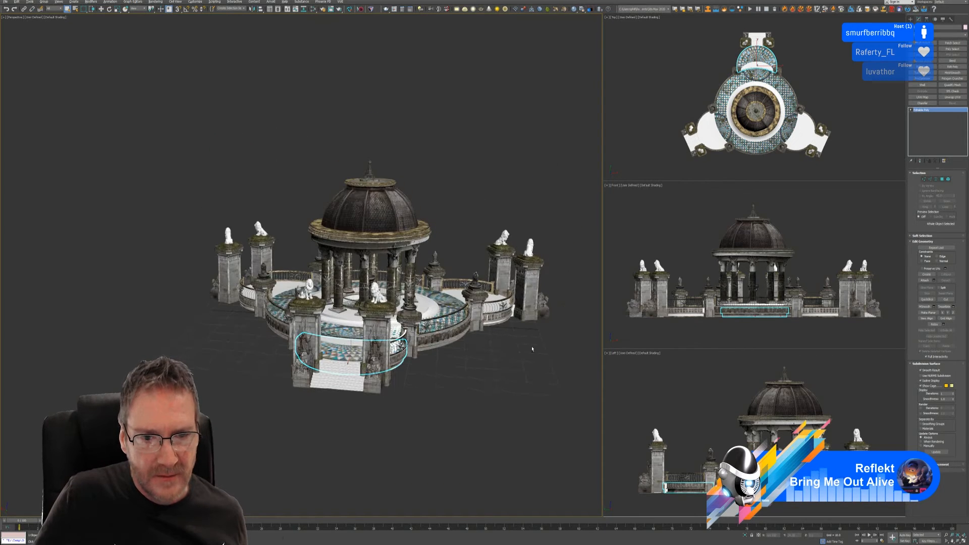
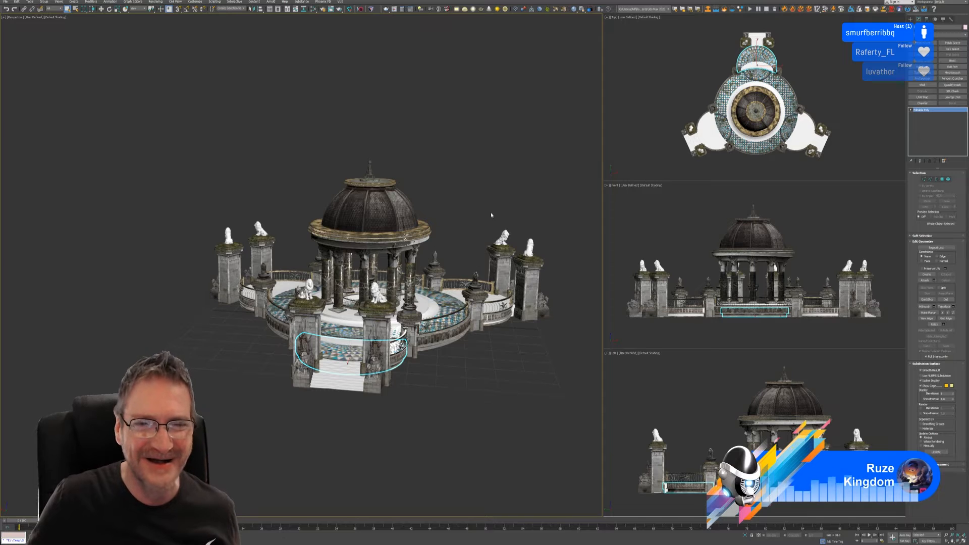
mouse_move(470, 173)
alt+middle_down()
mouse_move(464, 181)
mouse_move(470, 169)
alt+middle_up()
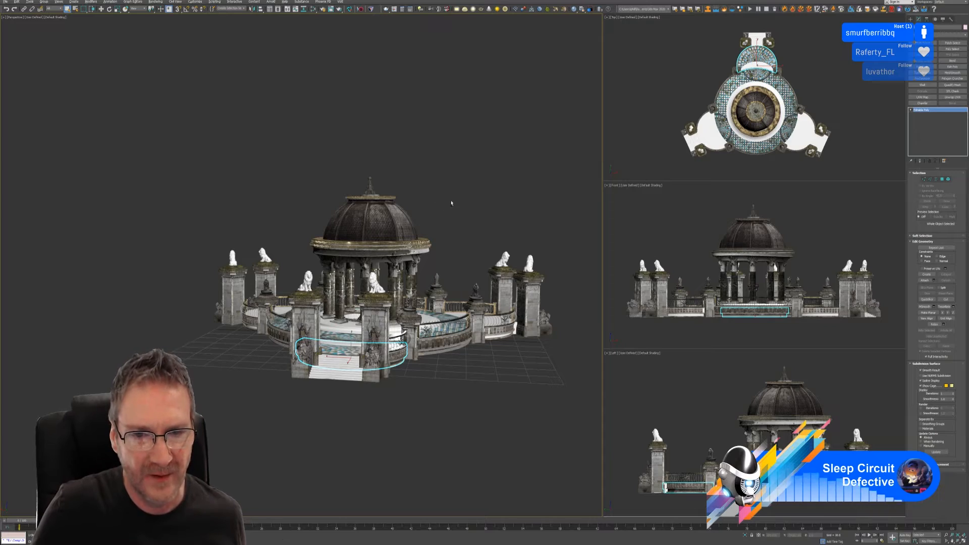
alt+middle_drag(451, 203, 462, 236)
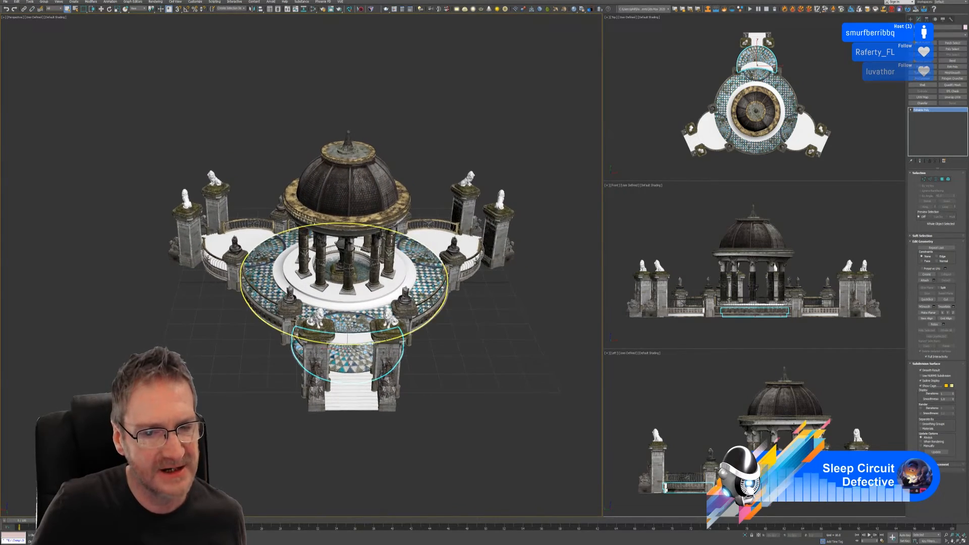
scroll(254, 322, up, 10)
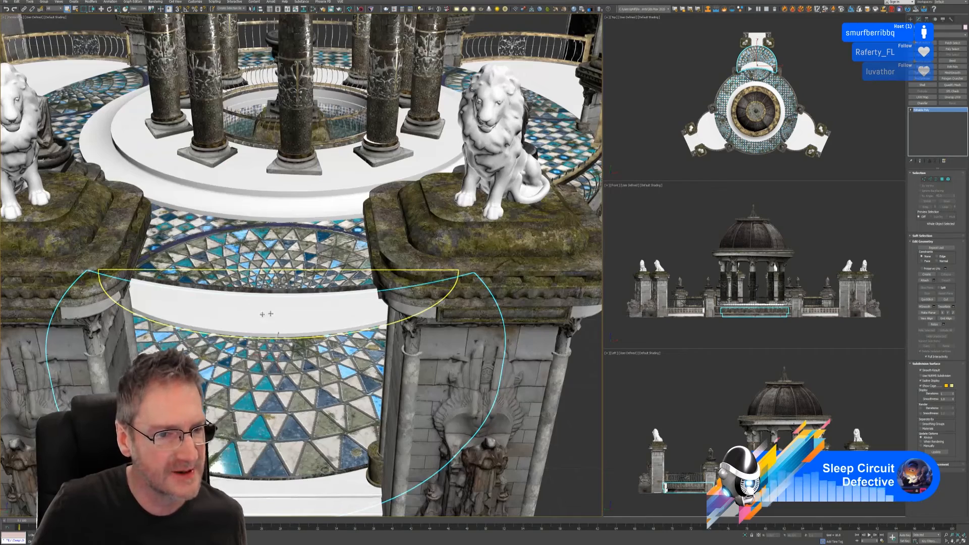
- Select the untextured curved terrace to one side of the steps and assign the existing Multi/Sub-Object material to it
scroll(283, 316, down, 10)
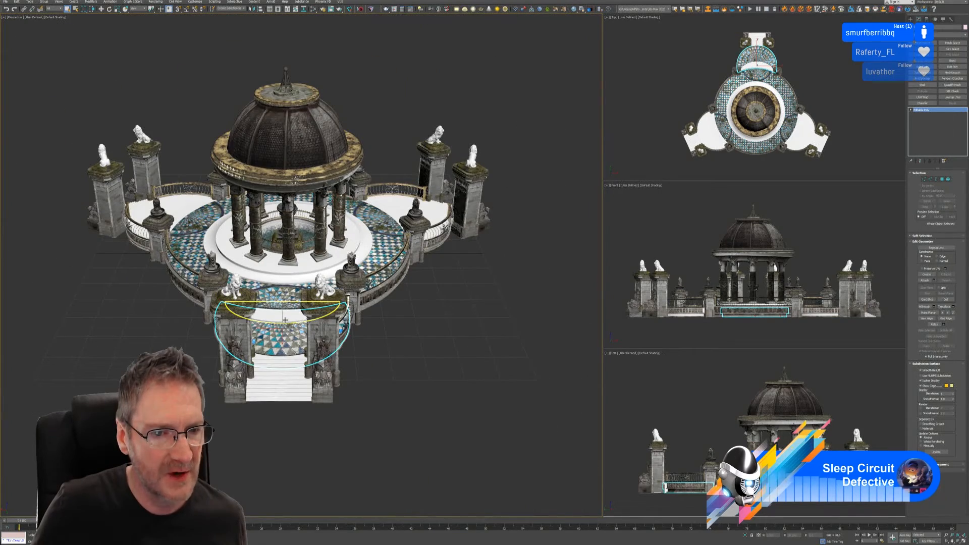
alt+middle_drag(414, 332, 438, 346)
scroll(410, 348, down, 4)
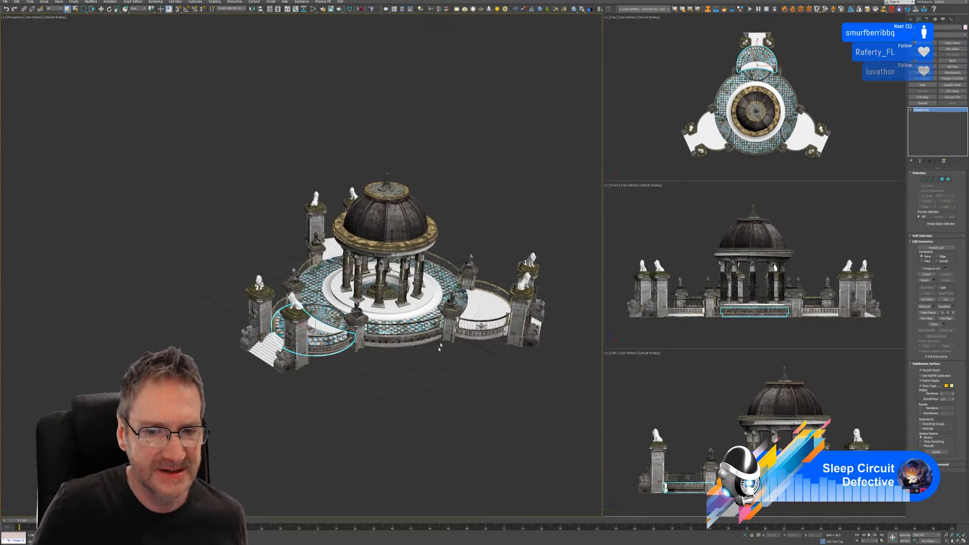
click(494, 306)
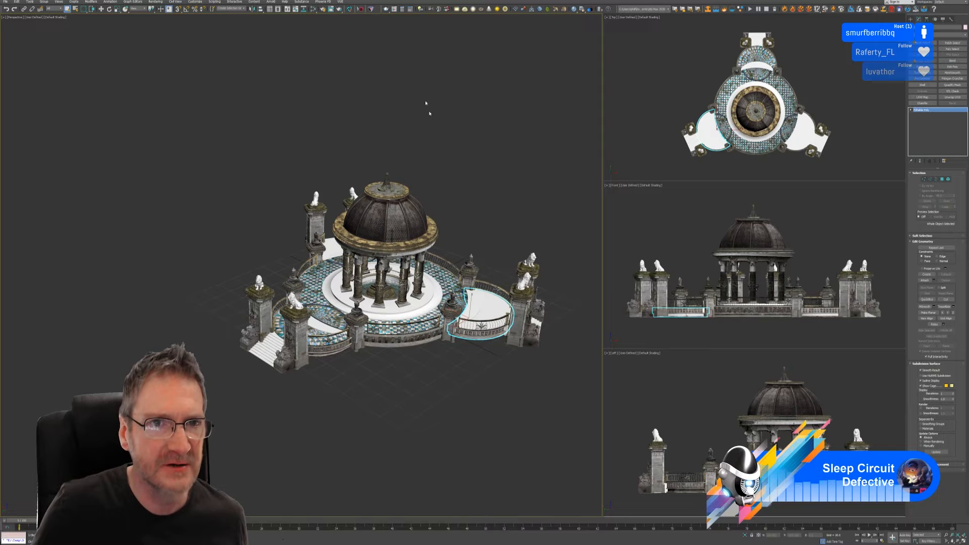
click(314, 9)
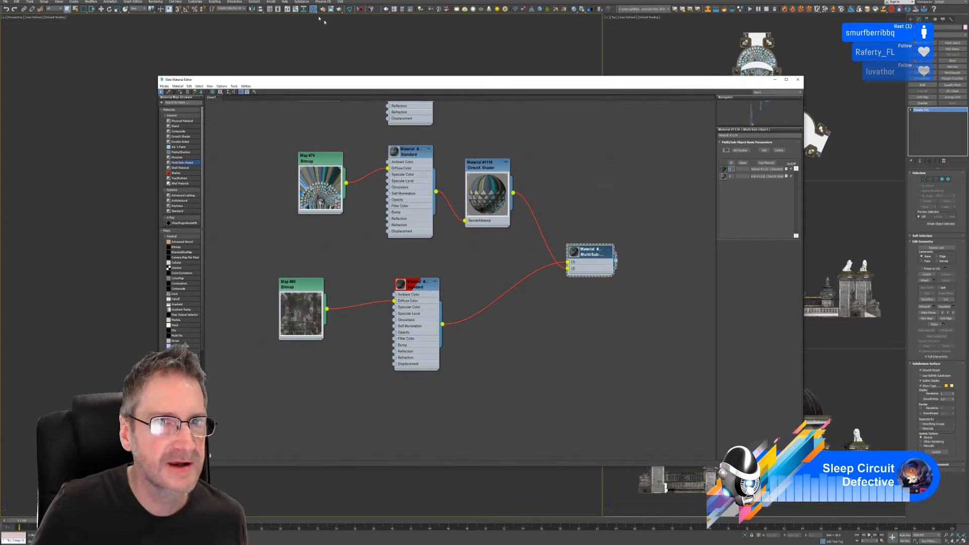
right_click(597, 255)
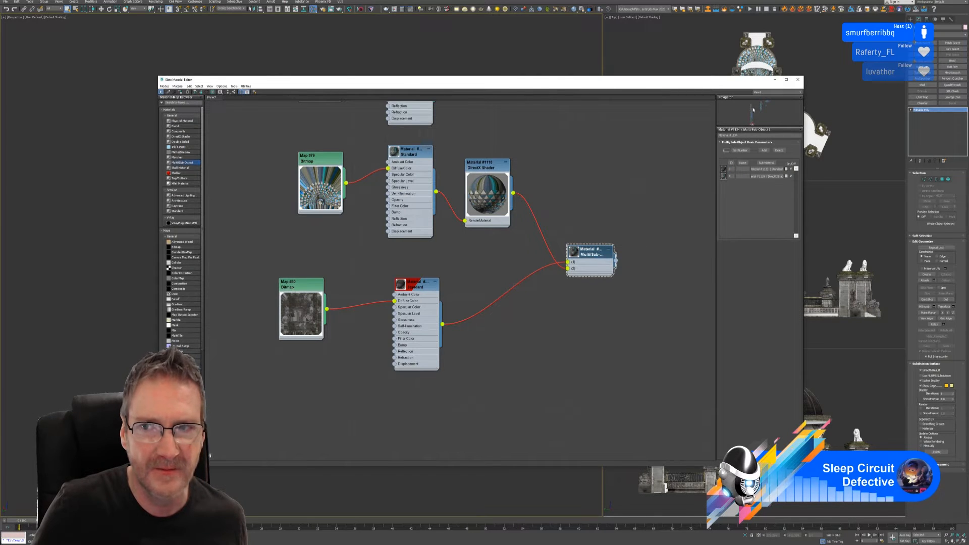
click(797, 79)
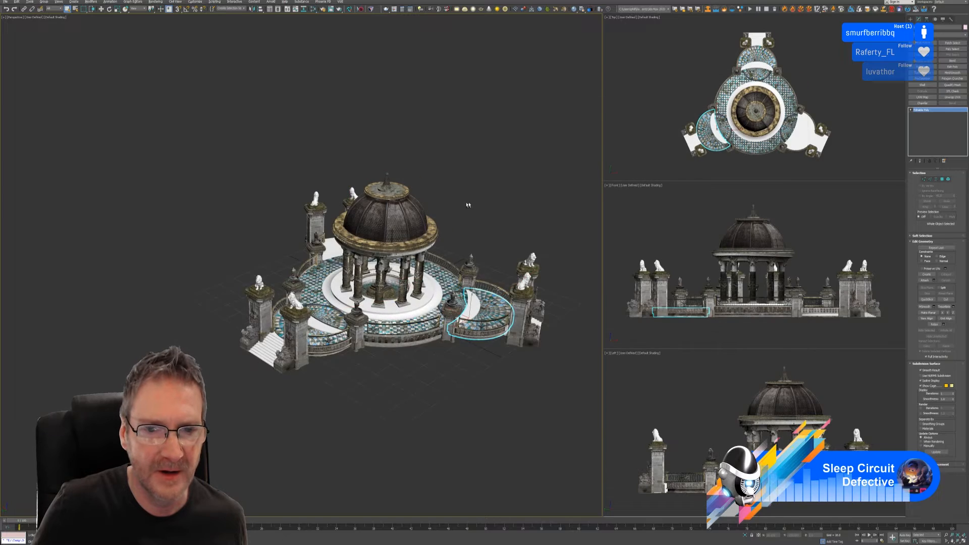
- Assign the same Multi/Sub-Object material to the last white curved terrace, close the material editor and clear the selection
alt+middle_drag(468, 205, 205, 242)
alt+middle_drag(204, 241, 218, 257)
scroll(414, 287, up, 3)
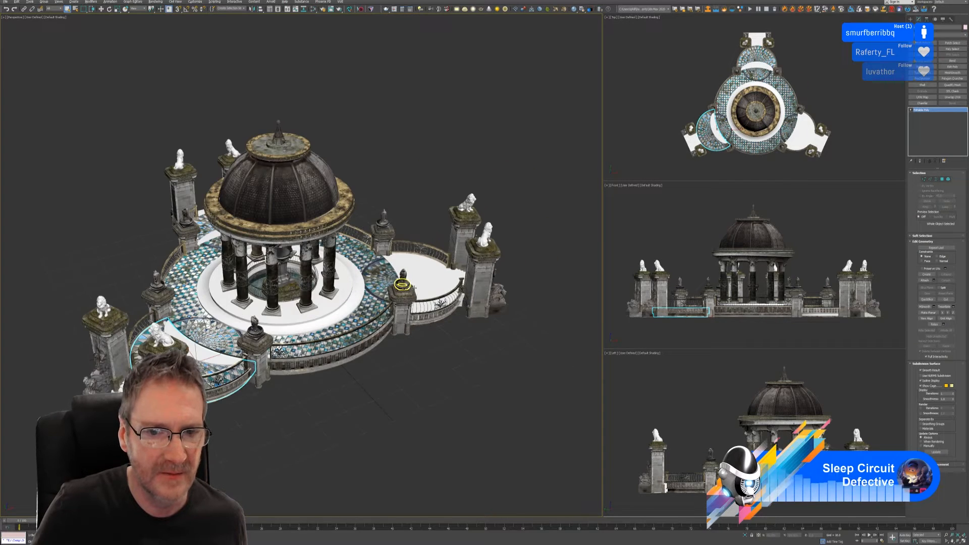
click(412, 287)
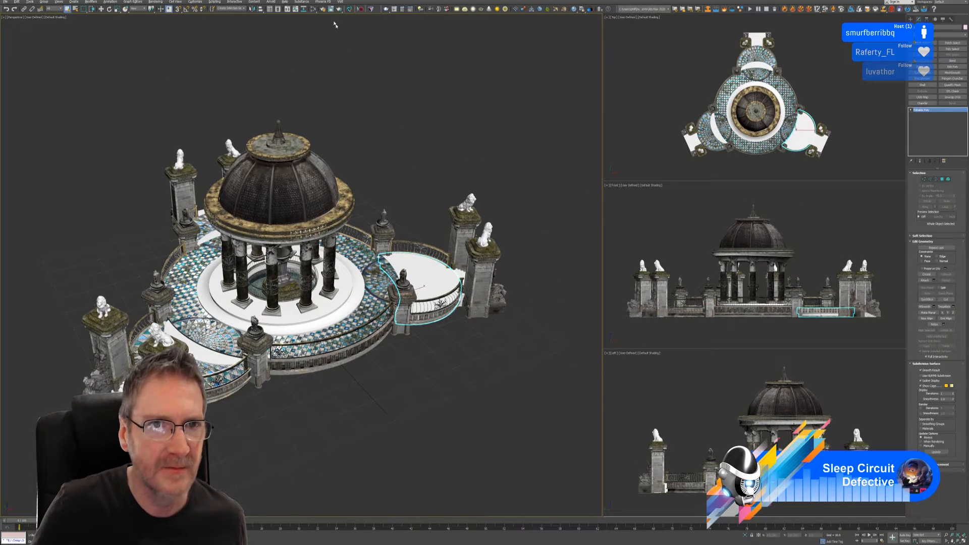
click(315, 9)
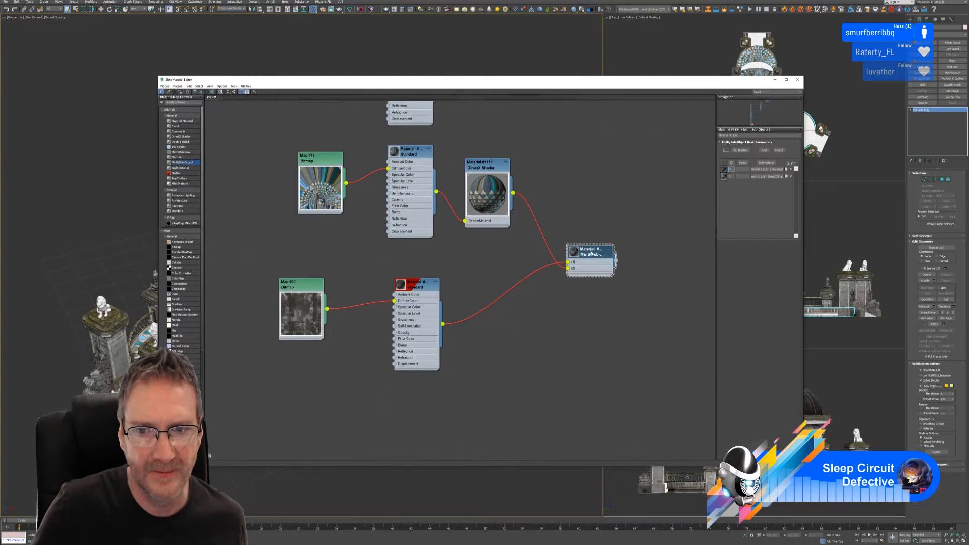
right_click(592, 254)
click(605, 260)
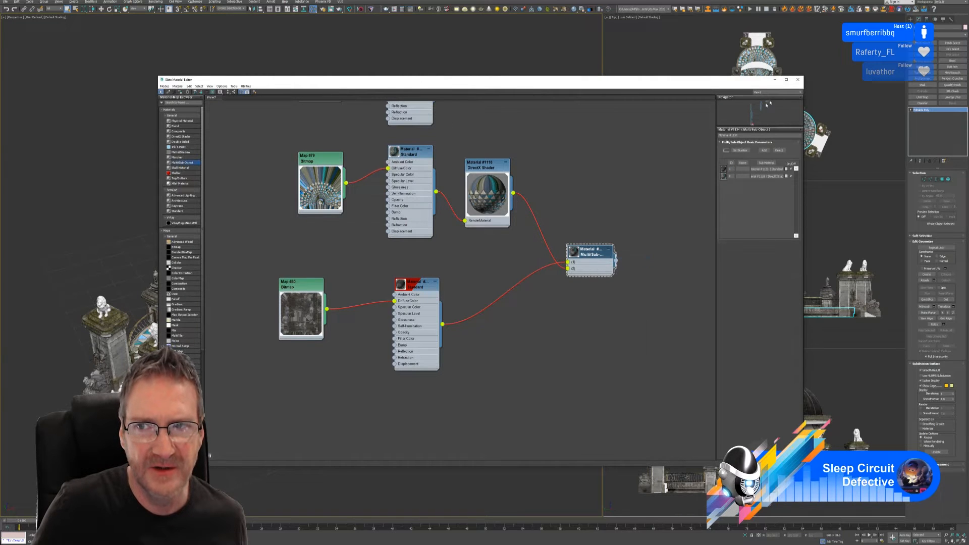
click(797, 79)
click(422, 187)
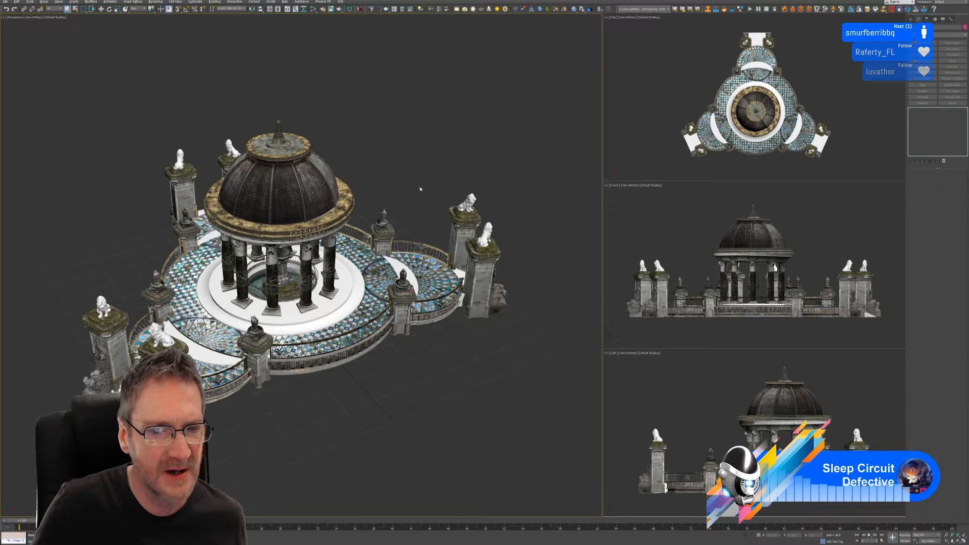
- Examine the textured gazebo from several angles and distances, including the dome ring, the columns and the mosaic terraces
scroll(424, 368, up, 5)
scroll(328, 314, down, 5)
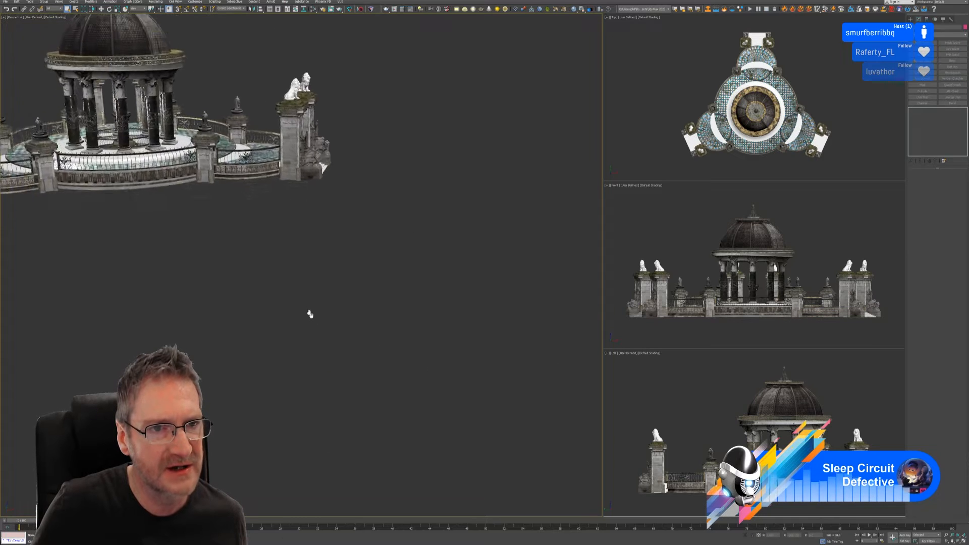
click(317, 142)
click(318, 142)
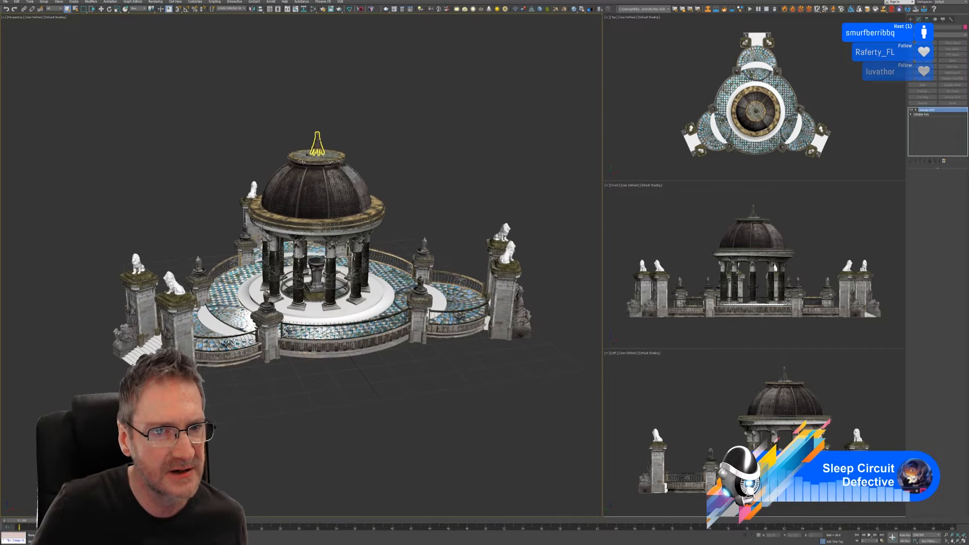
alt+middle_drag(486, 189, 549, 190)
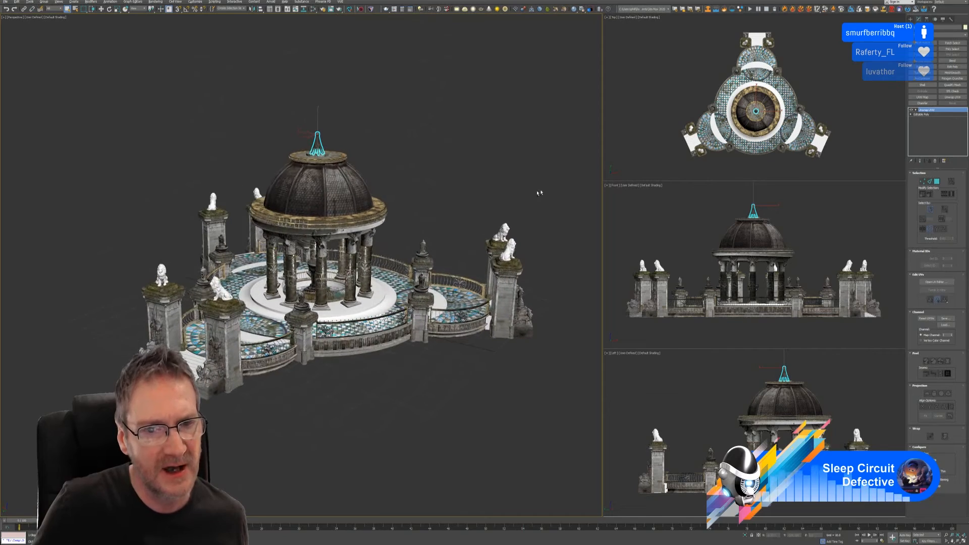
click(366, 208)
key(z)
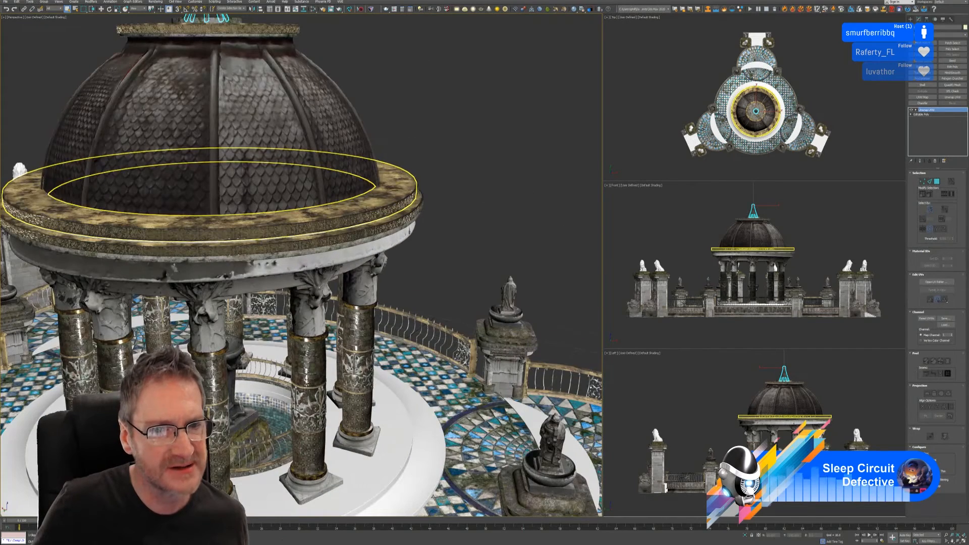
scroll(367, 208, down, 5)
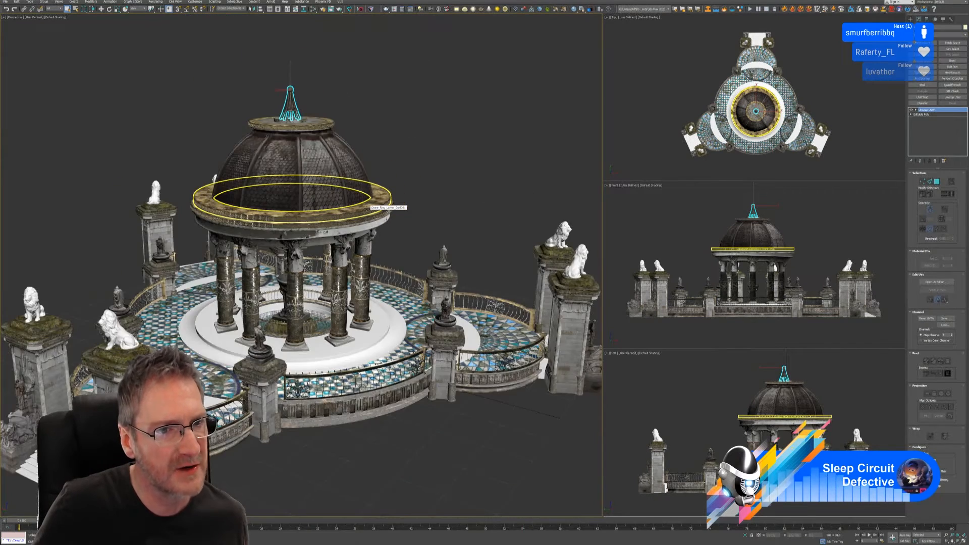
scroll(367, 208, down, 3)
alt+middle_drag(411, 195, 432, 195)
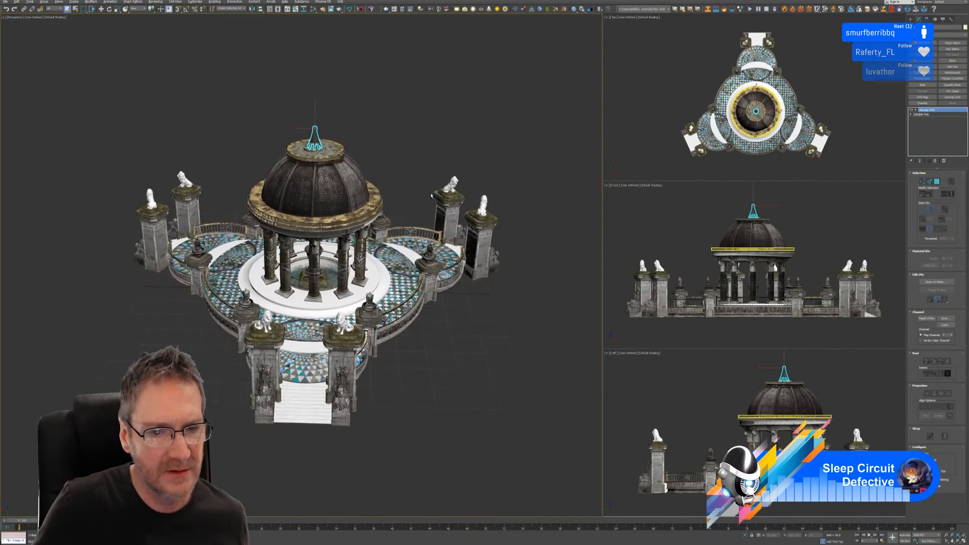
scroll(451, 304, up, 6)
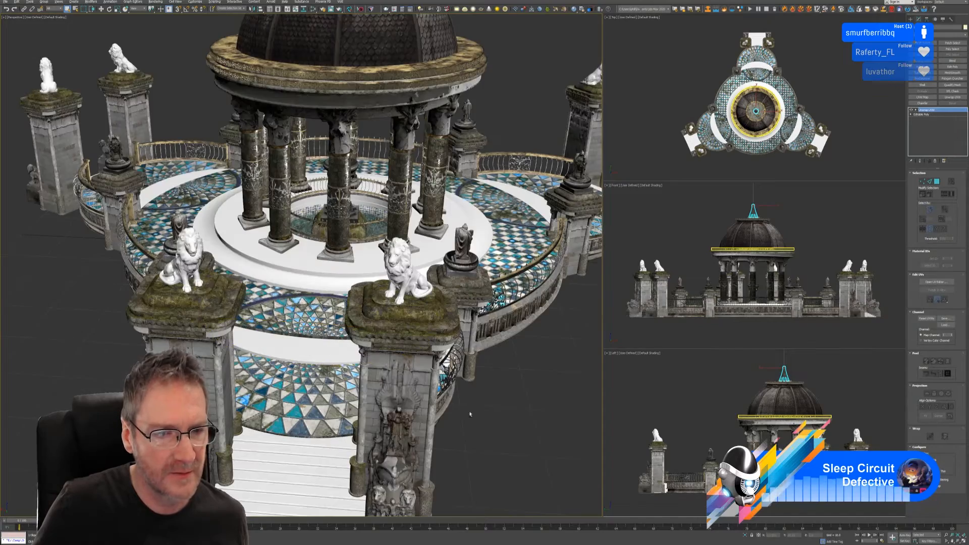
alt+middle_drag(470, 414, 399, 392)
scroll(456, 394, down, 5)
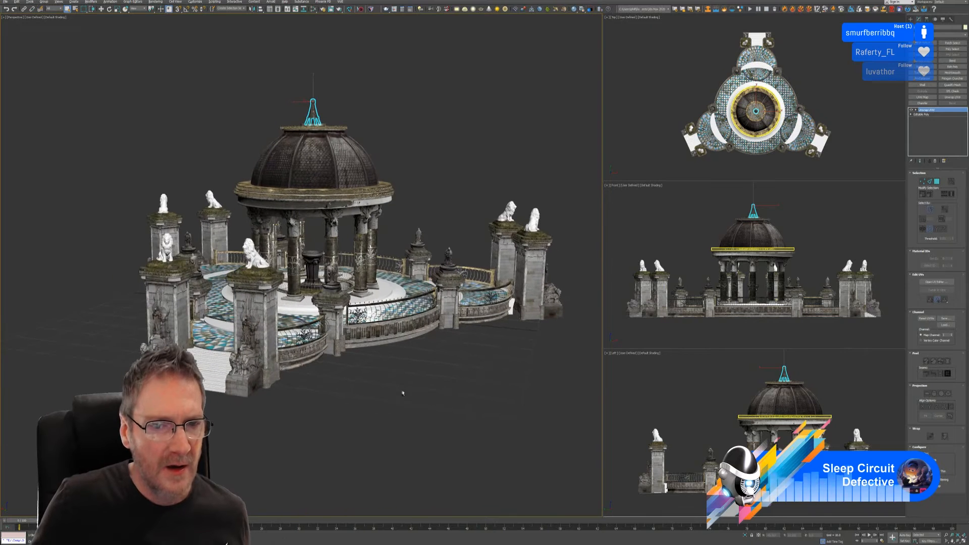
- Save the gazebo scene and clear the selection
click(6, 3)
click(17, 42)
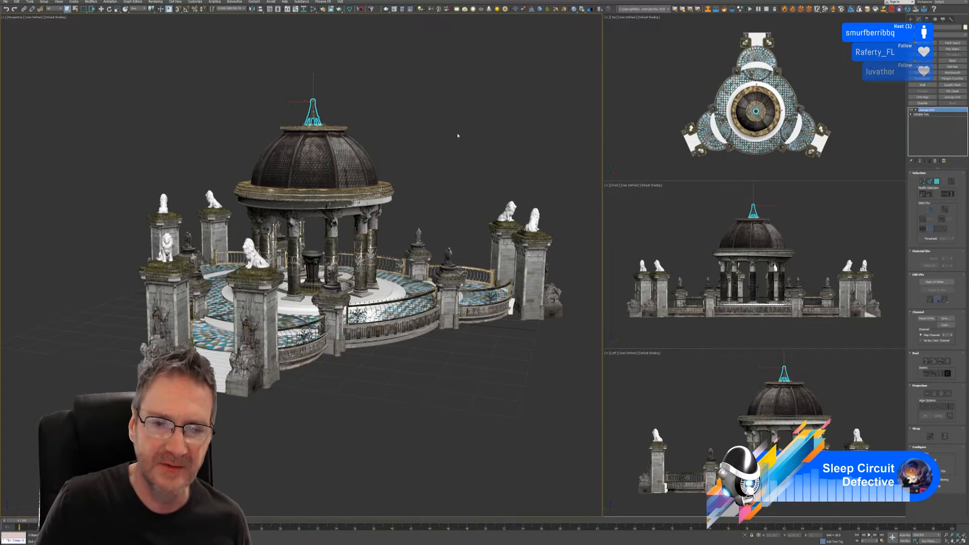
click(458, 135)
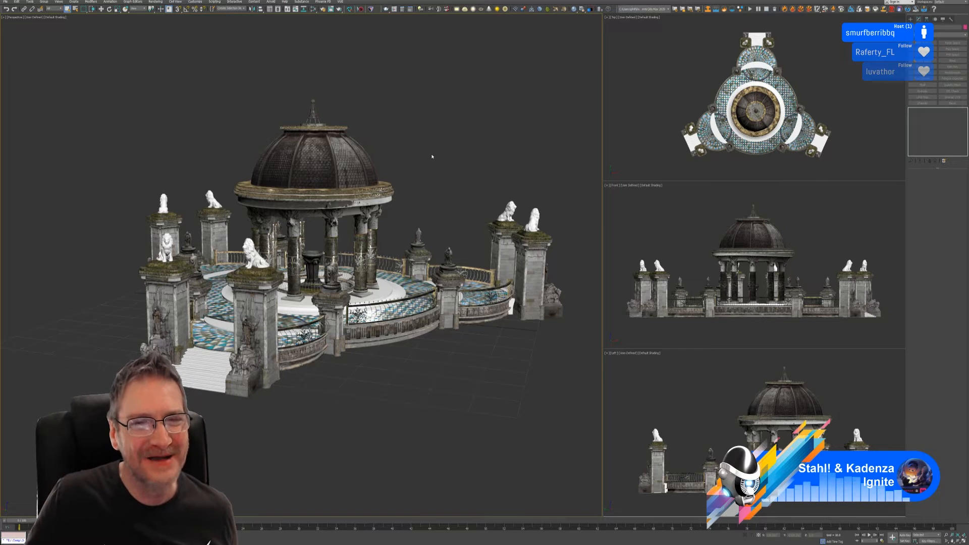
- Select the central pool, the white inner platform, the urn pedestal and the outer mosaic floor, and isolate them together
mouse_move(420, 132)
middle_down()
mouse_move(411, 124)
mouse_move(422, 124)
middle_up()
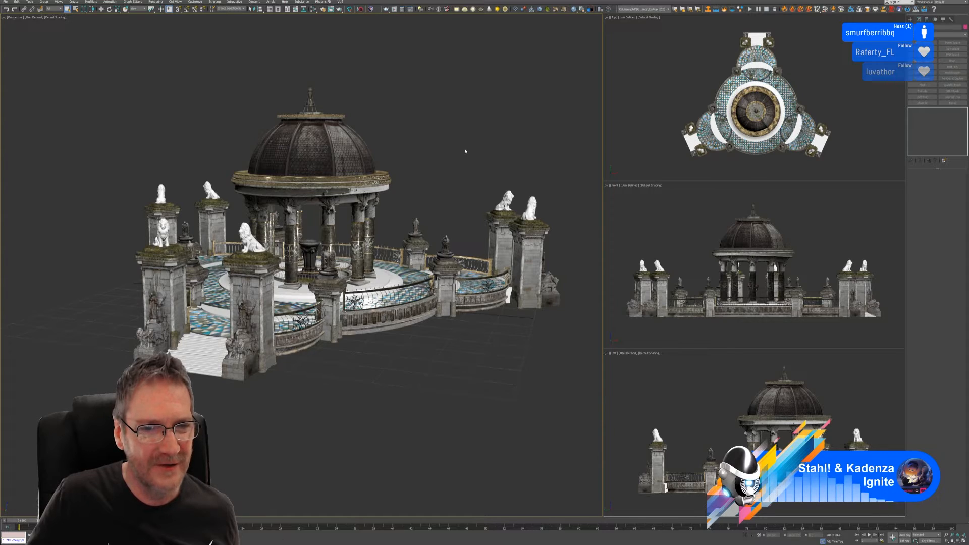
scroll(429, 199, up, 5)
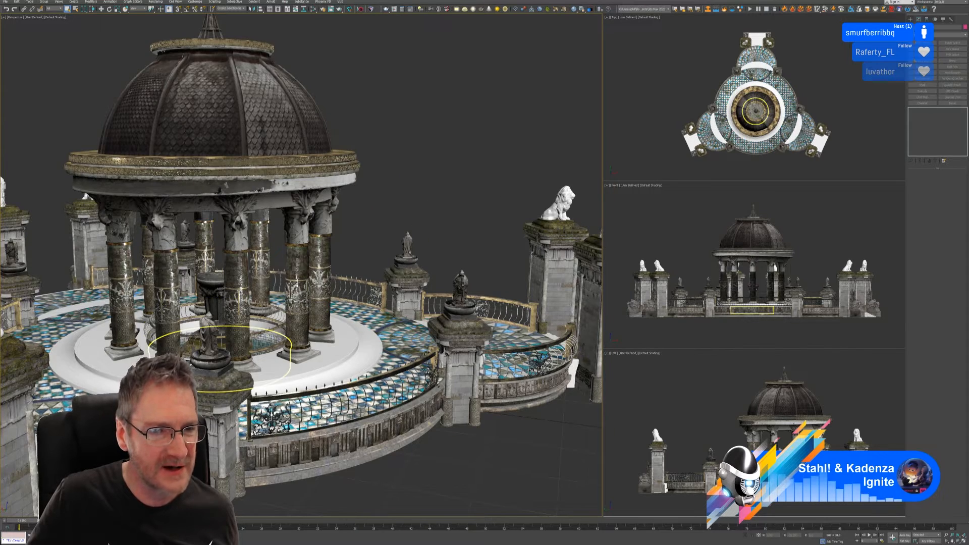
scroll(262, 328, up, 5)
scroll(263, 330, up, 4)
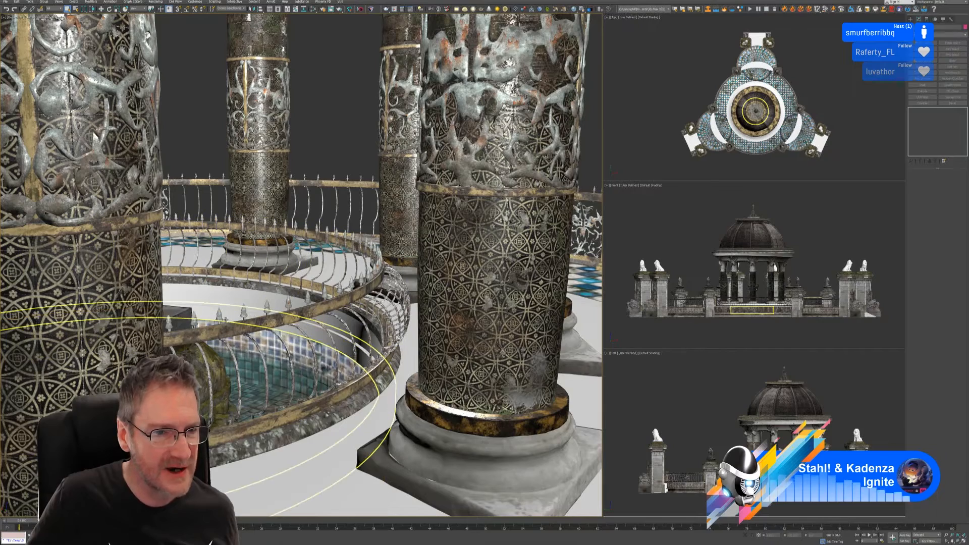
click(226, 319)
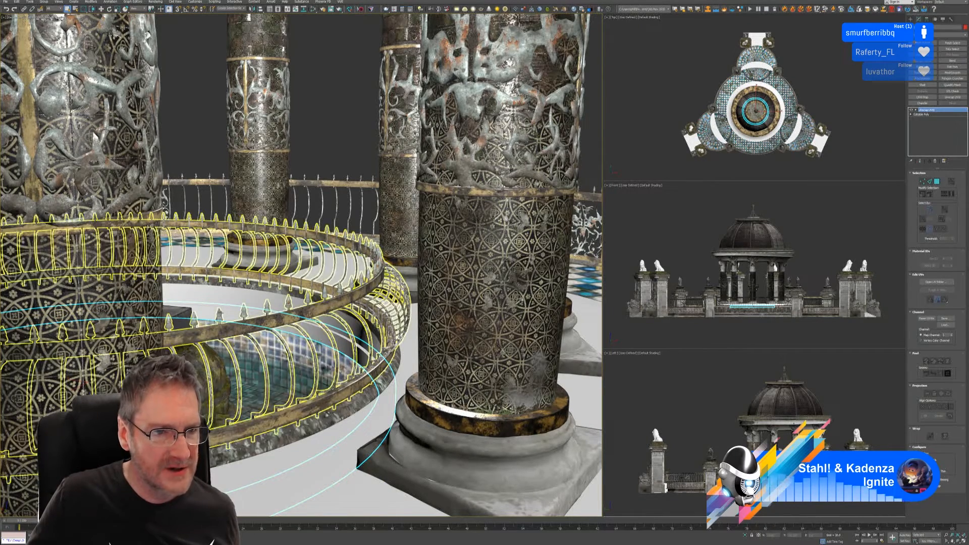
click(216, 296)
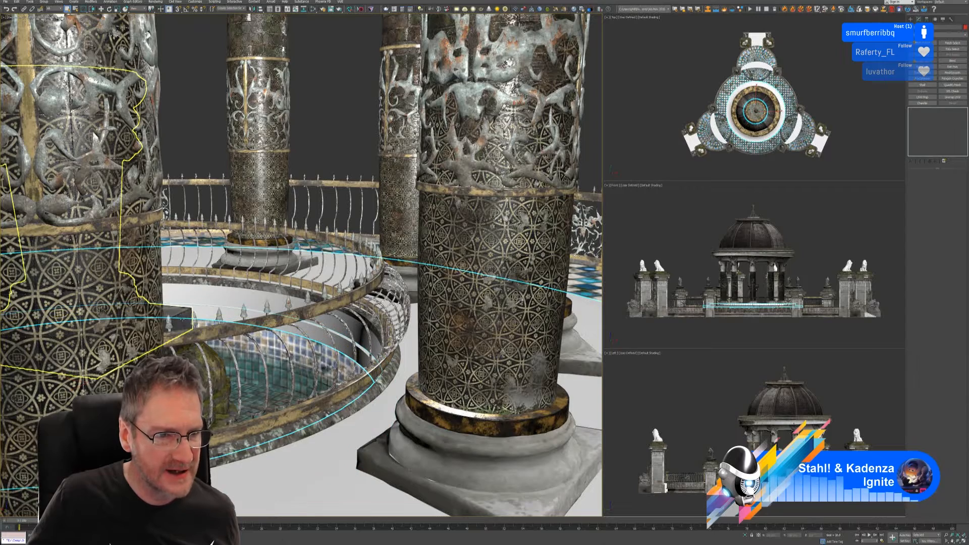
click(152, 303)
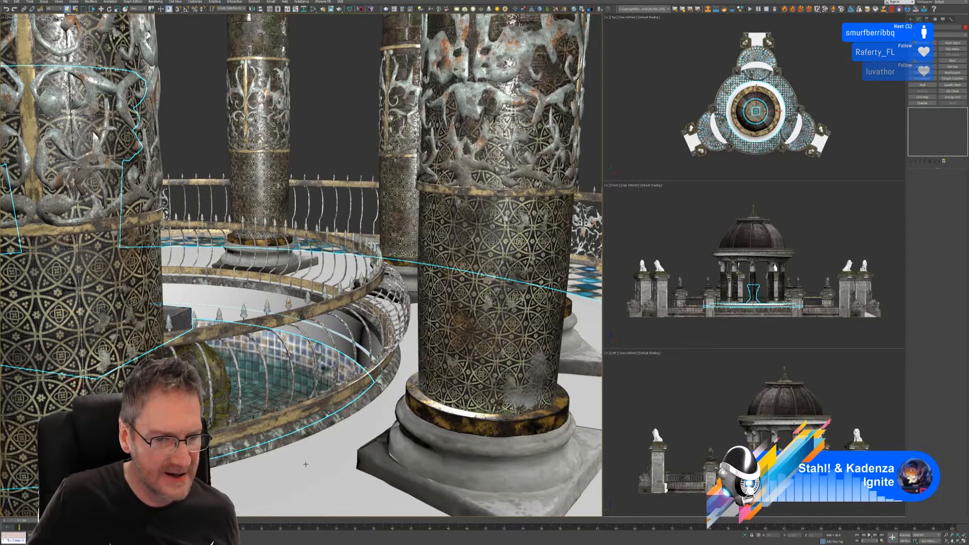
scroll(305, 430, down, 5)
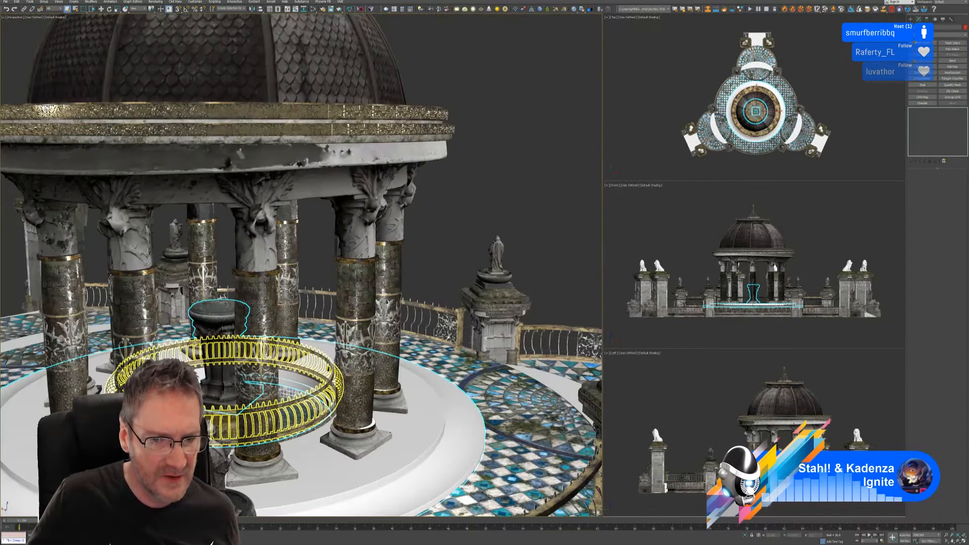
ctrl+click(525, 465)
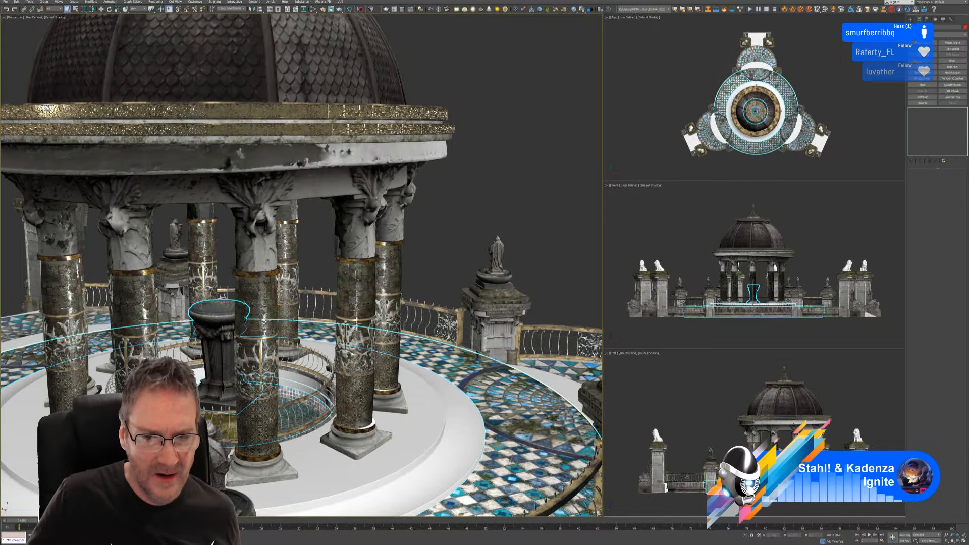
click(745, 535)
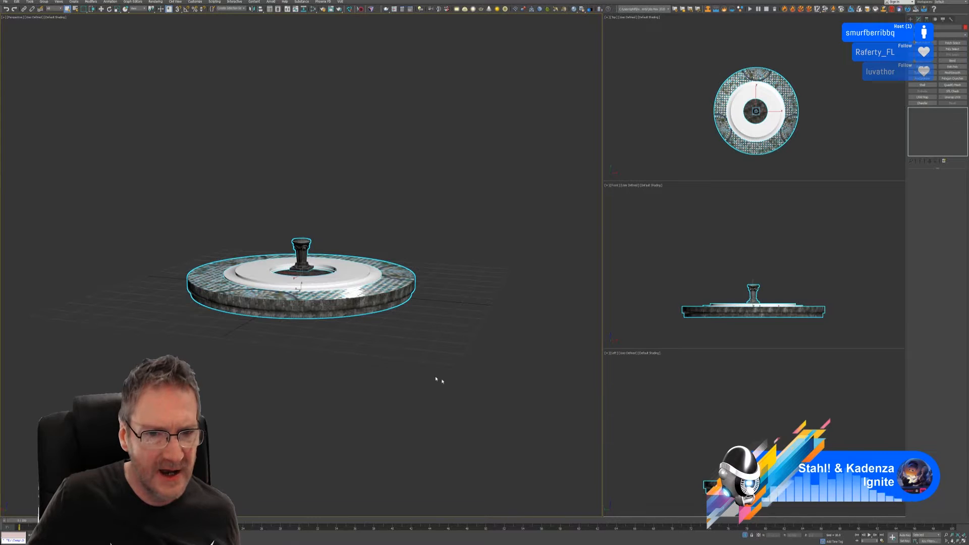
- Inspect the isolated floor pieces from above, end the isolation, and look closely at the tiled pool wall beneath the railing
scroll(323, 277, up, 5)
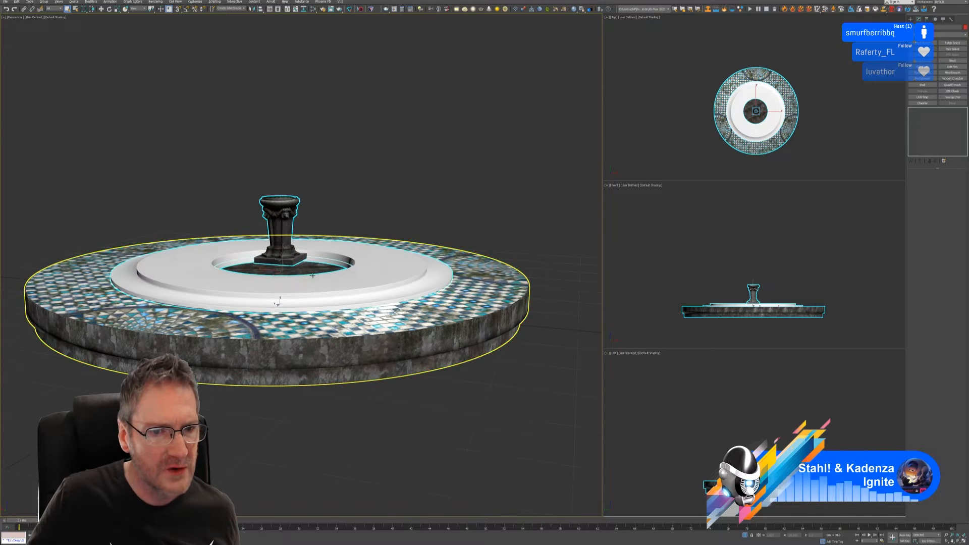
alt+middle_drag(373, 174, 393, 235)
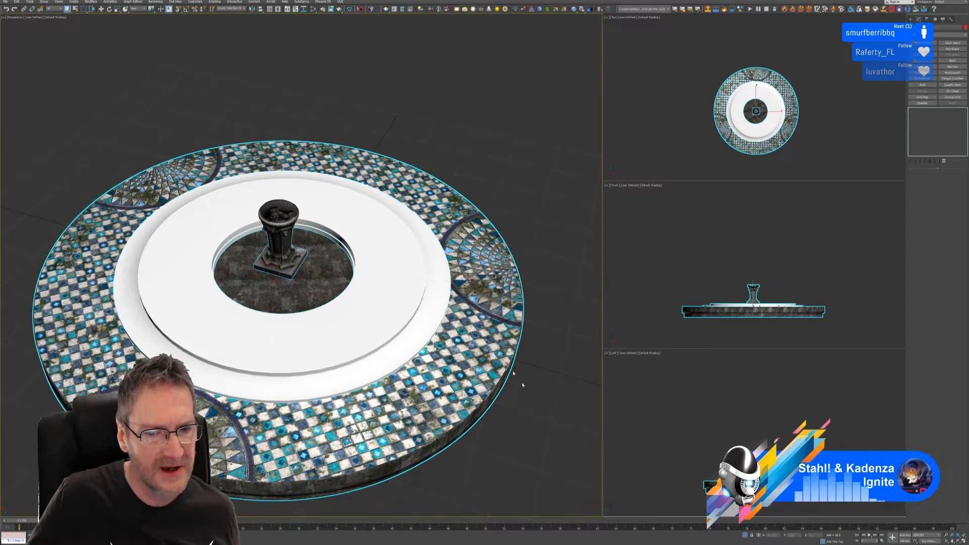
click(745, 535)
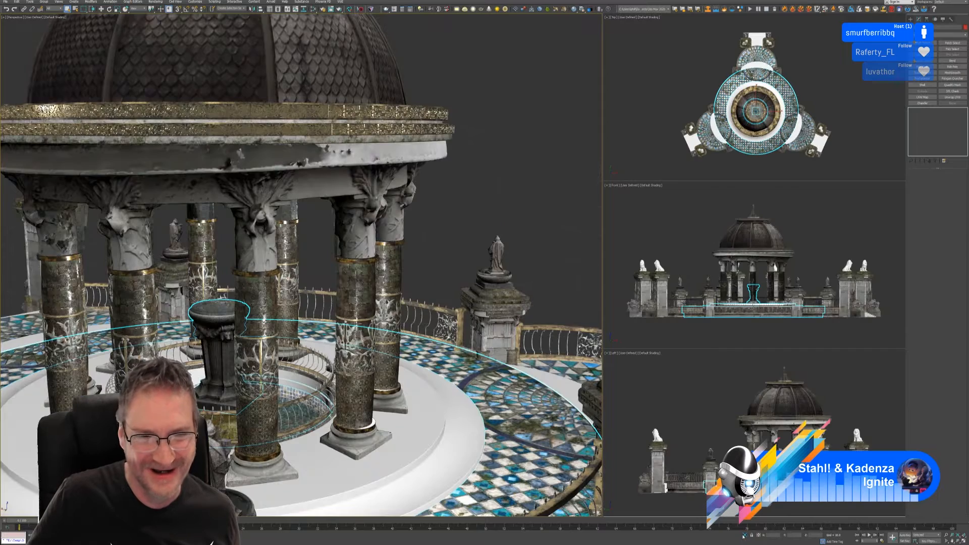
scroll(288, 363, up, 3)
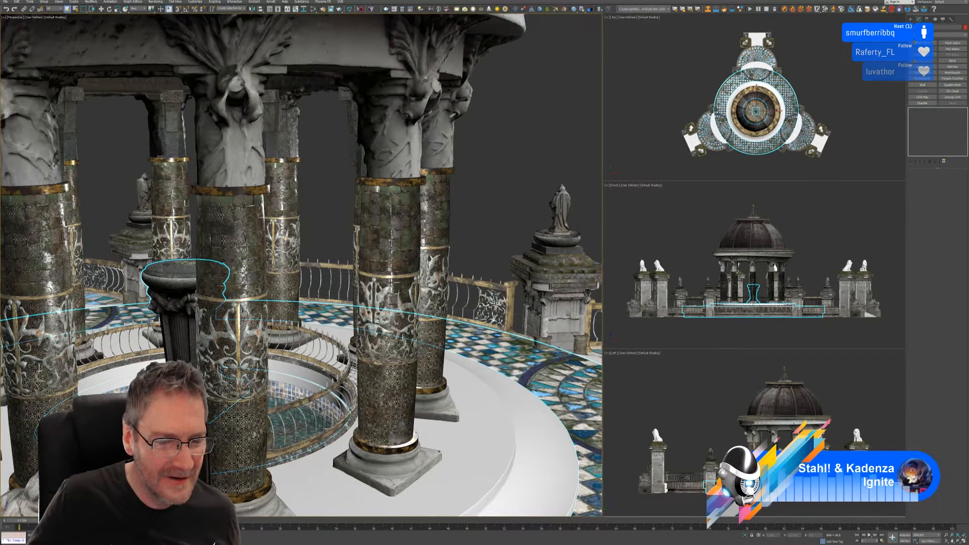
scroll(277, 399, up, 5)
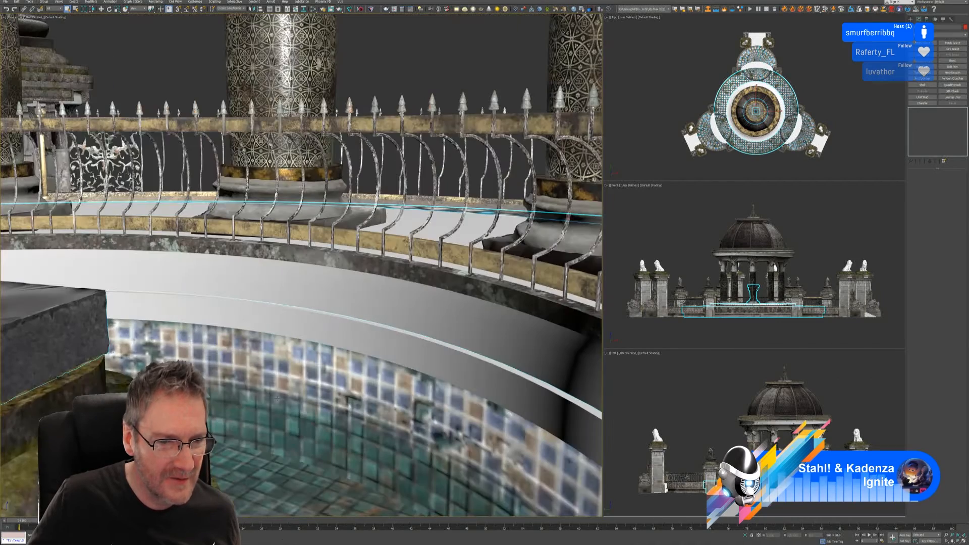
- Add the mossy stone base beneath the urn pedestal to the selected floor and pool pieces, and isolate them all together
scroll(310, 448, down, 7)
scroll(272, 451, up, 2)
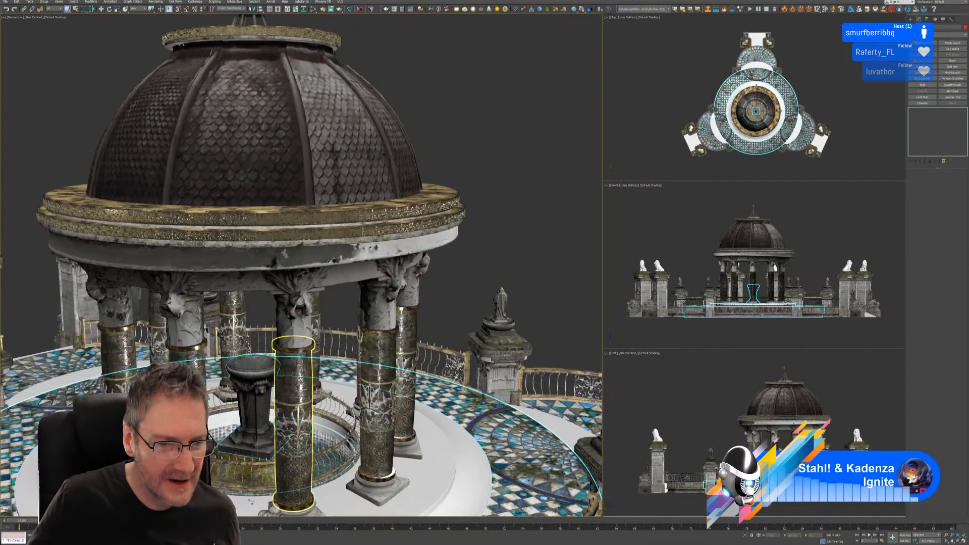
click(745, 536)
alt+middle_drag(444, 479, 283, 394)
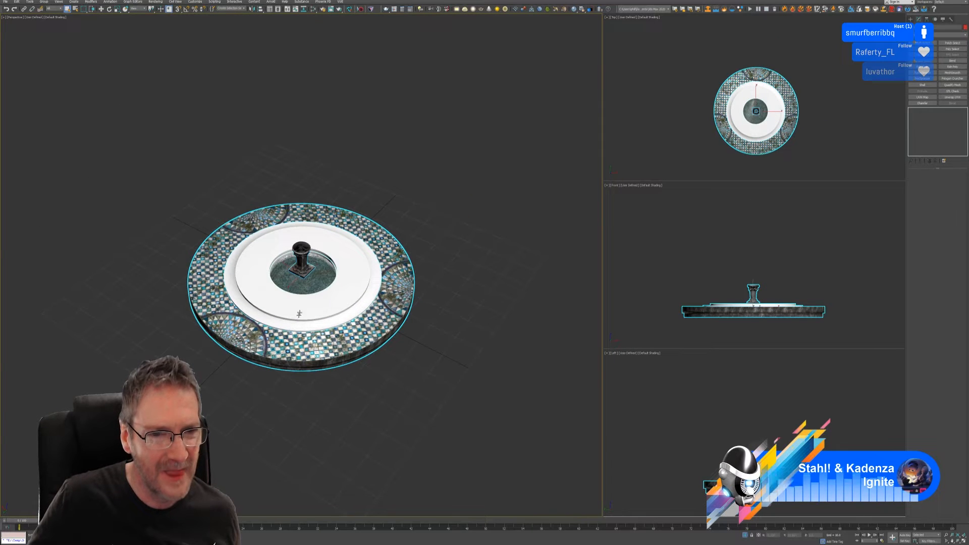
click(744, 535)
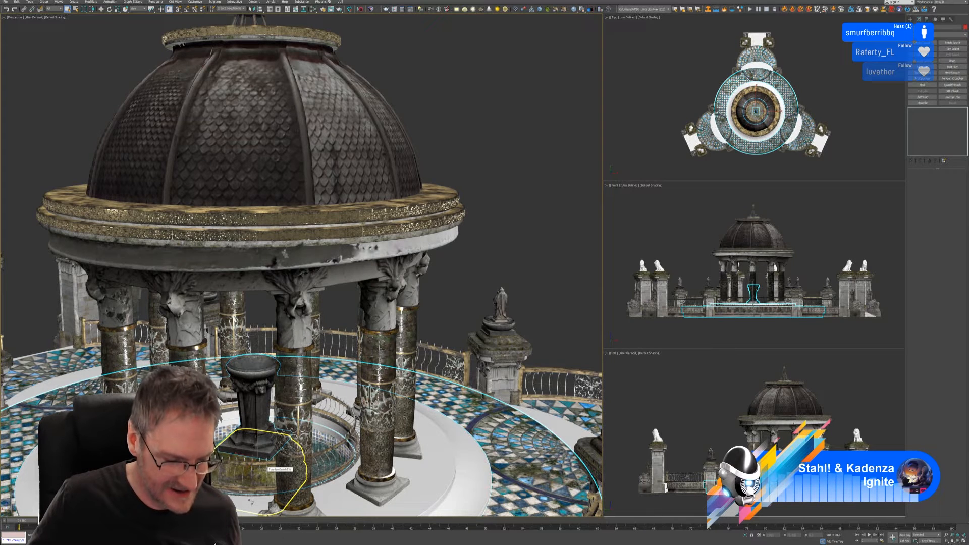
click(251, 501)
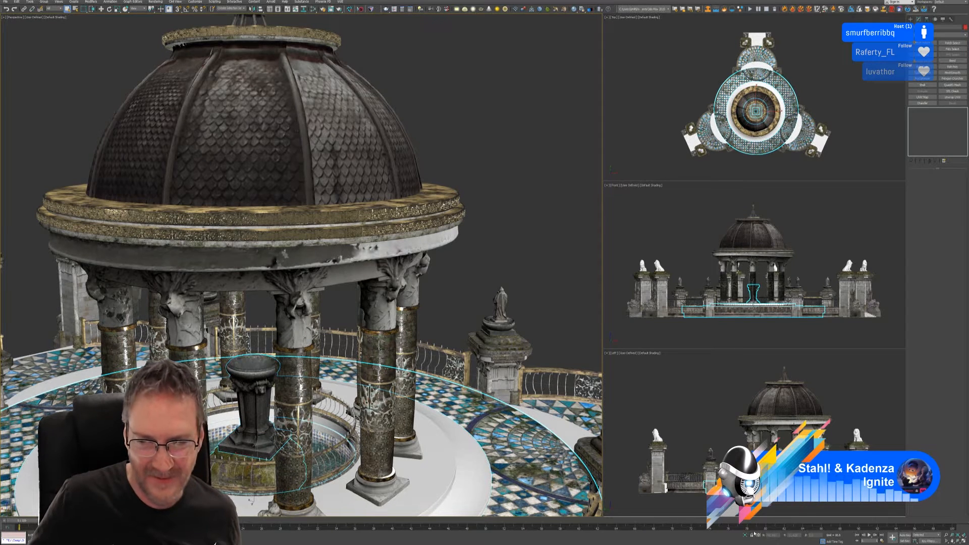
key(alt+q)
scroll(307, 373, up, 3)
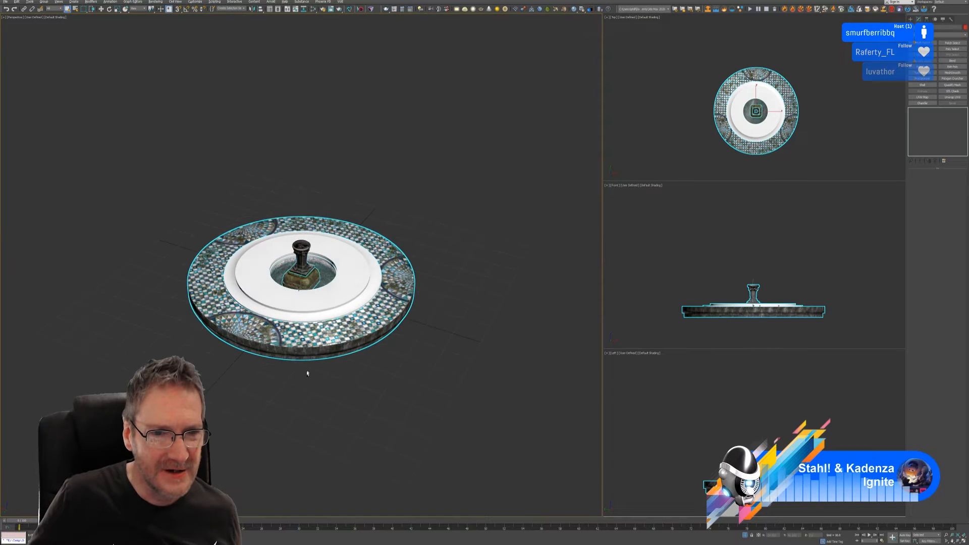
- Examine the isolated urn pedestal, its mossy base and the tiled pool from above and from low angles
scroll(303, 288, up, 6)
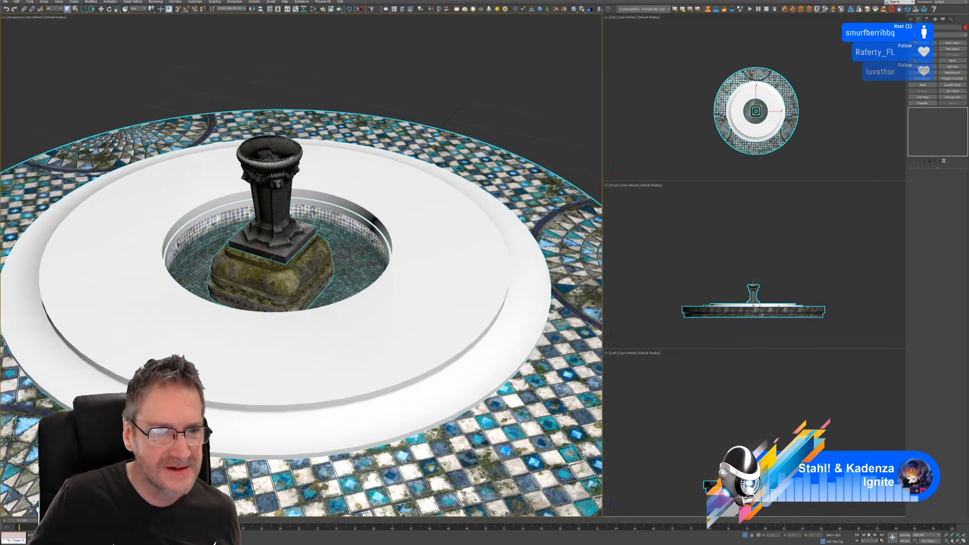
mouse_move(387, 306)
alt+middle_down()
mouse_move(402, 302)
mouse_move(373, 296)
alt+middle_up()
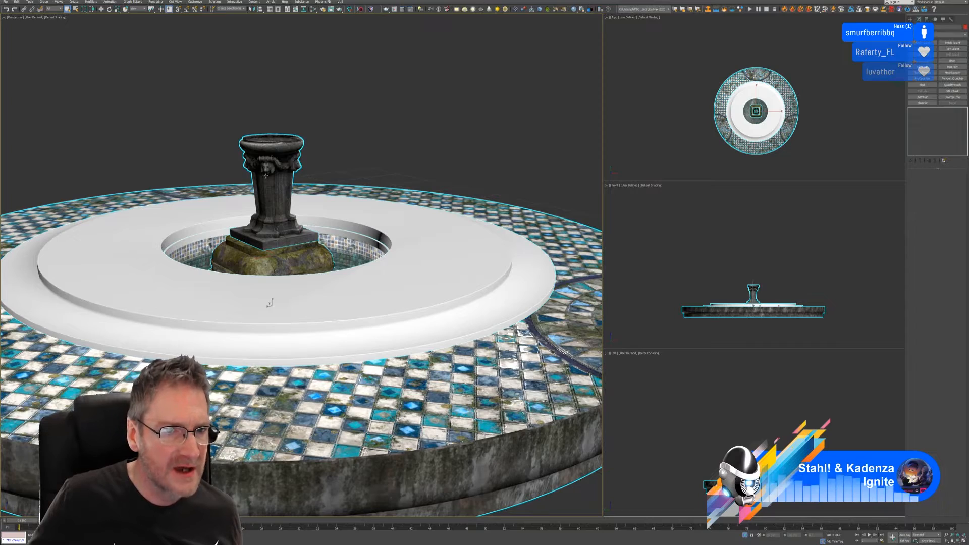
scroll(270, 303, up, 5)
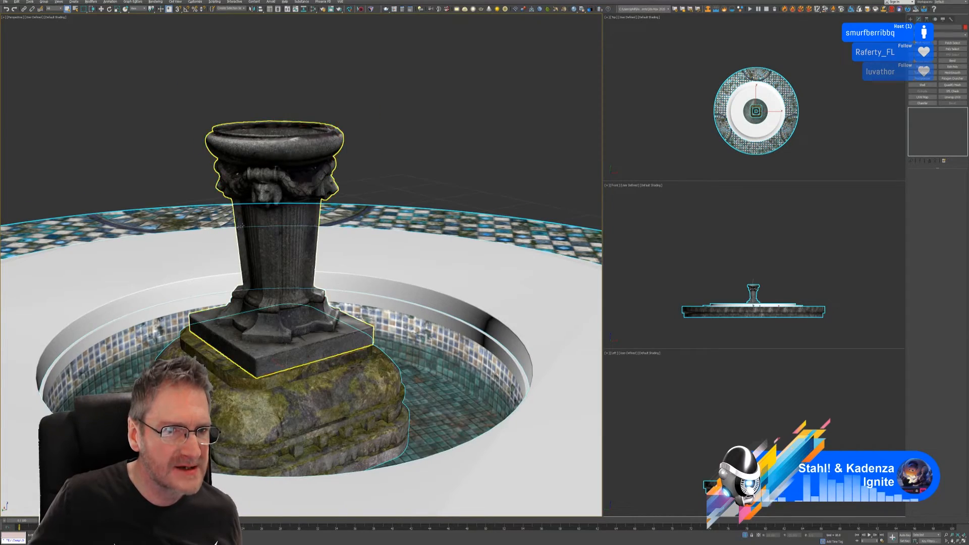
alt+middle_drag(252, 269, 292, 224)
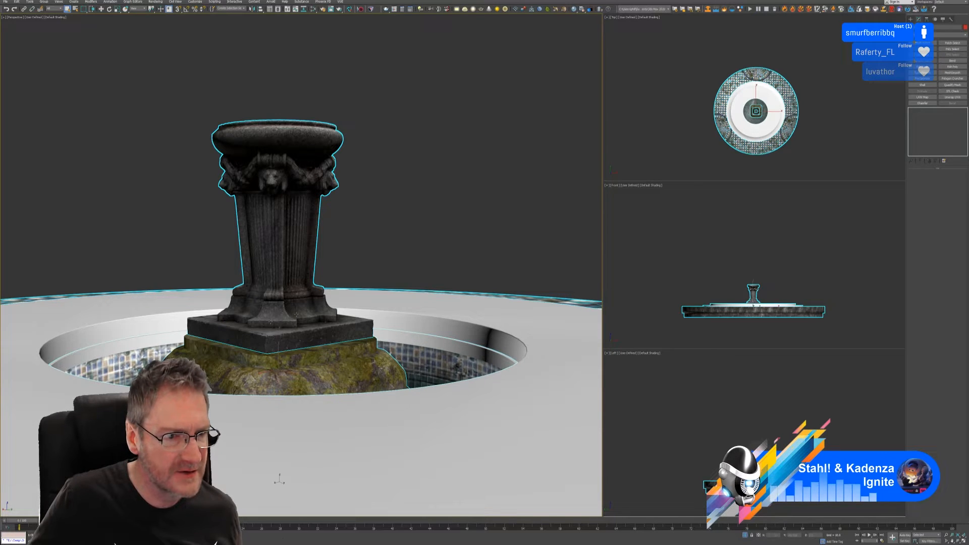
mouse_move(439, 210)
alt+middle_down()
mouse_move(437, 226)
mouse_move(421, 207)
alt+middle_up()
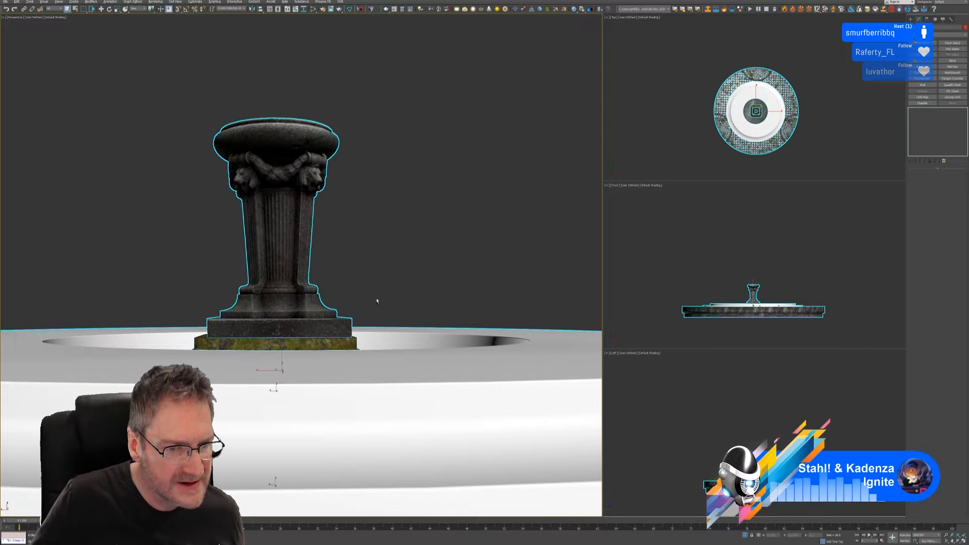
alt+middle_drag(377, 301, 382, 304)
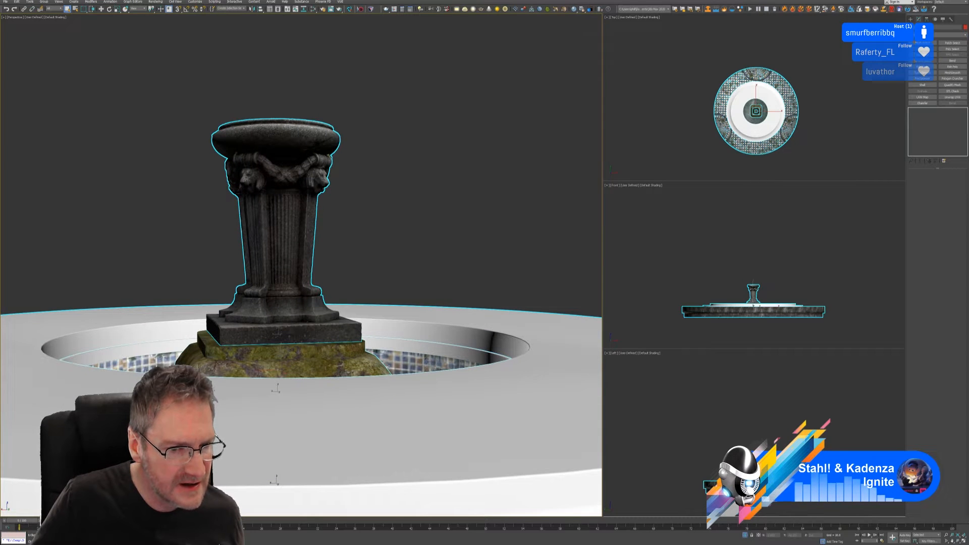
mouse_move(275, 480)
alt+middle_down()
mouse_move(266, 471)
mouse_move(275, 476)
alt+middle_up()
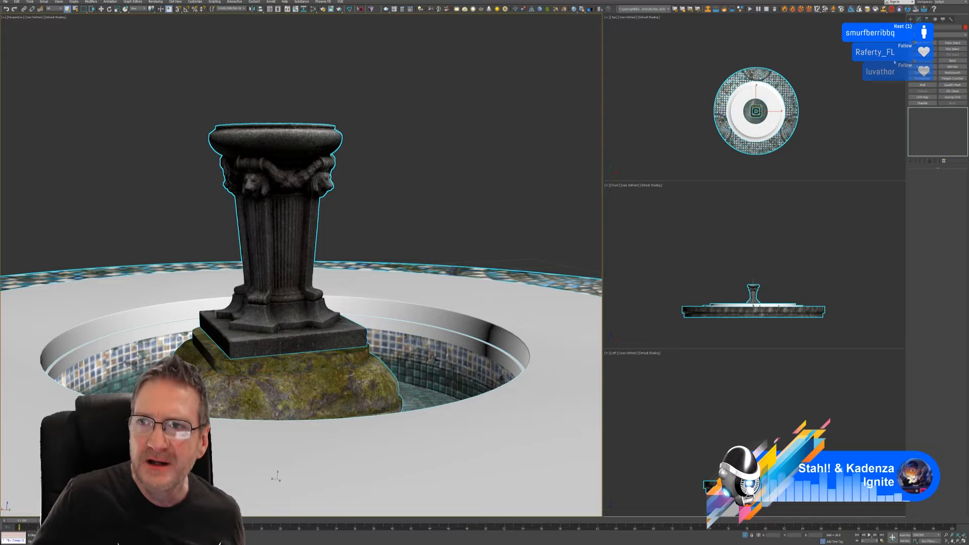
- Clear the selection and draw a rectangular plane in the top view, centred over the pool and overlapping the white platform
scroll(827, 70, up, 5)
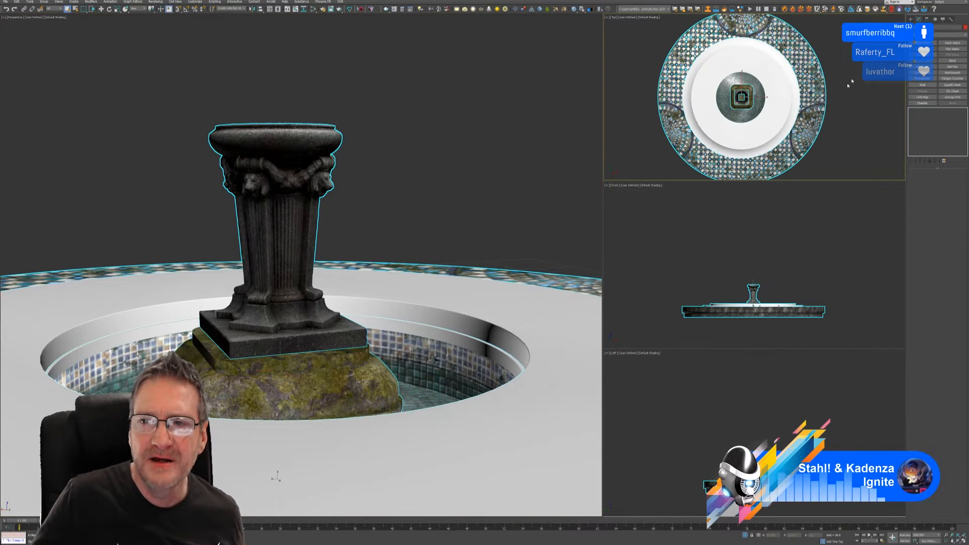
click(858, 71)
middle_drag(855, 72, 849, 77)
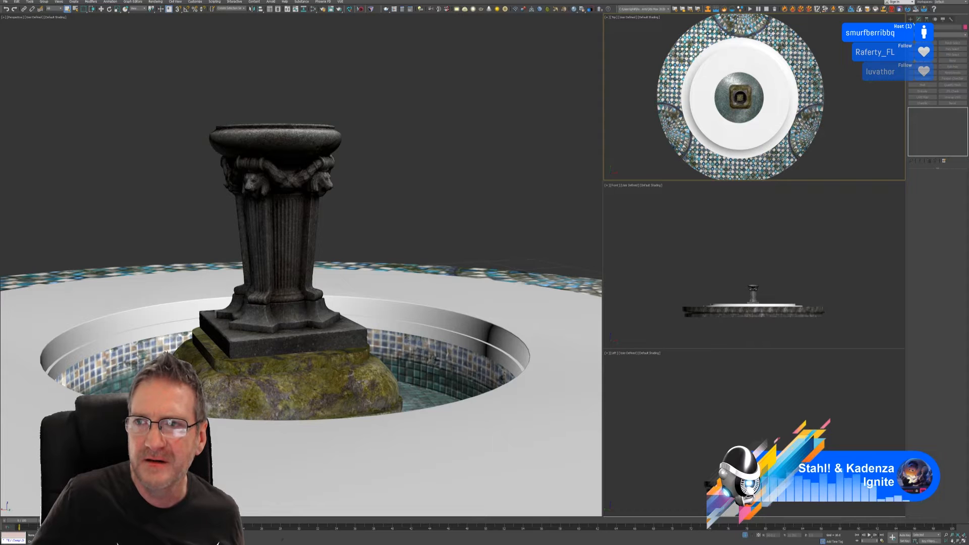
click(911, 20)
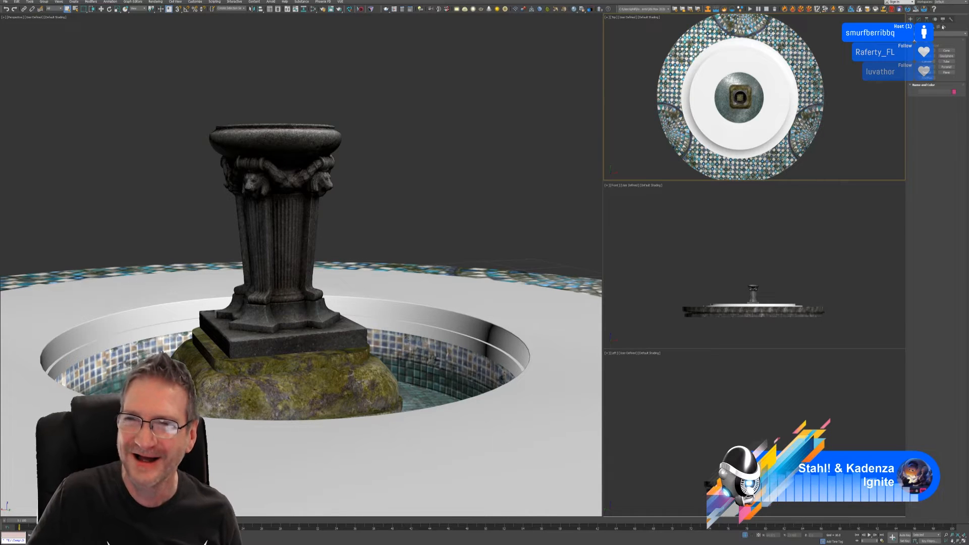
click(946, 72)
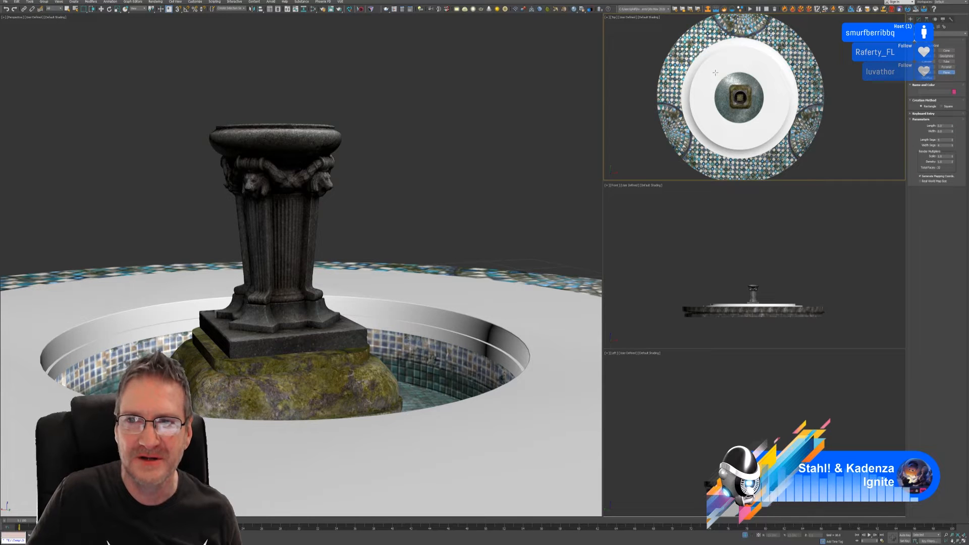
drag(706, 64, 773, 135)
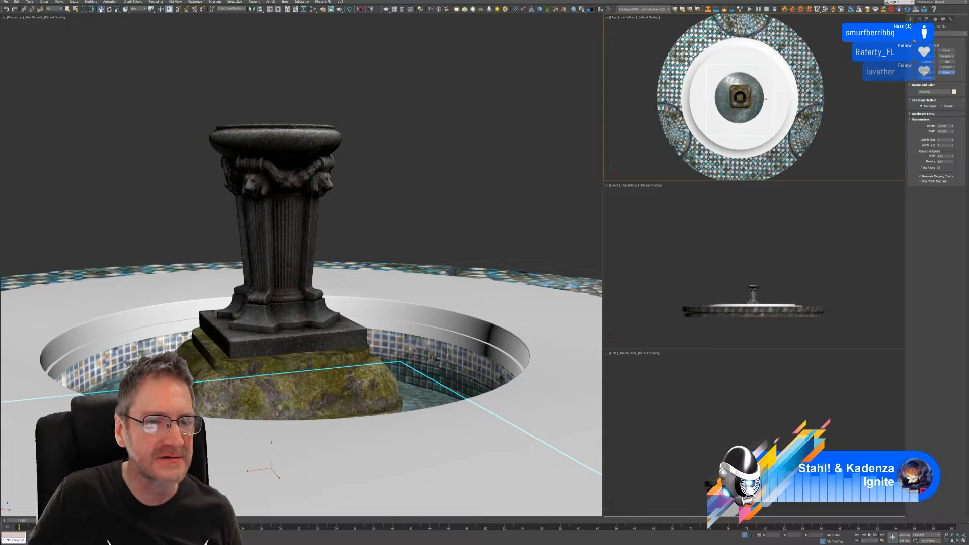
- Raise the plane vertically to act as a water surface inside the pool, just below the platform's rim
click(101, 9)
right_click(749, 240)
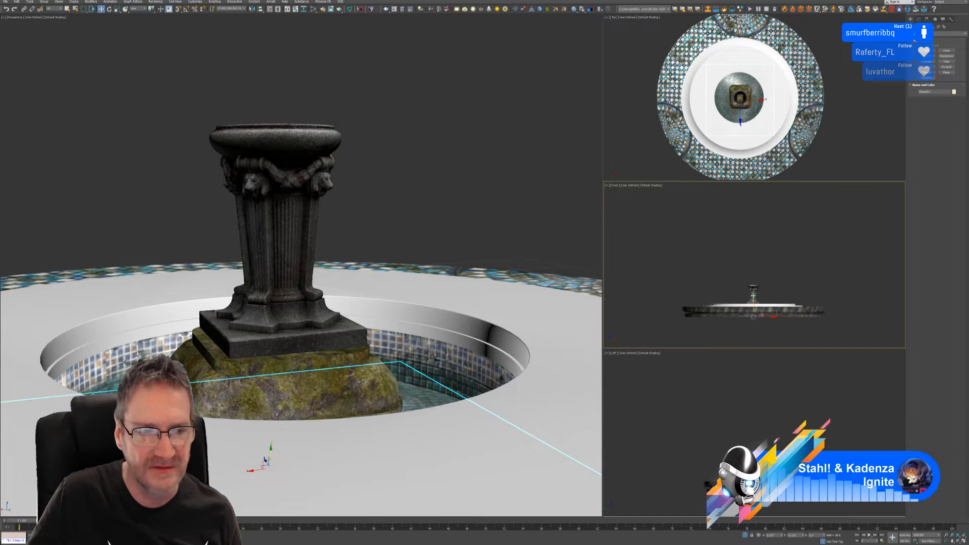
mouse_move(756, 297)
mouse_down()
mouse_move(765, 282)
mouse_move(755, 285)
mouse_up()
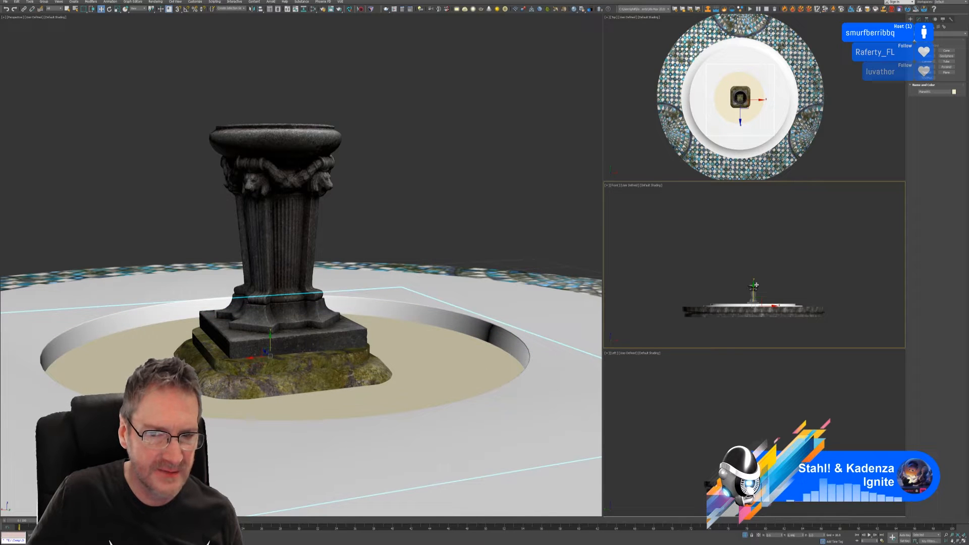
drag(756, 285, 753, 287)
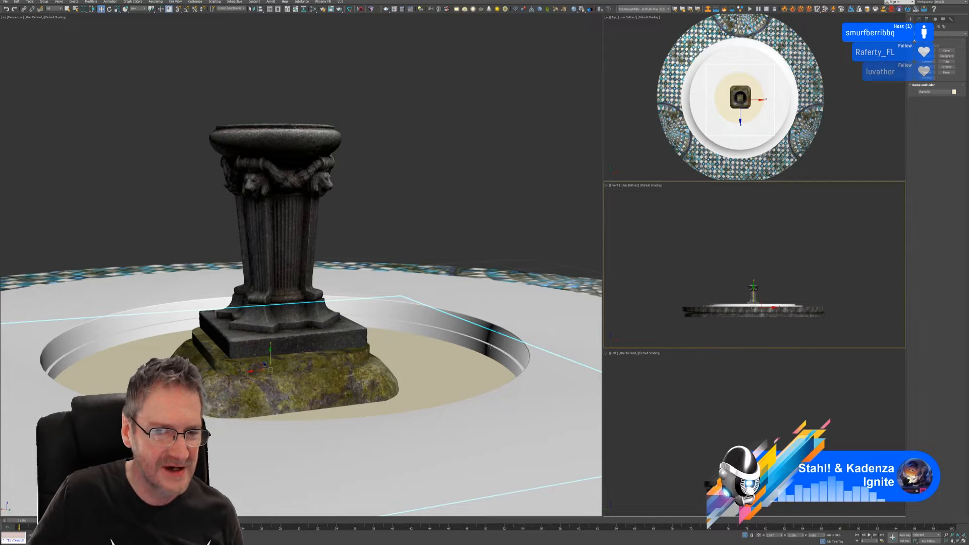
- Try higher and lower water levels with the plane around the pedestal's mossy base, and delete the plane
scroll(450, 394, down, 3)
scroll(461, 426, up, 3)
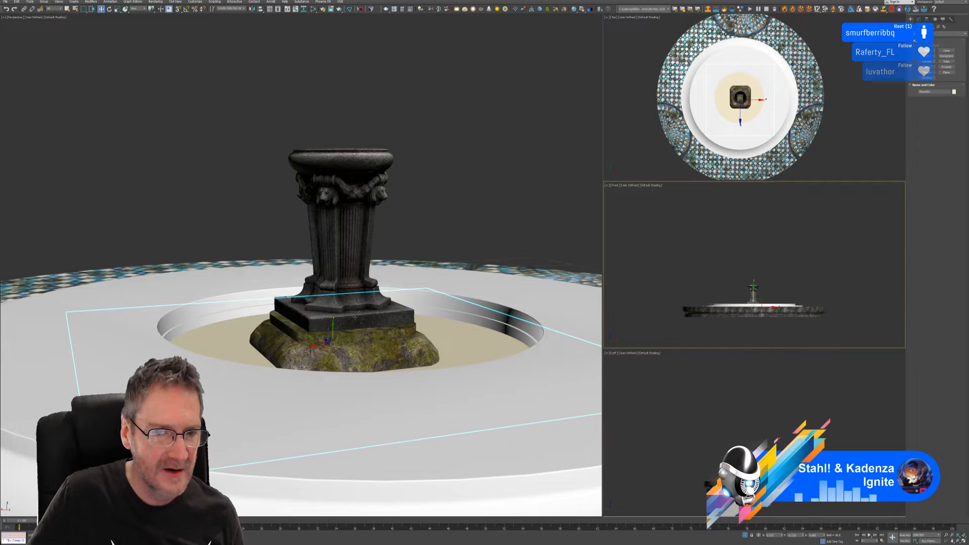
middle_click(334, 329)
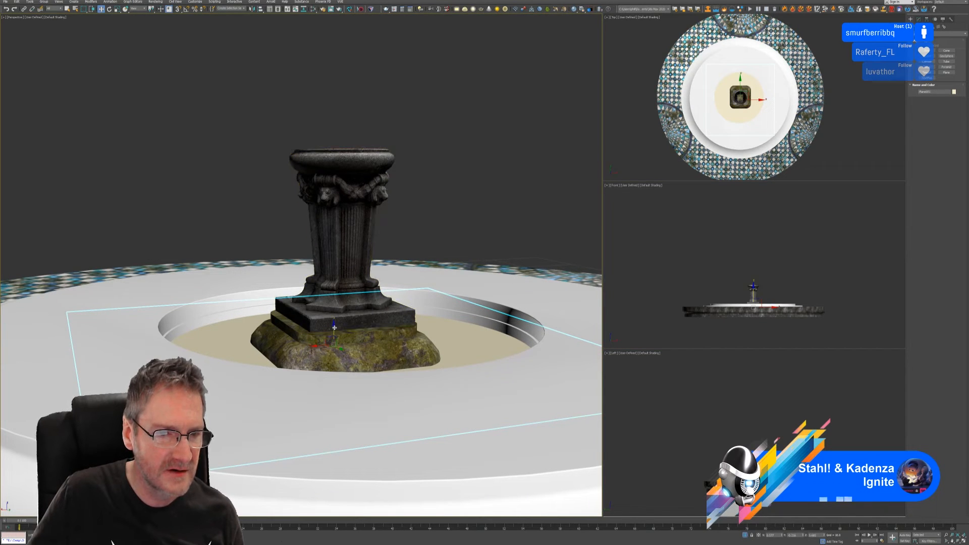
drag(333, 328, 340, 316)
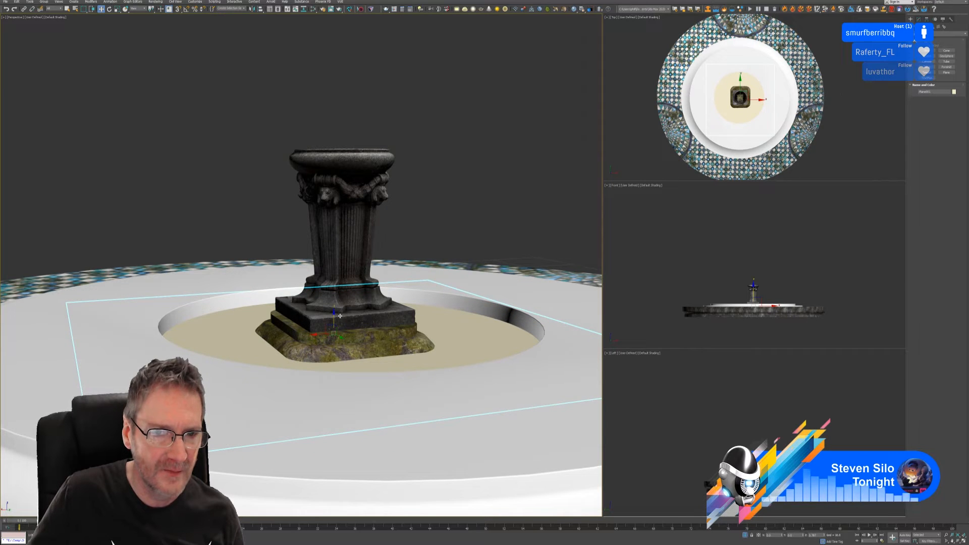
drag(340, 316, 351, 333)
key(Delete)
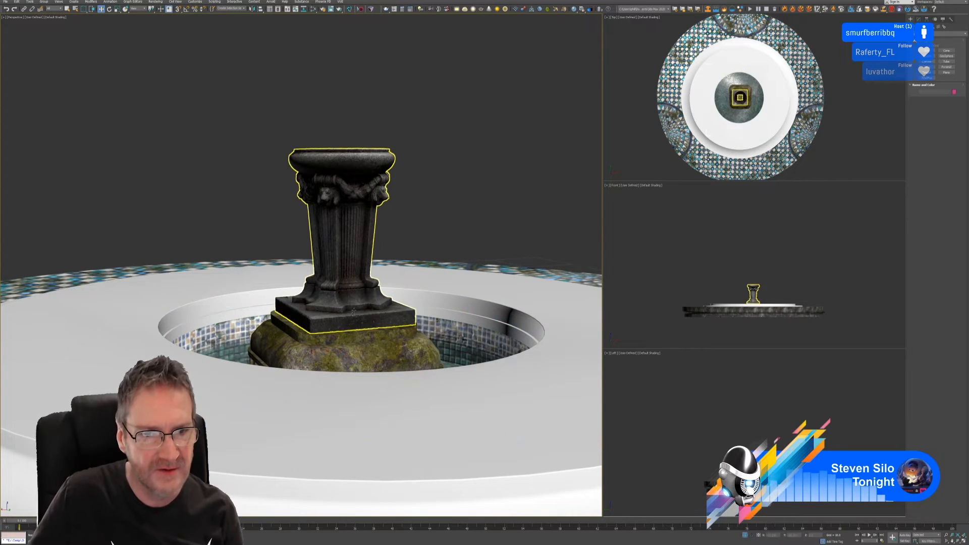
- Select the ring around the pool's inner wall in place of the urn pedestal, and end the isolation
middle_drag(440, 220, 427, 251)
click(341, 287)
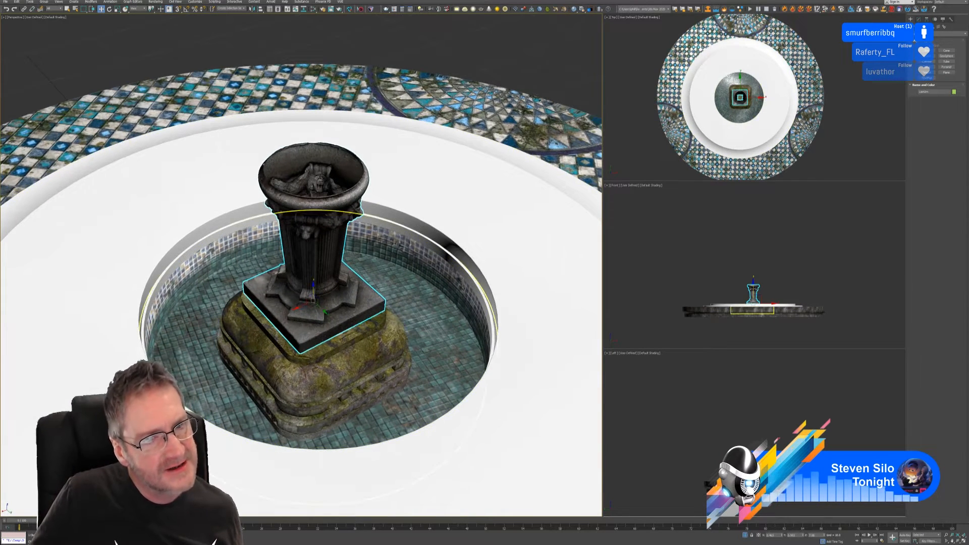
click(215, 237)
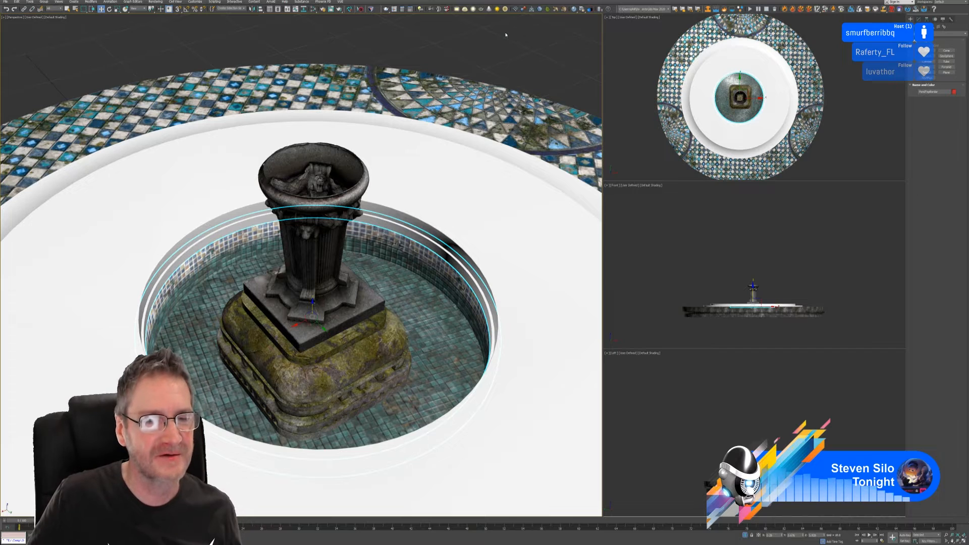
scroll(394, 313, down, 3)
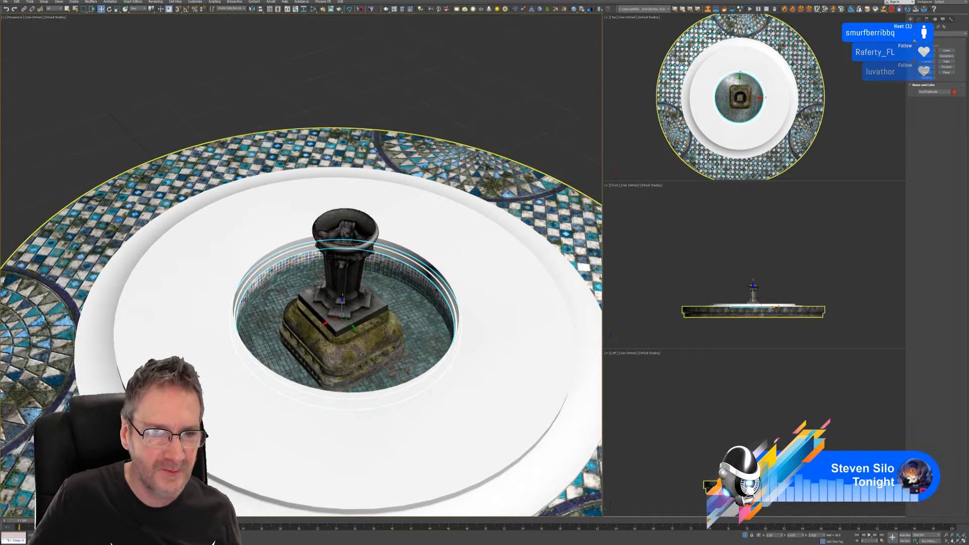
middle_drag(489, 104, 472, 83)
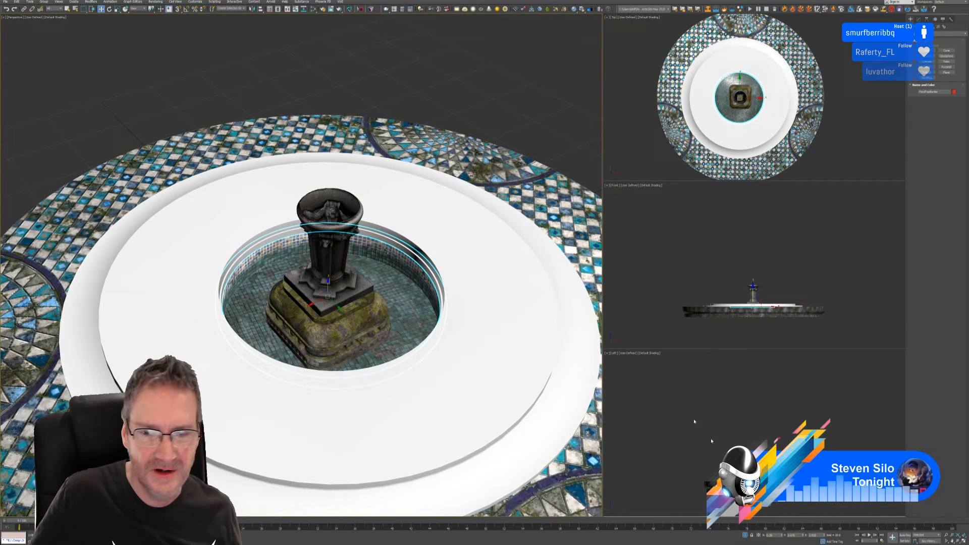
click(746, 534)
- Examine the whole gazebo from a distance and the statue-topped pillars up close, checking how the textured parts look together
scroll(523, 268, down, 5)
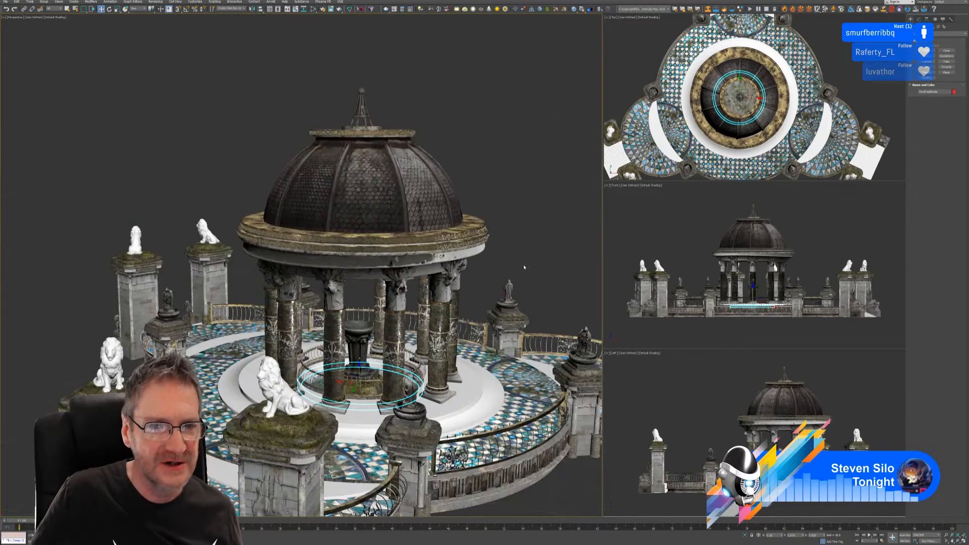
middle_drag(529, 248, 418, 199)
scroll(769, 110, down, 4)
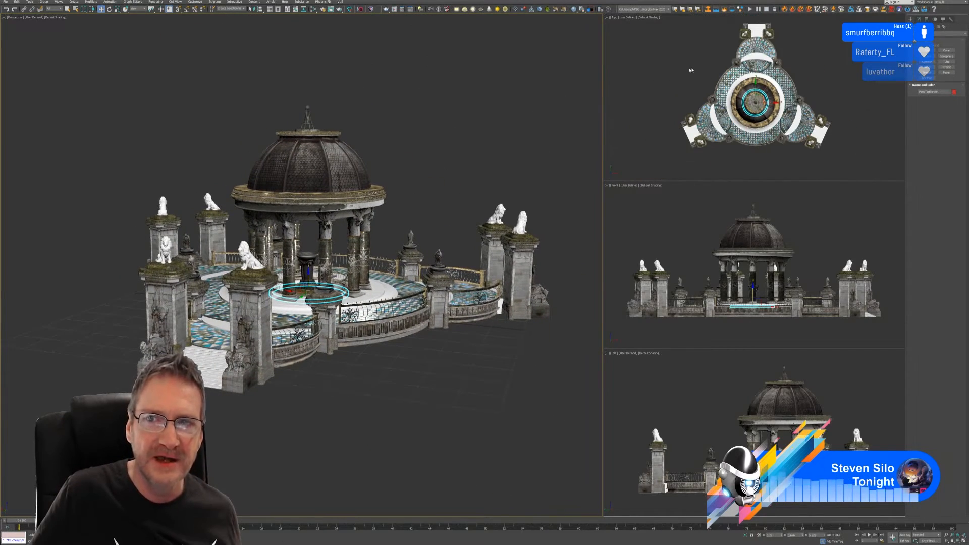
middle_drag(691, 70, 689, 80)
middle_drag(387, 164, 396, 166)
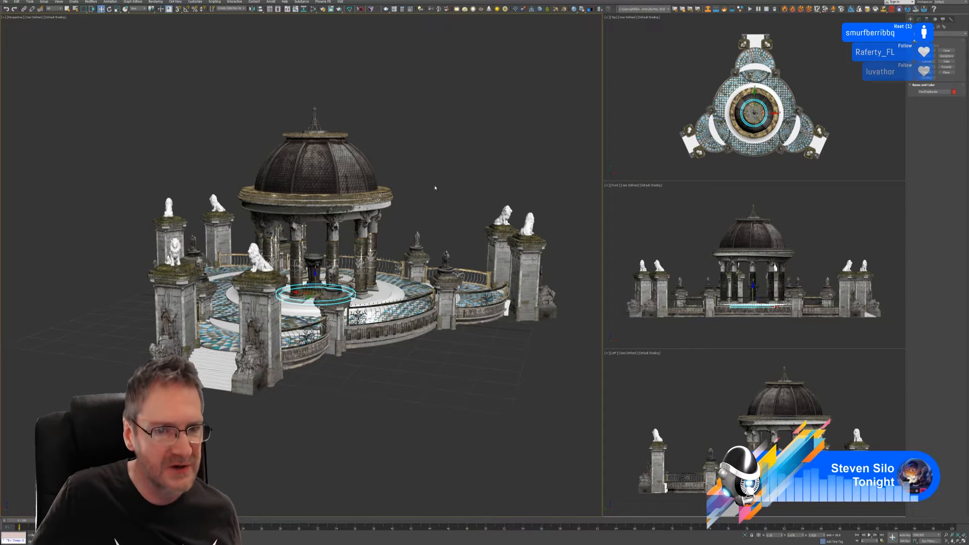
alt+middle_drag(435, 186, 432, 190)
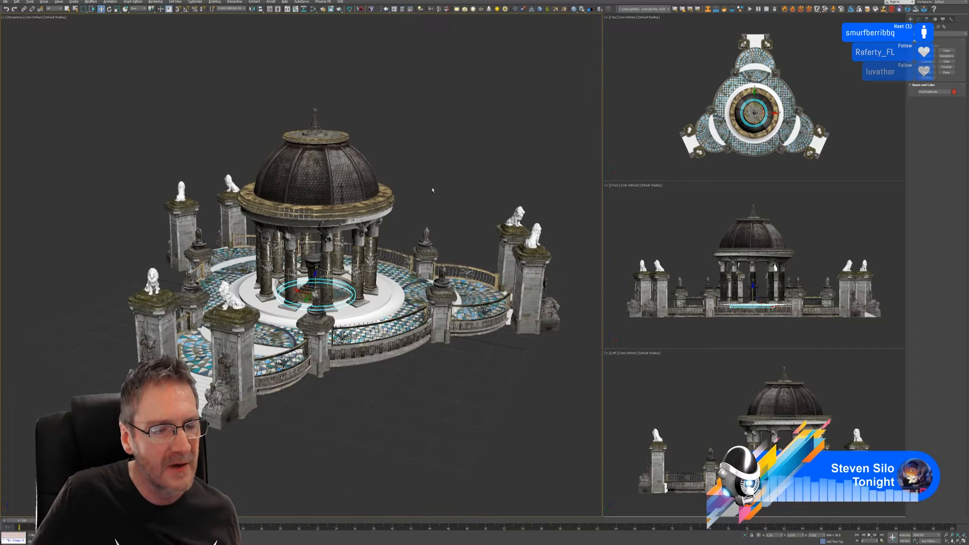
scroll(324, 283, up, 3)
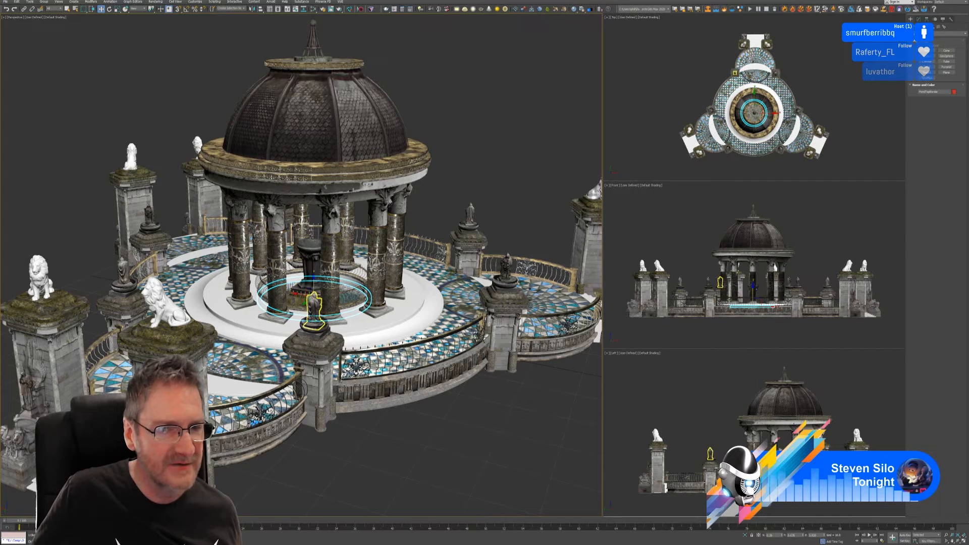
scroll(511, 270, up, 5)
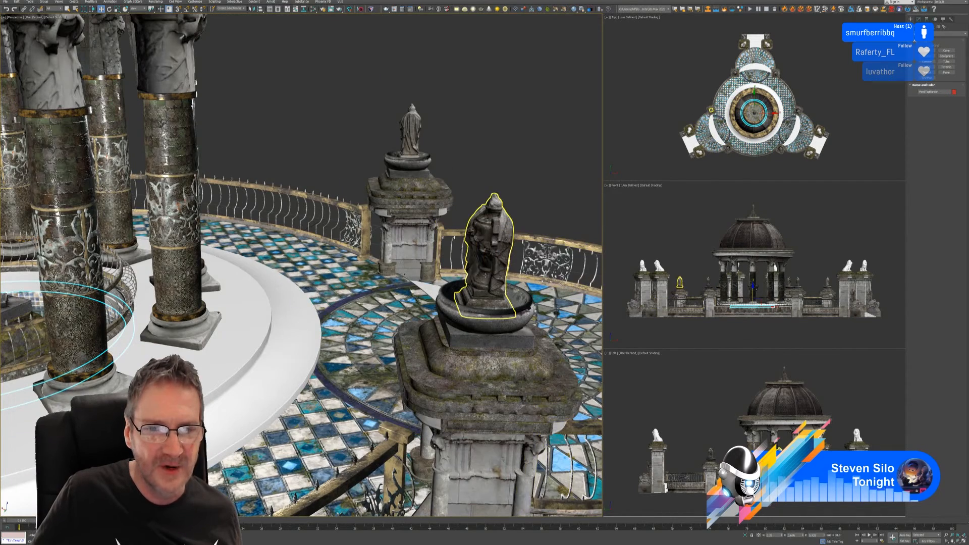
scroll(409, 152, down, 5)
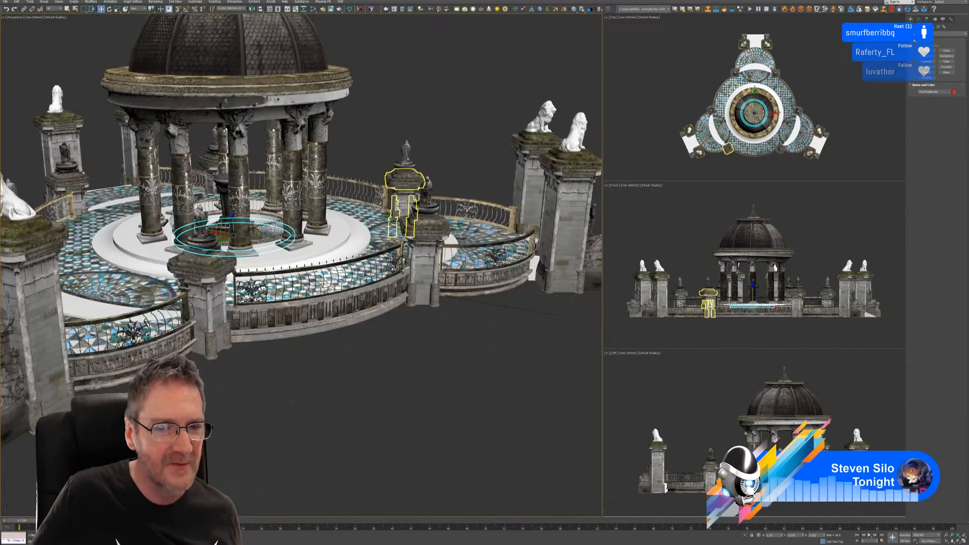
- Examine the untextured central platform and column bases up close and the whole gazebo from a distance
middle_drag(419, 123, 461, 154)
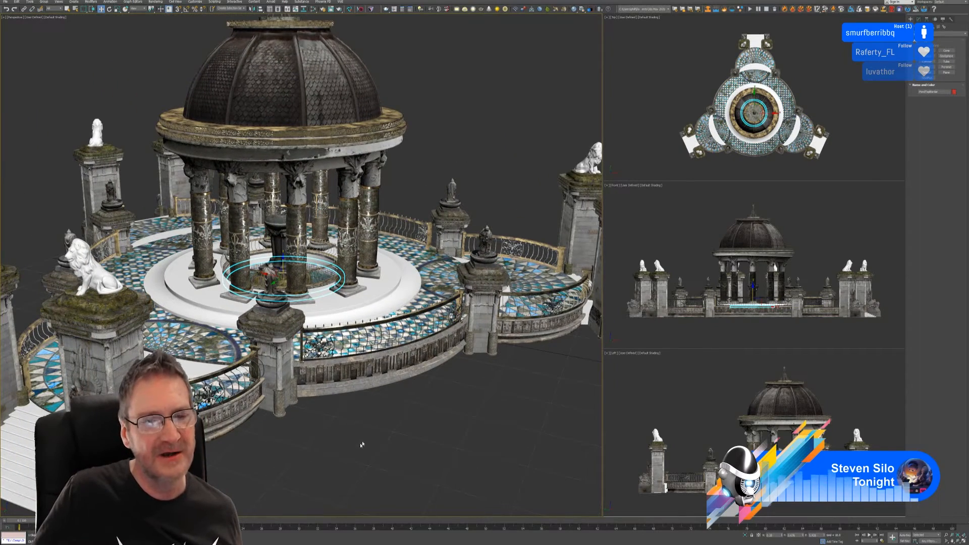
alt+middle_drag(466, 135, 367, 428)
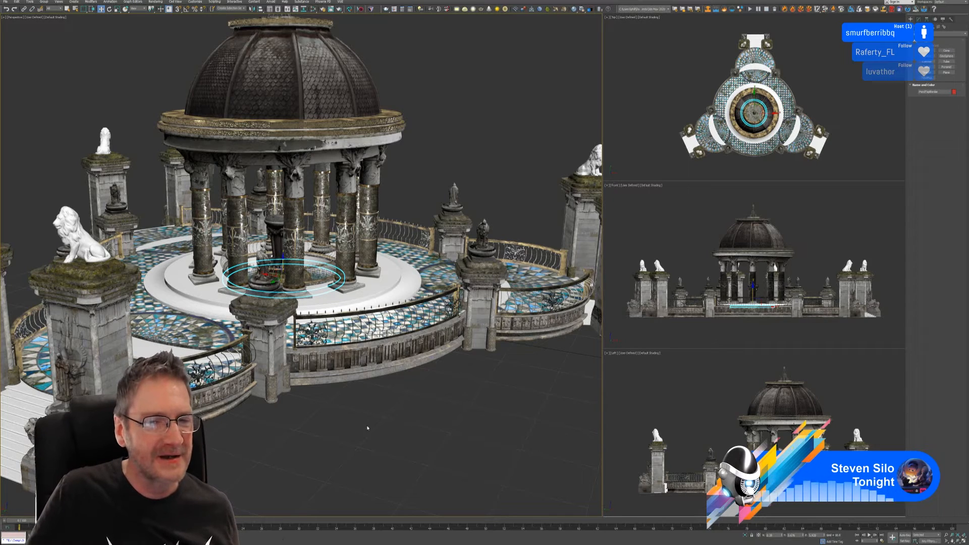
scroll(296, 279, up, 8)
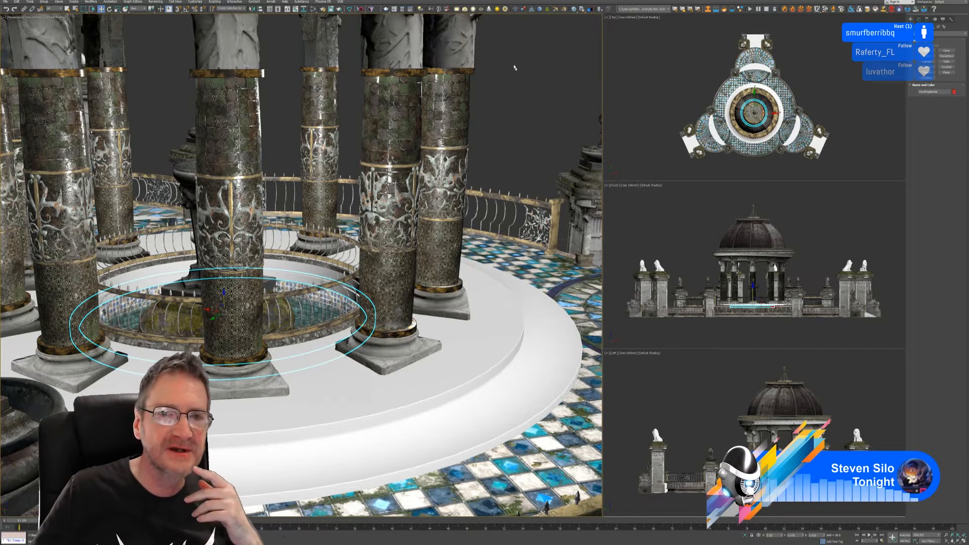
scroll(513, 64, down, 15)
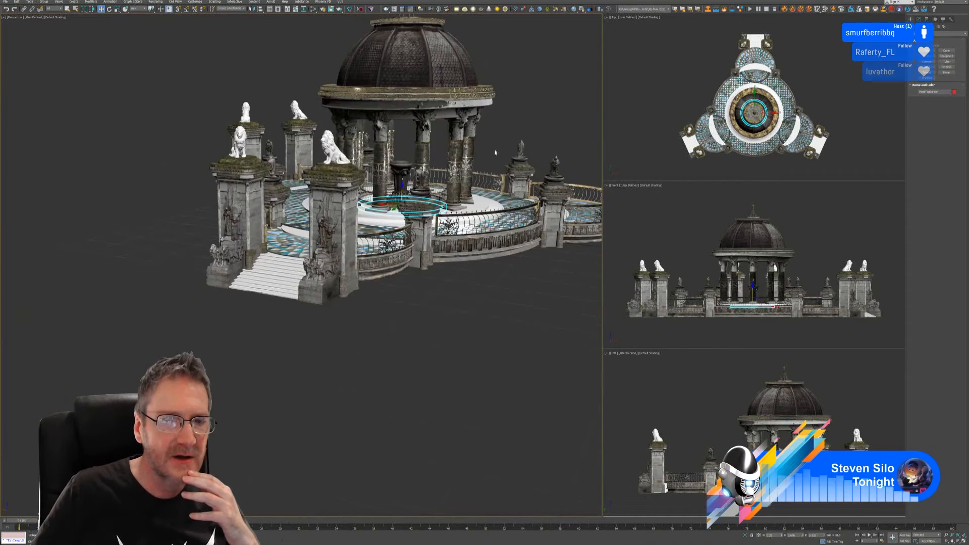
alt+middle_drag(495, 153, 400, 229)
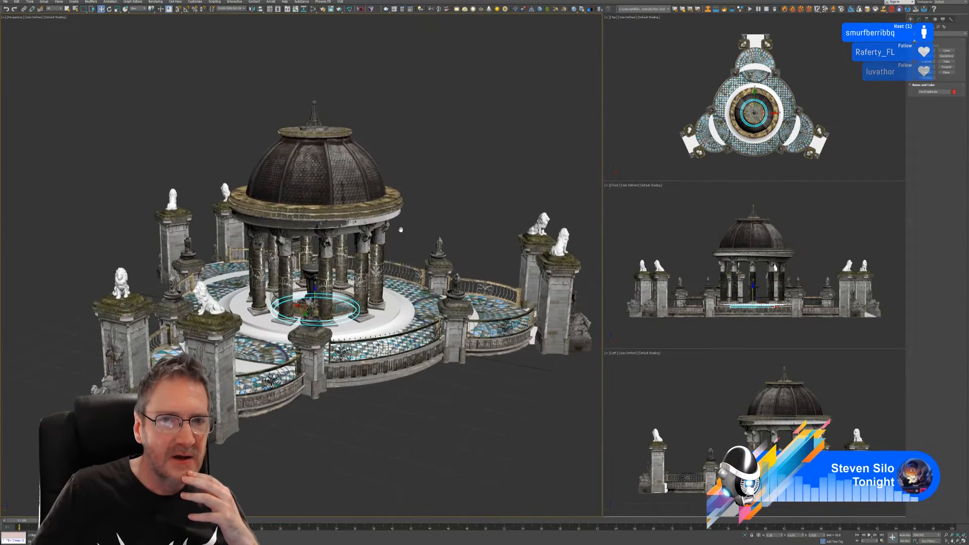
- Send the selected pool ring from 3ds Max to Substance Painter, accepting the FBX export options
click(360, 10)
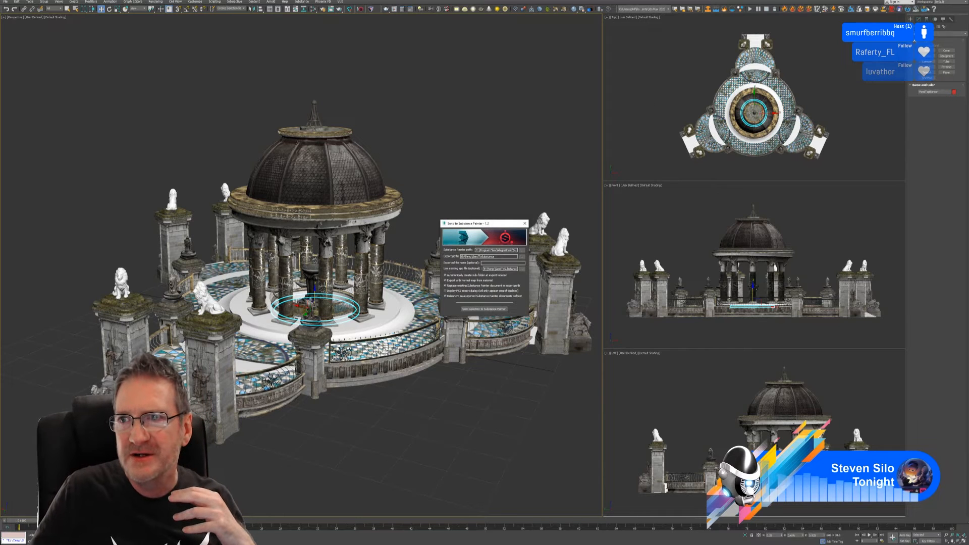
click(919, 19)
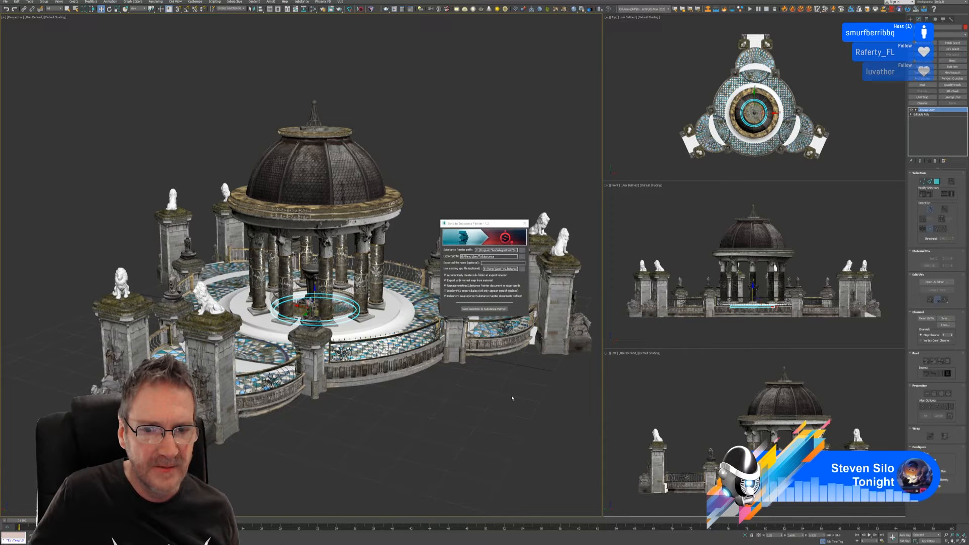
click(483, 309)
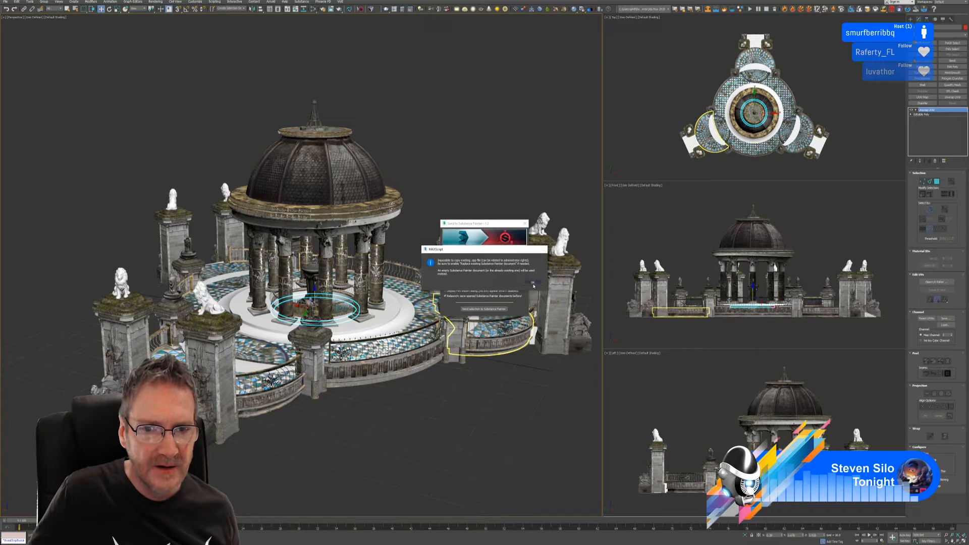
click(533, 282)
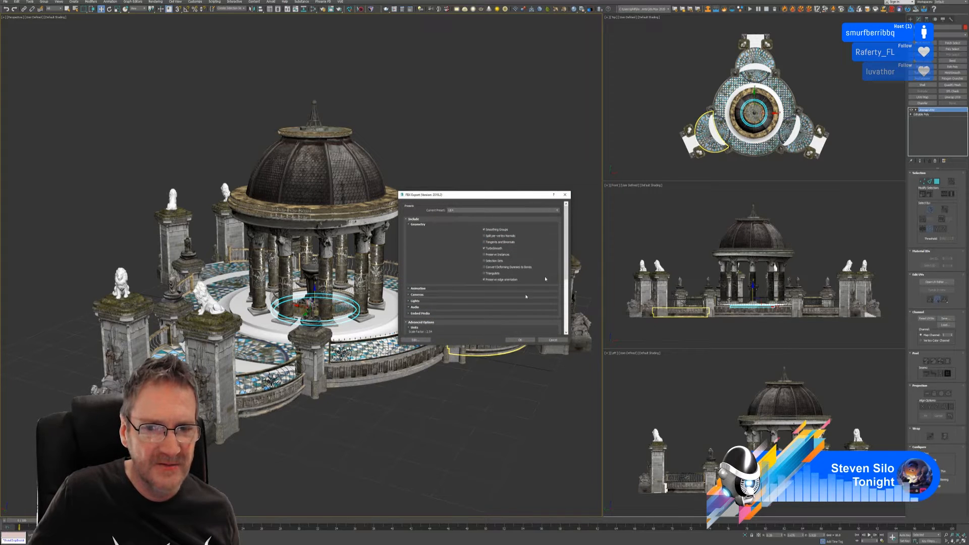
click(553, 339)
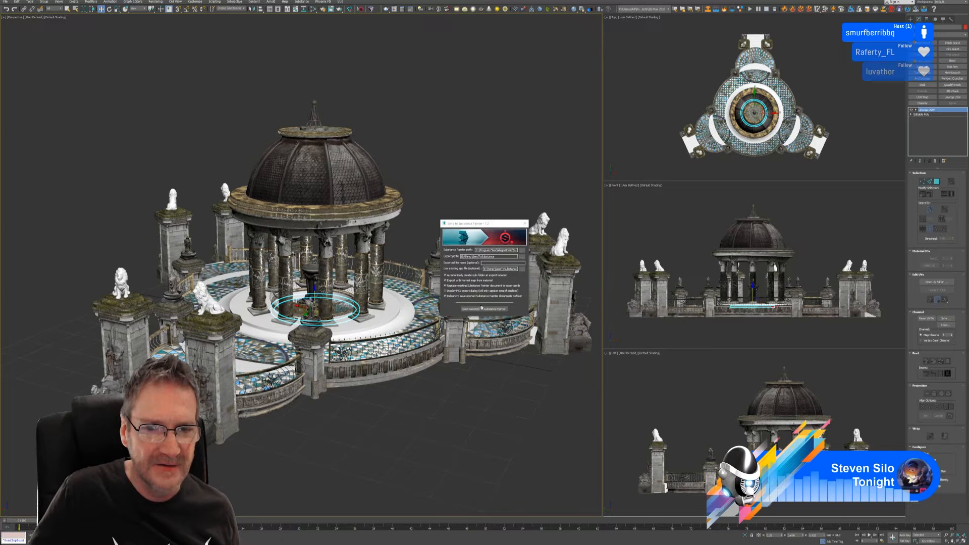
click(482, 308)
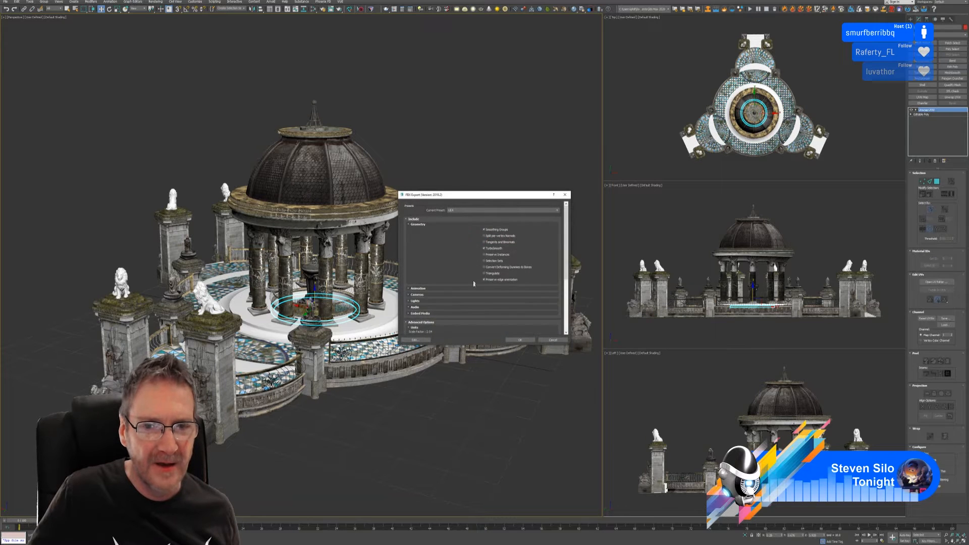
click(519, 339)
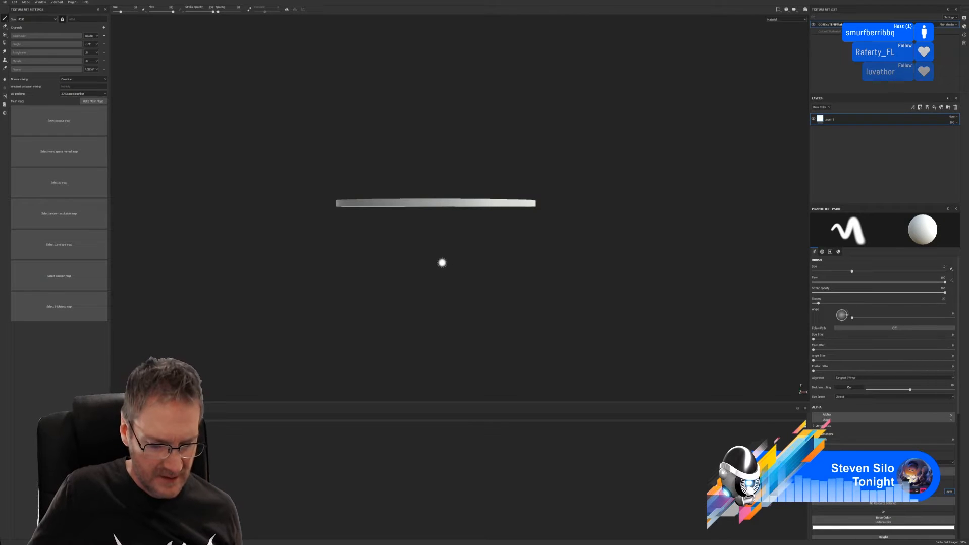
- Bake all the mesh maps for the ring, choosing the output size for the bake
alt+drag(442, 257, 436, 296)
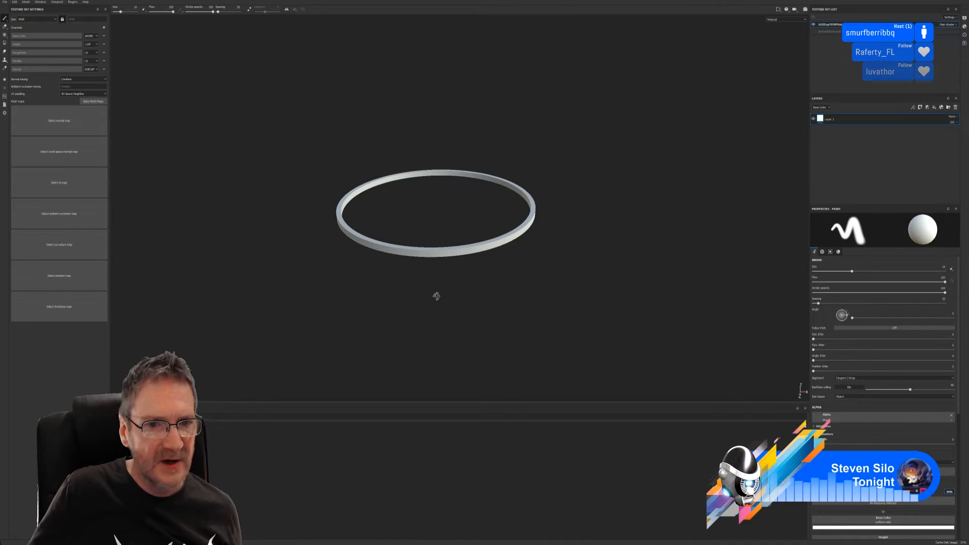
click(92, 100)
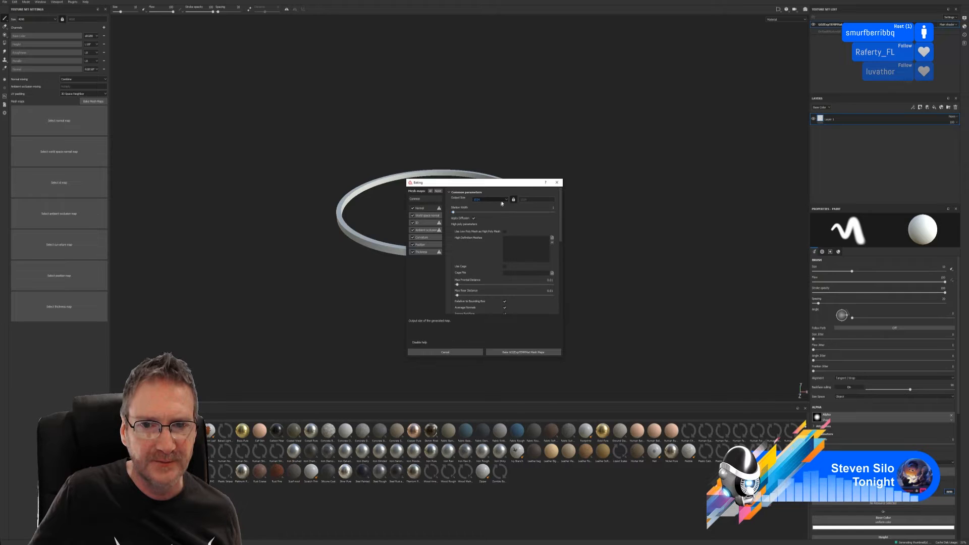
click(489, 200)
click(478, 224)
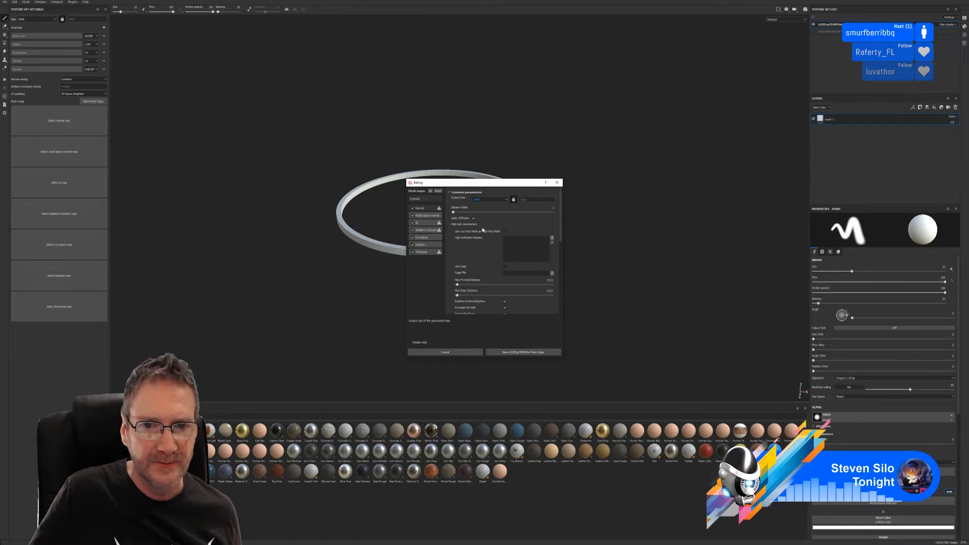
click(518, 353)
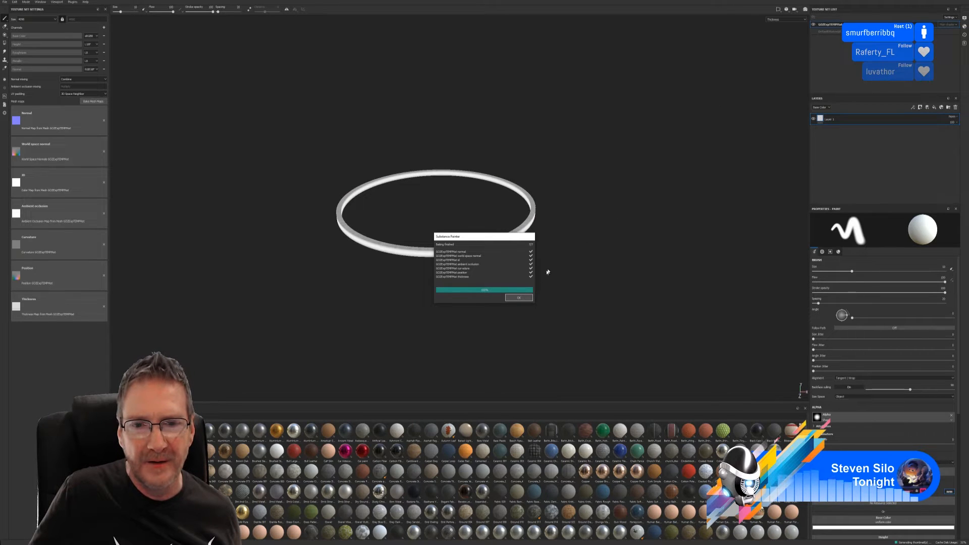
click(514, 297)
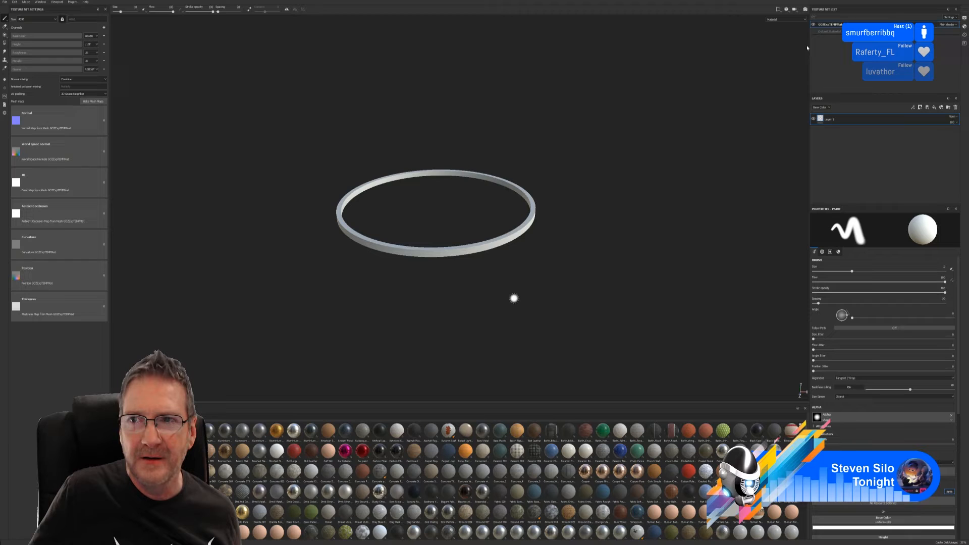
- Rename the ring's texture set to PondTopBorder
double_click(835, 26)
text(PondTopBorder)
key(Return)
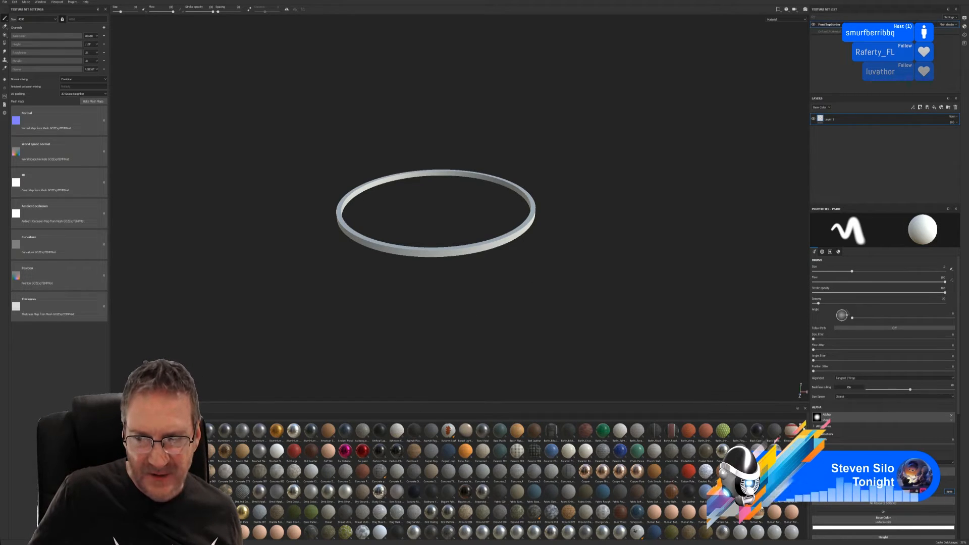
- Enlarge the material thumbnails, look through the materials for a suitable tile, and apply church_tiles to the ring
click(801, 431)
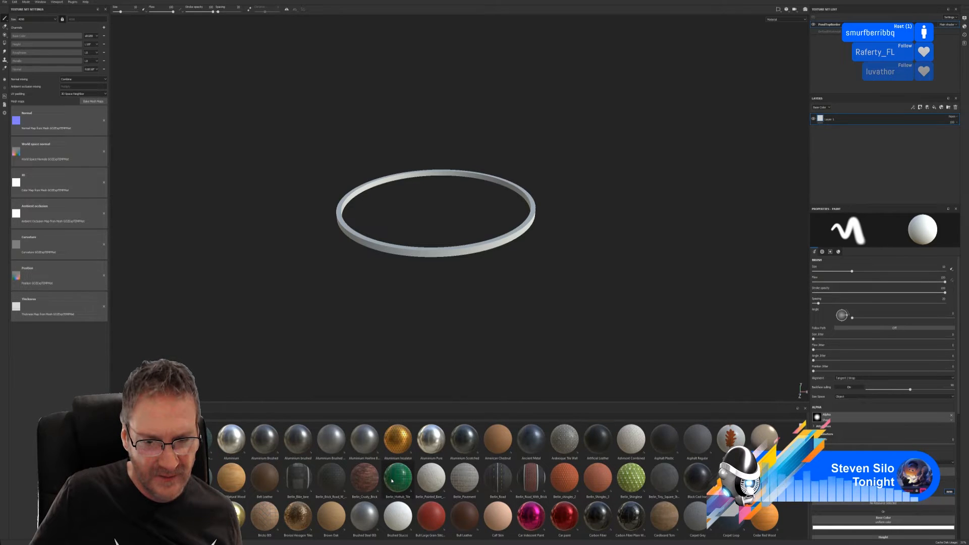
mouse_move(391, 481)
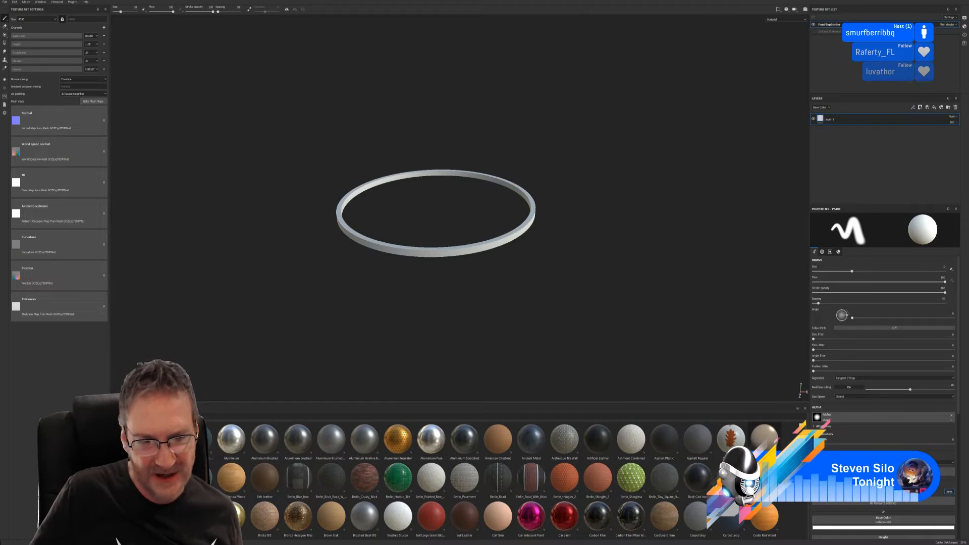
mouse_move(766, 448)
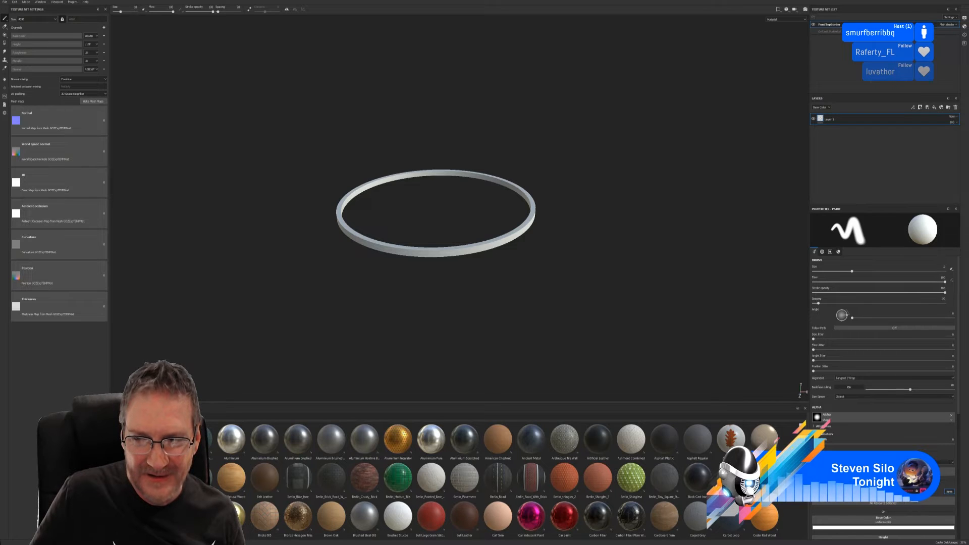
scroll(511, 481, down, 1)
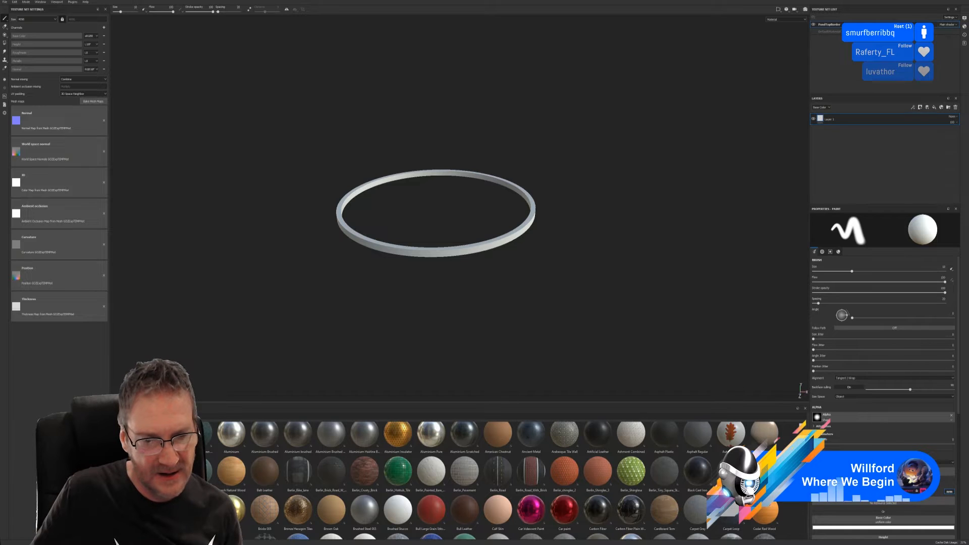
scroll(506, 480, down, 1)
scroll(506, 480, down, 3)
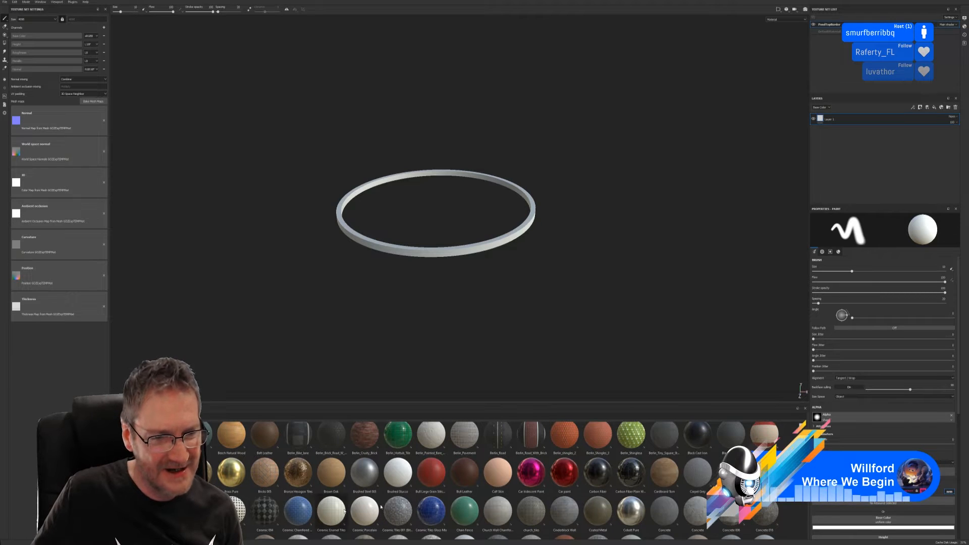
mouse_move(198, 511)
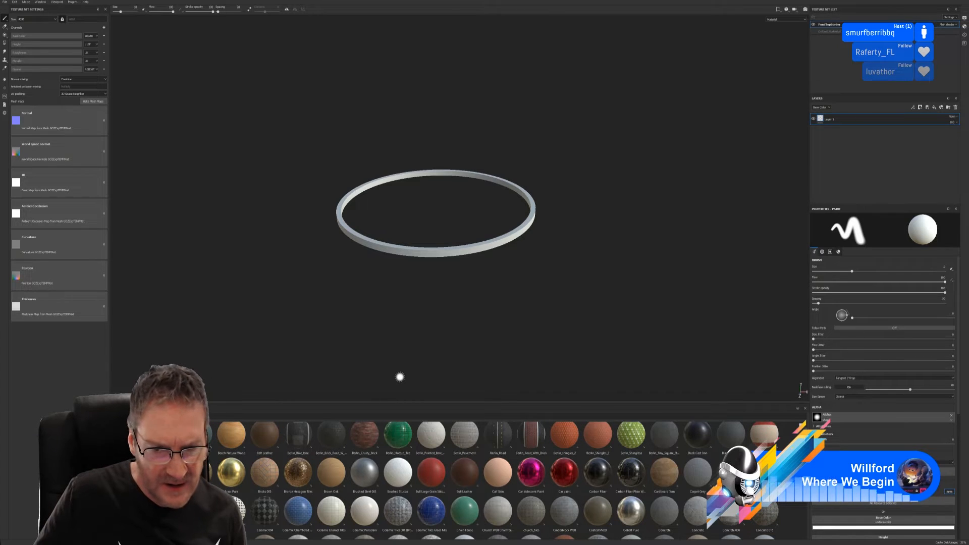
mouse_move(403, 514)
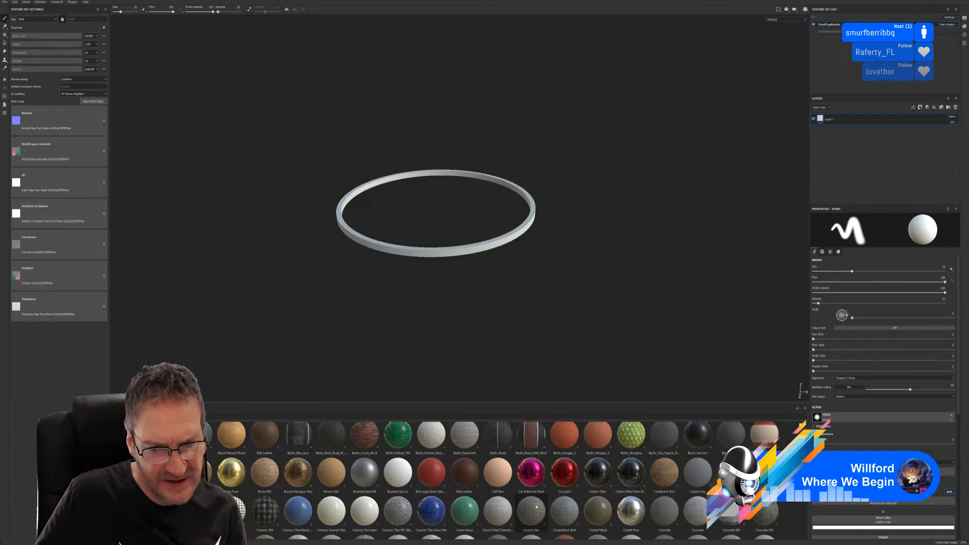
mouse_move(536, 506)
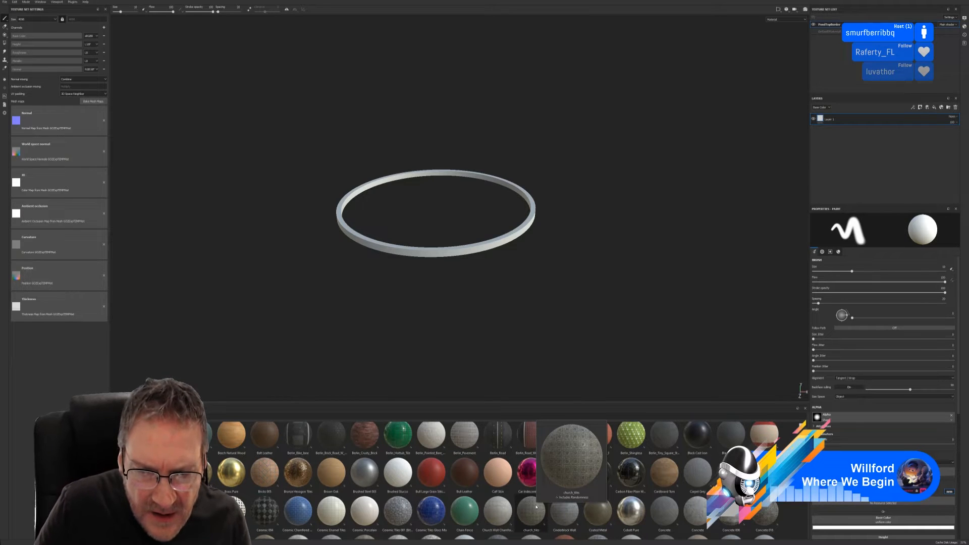
drag(537, 508, 478, 247)
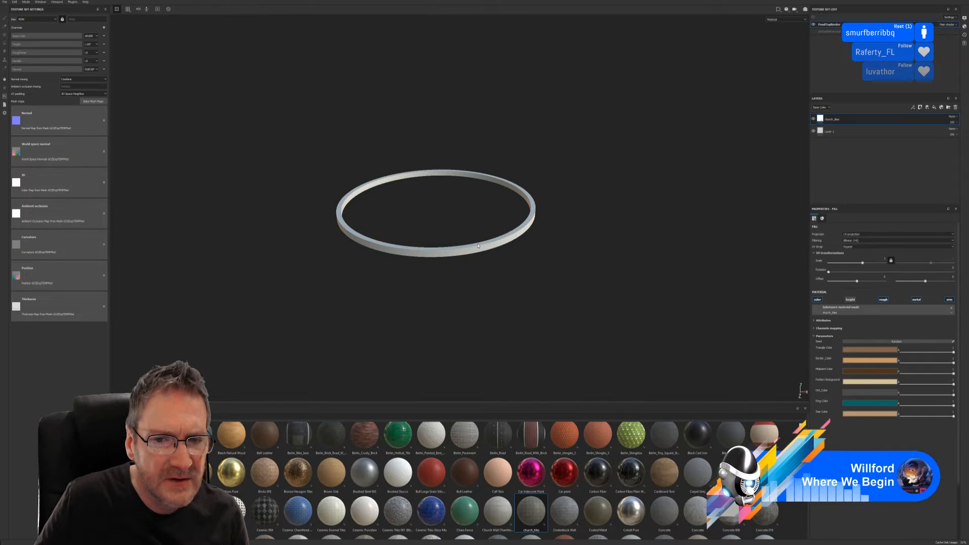
- Try larger and smaller UV scales for the church_tiles fill, checking the pattern on the ring's top and side faces
scroll(477, 248, up, 2)
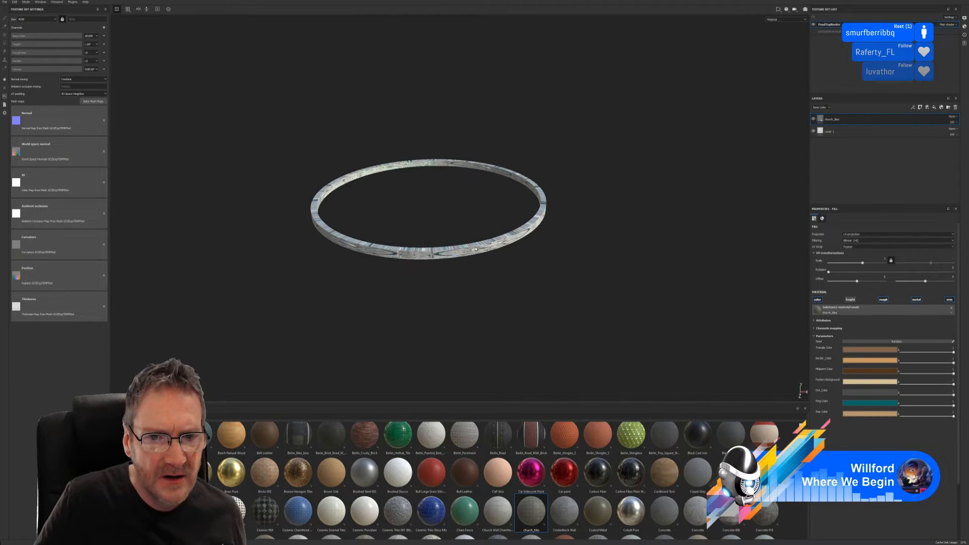
scroll(474, 249, up, 4)
alt+drag(478, 291, 493, 331)
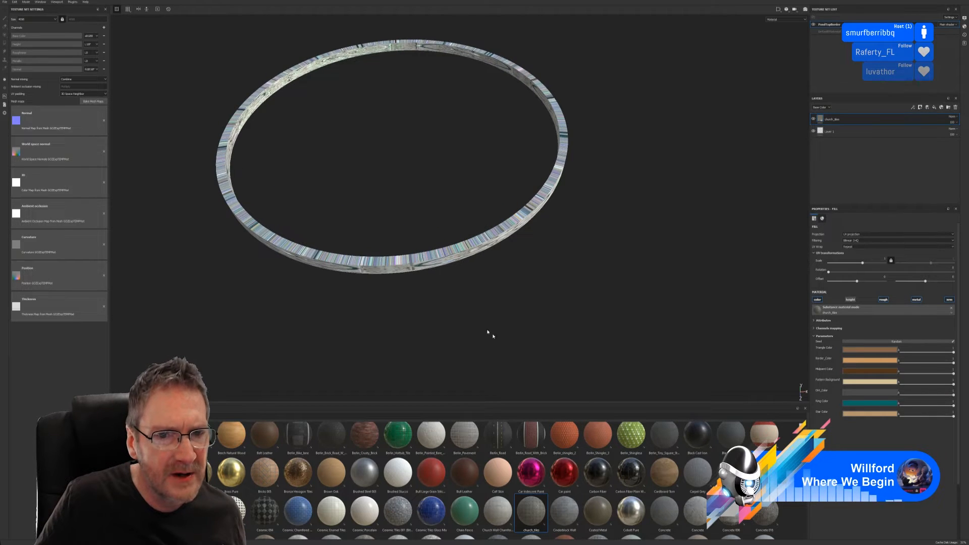
click(436, 257)
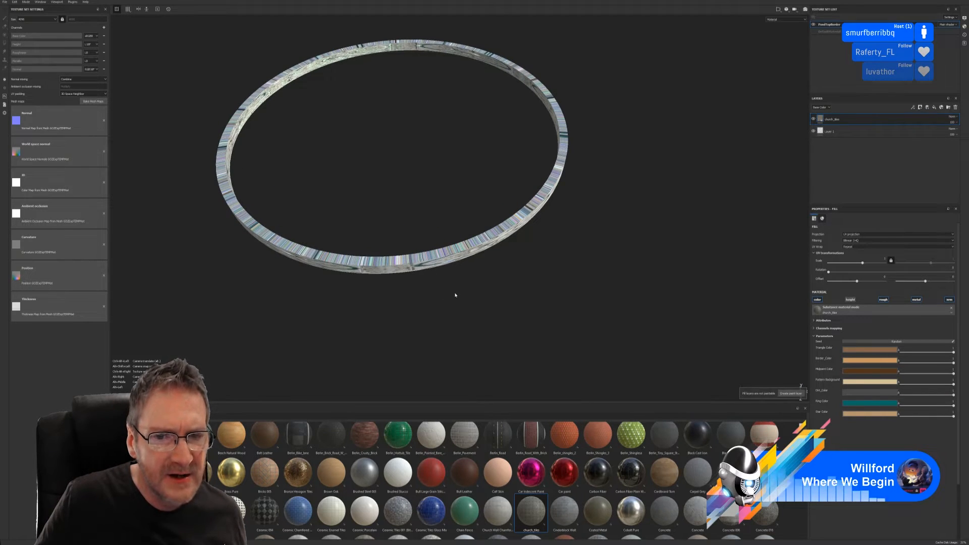
alt+drag(455, 295, 439, 252)
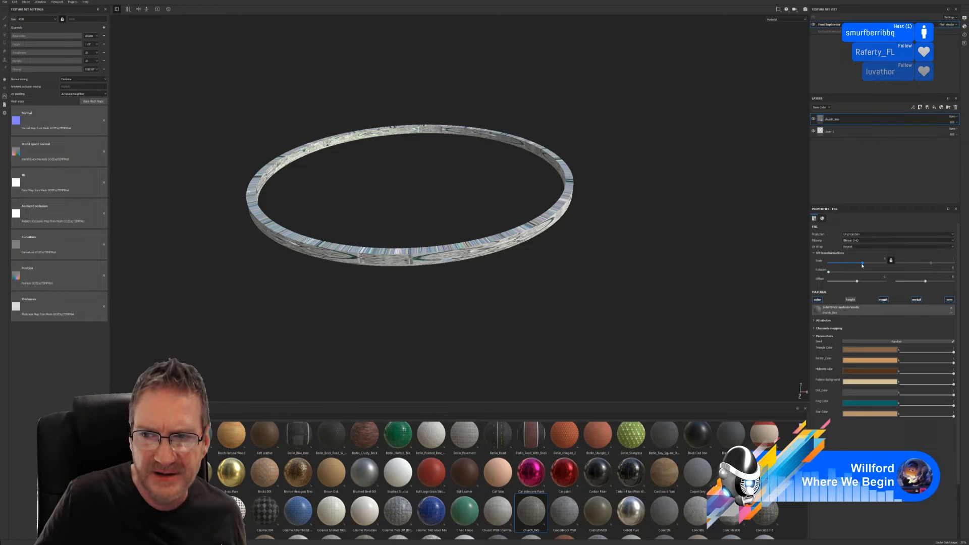
drag(862, 263, 872, 263)
mouse_move(510, 264)
alt+mouse_down()
mouse_move(521, 307)
mouse_move(482, 262)
mouse_move(478, 233)
mouse_move(510, 273)
alt+mouse_up()
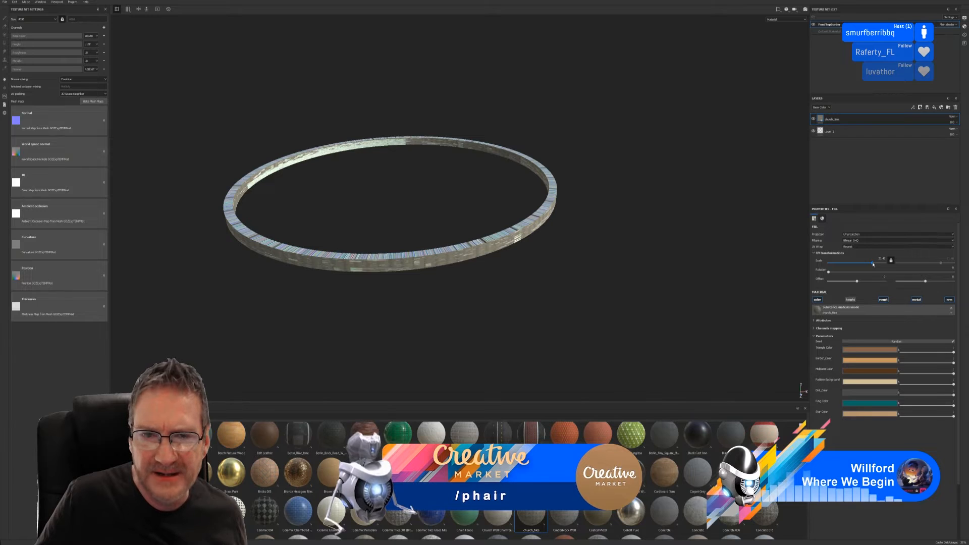
drag(873, 264, 862, 267)
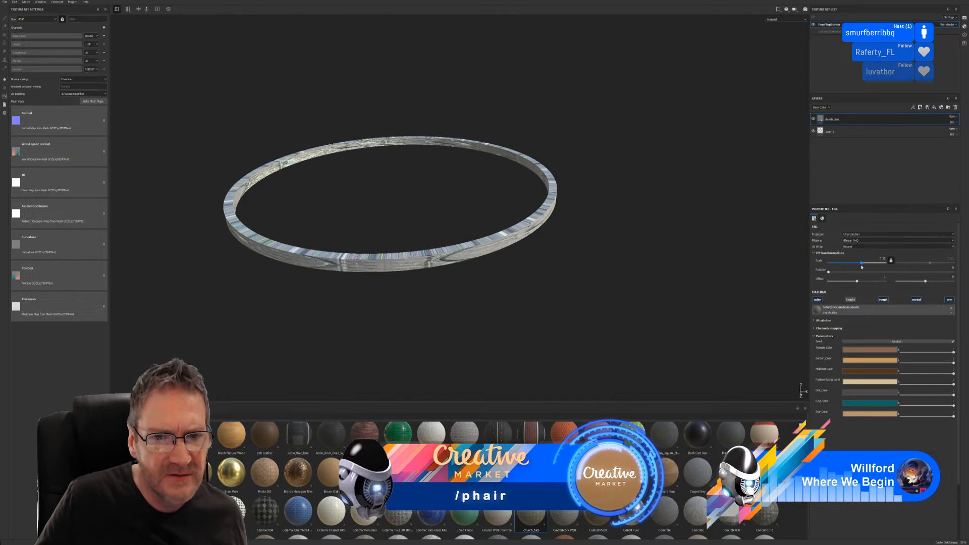
alt+drag(485, 275, 511, 287)
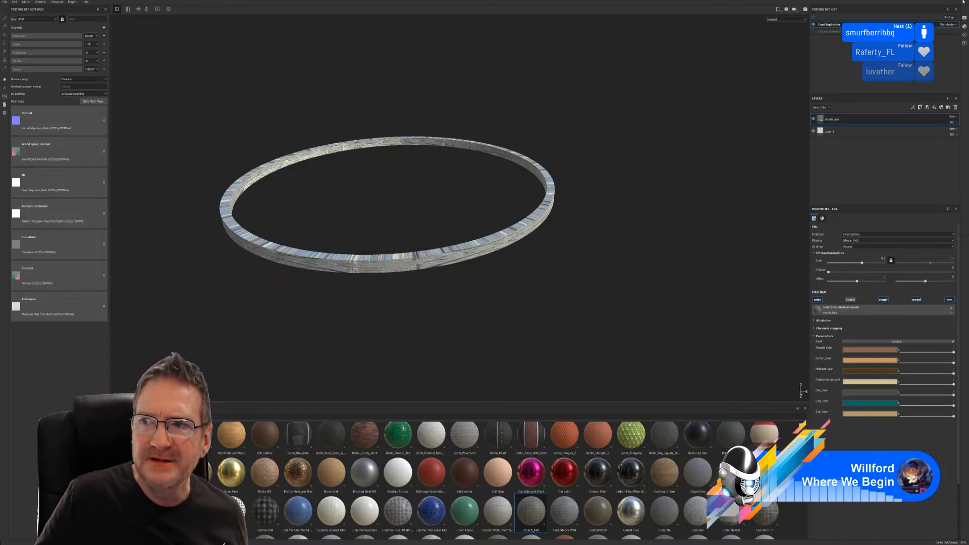
- Close Substance Painter, discarding the ring project's changes, and dismiss the Substance Painter export dialog in 3ds Max
click(962, 1)
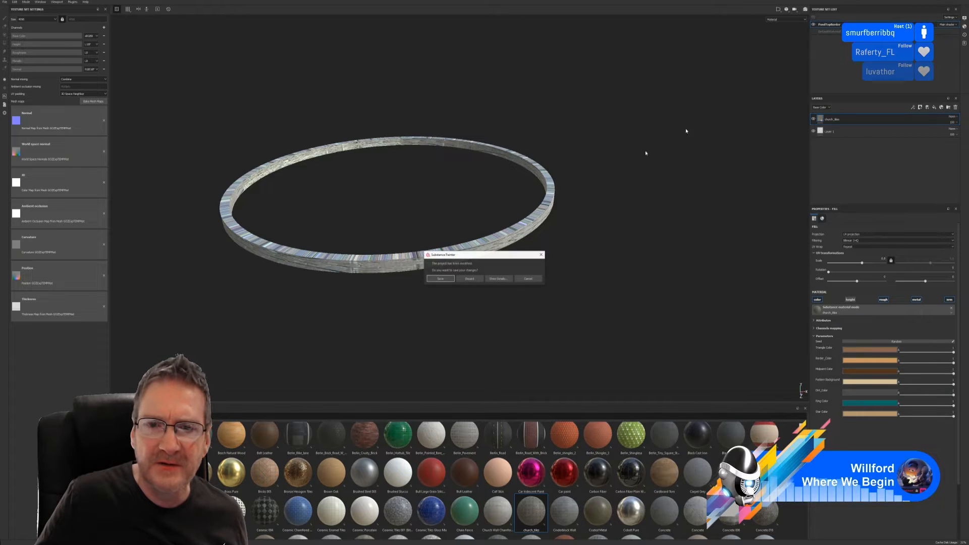
click(473, 278)
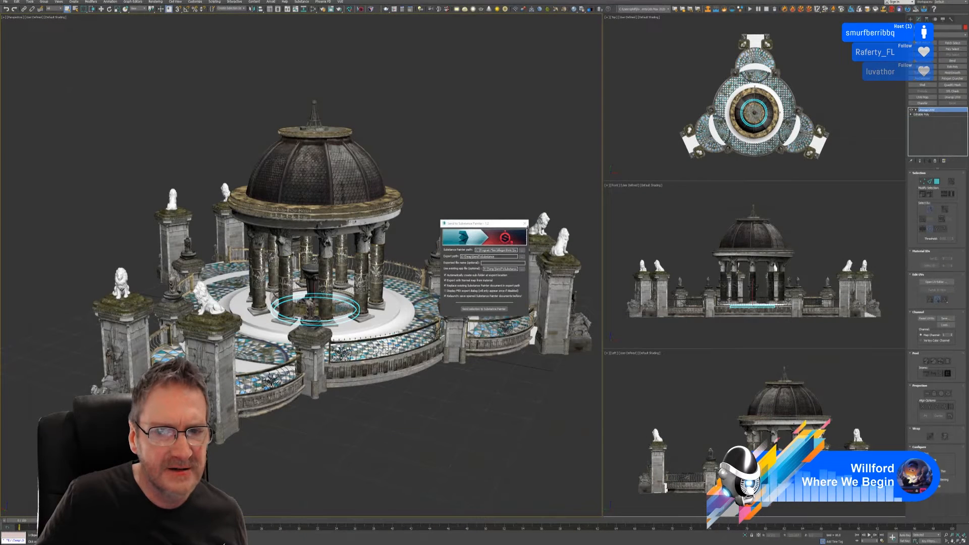
click(525, 224)
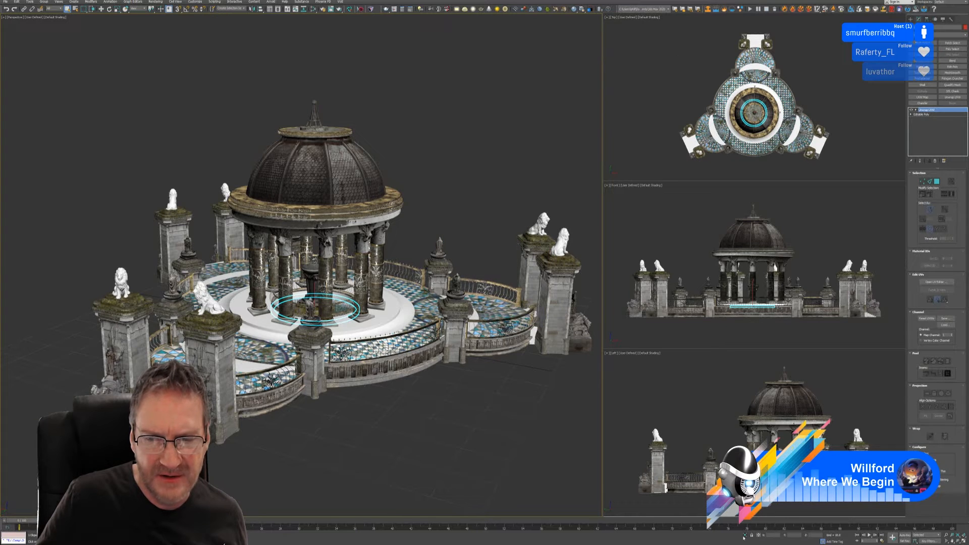
- Isolate the pool's border ring and check its UV layout in the UV editor, selecting all its UV vertices, and leave vertex selection
click(744, 536)
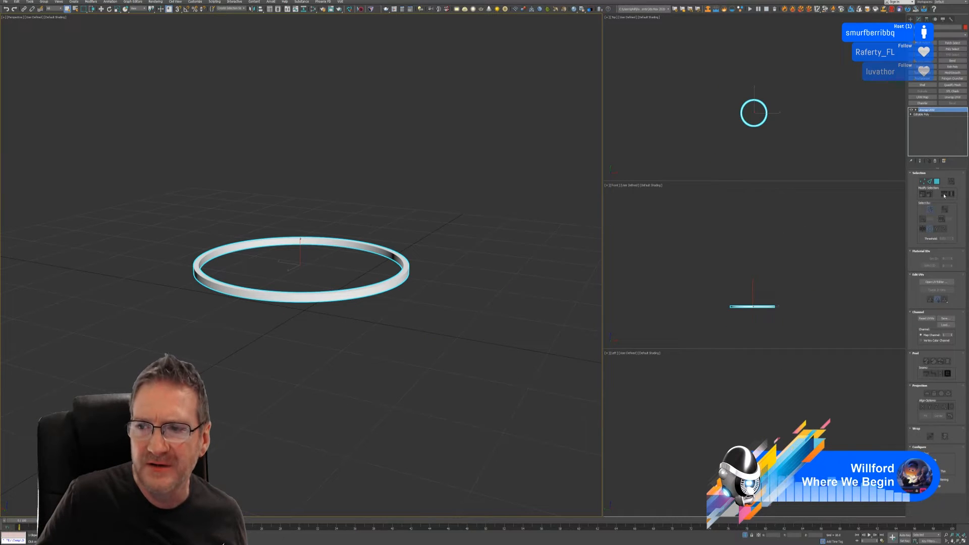
click(936, 281)
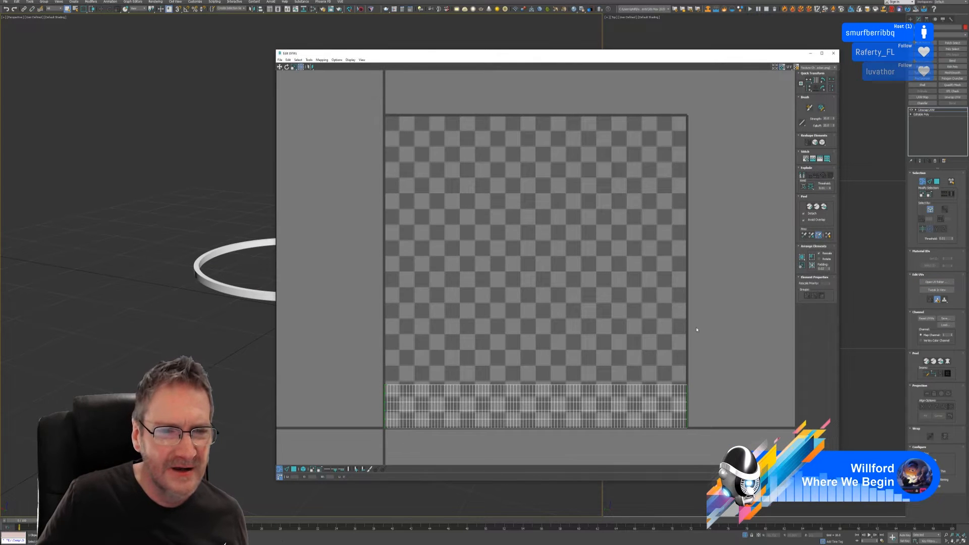
drag(375, 374, 726, 451)
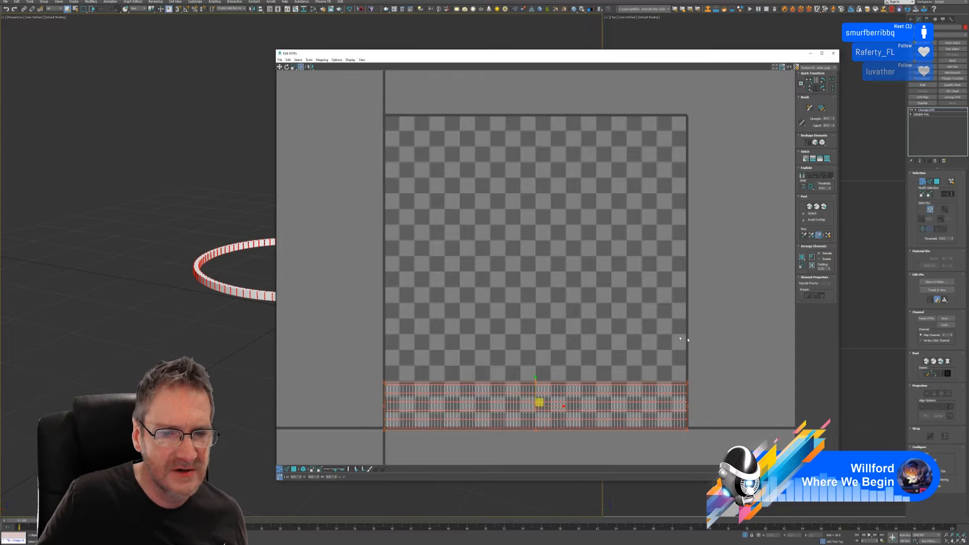
click(833, 53)
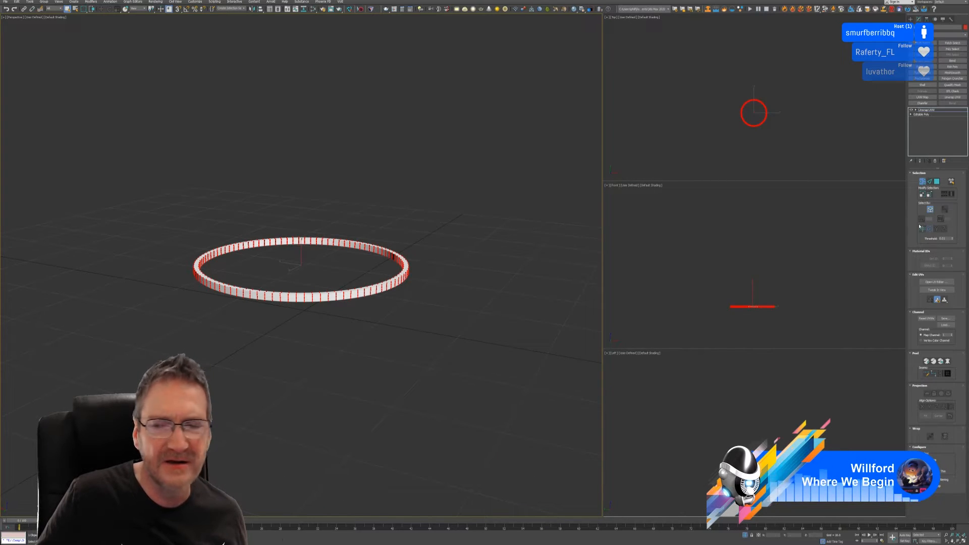
click(923, 182)
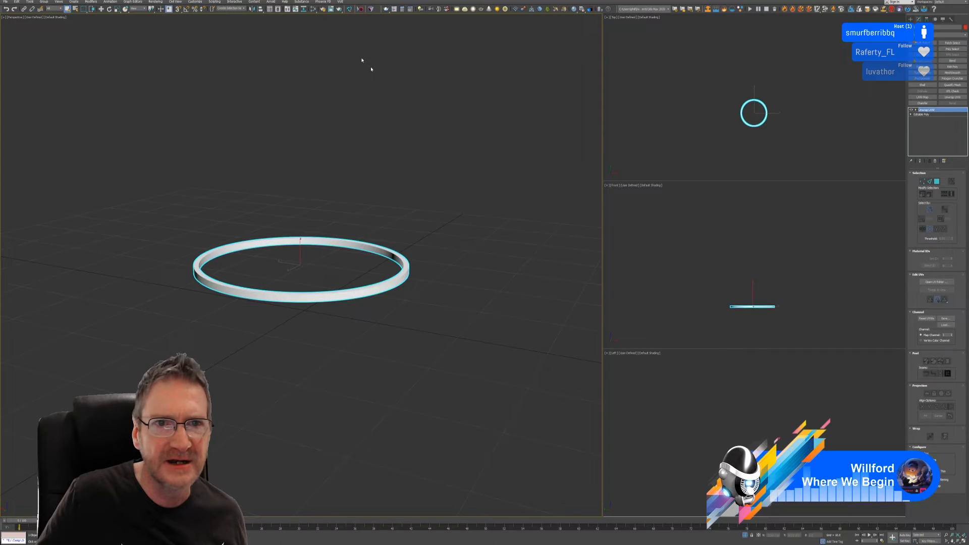
- Open the ring's UV editor and select all of its polygons in polygon mode
click(348, 9)
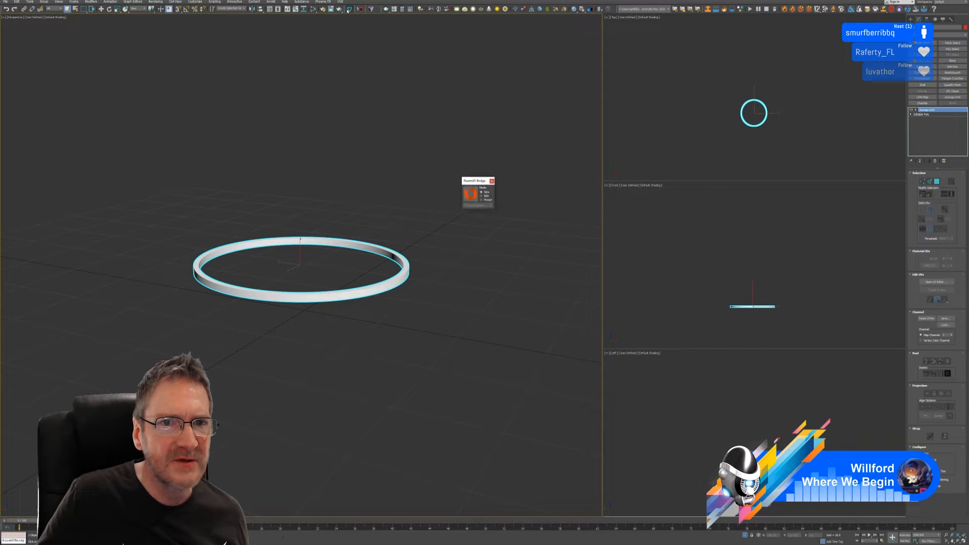
click(492, 181)
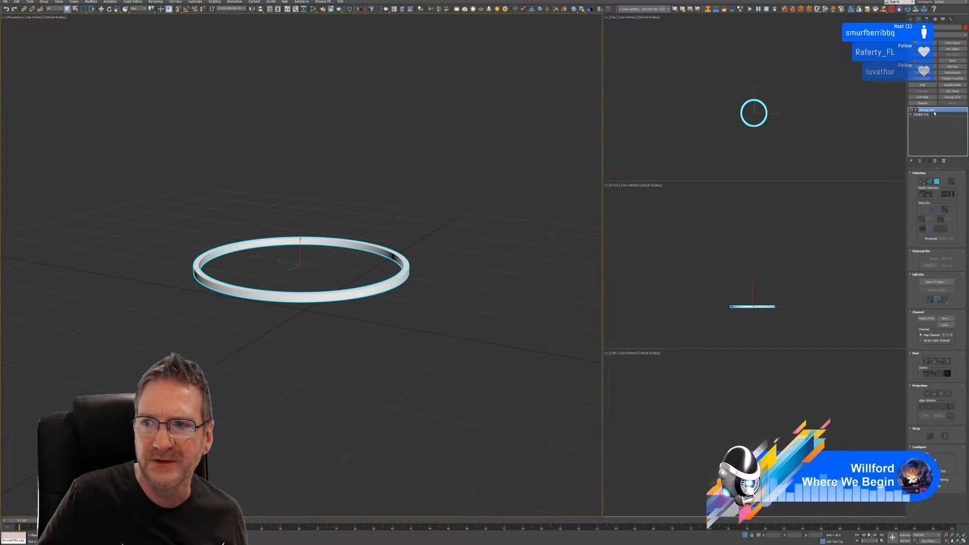
click(936, 281)
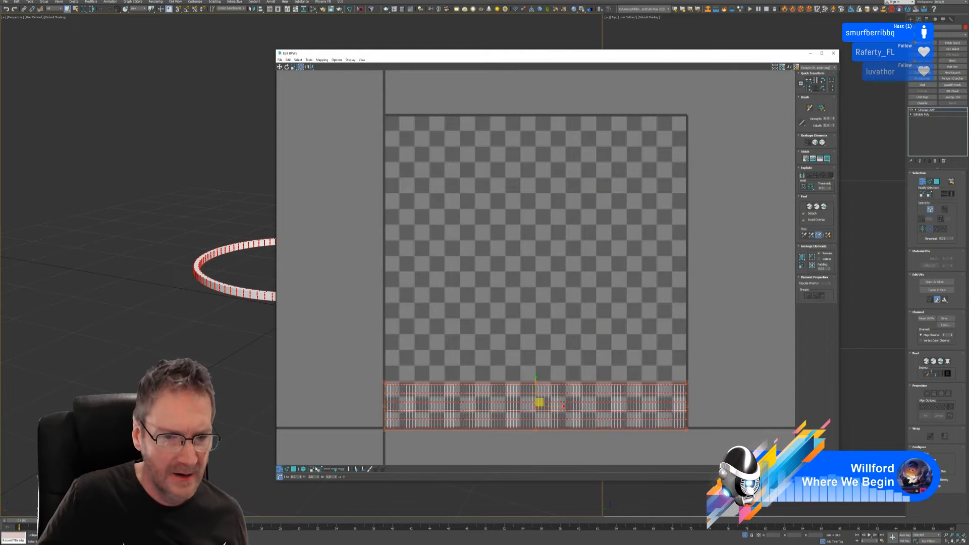
click(303, 469)
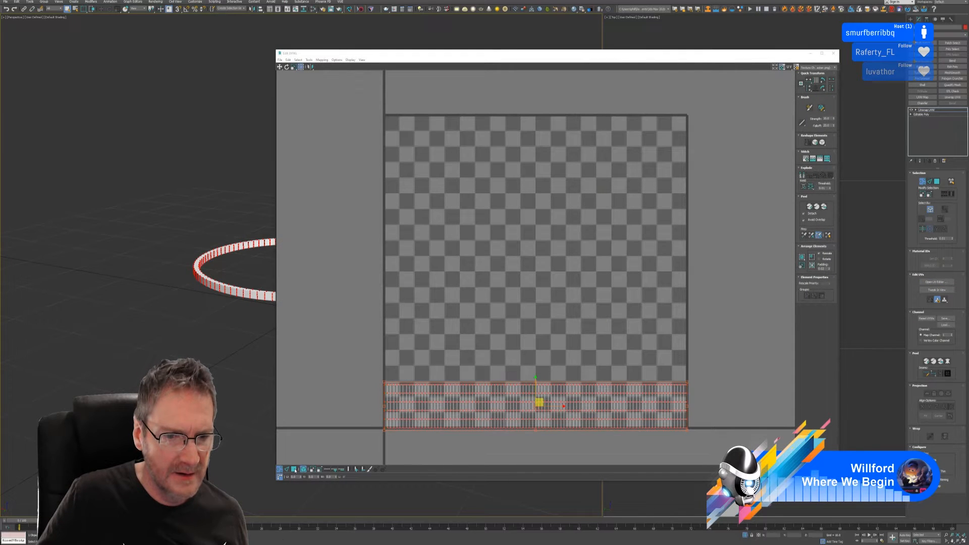
click(294, 469)
drag(353, 345, 748, 450)
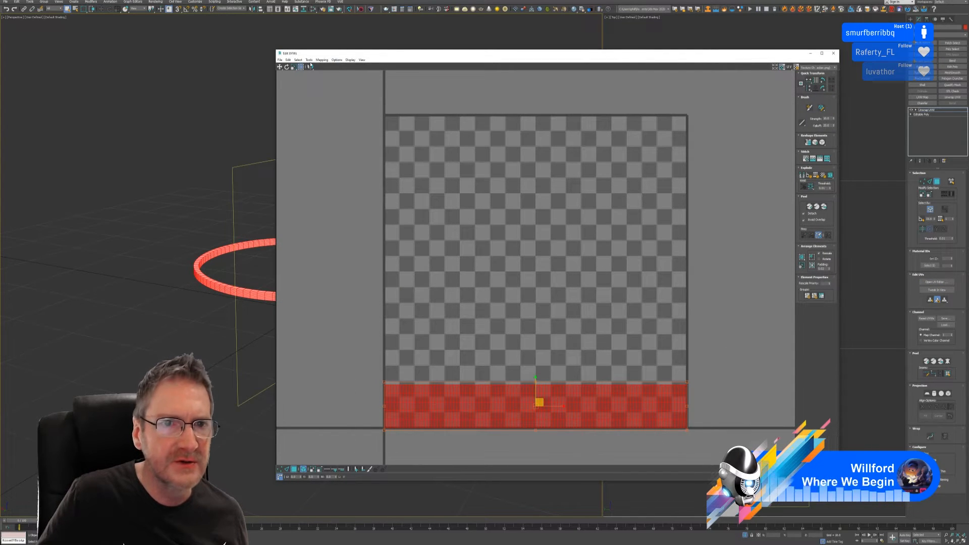
- Apply Flatten Mapping to the selected ring polygons
click(321, 59)
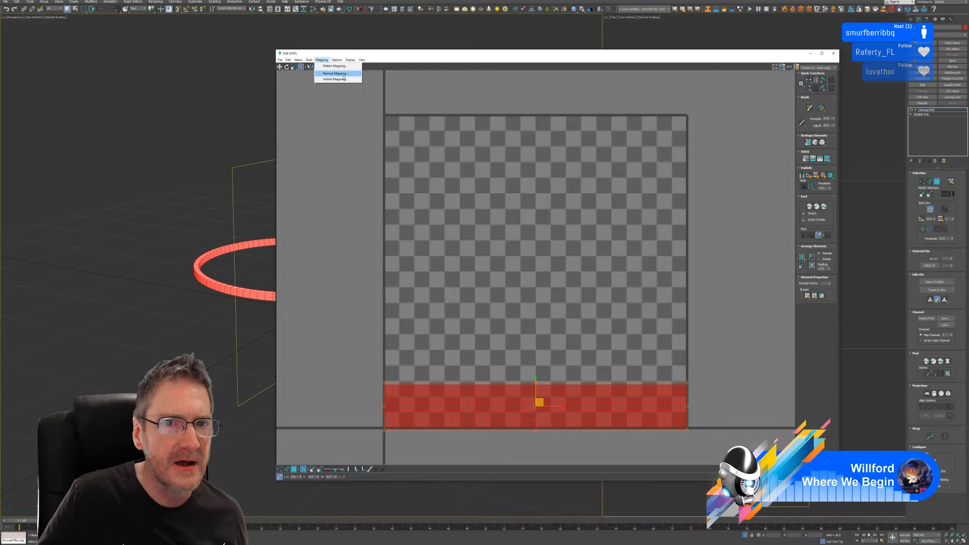
click(343, 67)
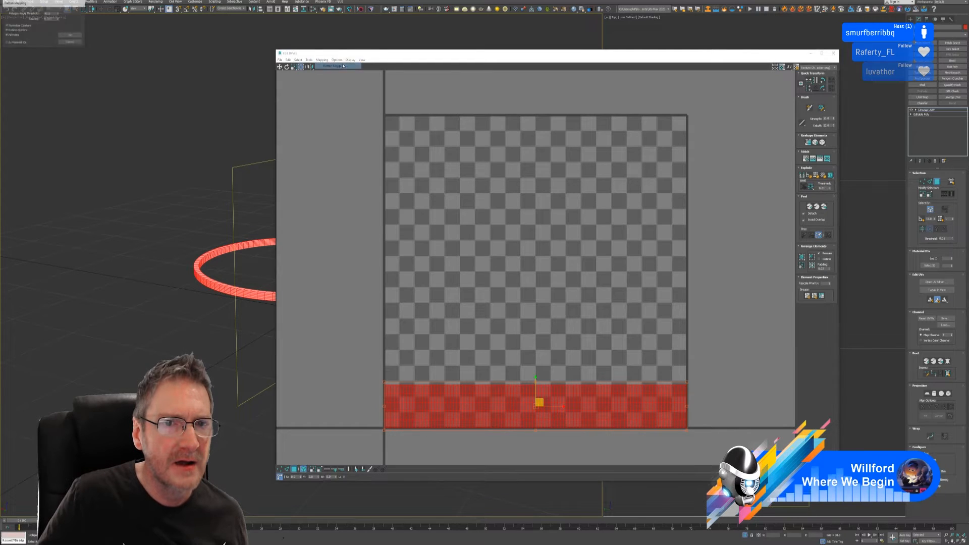
click(70, 36)
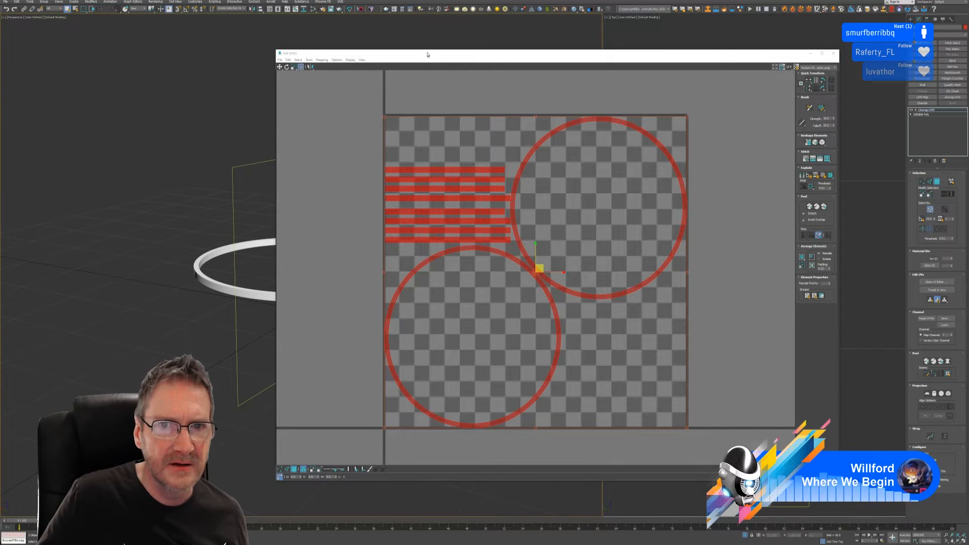
- Move the UV editor window aside so it no longer covers the ring in the perspective view
drag(427, 54, 512, 37)
middle_drag(206, 157, 144, 158)
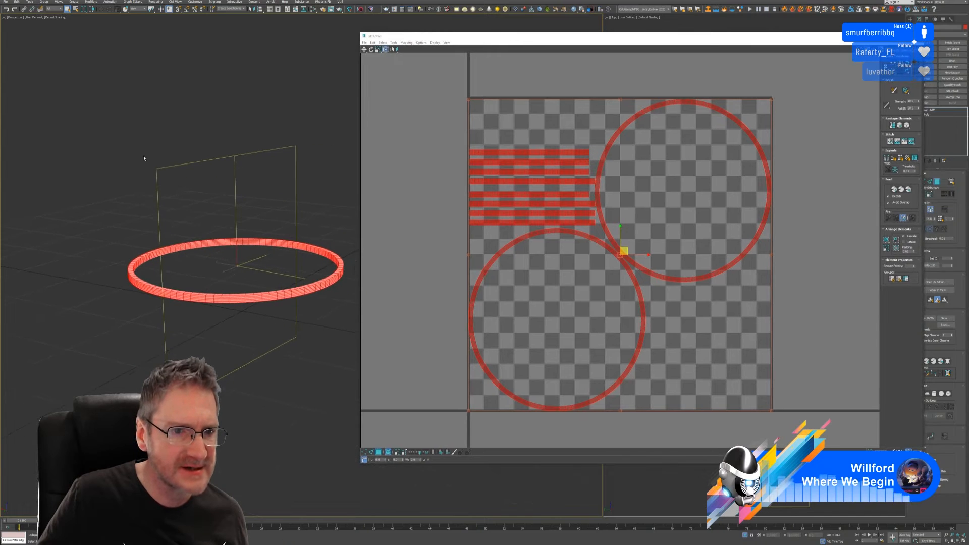
scroll(197, 274, up, 4)
middle_drag(215, 268, 187, 267)
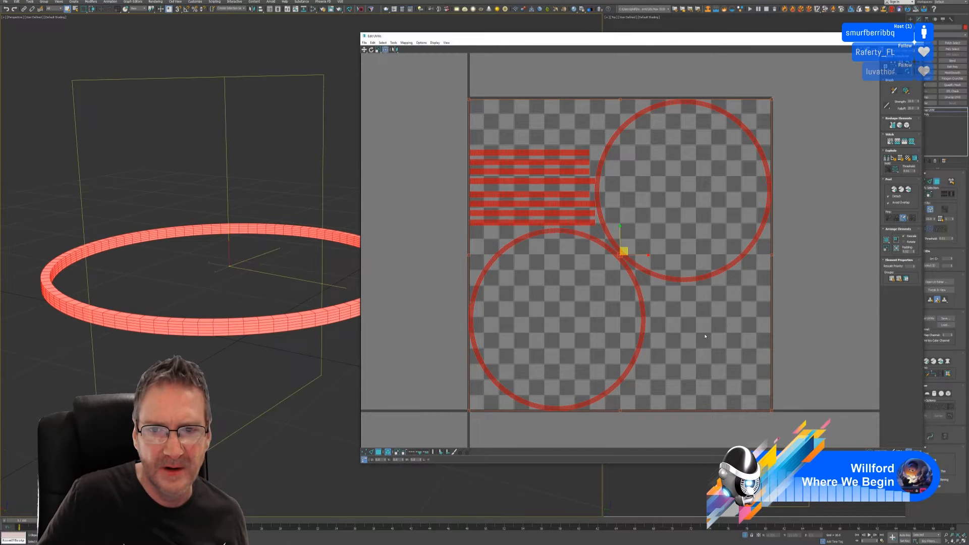
- Clear the selection and select the uppermost straight UV strip to locate its faces on the ring
click(379, 410)
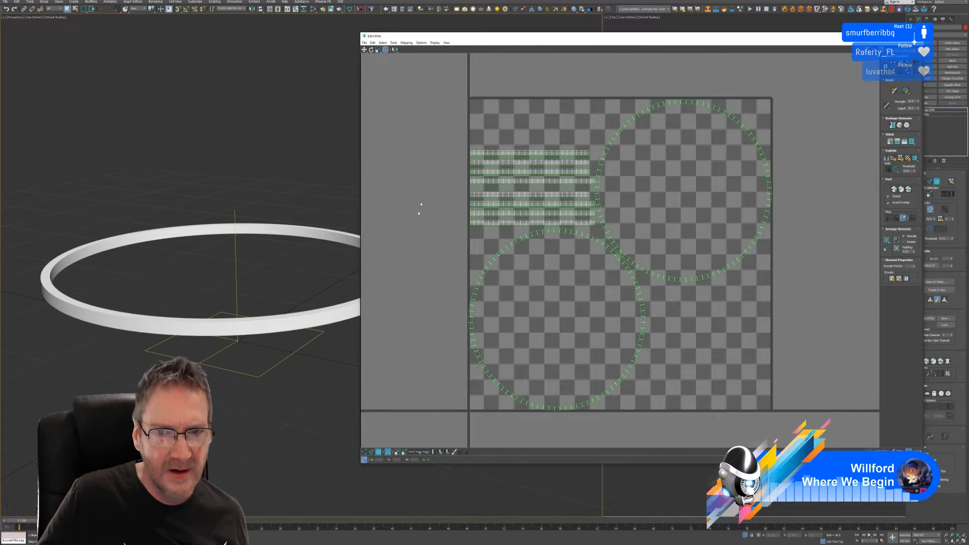
click(493, 151)
alt+middle_drag(105, 306, 67, 307)
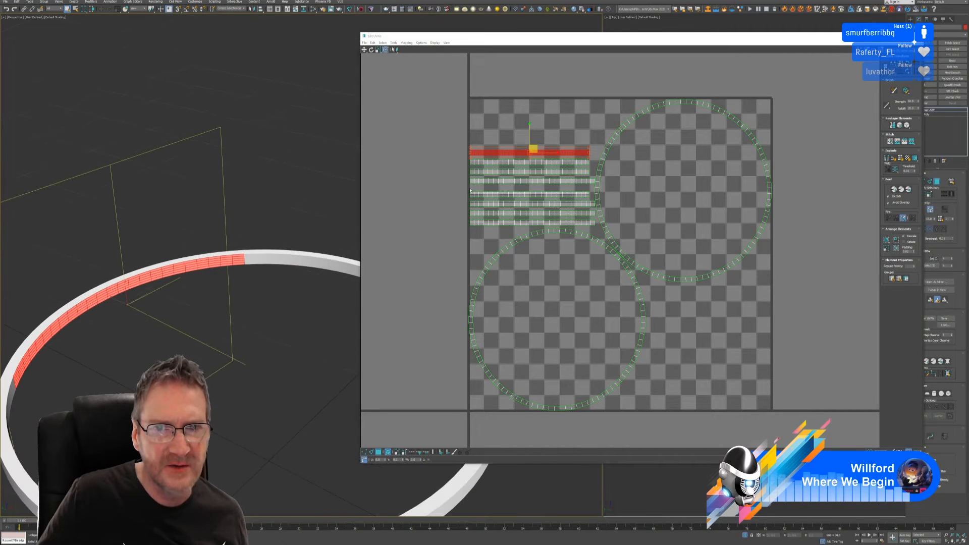
scroll(478, 159, up, 5)
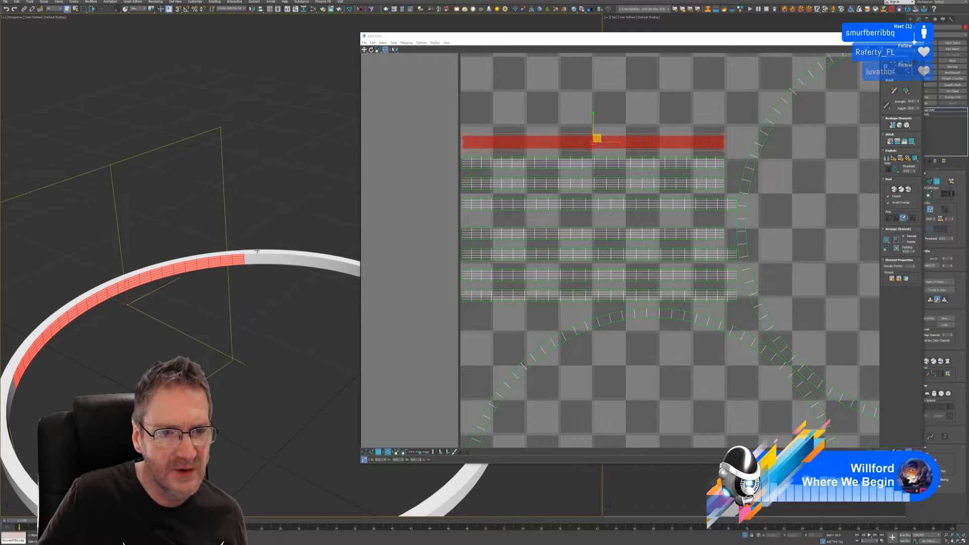
- Switch to edge selection and check the left-end edges of the uppermost and lowest straight strips for shared seams
click(371, 452)
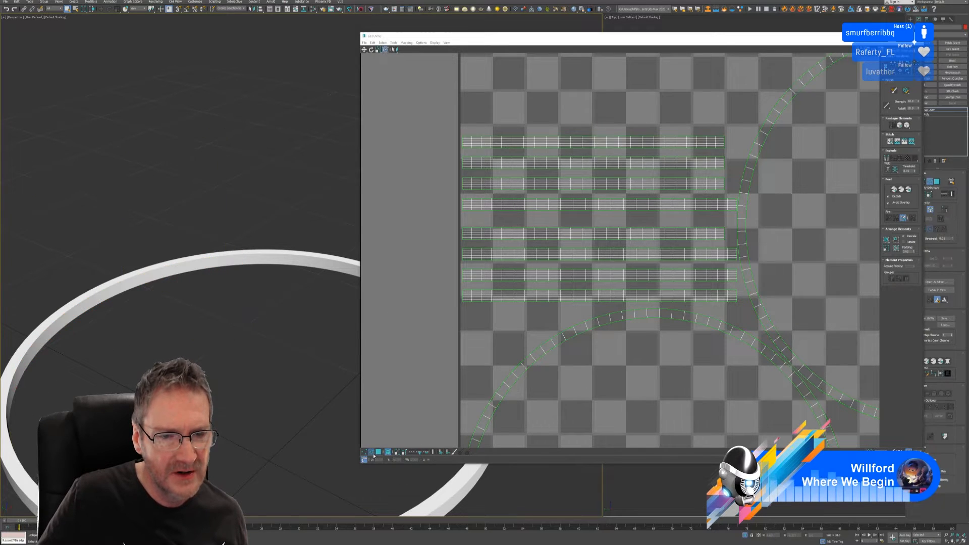
click(463, 144)
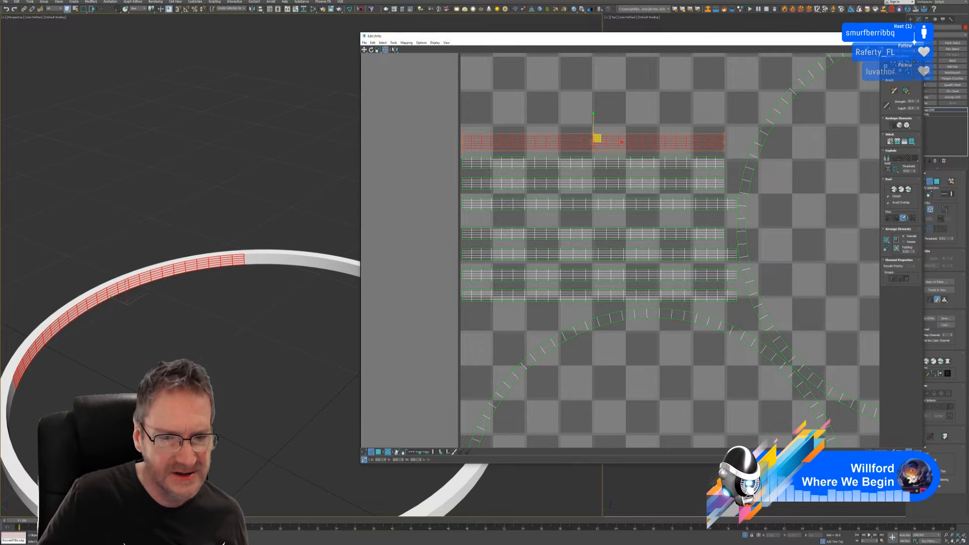
click(430, 147)
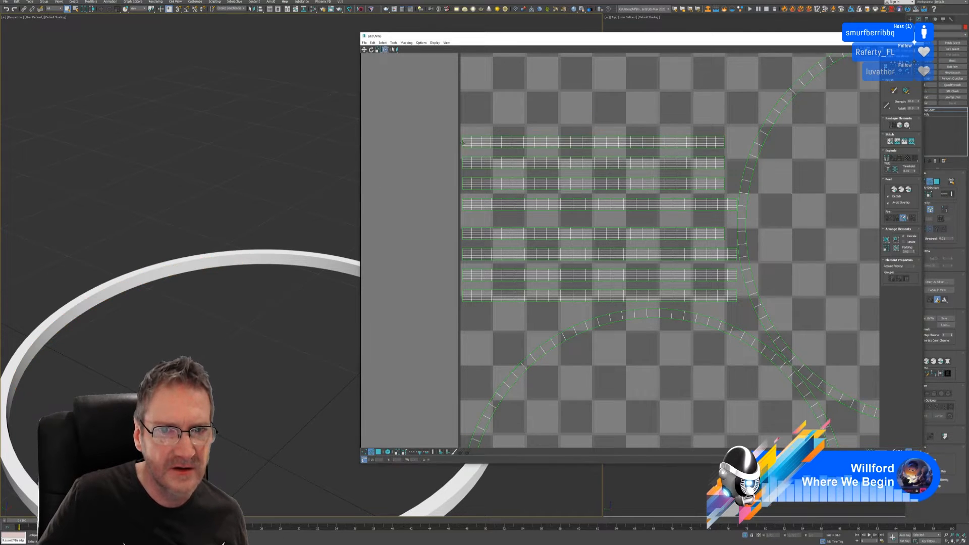
click(463, 142)
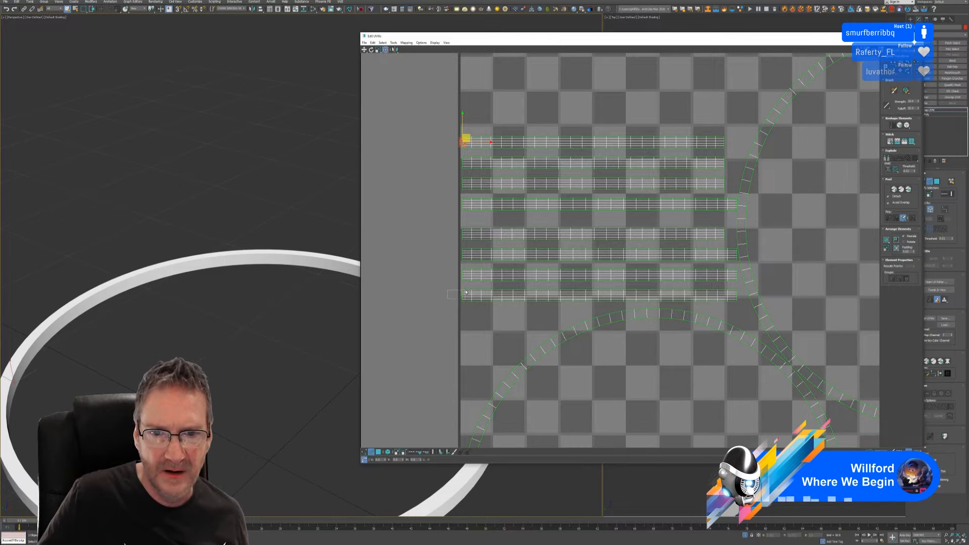
drag(466, 292, 468, 317)
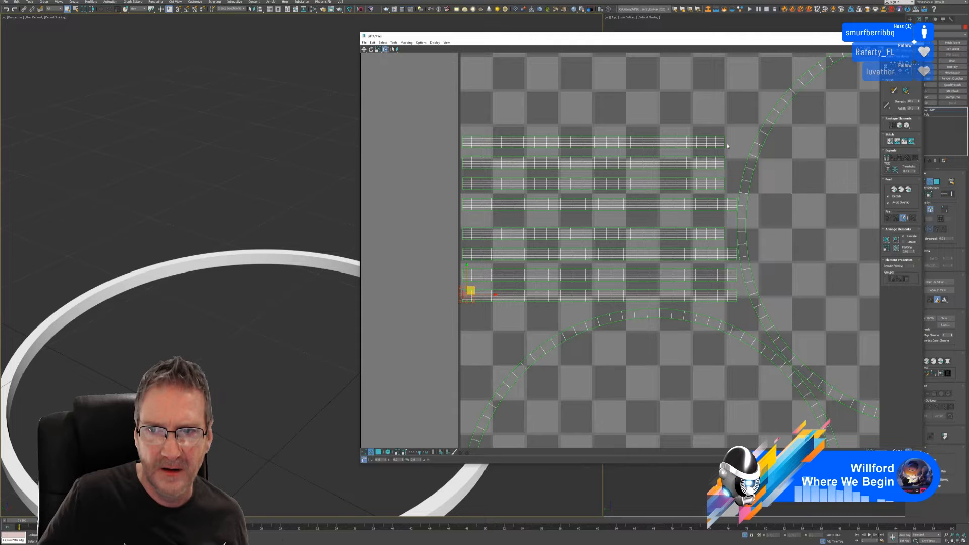
- Examine the right-end edges of the second, third, fifth and lowest straight strips for matching seam edges
click(720, 166)
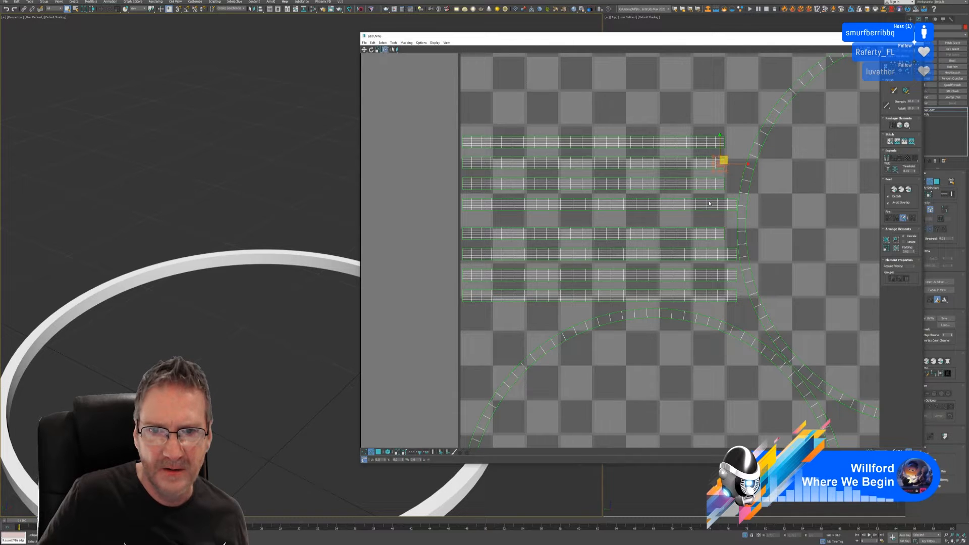
drag(728, 183, 710, 192)
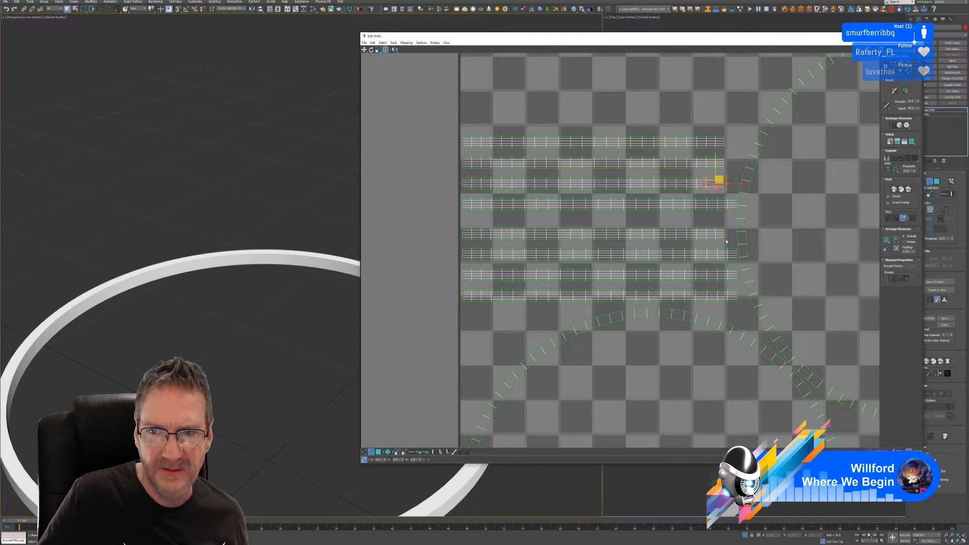
drag(730, 228, 705, 250)
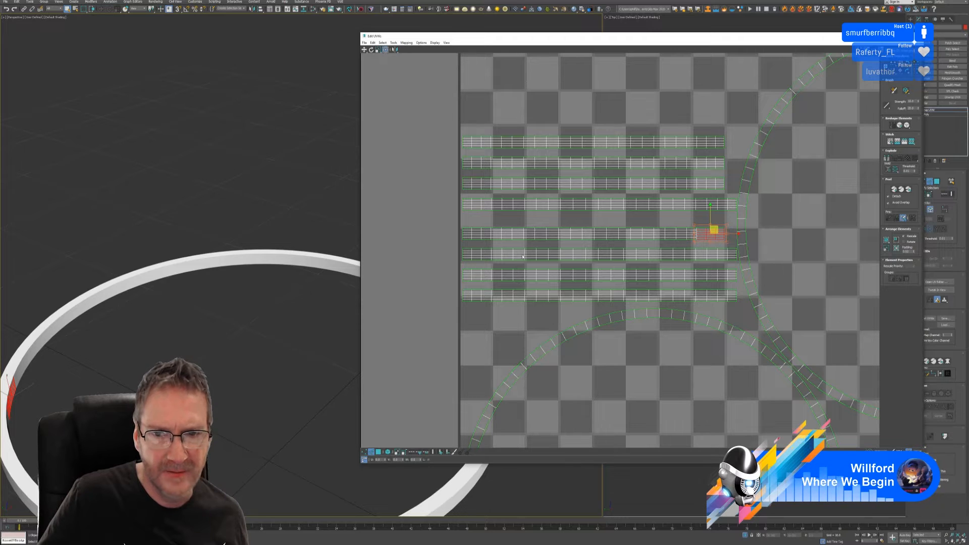
drag(708, 235, 732, 299)
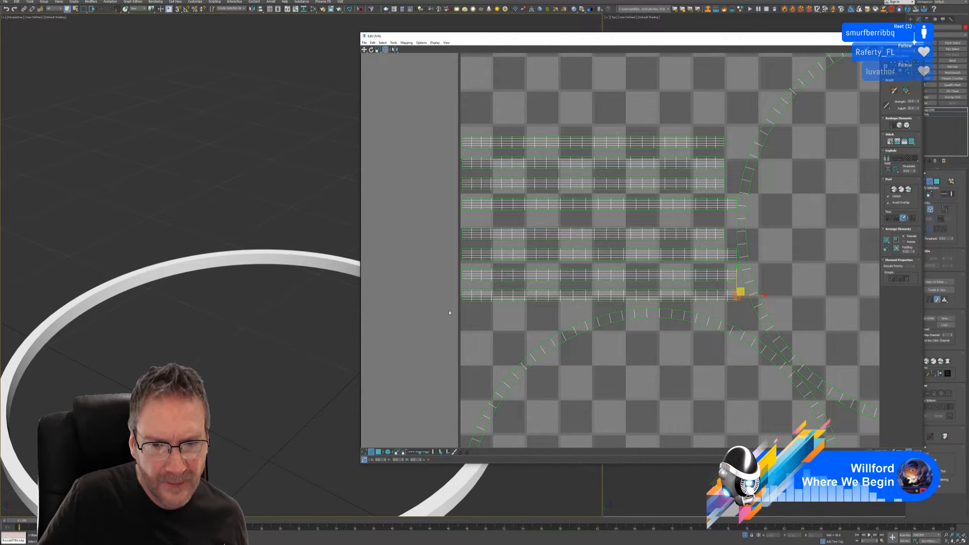
- Examine both ends of the upper four strips for shared seams, and clear the edge selection
drag(458, 299, 498, 302)
drag(459, 130, 491, 225)
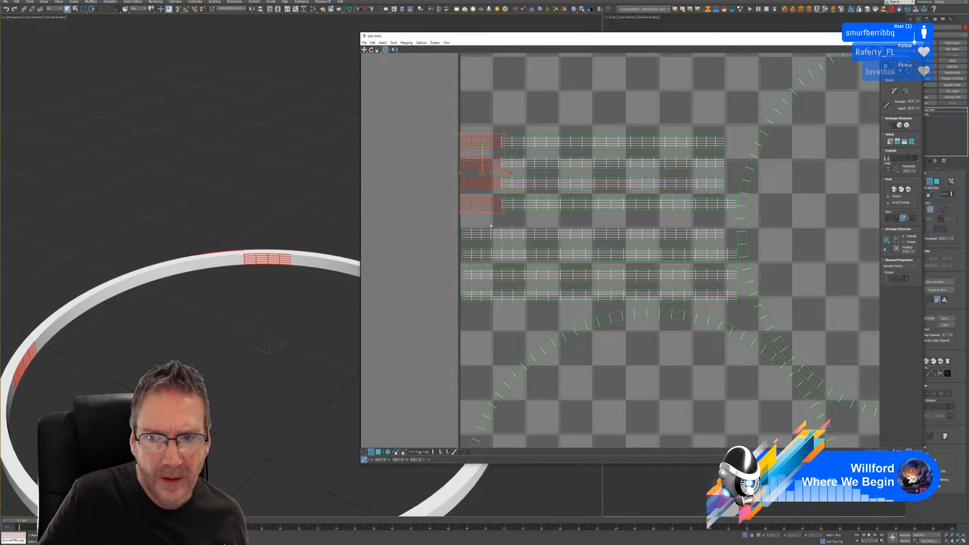
drag(743, 204, 746, 217)
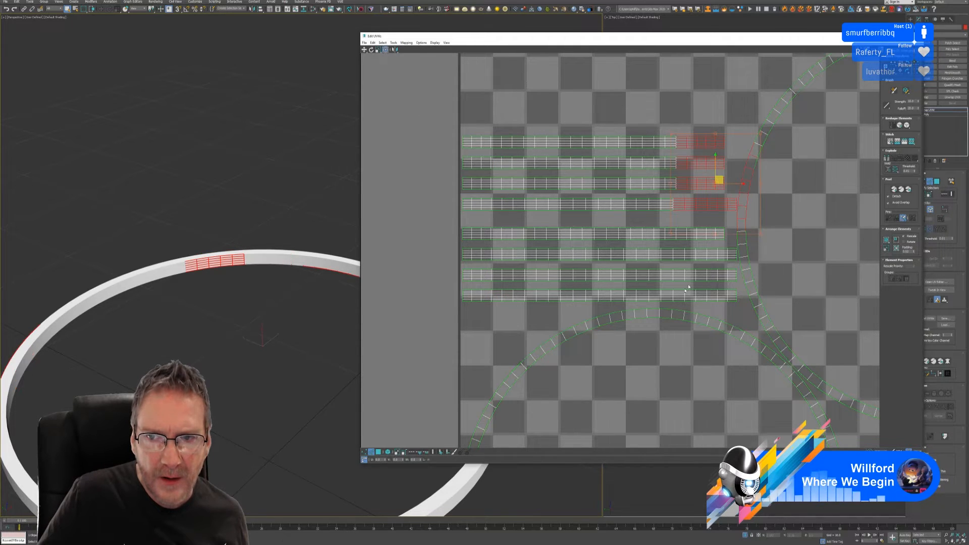
click(403, 353)
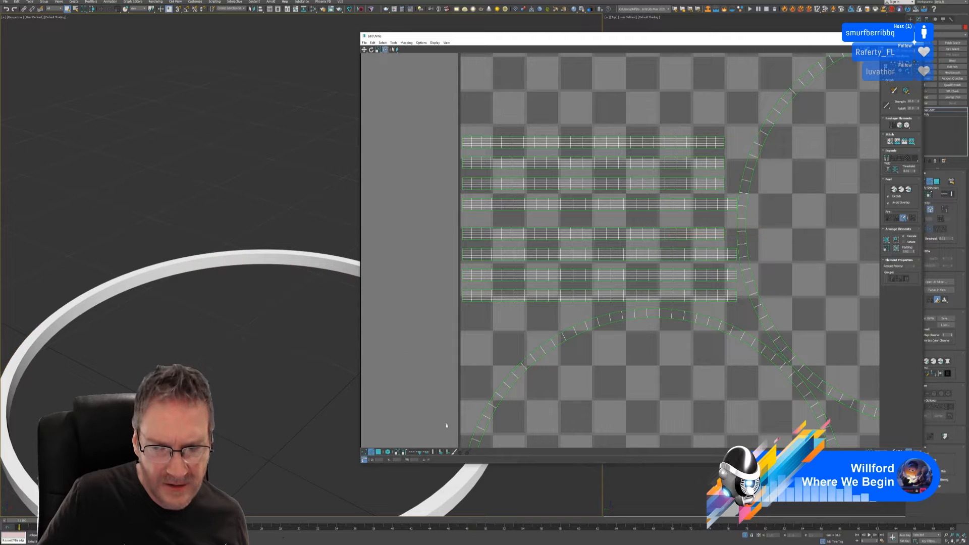
- Select the lowest strip's left-end vertices in vertex mode and inspect where their shared vertices lie
click(364, 452)
scroll(462, 324, up, 3)
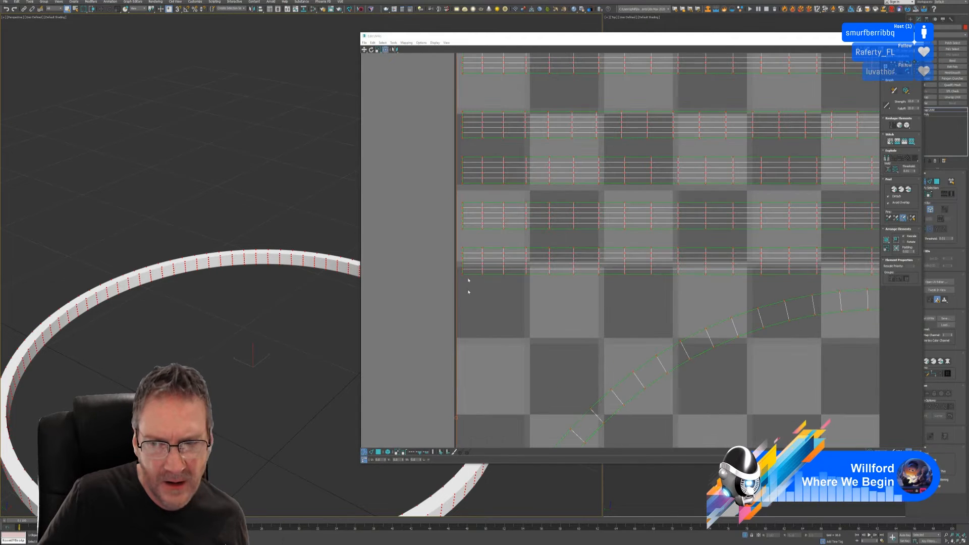
drag(456, 244, 467, 283)
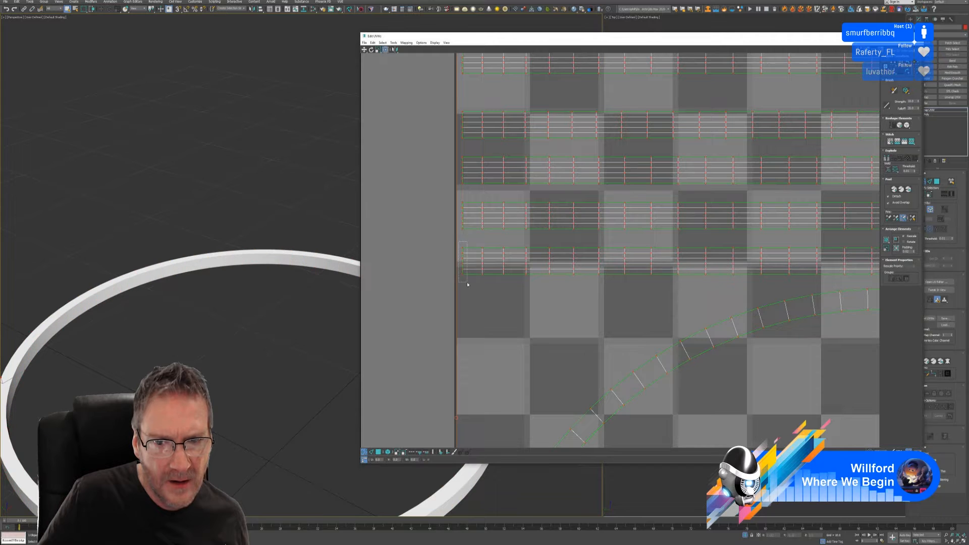
scroll(539, 263, down, 3)
scroll(550, 262, down, 2)
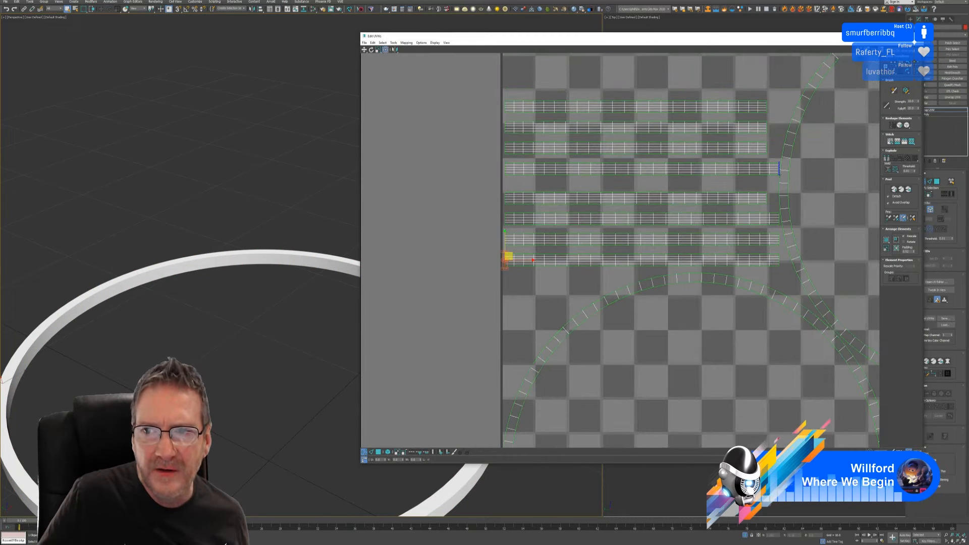
middle_drag(747, 177, 678, 184)
scroll(678, 184, up, 2)
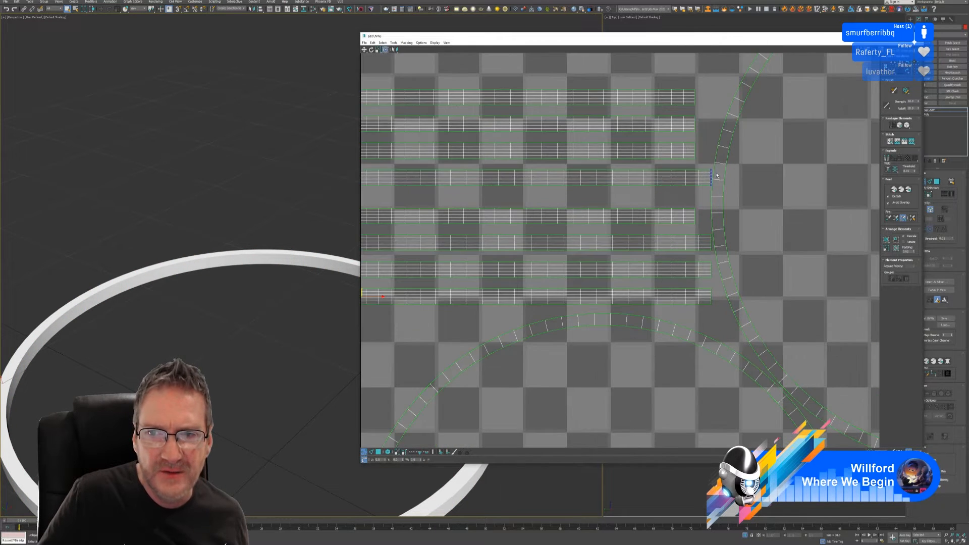
middle_drag(750, 193, 793, 182)
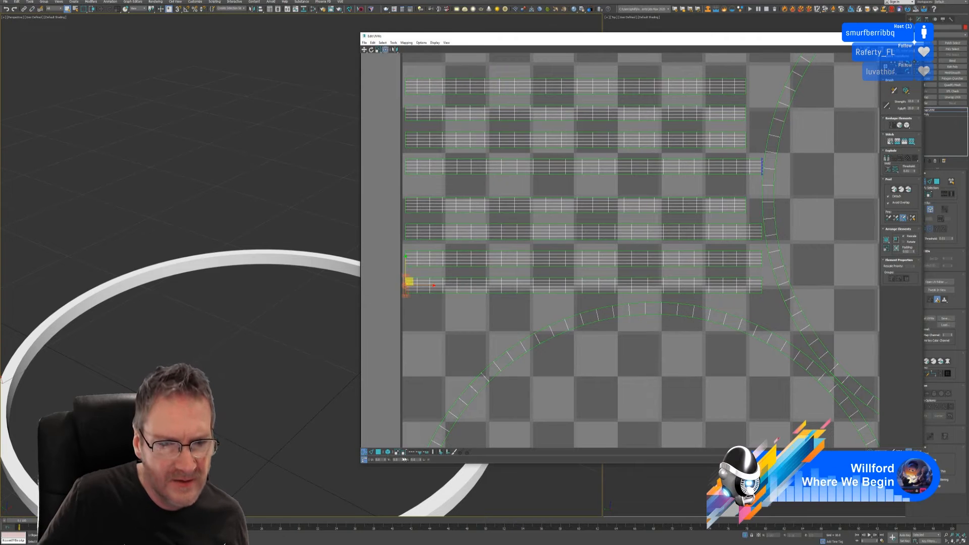
- Select the lowest strip's left-end edges in edge mode and examine which other strip end shares them
click(392, 310)
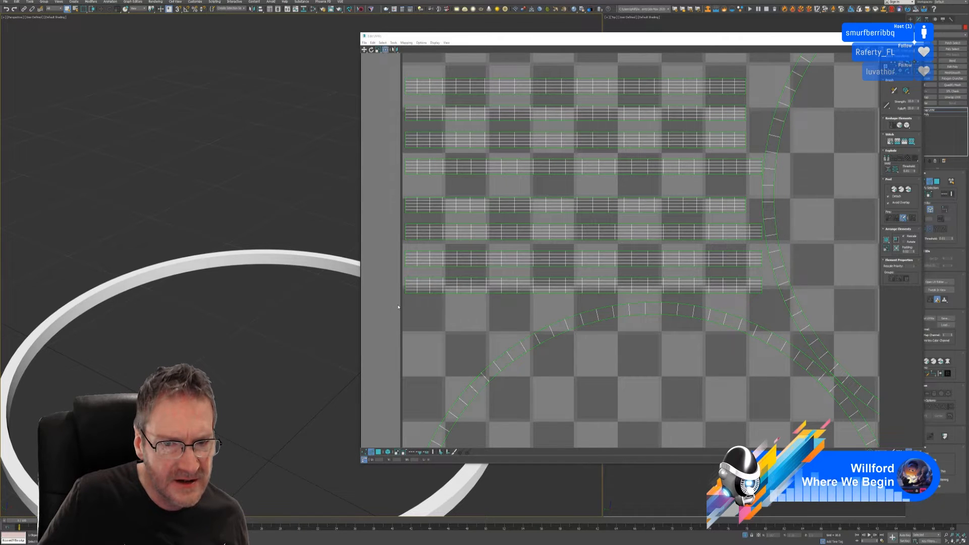
click(406, 290)
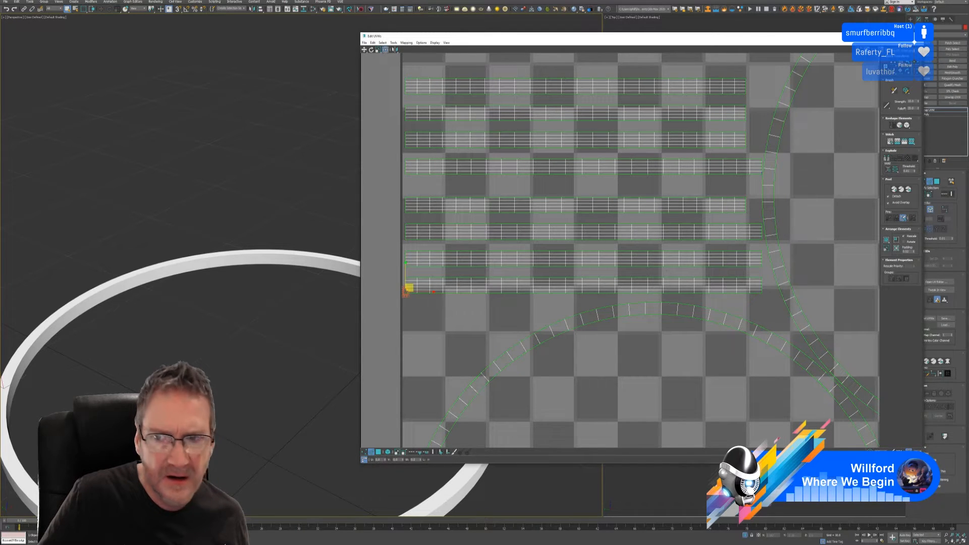
scroll(399, 280, up, 5)
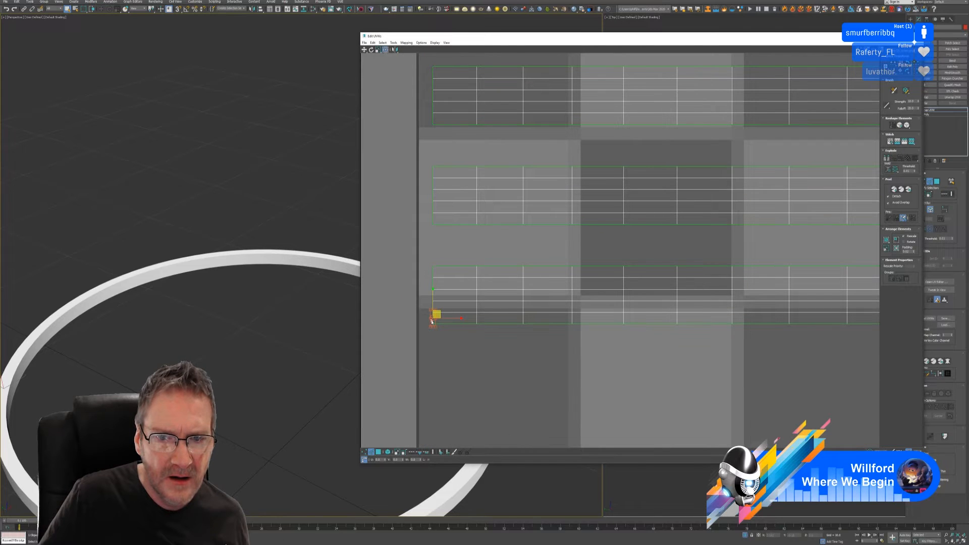
drag(424, 257, 437, 335)
scroll(483, 284, down, 8)
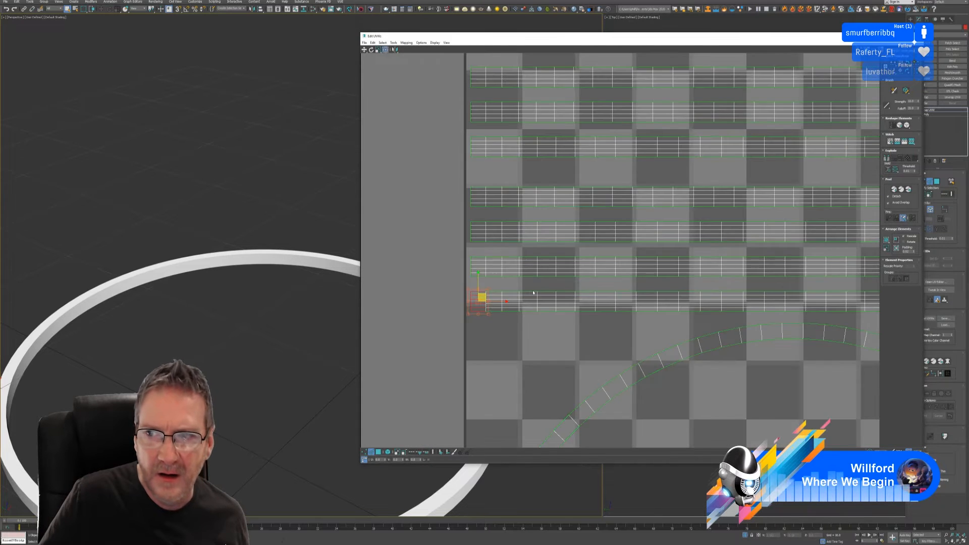
scroll(740, 242, up, 8)
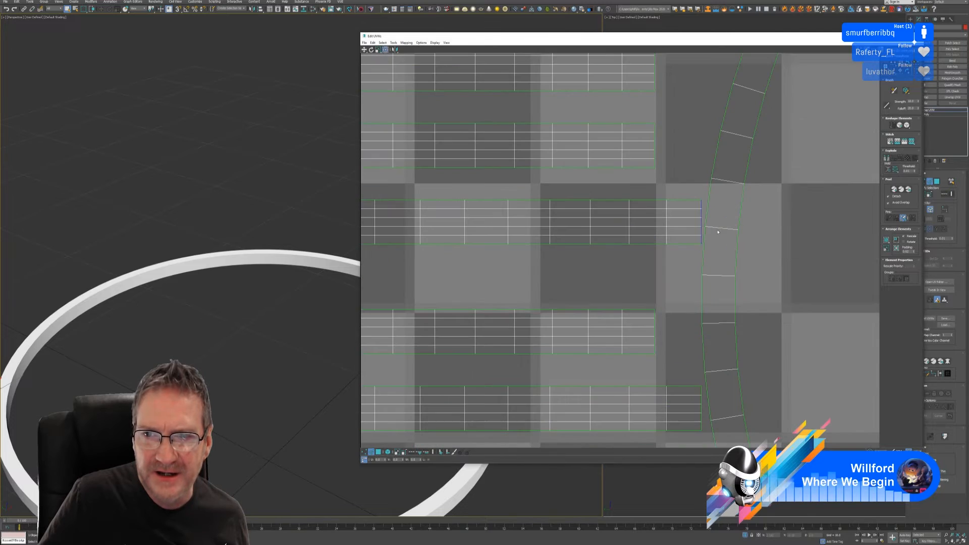
scroll(711, 226, down, 8)
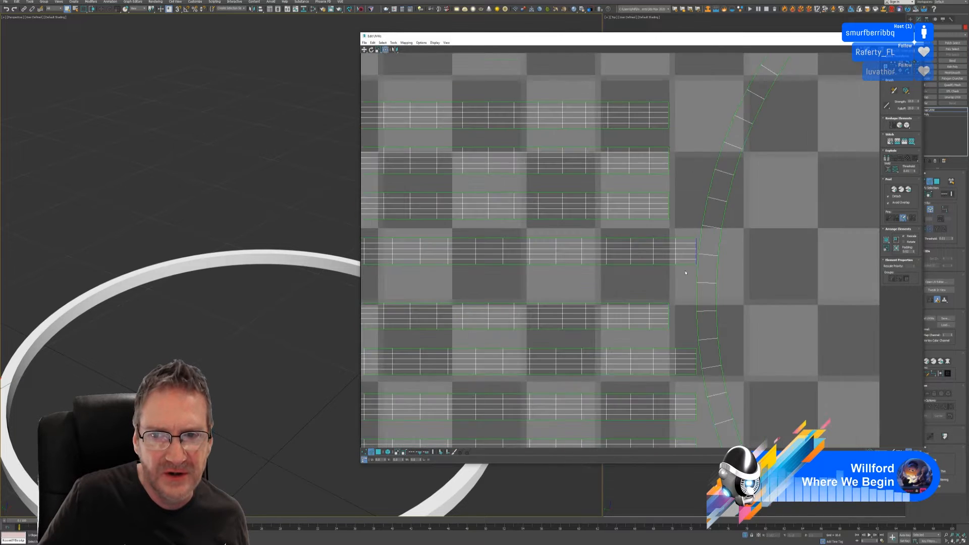
scroll(507, 306, up, 7)
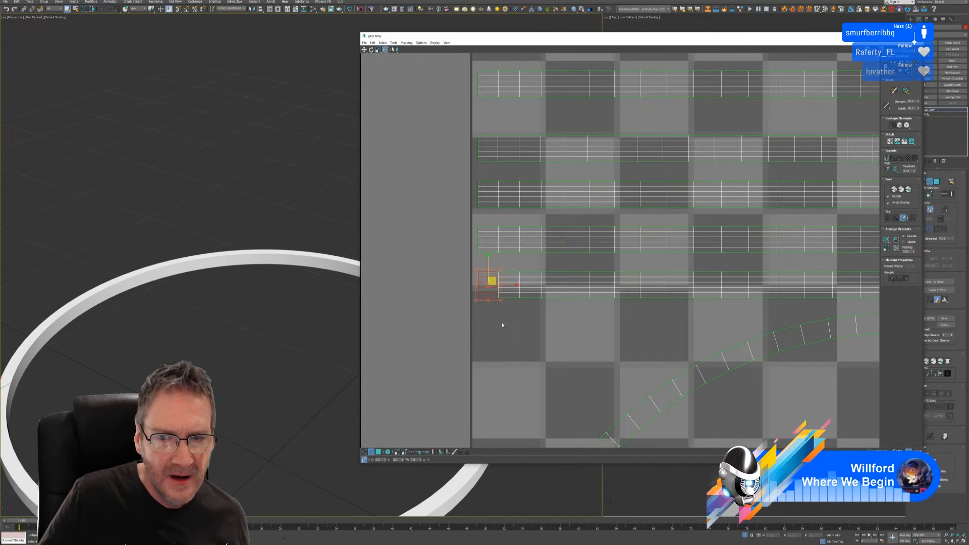
- Stitch the fourth strip onto the lowest strip's left-end vertices, with Align Clusters and Scale Clusters enabled
click(364, 452)
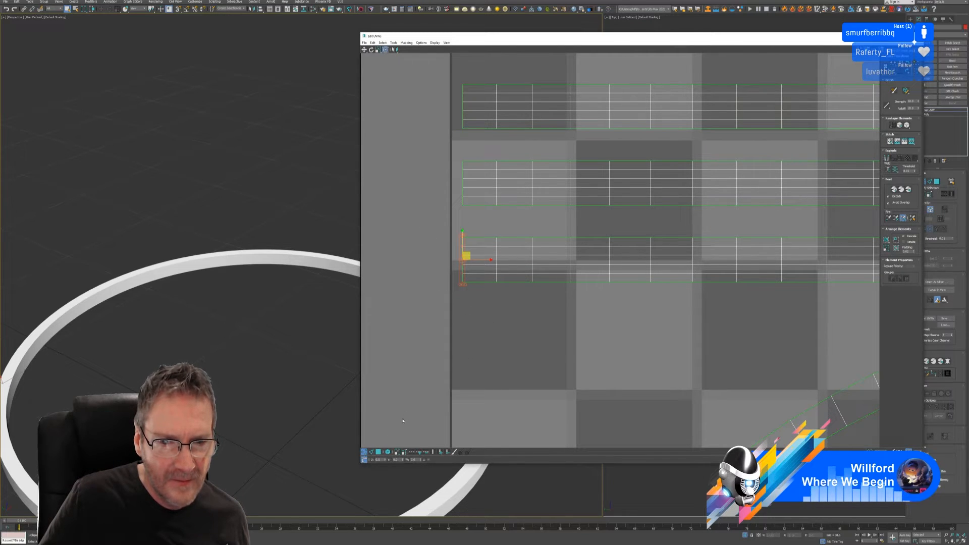
scroll(580, 317, down, 4)
middle_drag(757, 200, 534, 244)
click(393, 42)
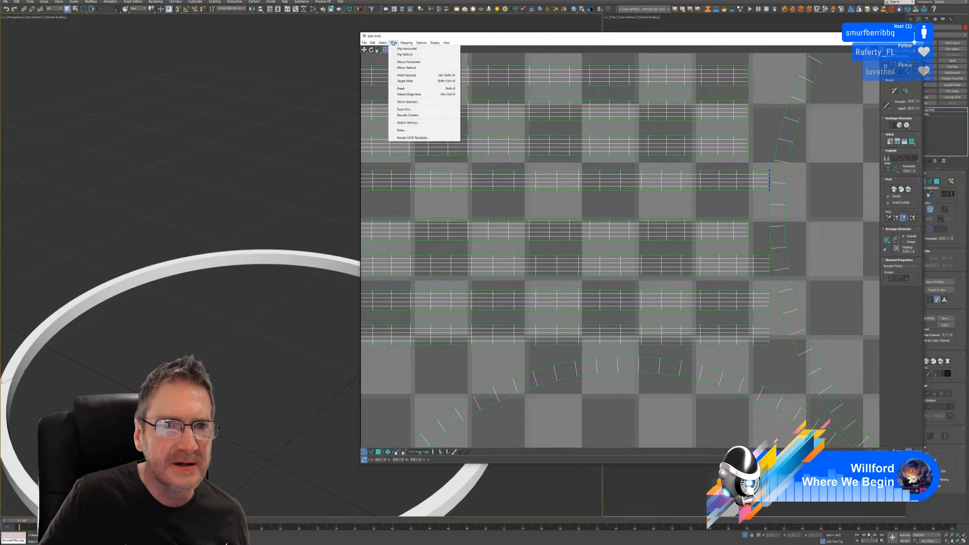
click(408, 101)
scroll(513, 279, down, 4)
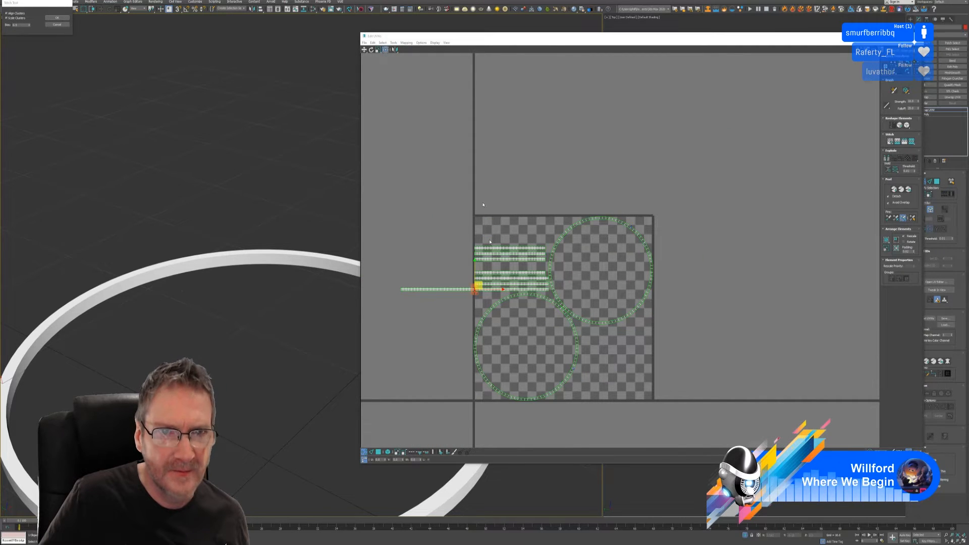
drag(48, 9, 303, 56)
click(312, 64)
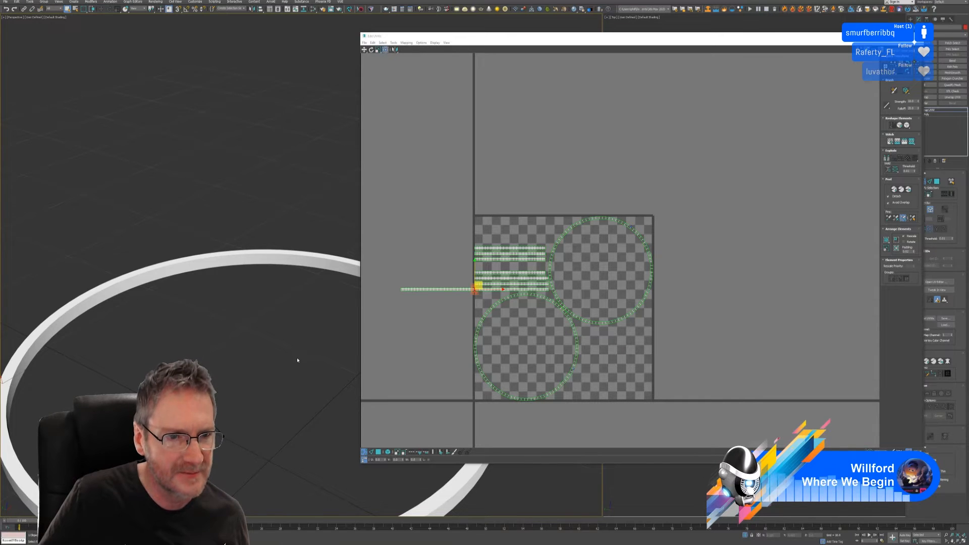
- Select the extended strip's left-end vertices and stitch on the matching strip, the second one above it
middle_drag(297, 359, 276, 312)
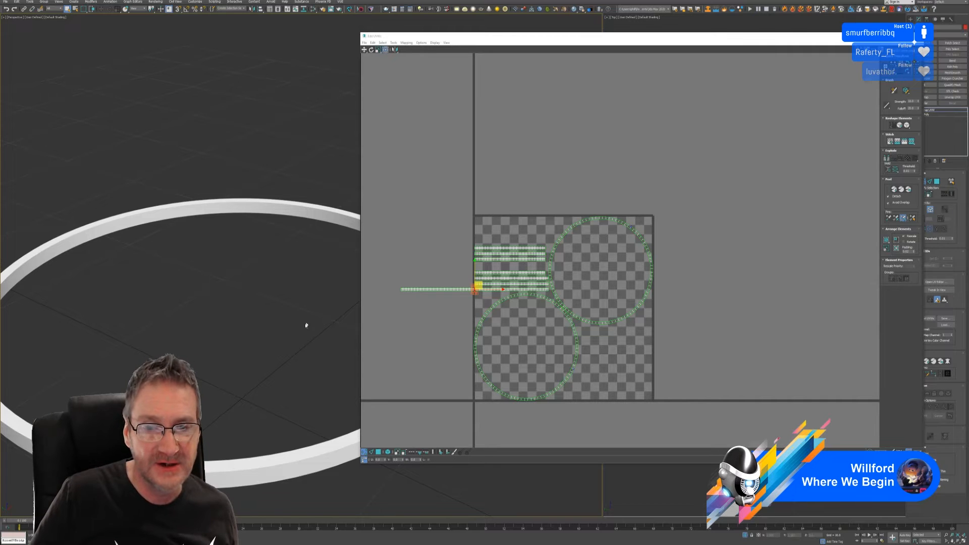
middle_drag(422, 337, 542, 338)
scroll(509, 276, up, 10)
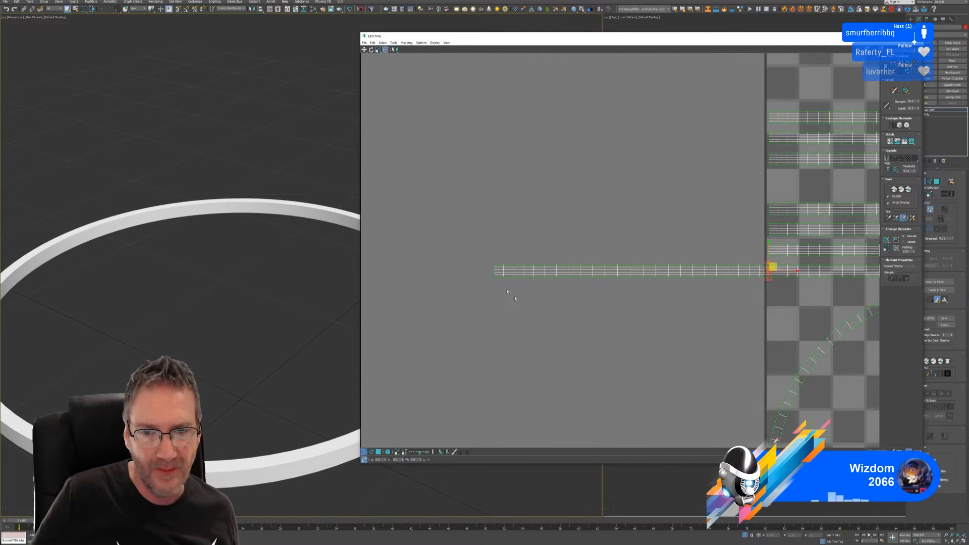
drag(476, 233, 497, 342)
scroll(548, 356, down, 6)
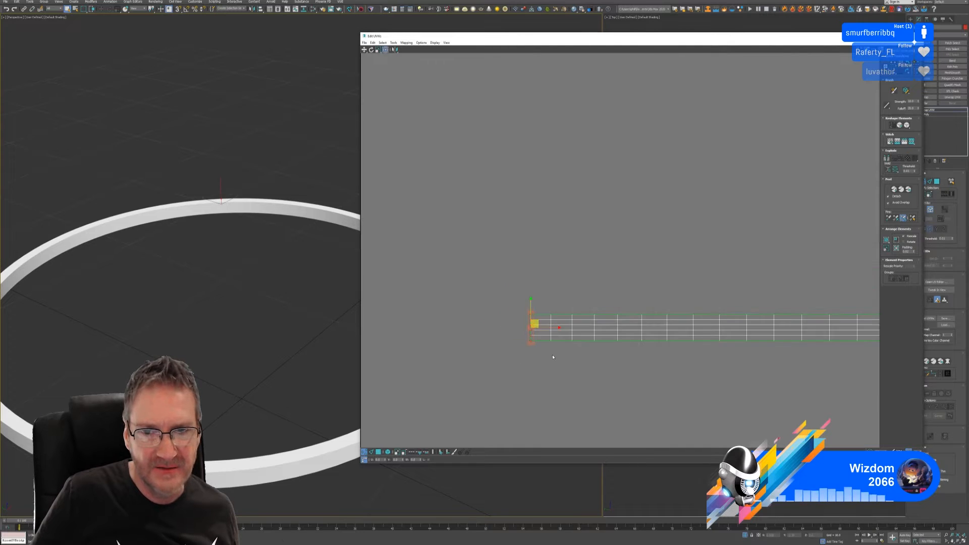
middle_drag(638, 253, 532, 192)
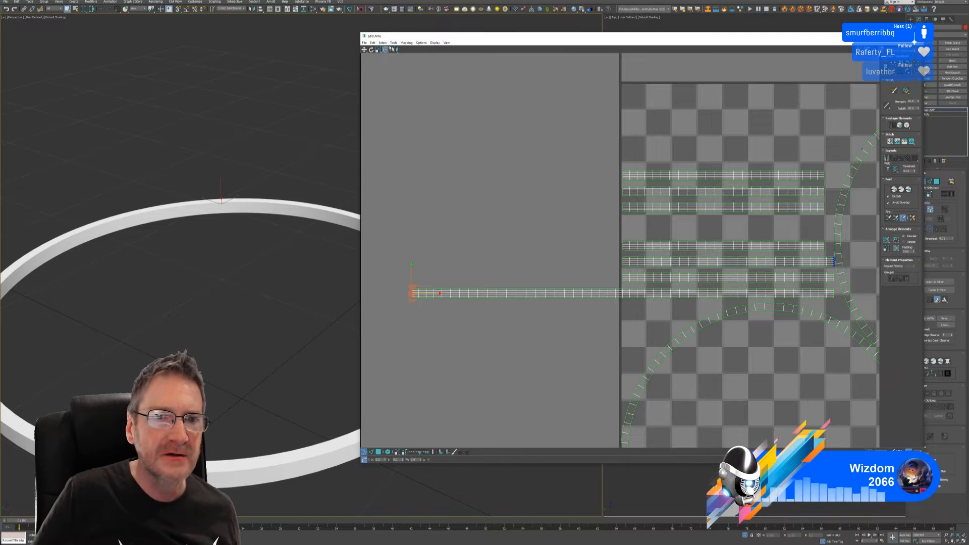
click(394, 43)
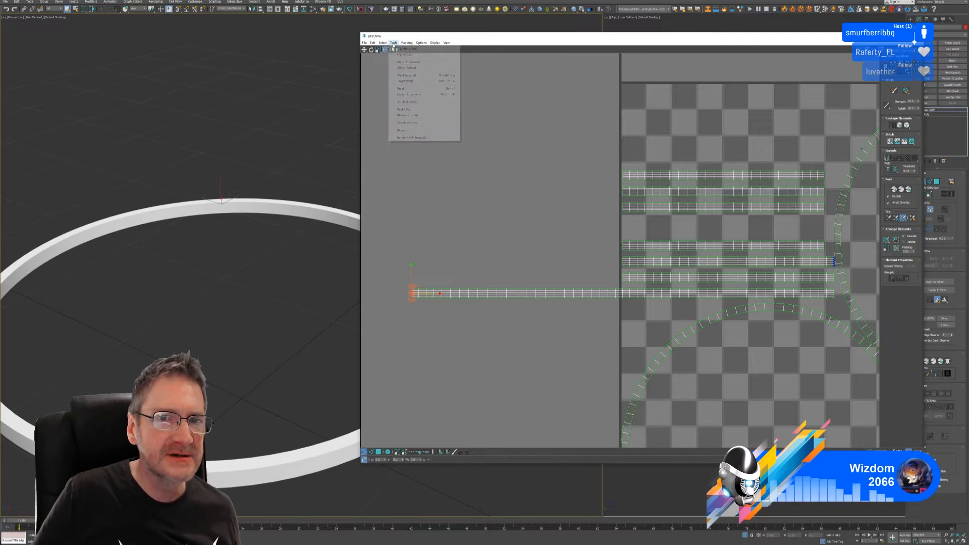
click(408, 101)
click(311, 67)
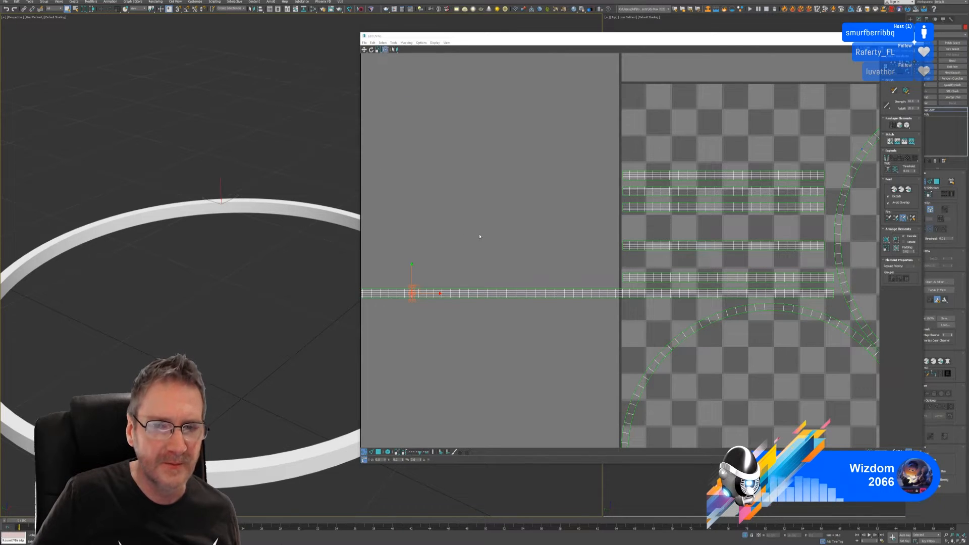
- Select the long strip's new left-end vertices and stitch on the matching strip directly above it
middle_drag(441, 218, 486, 224)
middle_drag(236, 309, 173, 308)
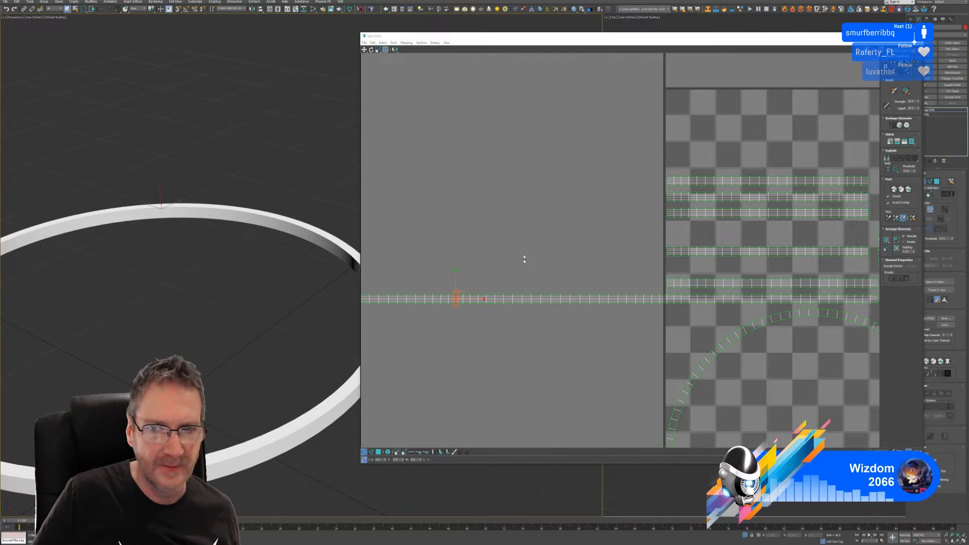
middle_drag(525, 229, 713, 208)
scroll(423, 282, up, 2)
scroll(423, 282, up, 2)
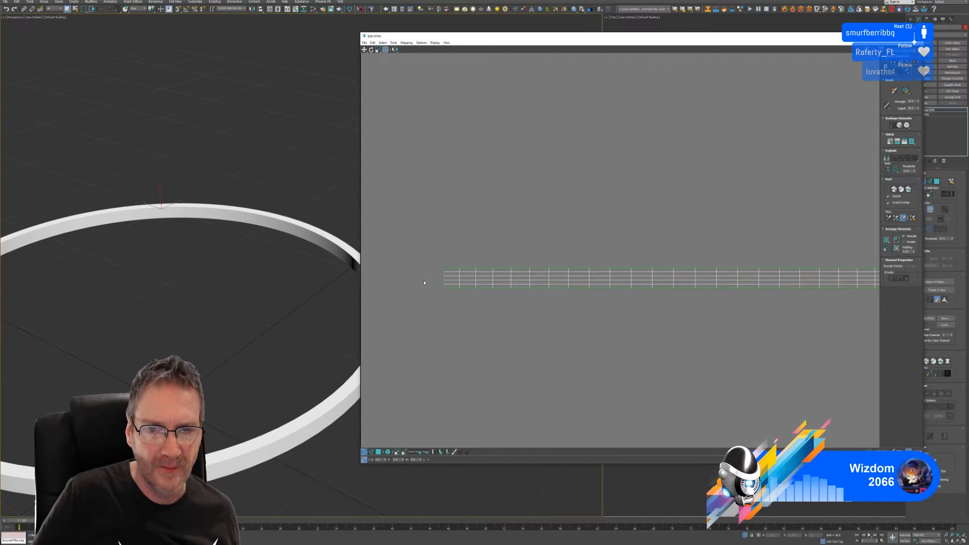
drag(423, 256, 447, 301)
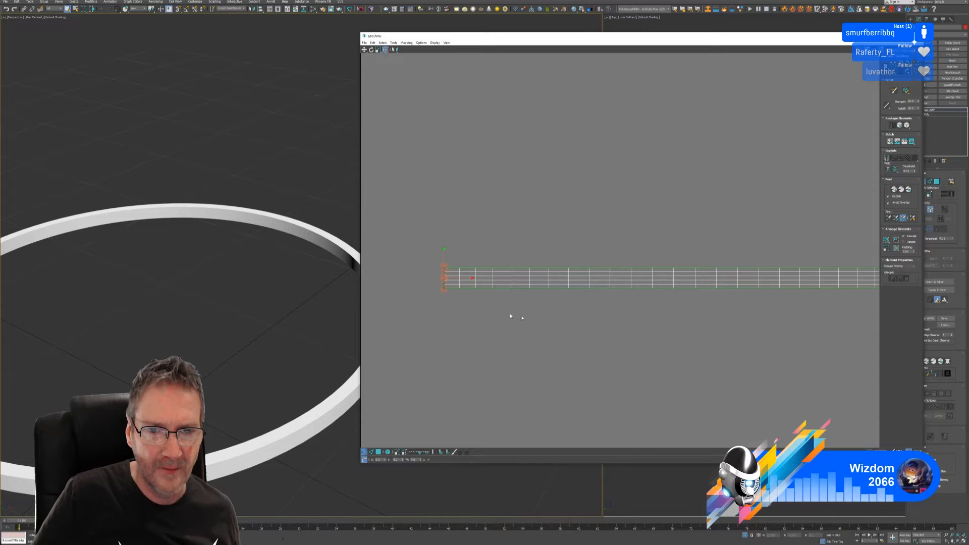
scroll(536, 315, down, 5)
scroll(609, 294, down, 2)
scroll(715, 301, up, 4)
scroll(497, 226, down, 2)
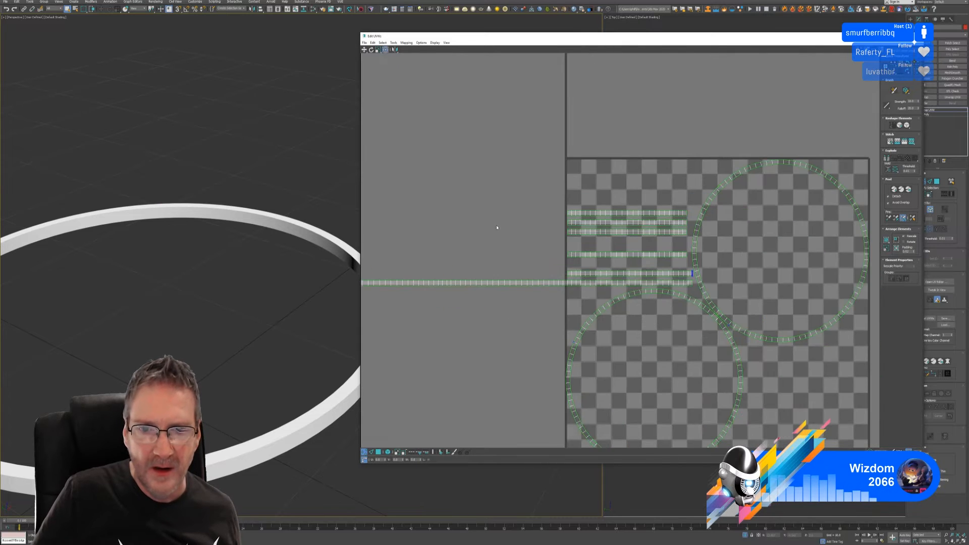
middle_drag(474, 223, 573, 218)
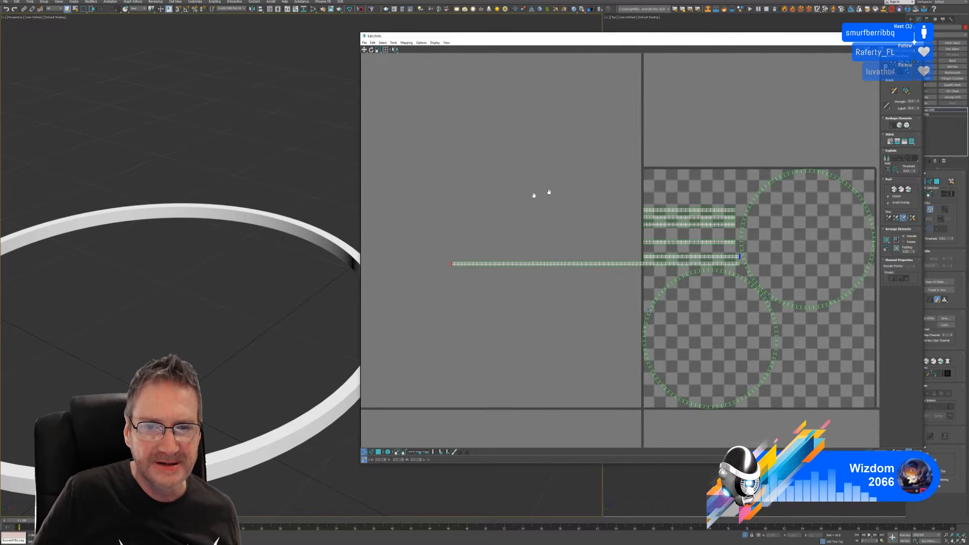
click(393, 43)
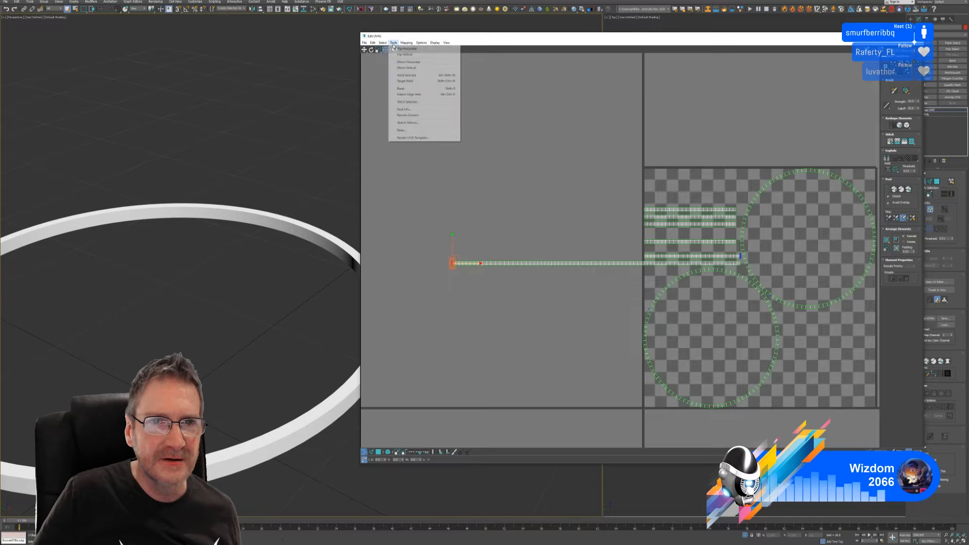
click(412, 102)
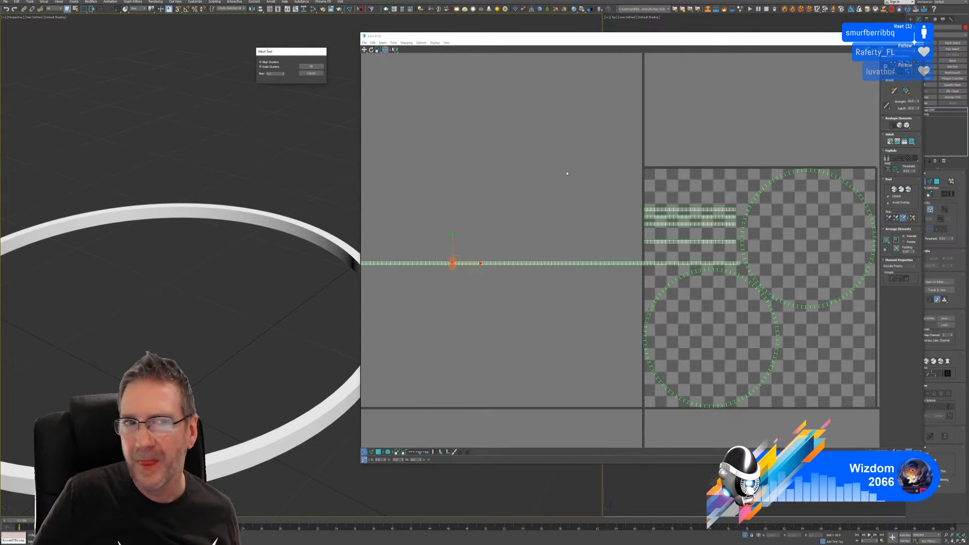
click(313, 66)
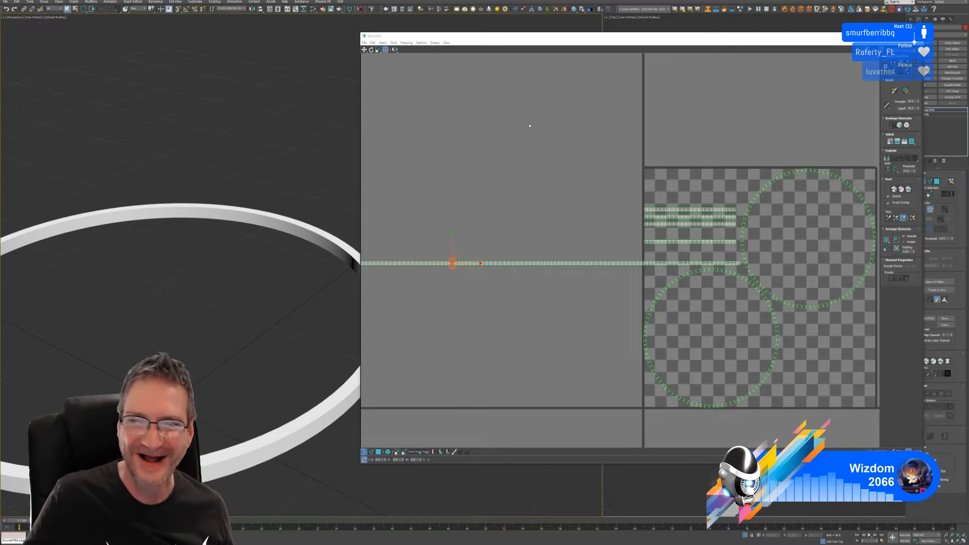
- Select the far left-end vertices of the four-piece strip and check where their shared vertices lie
middle_drag(497, 195, 535, 197)
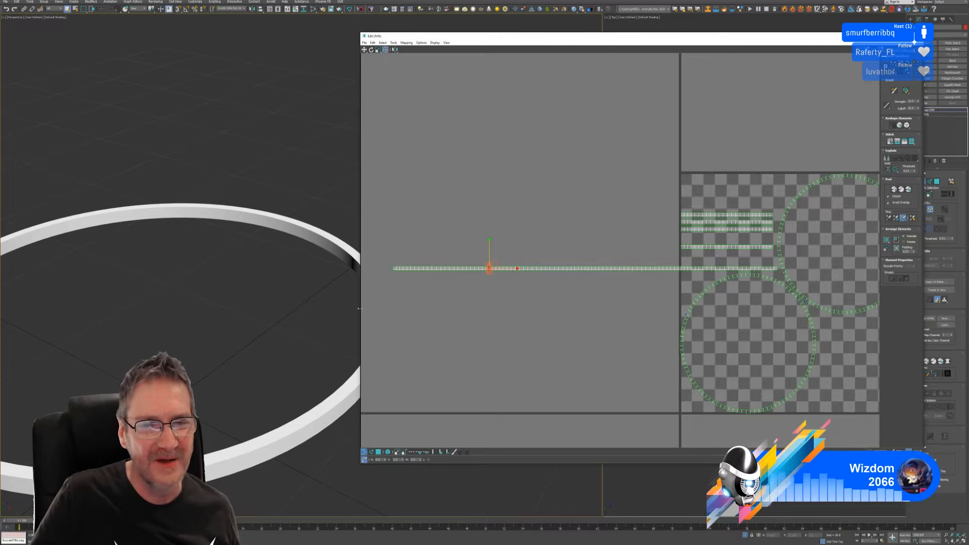
scroll(391, 294, up, 5)
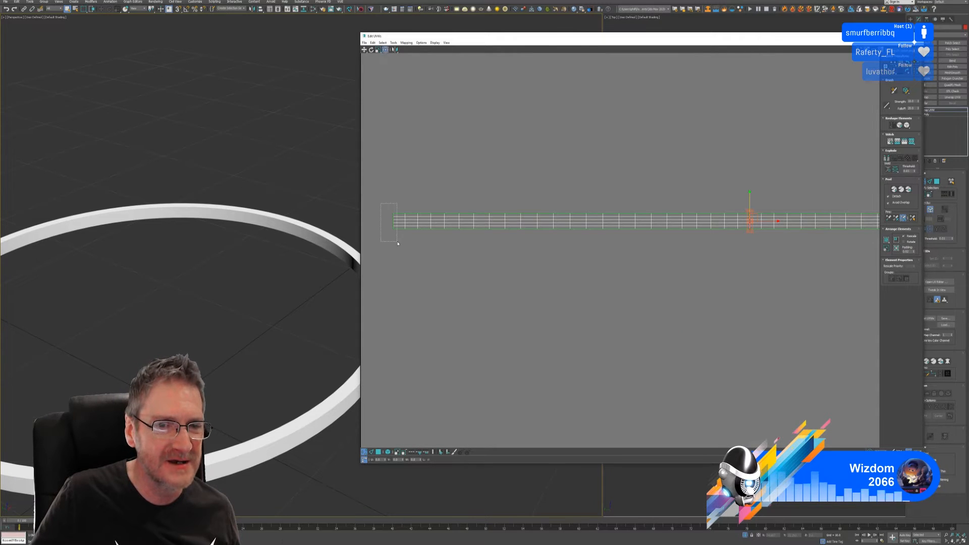
drag(397, 243, 395, 242)
scroll(443, 277, down, 5)
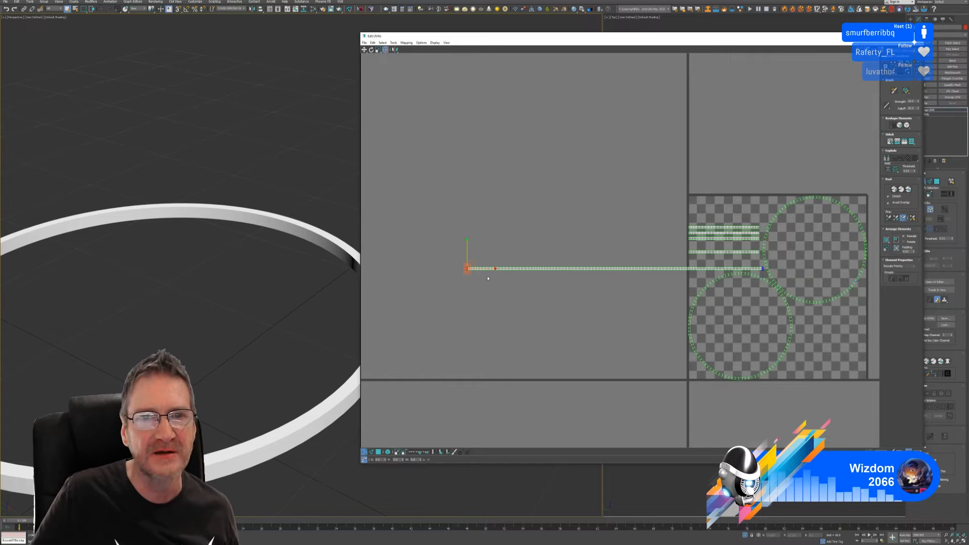
- Select roughly the left half of the long strip, check its location on the ring model, and clear the selection
scroll(190, 265, down, 4)
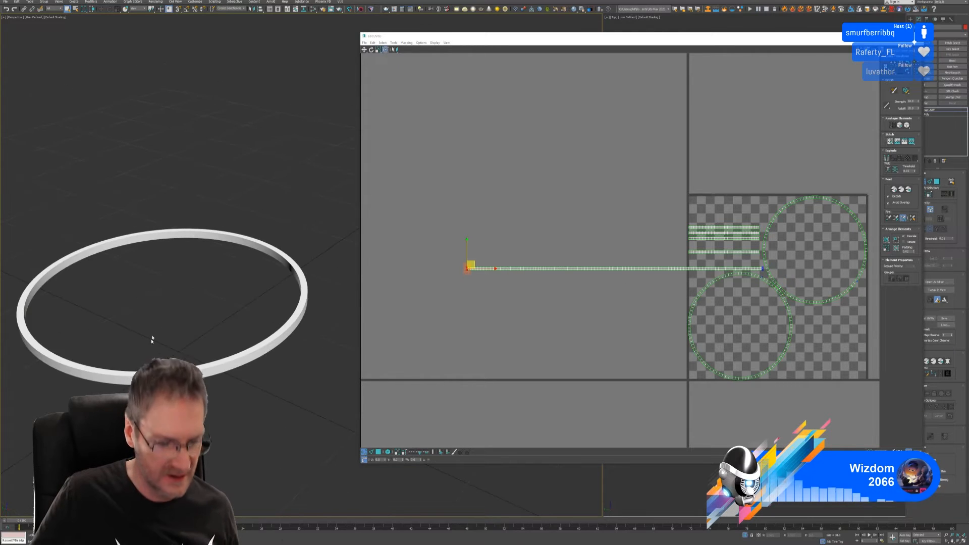
alt+middle_drag(151, 319, 139, 316)
mouse_move(120, 319)
alt+middle_down()
mouse_move(71, 322)
mouse_move(145, 301)
mouse_move(130, 307)
alt+middle_up()
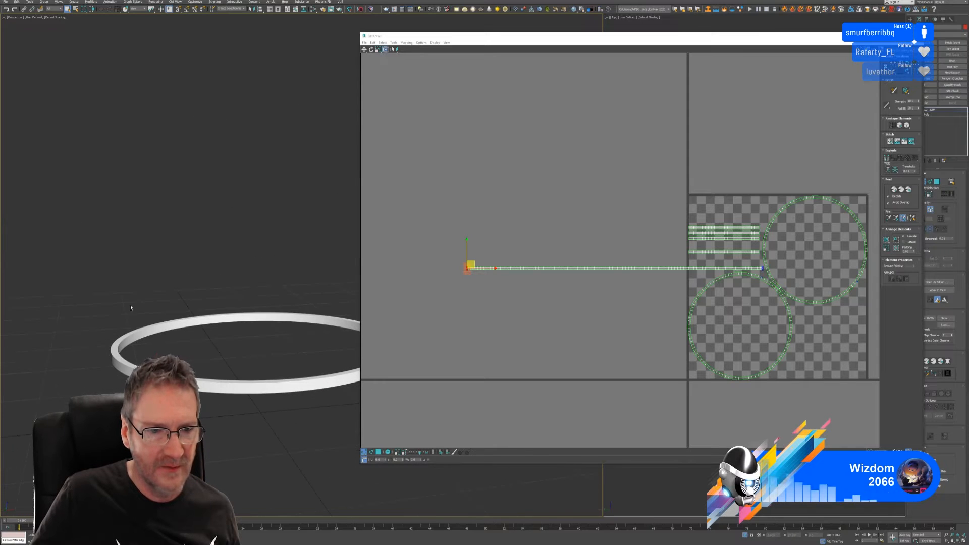
drag(446, 245, 620, 278)
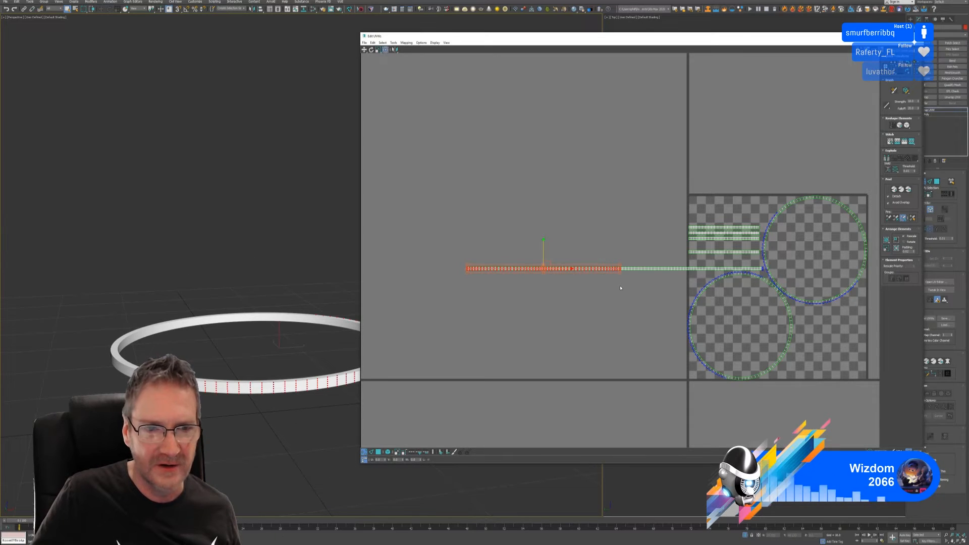
click(575, 297)
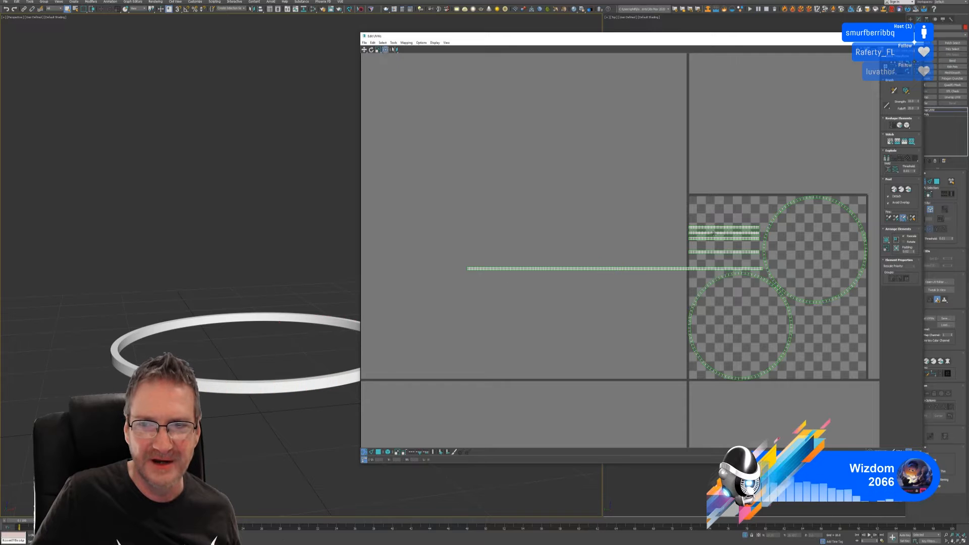
- Select the left-end vertices of the topmost short strip and stitch on the matching lowest short strip
scroll(684, 180, up, 4)
middle_drag(684, 180, 612, 156)
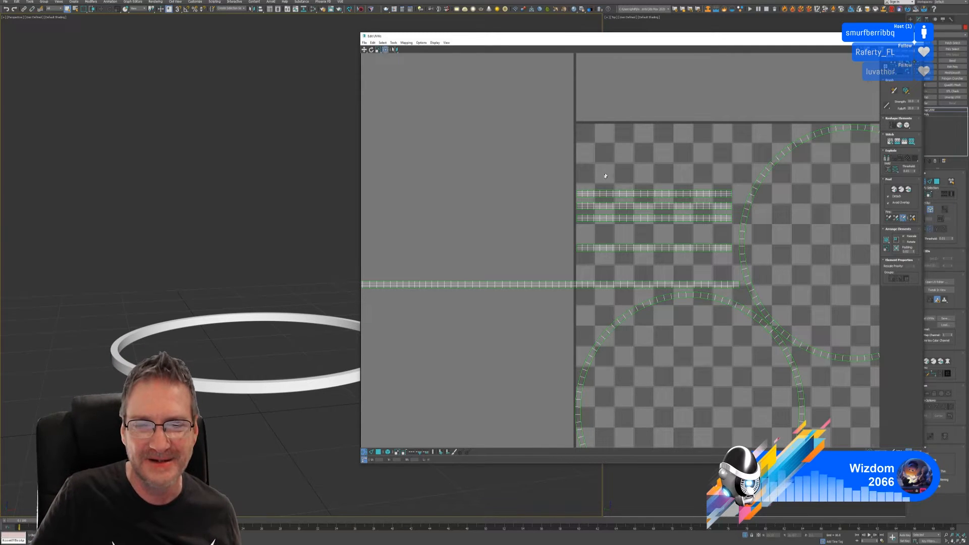
scroll(605, 175, up, 4)
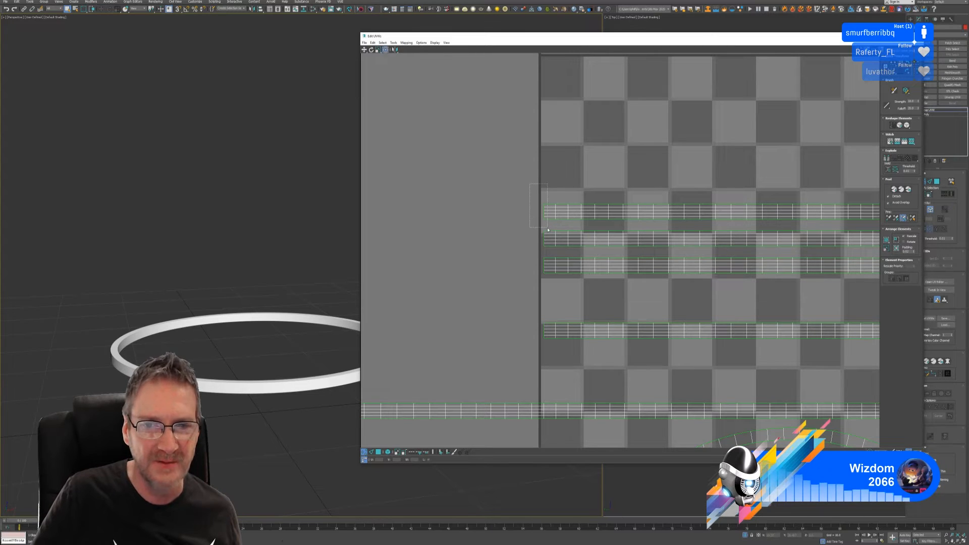
drag(547, 230, 548, 228)
scroll(574, 271, down, 4)
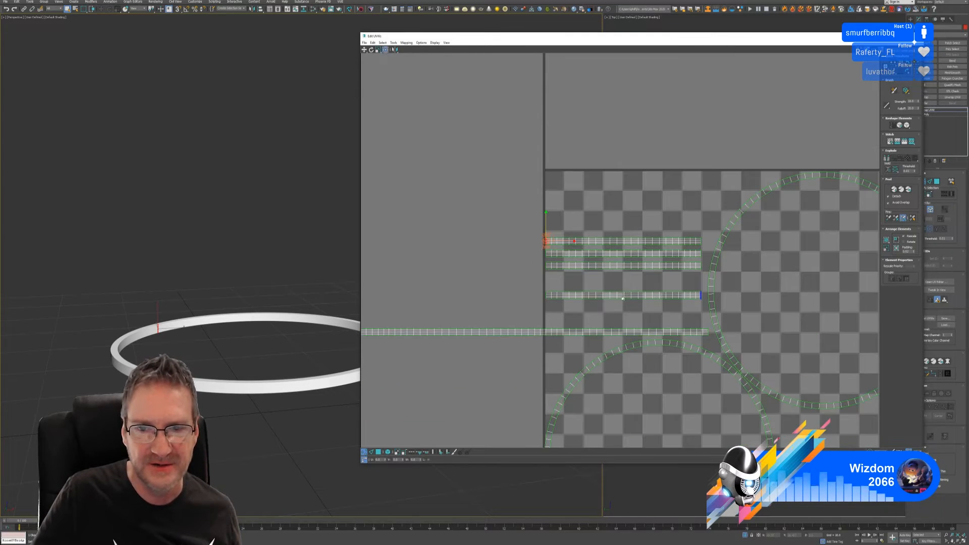
click(396, 44)
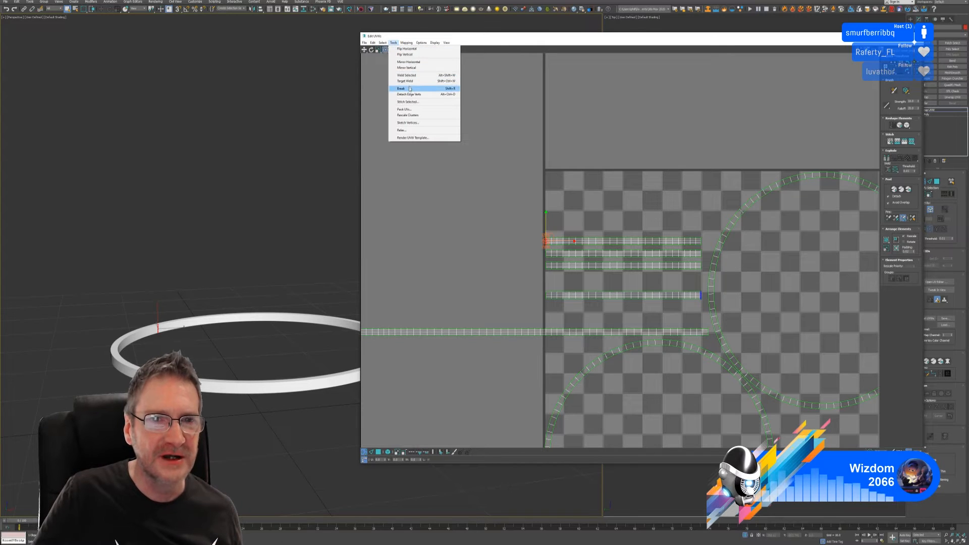
click(406, 104)
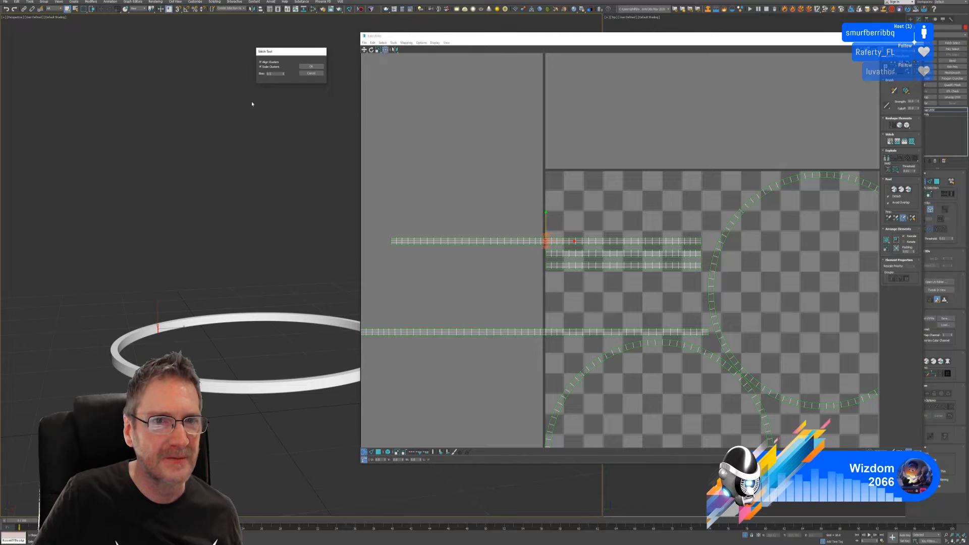
click(305, 73)
- Select the upper strip's new left-end vertices and stitch on the lower of the two remaining short strips
middle_drag(392, 249, 503, 226)
scroll(500, 219, up, 4)
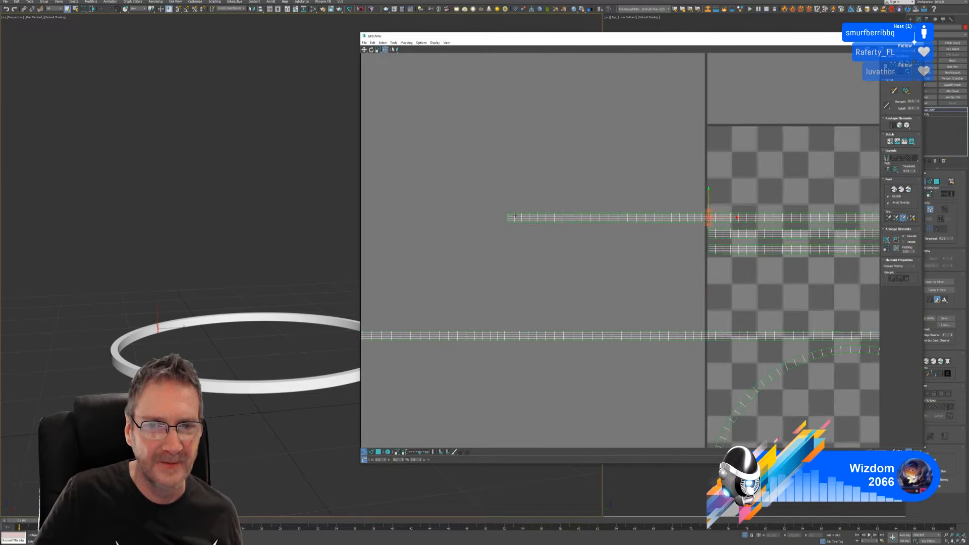
drag(508, 228, 509, 230)
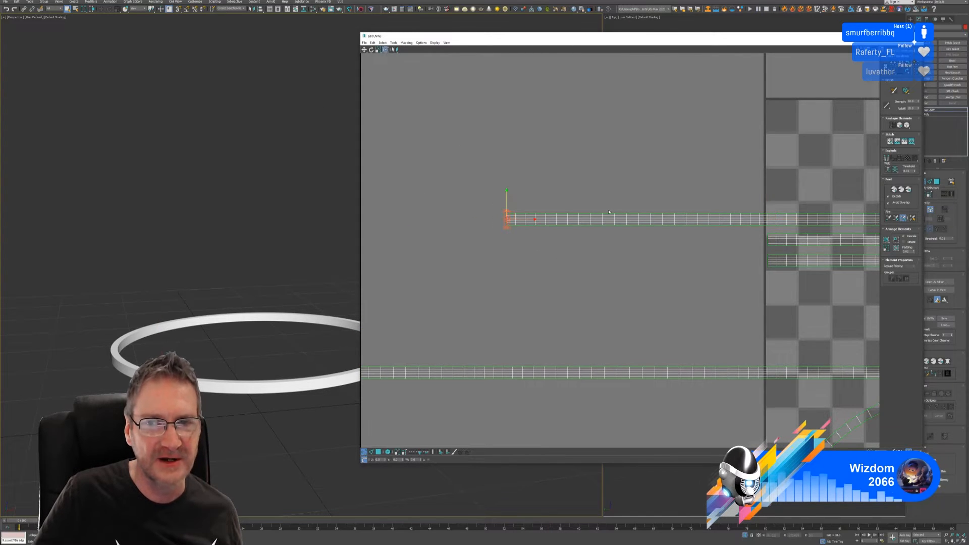
middle_drag(631, 163, 538, 129)
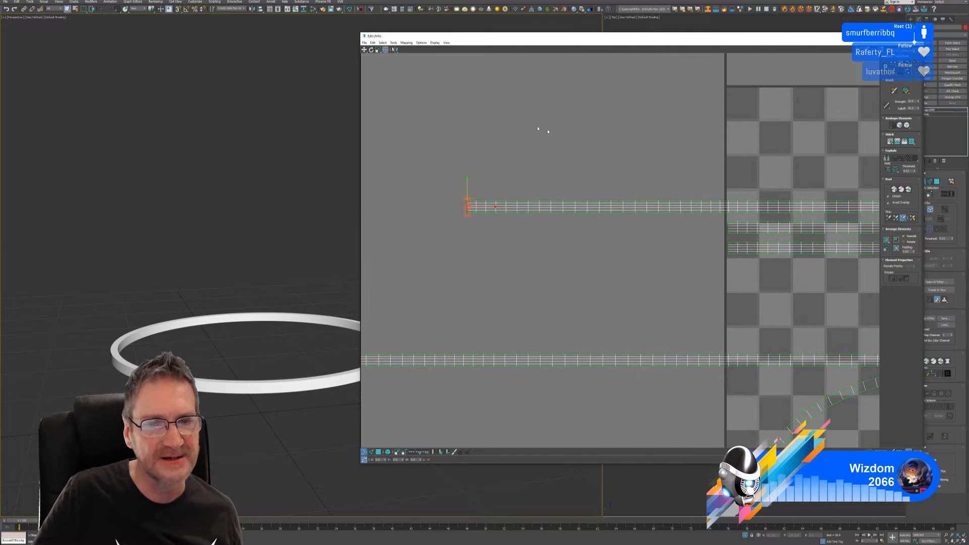
click(395, 43)
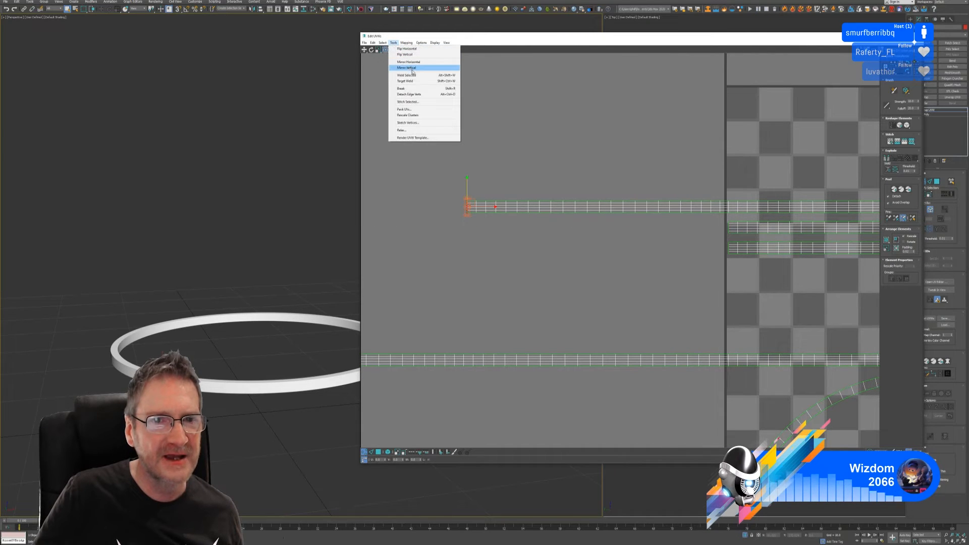
click(408, 101)
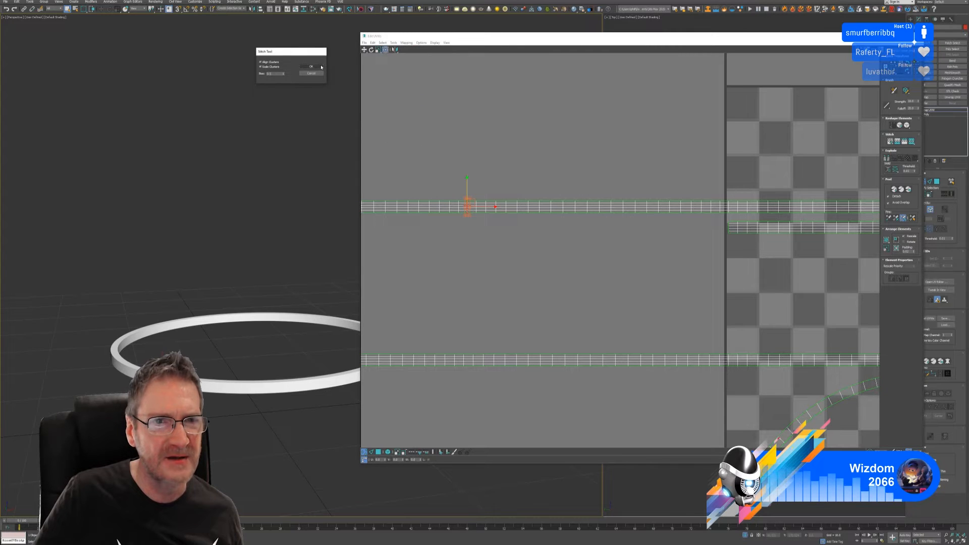
click(311, 67)
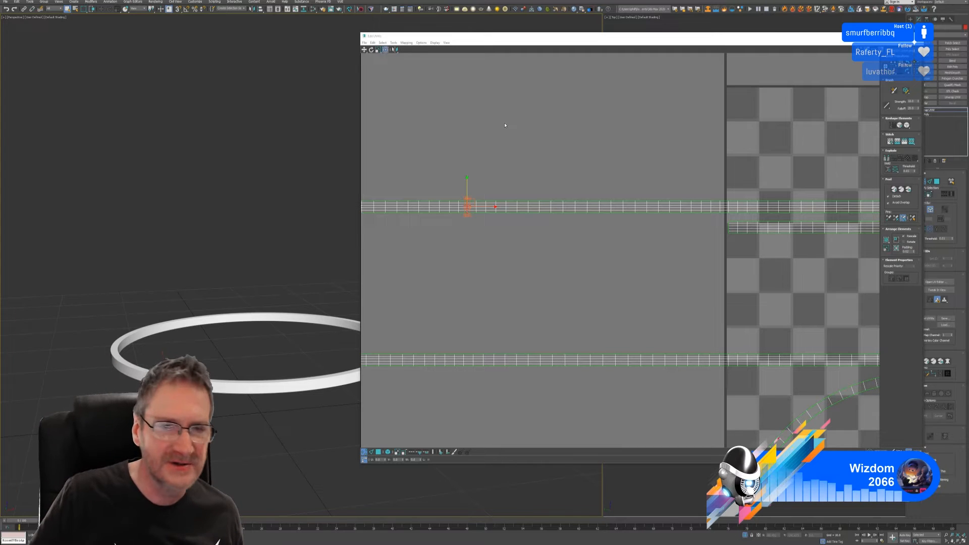
- Select the three-piece upper strip's left-end vertices and stitch on the last remaining short strip
scroll(540, 164, down, 6)
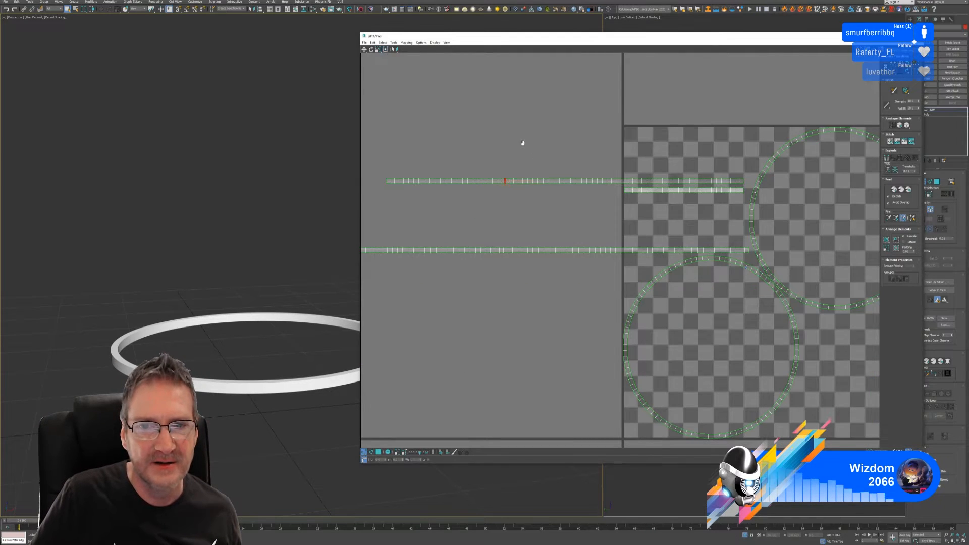
middle_drag(522, 143, 627, 143)
scroll(466, 166, up, 5)
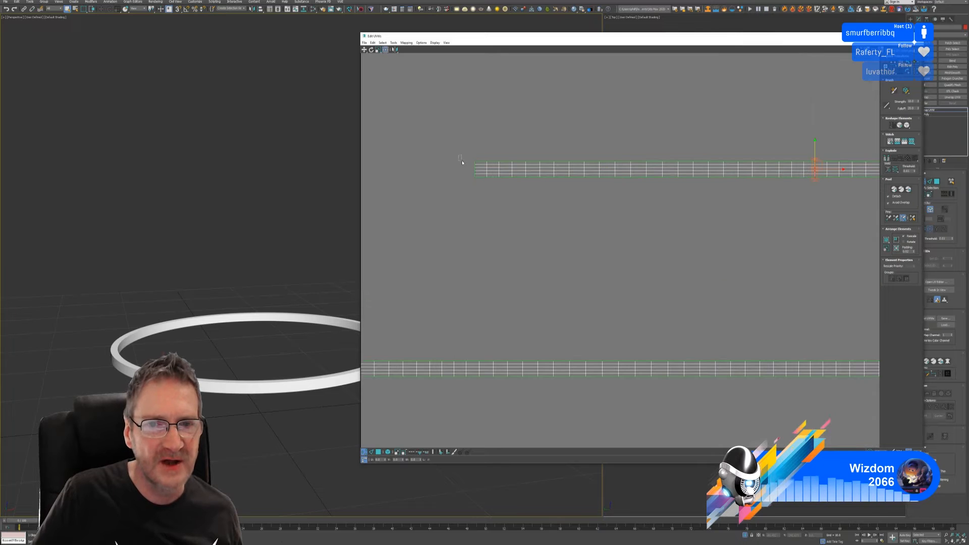
drag(477, 193, 477, 193)
scroll(524, 235, down, 3)
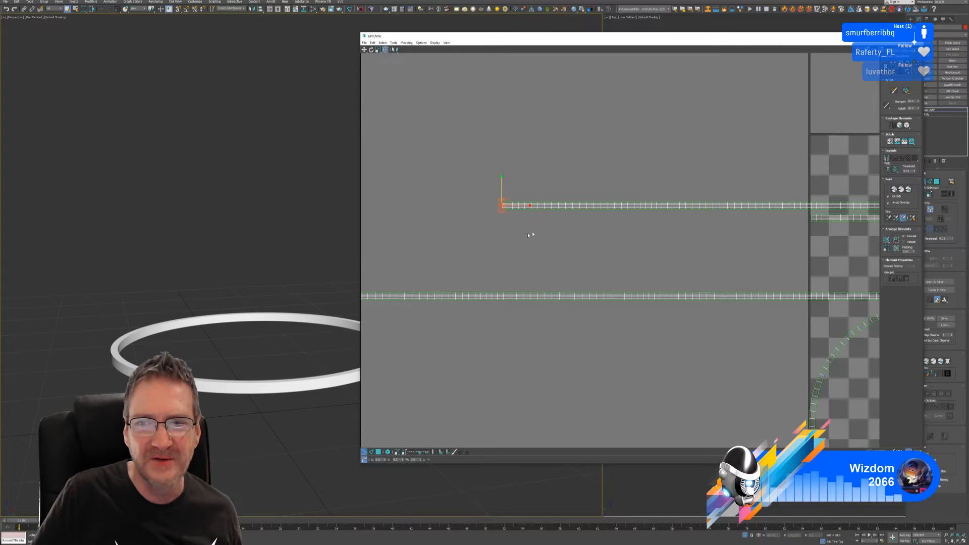
middle_drag(604, 129, 495, 138)
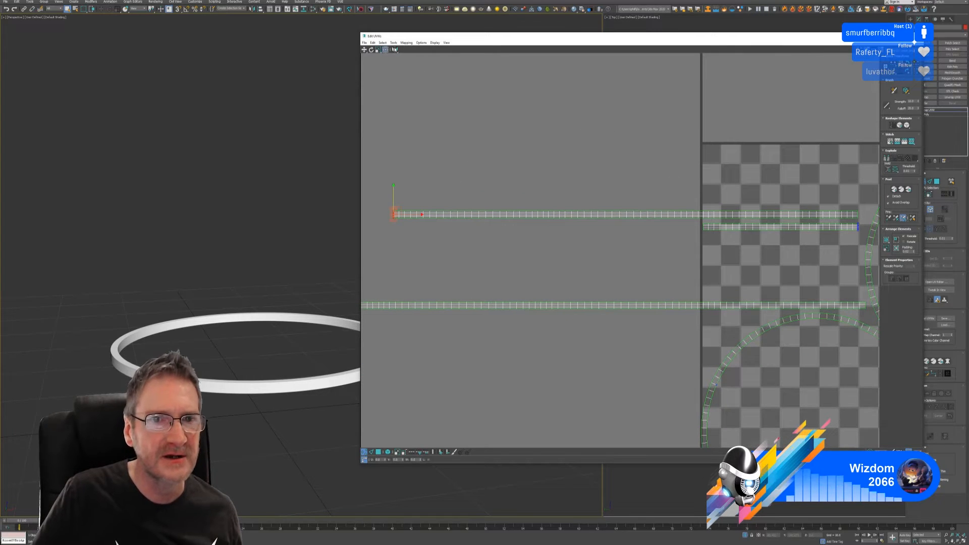
click(394, 43)
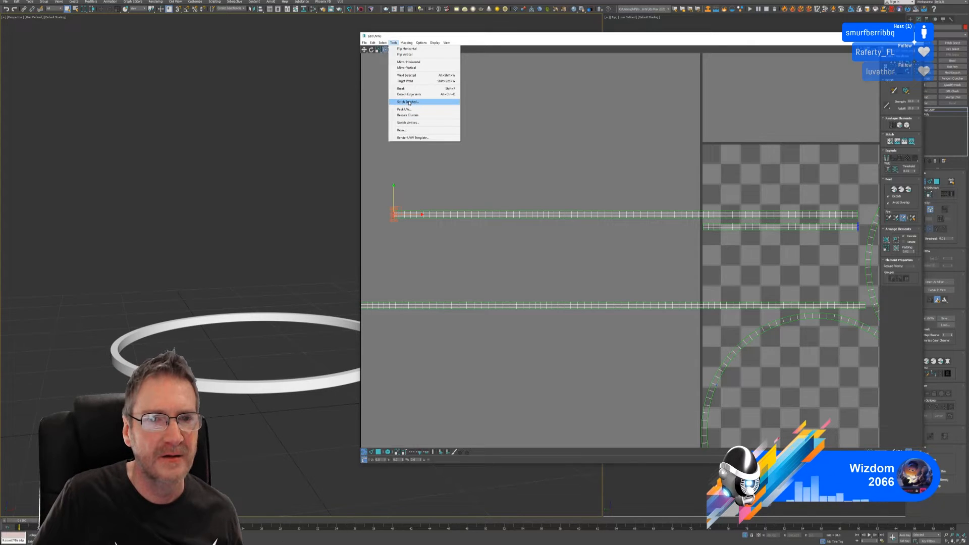
click(409, 103)
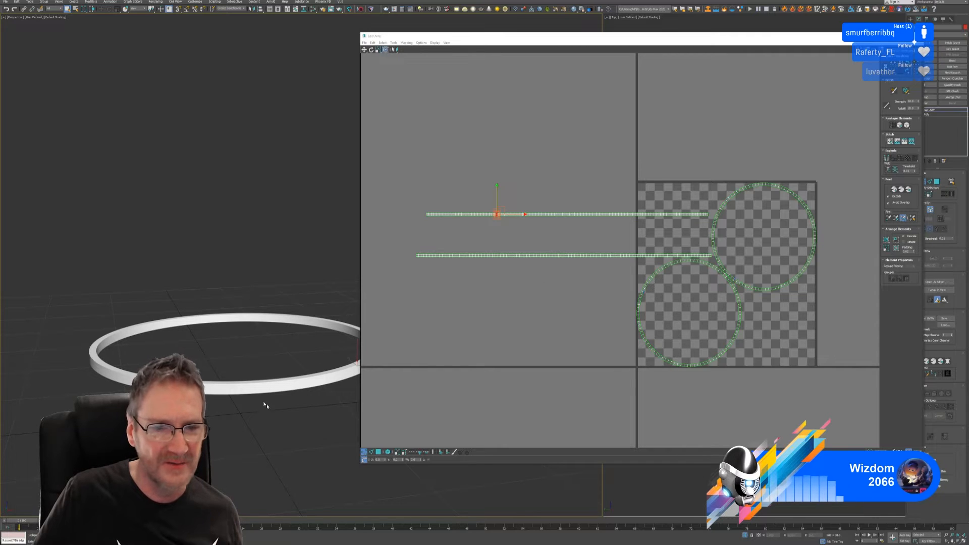
- Switch to polygon selection and pick one face on the ring's flat rim to locate it in the UV layout
scroll(99, 344, up, 6)
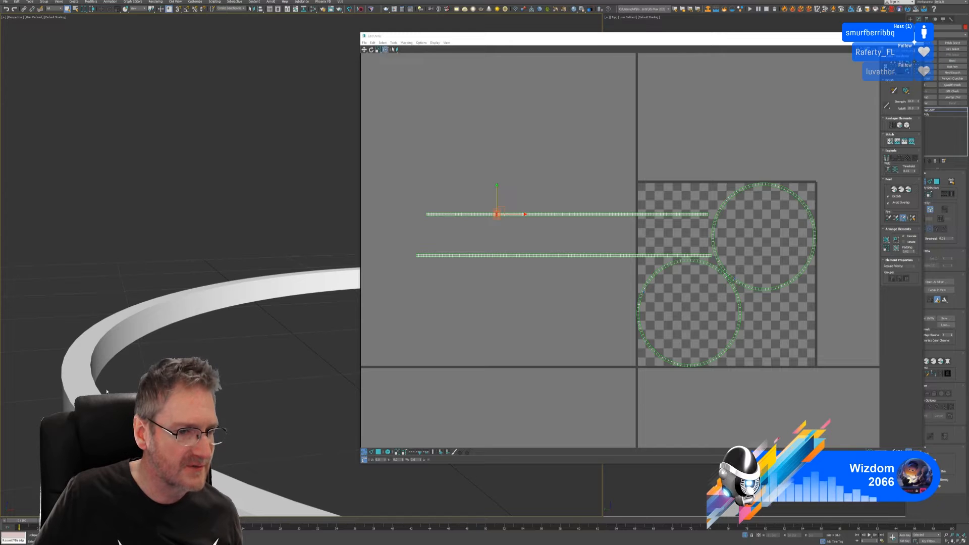
scroll(170, 346, down, 5)
scroll(170, 346, up, 5)
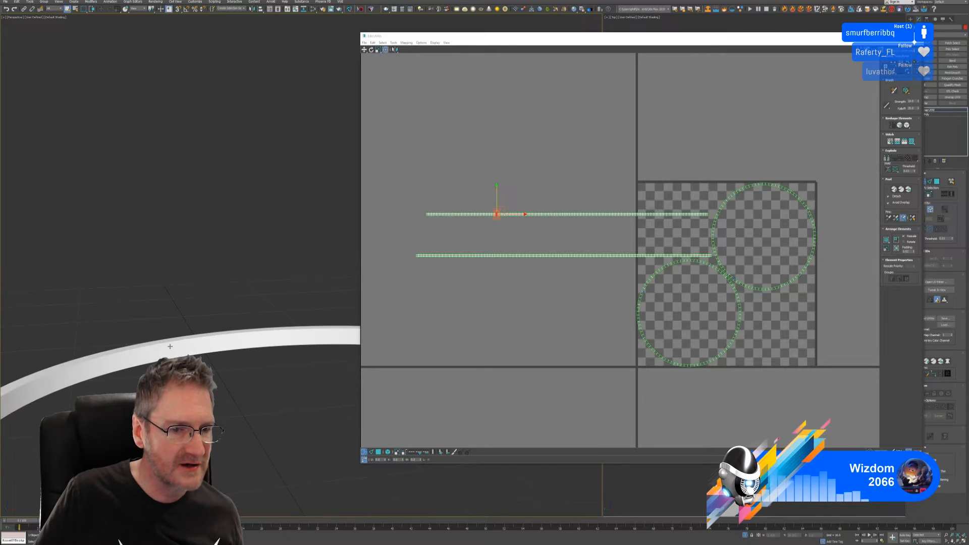
scroll(205, 346, down, 5)
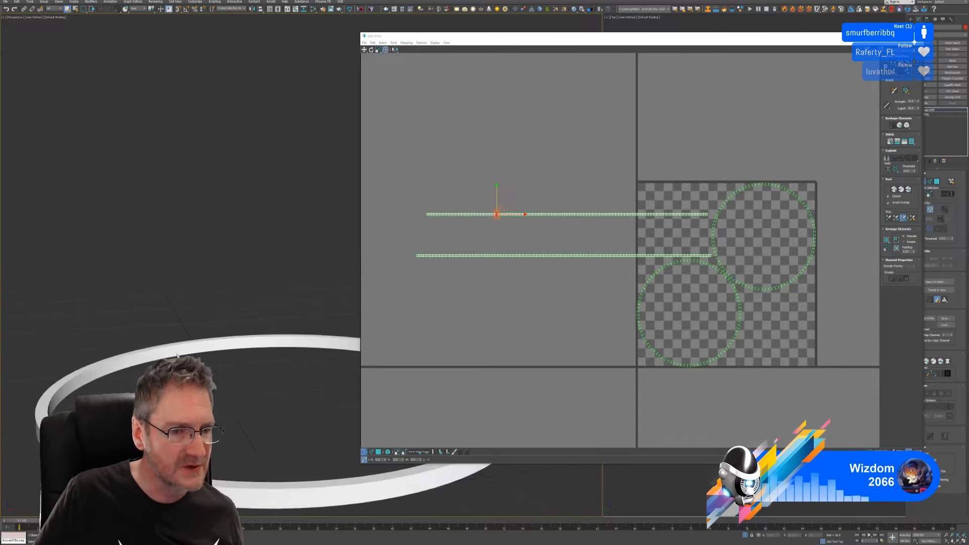
alt+middle_drag(204, 346, 214, 396)
scroll(214, 396, up, 5)
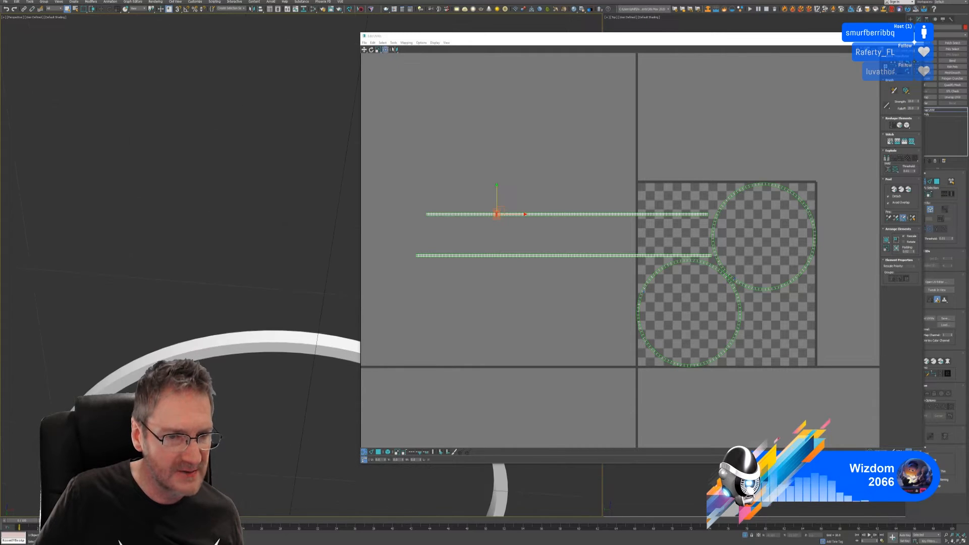
click(379, 453)
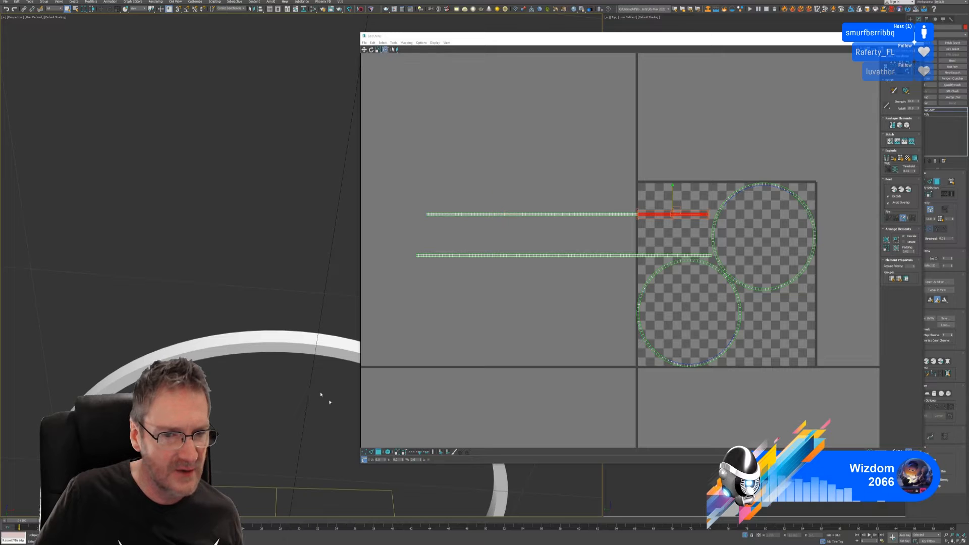
click(263, 350)
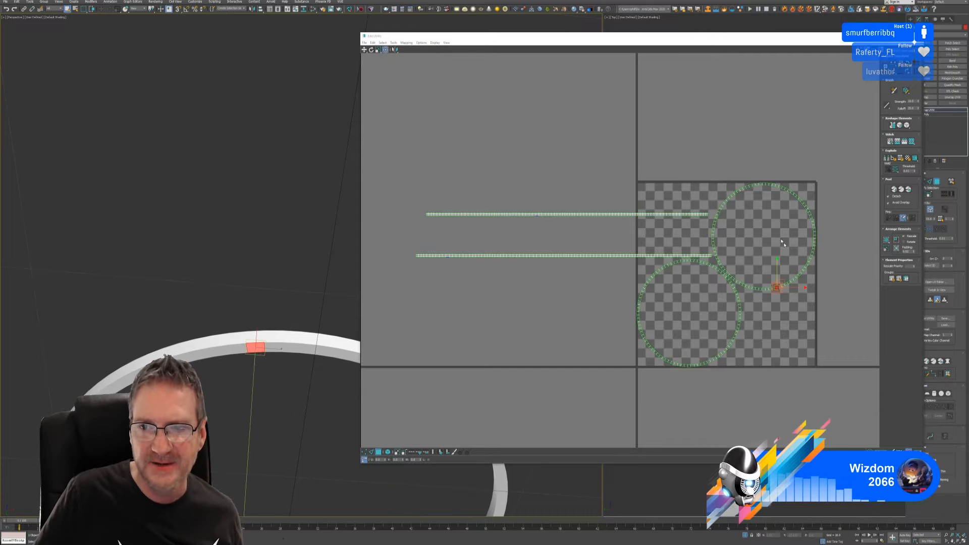
- Select the whole upper circular UV shell as an element and move it outside the checkered UV tile, to its right
middle_drag(789, 212, 694, 195)
scroll(694, 195, up, 2)
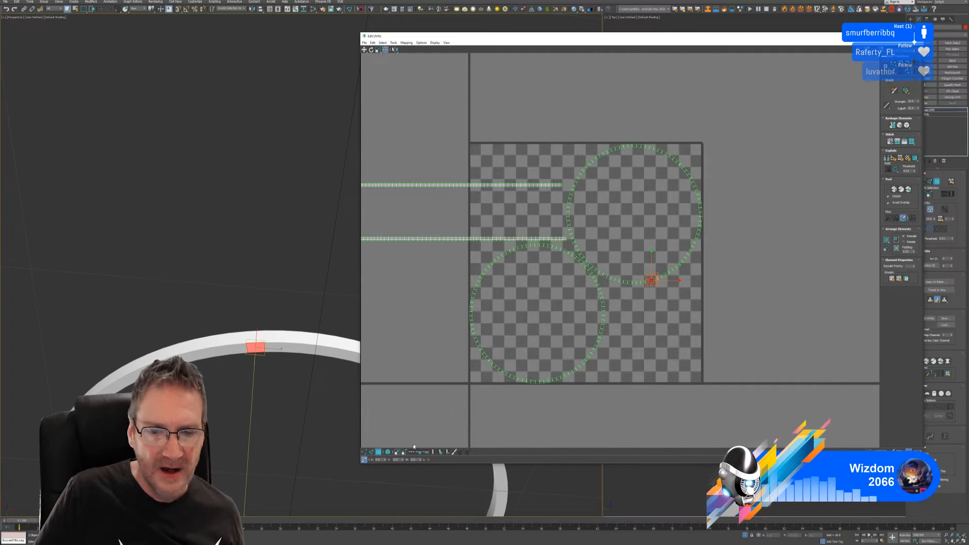
click(665, 277)
click(663, 273)
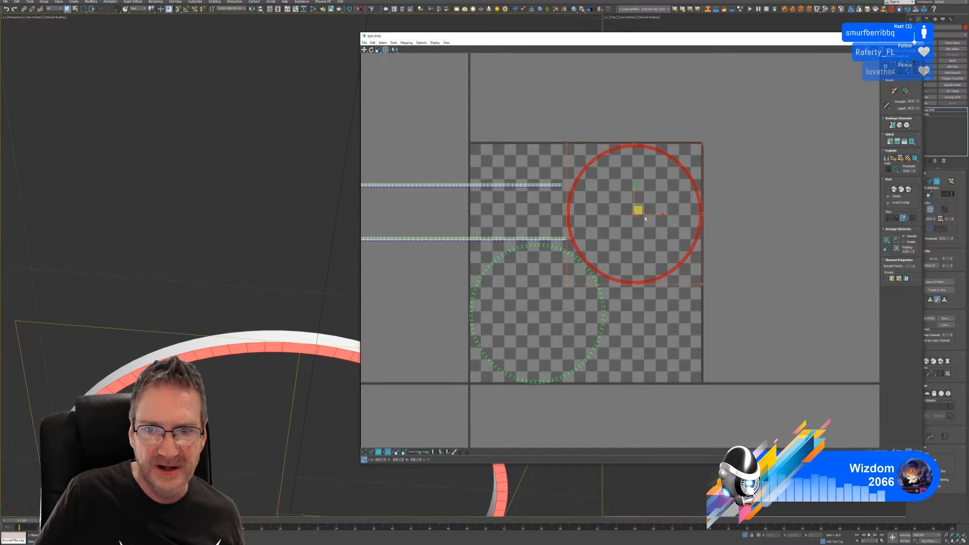
drag(639, 210, 813, 152)
middle_drag(669, 289, 727, 277)
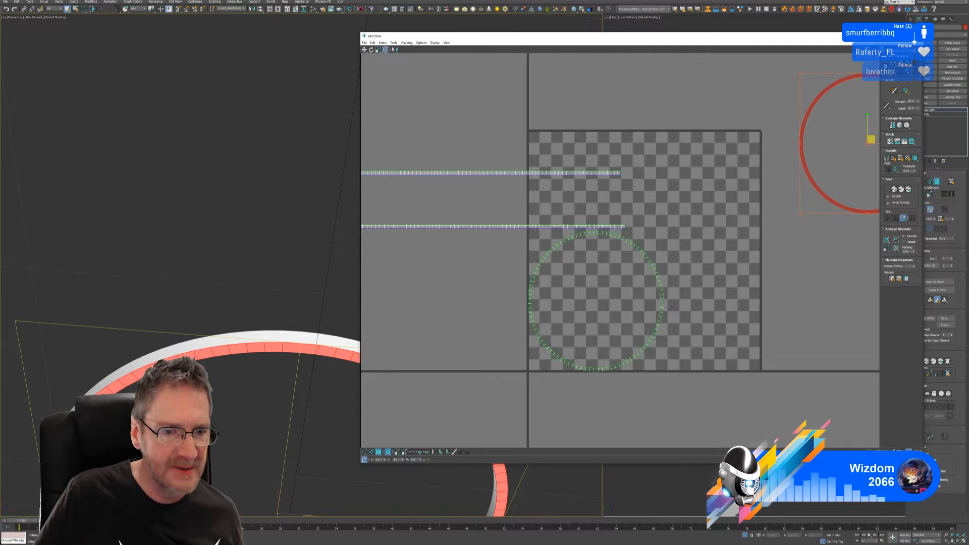
- Select the upper long UV strip and move it above the checkered UV tile
alt+middle_drag(202, 303, 109, 360)
scroll(109, 360, up, 4)
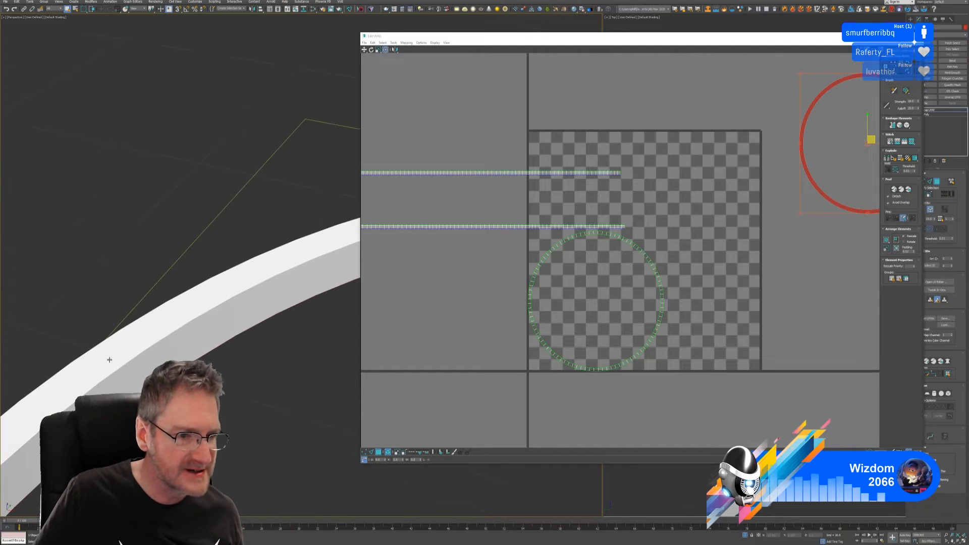
scroll(550, 297, down, 4)
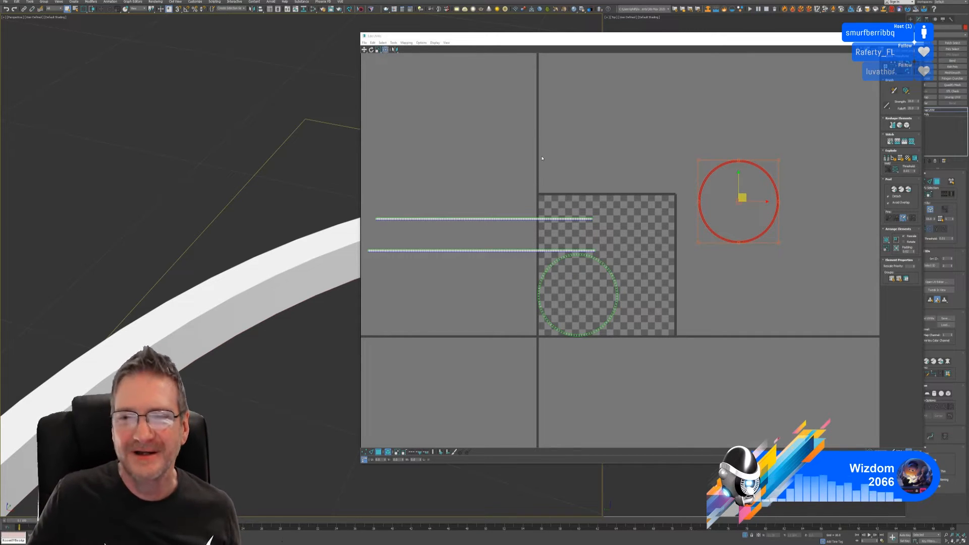
middle_drag(510, 175, 545, 172)
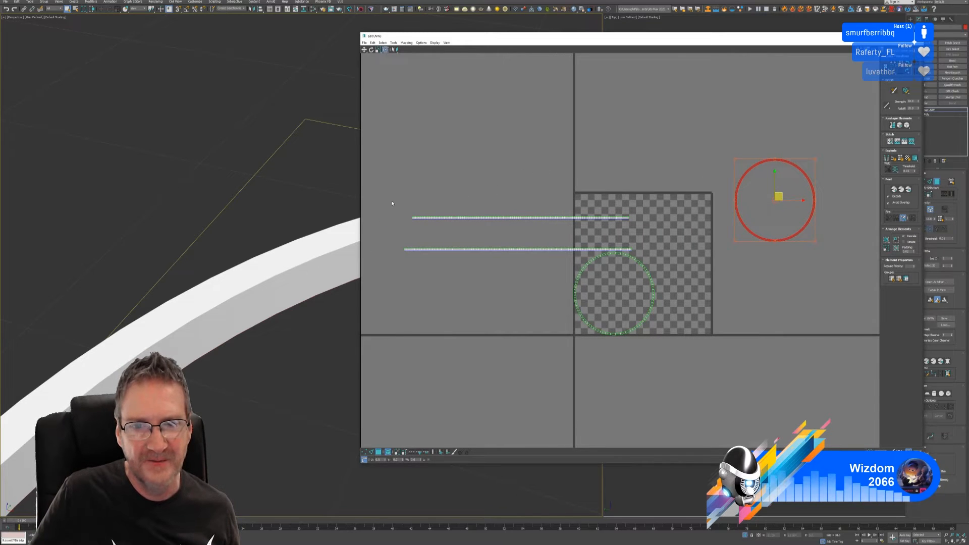
drag(654, 241, 645, 233)
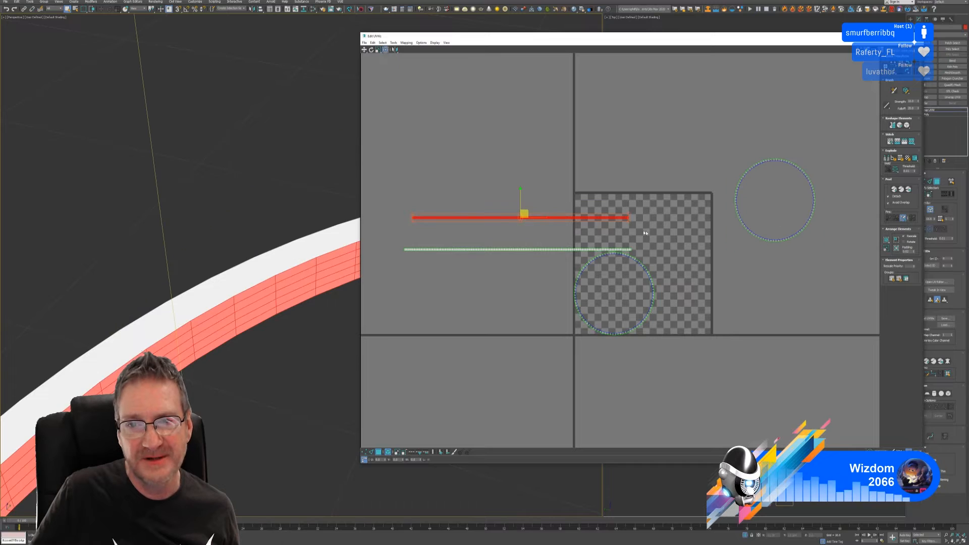
click(363, 49)
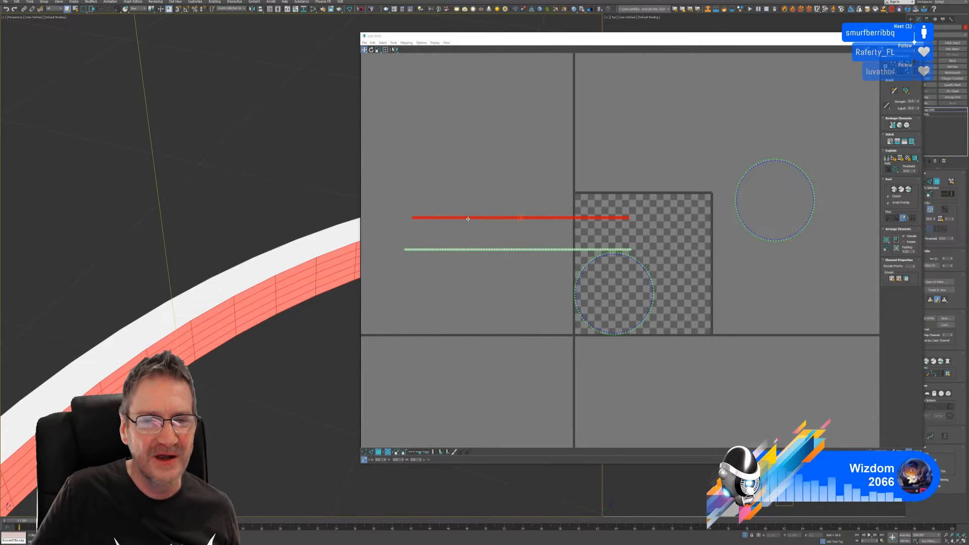
drag(468, 218, 501, 156)
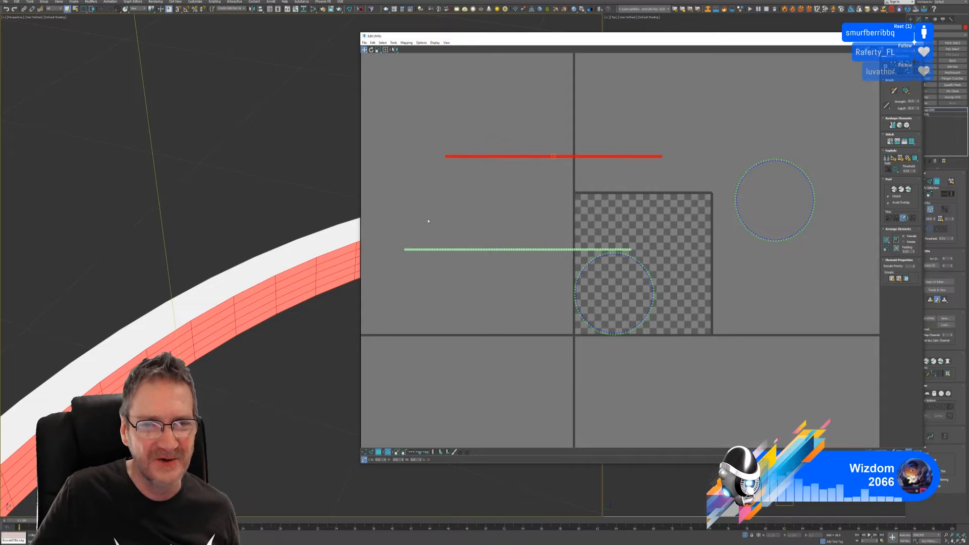
- Select the other long UV strip and move it directly beneath the first, roughly centred on it
click(493, 249)
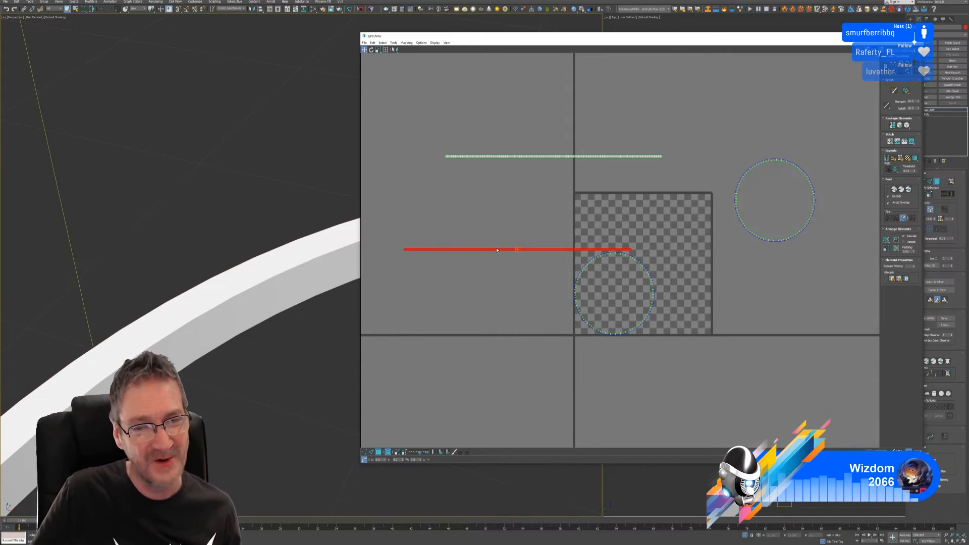
drag(494, 249, 530, 163)
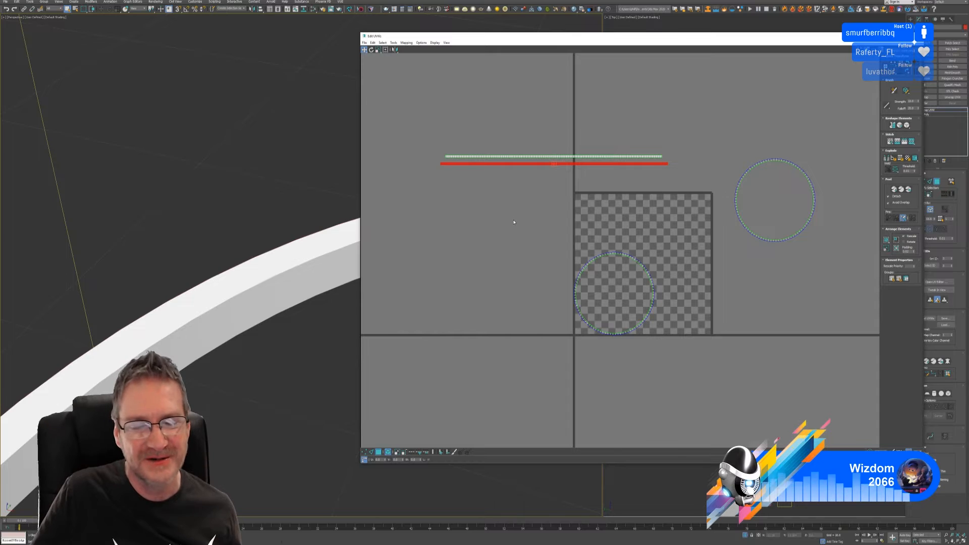
scroll(161, 202, down, 8)
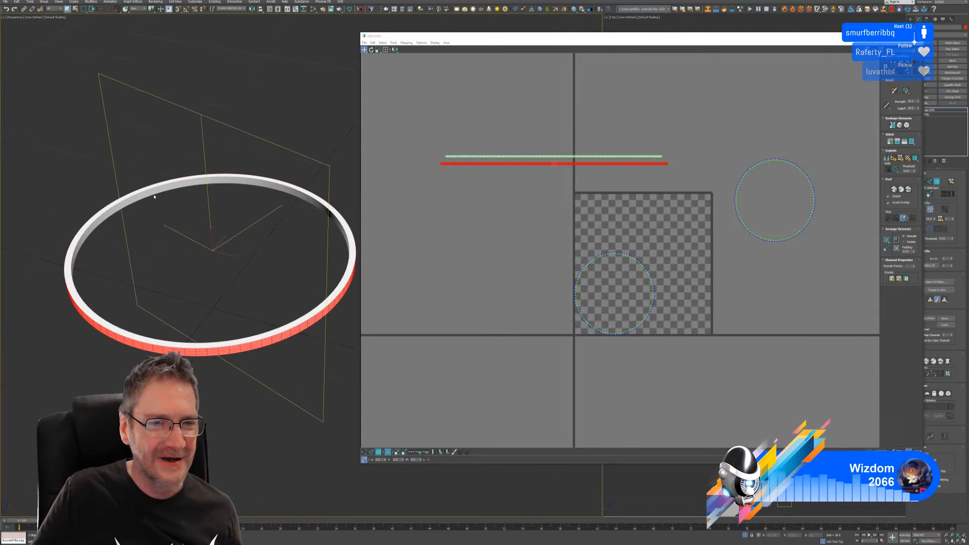
- Move the outer-wall UV strip above the circular shell outside the tile, and select the remaining strip to locate it on the ring
middle_drag(172, 203, 161, 209)
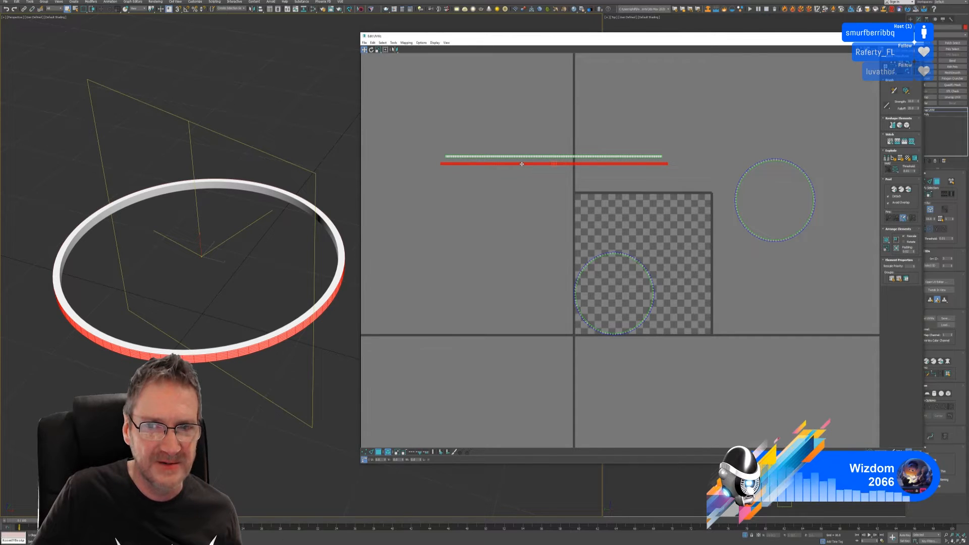
drag(521, 164, 770, 123)
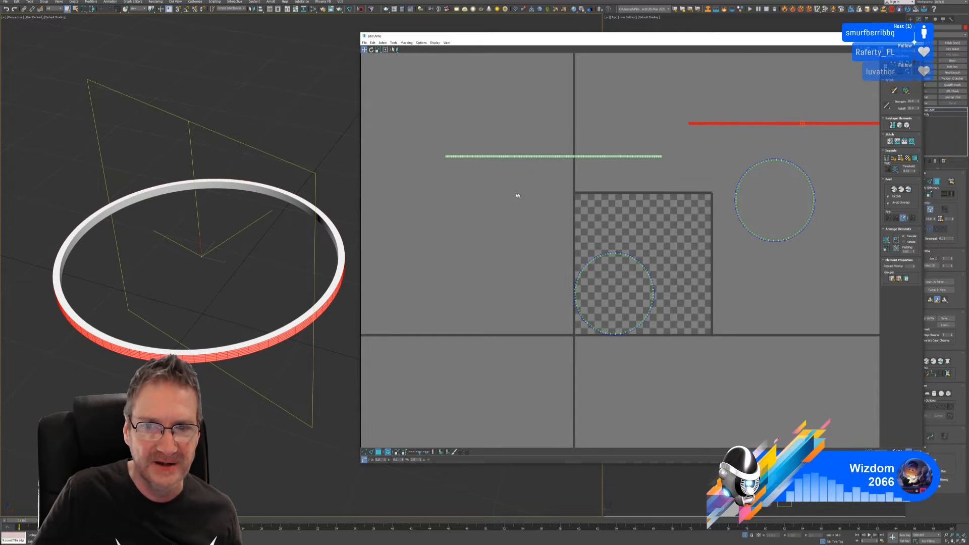
middle_drag(515, 195, 493, 197)
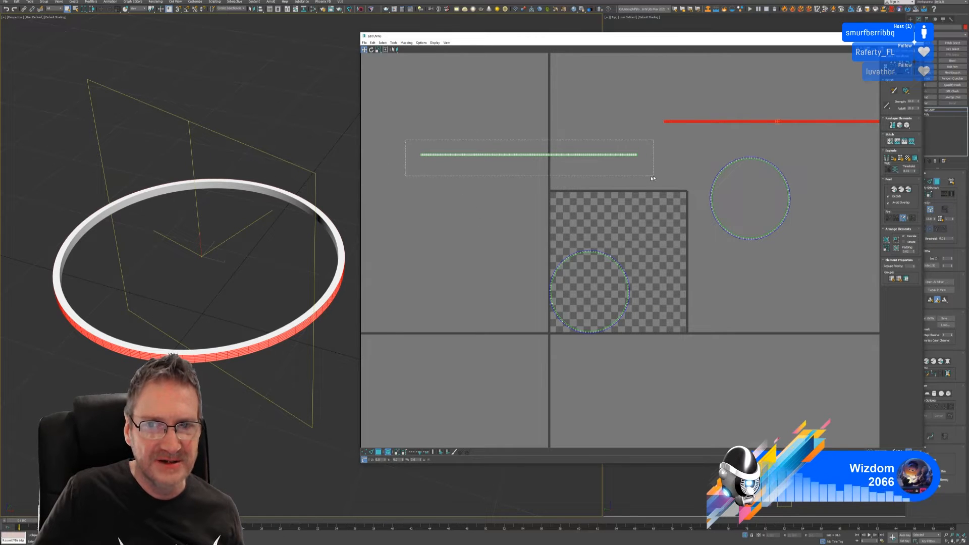
drag(653, 179, 654, 179)
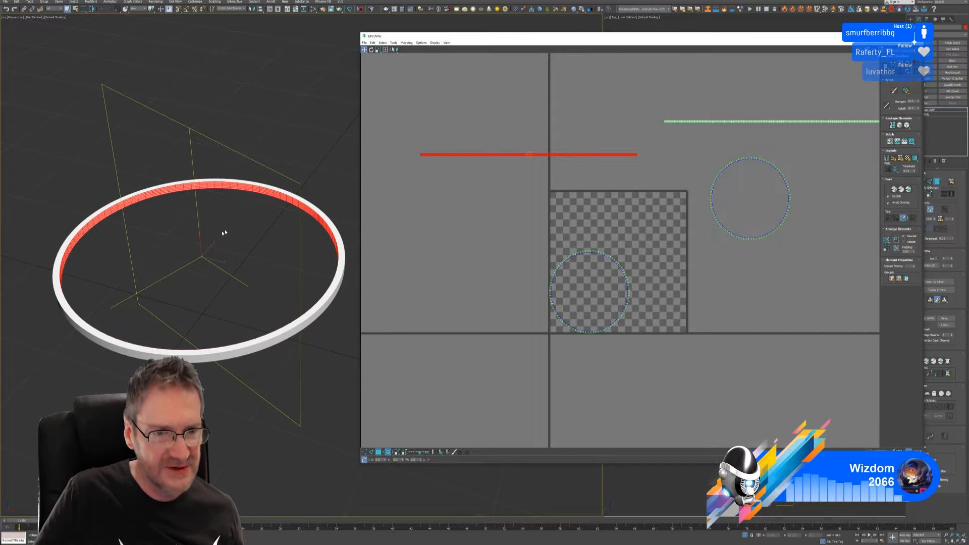
alt+middle_drag(228, 219, 182, 218)
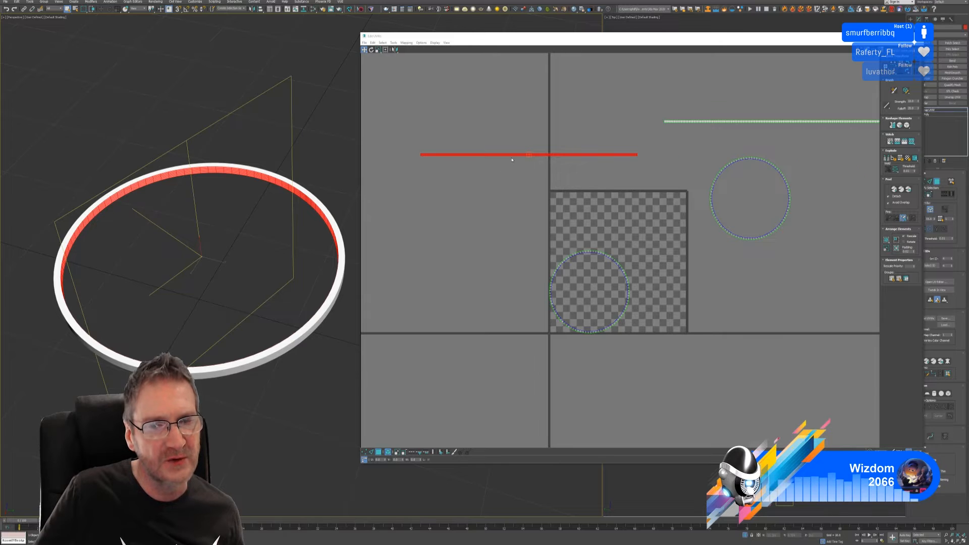
- Switch to vertex selection and turn off whole-element selection for working on the inner-wall strip
scroll(512, 159, up, 8)
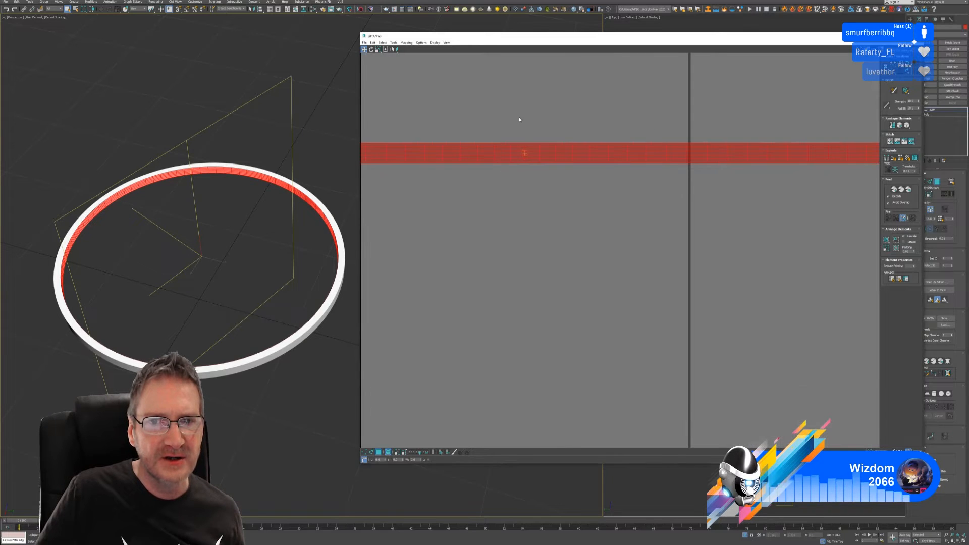
click(507, 230)
click(364, 452)
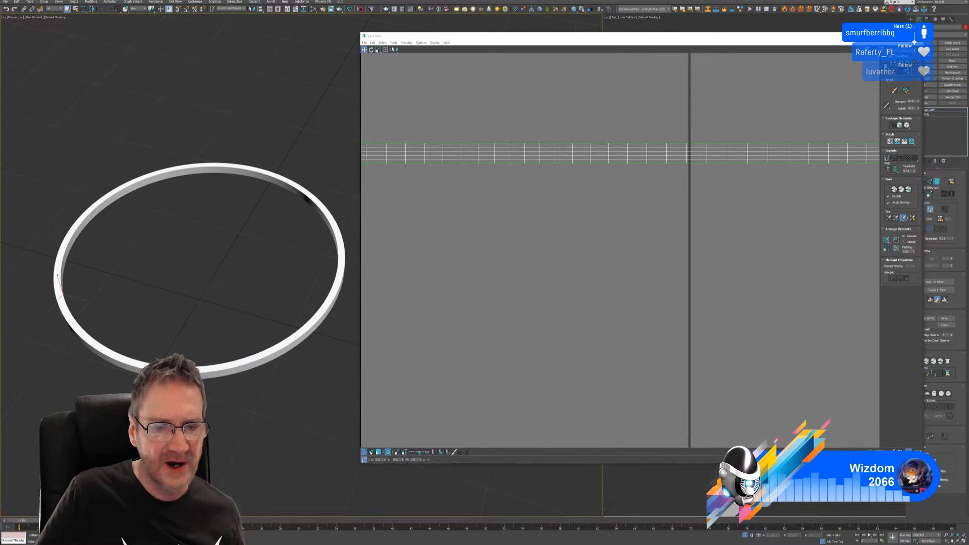
scroll(575, 222, down, 7)
scroll(563, 232, up, 2)
scroll(562, 234, up, 4)
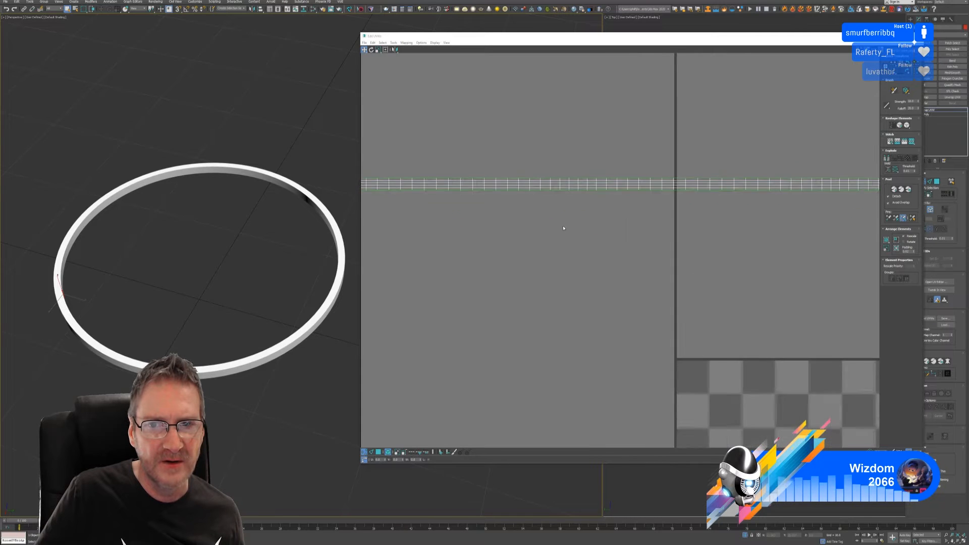
key(ctrl+a)
scroll(572, 296, down, 4)
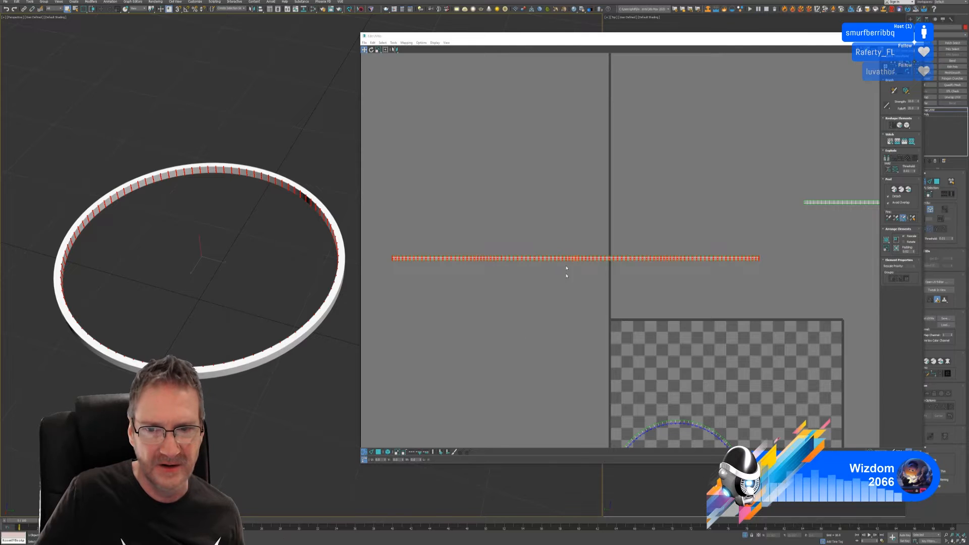
scroll(568, 256, up, 5)
- Select the column of vertices across the middle of the inner-wall strip and break the strip in two there
click(561, 242)
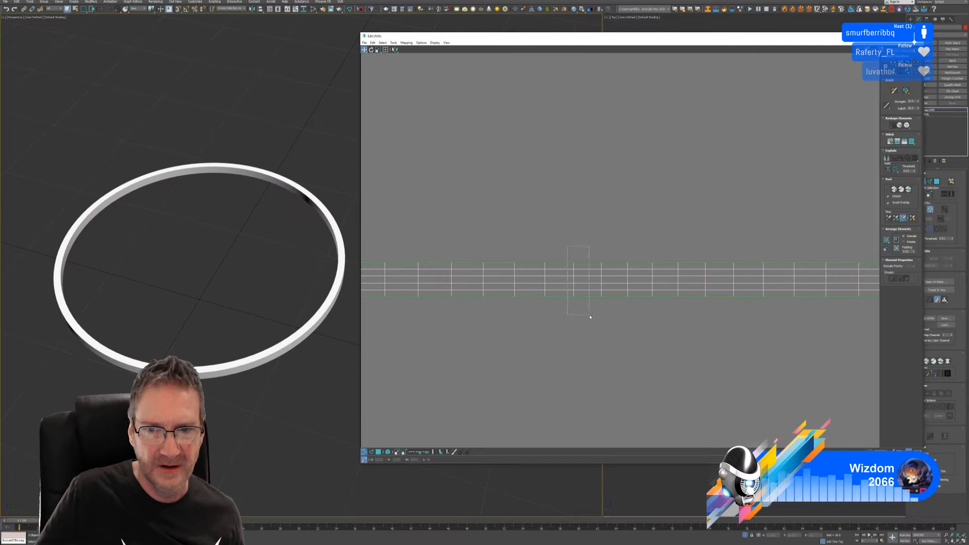
drag(590, 317, 590, 318)
scroll(562, 396, down, 6)
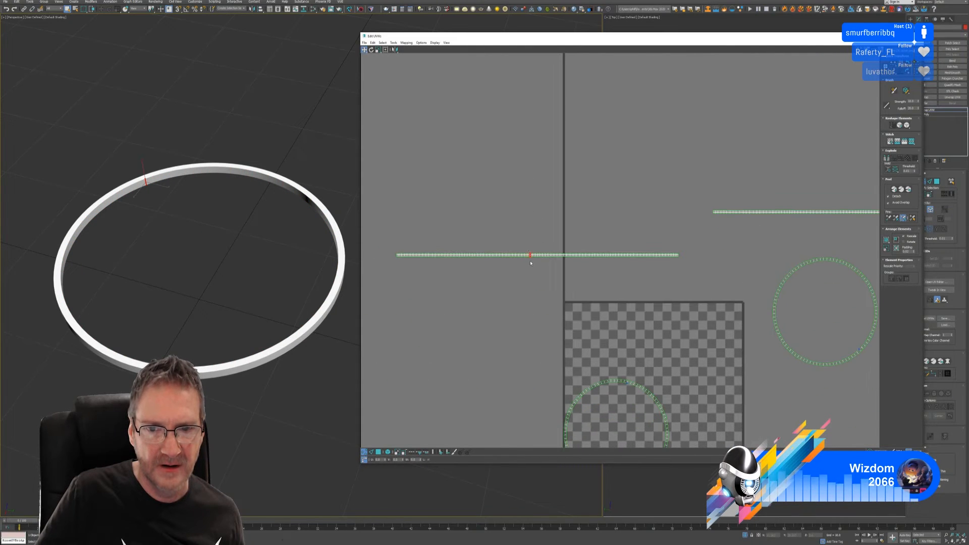
scroll(530, 261, up, 5)
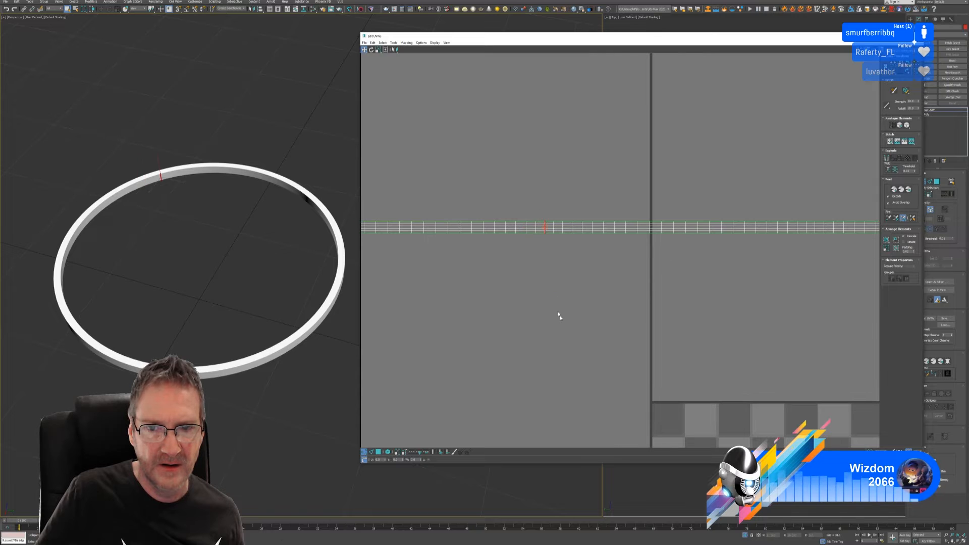
scroll(558, 320, down, 4)
middle_drag(520, 299, 535, 292)
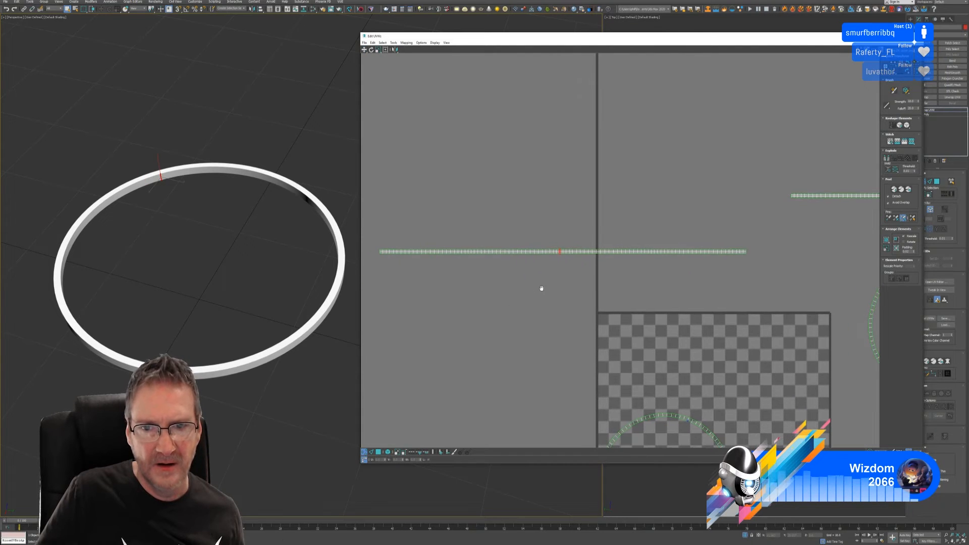
click(393, 42)
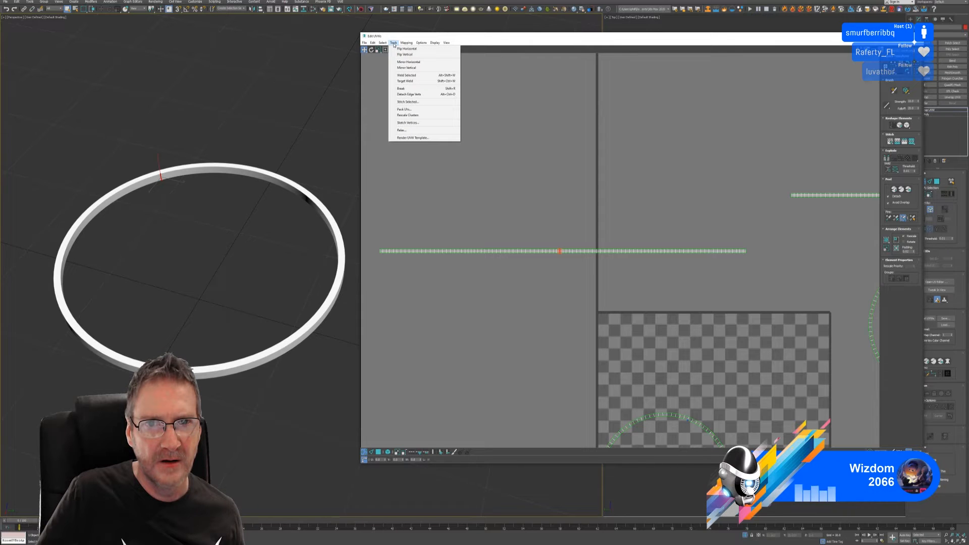
click(429, 88)
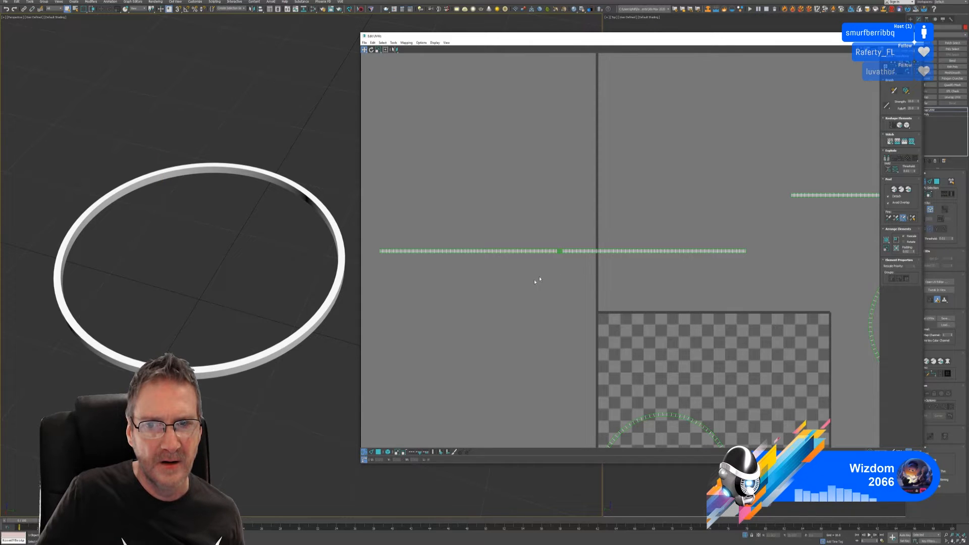
- Select the left half of the broken strip as a polygon element and stack it closely above the right half
click(387, 451)
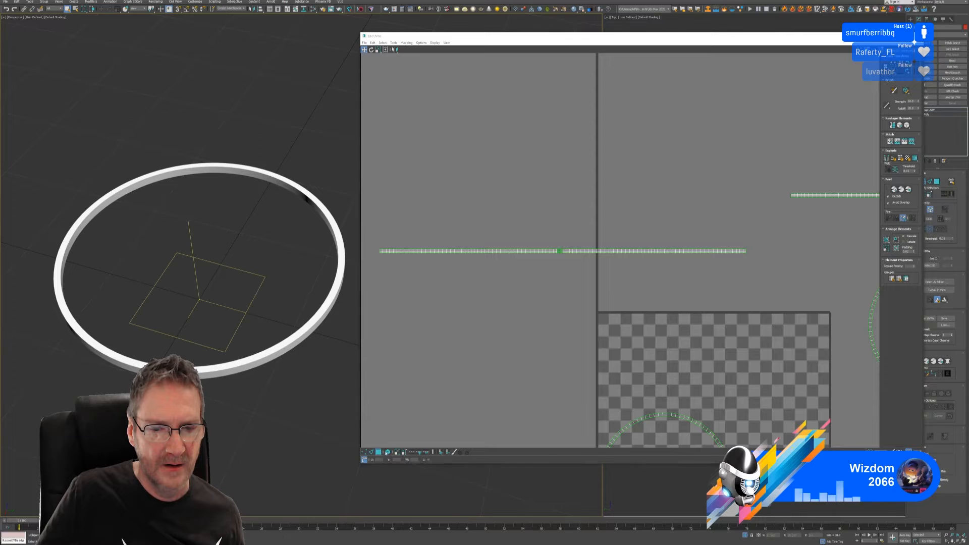
click(462, 250)
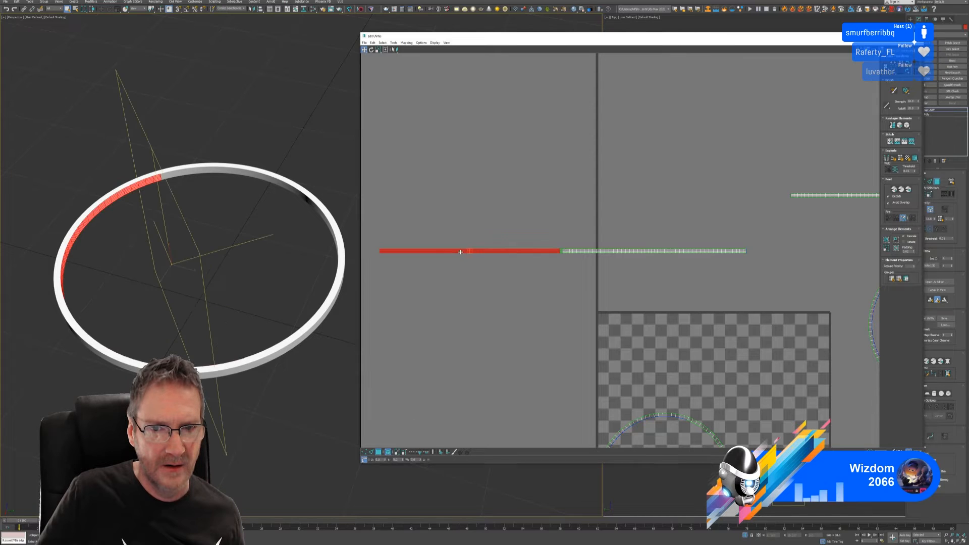
scroll(458, 314, down, 4)
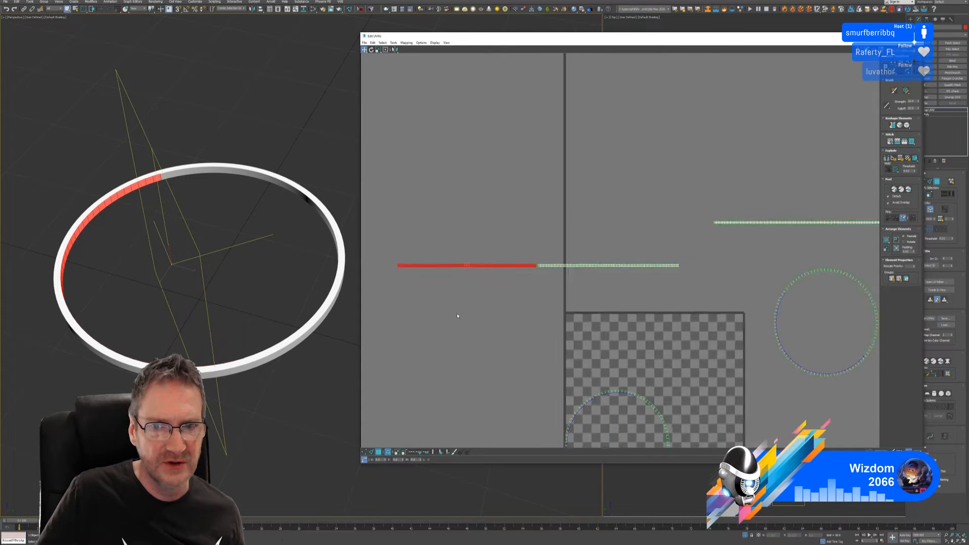
scroll(489, 292, up, 5)
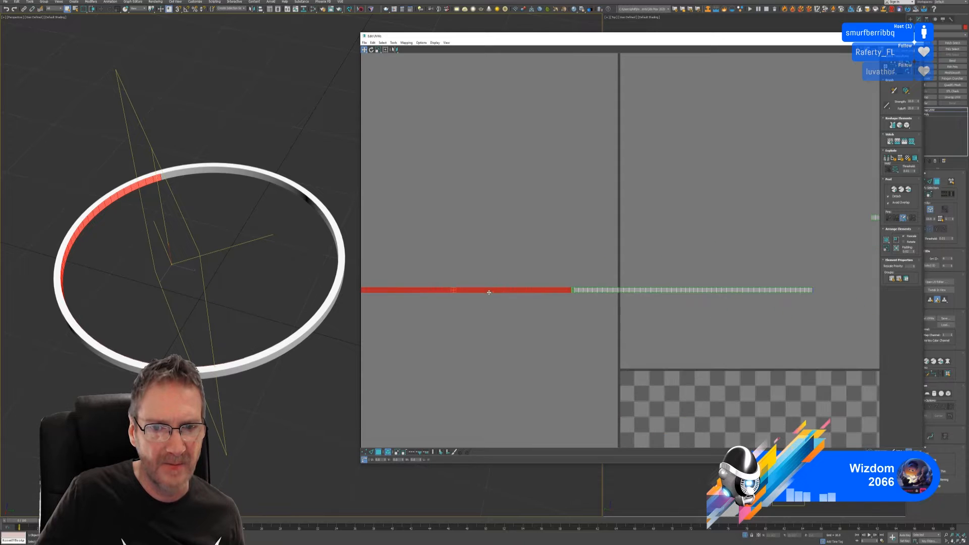
drag(480, 290, 719, 271)
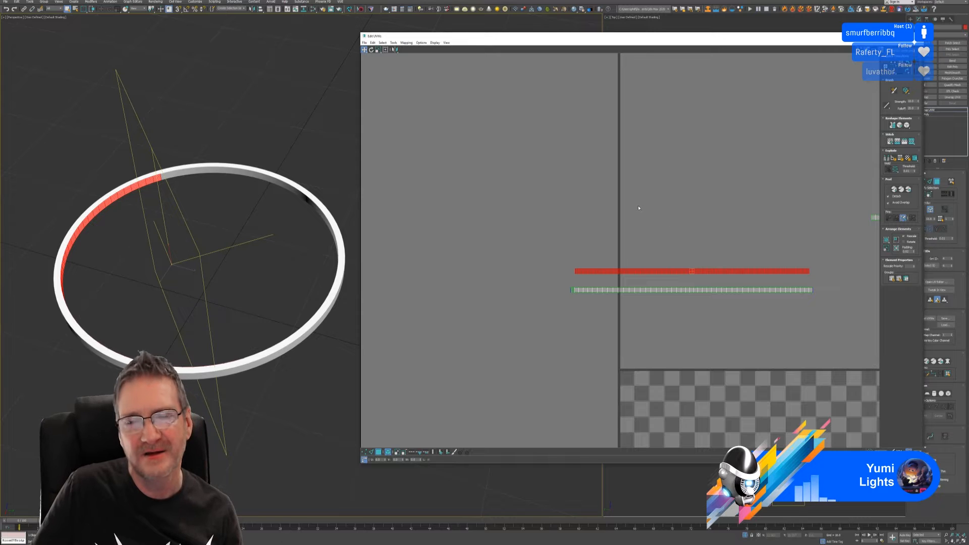
scroll(695, 297, up, 4)
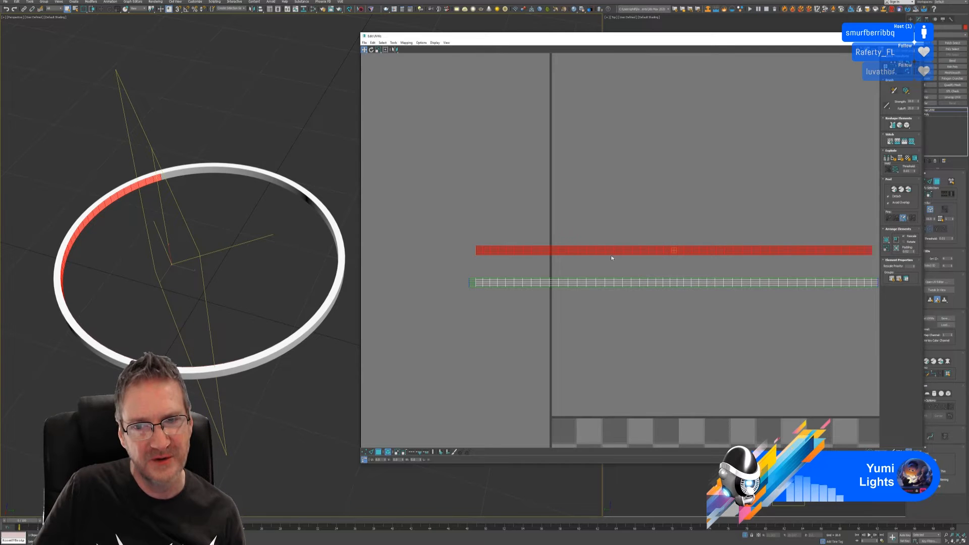
drag(612, 252, 613, 269)
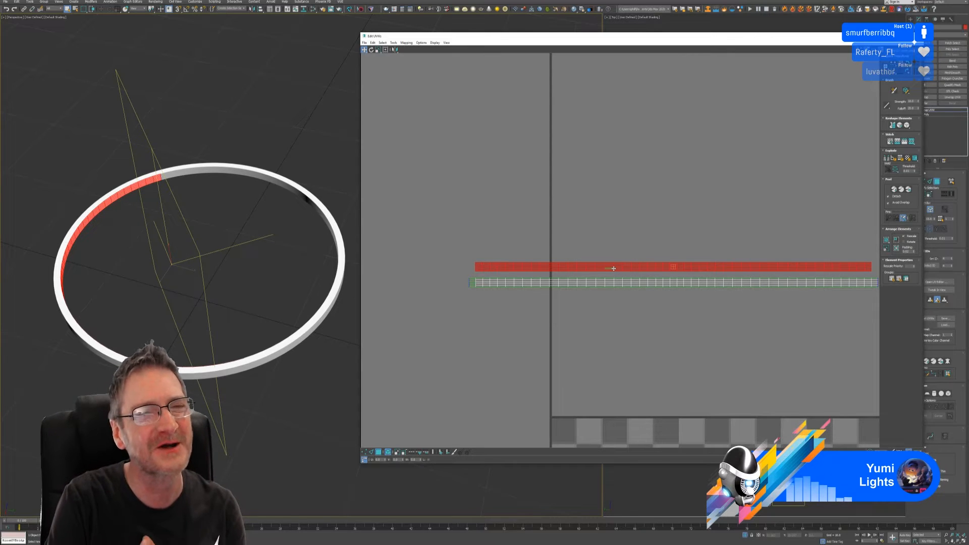
- Select both stacked half strips and move them into the upper part of the checkered UV tile
scroll(609, 263, down, 1)
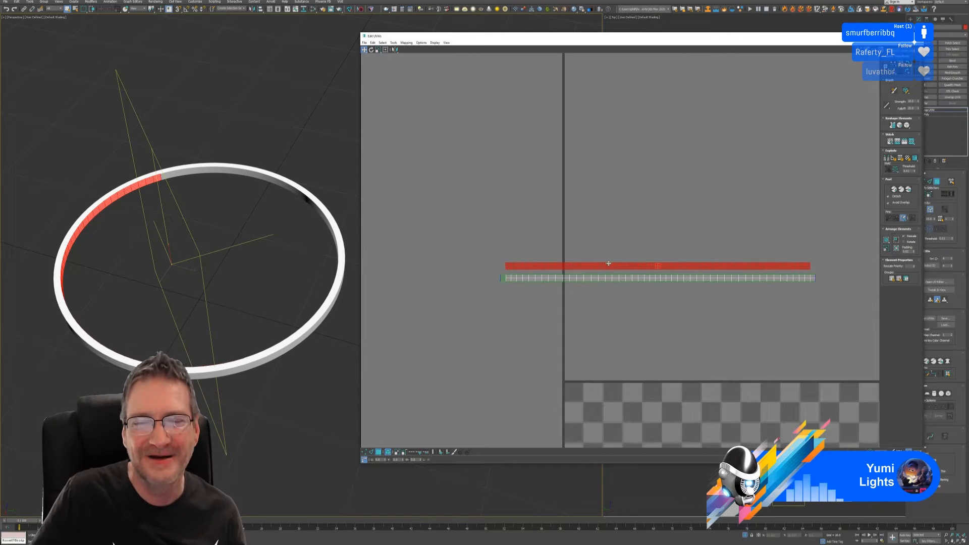
middle_drag(599, 238, 557, 184)
scroll(557, 179, down, 1)
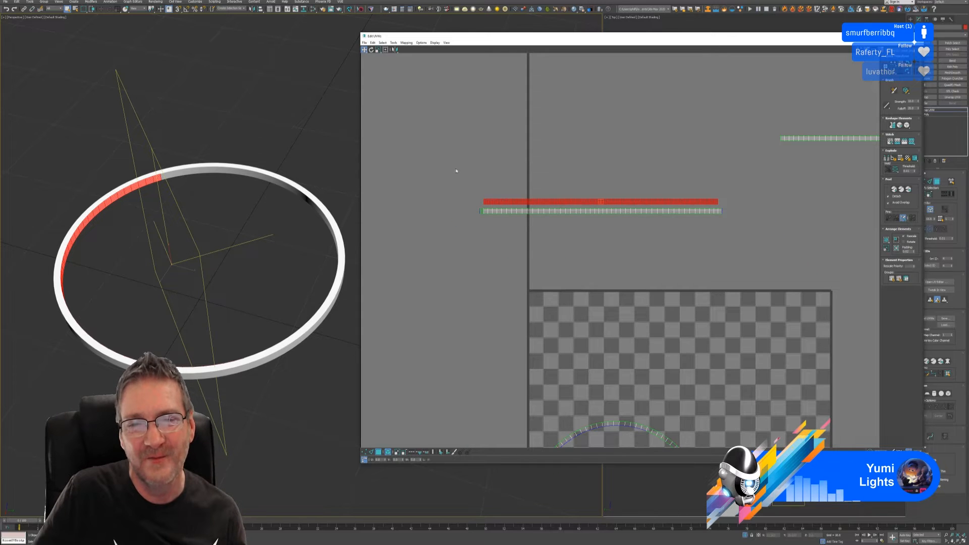
drag(457, 171, 760, 249)
middle_drag(746, 250, 630, 184)
scroll(669, 166, down, 1)
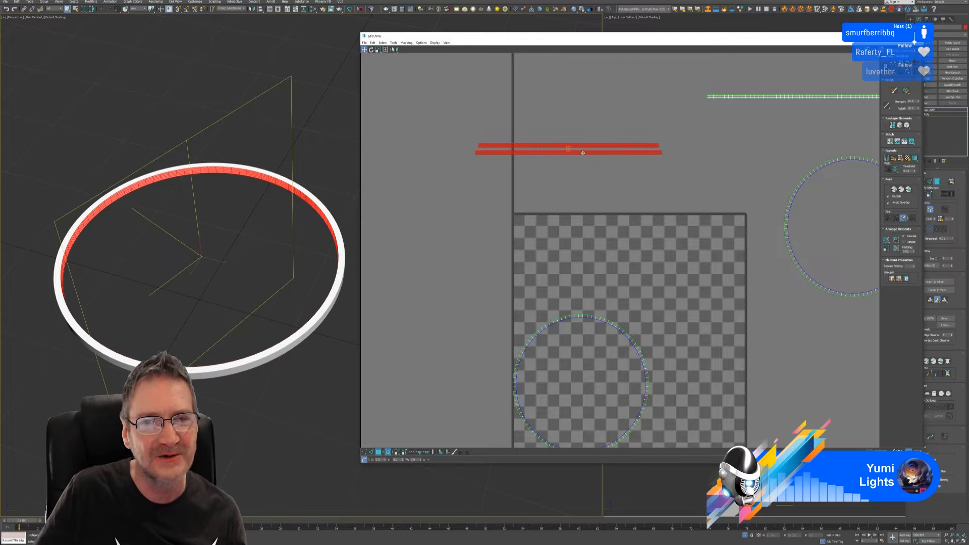
drag(582, 153, 646, 255)
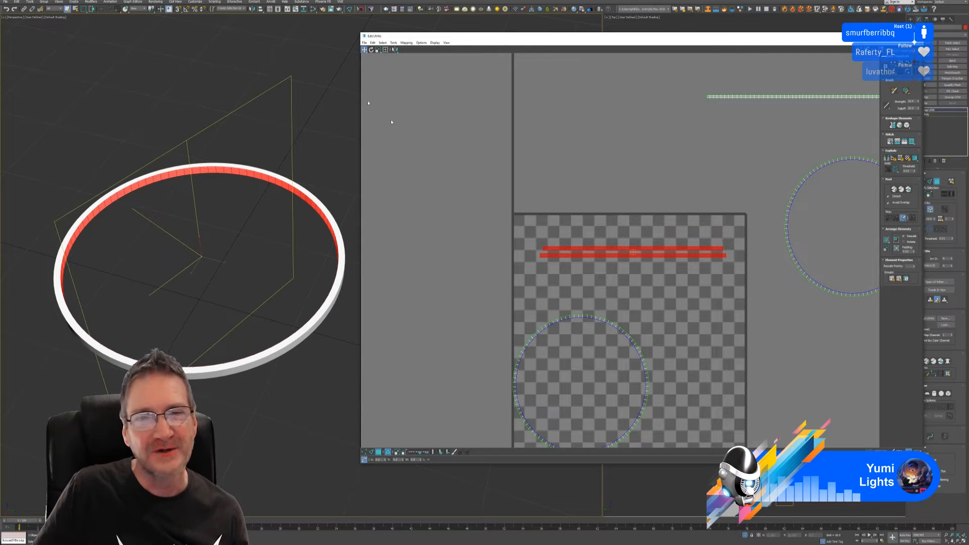
- Scale both half strips up together to nearly the tile's width and recentre them inside the tile
click(379, 50)
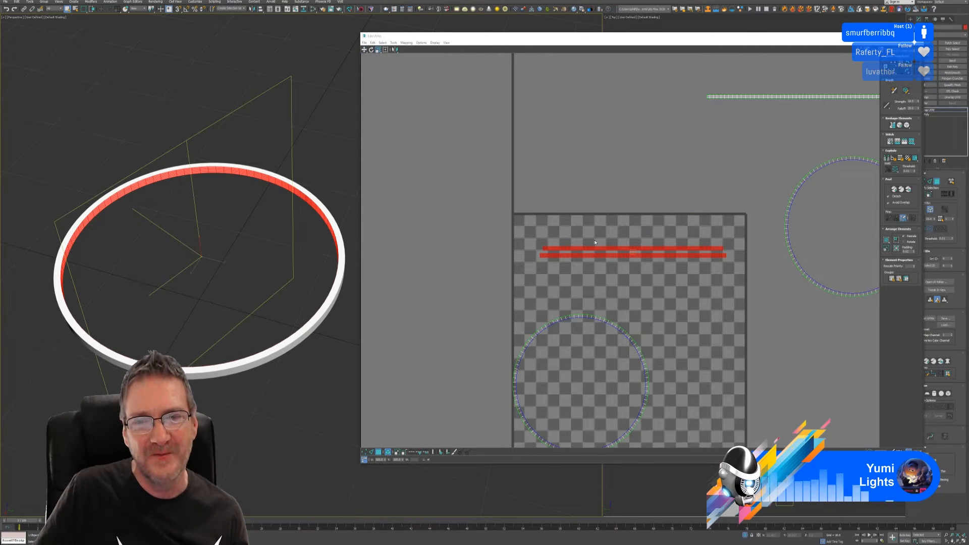
drag(587, 248, 591, 246)
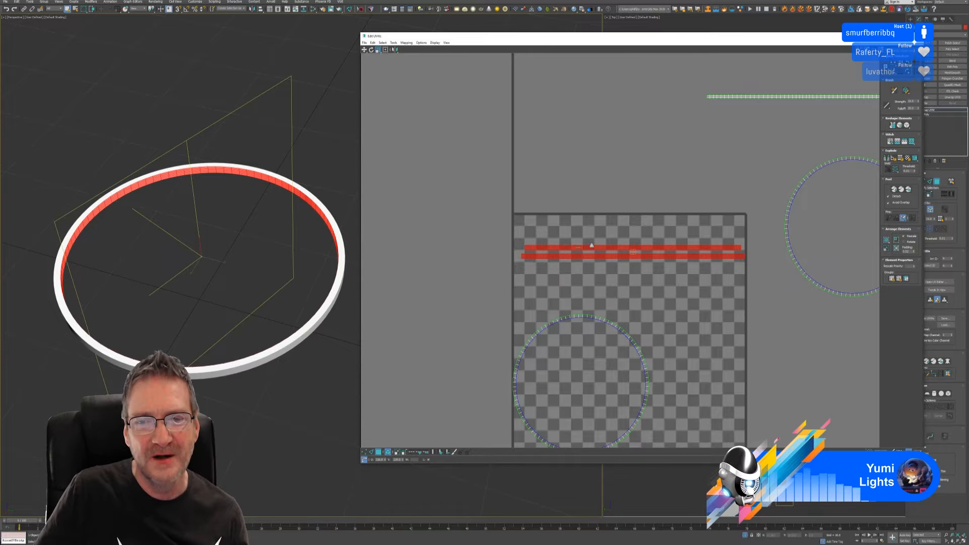
click(364, 50)
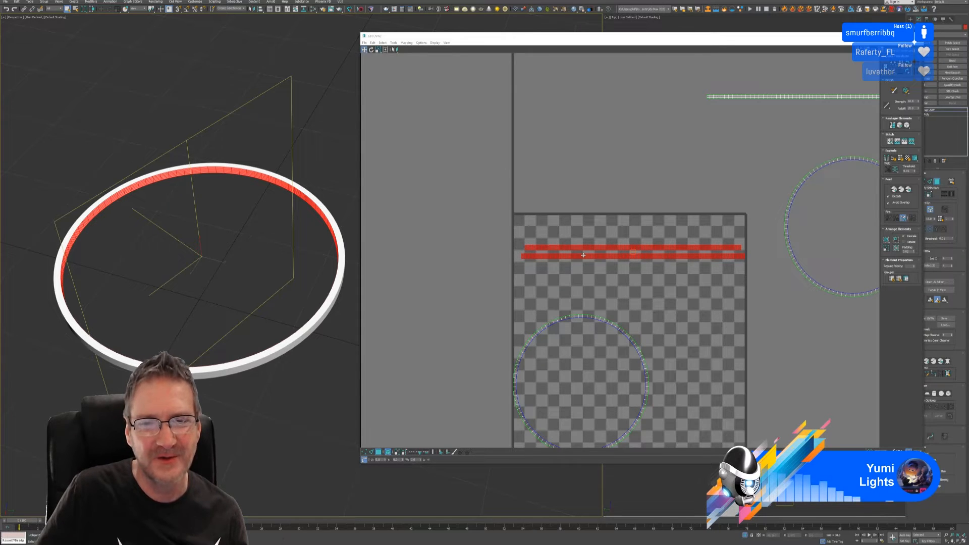
drag(583, 255, 581, 256)
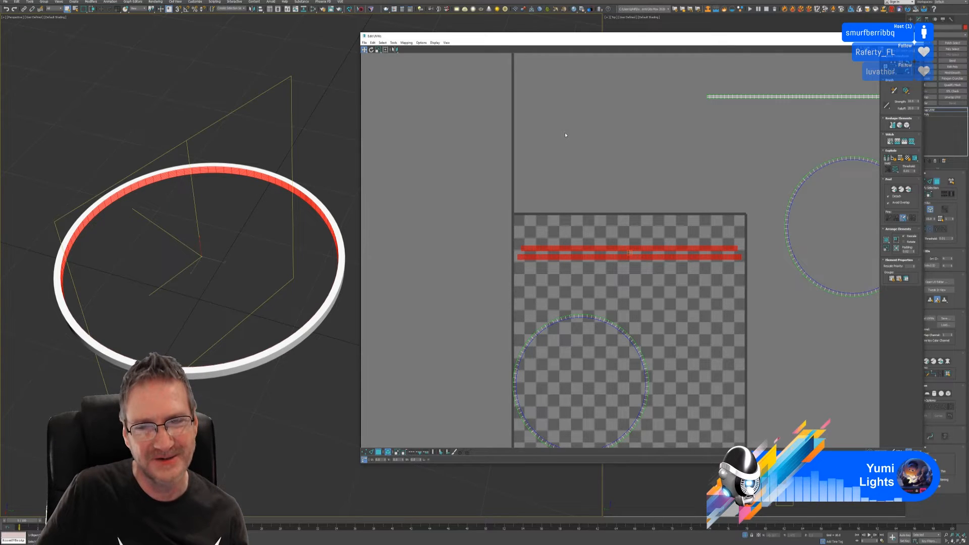
- Try to scale the two half strips further so they span the full width of the UV tile
scroll(641, 222, up, 4)
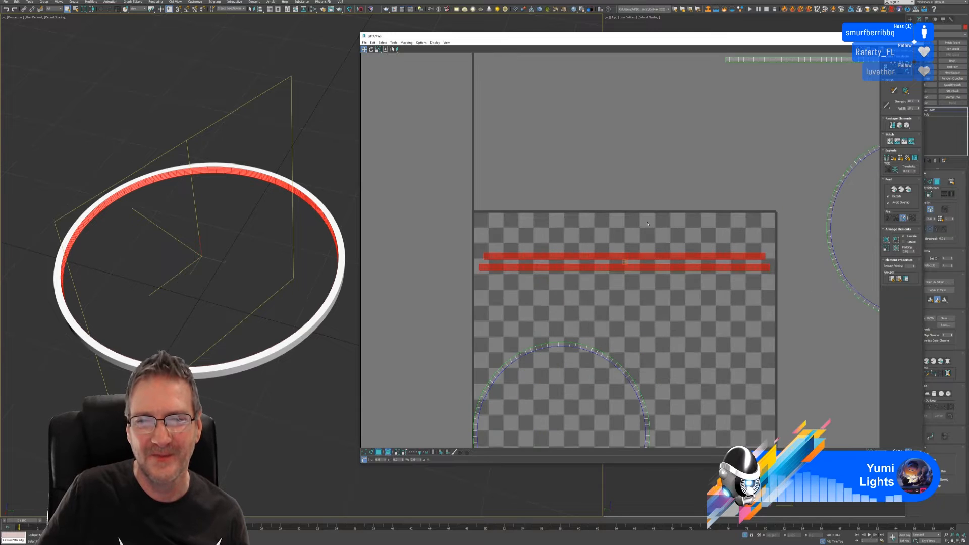
middle_drag(637, 187, 641, 137)
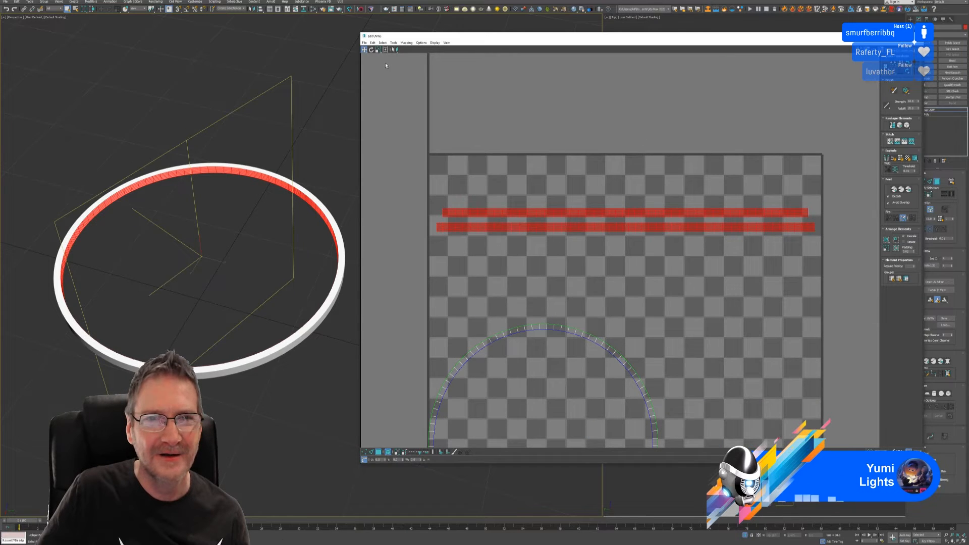
click(378, 49)
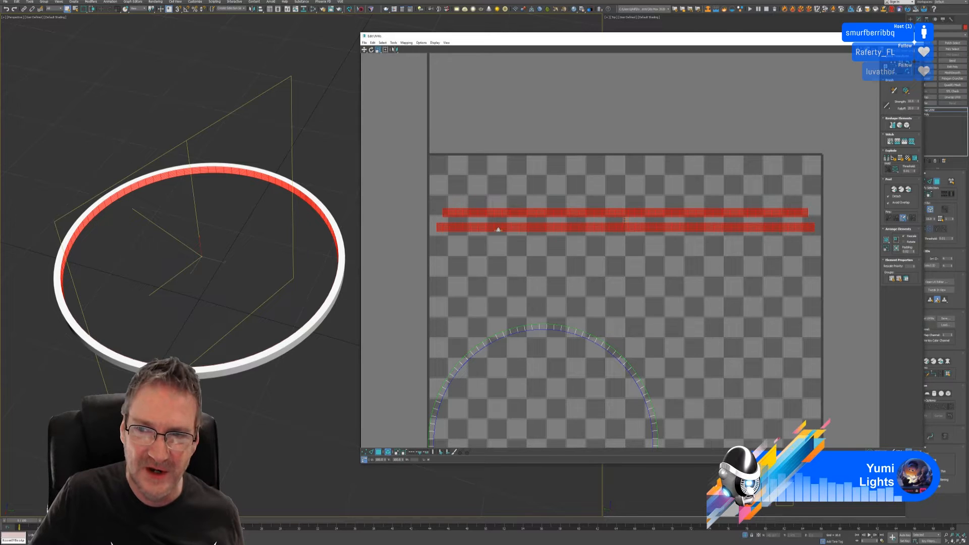
drag(498, 229, 498, 229)
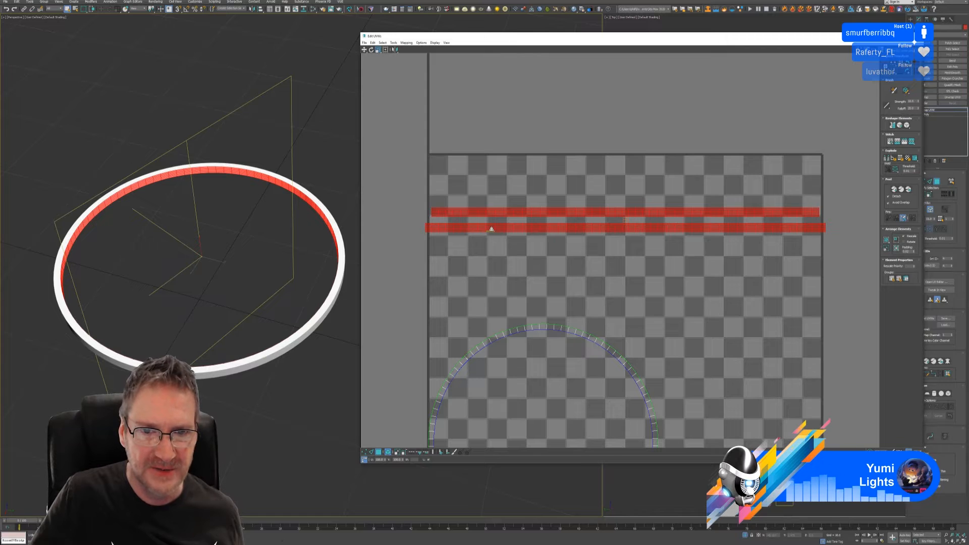
drag(490, 229, 490, 230)
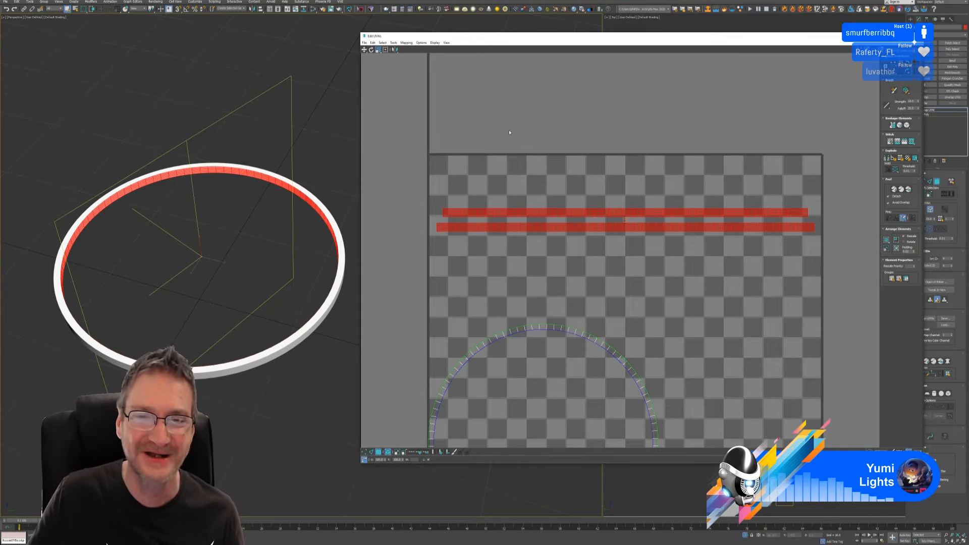
- Move the remaining long wall strip into the UV tile and scale it down to about a quarter of the tile's width
scroll(557, 242, down, 2)
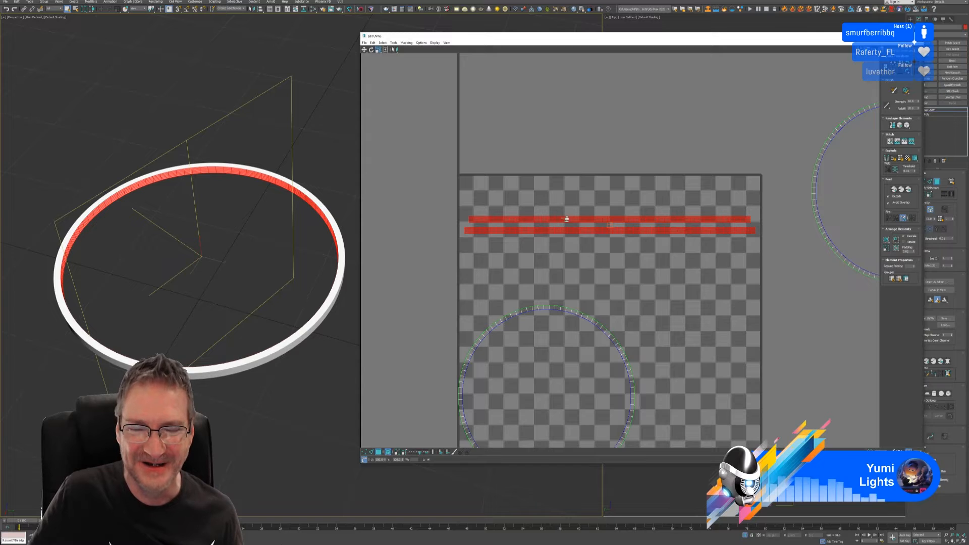
middle_drag(566, 219, 526, 86)
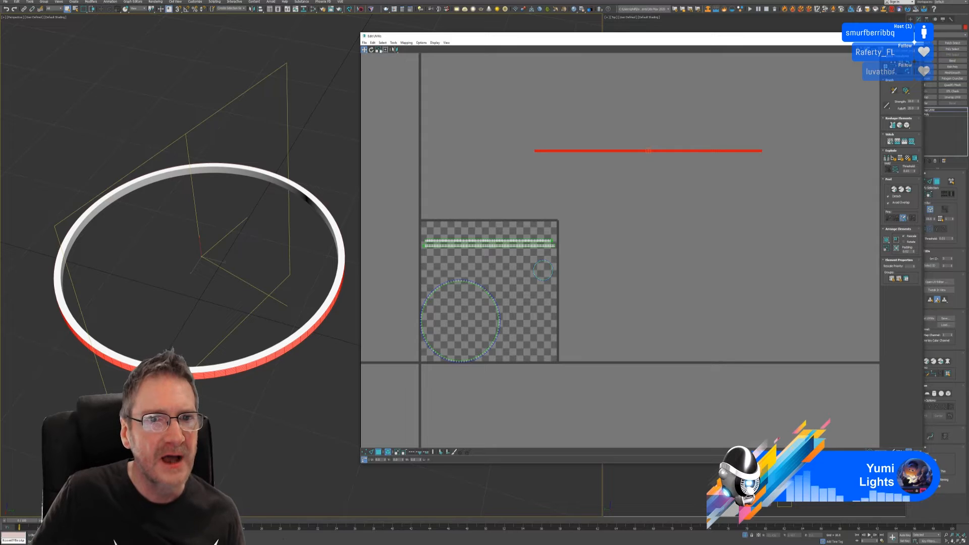
click(379, 50)
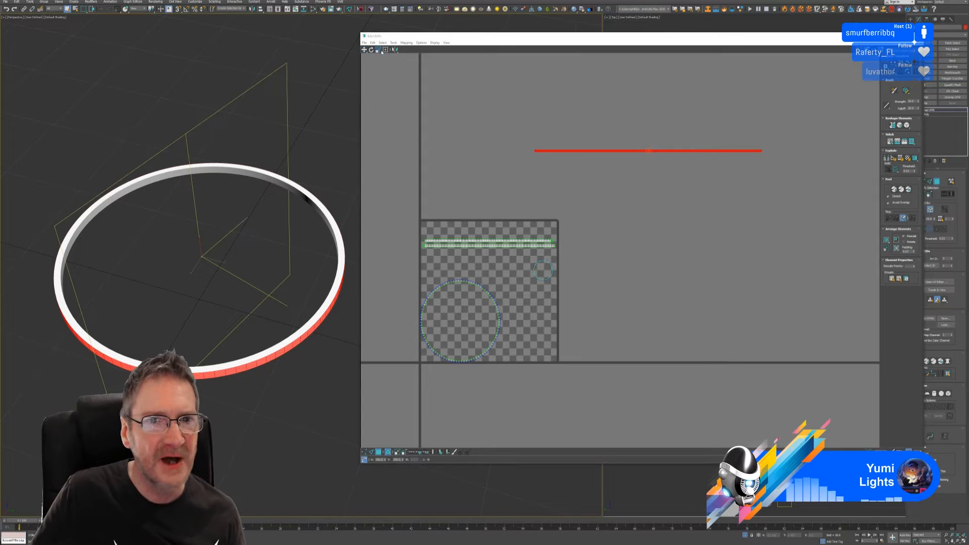
click(364, 50)
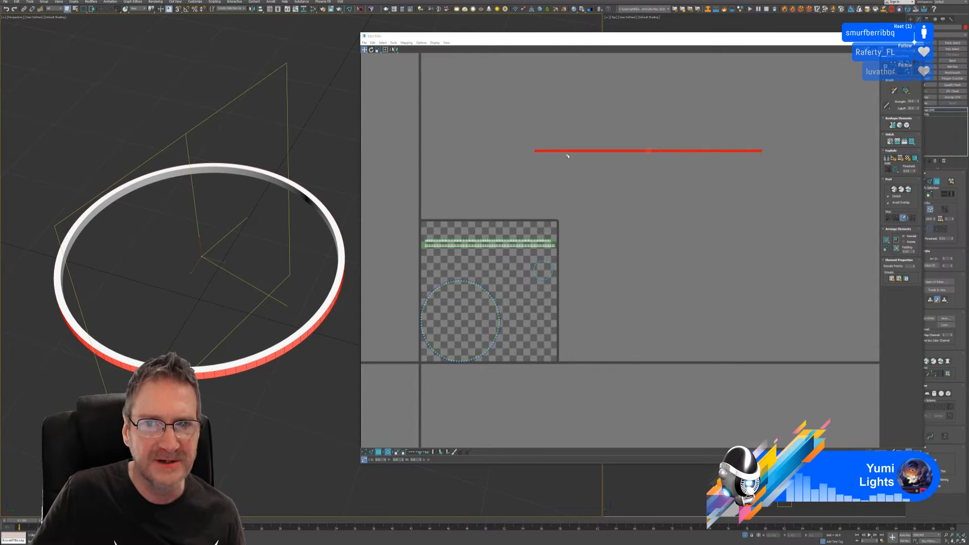
drag(575, 152, 466, 311)
click(380, 51)
scroll(515, 324, up, 4)
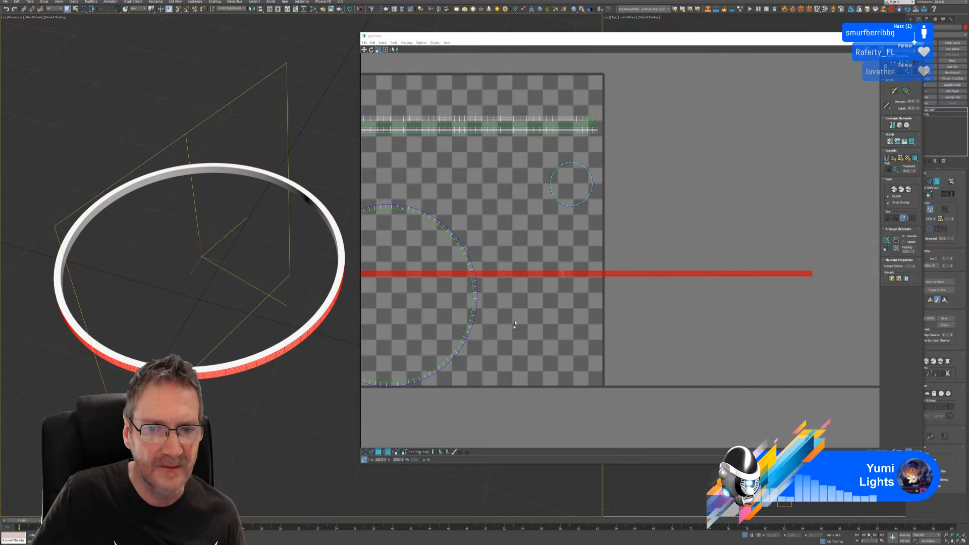
drag(556, 275, 539, 317)
- Select all UV shells and pack them with Rotate Clusters and Fill Holes enabled
scroll(743, 193, down, 4)
drag(447, 100, 701, 346)
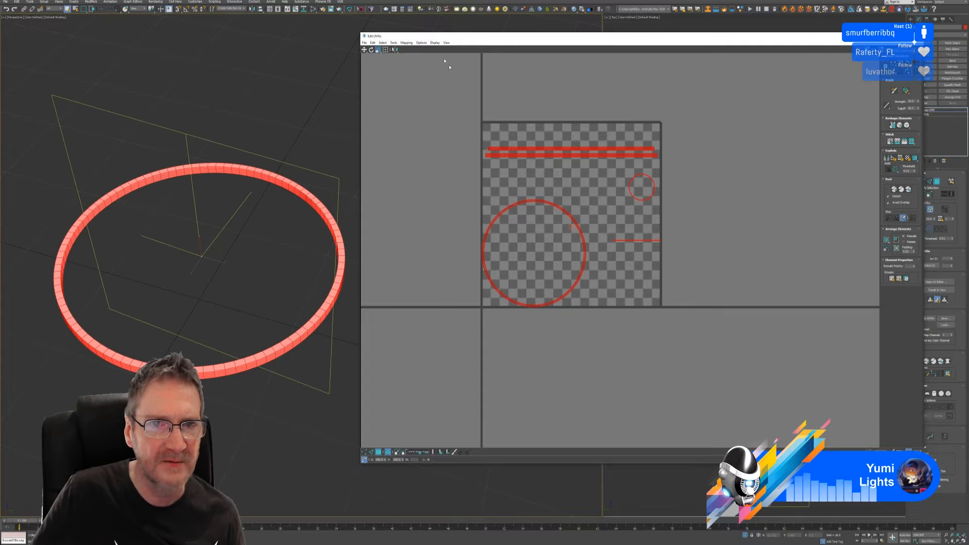
click(393, 43)
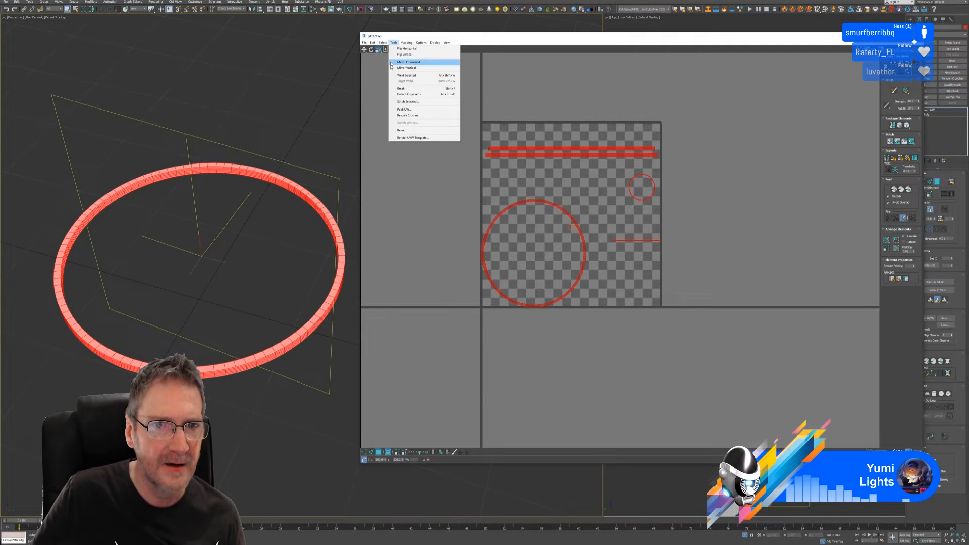
click(405, 109)
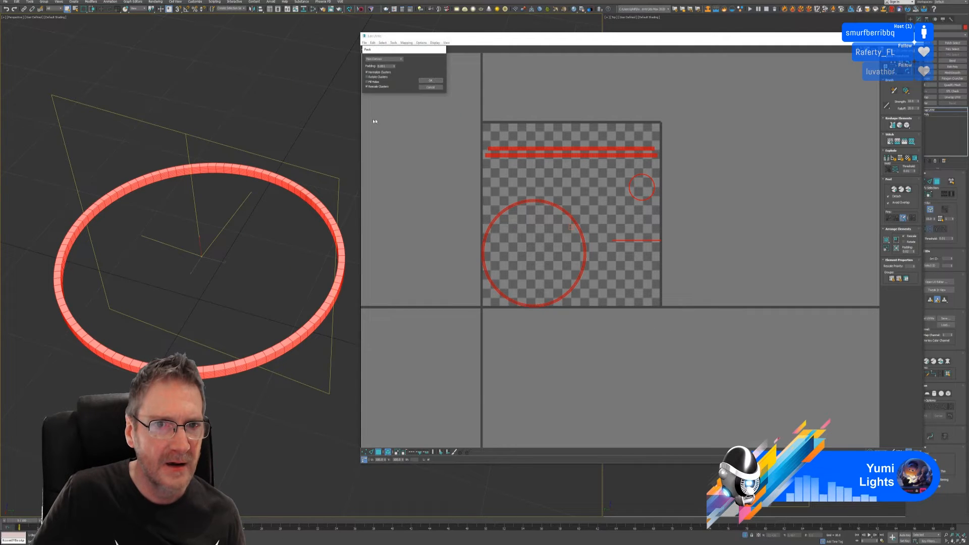
click(367, 77)
click(367, 82)
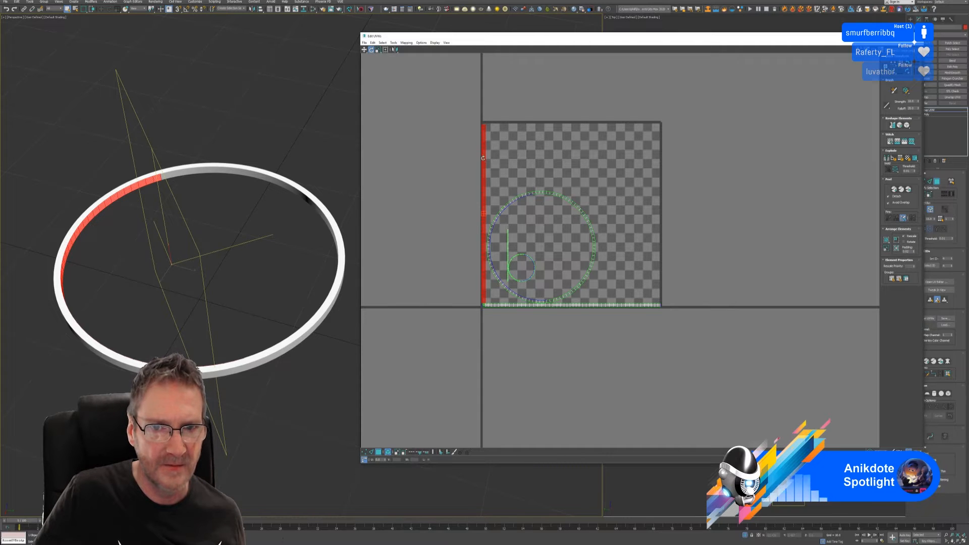
- Rotate the packed vertical half strip to horizontal and place it along the UV tile's upper edge
drag(499, 165, 563, 213)
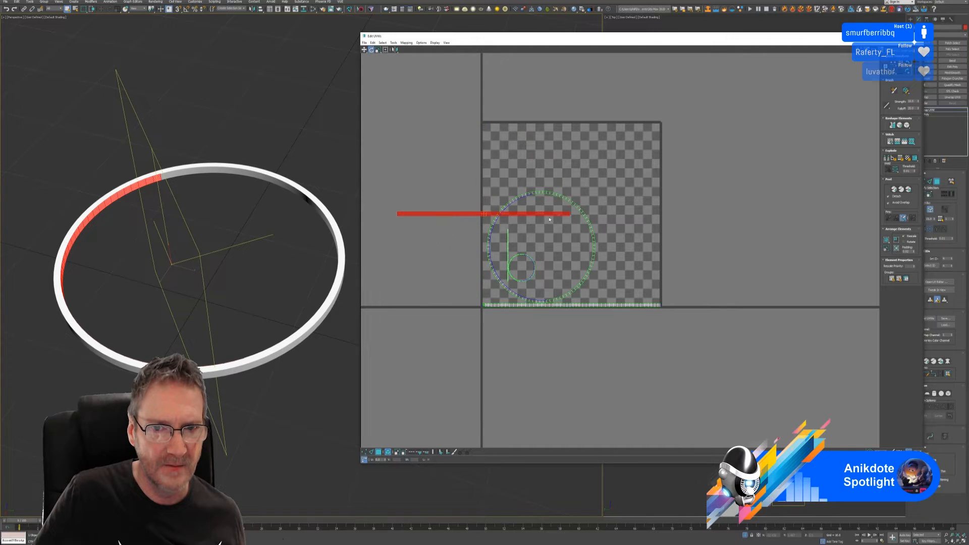
click(364, 49)
drag(479, 214, 568, 127)
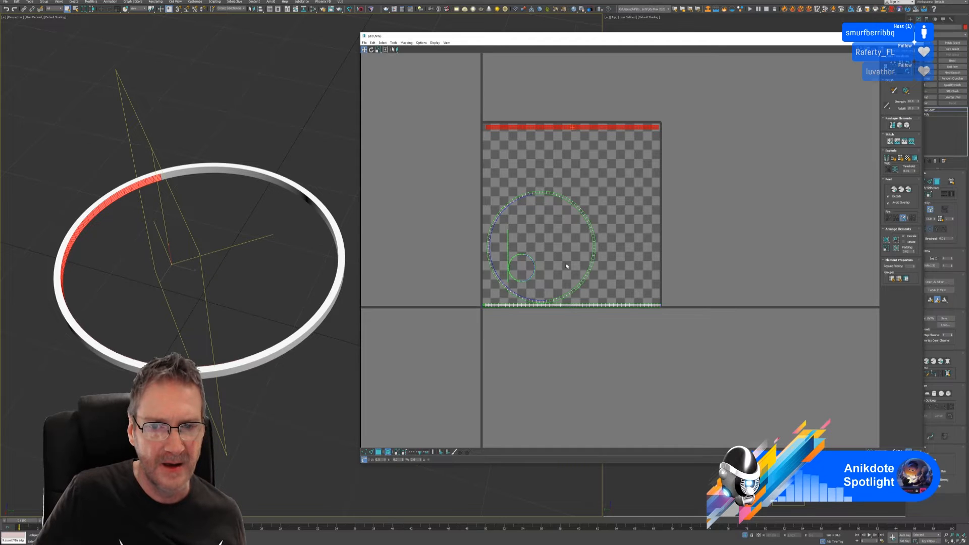
click(438, 100)
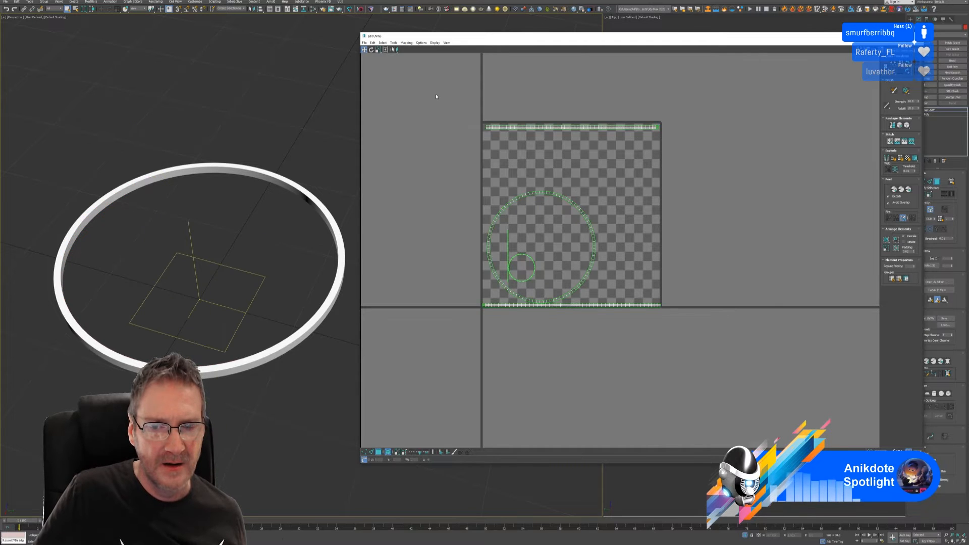
drag(437, 96, 716, 332)
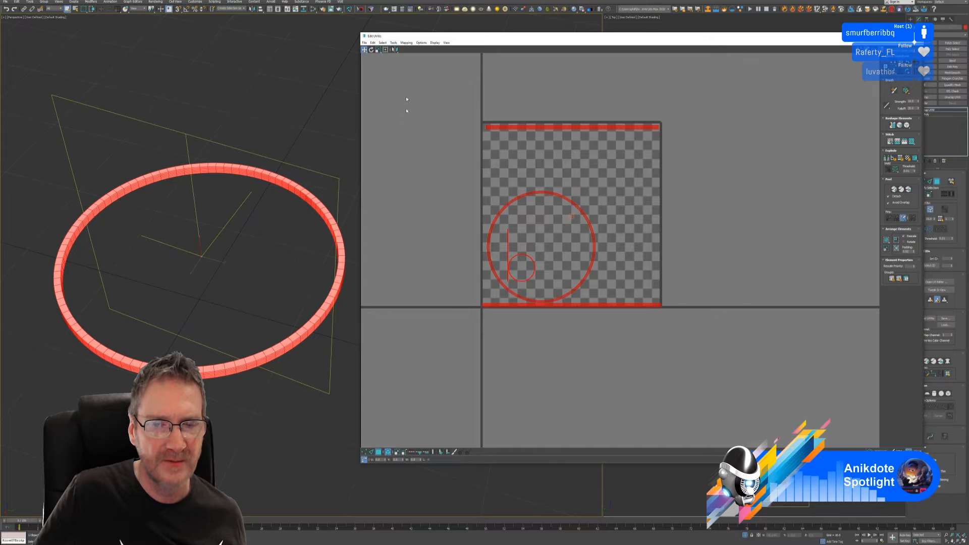
click(419, 87)
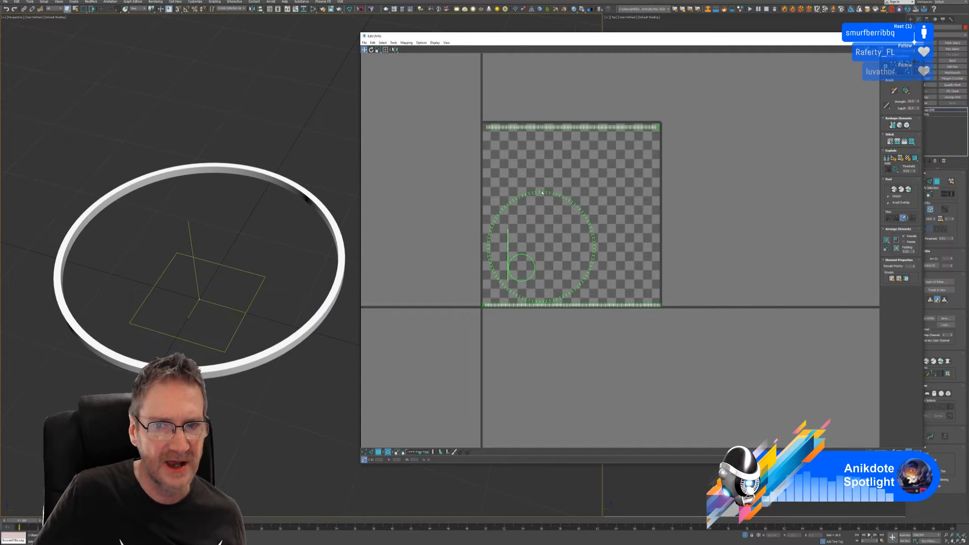
- Scale up the large circular shell and centre it in the UV tile between the two half strips
drag(527, 185, 547, 208)
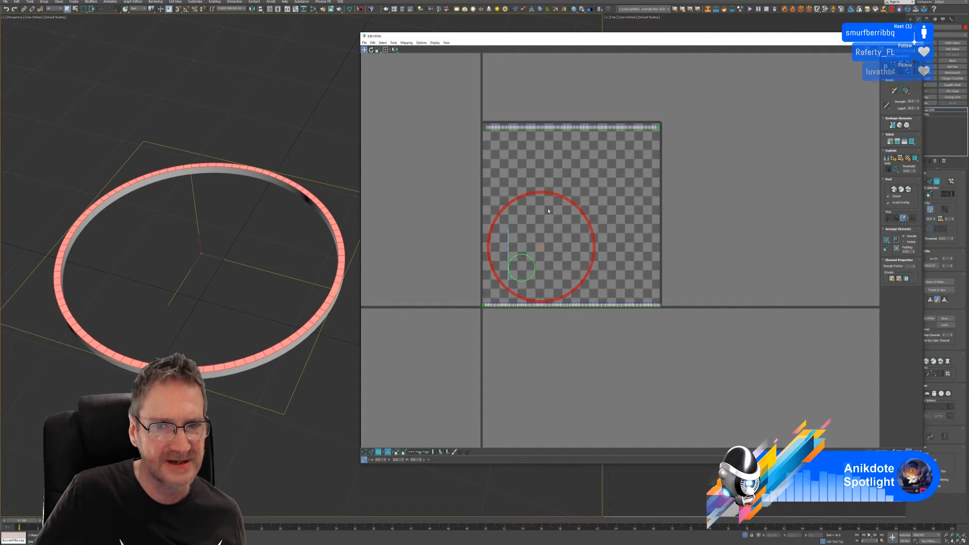
click(378, 50)
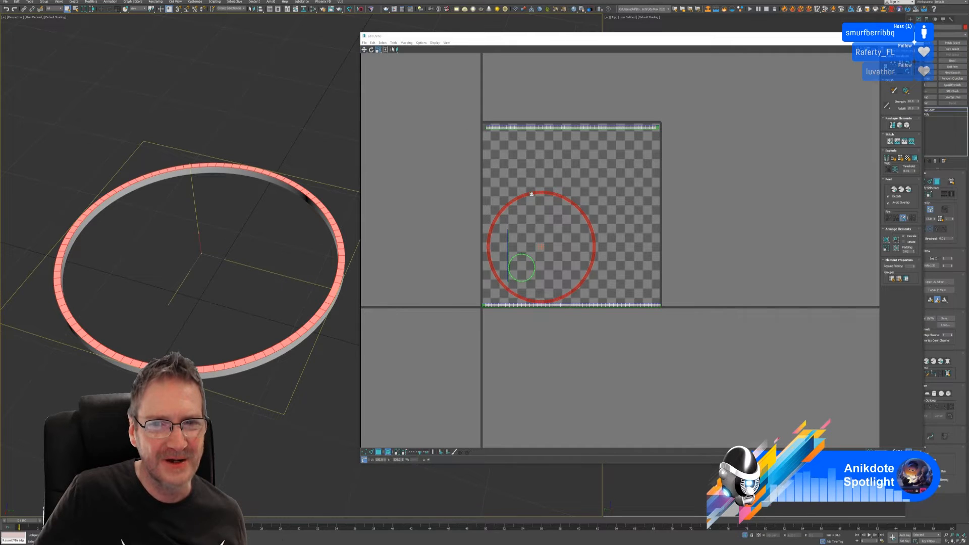
drag(531, 194, 545, 168)
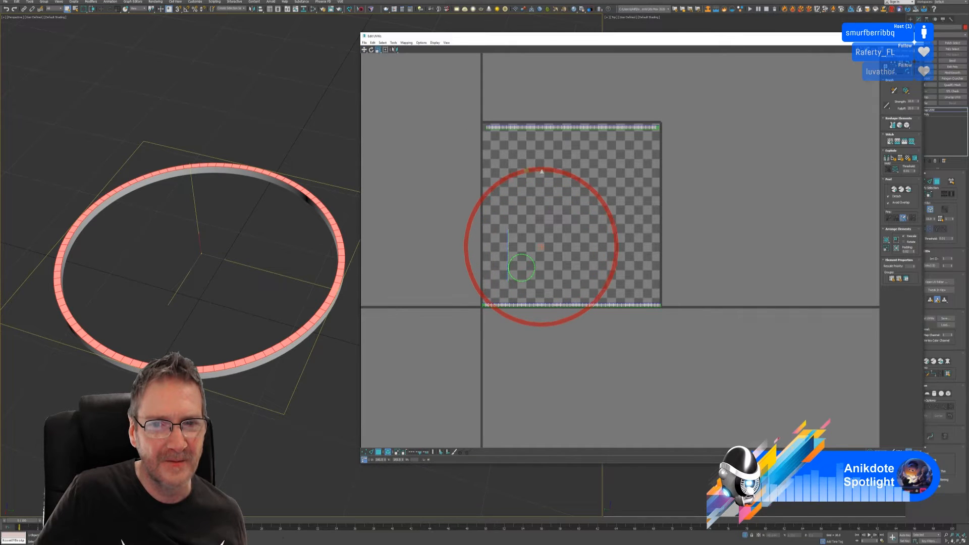
click(363, 50)
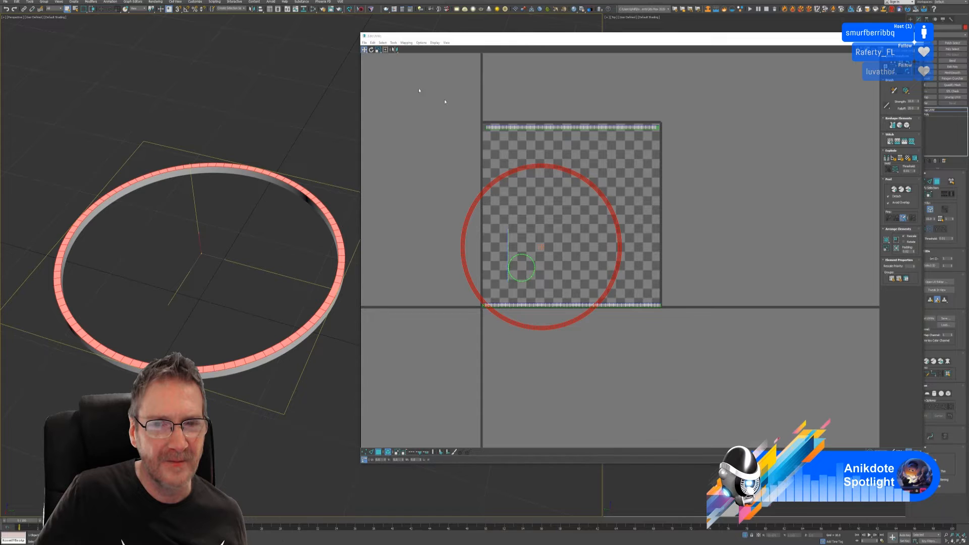
drag(547, 165, 575, 134)
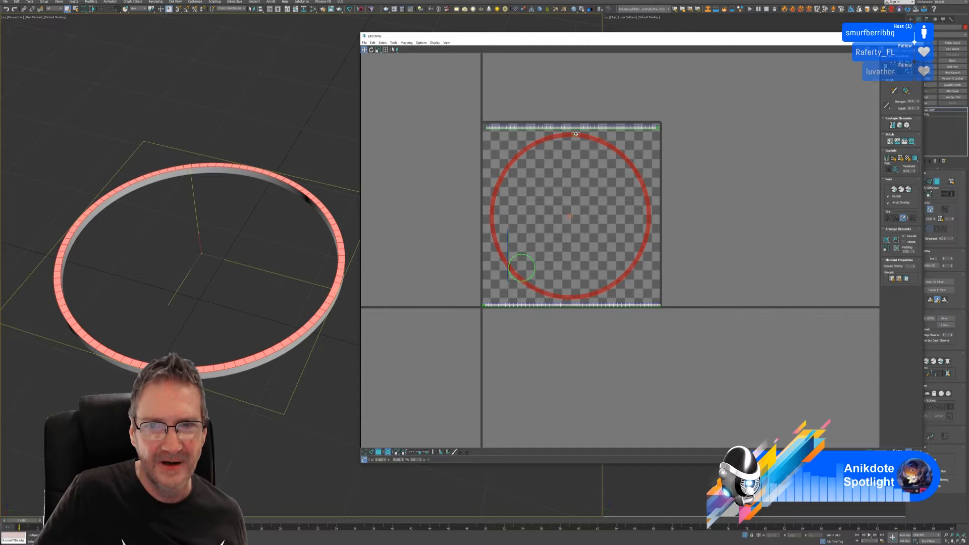
- Move the upper half strip tight against the tile's top edge and scale it to span the tile's full width
scroll(579, 162, up, 2)
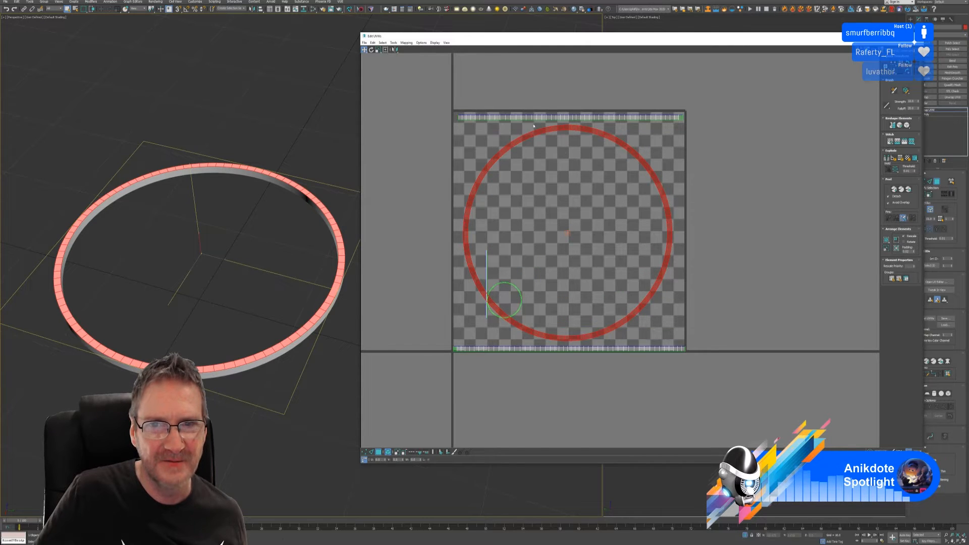
scroll(522, 113, up, 2)
click(533, 121)
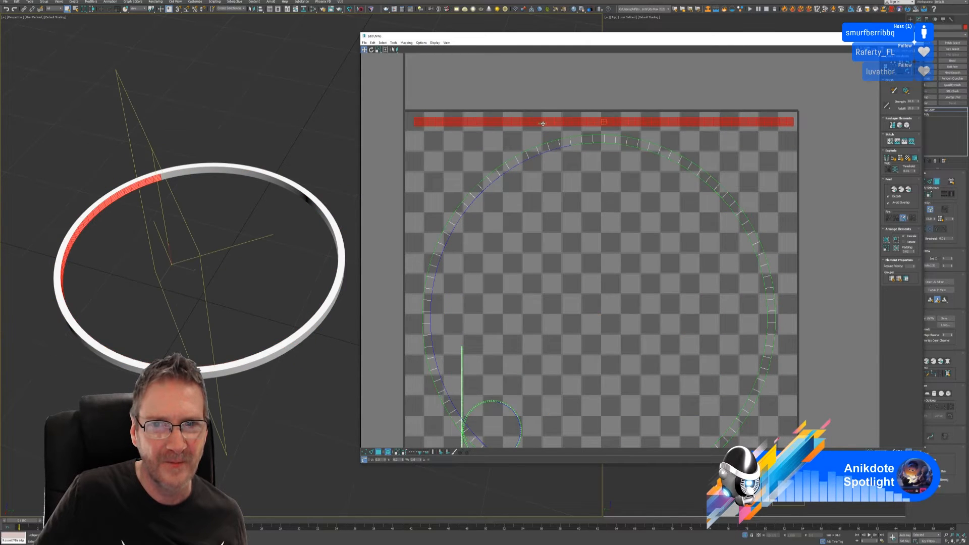
drag(539, 120, 540, 118)
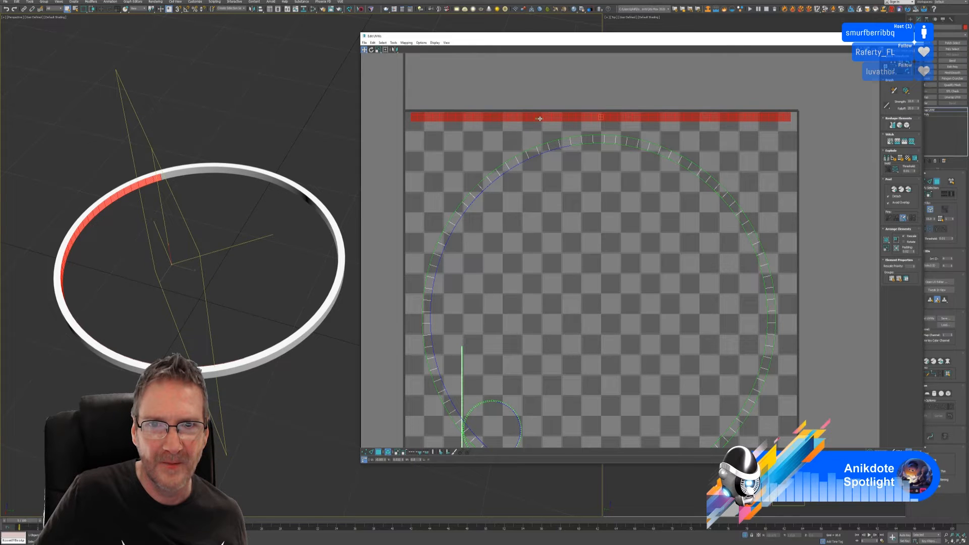
middle_drag(597, 267, 572, 129)
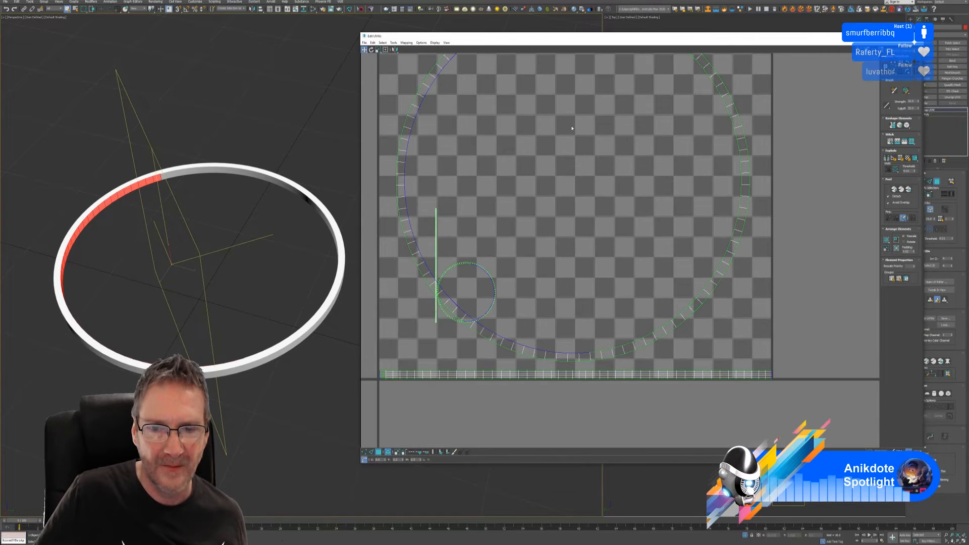
middle_drag(553, 177, 582, 358)
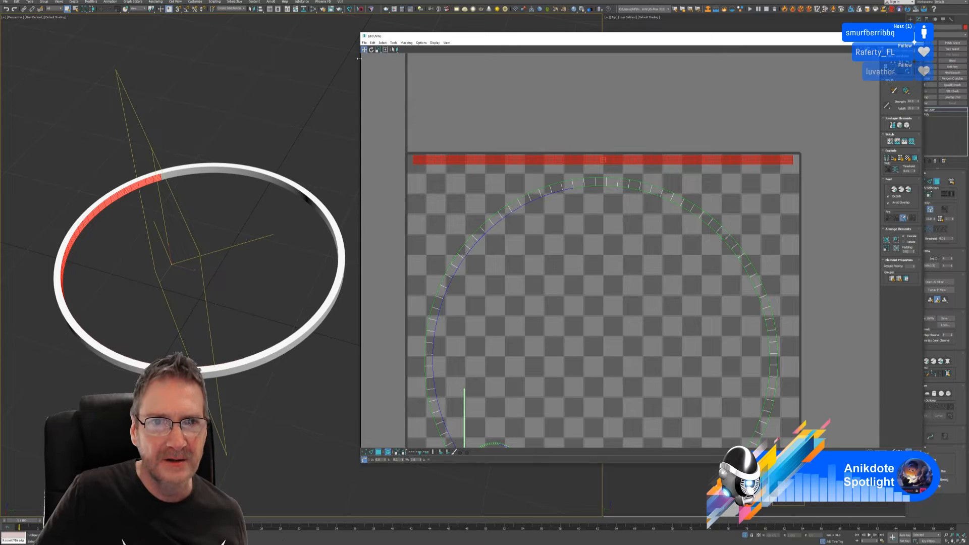
click(378, 49)
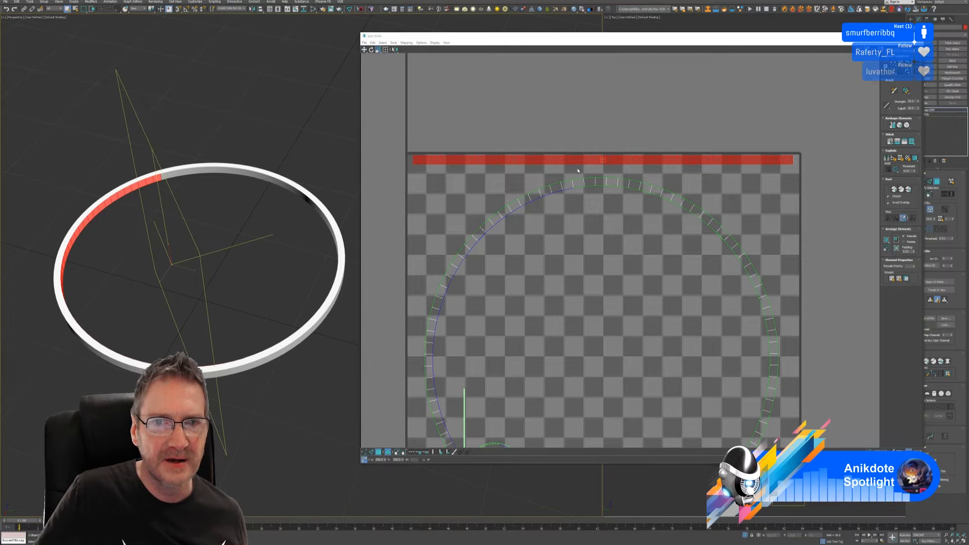
drag(570, 160, 572, 159)
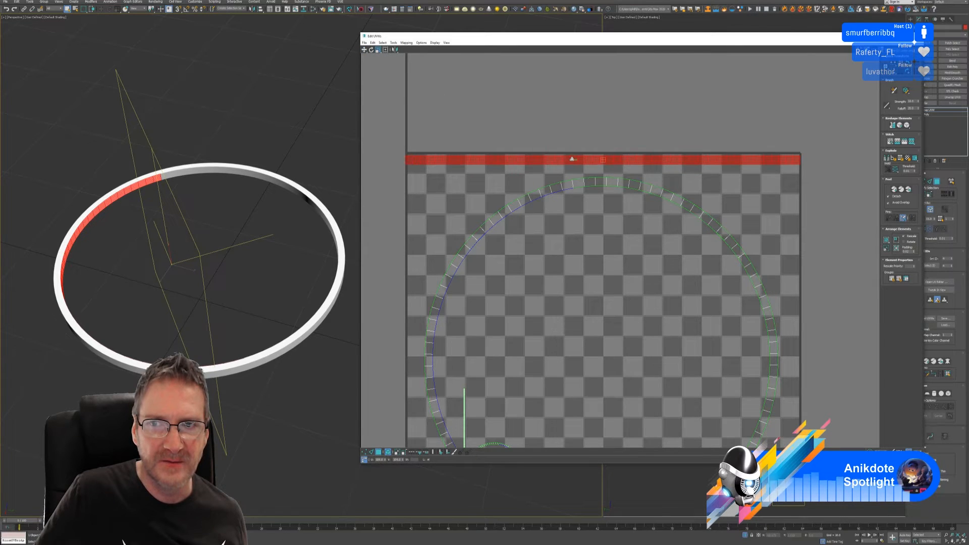
scroll(572, 159, up, 8)
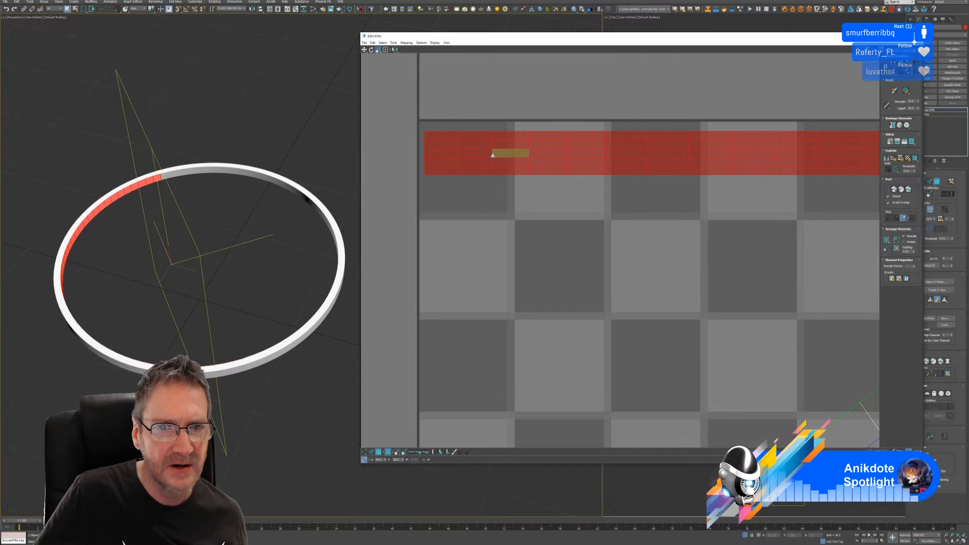
scroll(569, 244, down, 8)
middle_drag(607, 228, 516, 138)
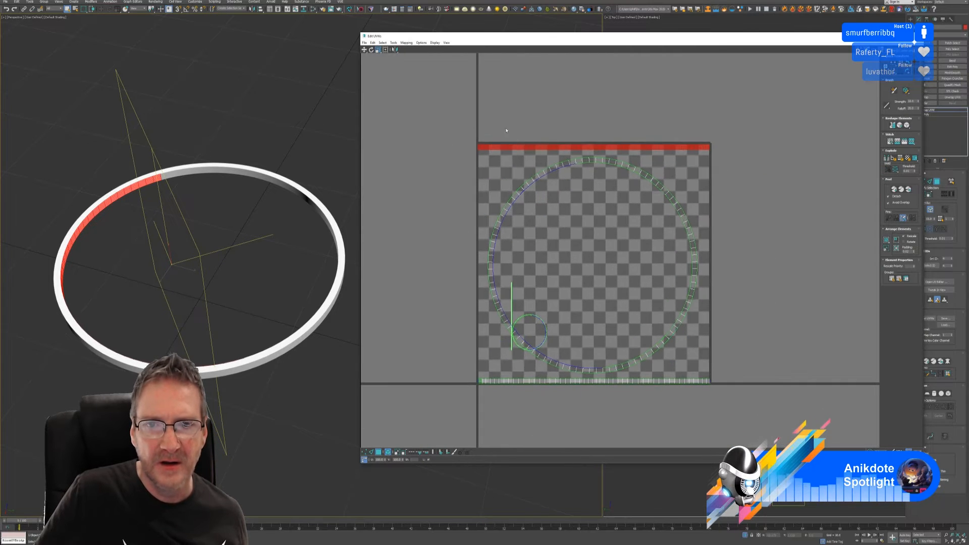
- Scale up the large circular UV shell so that it nearly fills the space between the upper and lower half strips
click(578, 162)
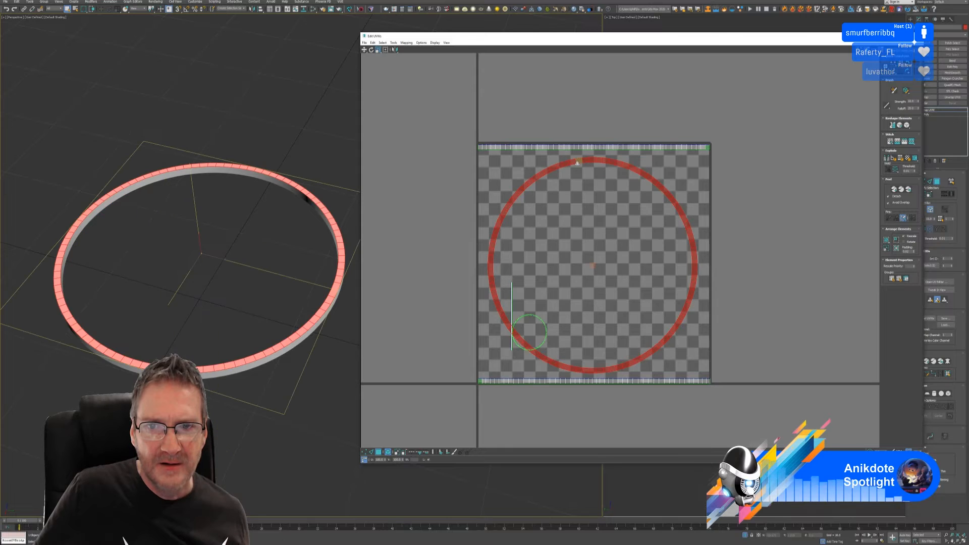
scroll(581, 163, up, 6)
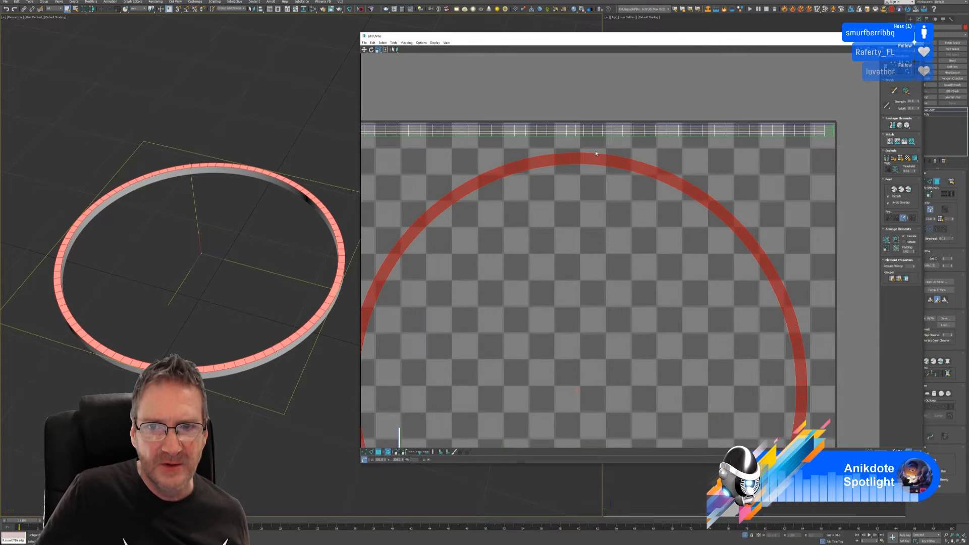
drag(581, 163, 592, 140)
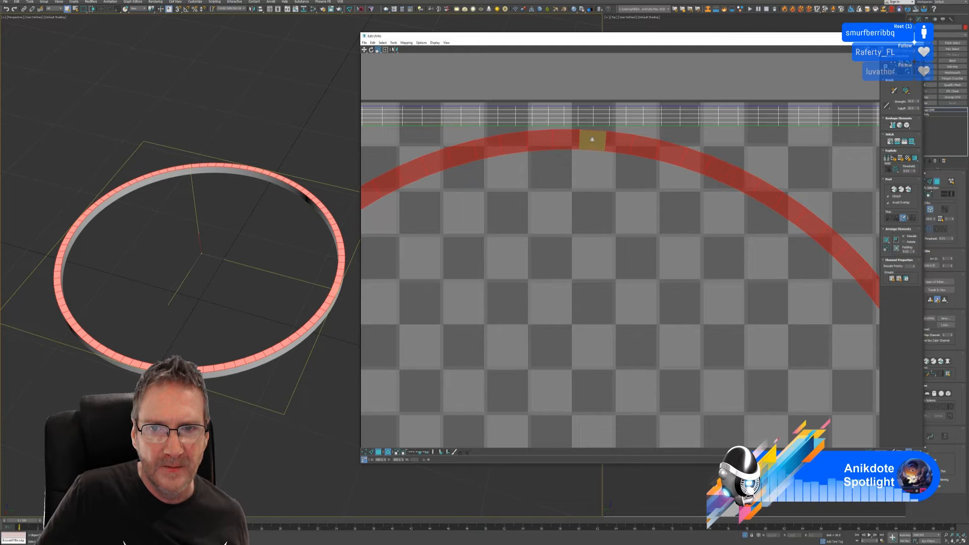
scroll(568, 231, down, 9)
middle_drag(578, 351, 572, 306)
scroll(571, 310, up, 5)
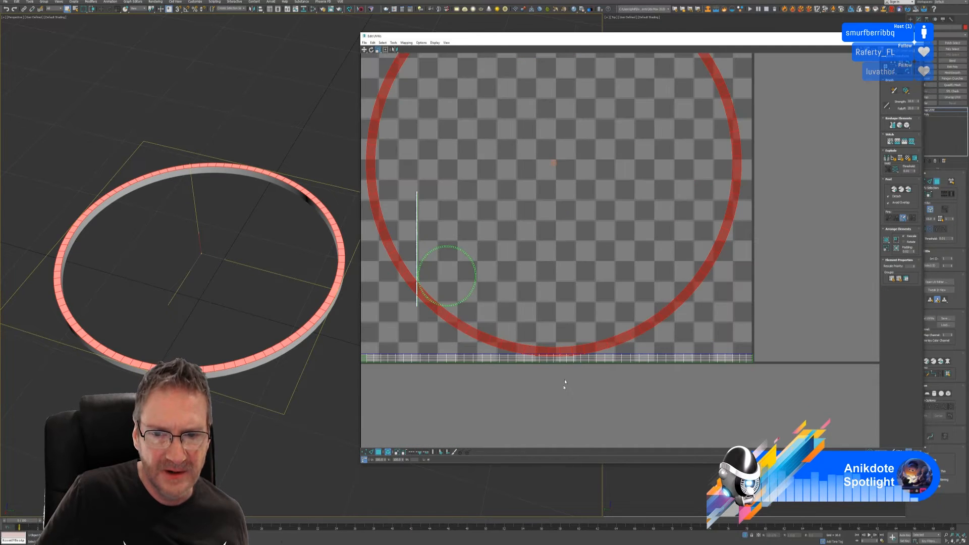
middle_drag(553, 220, 573, 411)
scroll(581, 179, up, 6)
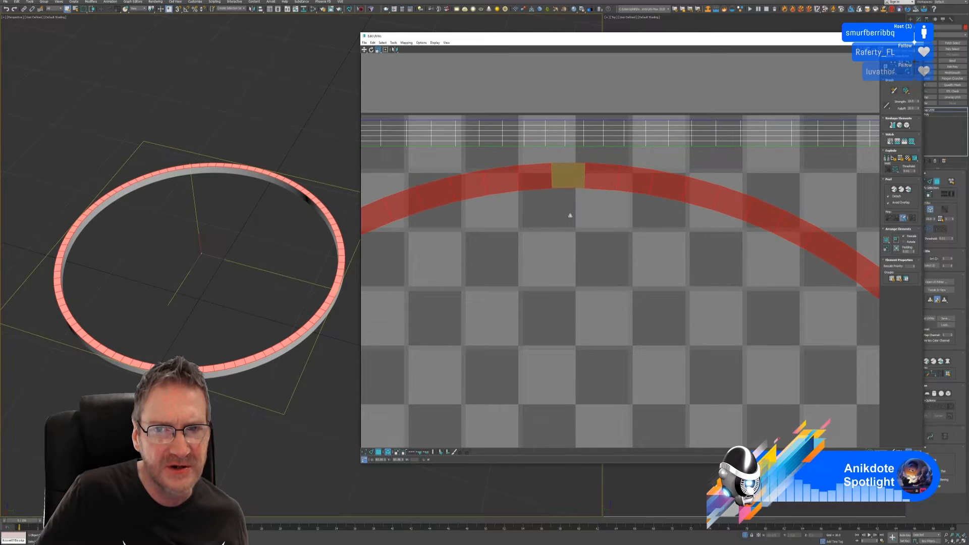
- Nudge the large circular shell vertically to leave a narrow, even gap to both half strips
scroll(569, 303, down, 6)
middle_drag(566, 309, 575, 125)
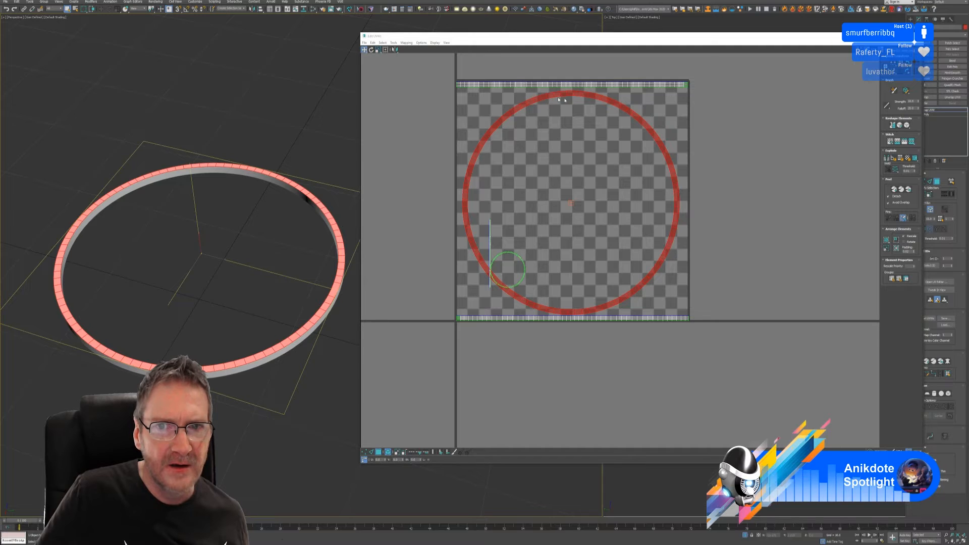
scroll(570, 95, up, 10)
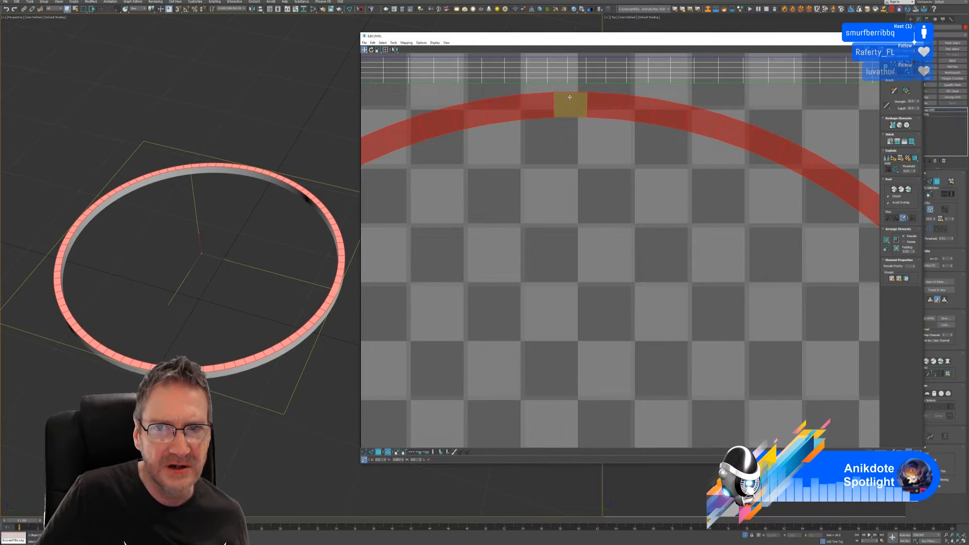
scroll(569, 214, down, 8)
middle_drag(572, 320, 586, 190)
scroll(585, 273, up, 4)
scroll(585, 273, up, 1)
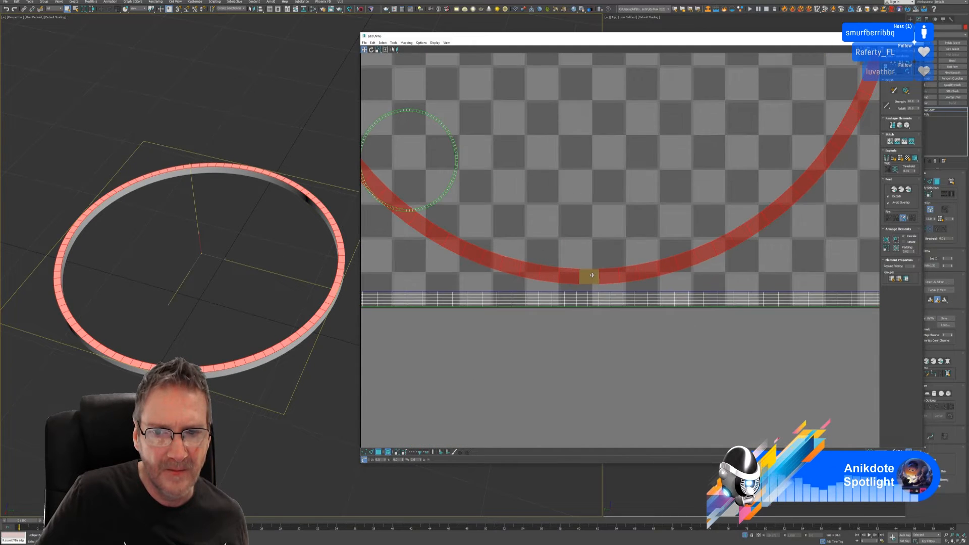
- Move the small circular shell and the thin vertical strip together into the middle of the large circular shell and deselect them
middle_drag(510, 196, 620, 266)
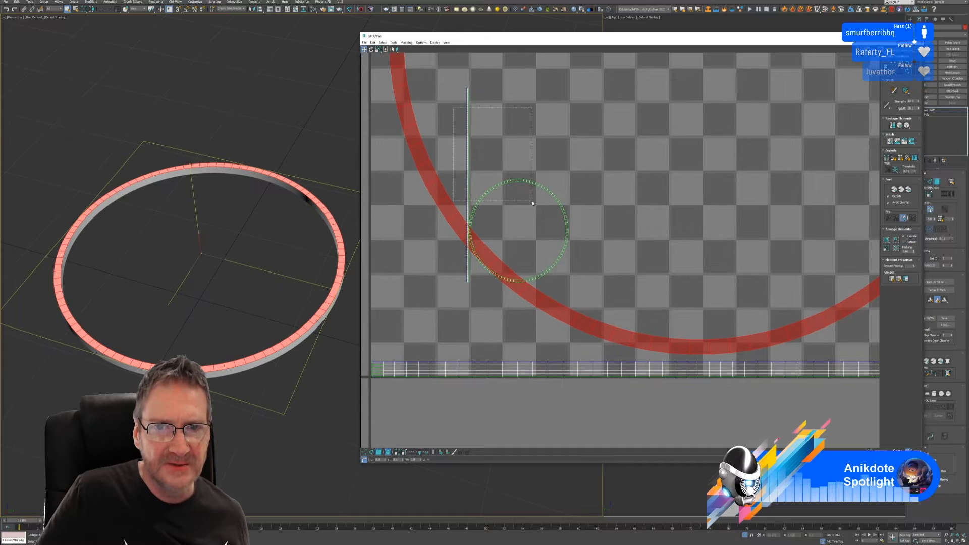
key(ctrl+i)
scroll(646, 194, down, 4)
drag(606, 199, 701, 120)
middle_drag(666, 193, 595, 253)
scroll(592, 264, down, 2)
scroll(592, 265, down, 2)
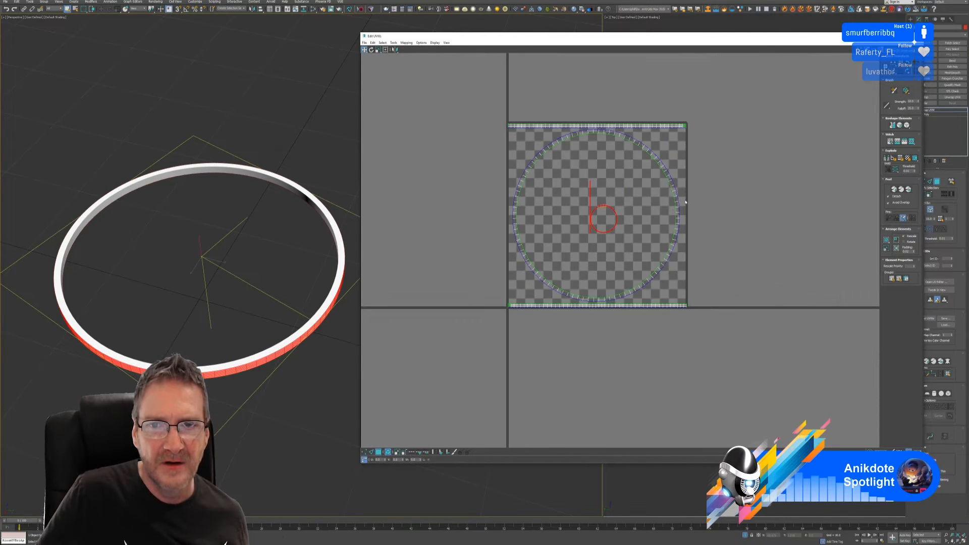
click(788, 156)
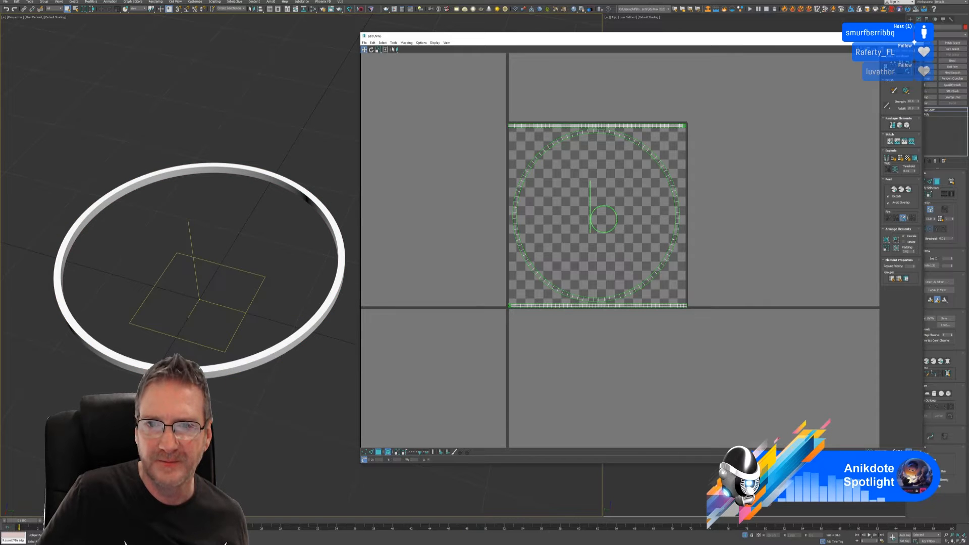
- Close the UV editor and send the ring to Substance Painter, replacing the existing export file and keeping the current FBX options
click(919, 35)
middle_drag(240, 132, 337, 96)
click(371, 9)
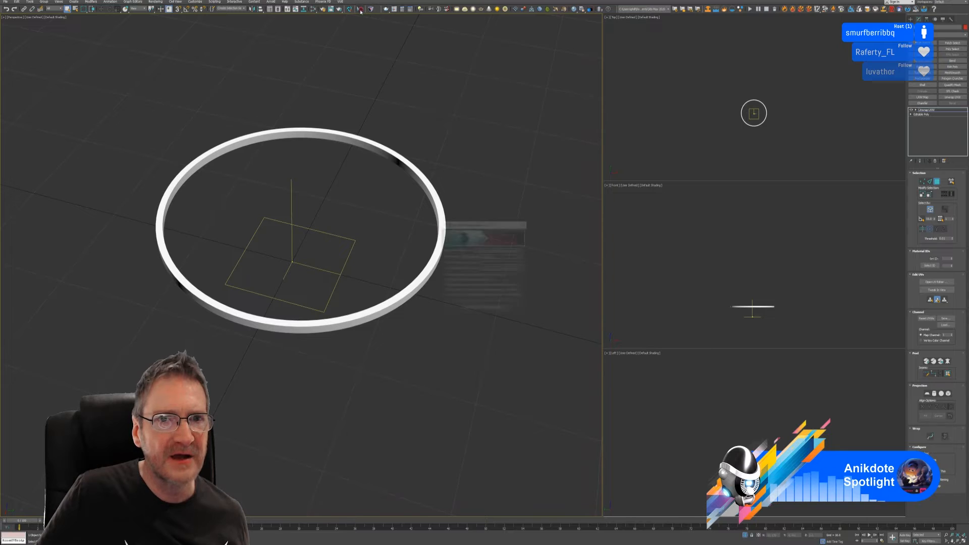
click(485, 309)
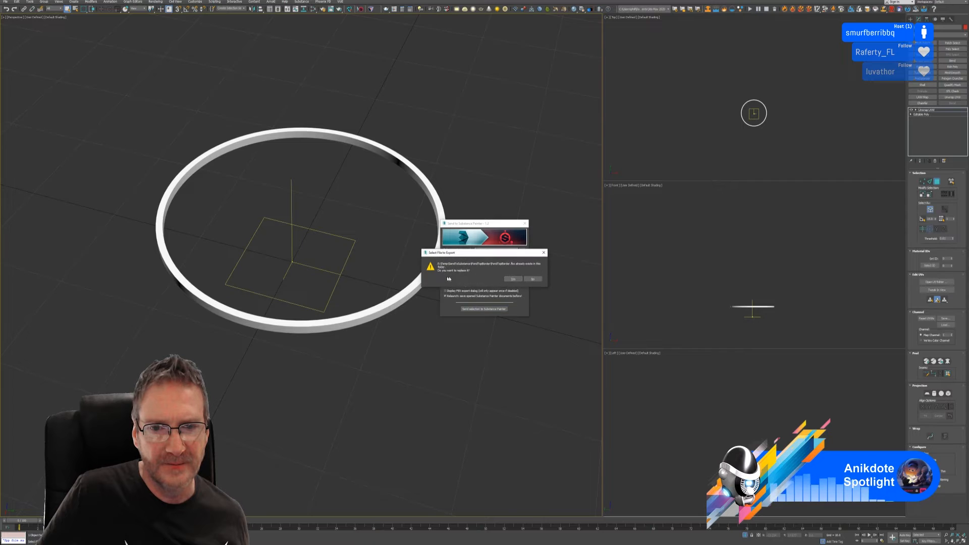
click(512, 279)
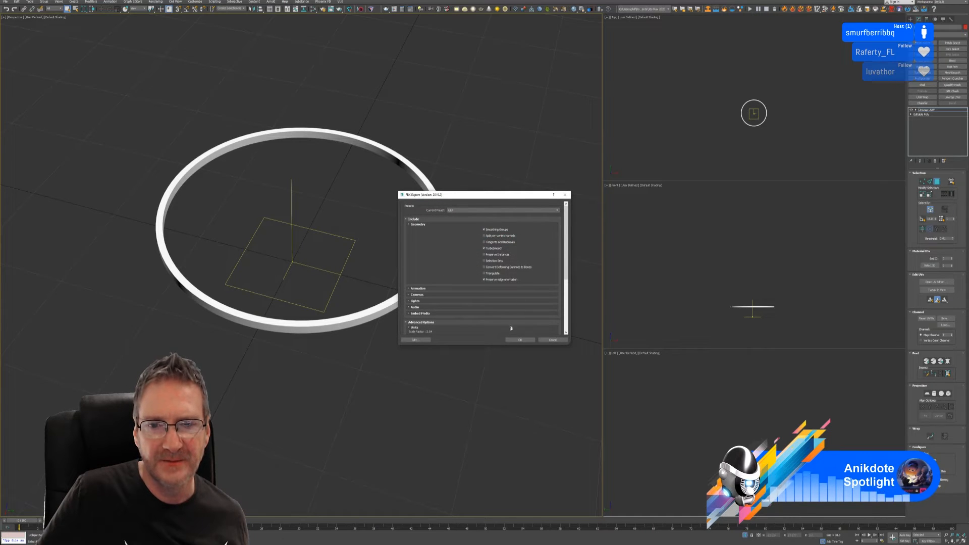
click(520, 340)
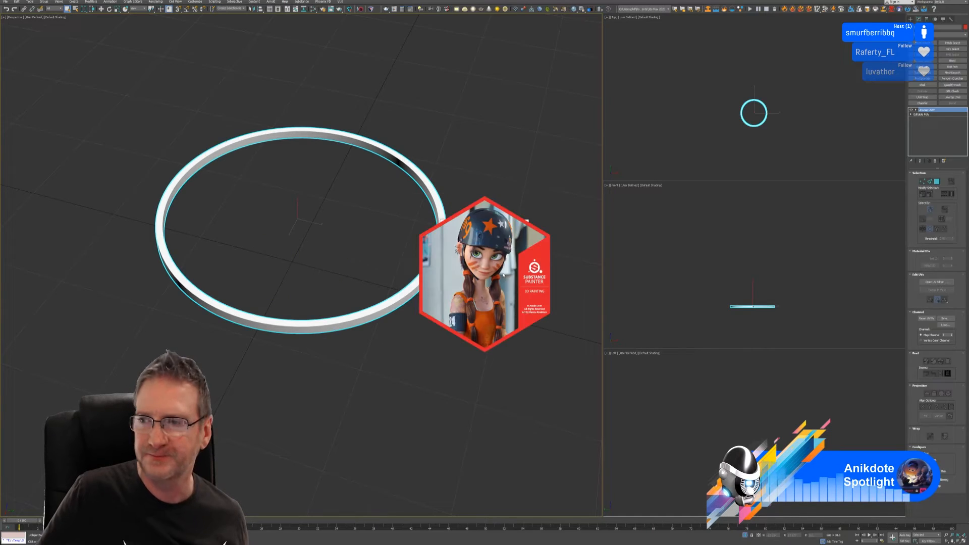
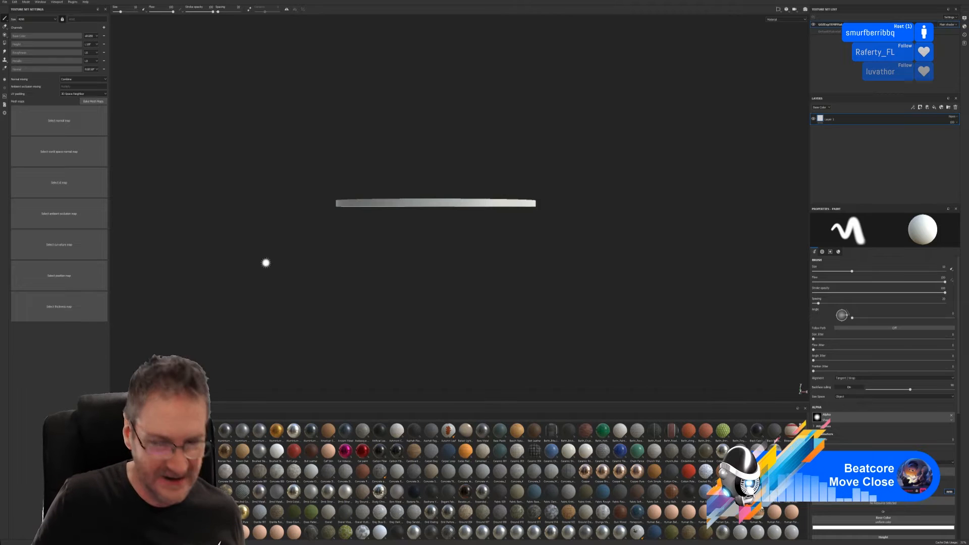
- Bake all of the ring's mesh maps using the low poly mesh as the high poly mesh and a changed output size
alt+drag(565, 252, 514, 282)
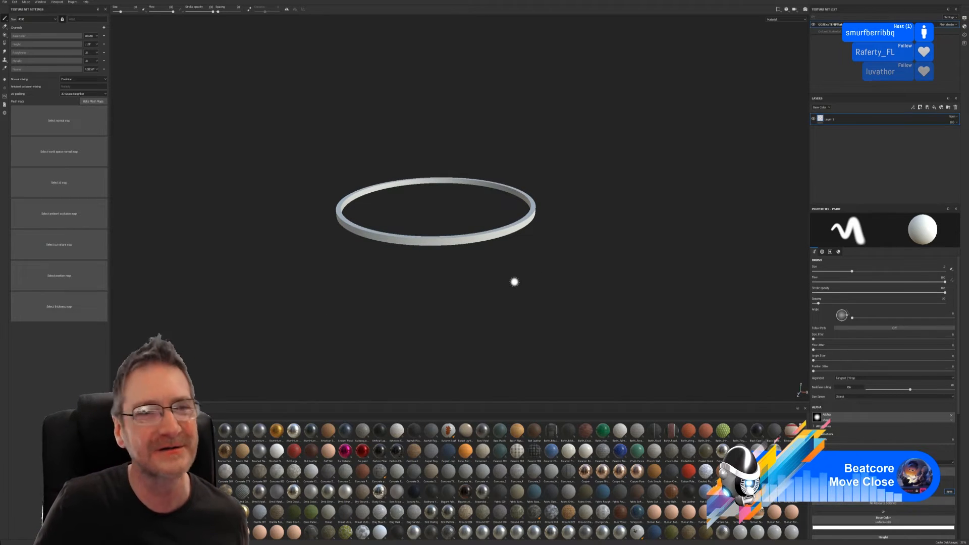
click(94, 102)
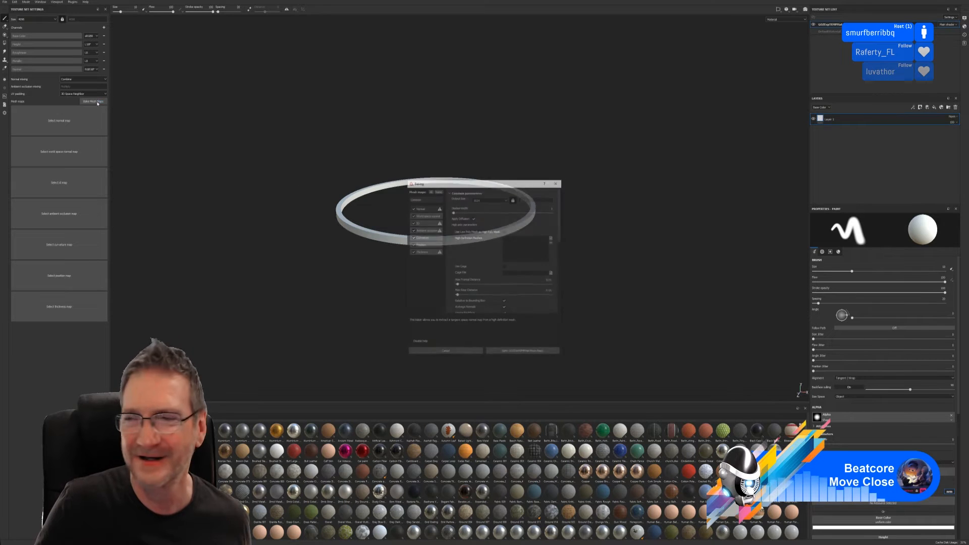
click(505, 232)
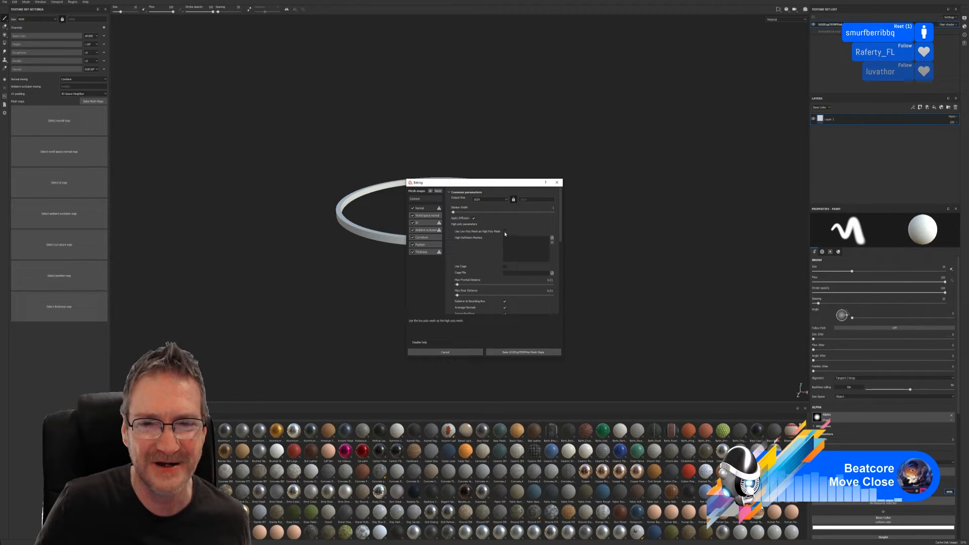
click(505, 200)
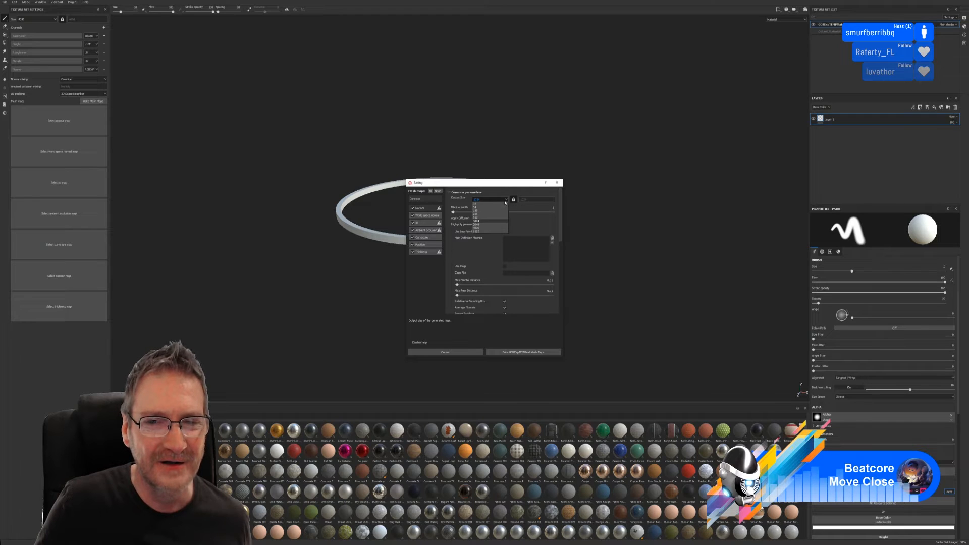
click(477, 224)
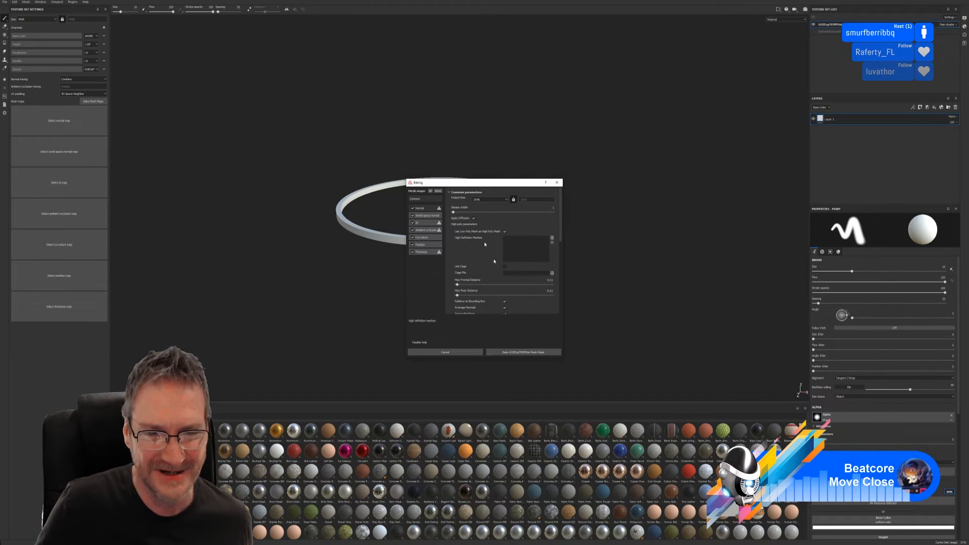
click(519, 353)
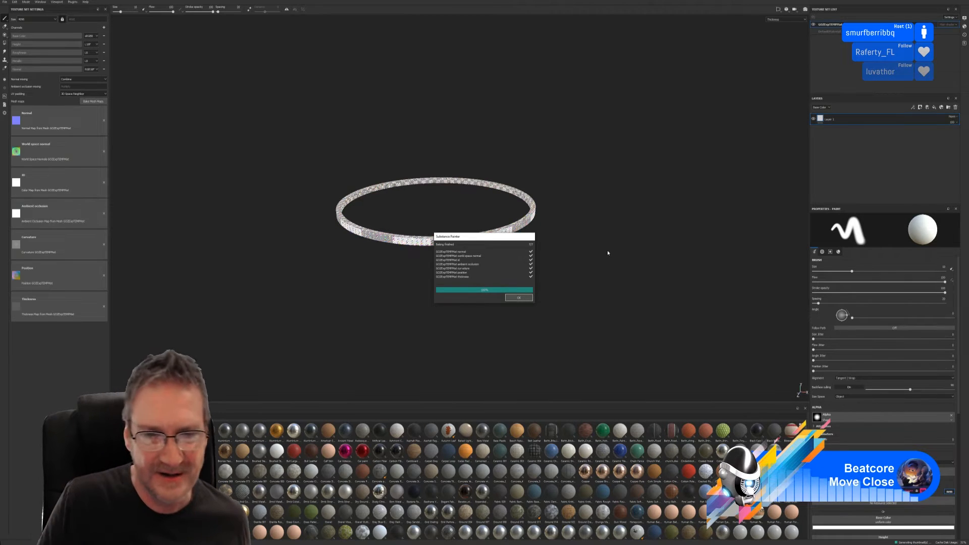
click(516, 298)
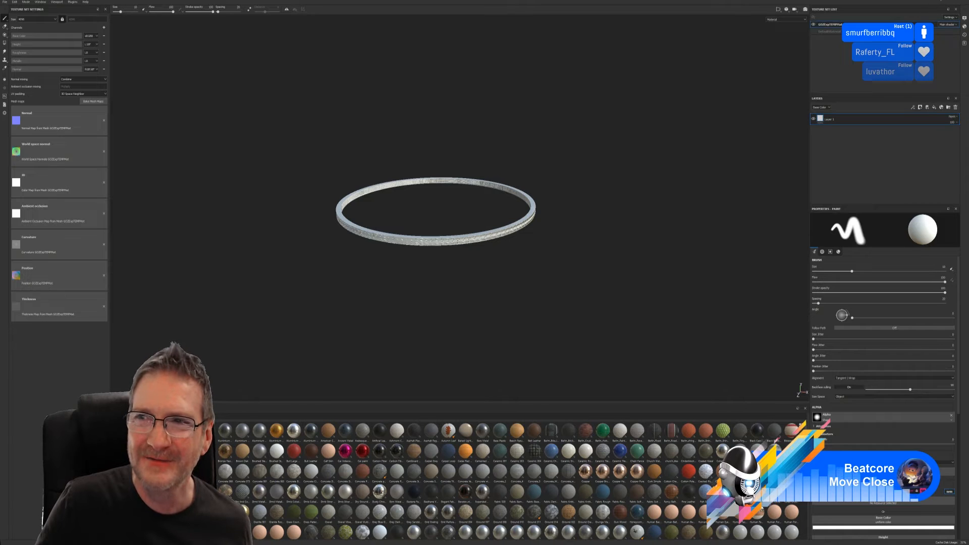
- Rename the ring's texture set as PondTopBorder
double_click(839, 26)
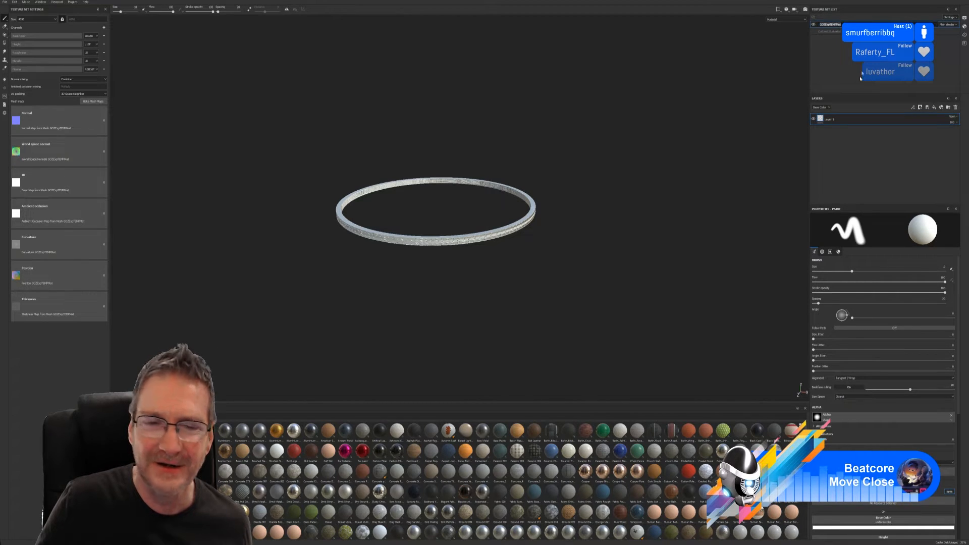
text(Pan)
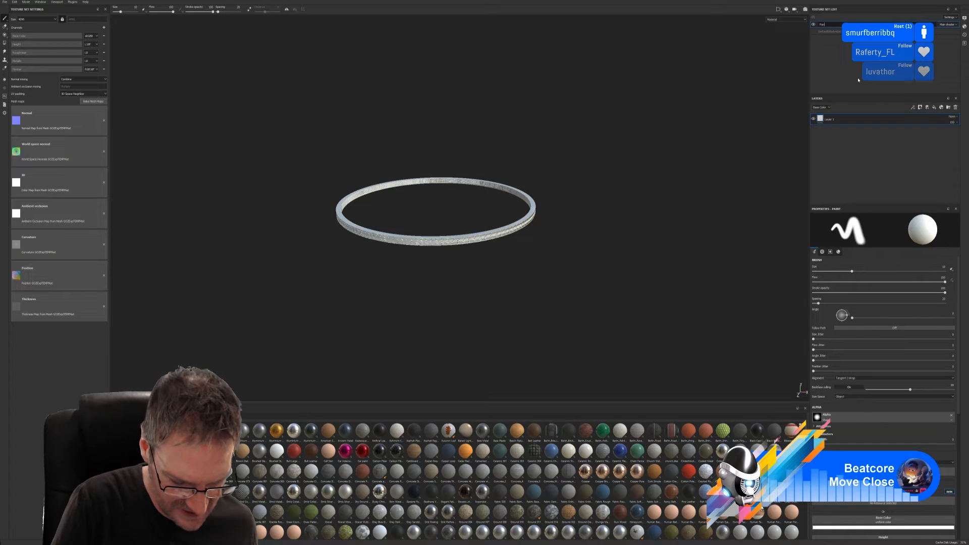
text(doTopBorder)
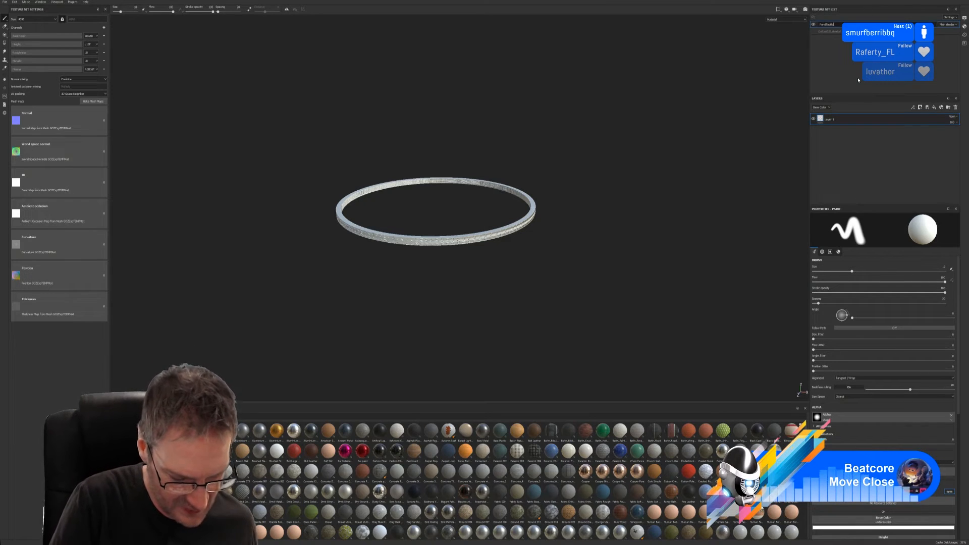
key(Return)
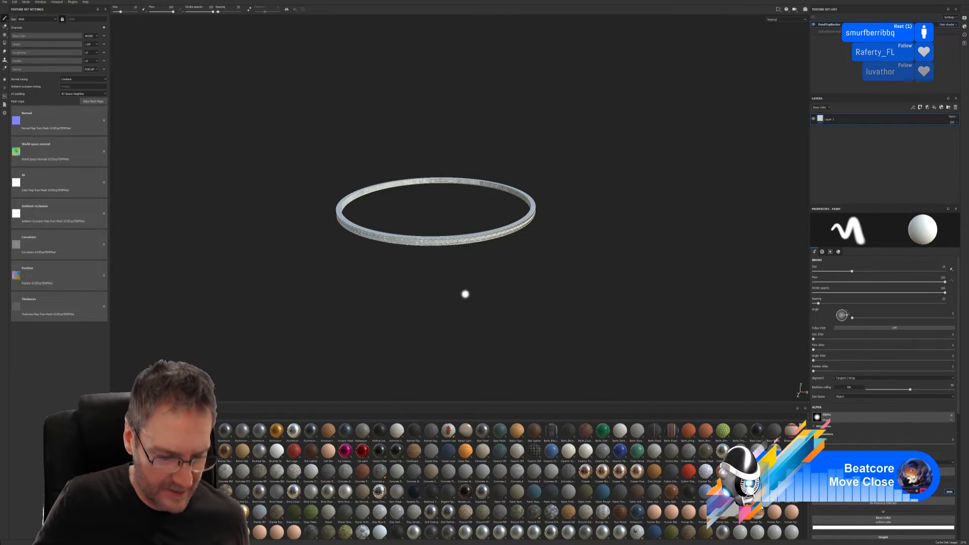
- Paint a short stroke along the front of the ring's outer side face
mouse_move(465, 292)
alt+mouse_down()
mouse_move(465, 260)
mouse_move(480, 297)
alt+mouse_up()
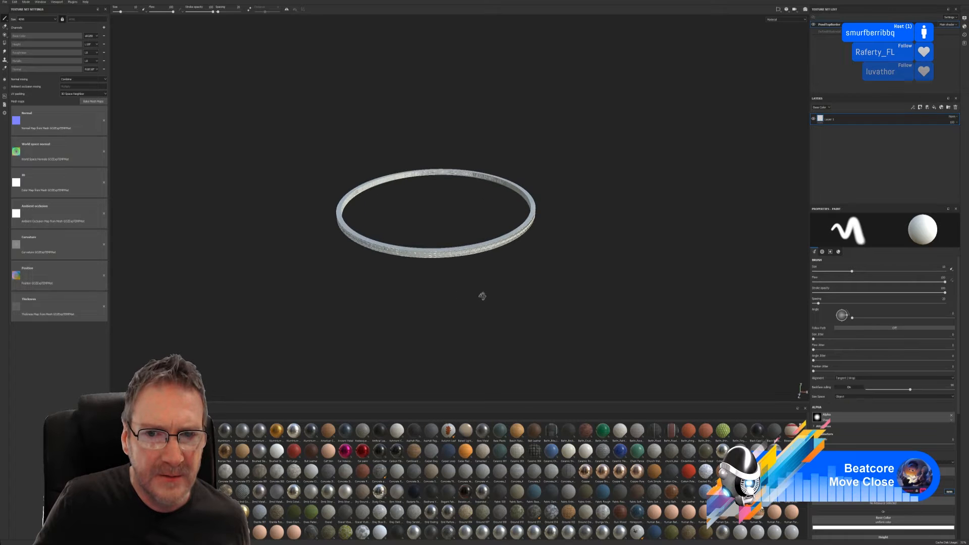
scroll(472, 242, up, 5)
scroll(486, 250, up, 3)
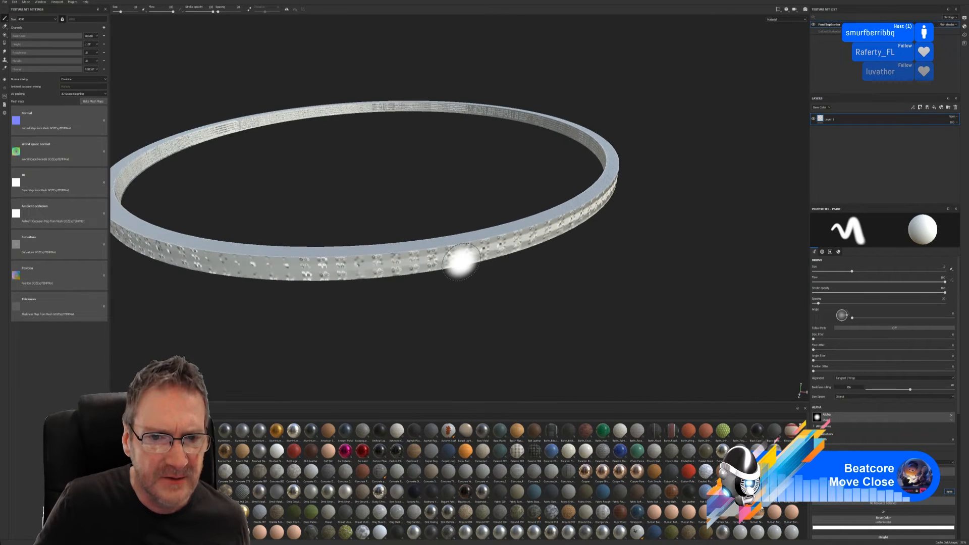
mouse_move(432, 264)
alt+mouse_down()
mouse_move(435, 333)
mouse_move(429, 263)
alt+mouse_up()
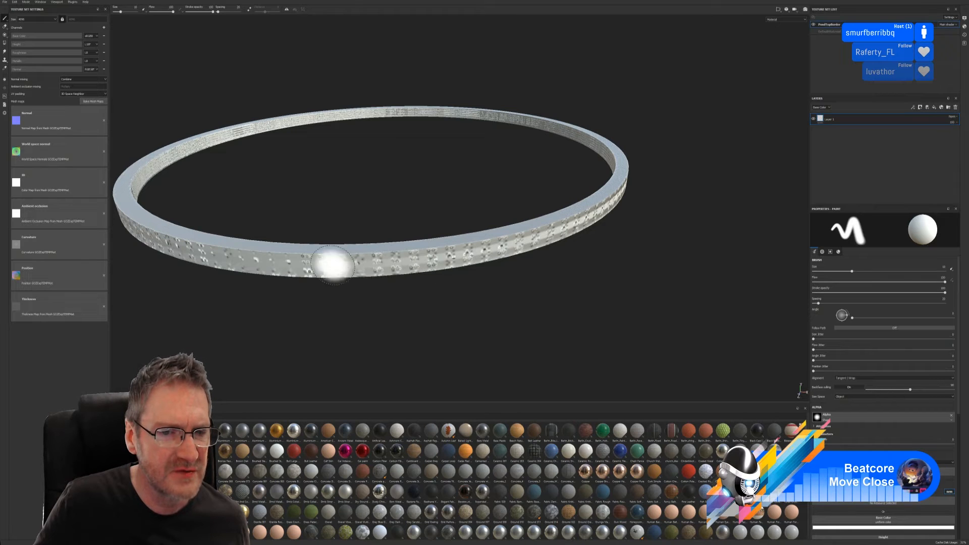
drag(344, 268, 425, 260)
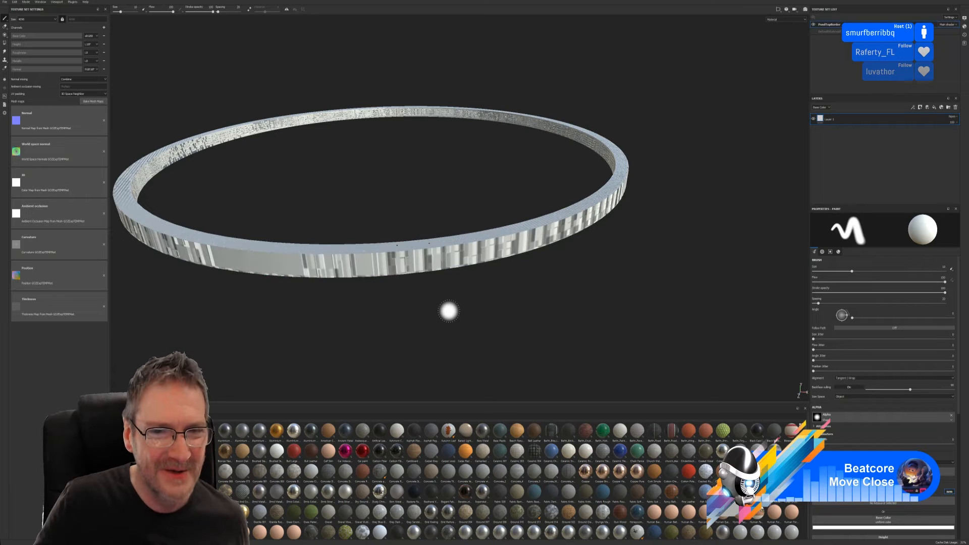
- Examine the ring's underside, inner wall and top face for artifacts in the baked and painted surface
alt+drag(368, 317, 362, 205)
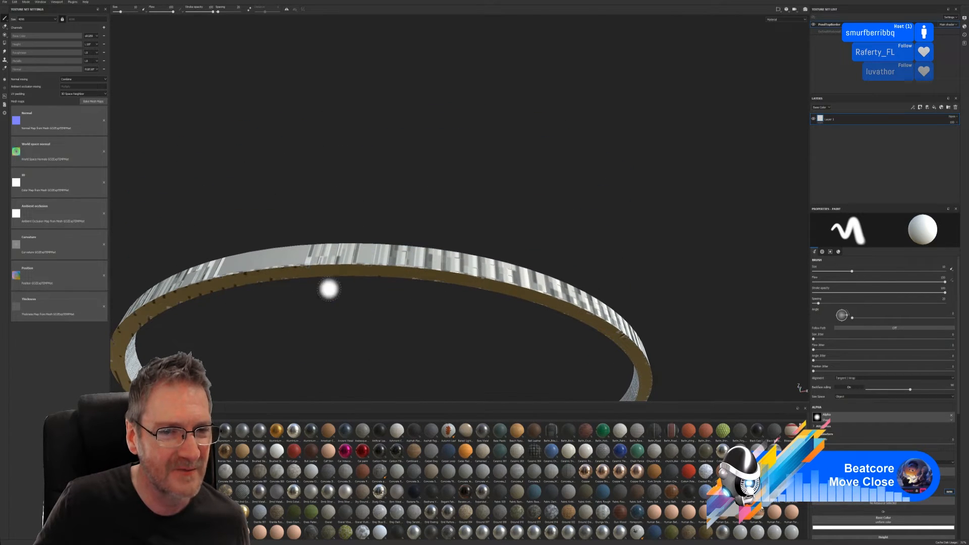
mouse_move(357, 207)
alt+mouse_down()
mouse_move(351, 256)
mouse_move(275, 320)
mouse_move(271, 285)
alt+mouse_up()
alt+drag(374, 153, 324, 296)
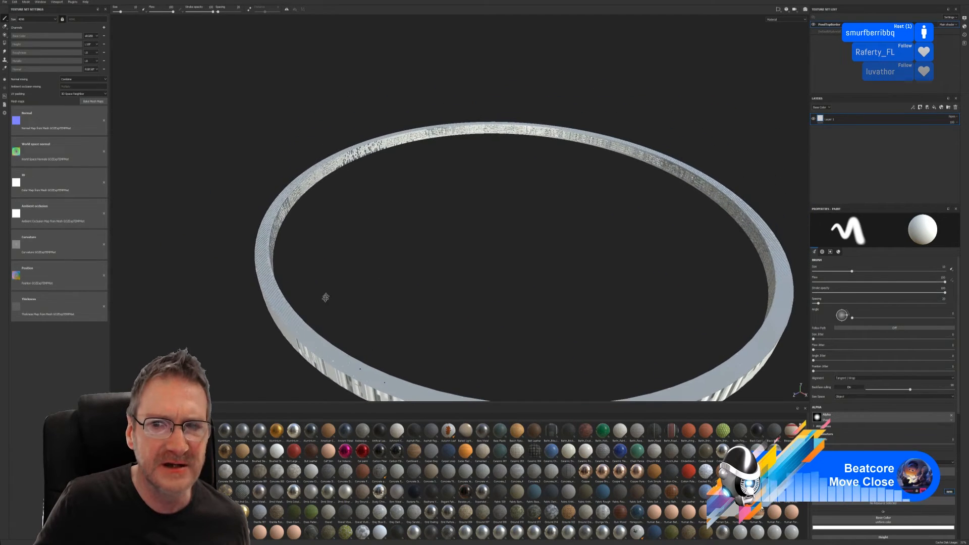
scroll(517, 121, up, 2)
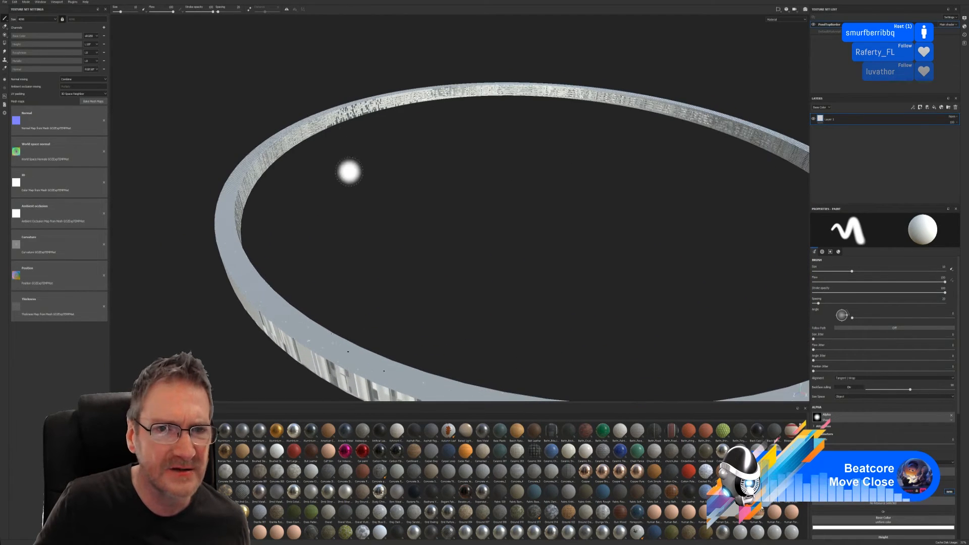
alt+drag(347, 171, 328, 218)
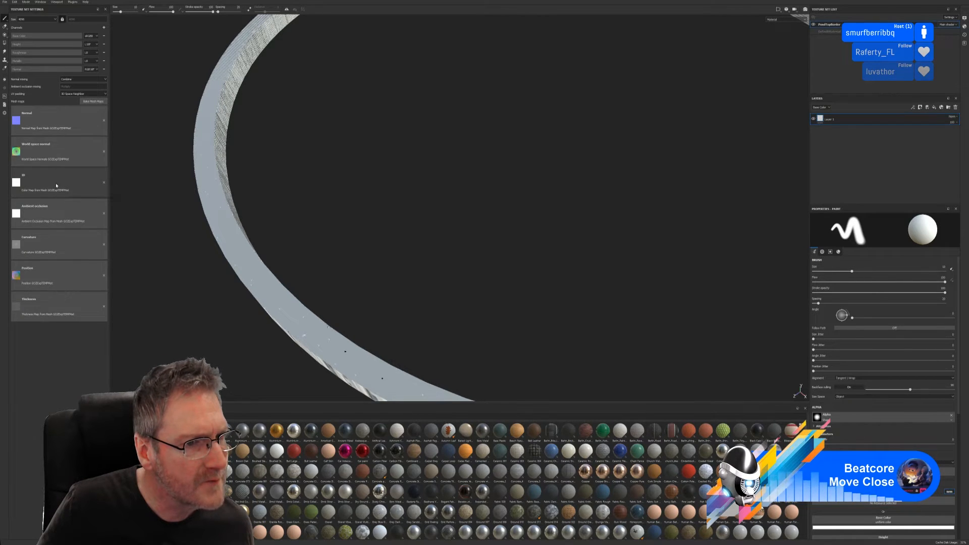
- Remove the baked ID map from the ring's texture set and check the ring's surface
click(104, 182)
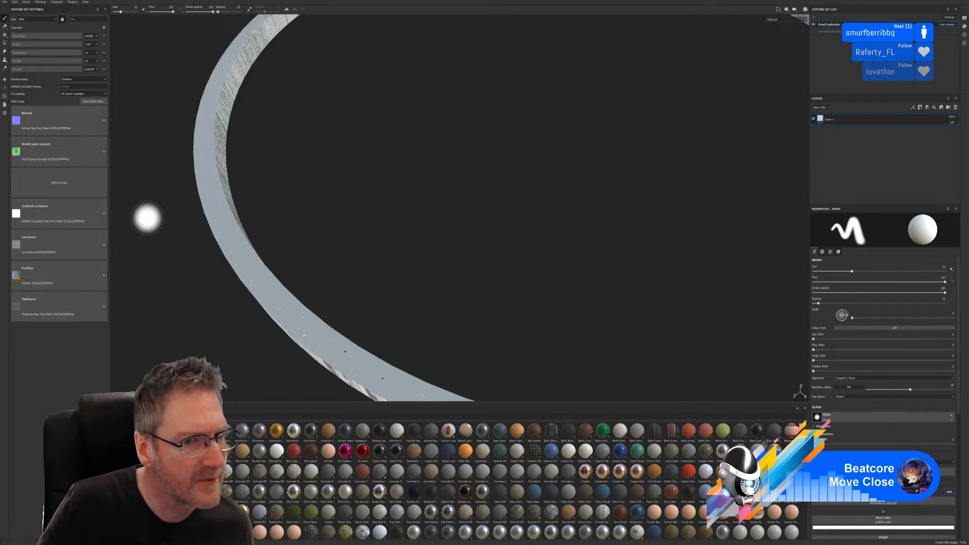
key(f)
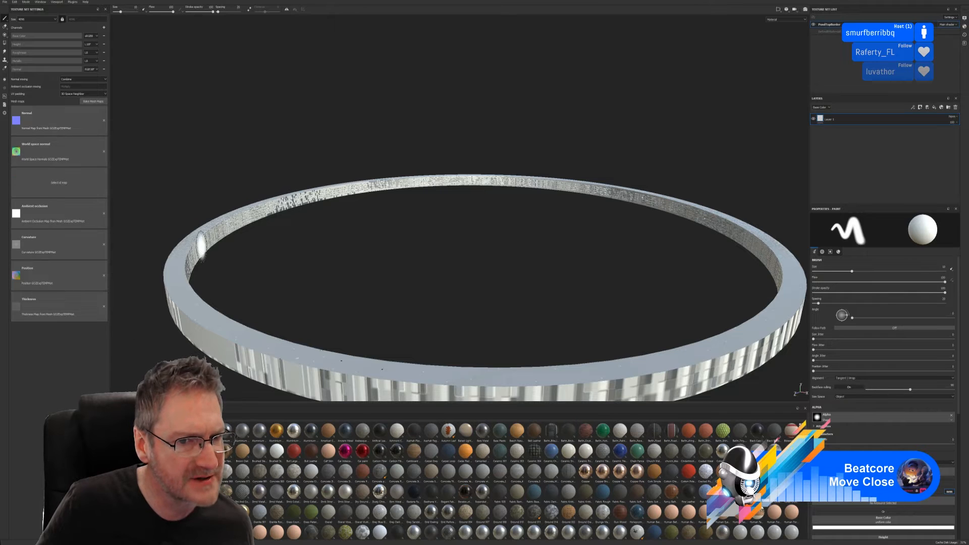
scroll(449, 355, down, 2)
mouse_move(448, 355)
alt+mouse_down()
mouse_move(426, 229)
mouse_move(454, 285)
alt+mouse_up()
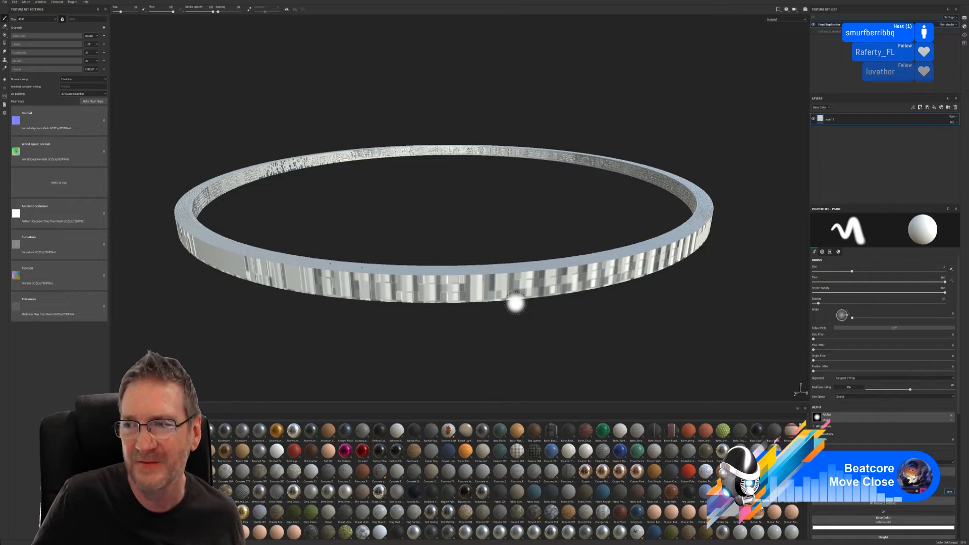
- Remove the baked ambient occlusion, position, thickness, world space normal, curvature and normal maps from the ring's texture set
click(104, 215)
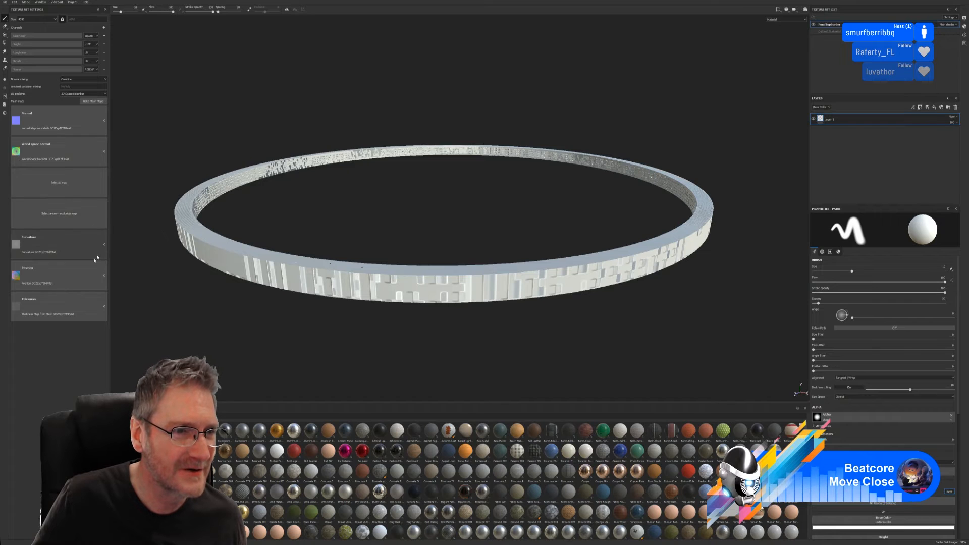
click(104, 276)
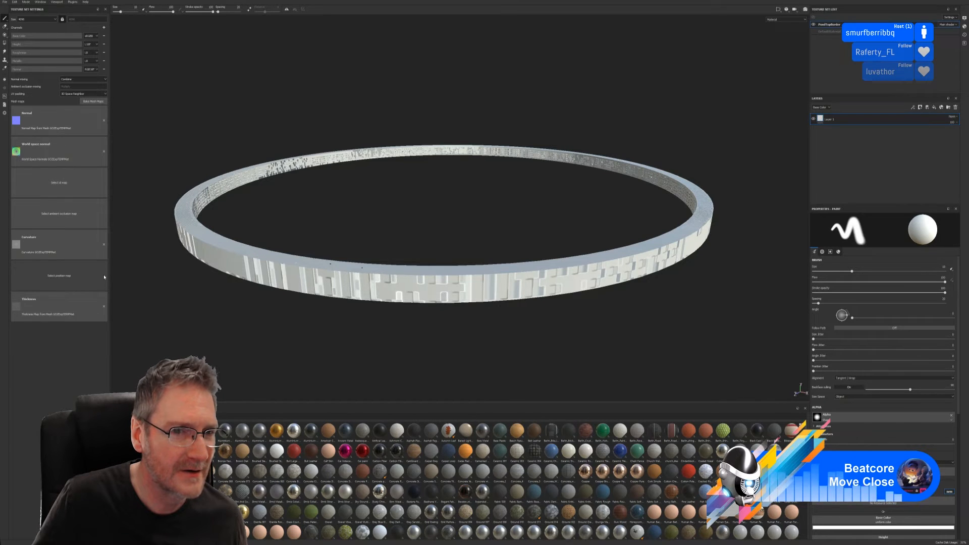
click(104, 306)
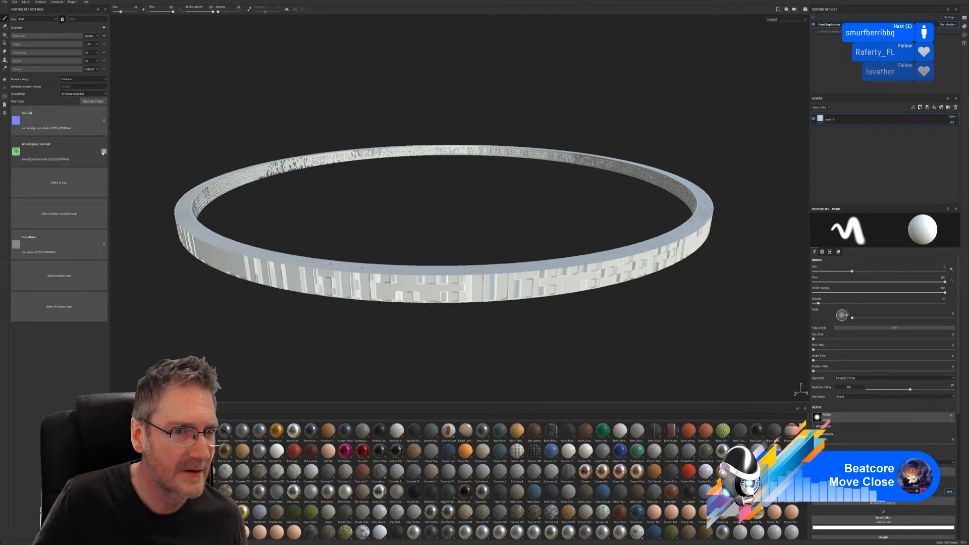
click(104, 152)
click(104, 244)
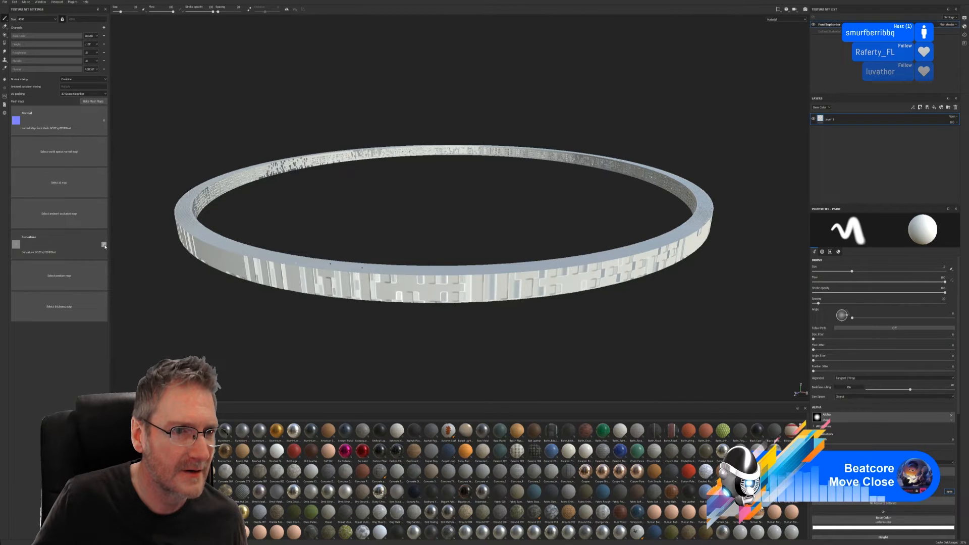
click(104, 120)
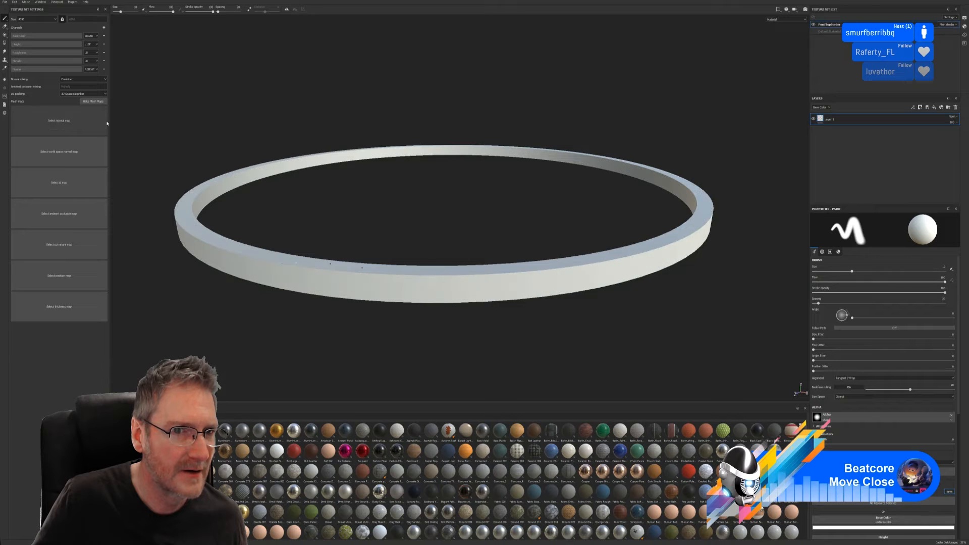
mouse_move(333, 205)
alt+mouse_down()
mouse_move(336, 247)
mouse_move(281, 211)
mouse_move(318, 205)
mouse_move(318, 116)
mouse_move(309, 192)
mouse_move(350, 210)
mouse_move(255, 229)
mouse_move(341, 223)
mouse_move(352, 253)
mouse_move(372, 233)
alt+mouse_up()
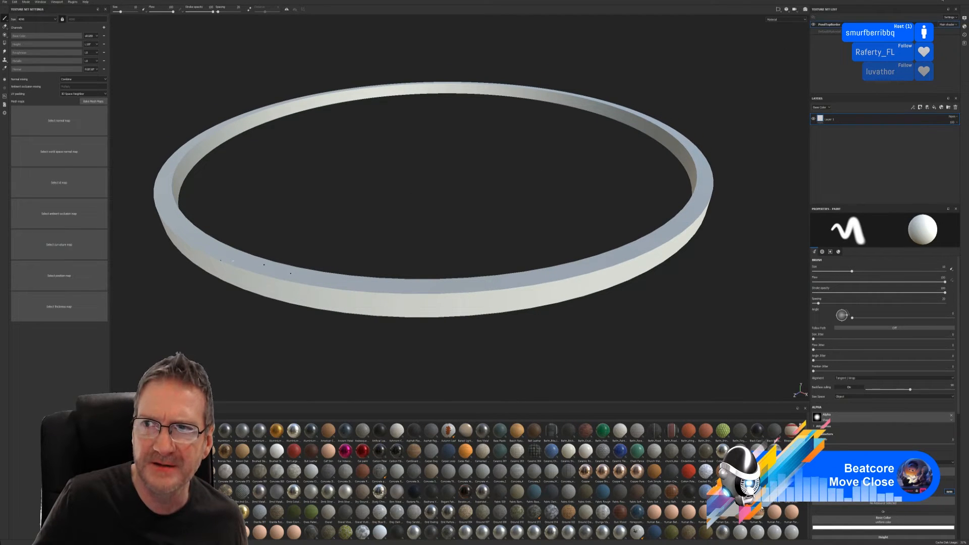
- Switch to 3ds Max, collapse the ring's Unwrap UVW modifier into the Editable Poly, and close Substance Painter
click(943, 0)
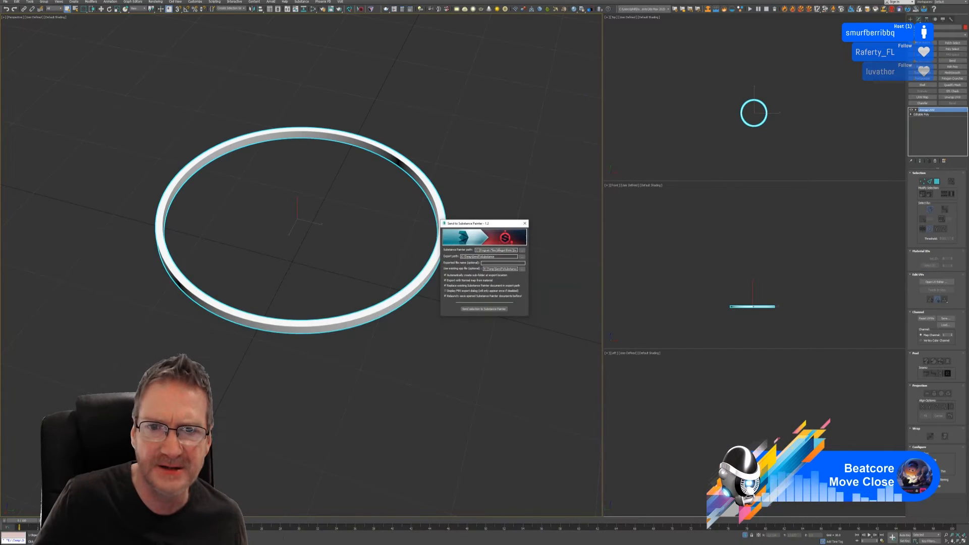
click(525, 224)
middle_drag(476, 206, 499, 213)
right_click(922, 110)
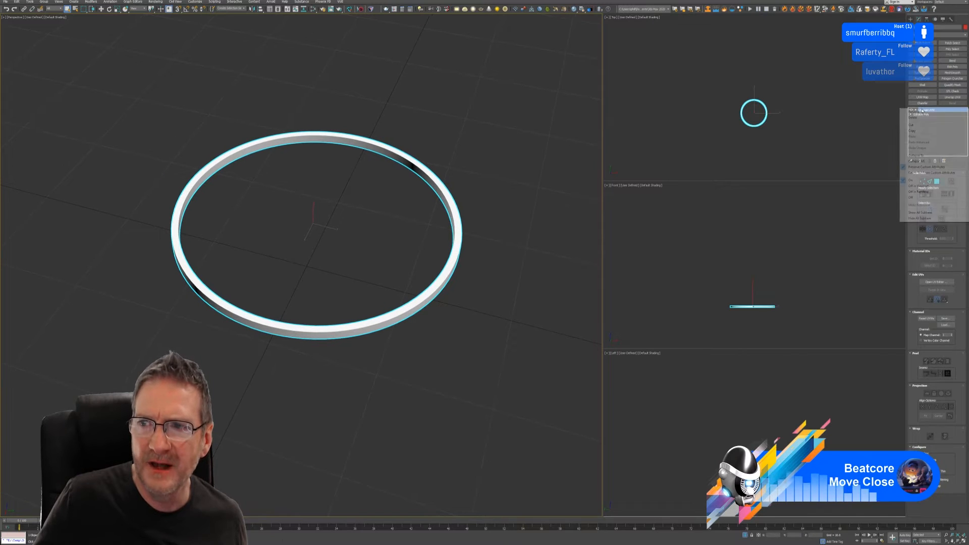
click(930, 161)
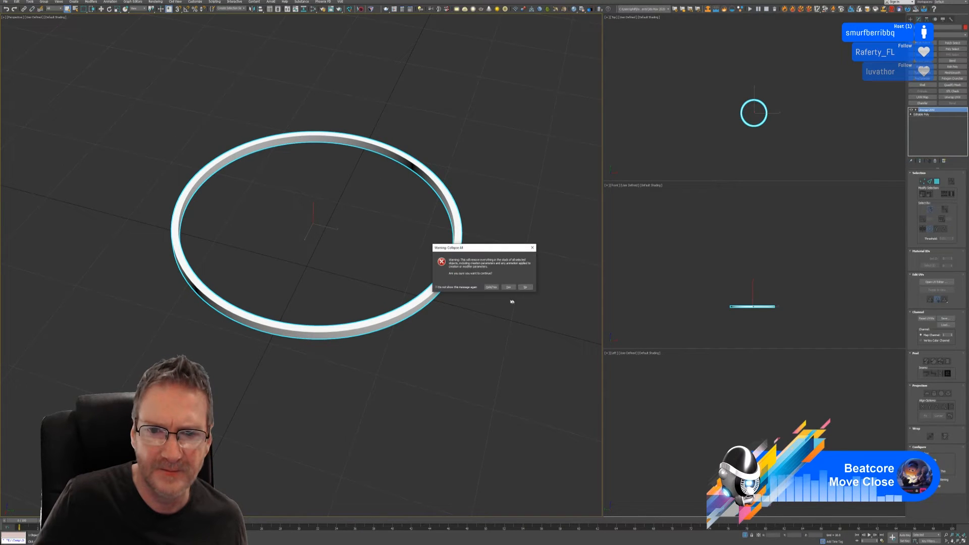
click(509, 287)
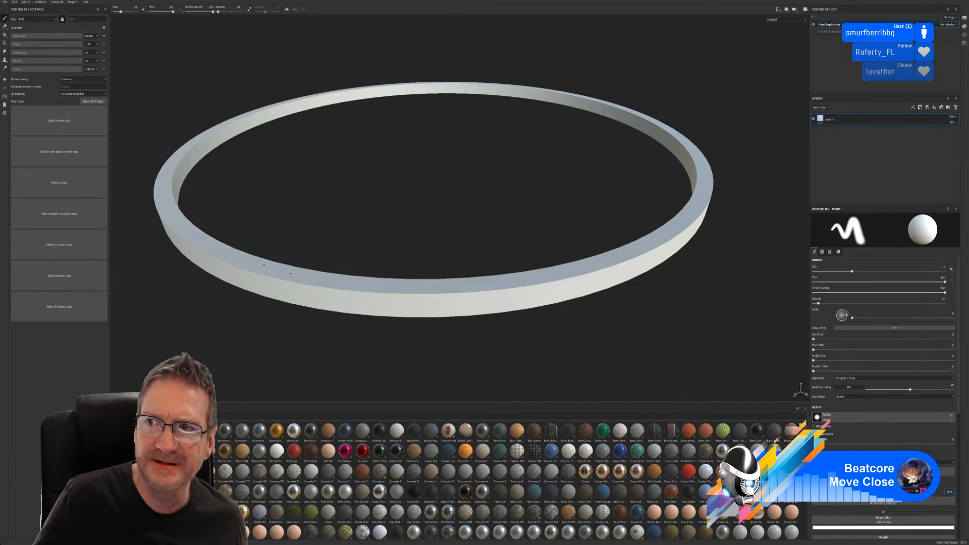
click(963, 0)
click(469, 278)
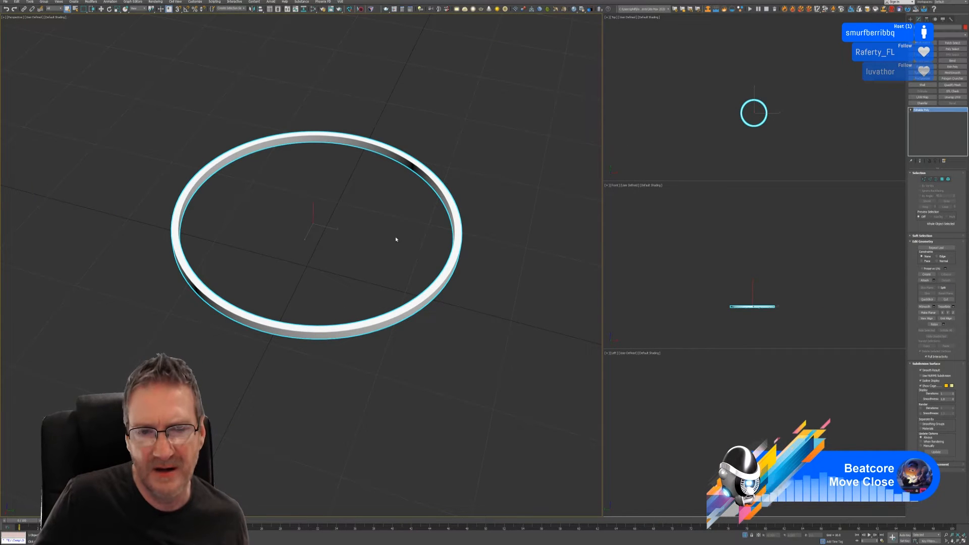
- Reset the ring's XForm and collapse the modifier stack back to the base mesh
click(951, 19)
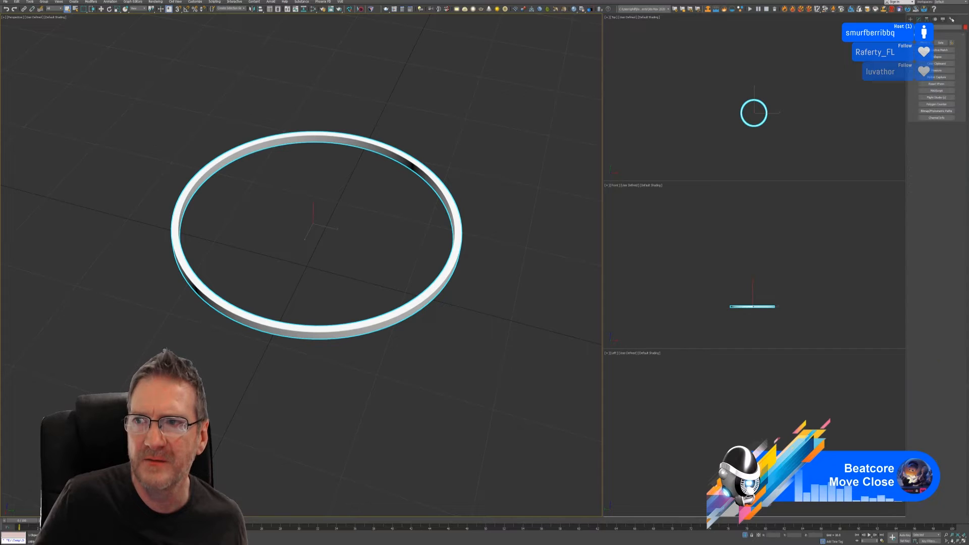
click(936, 83)
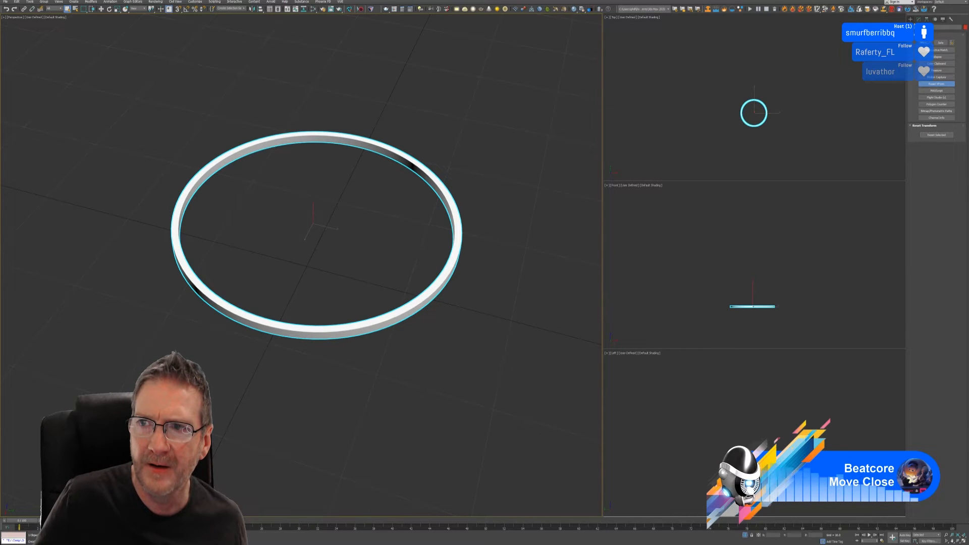
click(918, 19)
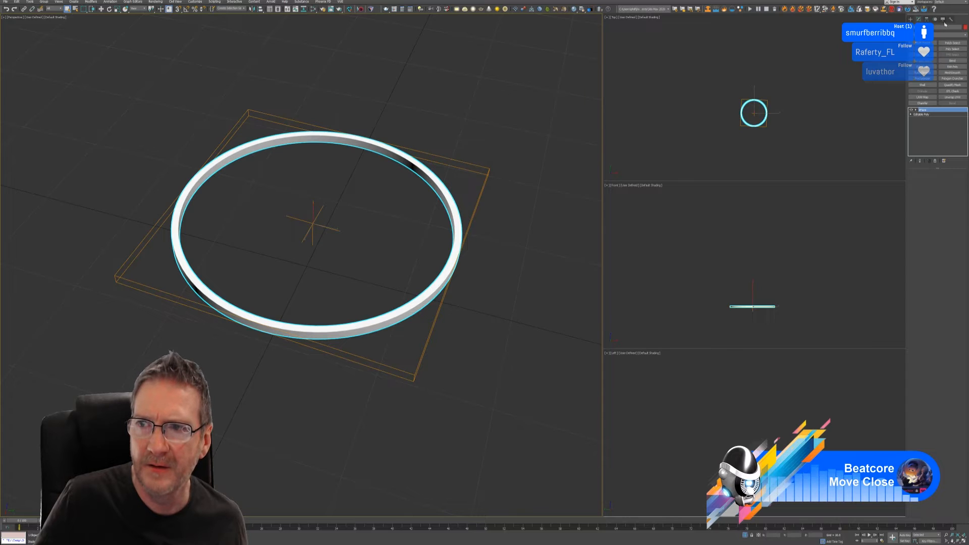
right_click(925, 112)
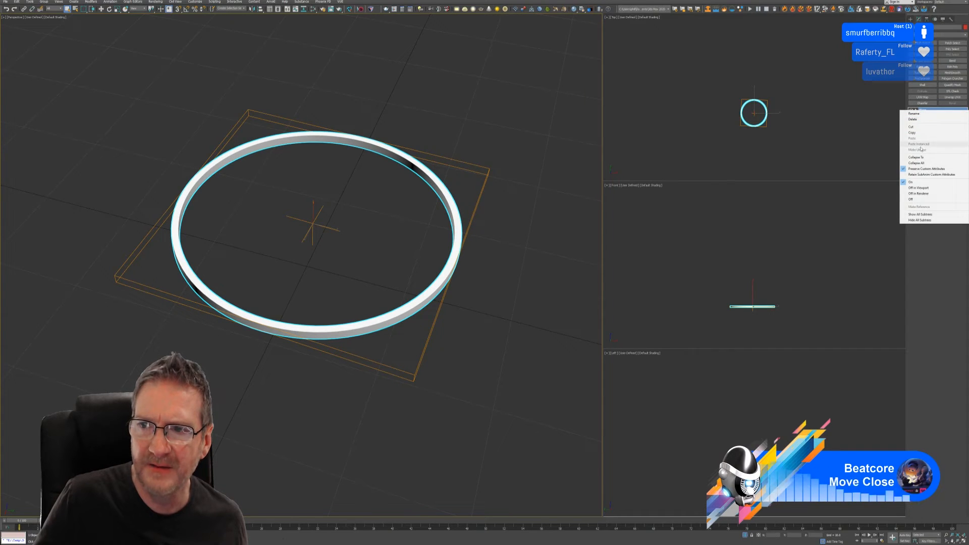
click(920, 163)
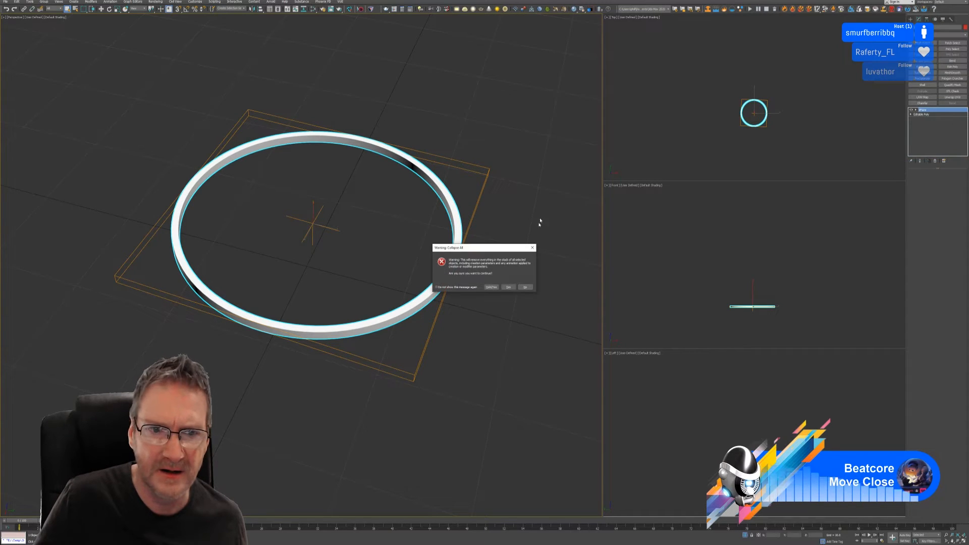
click(502, 287)
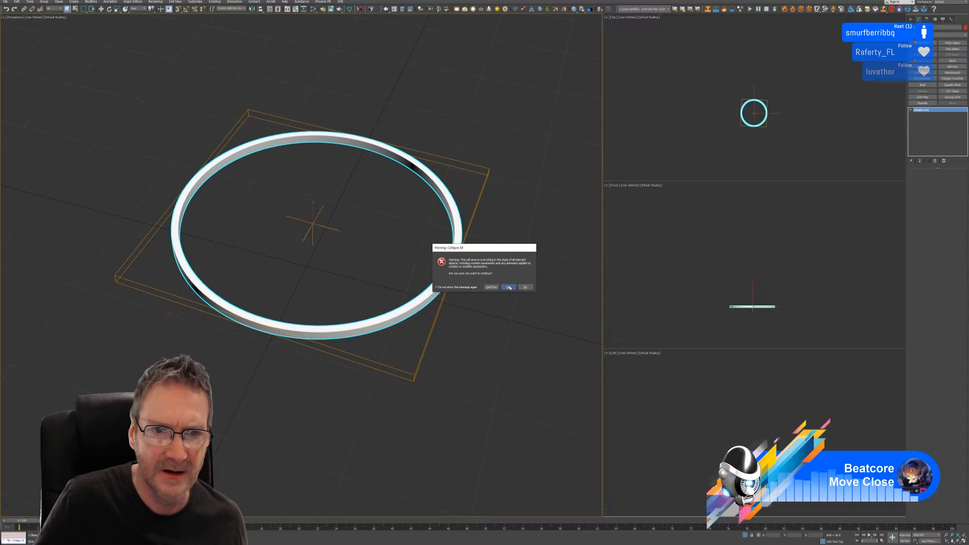
- Show the ring's pivot with Affect Pivot Only to check its position and orientation
click(927, 20)
click(939, 57)
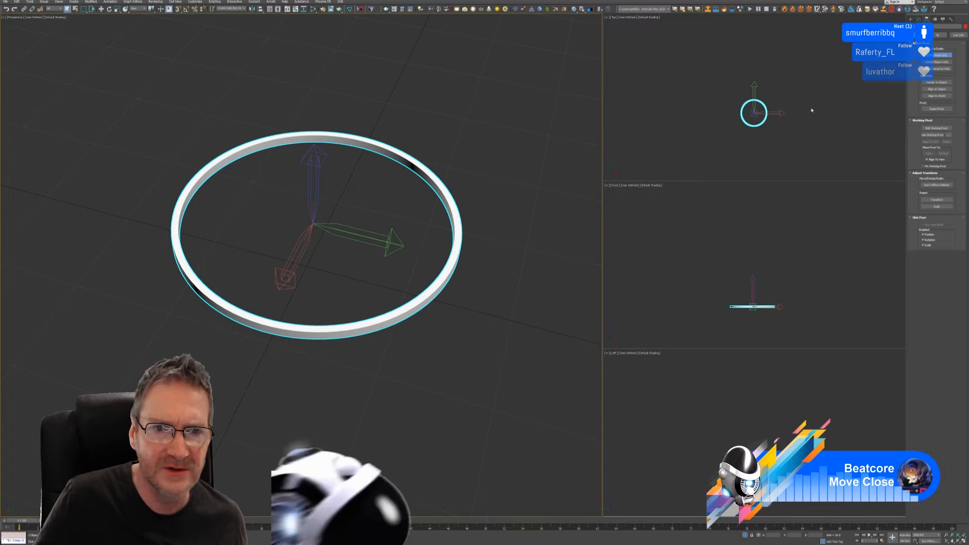
click(938, 57)
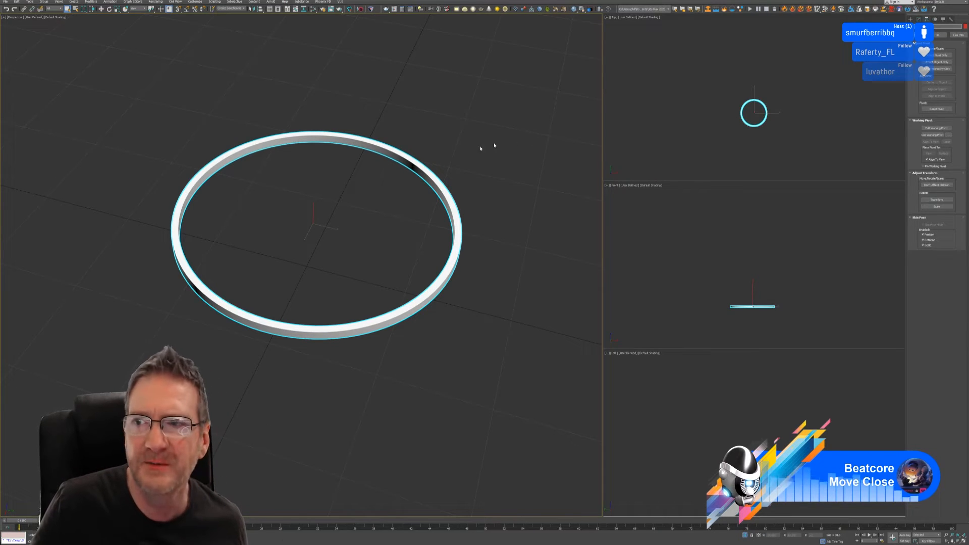
middle_drag(451, 135, 456, 135)
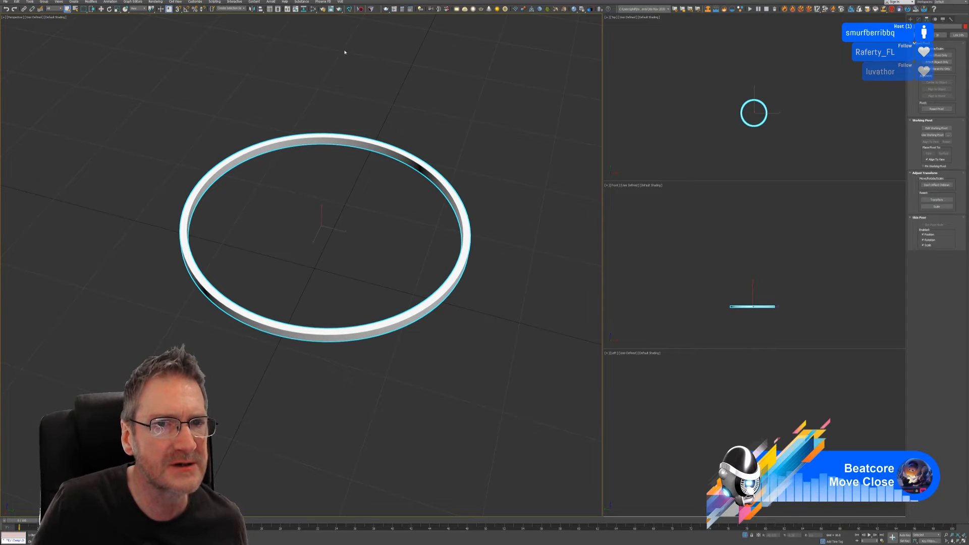
- Send the ring to Substance Painter again, accepting the FBX export settings
click(361, 9)
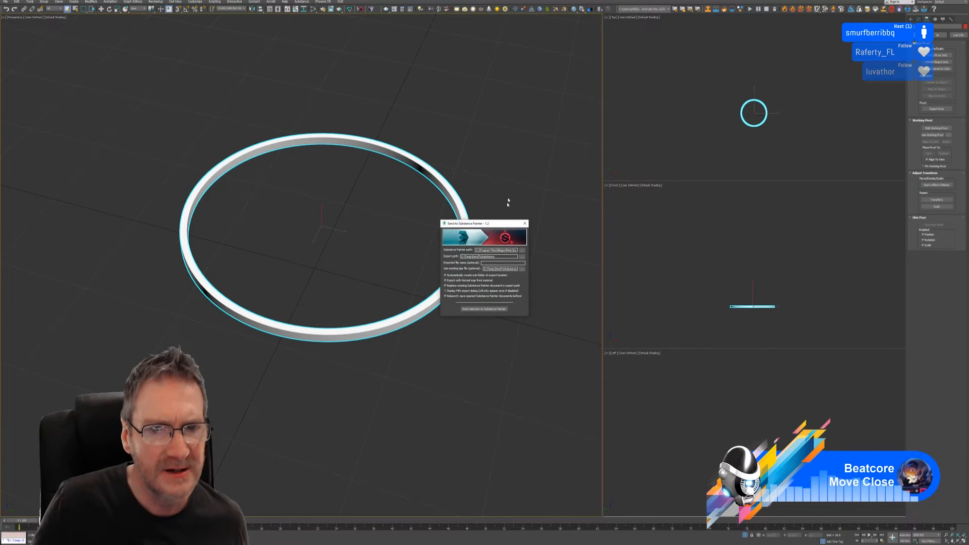
click(489, 307)
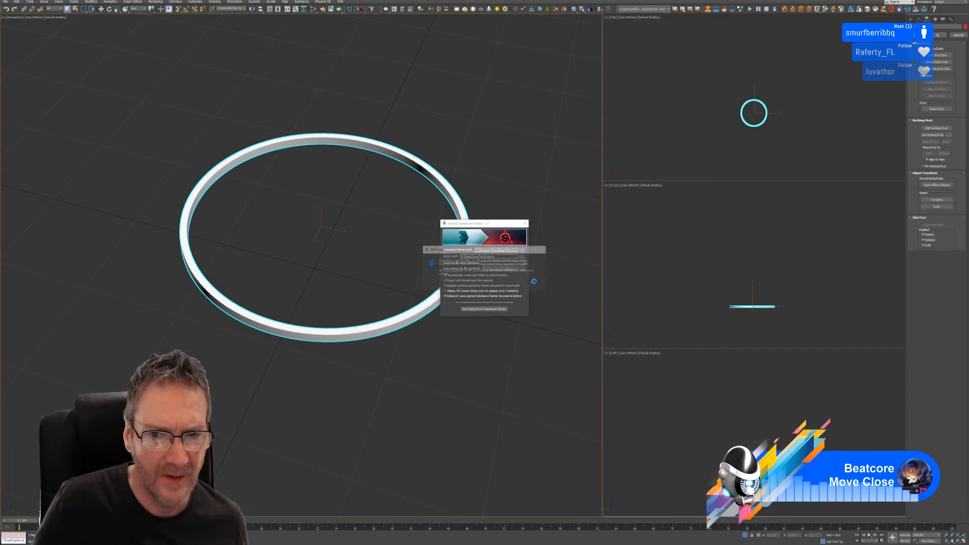
click(550, 342)
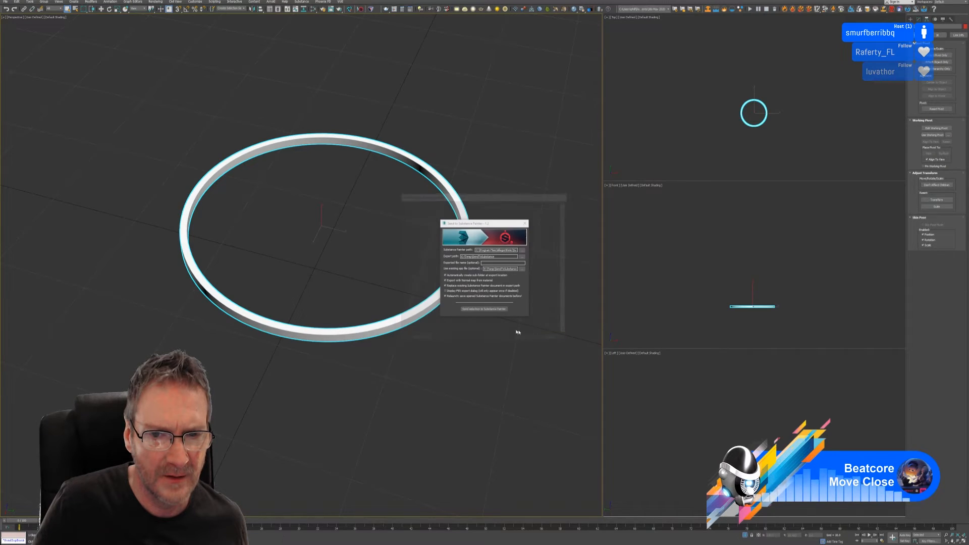
click(487, 309)
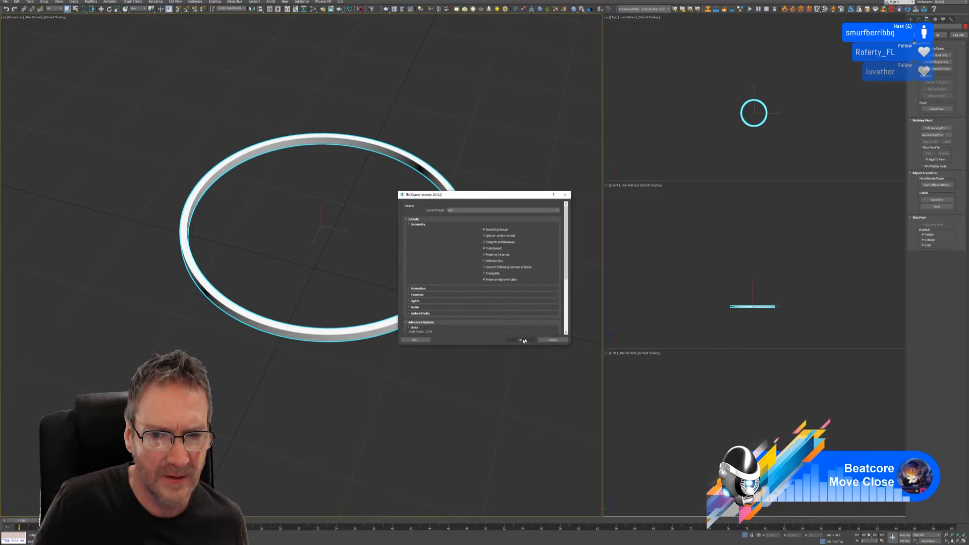
click(521, 340)
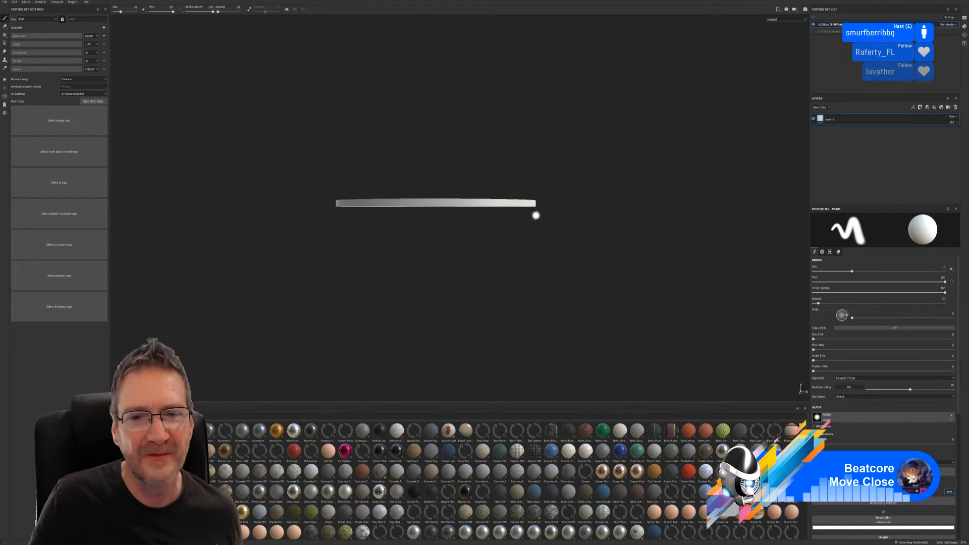
- Bake all mesh maps for the resent ring with a changed output size, using the low poly mesh as the high poly mesh
mouse_move(535, 212)
alt+mouse_down()
mouse_move(570, 192)
mouse_move(551, 221)
alt+mouse_up()
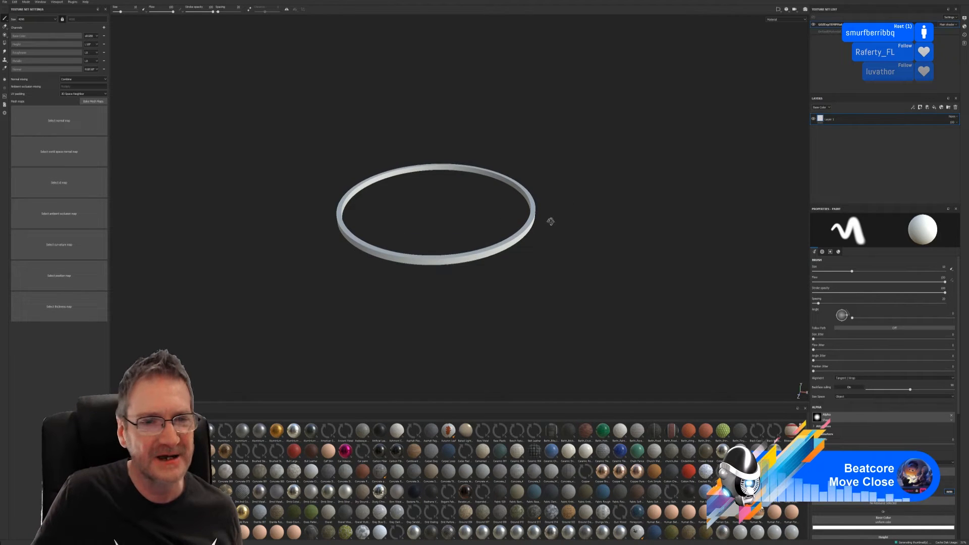
click(93, 101)
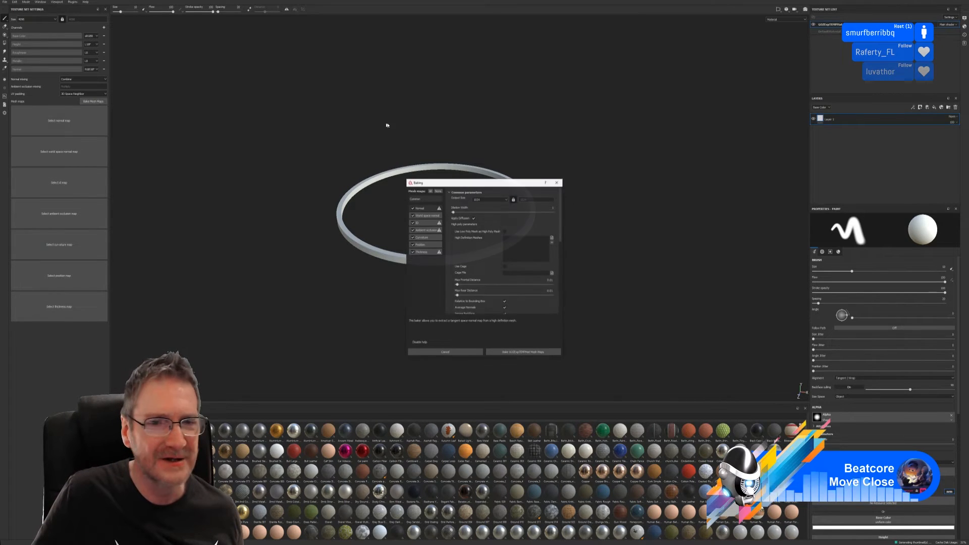
click(497, 201)
click(478, 227)
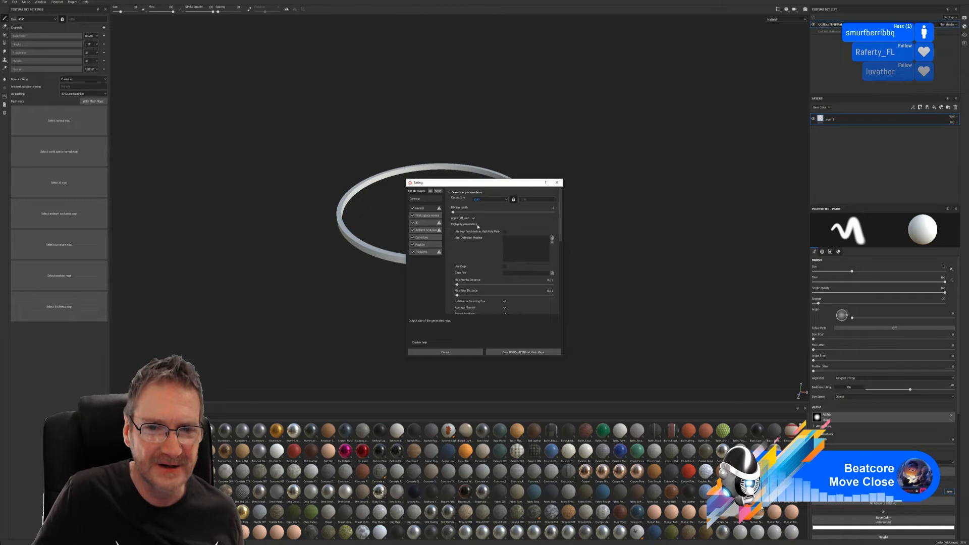
click(505, 231)
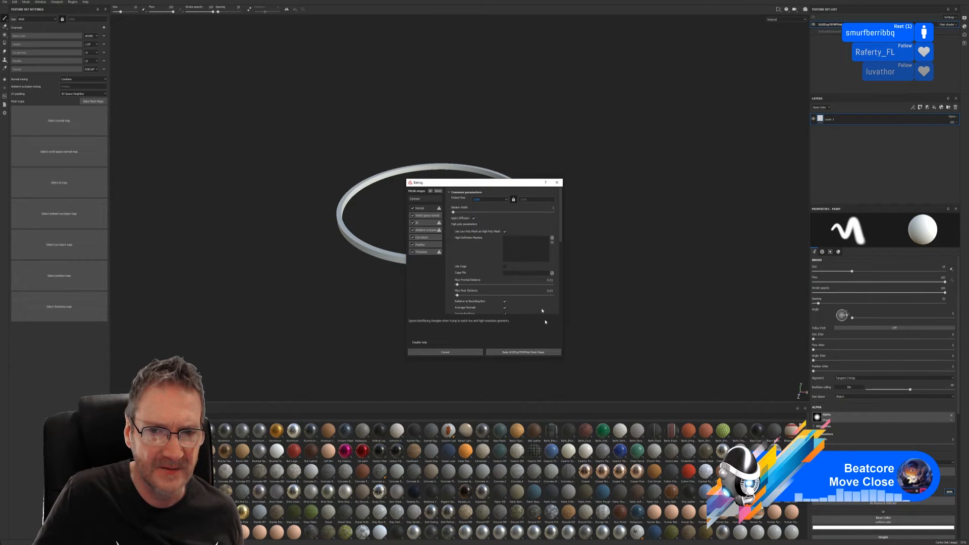
click(521, 354)
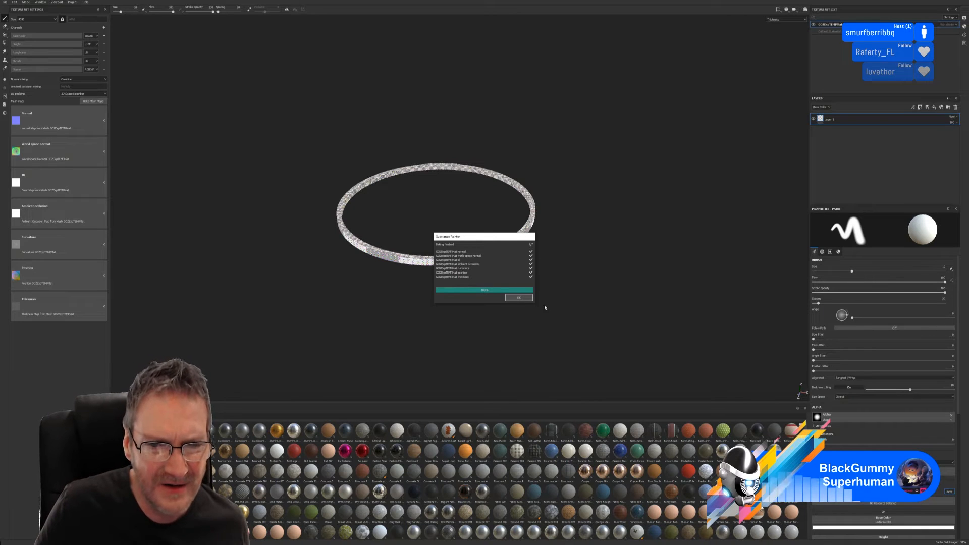
click(518, 297)
- Inspect the rebaked ring up close for shading artifacts along its inner and outer walls
scroll(372, 268, up, 5)
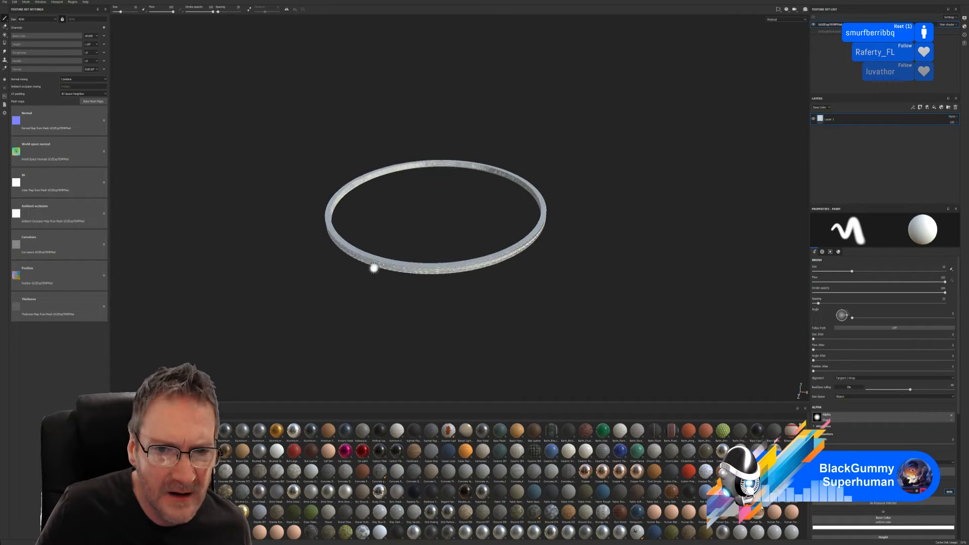
scroll(262, 222, up, 8)
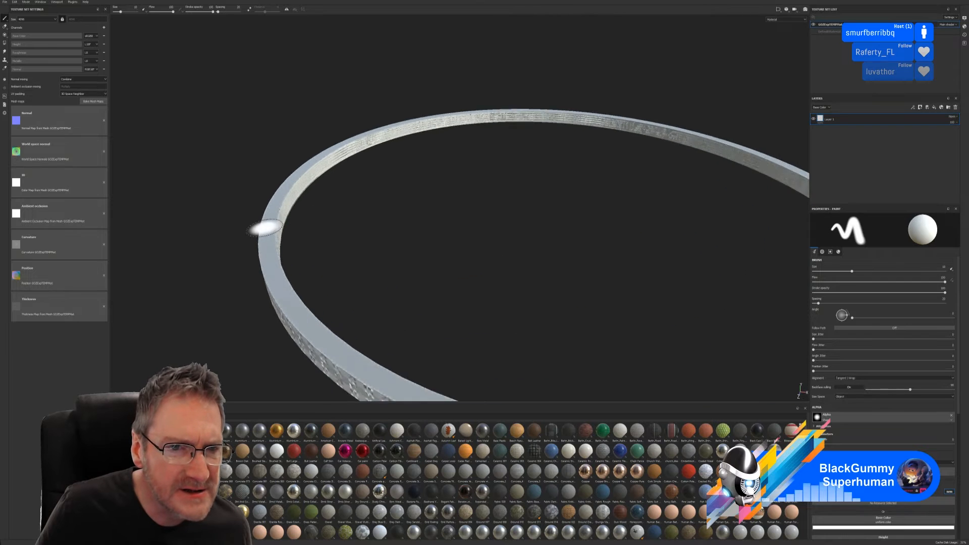
scroll(273, 249, down, 10)
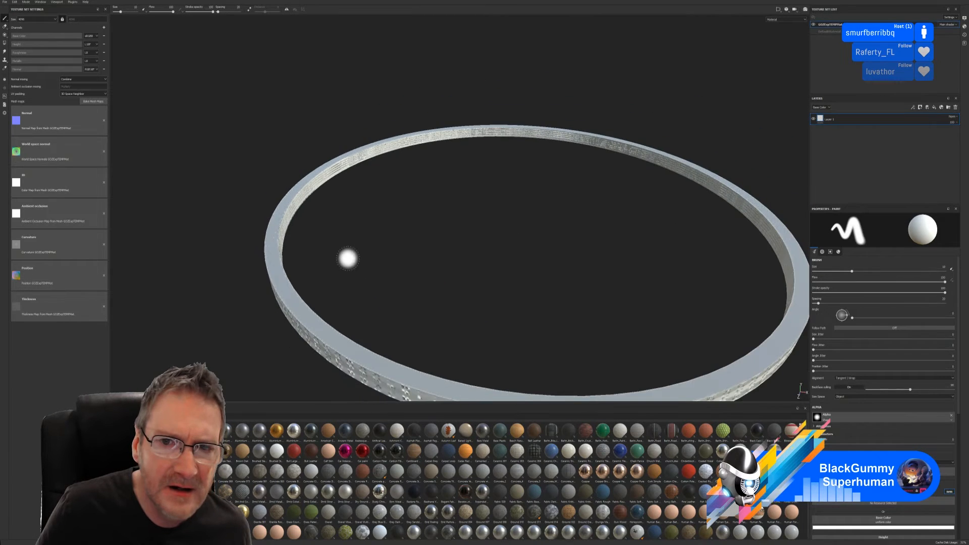
alt+drag(516, 247, 559, 221)
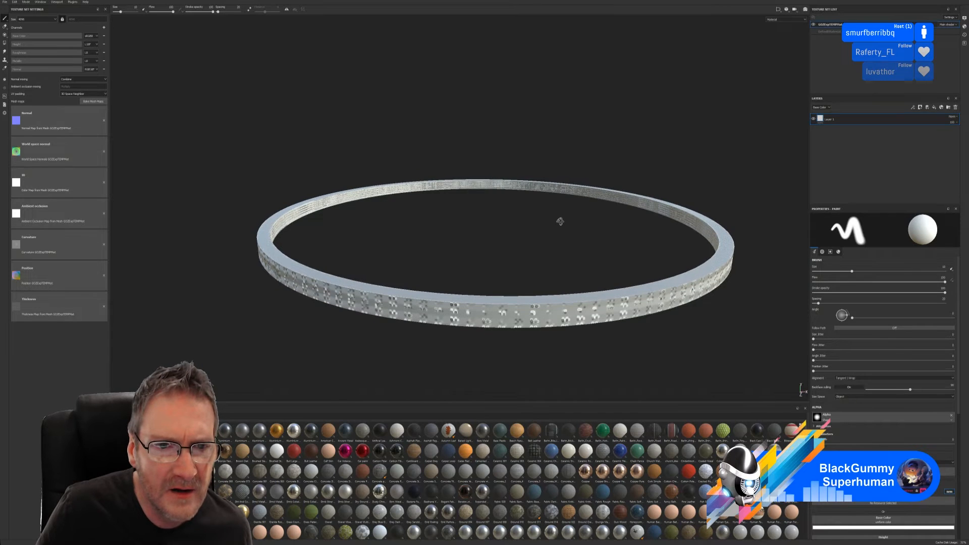
scroll(530, 231, up, 8)
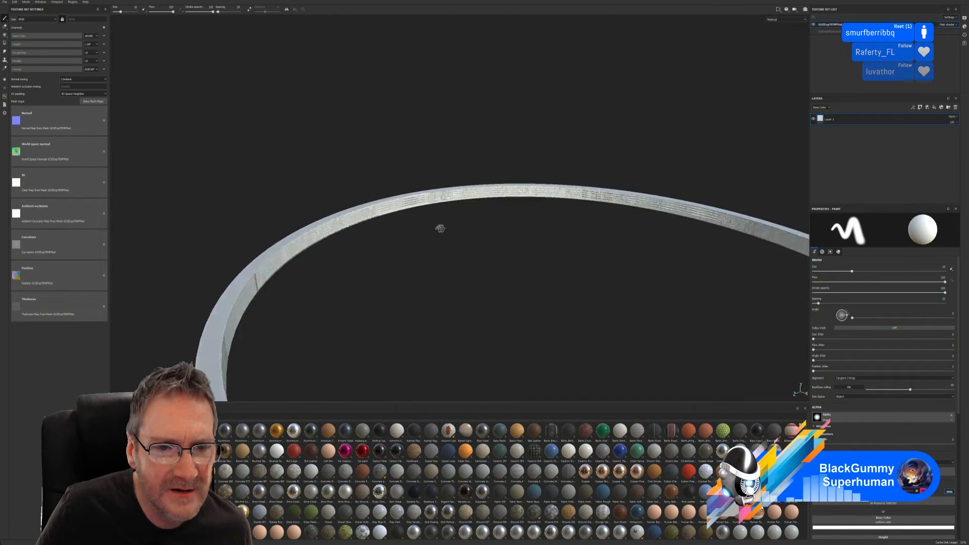
scroll(440, 228, down, 8)
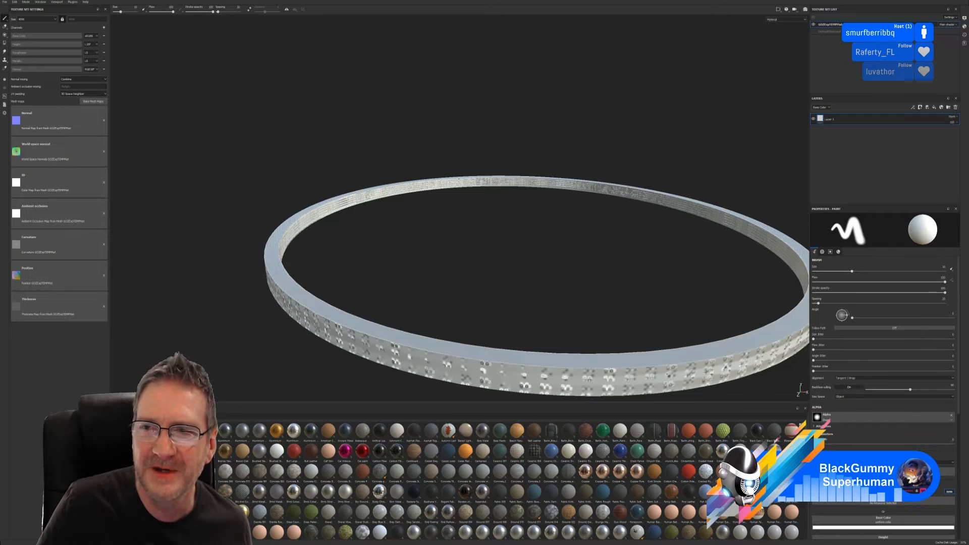
- Discard the ring's unsaved Substance Painter project and close the Send to Substance Painter dialog in 3ds Max
key(ctrl+n)
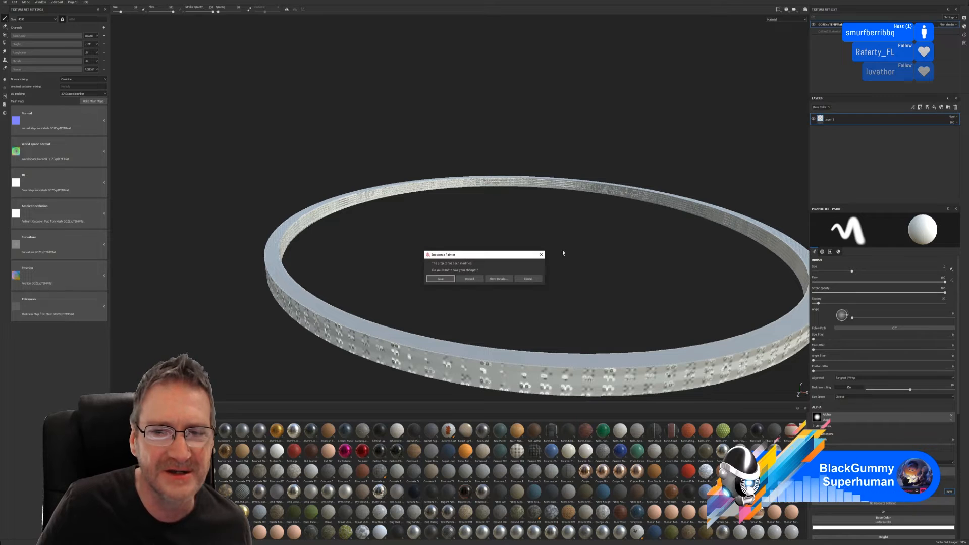
click(472, 278)
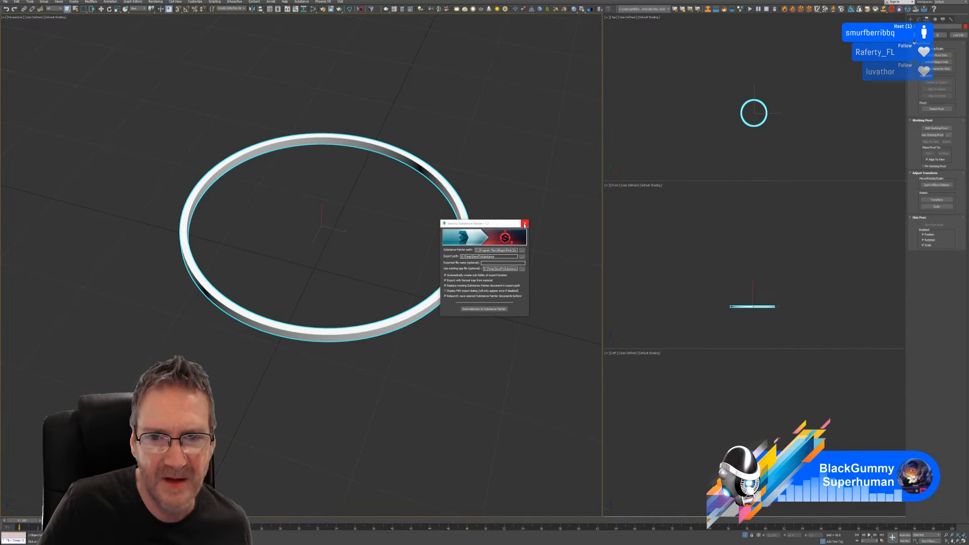
click(524, 223)
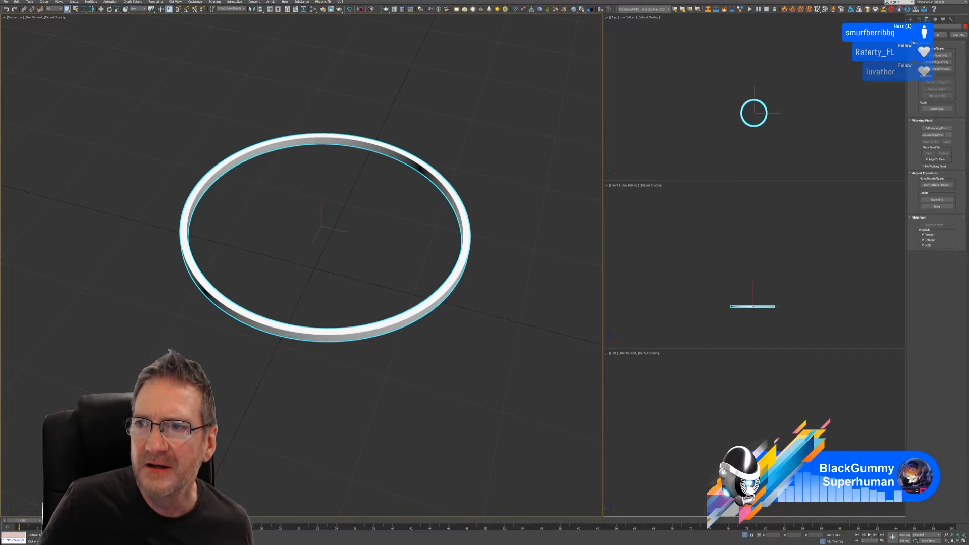
- Add an Unwrap UVW modifier to the ring and open the UV editor
click(918, 19)
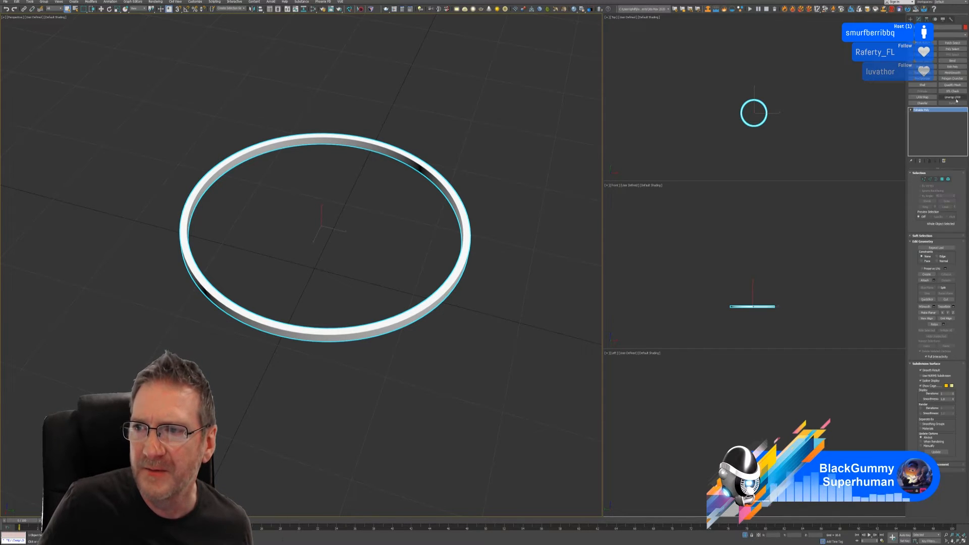
click(953, 99)
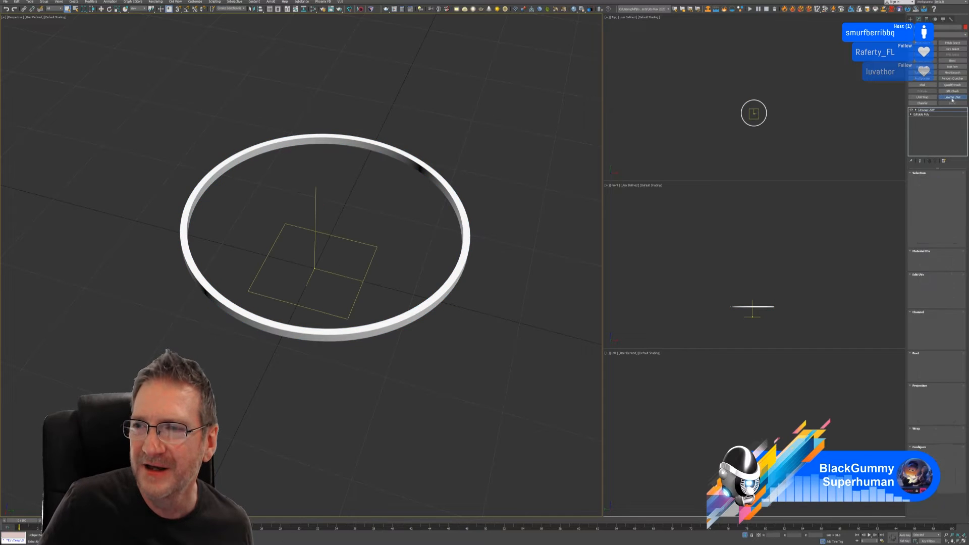
click(929, 283)
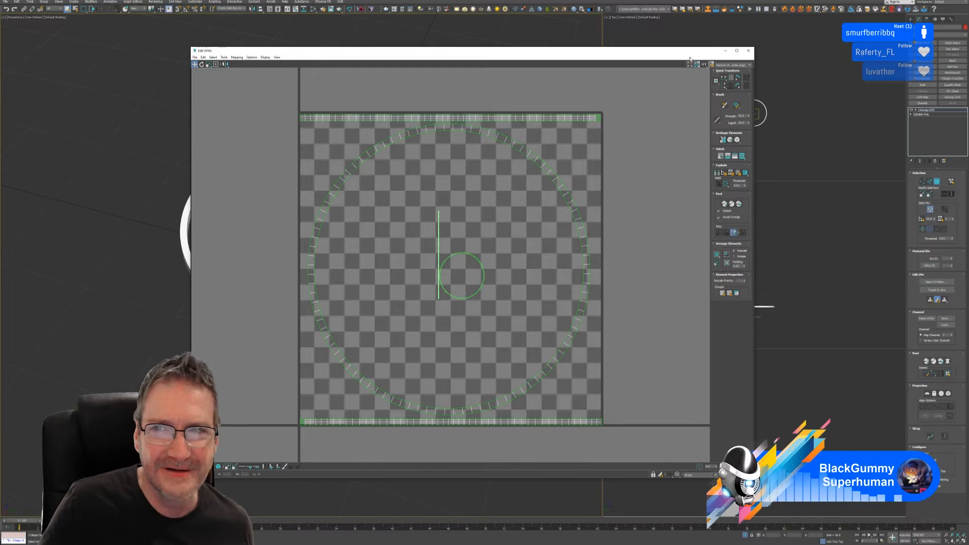
- Display the checker pattern from the UV editor on the ring and examine how it maps across the faces
click(747, 65)
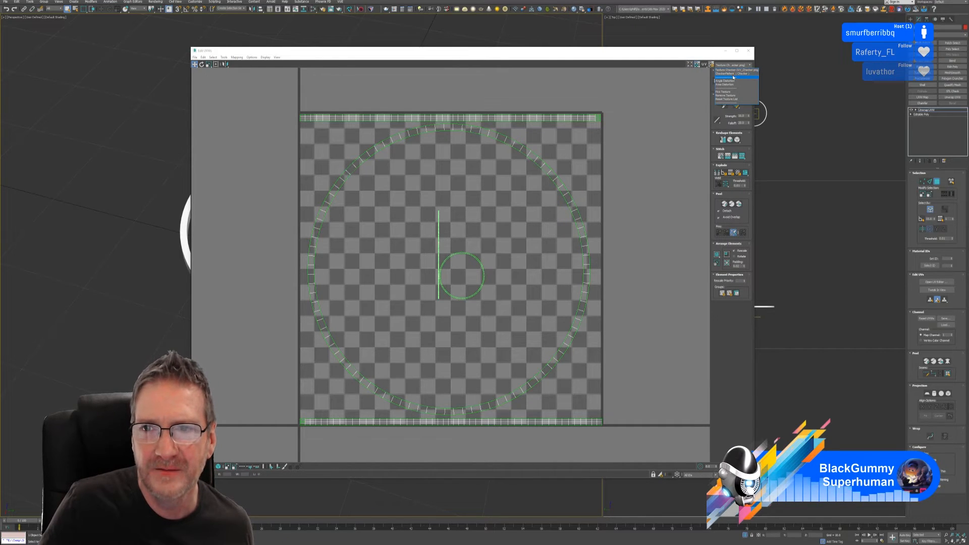
click(731, 74)
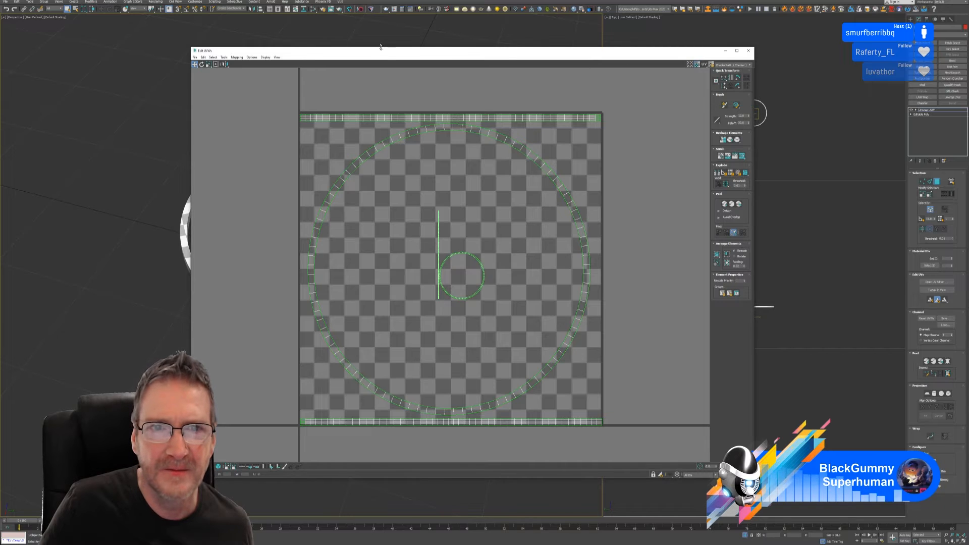
drag(390, 54, 686, 72)
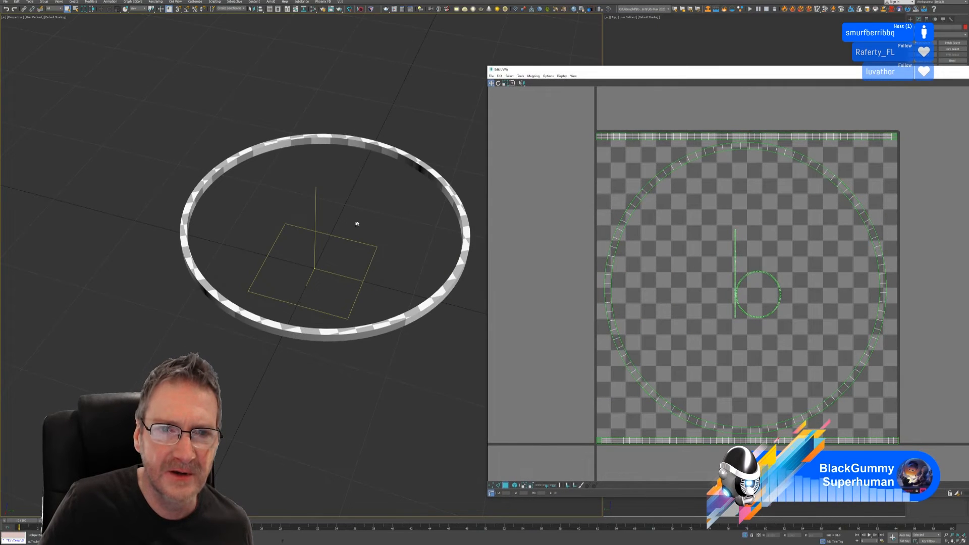
alt+middle_drag(333, 206, 164, 162)
scroll(219, 196, up, 5)
scroll(274, 222, down, 4)
scroll(274, 222, up, 2)
scroll(172, 169, down, 4)
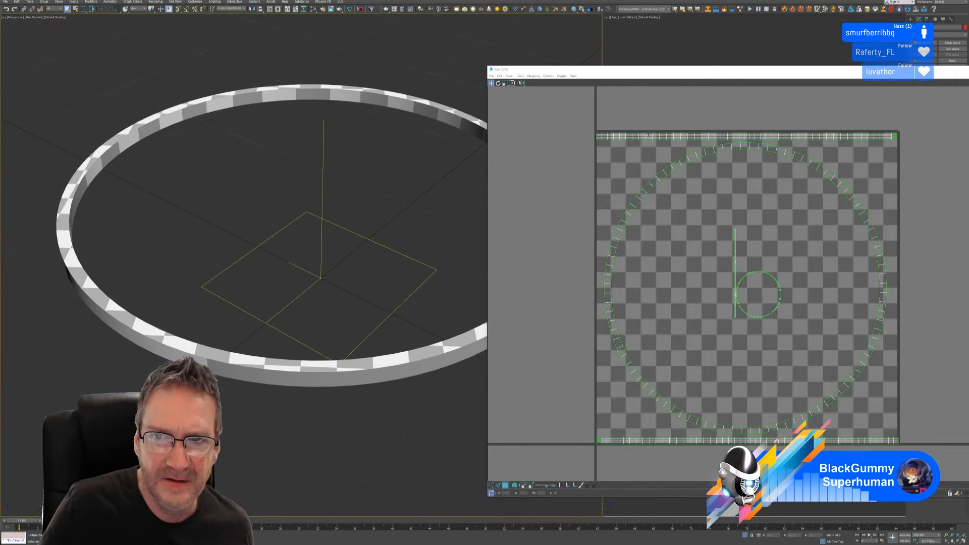
alt+middle_drag(321, 193, 342, 190)
mouse_move(337, 186)
alt+middle_down()
mouse_move(368, 180)
mouse_move(340, 179)
alt+middle_up()
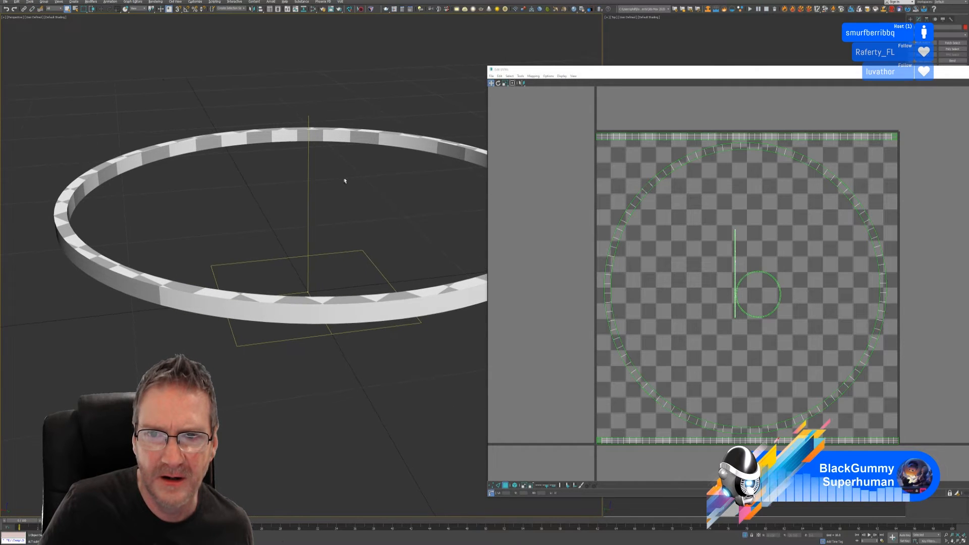
- Select the strip and circular UV shells in turn to see which ring faces they cover, then close the UV editor
click(514, 485)
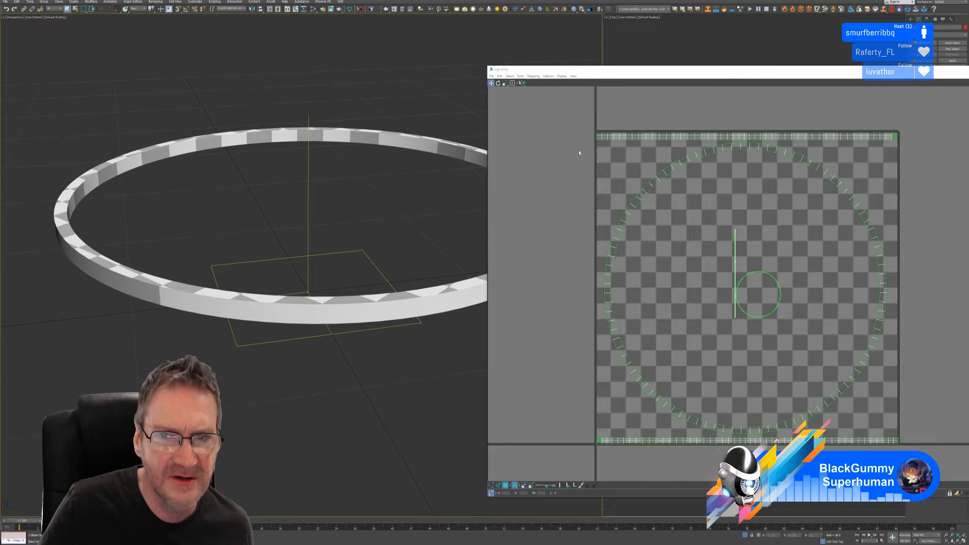
drag(592, 125, 617, 153)
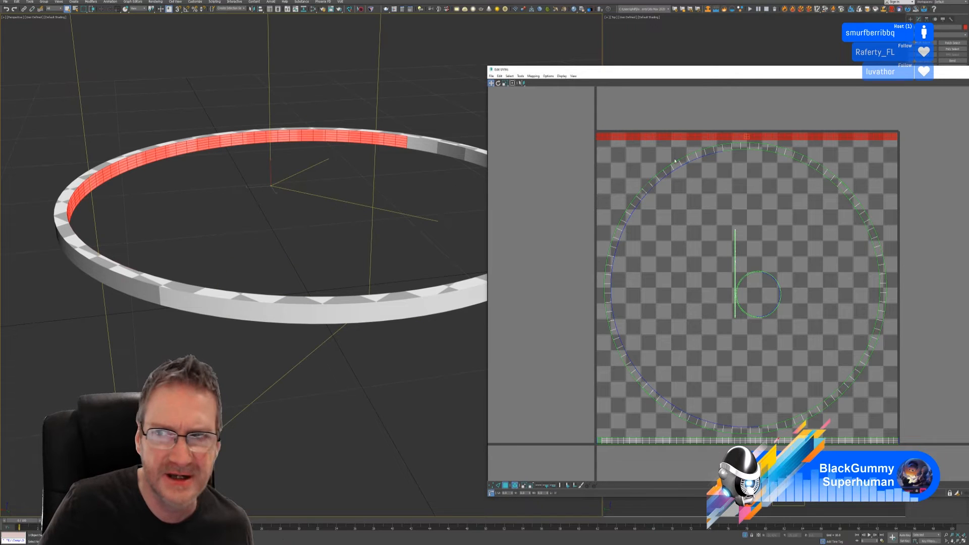
drag(591, 465, 620, 432)
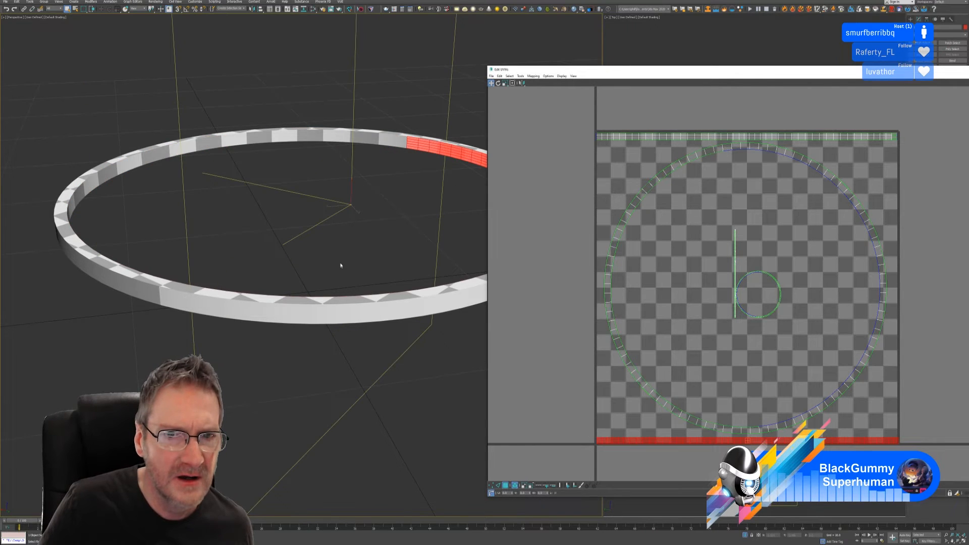
mouse_move(339, 269)
alt+middle_down()
mouse_move(391, 268)
mouse_move(329, 259)
alt+middle_up()
drag(621, 222, 594, 247)
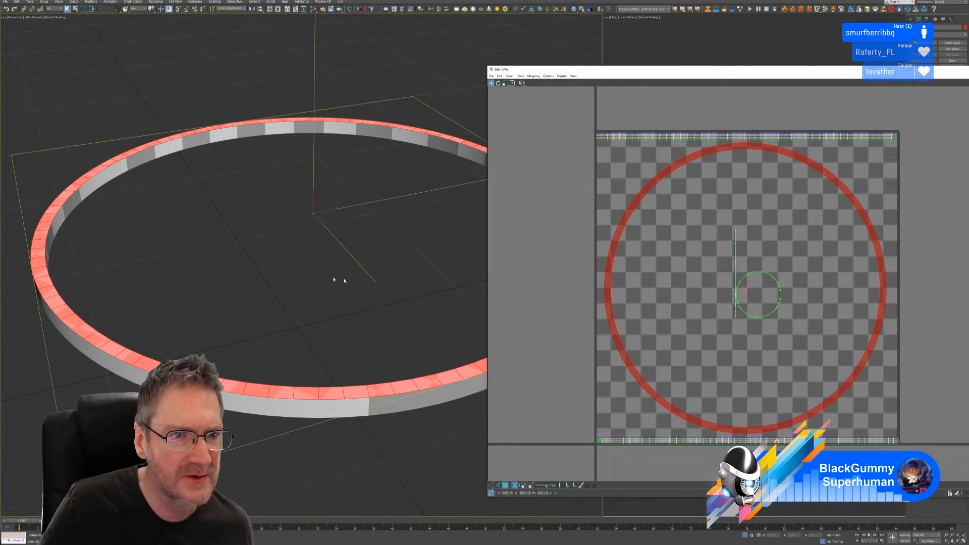
middle_drag(334, 279, 301, 266)
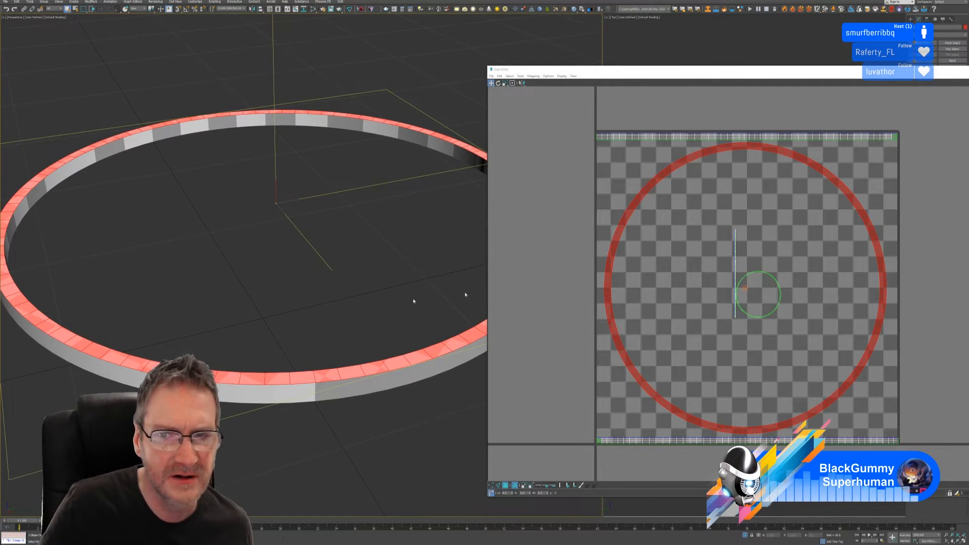
click(568, 209)
drag(679, 73, 530, 43)
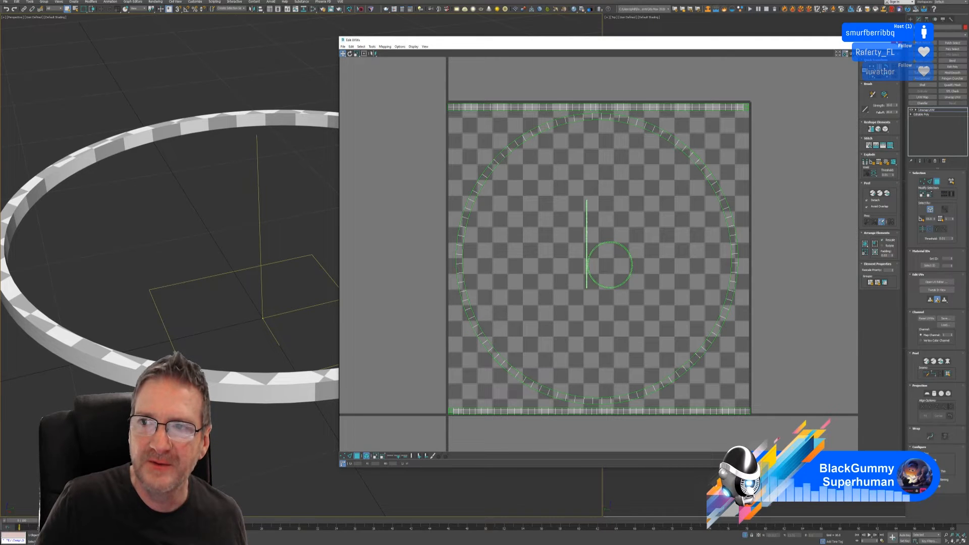
click(897, 40)
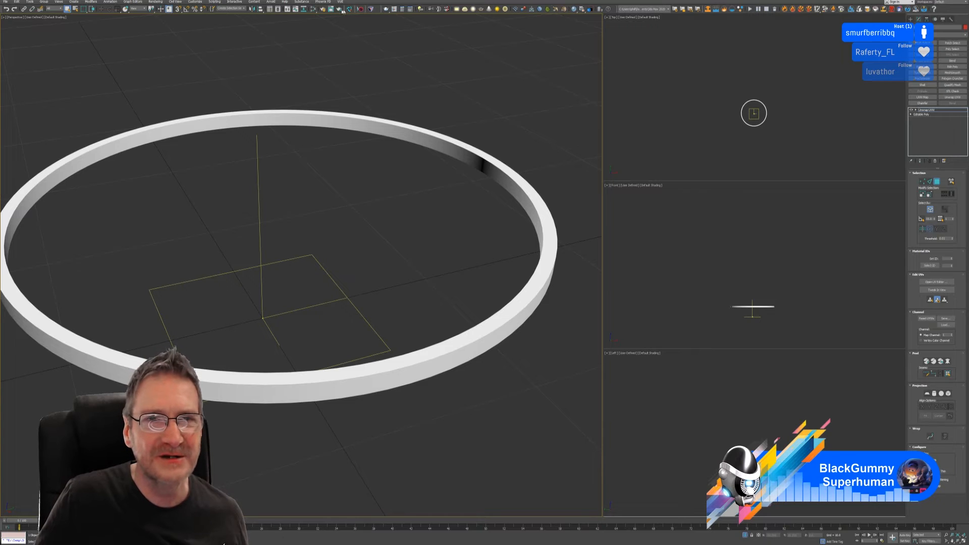
- Assign the standard material with the coarse checker map to the whole ring from the Slate Material Editor
click(313, 9)
scroll(504, 252, up, 4)
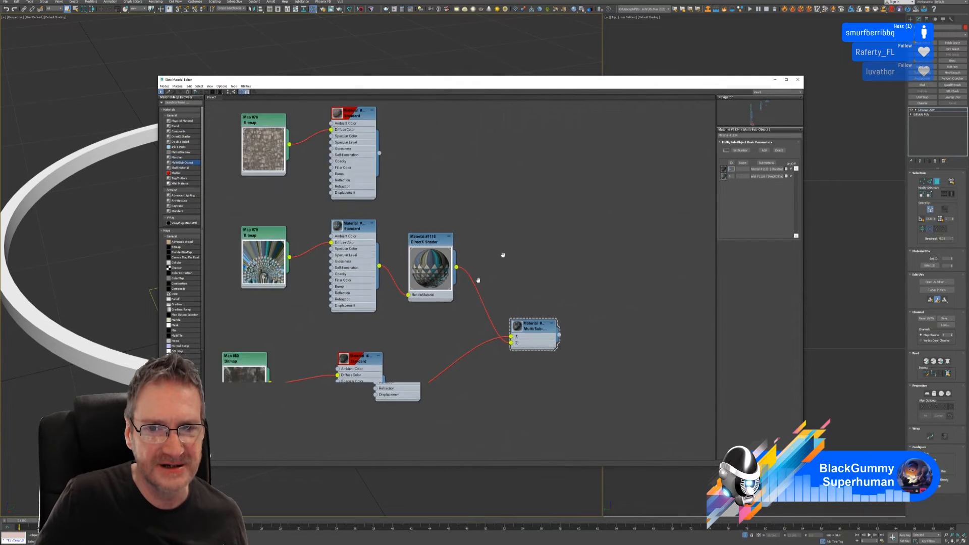
scroll(512, 237, down, 6)
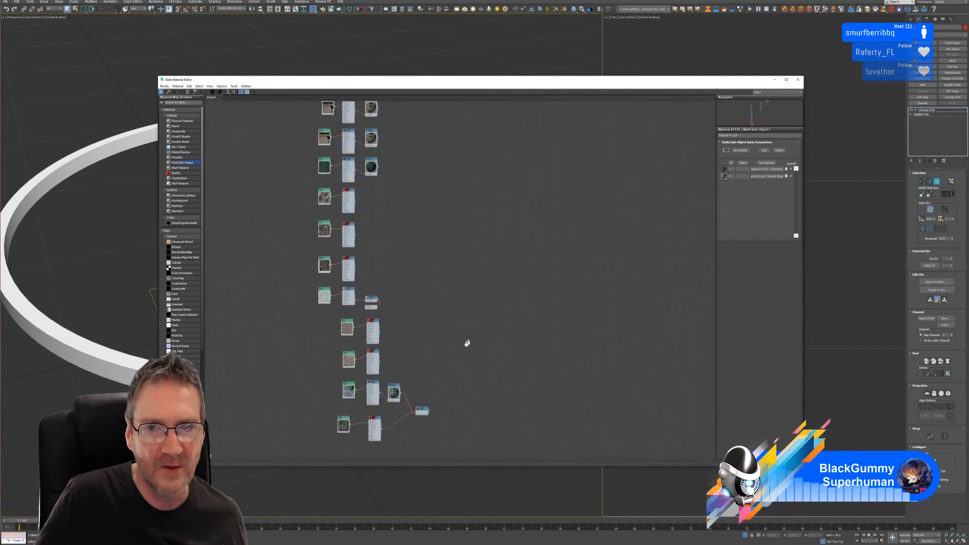
scroll(482, 268, up, 6)
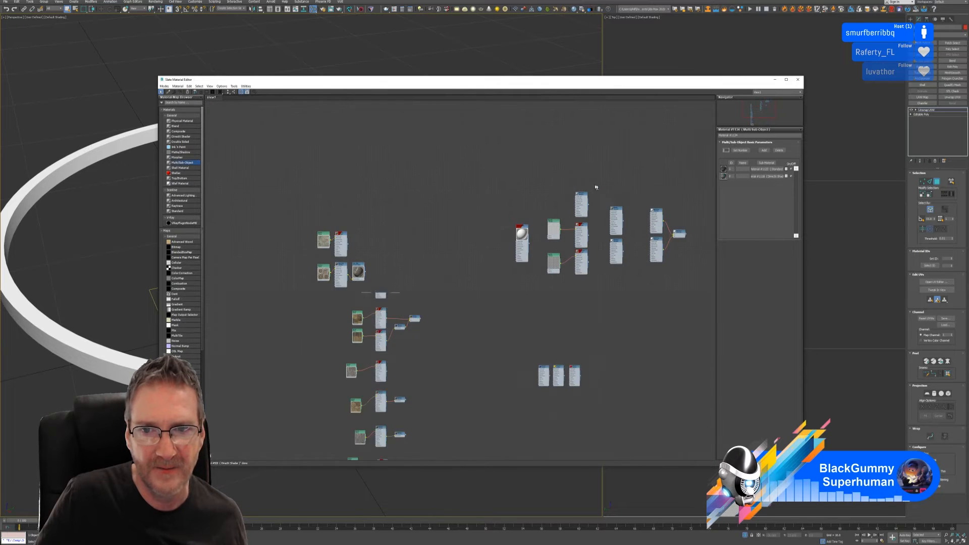
scroll(584, 248, up, 2)
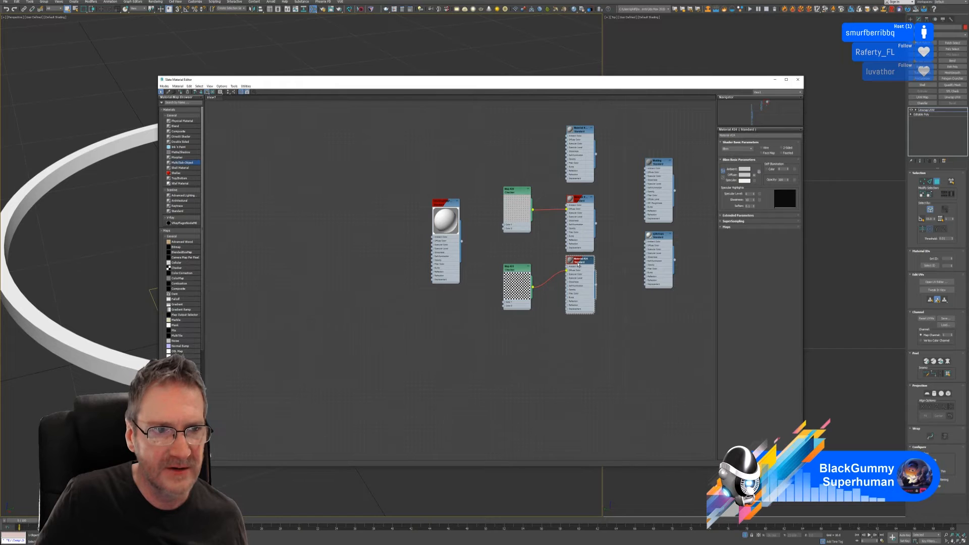
click(73, 168)
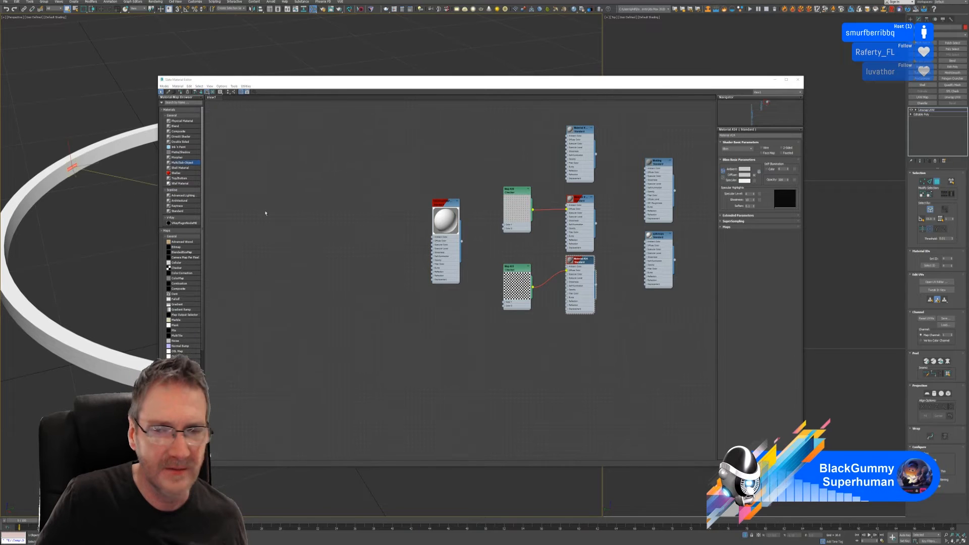
click(937, 182)
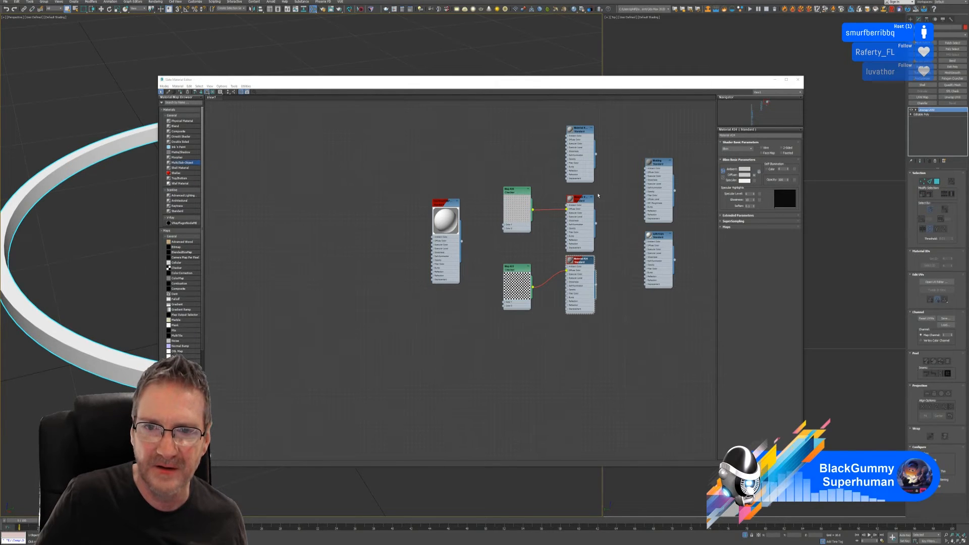
right_click(581, 263)
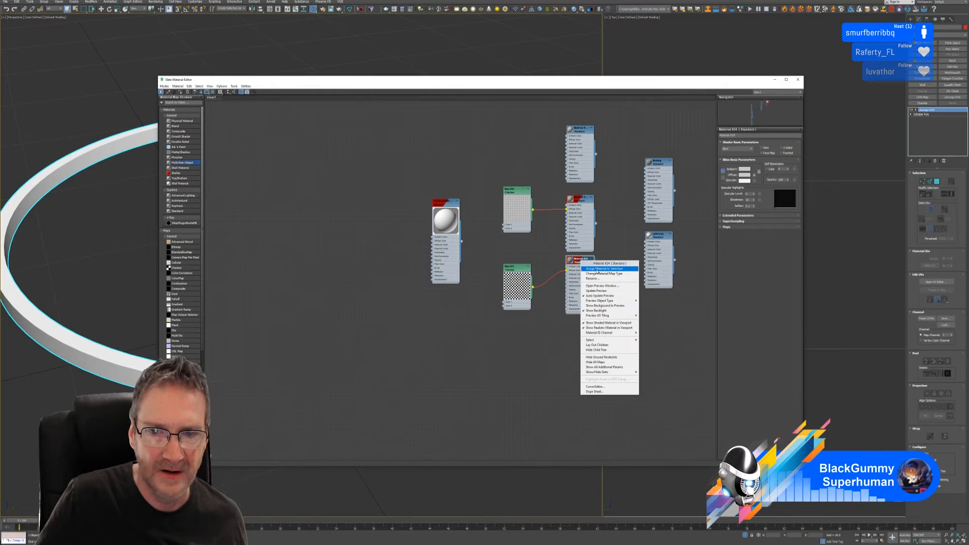
click(596, 272)
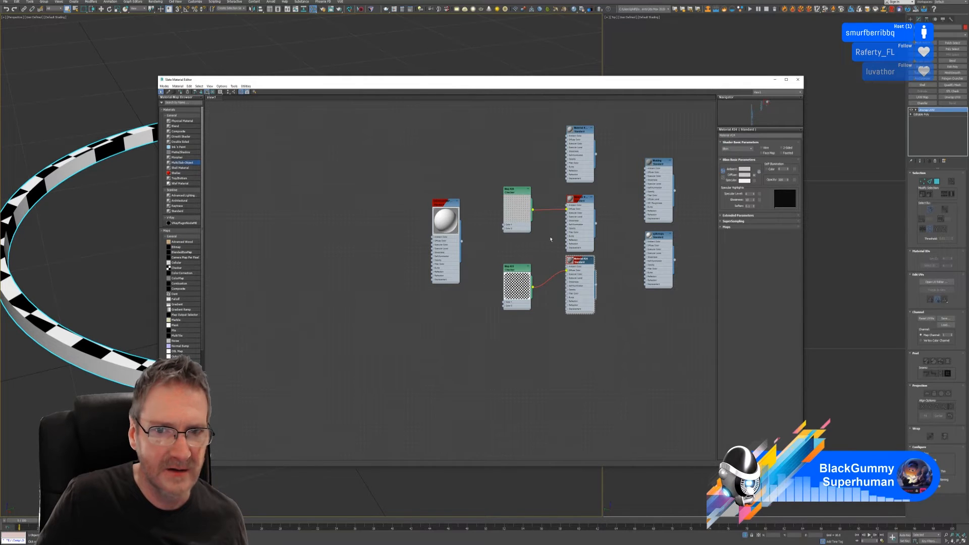
- Assign the standard material with the finer checker map to the ring instead
click(581, 205)
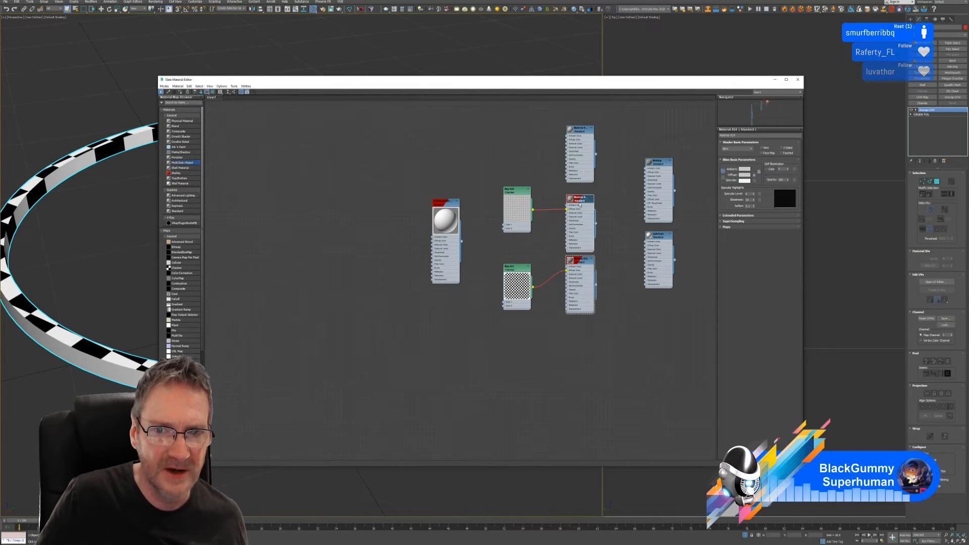
right_click(577, 201)
click(573, 199)
right_click(573, 198)
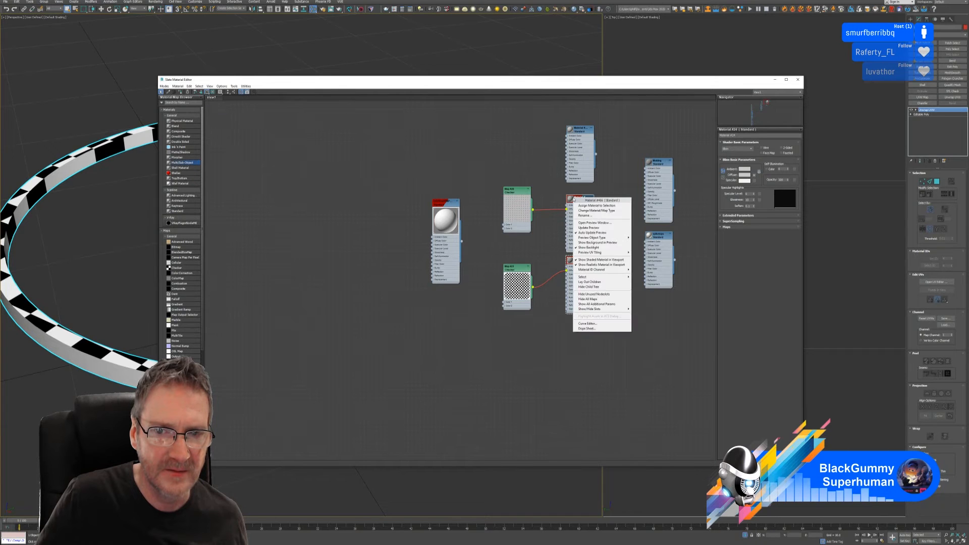
click(581, 205)
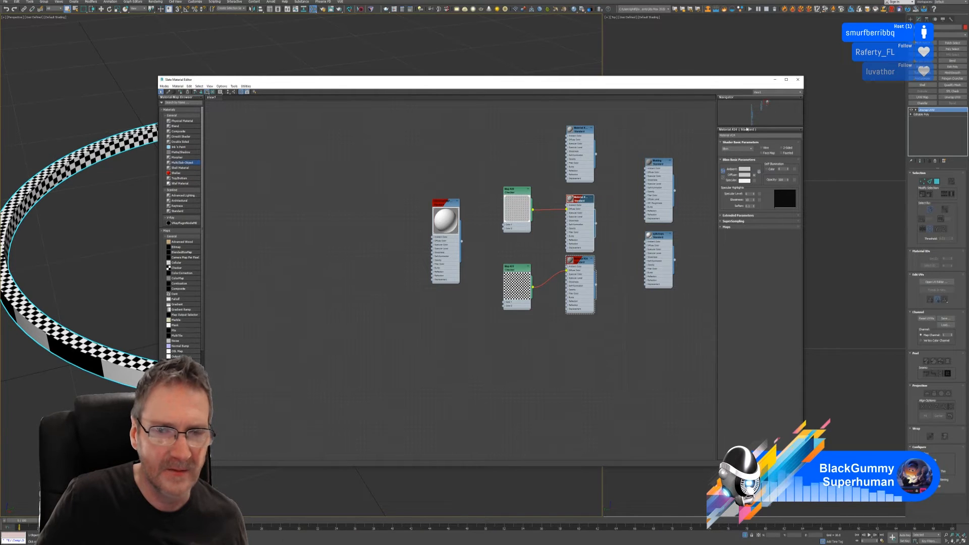
- Close the Slate Material Editor and examine the finer checker pattern on the ring's top, inner and outer faces for stretching
click(797, 79)
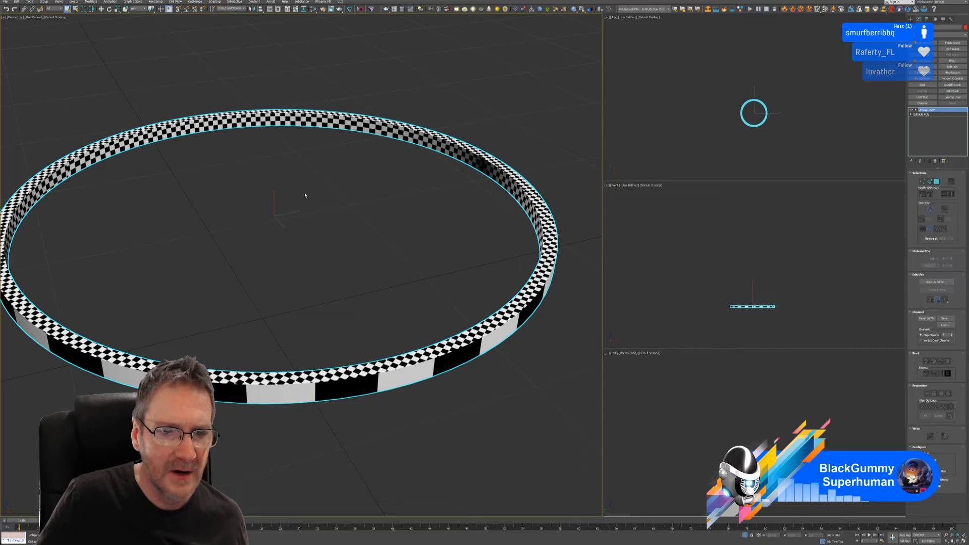
alt+middle_drag(305, 196, 304, 241)
scroll(338, 111, up, 5)
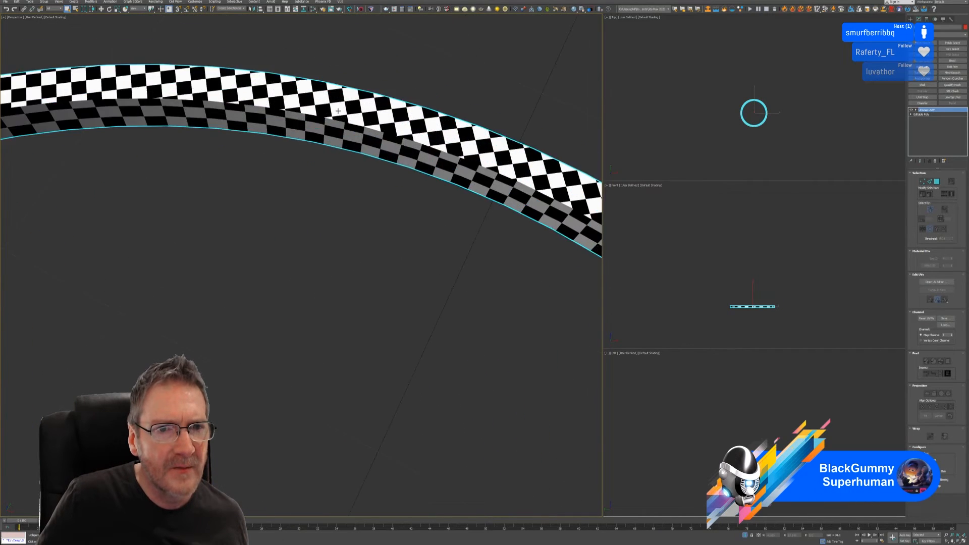
scroll(232, 289, down, 8)
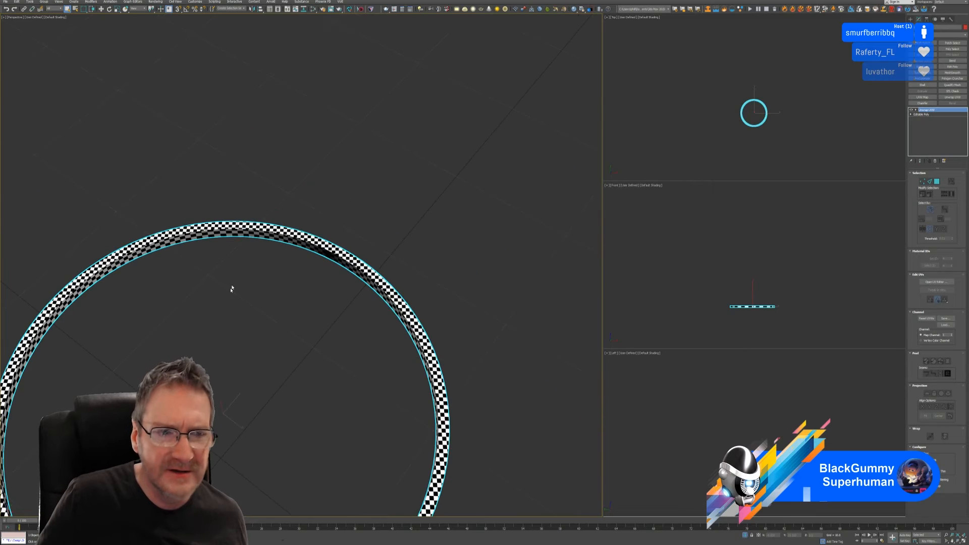
middle_drag(232, 289, 272, 143)
alt+middle_drag(245, 244, 218, 239)
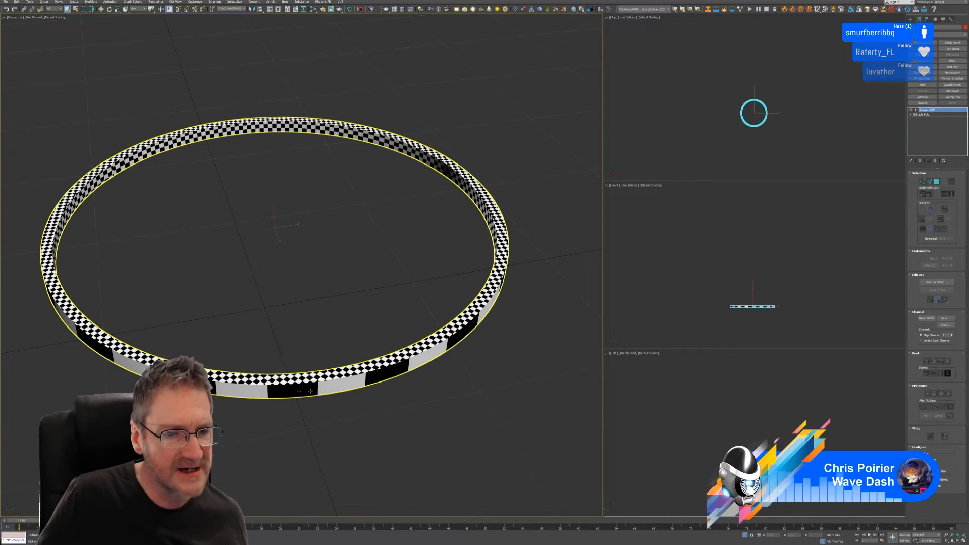
mouse_move(353, 384)
alt+middle_down()
mouse_move(338, 361)
mouse_move(356, 386)
mouse_move(457, 382)
mouse_move(372, 385)
alt+middle_up()
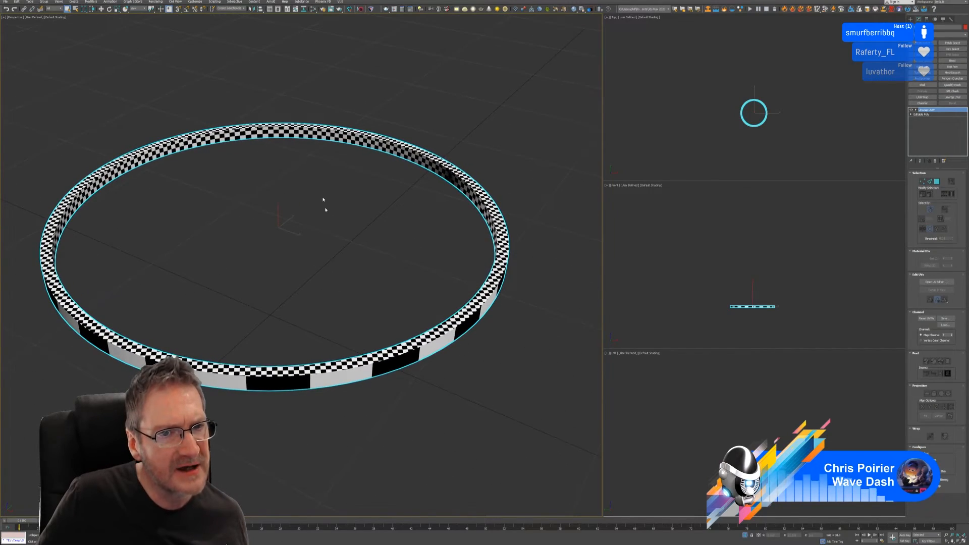
scroll(290, 131, up, 5)
scroll(295, 148, down, 5)
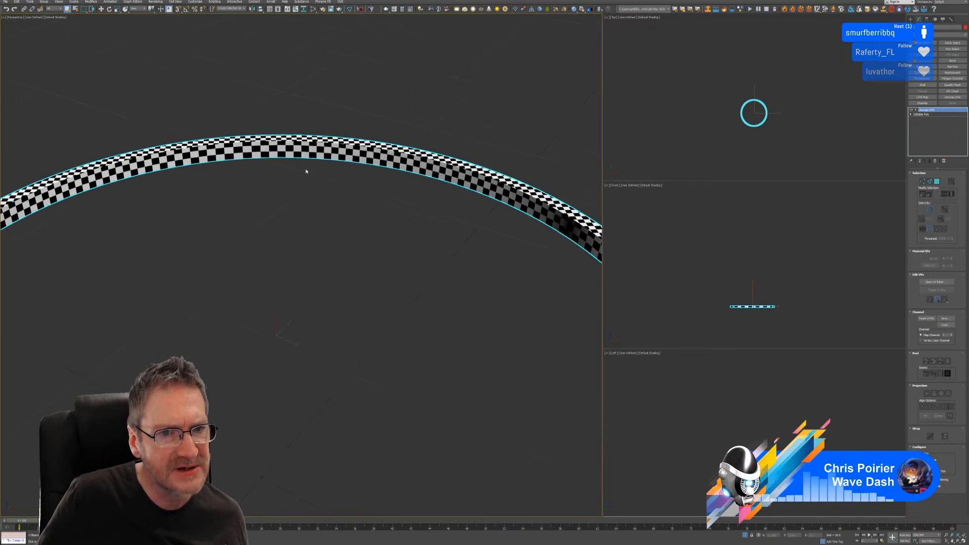
scroll(297, 196, up, 3)
mouse_move(289, 197)
alt+middle_down()
mouse_move(290, 219)
mouse_move(259, 207)
mouse_move(288, 202)
alt+middle_up()
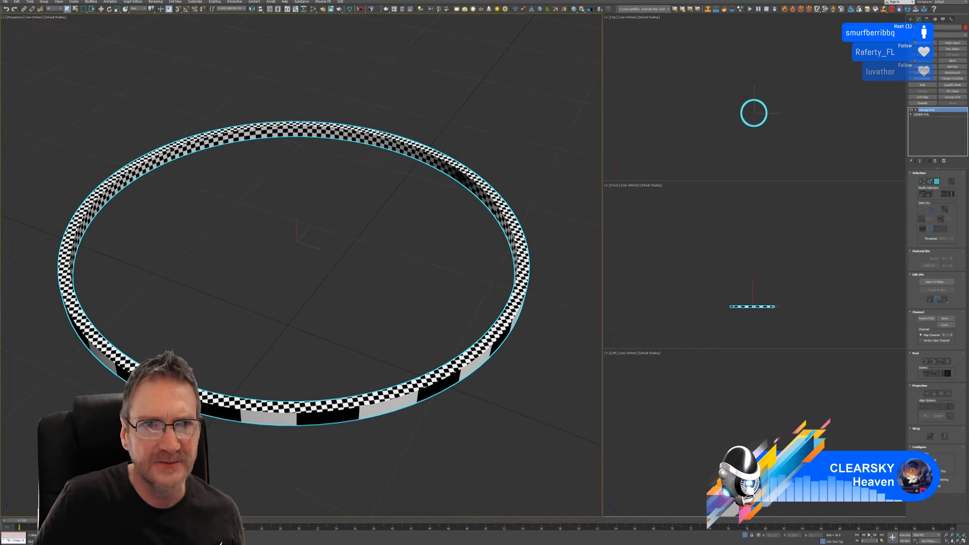
- Assign the plain light grey Phong standard material to the ring in place of the checker material, then close the material editor
click(317, 11)
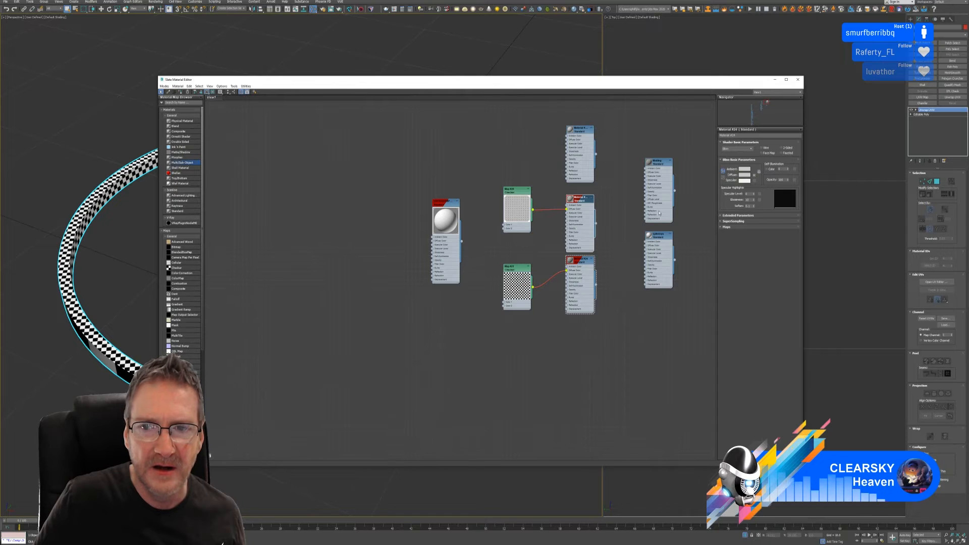
click(605, 245)
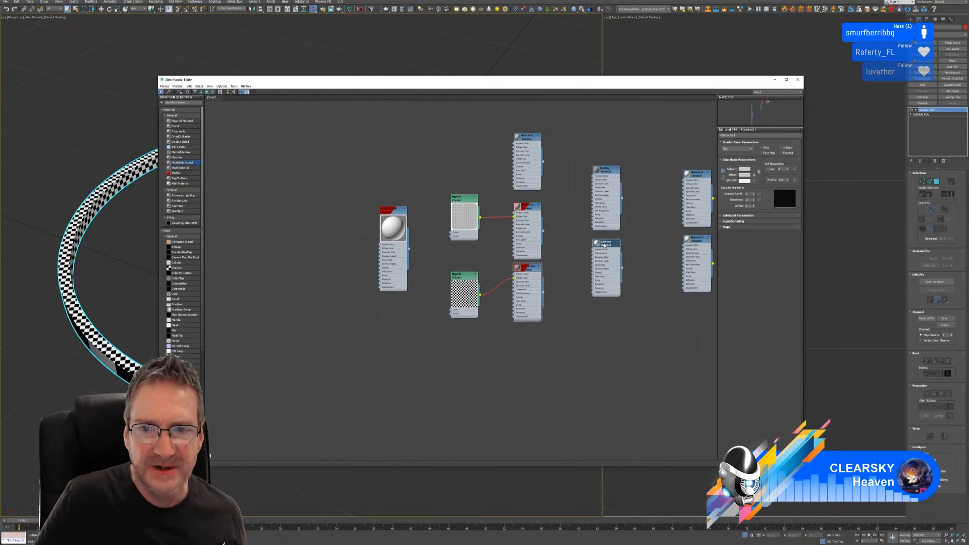
right_click(605, 245)
click(617, 252)
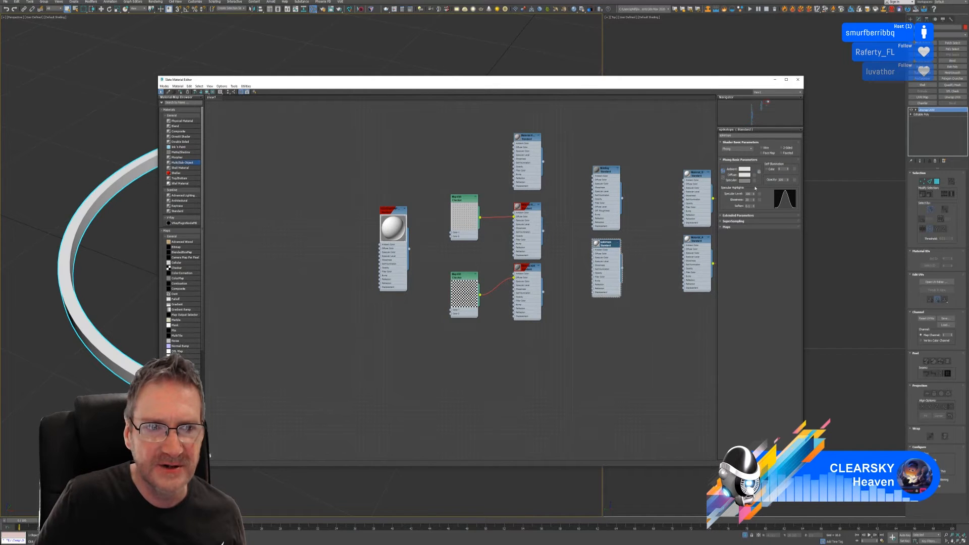
click(797, 80)
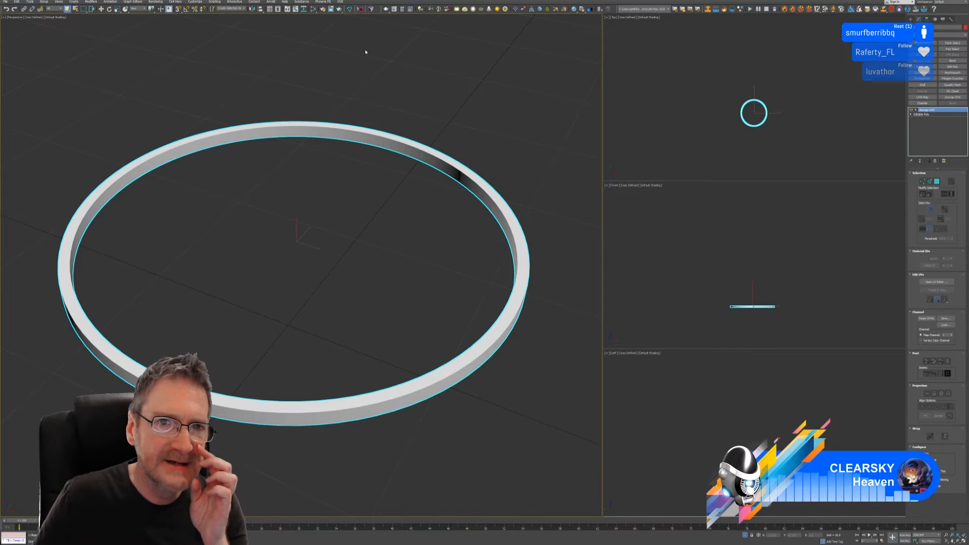
- Send the selected ring to Substance Painter with the existing export settings
click(361, 9)
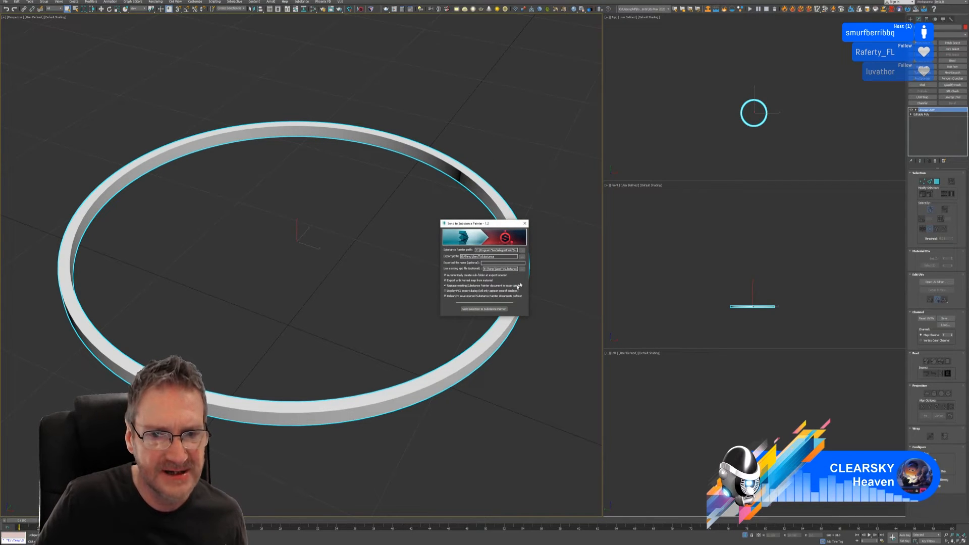
click(482, 309)
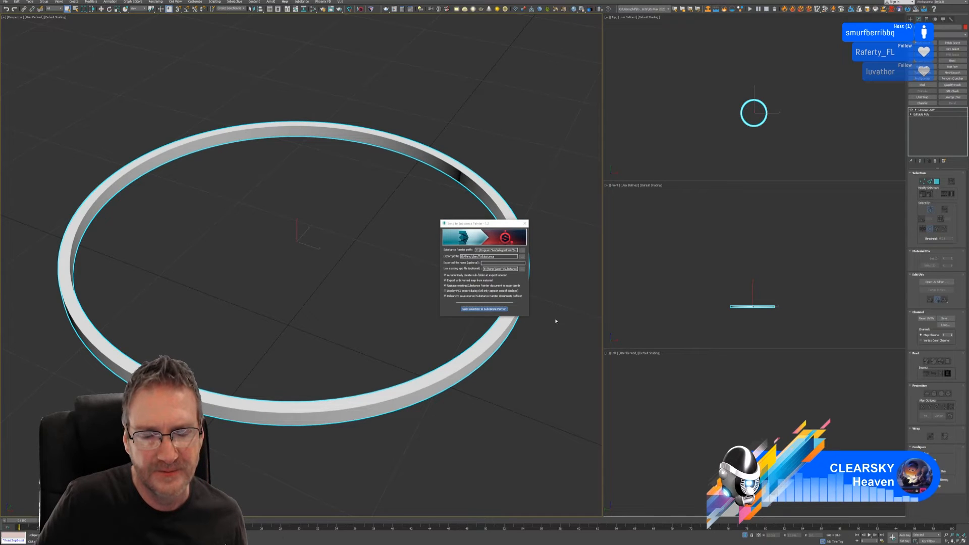
click(513, 279)
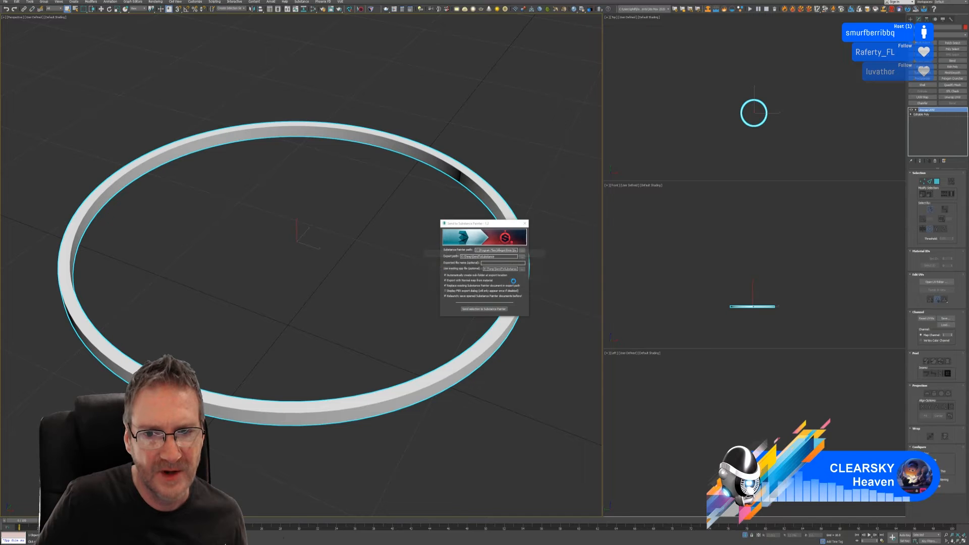
click(519, 340)
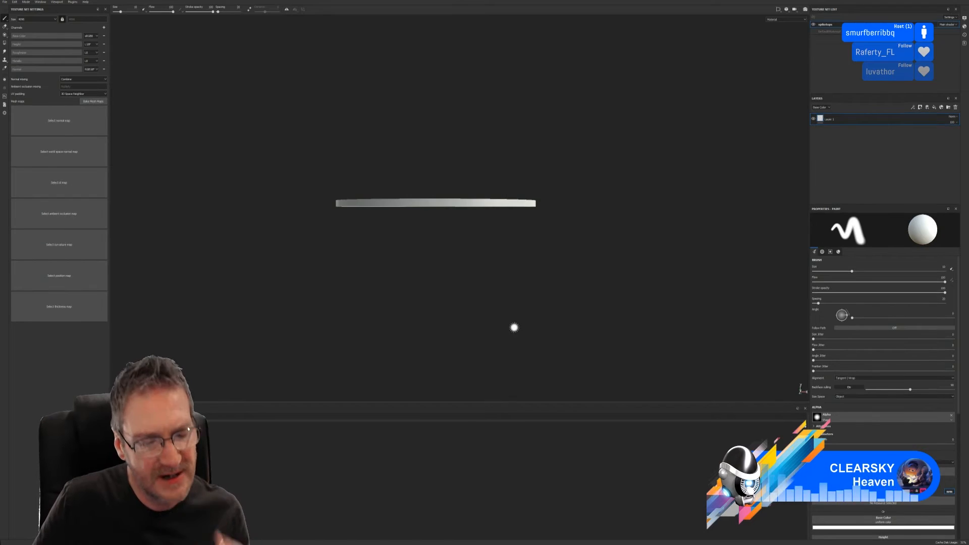
- Inspect the imported ring in Substance Painter, close it discarding the project changes, and dismiss the export dialog in 3ds Max
alt+drag(533, 159, 511, 207)
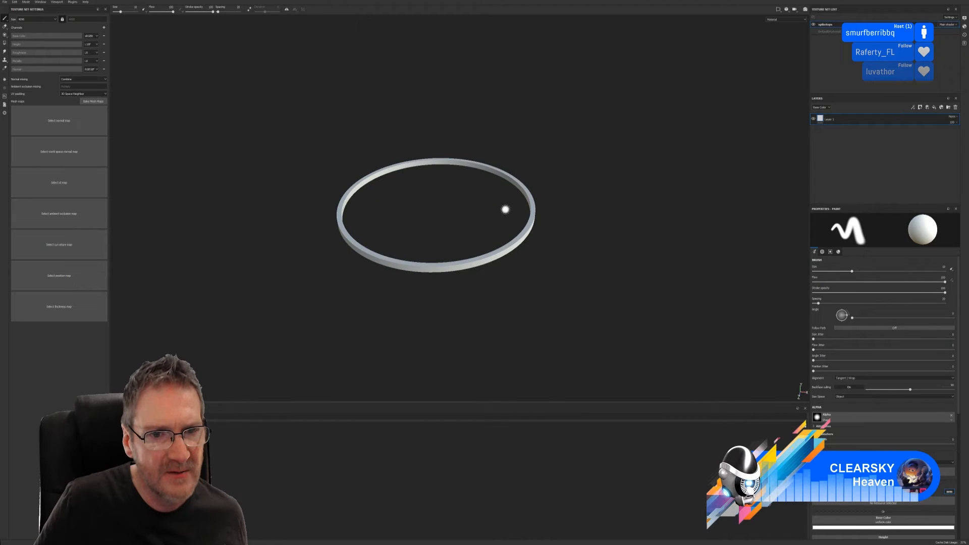
scroll(364, 192, up, 3)
scroll(309, 160, up, 2)
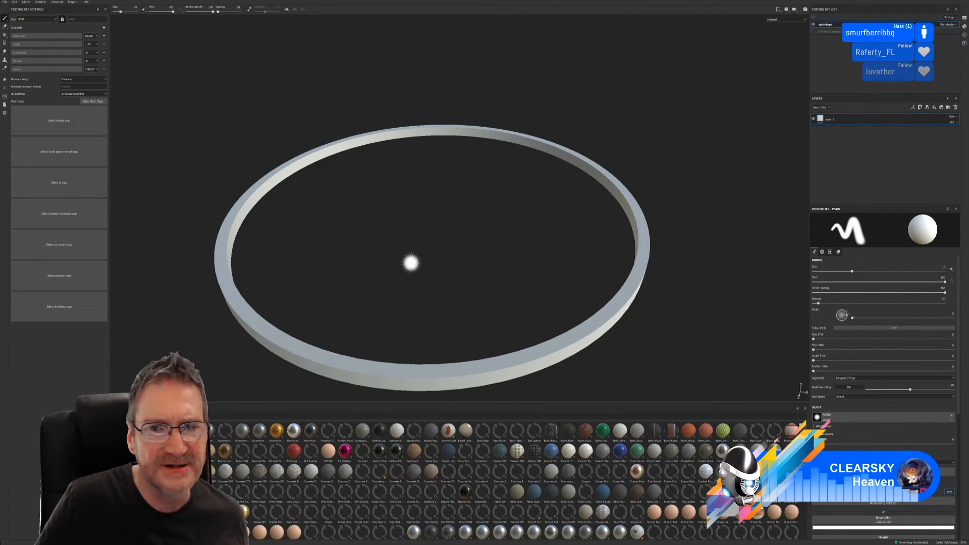
click(958, 1)
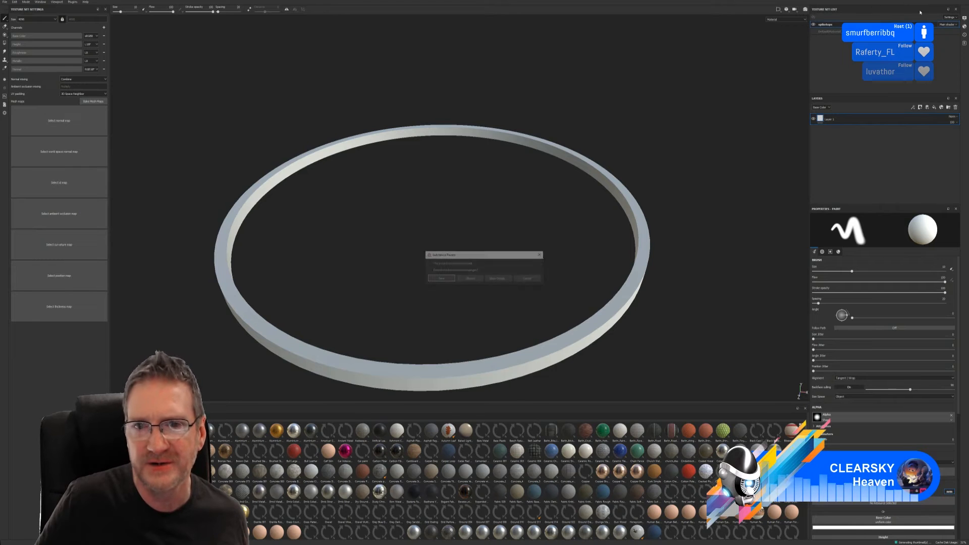
click(470, 280)
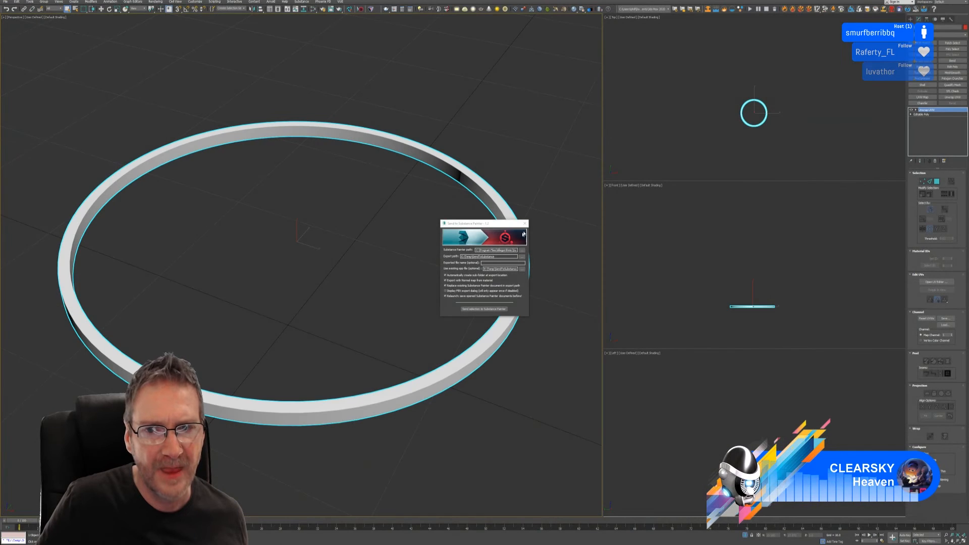
click(524, 223)
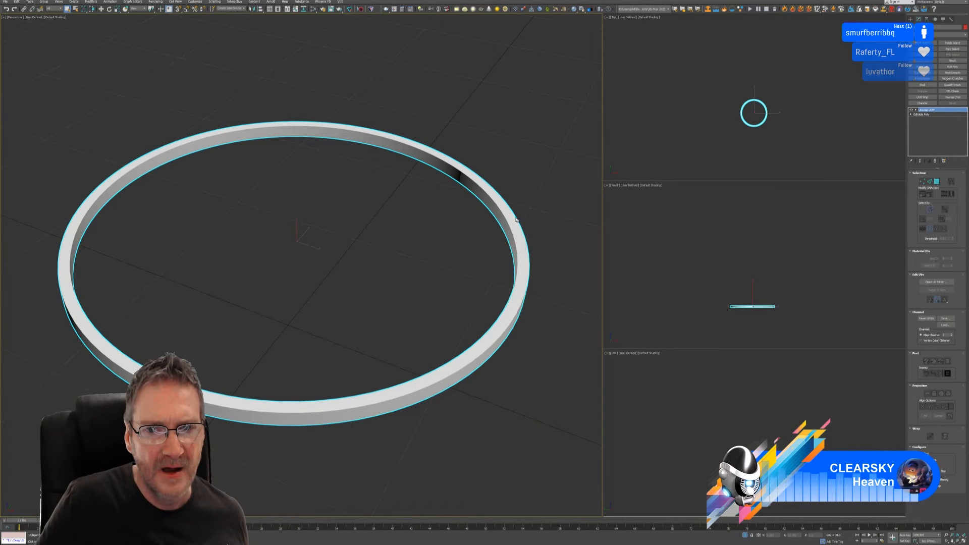
- Add an Edit Poly modifier above the ring's Unwrap UVW modifier and switch to edge selection
scroll(507, 235, up, 5)
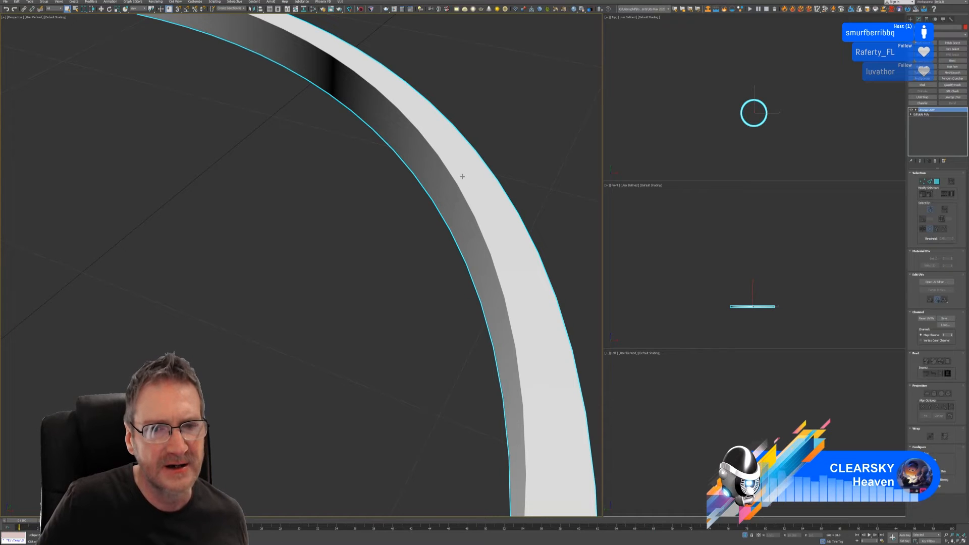
scroll(462, 176, down, 4)
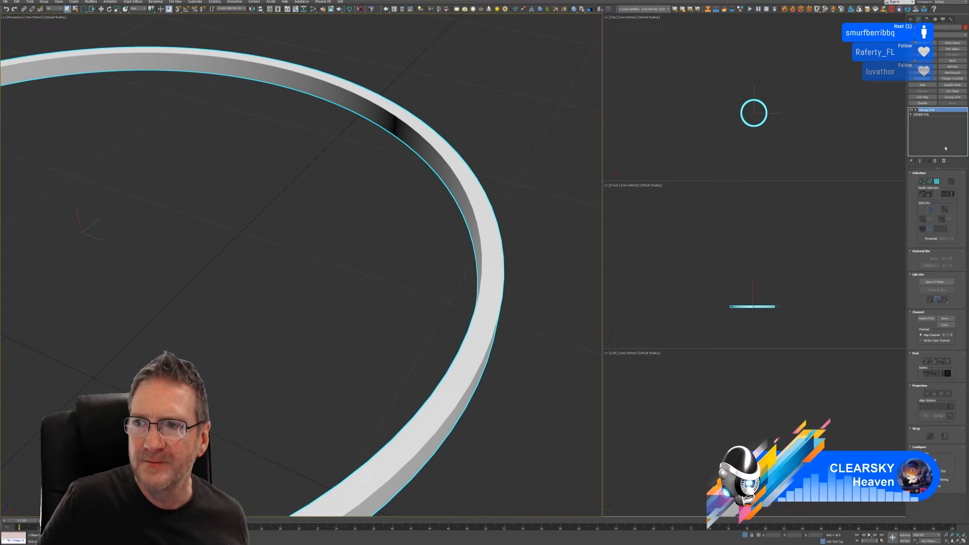
click(952, 67)
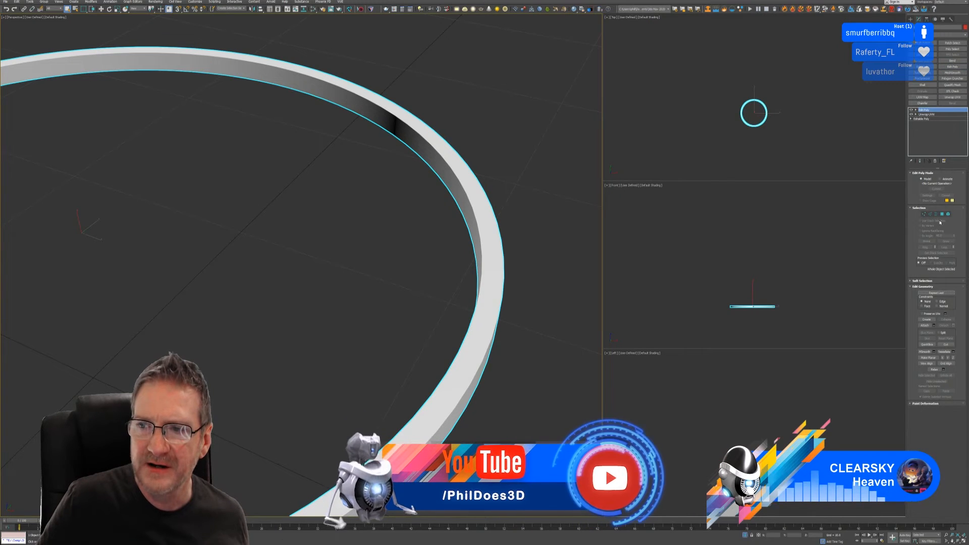
click(936, 214)
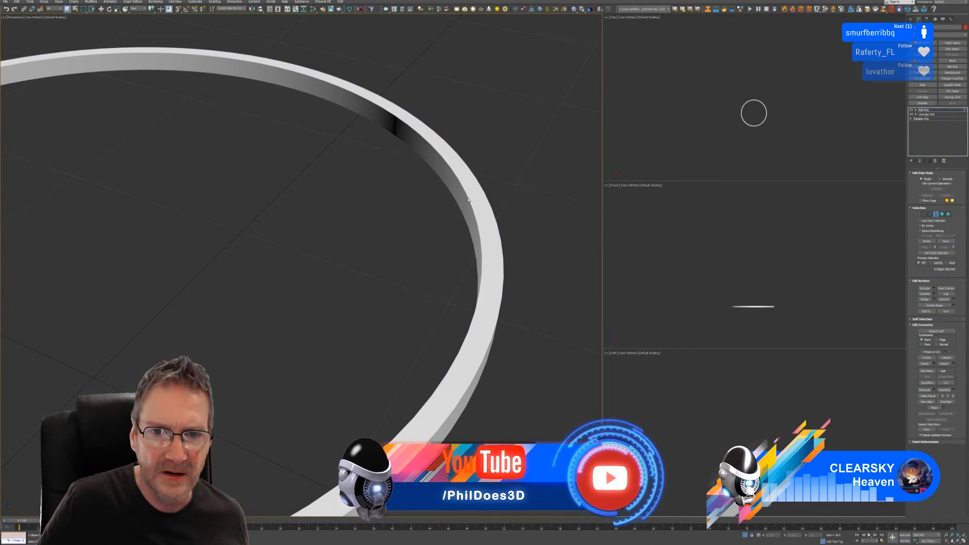
click(930, 213)
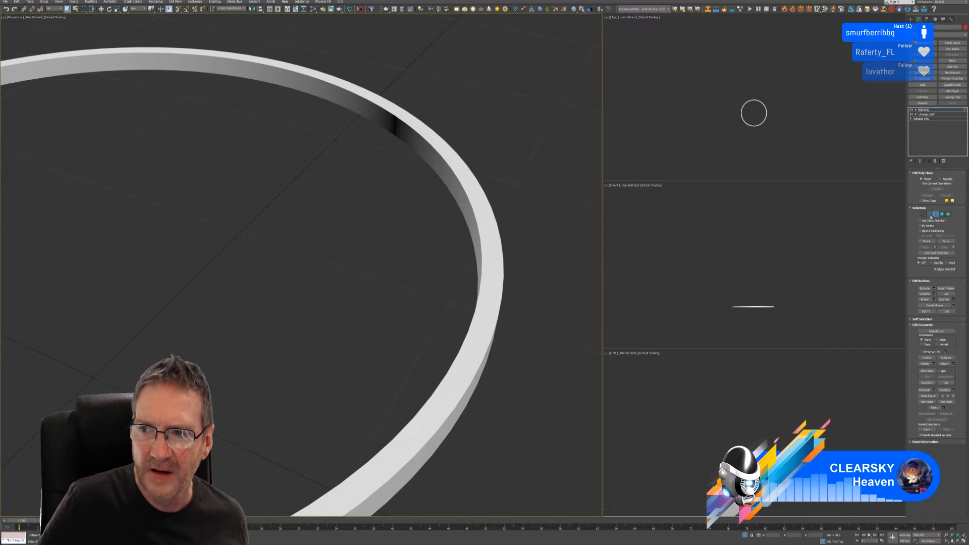
- Select the complete edge loop along the ring's upper inner rim
click(460, 185)
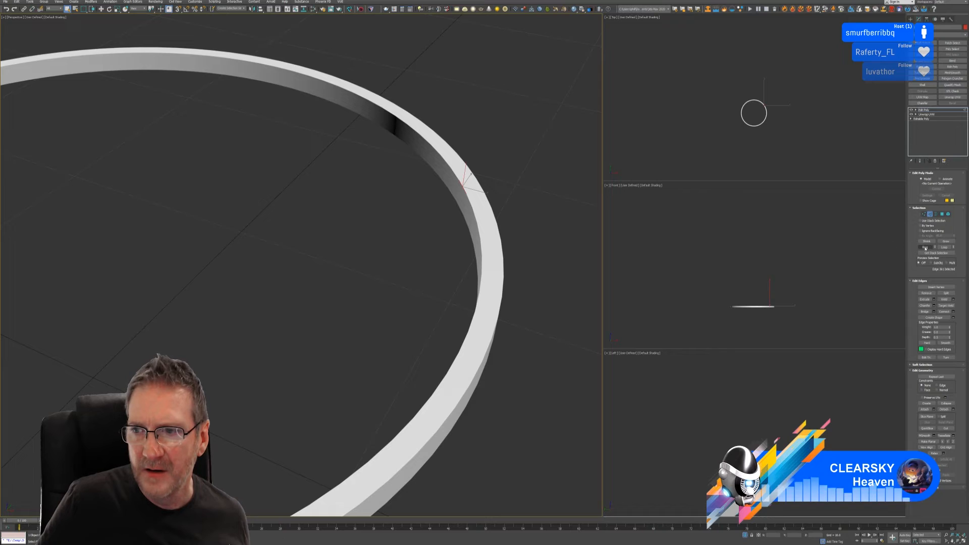
click(464, 191)
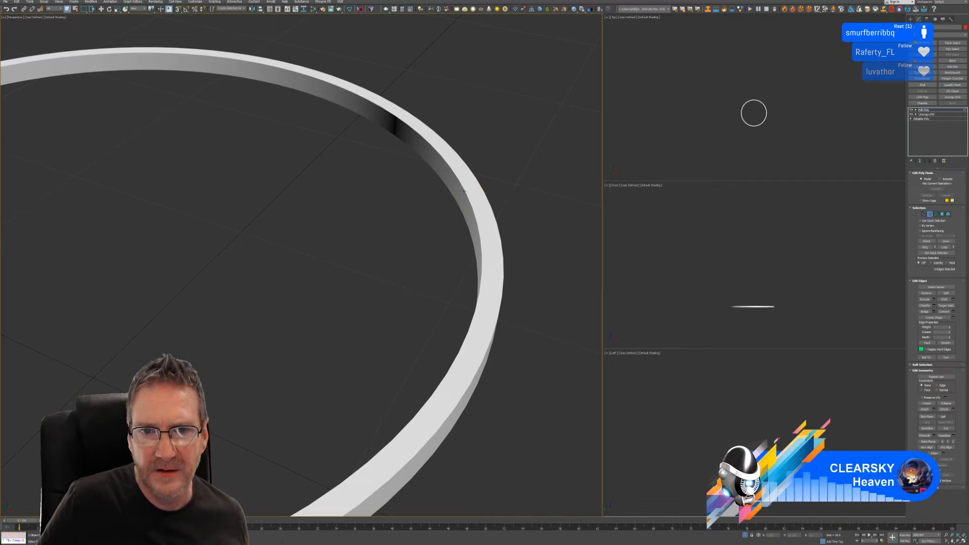
click(463, 191)
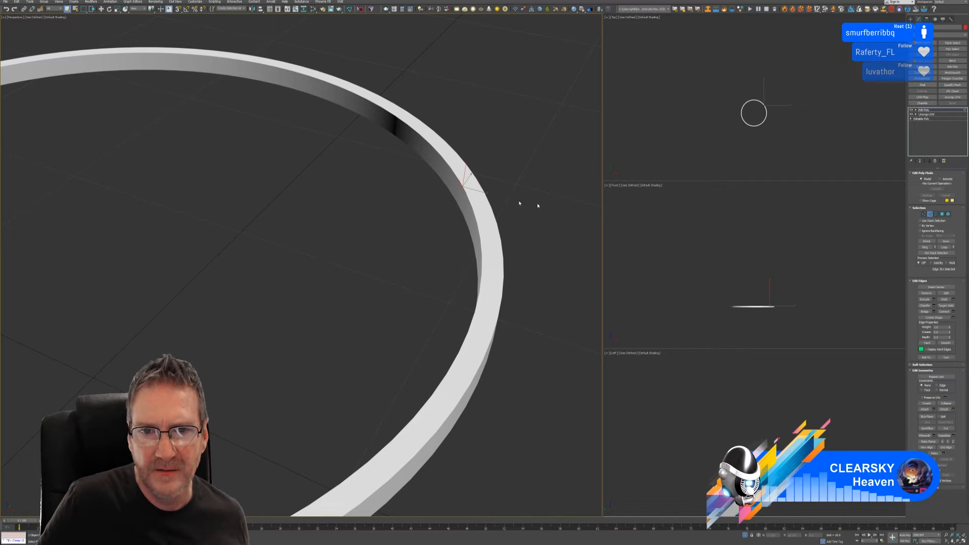
click(944, 247)
scroll(358, 281, down, 5)
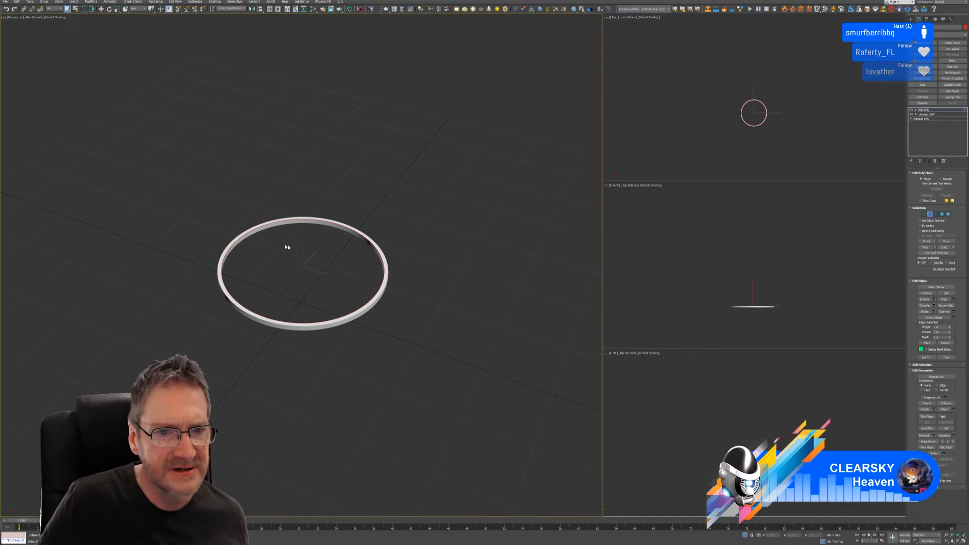
scroll(287, 222, up, 3)
middle_drag(496, 266, 395, 219)
scroll(395, 218, up, 3)
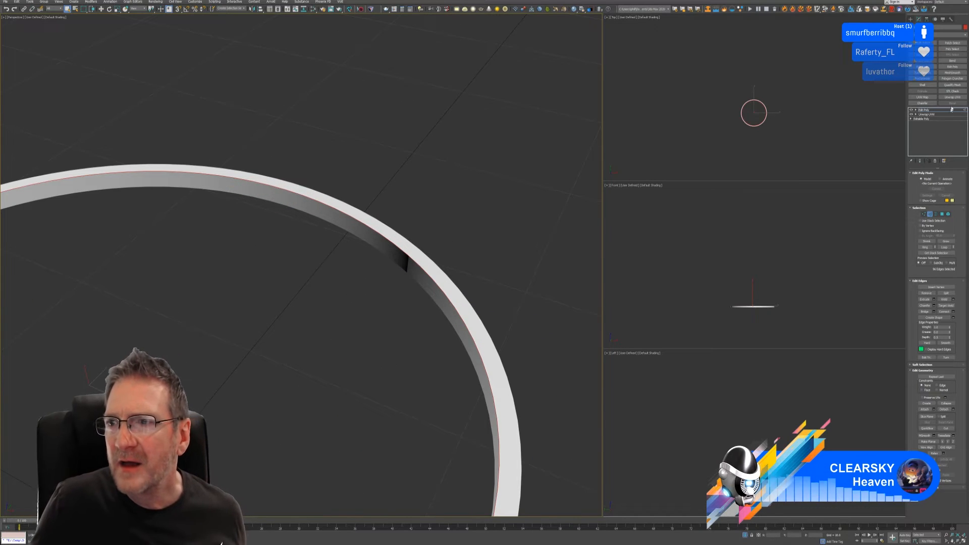
- Add a Chamfer modifier to the selected edge loop, slightly lower its end bias, set the amount to 0.1 and adjust the segments
click(921, 103)
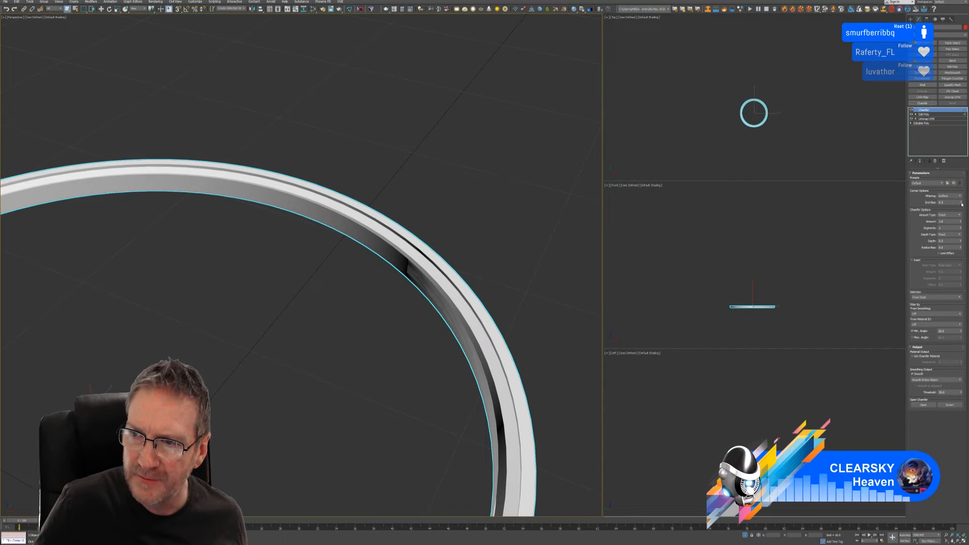
drag(962, 204, 960, 203)
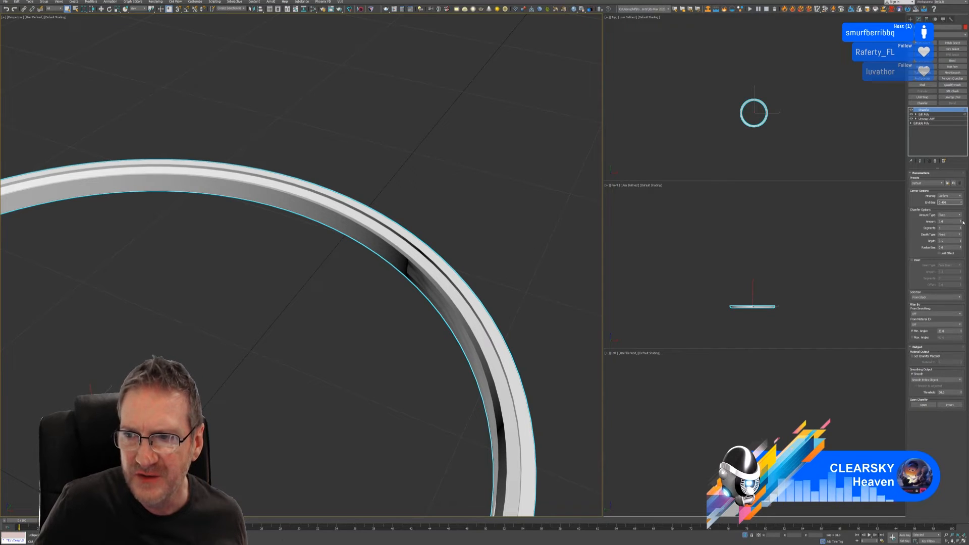
drag(960, 223, 946, 260)
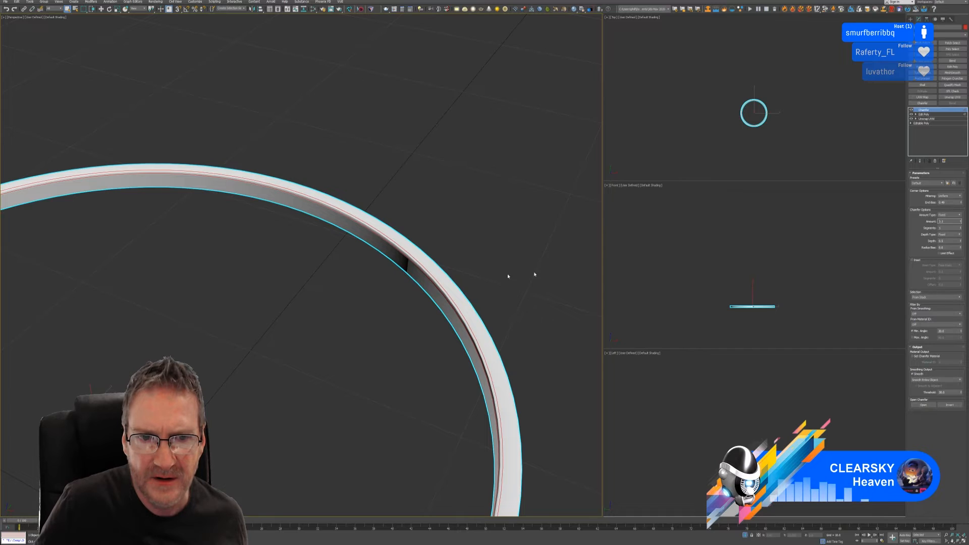
click(961, 228)
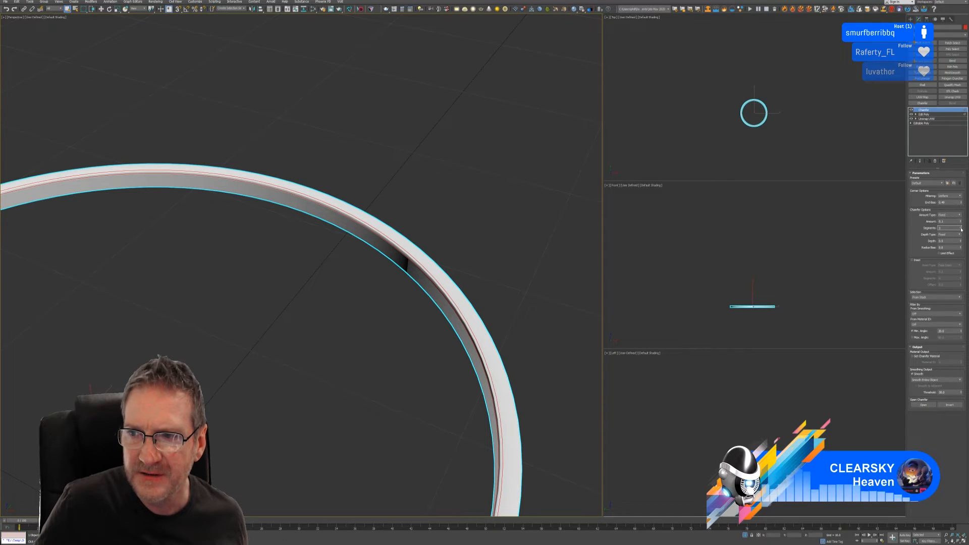
click(961, 228)
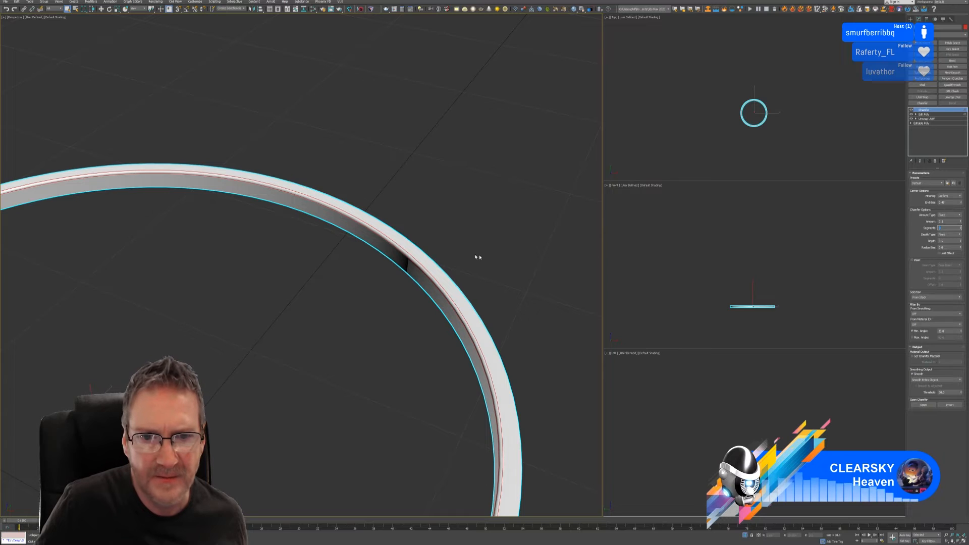
- Check the chamfered rim up close and collapse the ring's entire modifier stack
scroll(410, 251, up, 5)
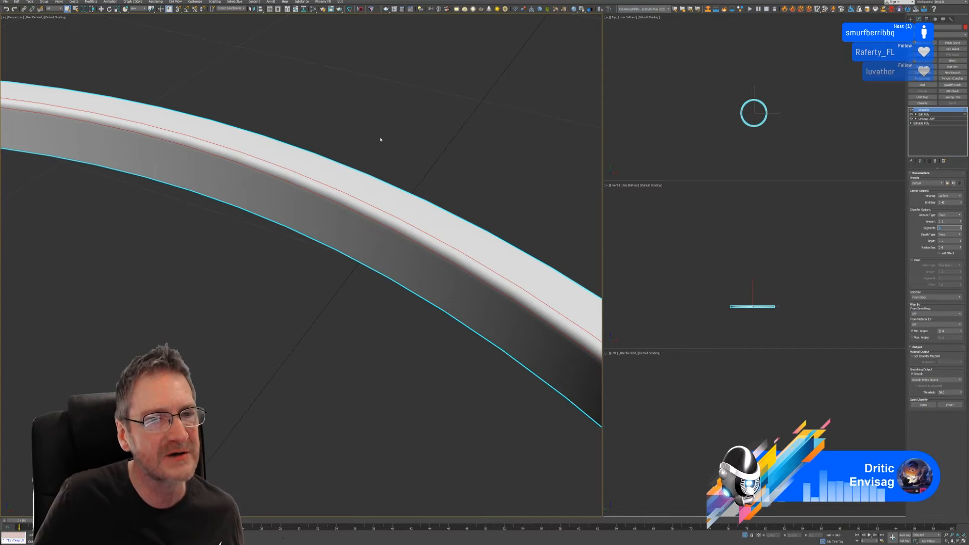
scroll(381, 139, down, 2)
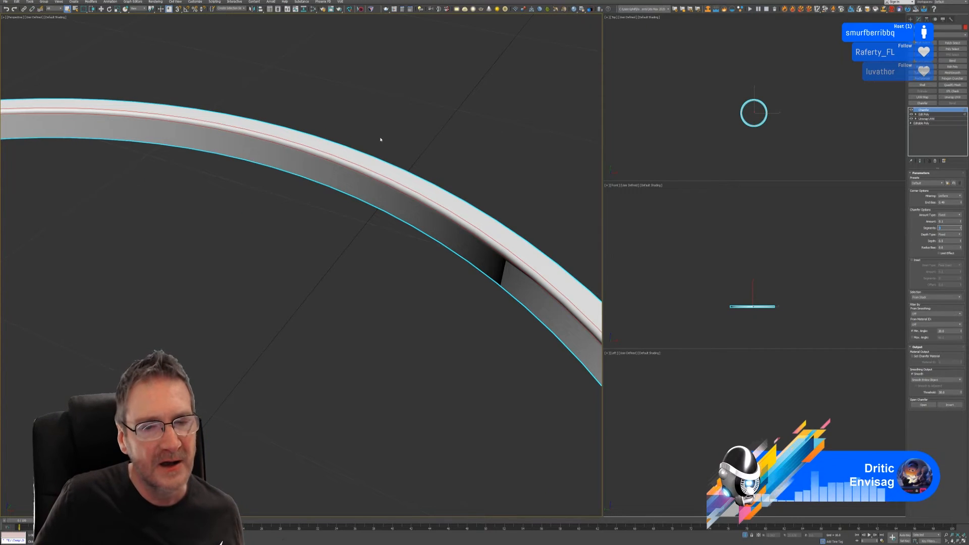
scroll(380, 140, down, 4)
middle_drag(236, 202, 285, 185)
alt+middle_drag(282, 254, 194, 253)
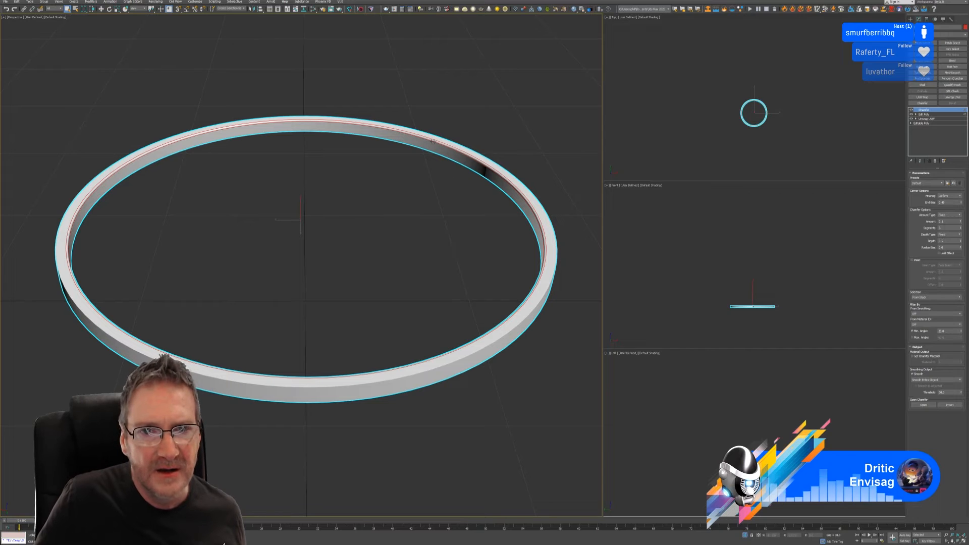
right_click(923, 110)
click(929, 161)
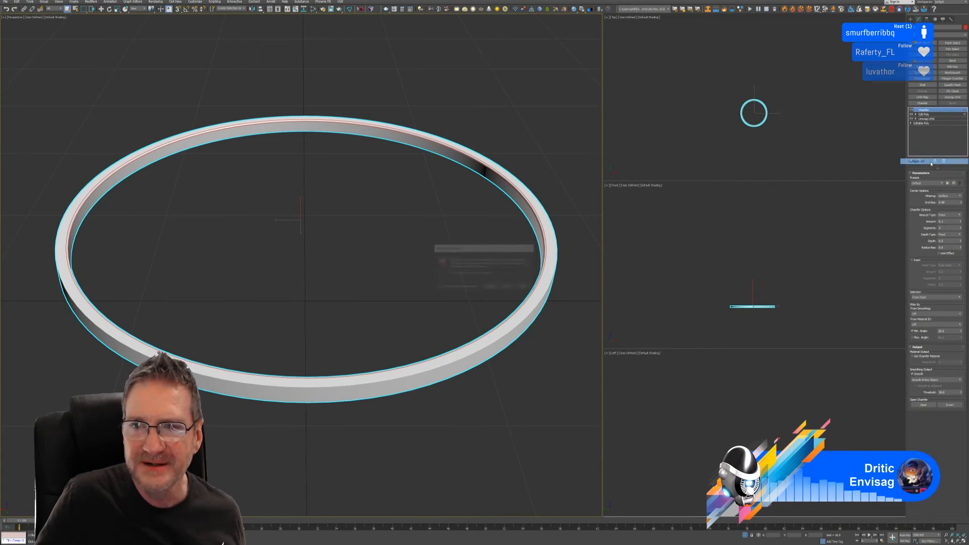
click(506, 288)
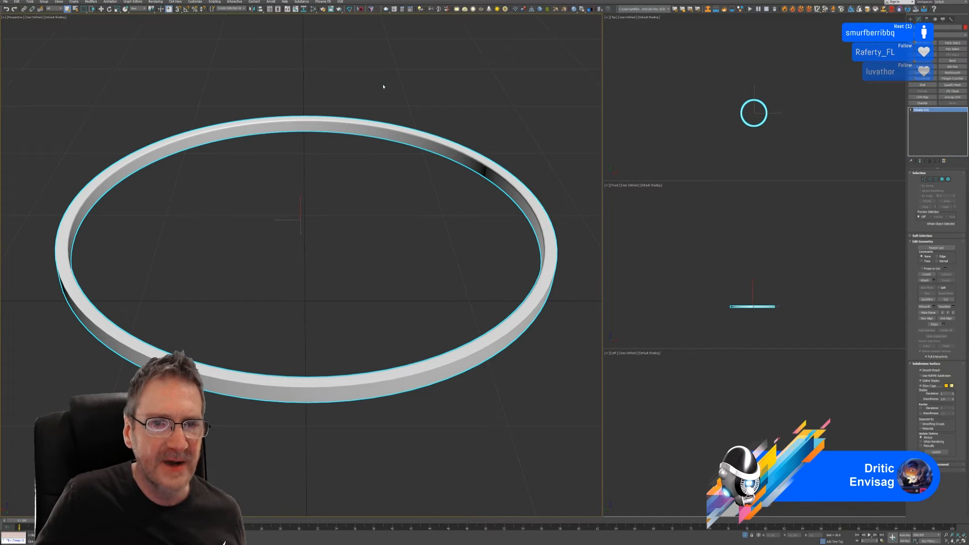
- Send the selected ring to Substance Painter, replacing the existing export file and accepting the current FBX export options
click(360, 9)
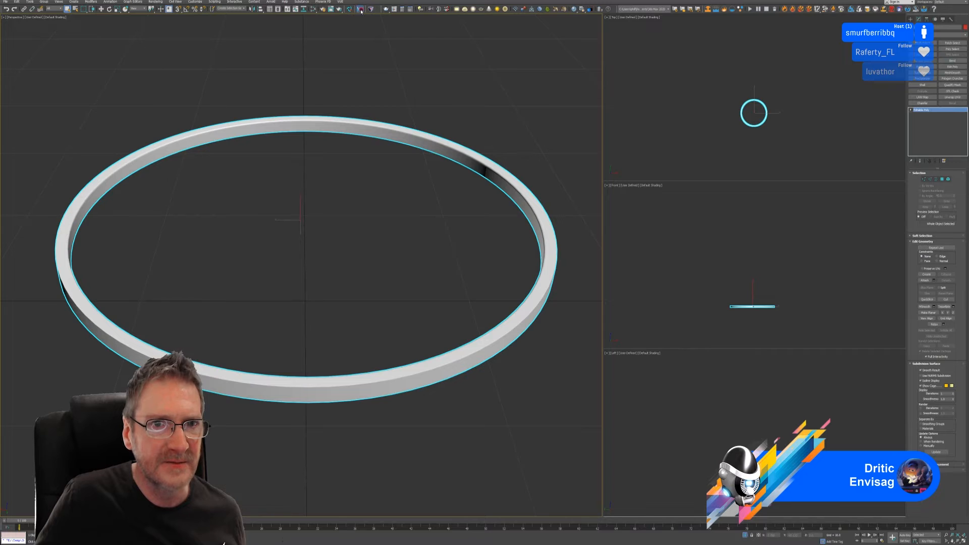
click(484, 308)
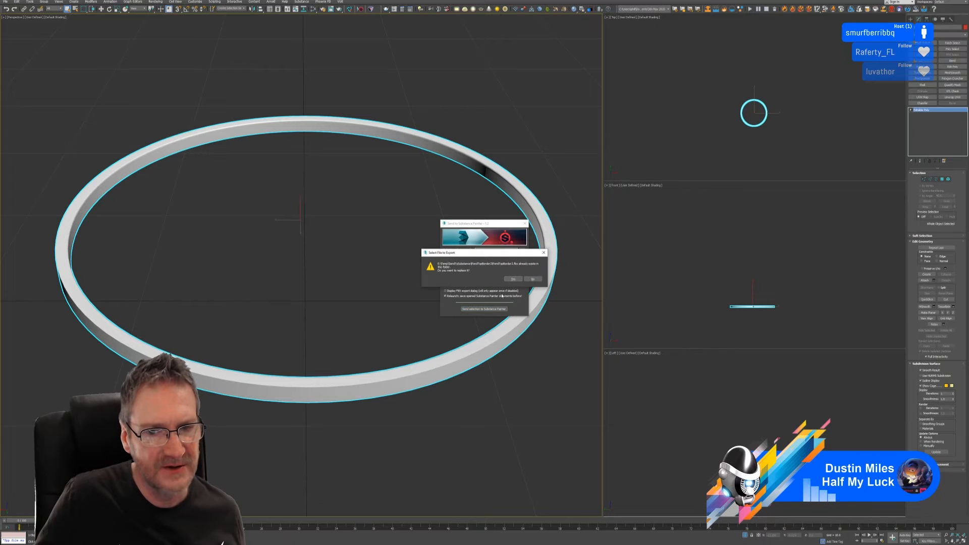
click(514, 279)
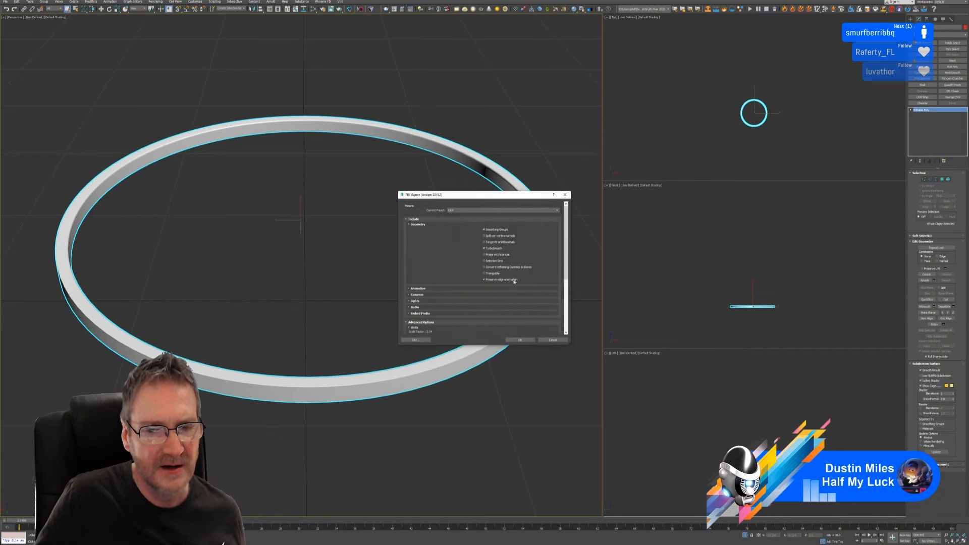
click(520, 339)
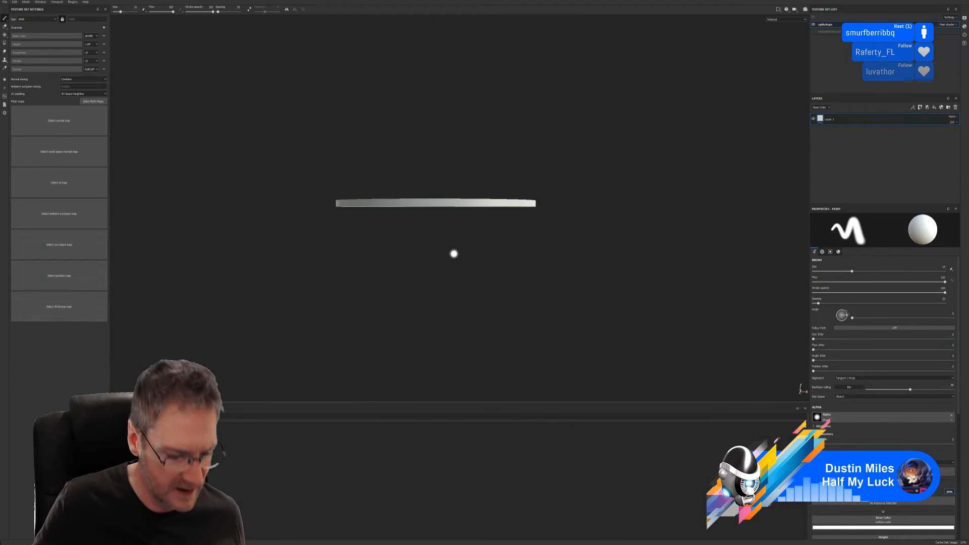
- Choose the bake output size, use the low poly mesh as the high poly mesh, and bake all of the ring's mesh maps
alt+drag(322, 181, 357, 213)
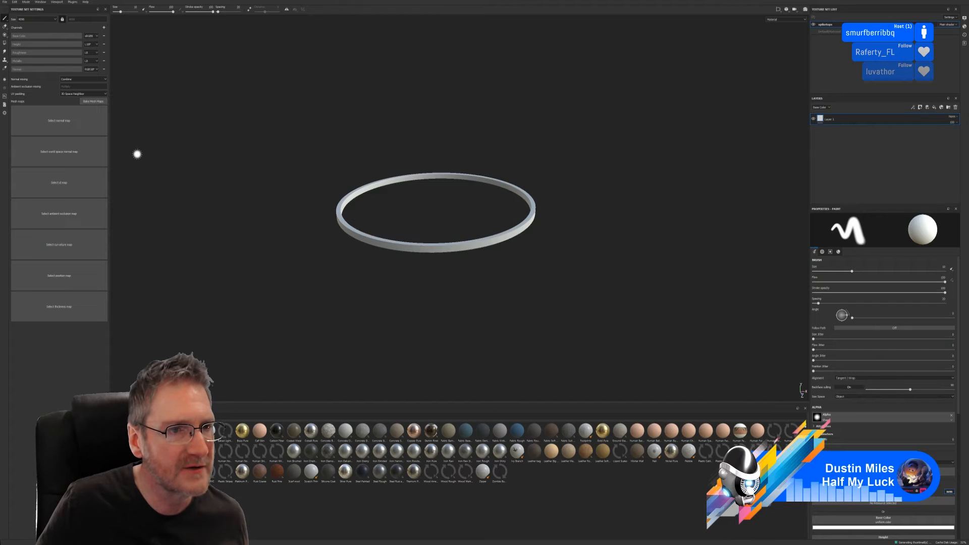
click(96, 102)
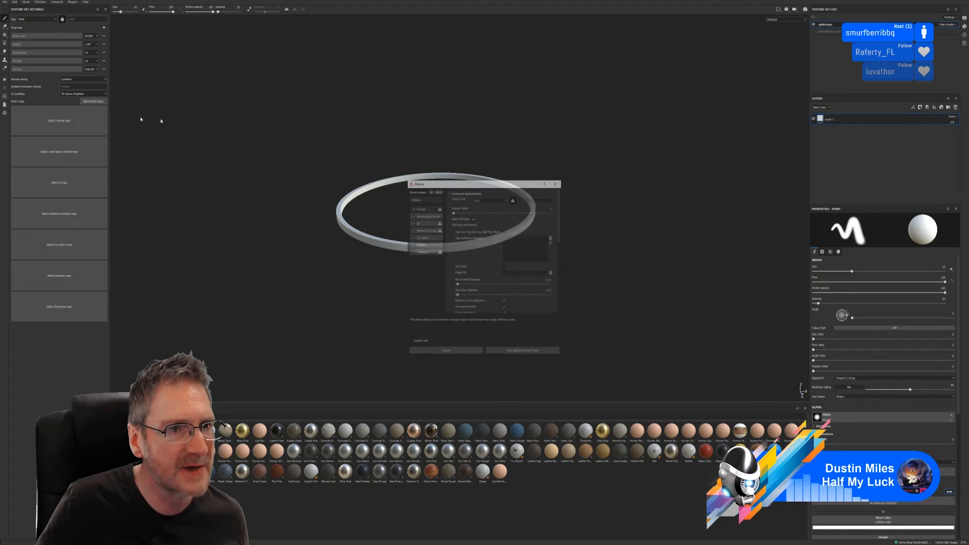
click(504, 199)
click(482, 224)
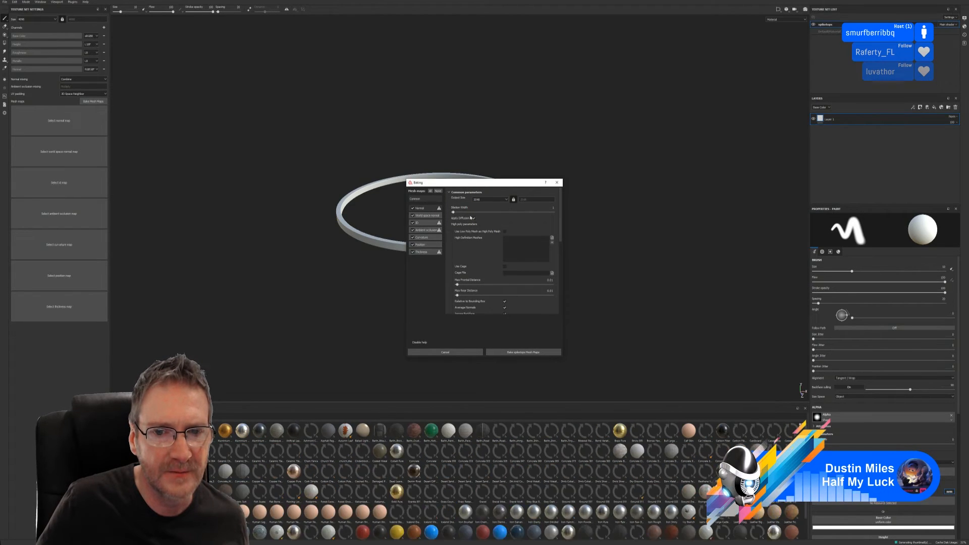
click(505, 231)
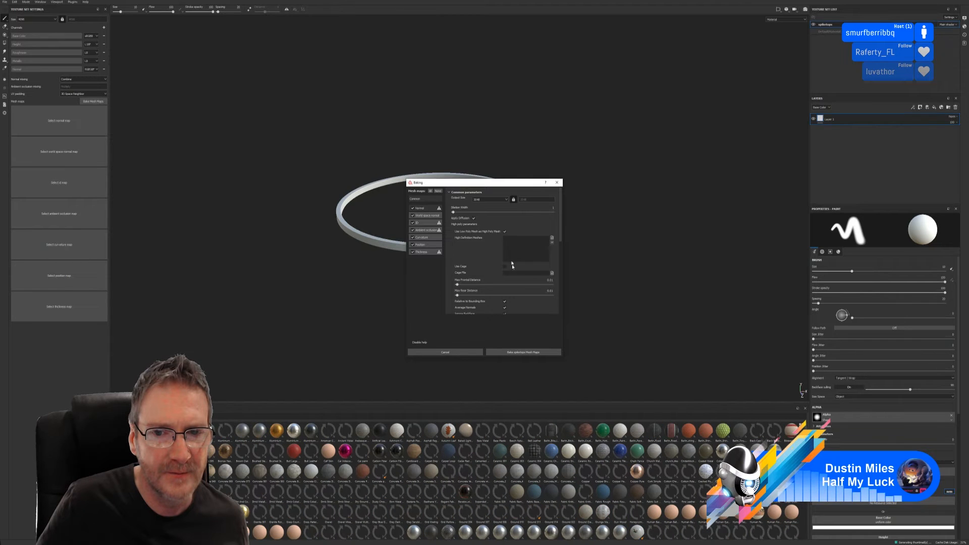
click(519, 353)
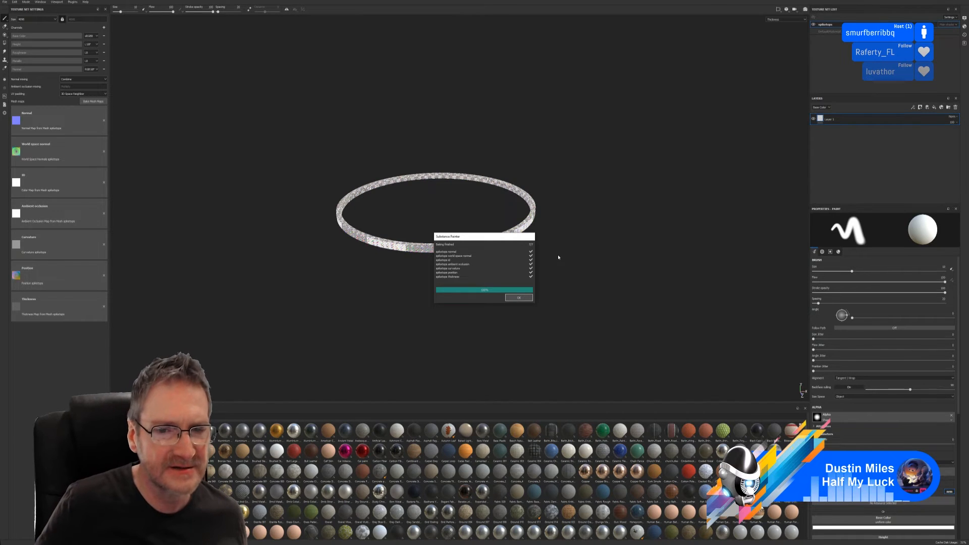
click(518, 298)
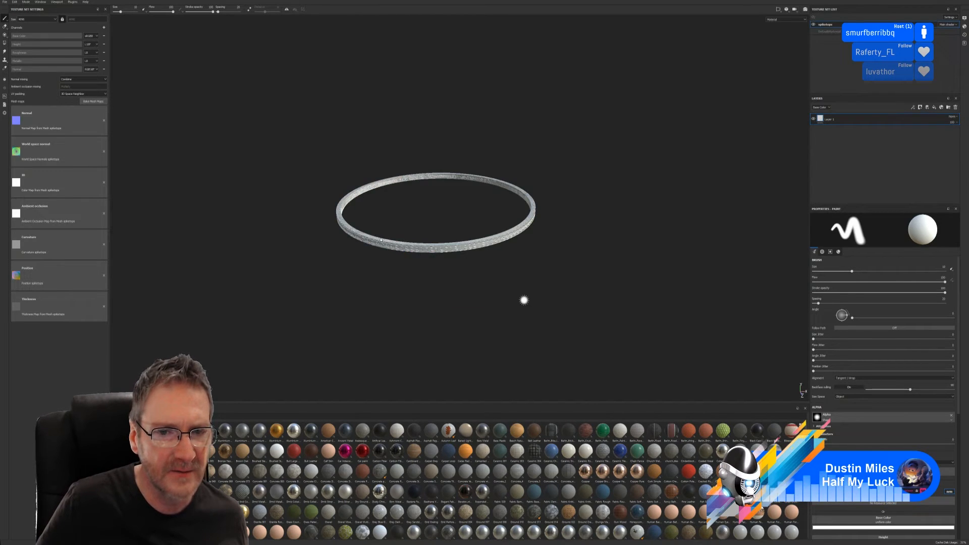
- Inspect the ring's baked surfaces up close and remove the normal map from the texture set's mesh maps
scroll(484, 282, up, 4)
scroll(290, 197, up, 4)
scroll(289, 197, up, 2)
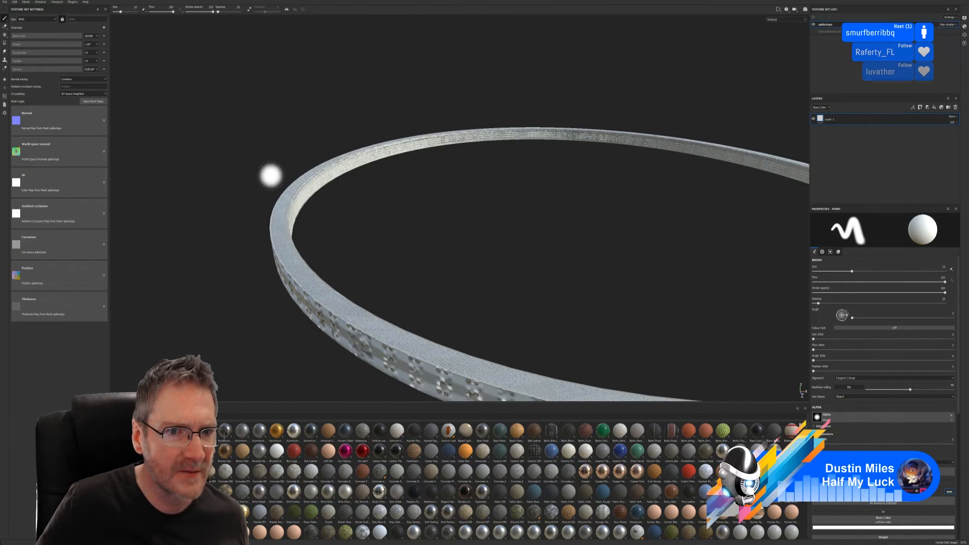
alt+drag(355, 217, 254, 199)
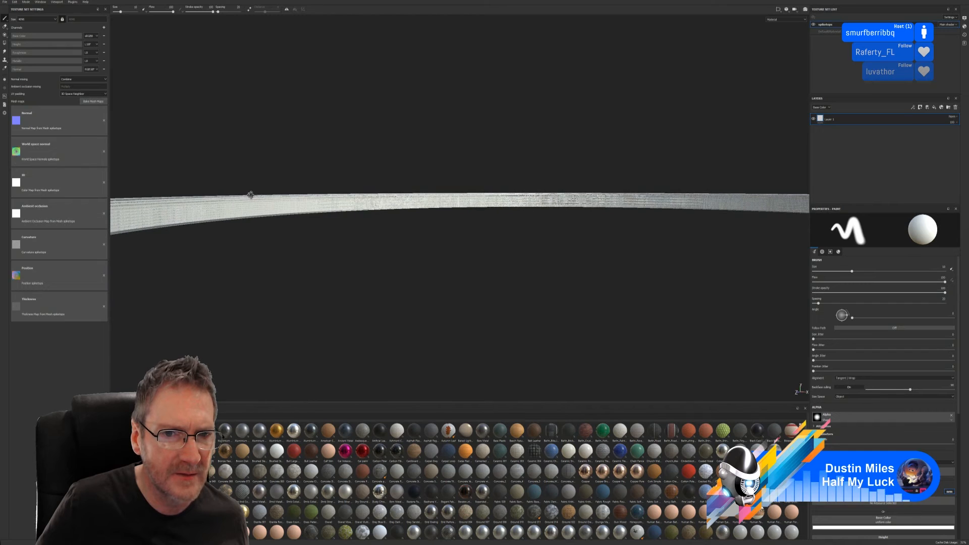
scroll(353, 211, up, 5)
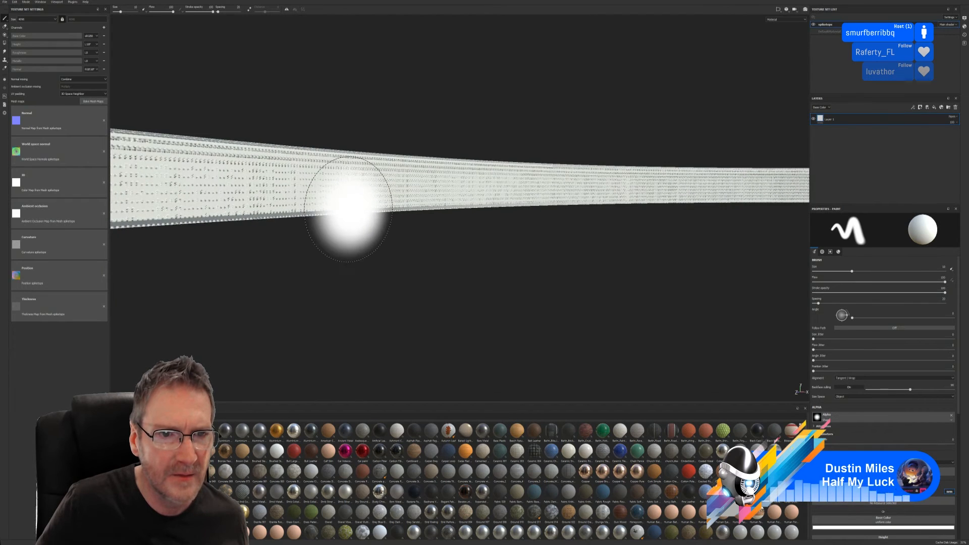
mouse_move(348, 209)
alt+mouse_down()
mouse_move(335, 205)
mouse_move(350, 249)
alt+mouse_up()
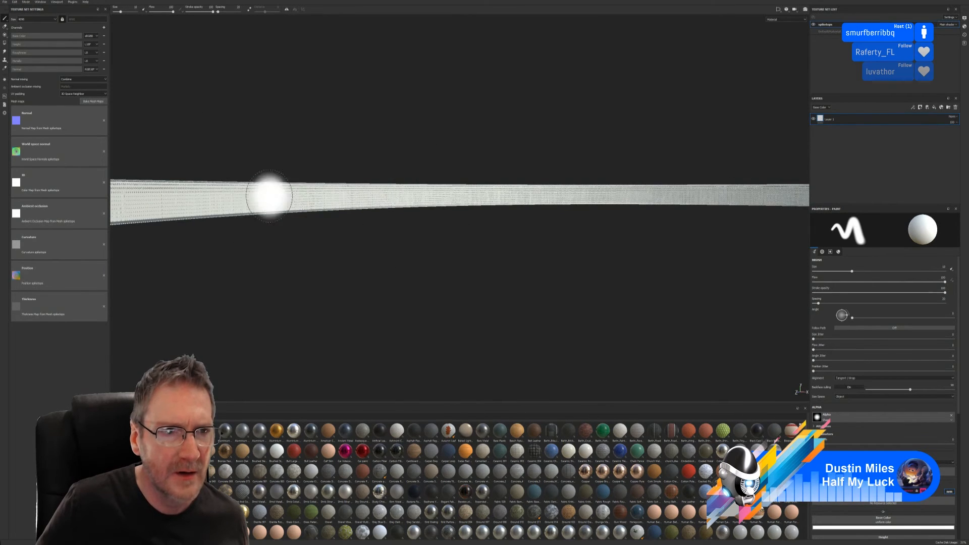
click(104, 120)
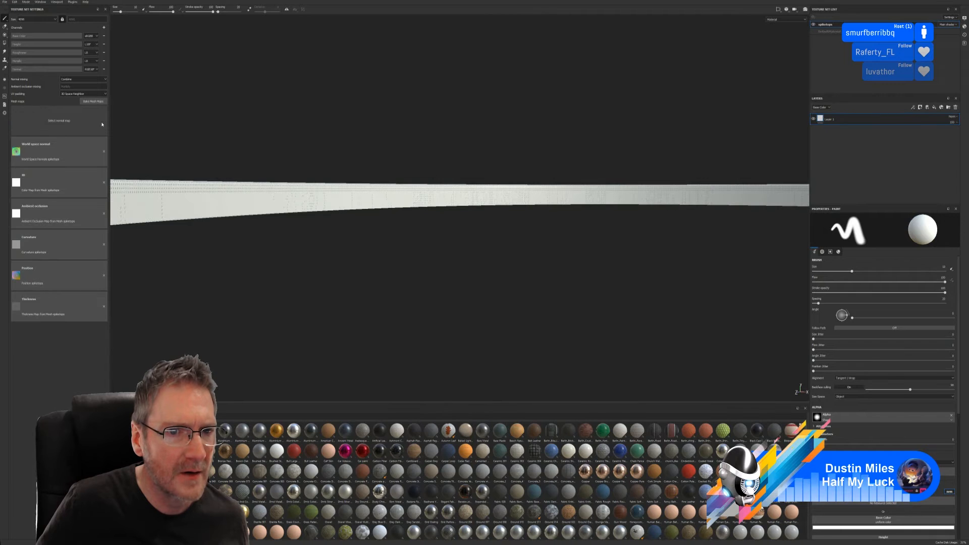
mouse_move(231, 271)
alt+mouse_down()
mouse_move(277, 309)
mouse_move(255, 281)
alt+mouse_up()
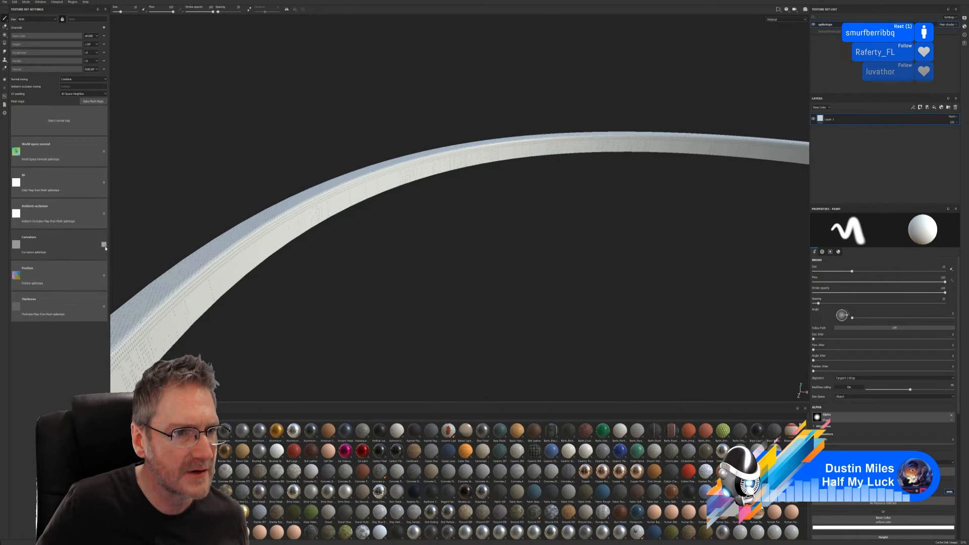
- Remove the position, ID, world space normal and ambient occlusion maps from the ring's mesh maps
click(104, 275)
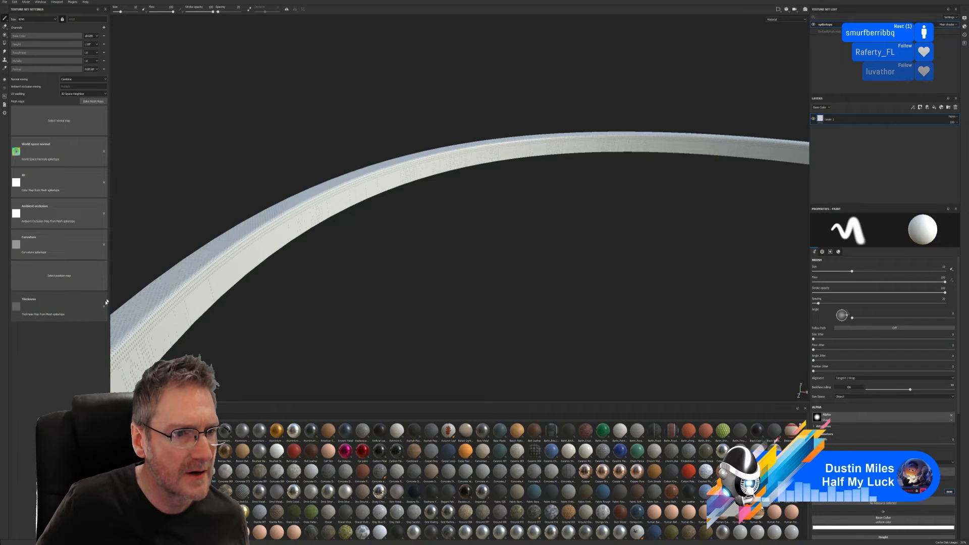
click(104, 183)
alt+drag(249, 147, 310, 225)
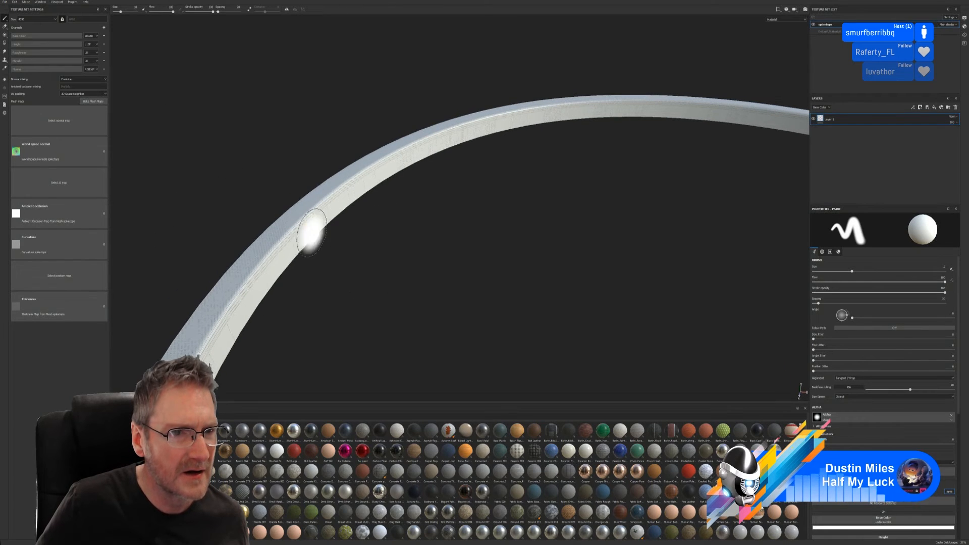
click(104, 151)
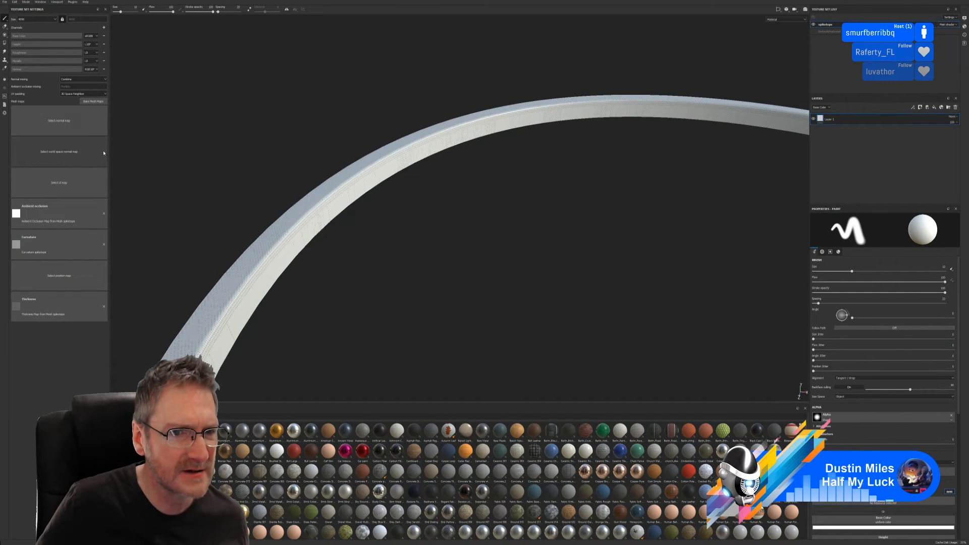
click(104, 213)
mouse_move(379, 270)
alt+mouse_down()
mouse_move(346, 231)
mouse_move(375, 261)
alt+mouse_up()
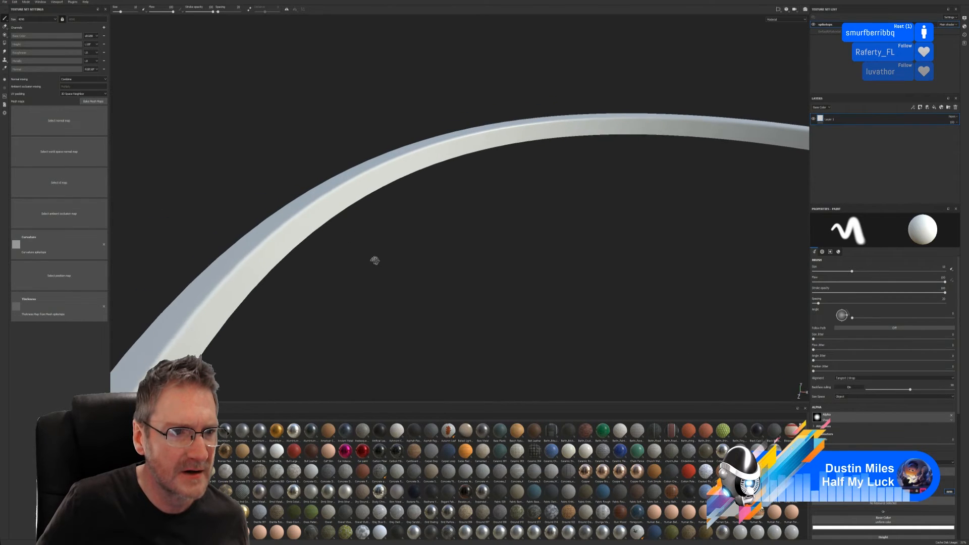
- Bake the ring's mesh maps with the ID and world space normal maps excluded
click(94, 103)
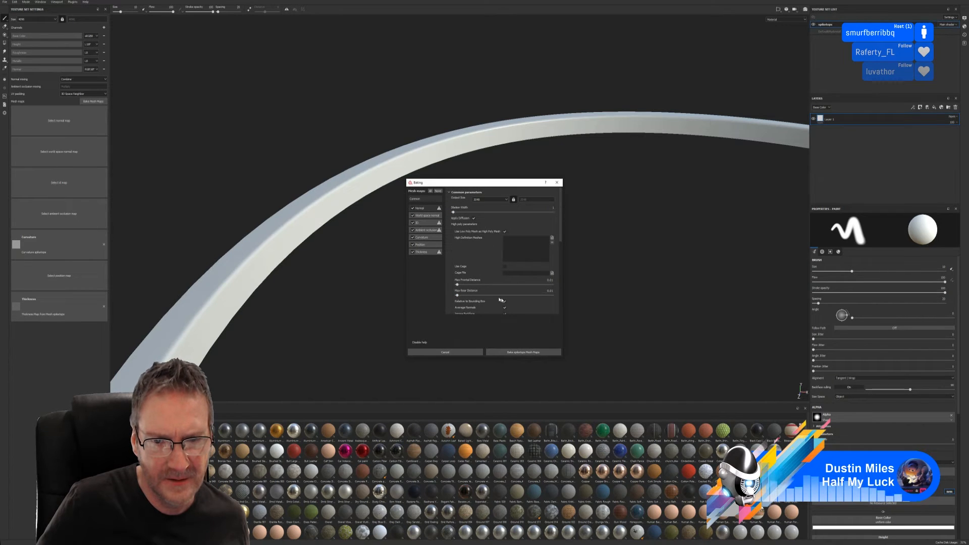
scroll(488, 268, down, 3)
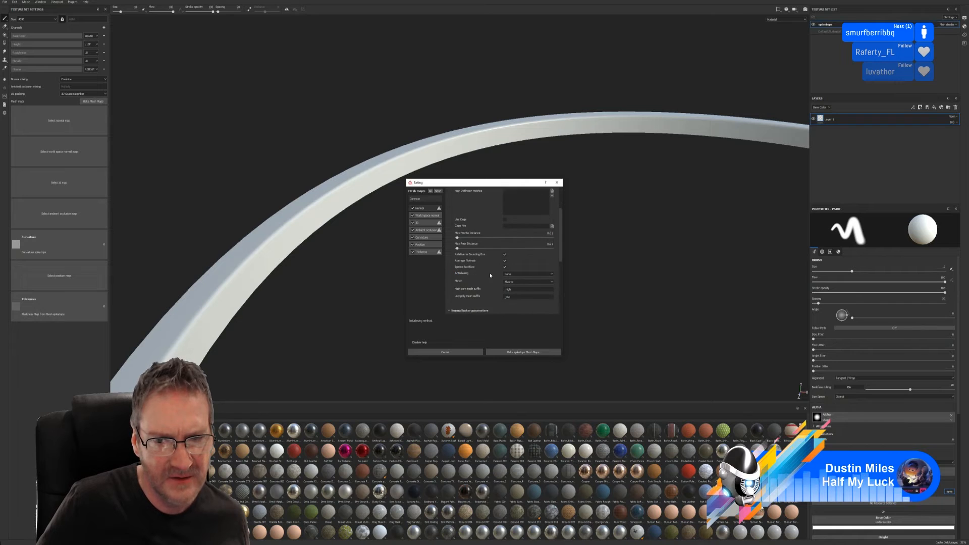
scroll(488, 278, up, 3)
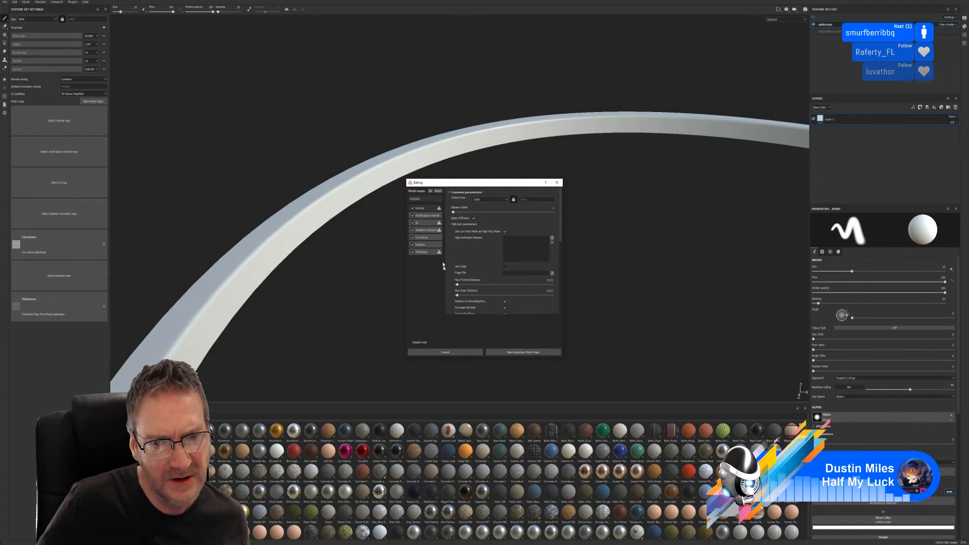
click(412, 222)
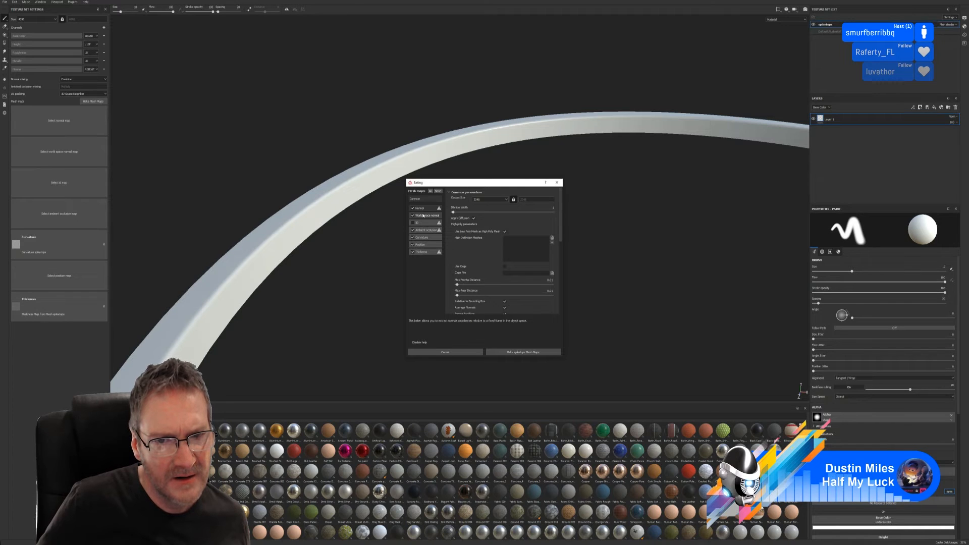
click(423, 216)
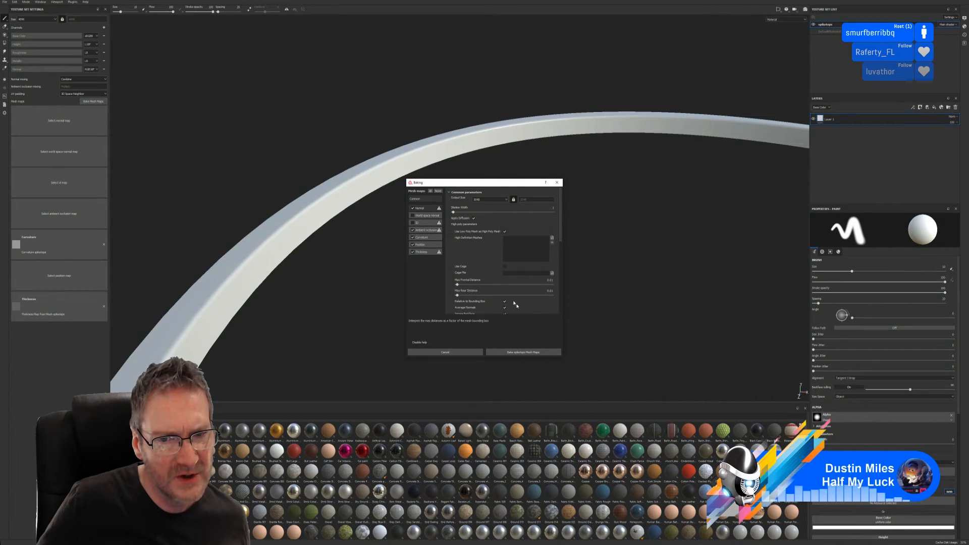
click(528, 352)
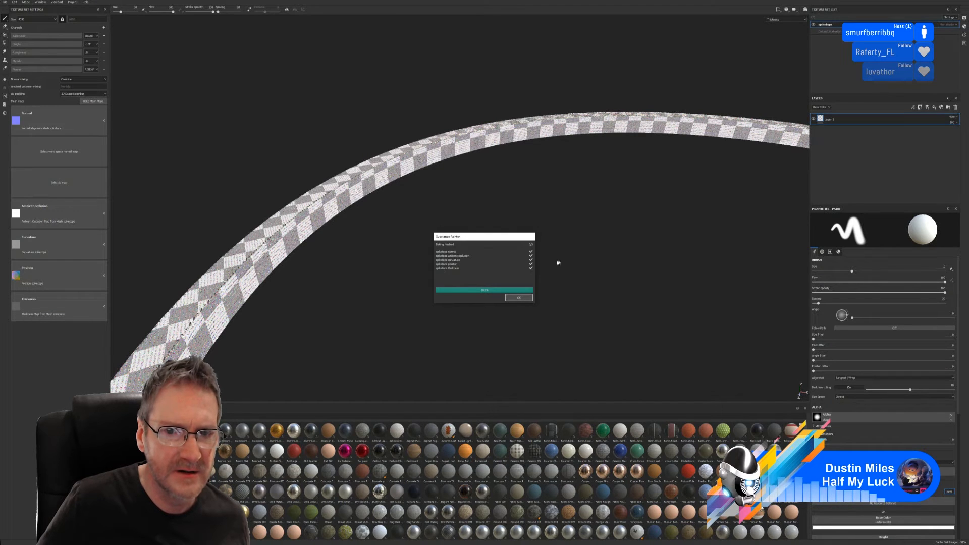
click(515, 297)
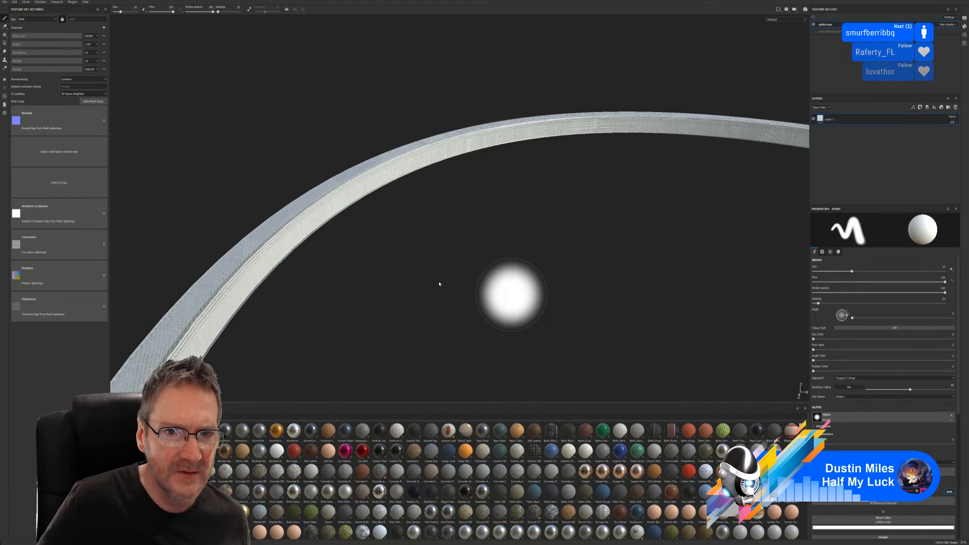
- Examine the newly baked ring as a whole and its inner surface up close for shading artifacts
key(f)
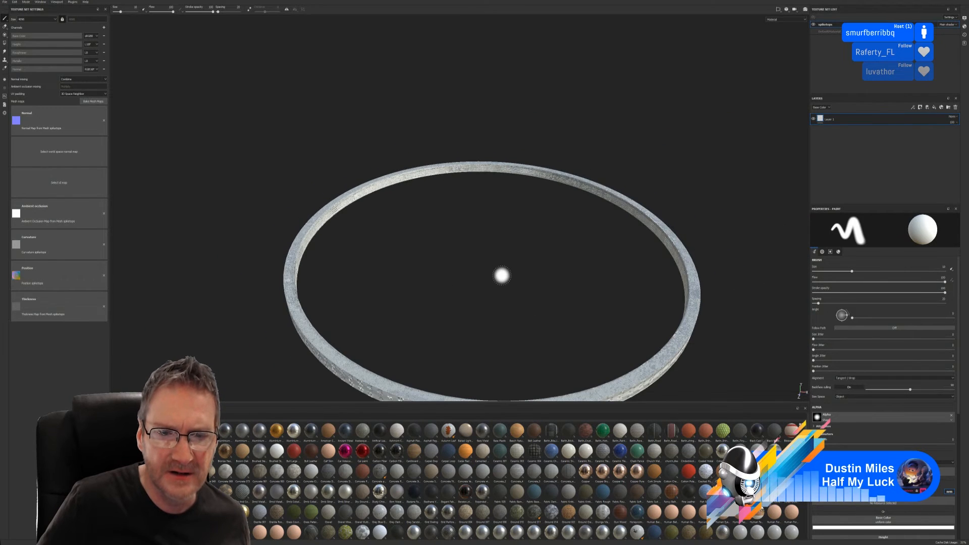
alt+drag(498, 277, 484, 236)
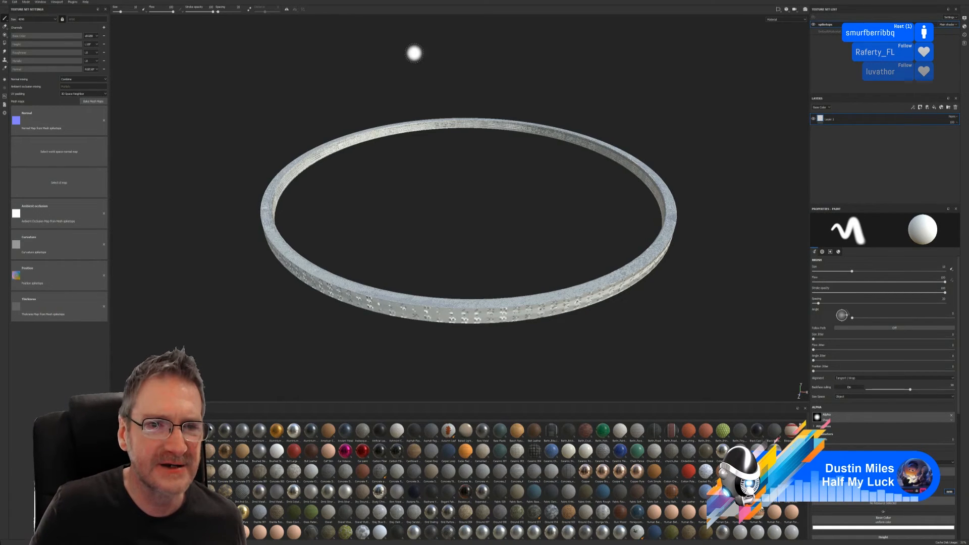
scroll(356, 127, up, 10)
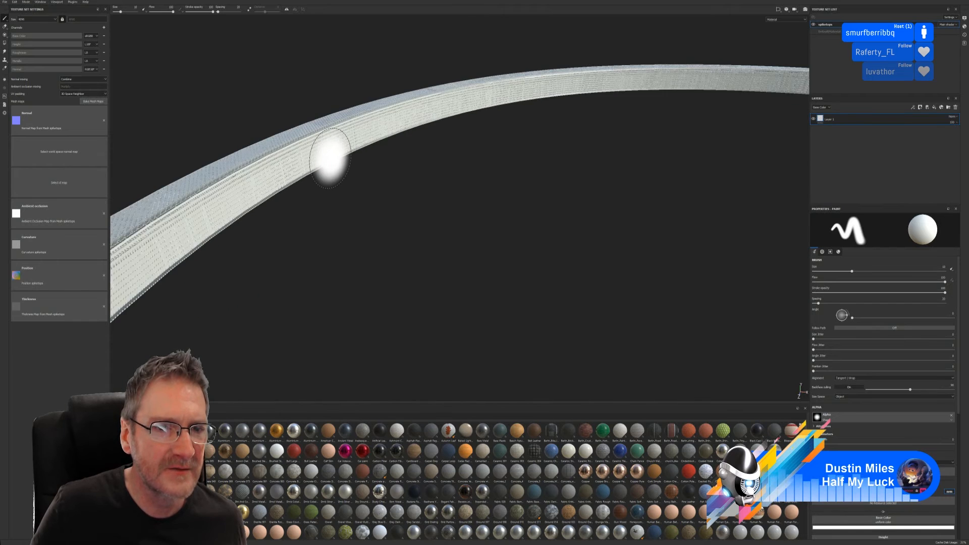
scroll(323, 156, up, 10)
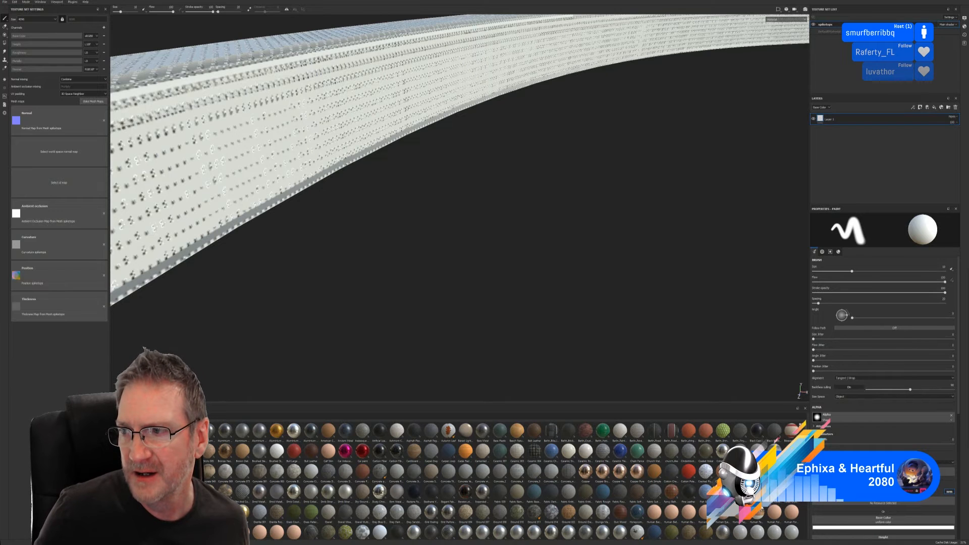
scroll(565, 261, down, 5)
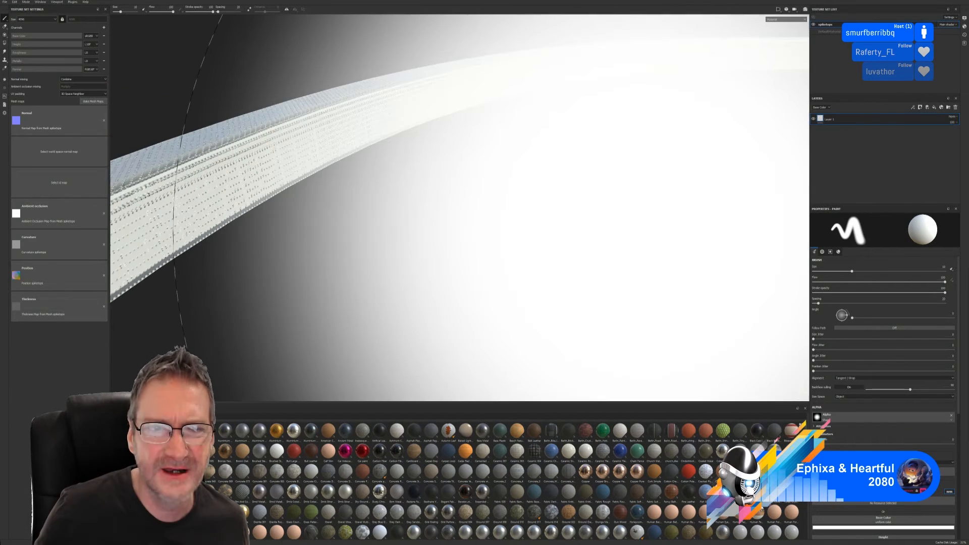
scroll(497, 281, down, 2)
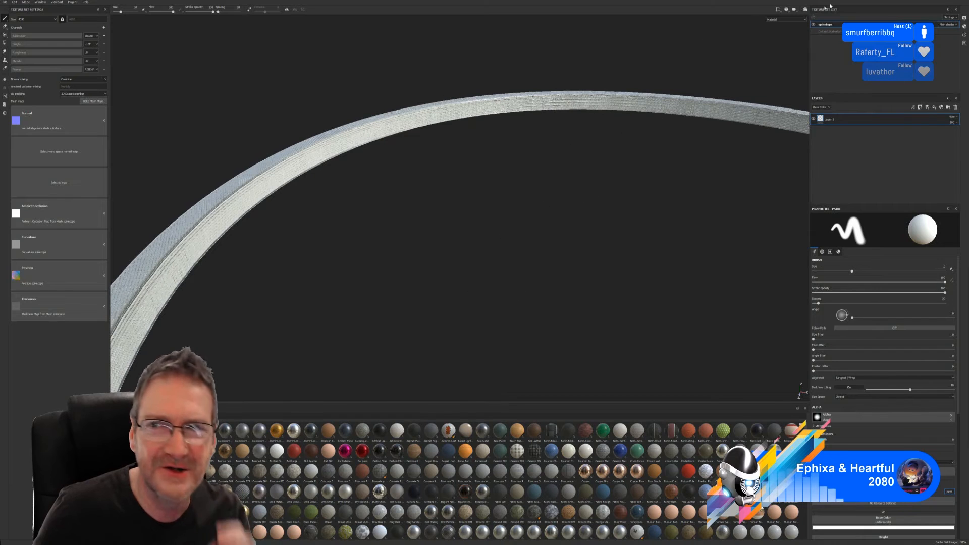
- Switch to 3ds Max, close the Send to Substance Painter dialog and end isolation to show the whole pavilion scene
click(942, 1)
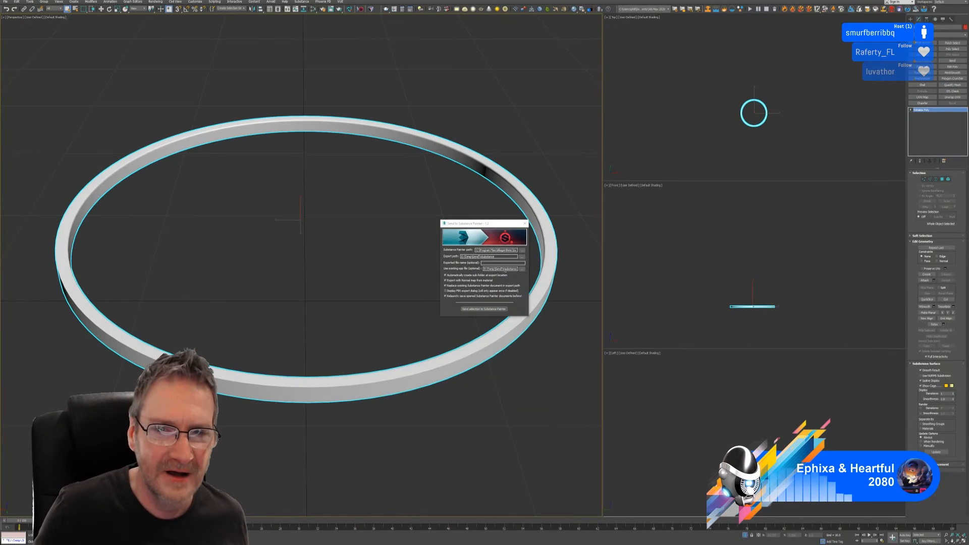
click(525, 223)
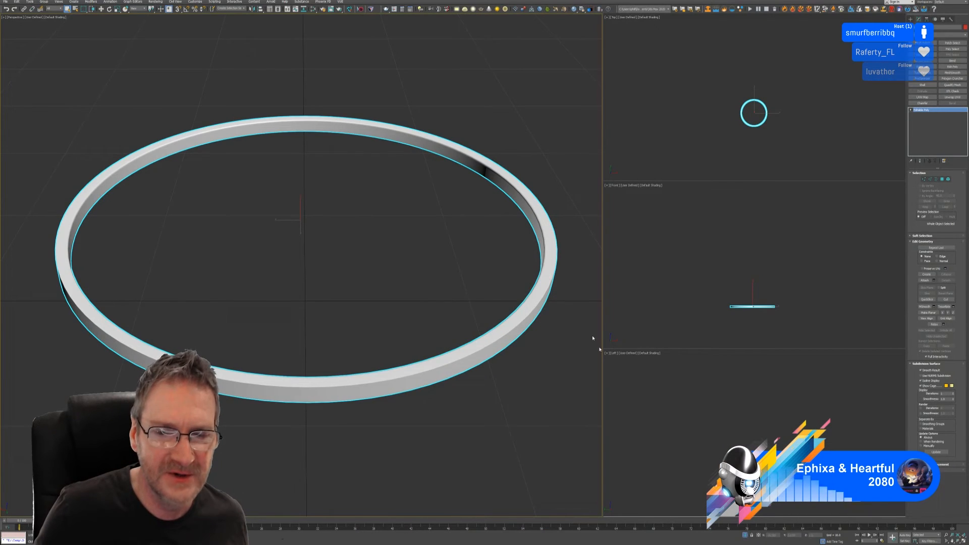
click(746, 535)
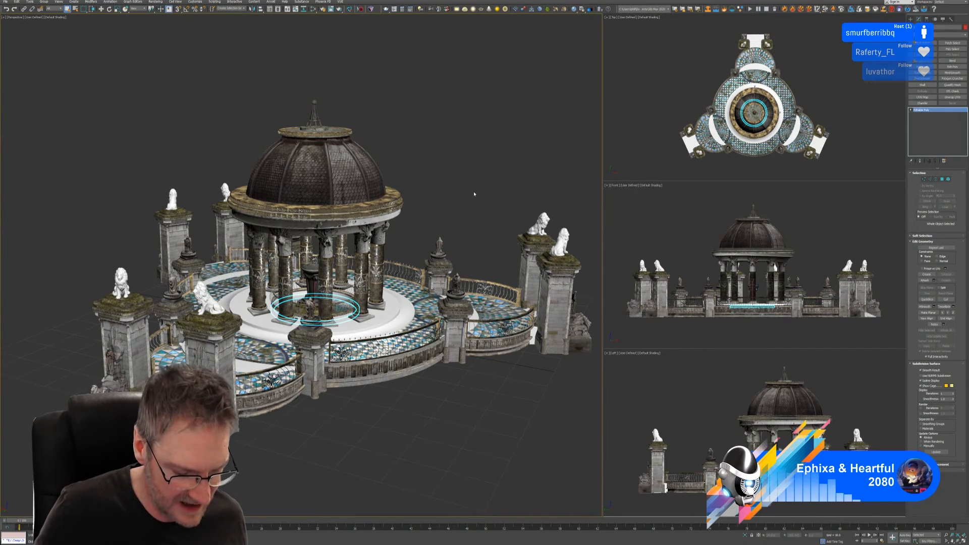
alt+middle_drag(473, 193, 432, 160)
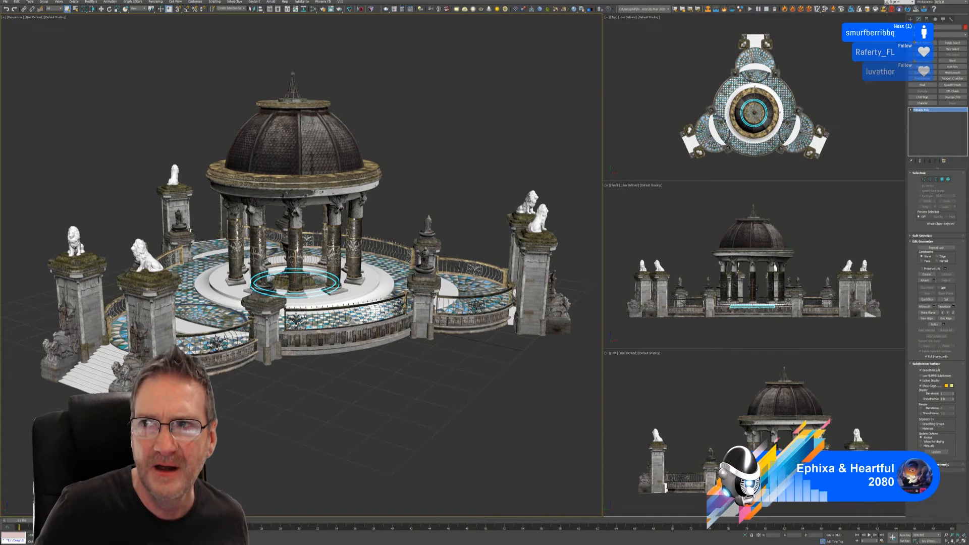
- Return to Substance Painter and inspect the ring's baked surface up close and as a whole
key(super+d)
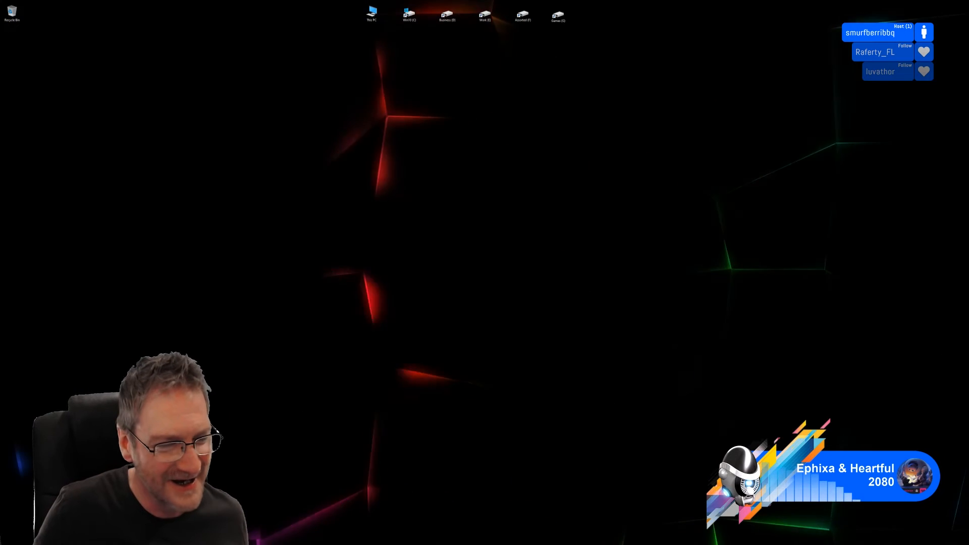
key(alt+Tab)
scroll(222, 199, up, 2)
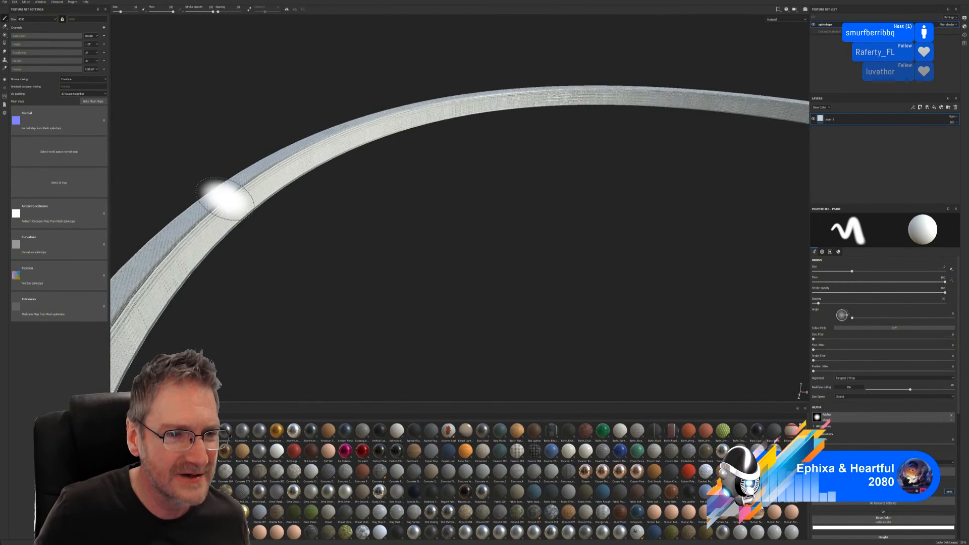
scroll(231, 197, up, 3)
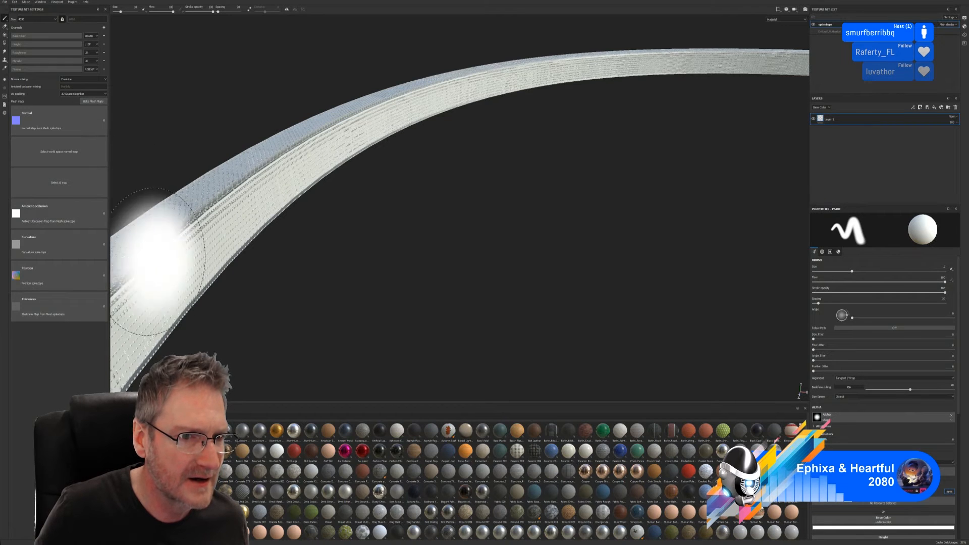
scroll(221, 237, up, 2)
scroll(469, 227, down, 3)
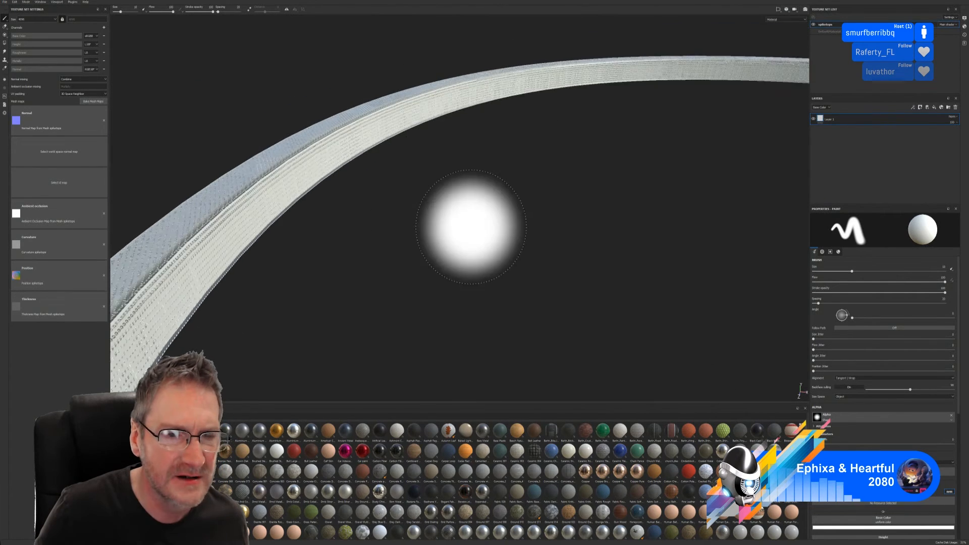
scroll(465, 231, down, 5)
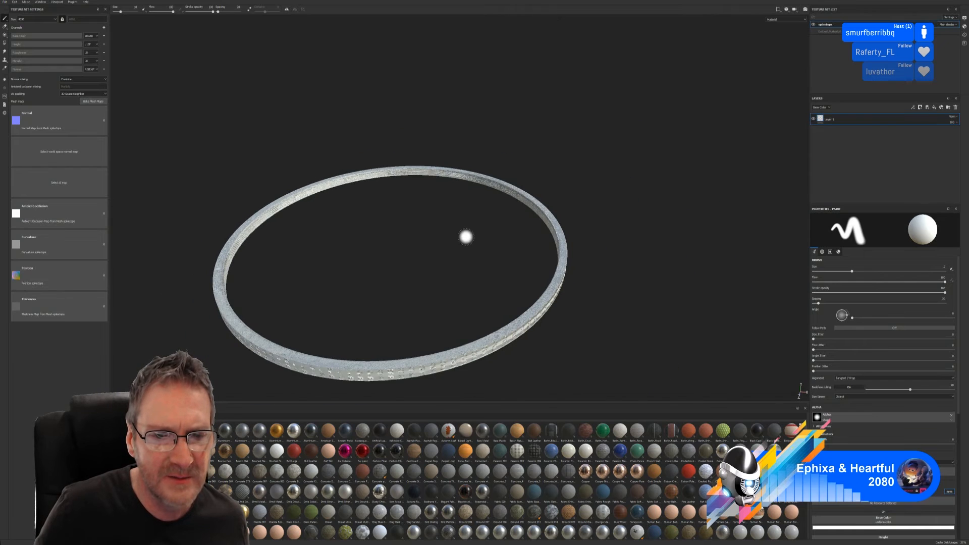
alt+drag(409, 245, 436, 201)
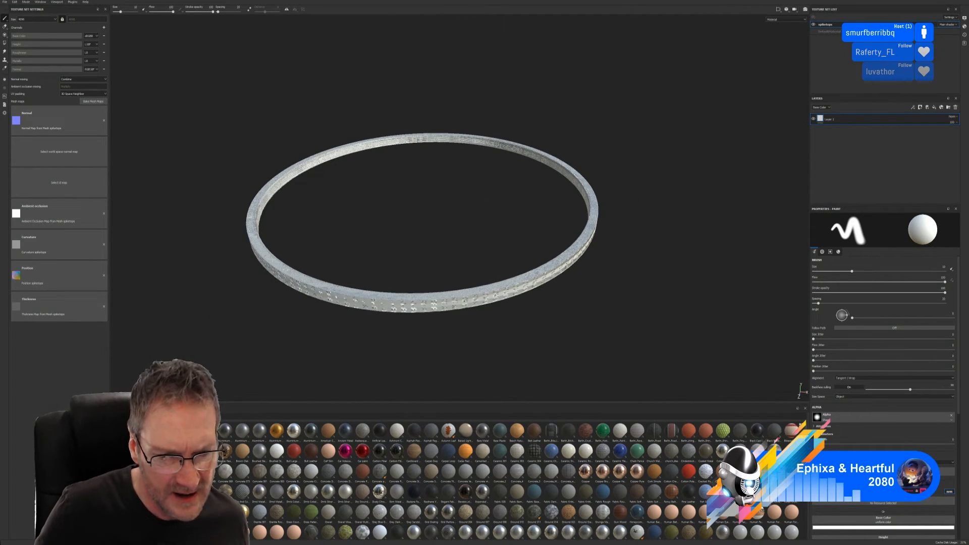
- Enlarge the material thumbnails in the shelf and browse through the whole material library
click(801, 432)
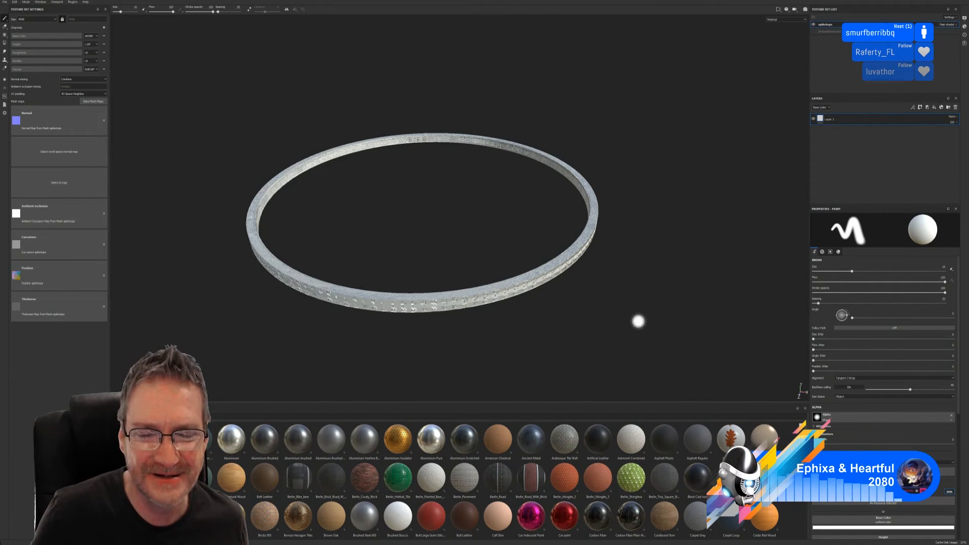
scroll(589, 485, down, 3)
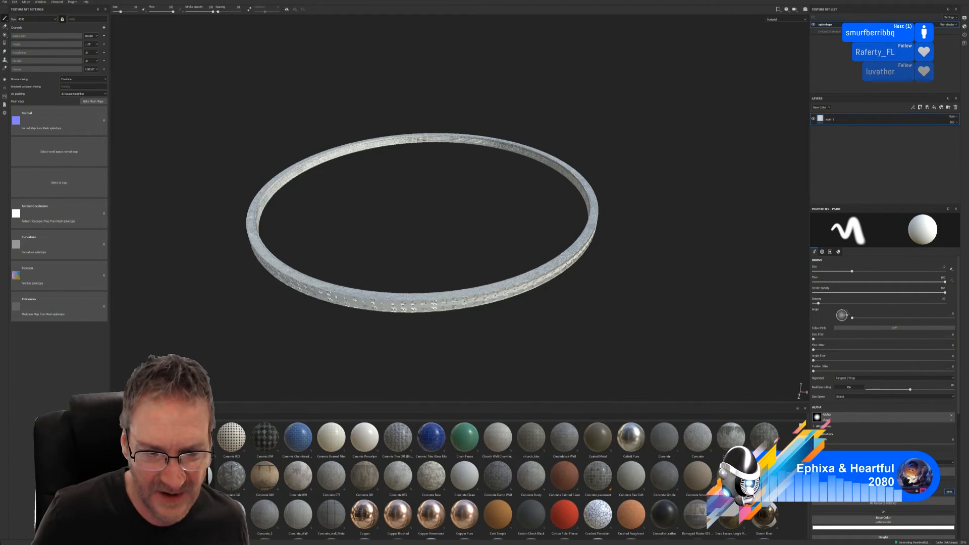
scroll(257, 461, down, 3)
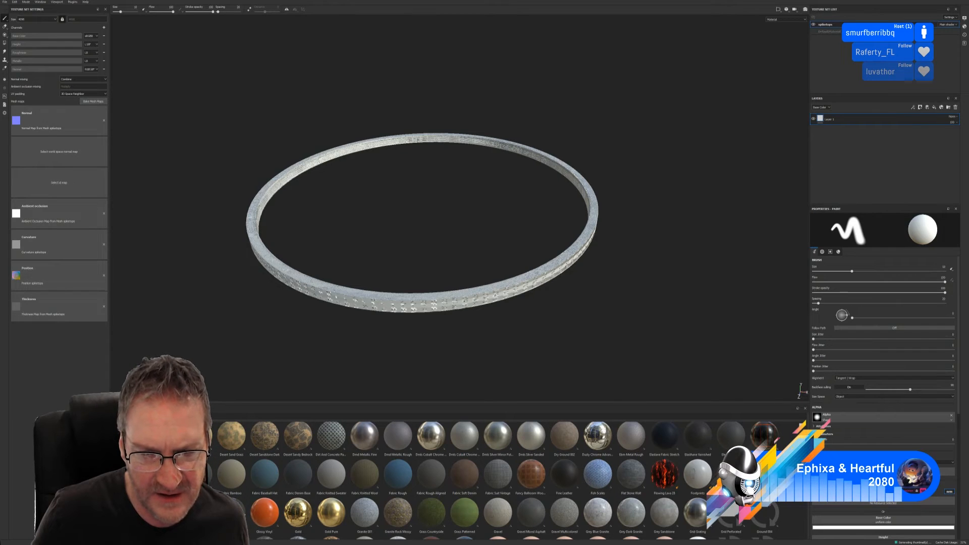
scroll(257, 462, down, 3)
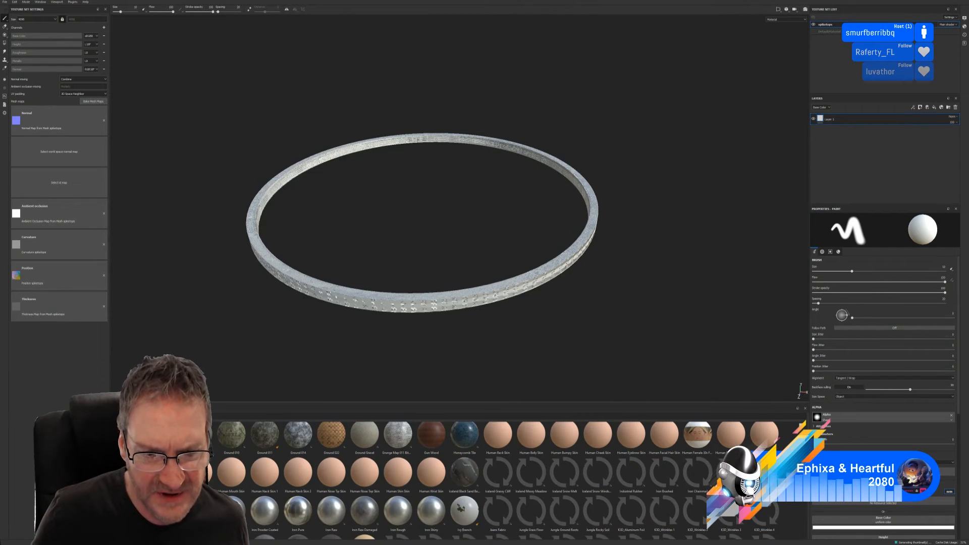
scroll(257, 461, down, 3)
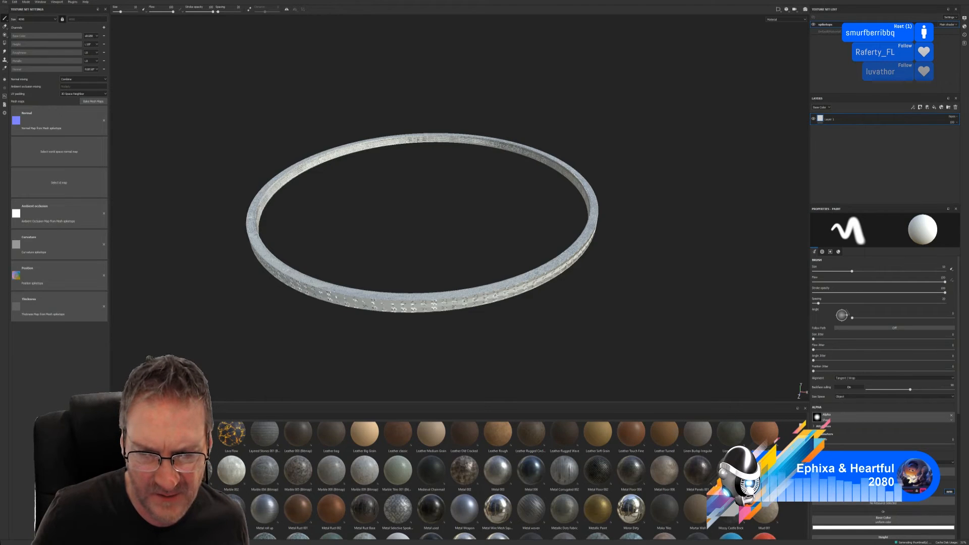
scroll(257, 462, down, 3)
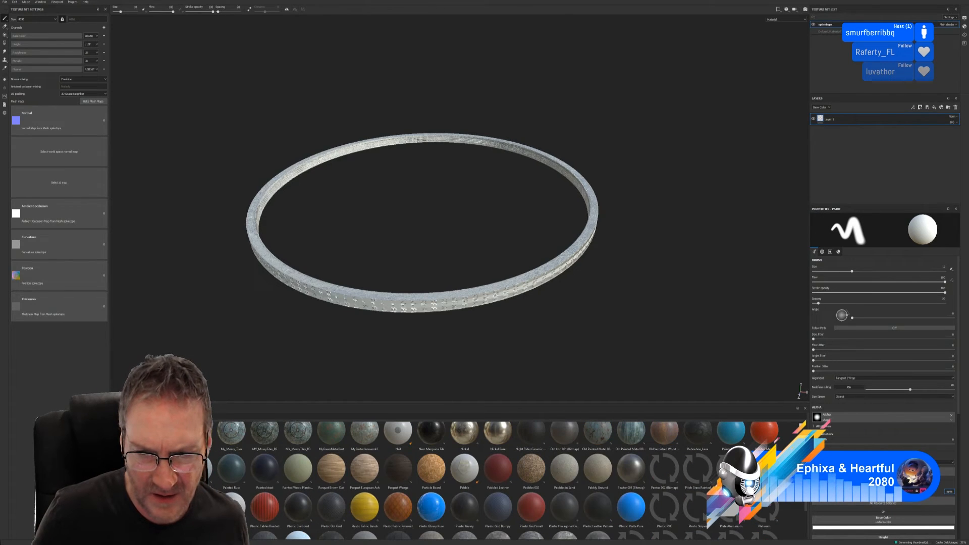
scroll(258, 461, down, 3)
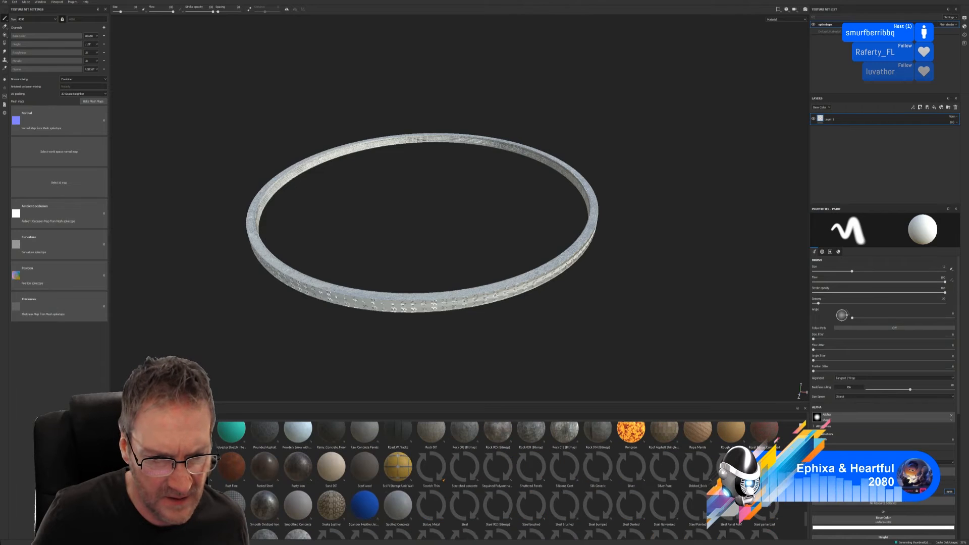
scroll(257, 461, down, 3)
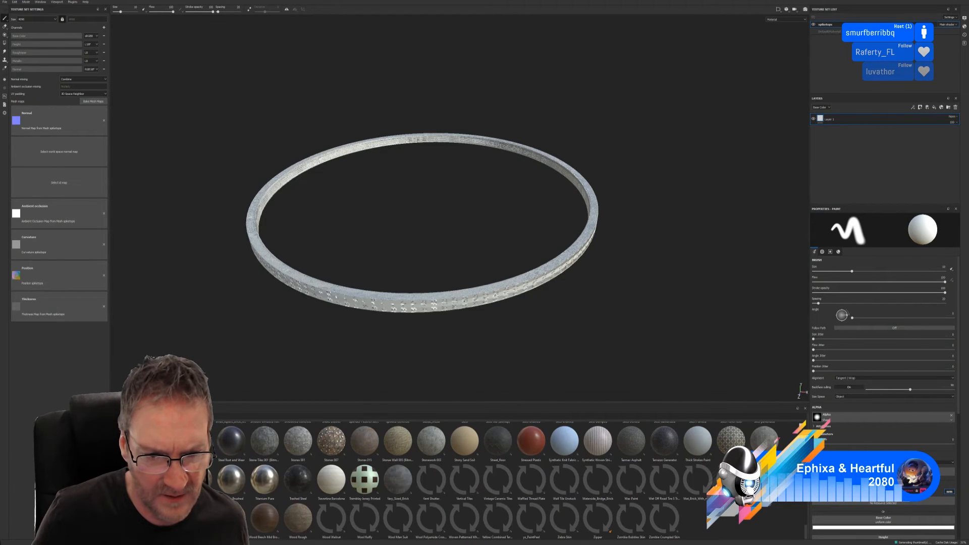
- Apply the Vintage Ceramic Tiles material to the ring as a fill and view its inner surface up close
drag(497, 480, 434, 299)
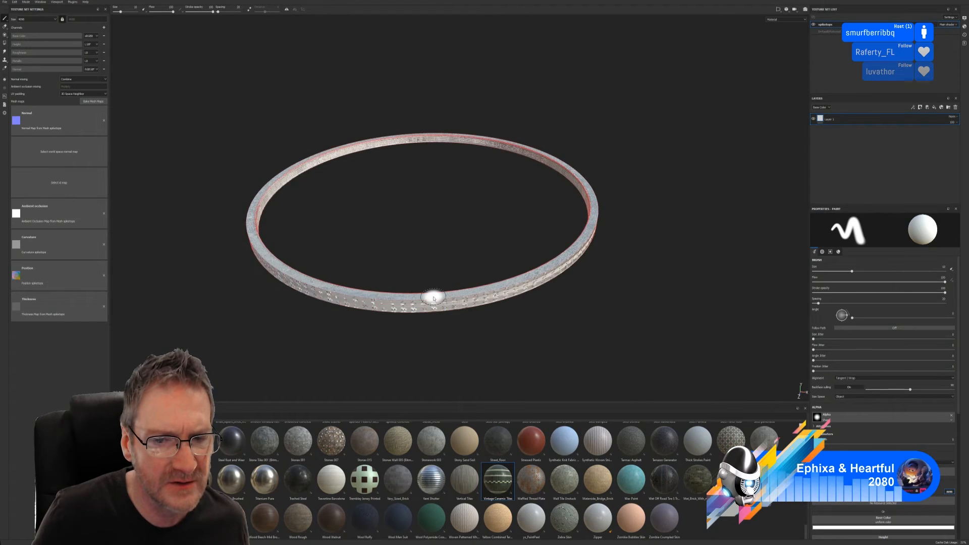
scroll(333, 143, up, 10)
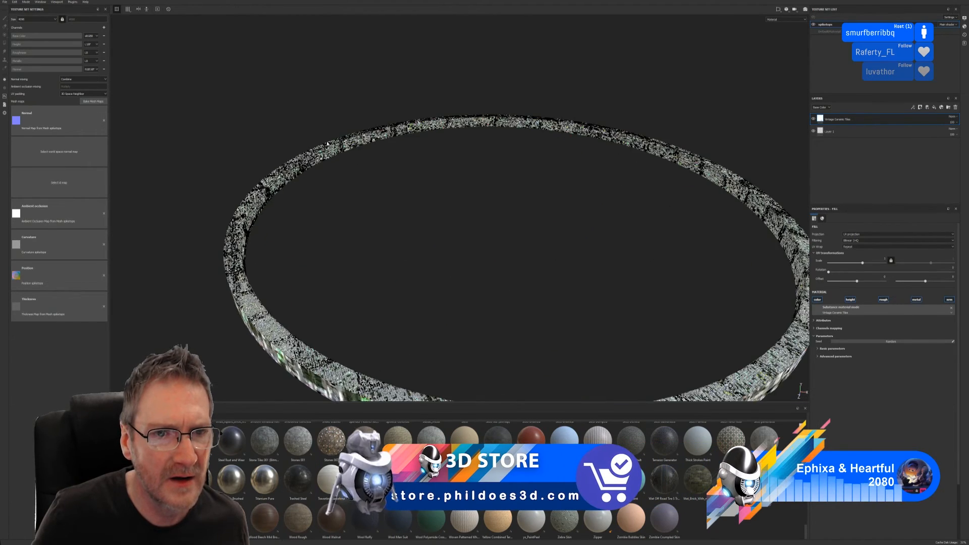
scroll(341, 165, up, 10)
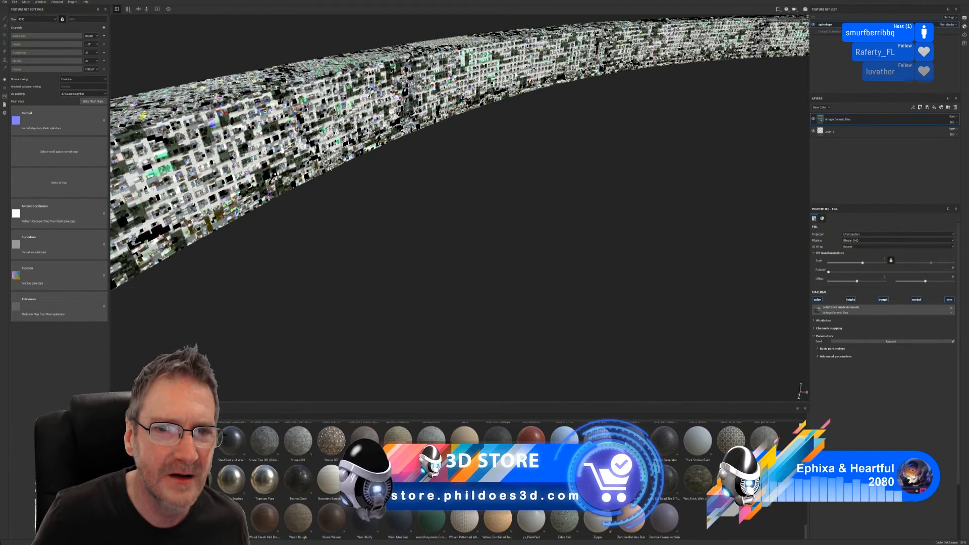
- Remove the ring's baked normal, ambient occlusion, curvature, position and thickness mesh maps
click(104, 122)
click(103, 215)
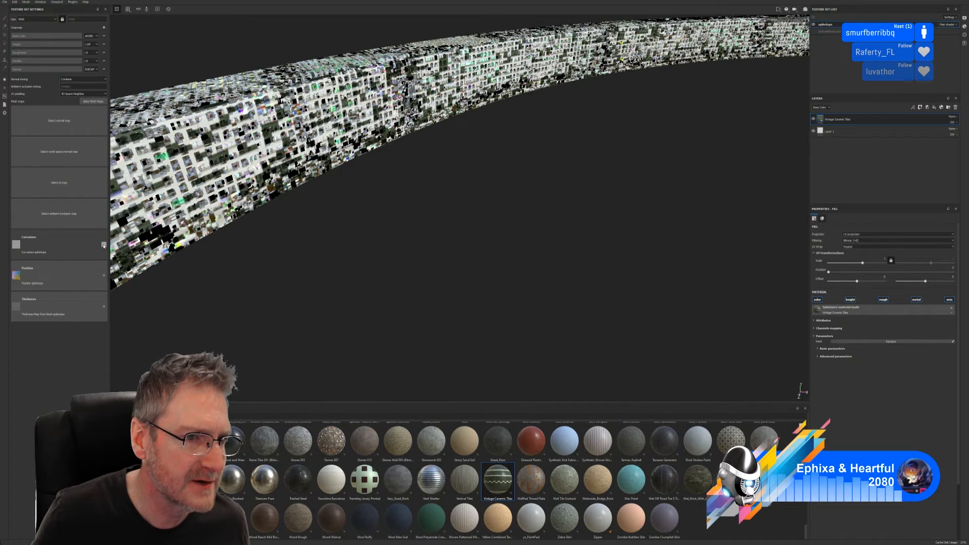
click(104, 246)
click(104, 275)
click(104, 311)
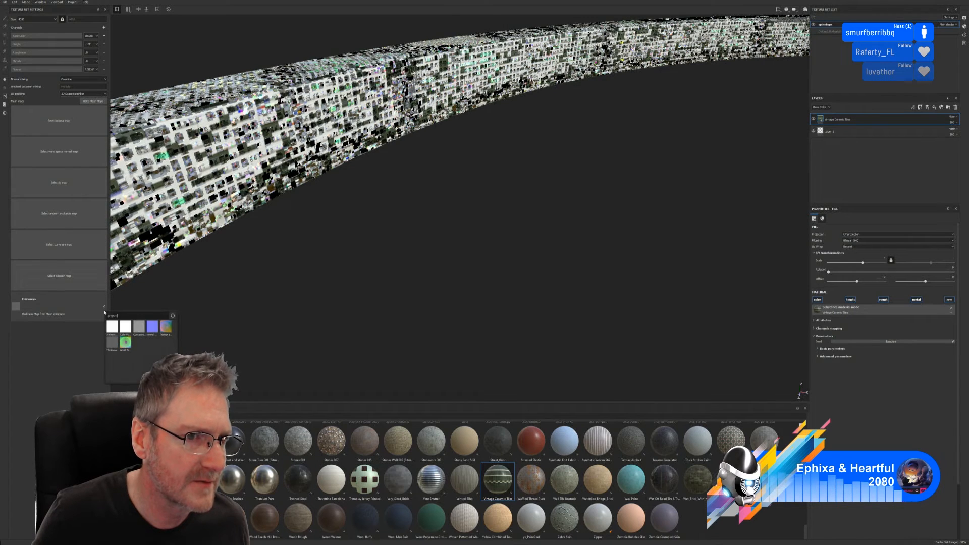
click(104, 307)
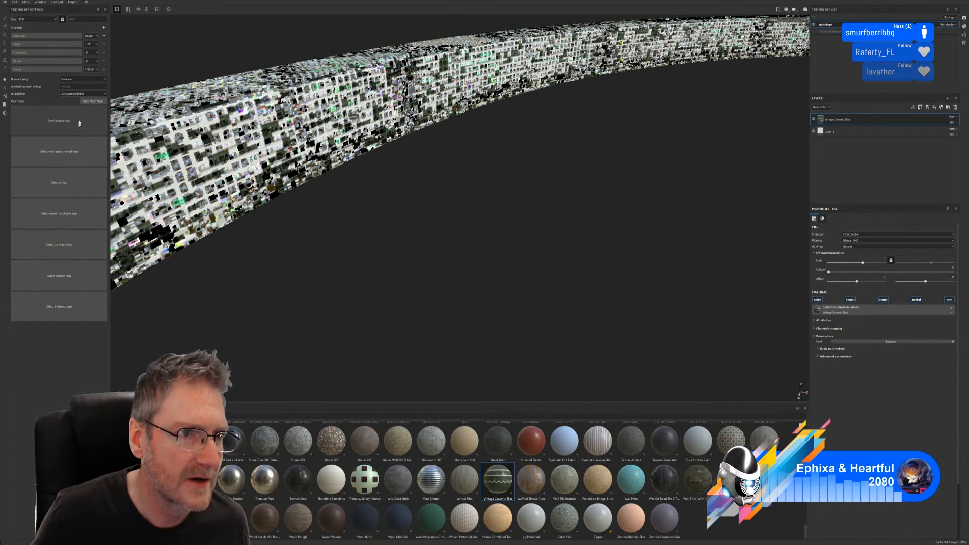
- Examine the tile pattern around the whole ring and up close on its inner surface for UV distortion
scroll(400, 137, down, 10)
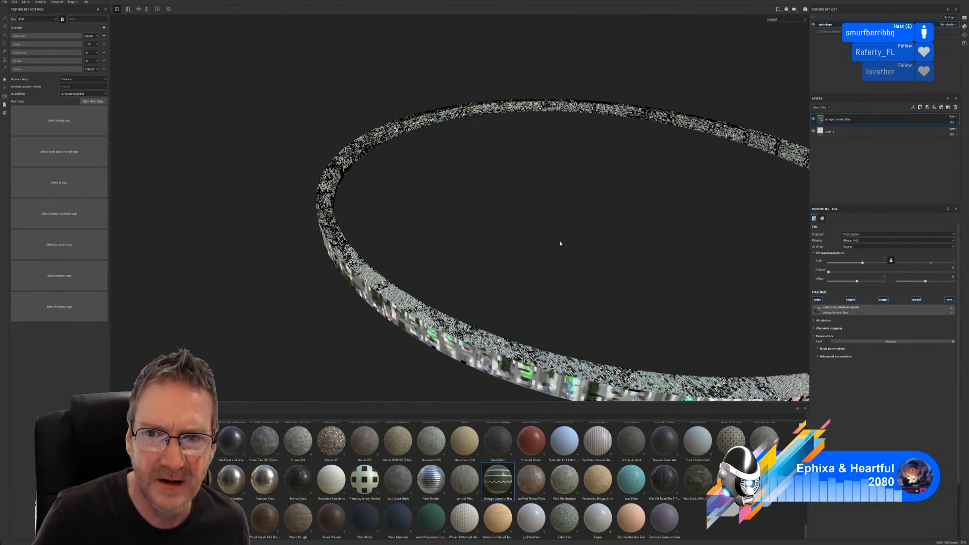
alt+middle_drag(546, 226, 450, 277)
scroll(479, 144, up, 4)
scroll(480, 145, up, 8)
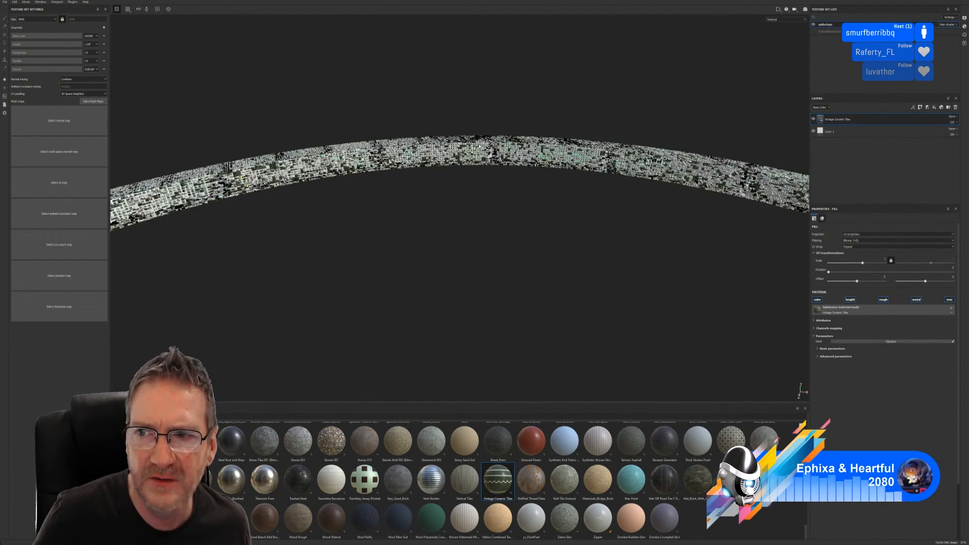
scroll(486, 160, up, 8)
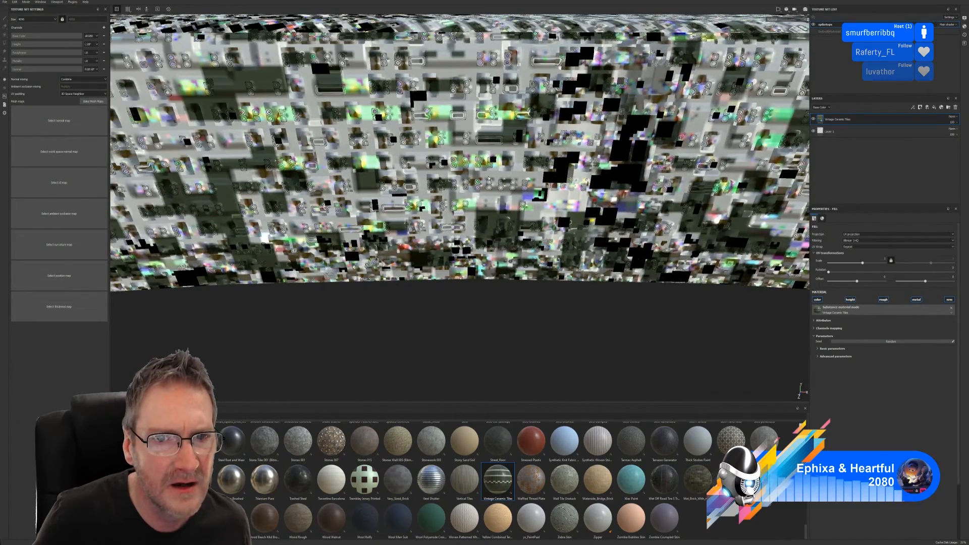
scroll(488, 180, up, 4)
scroll(420, 148, down, 10)
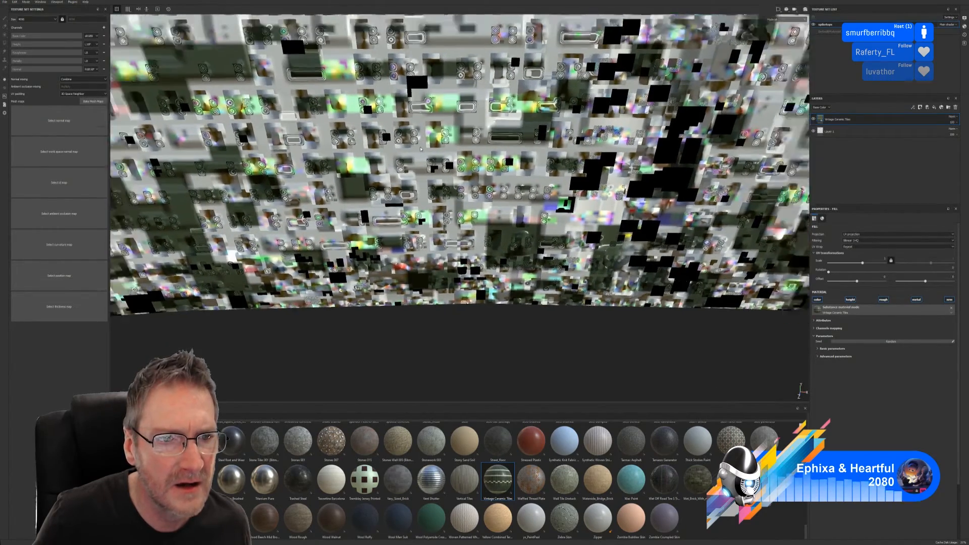
scroll(535, 237, down, 6)
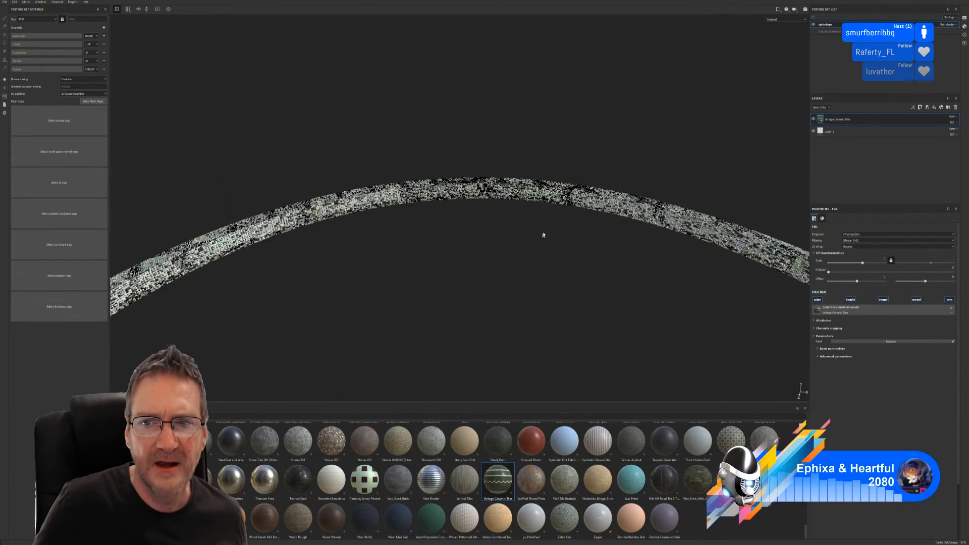
- Close Substance Painter and switch to 3ds Max with the pavilion scene
click(965, 1)
click(469, 278)
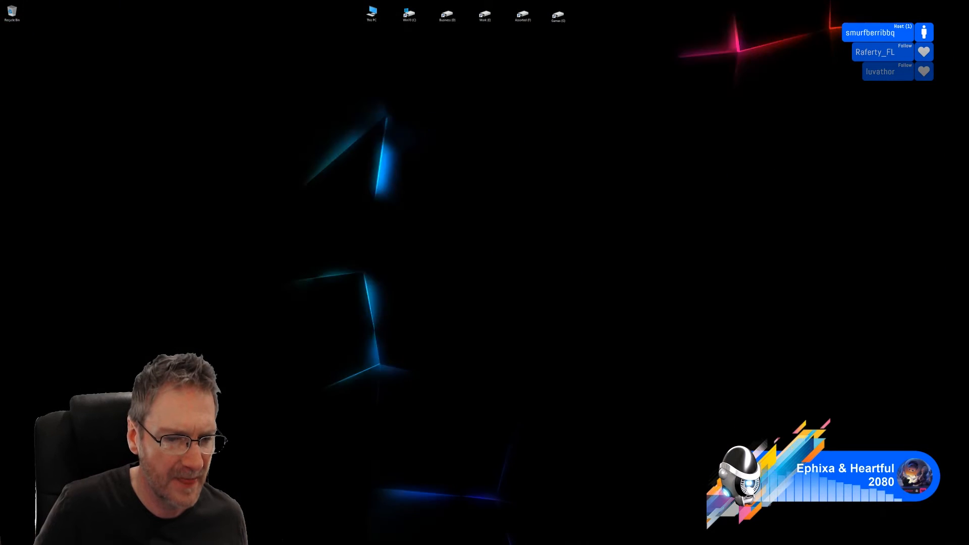
click(287, 544)
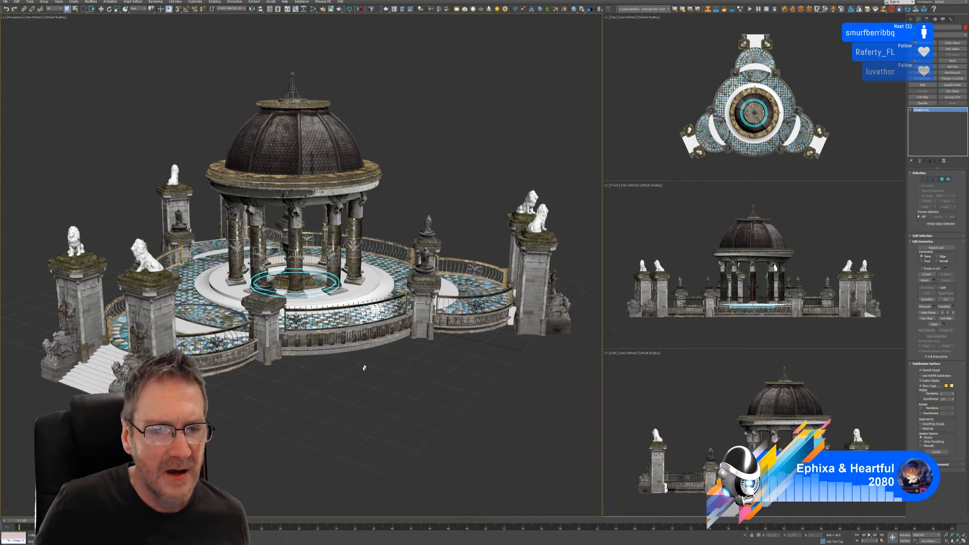
- Send the selected ring to RizomUV through the bridge and show it as a plain shaded model seen from above
click(349, 9)
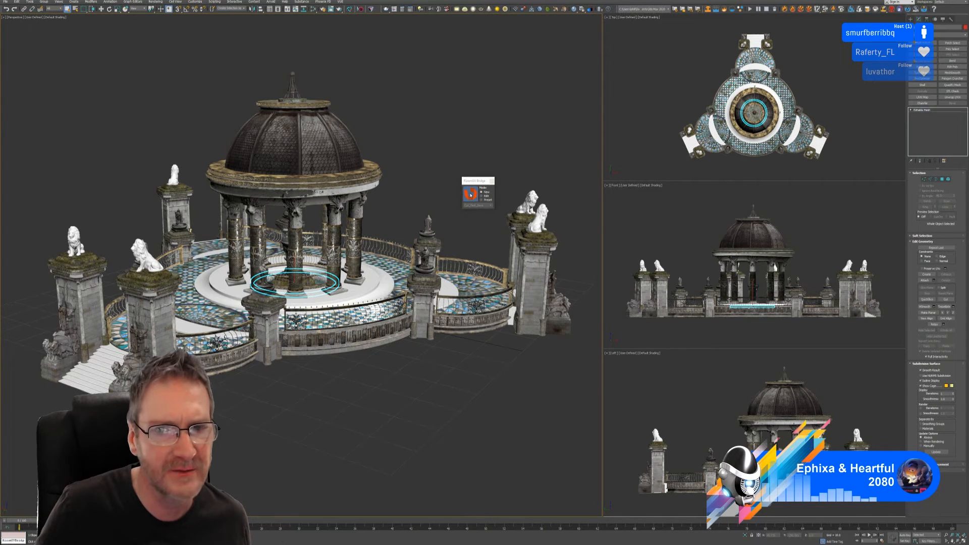
click(470, 195)
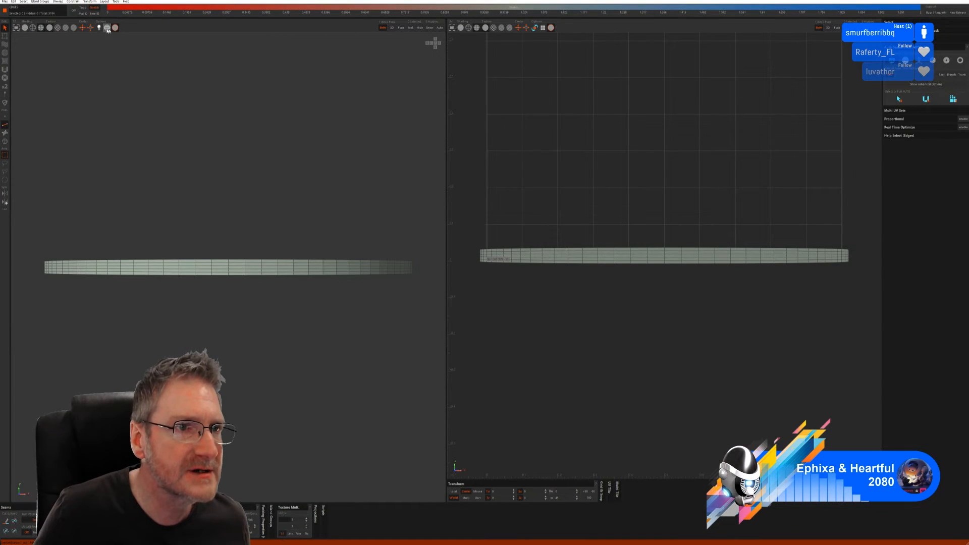
click(25, 29)
mouse_move(272, 168)
alt+mouse_down()
mouse_move(233, 188)
mouse_move(262, 198)
alt+mouse_up()
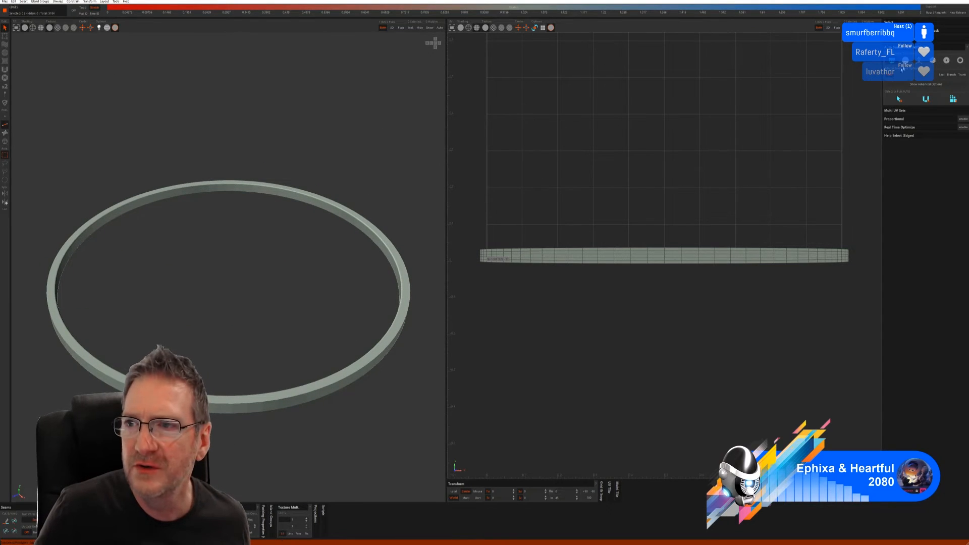
- Auto-select seams on the ring, then cut, unfold and pack its UV islands
click(932, 61)
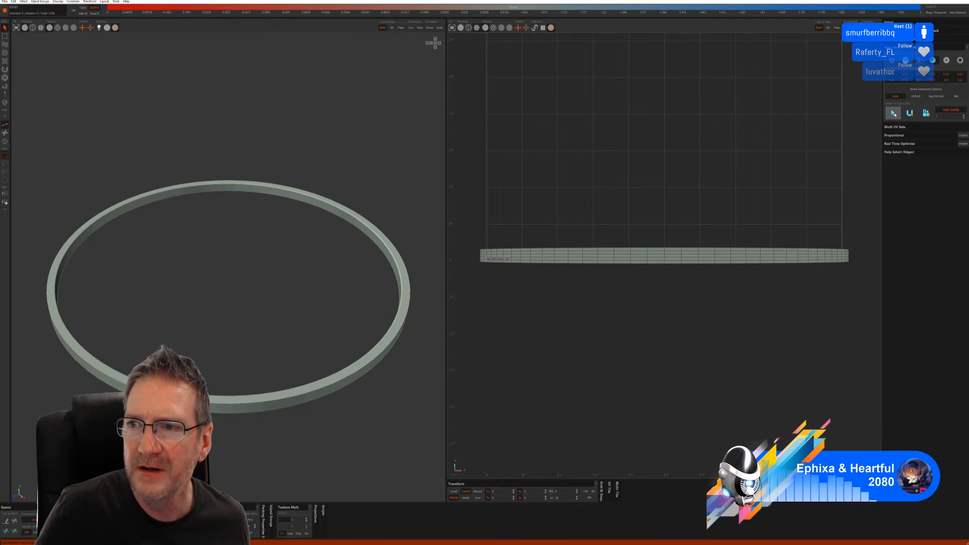
click(893, 113)
click(927, 115)
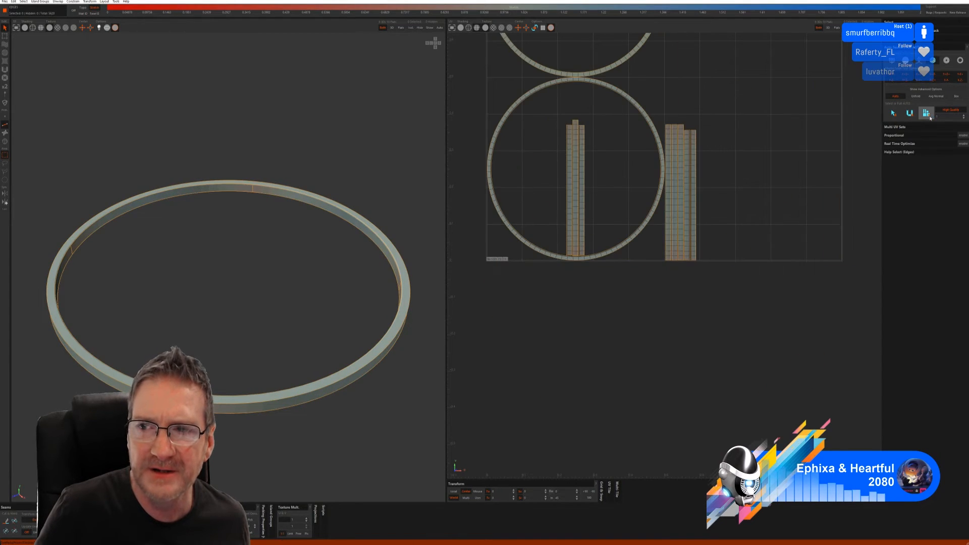
scroll(651, 195, down, 3)
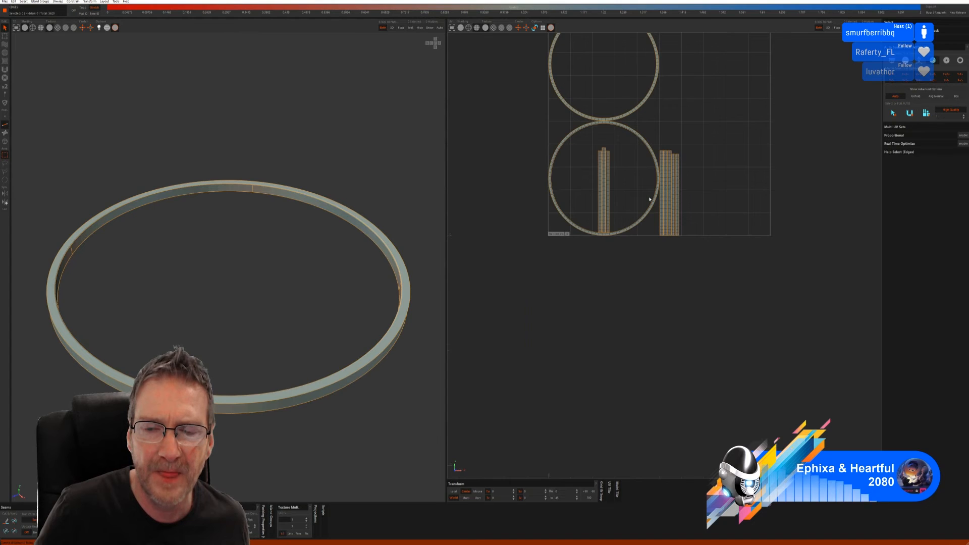
scroll(650, 200, down, 2)
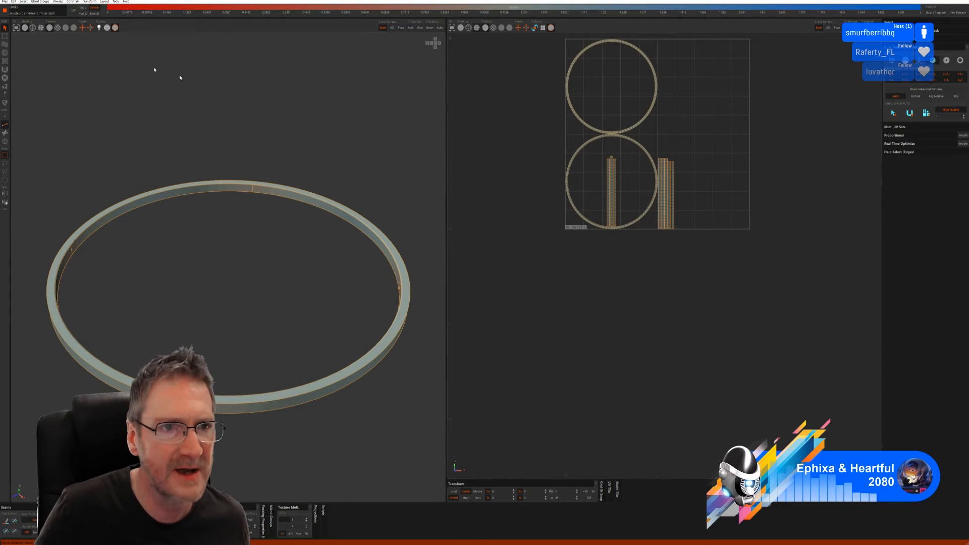
- Check the ring's unwrap with a checker texture, save the UVs back to 3ds Max and close the bridge dialog
click(59, 27)
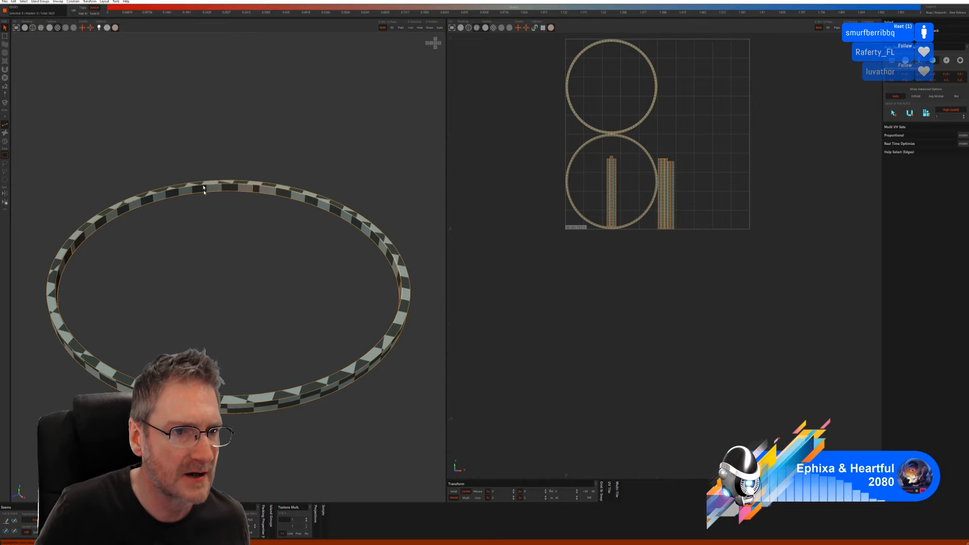
middle_drag(204, 190, 171, 189)
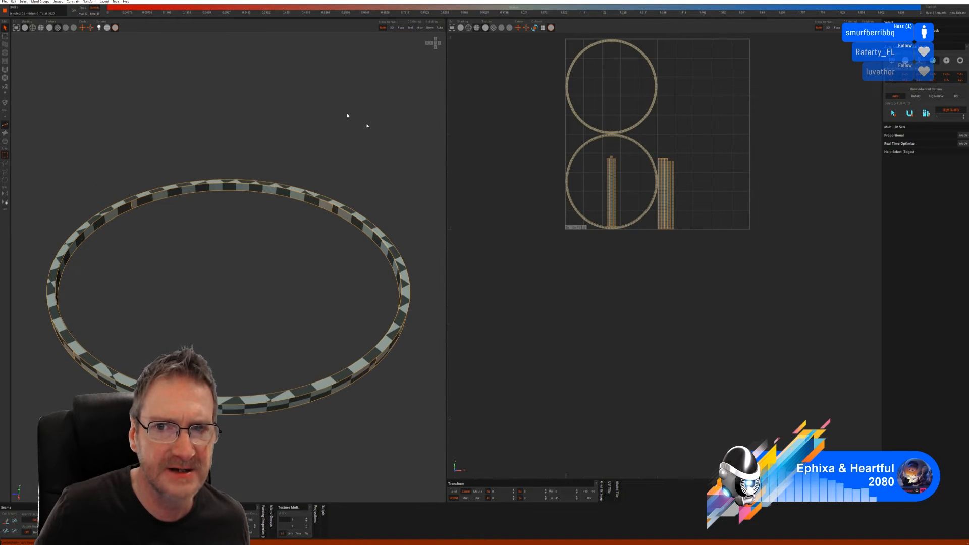
click(7, 2)
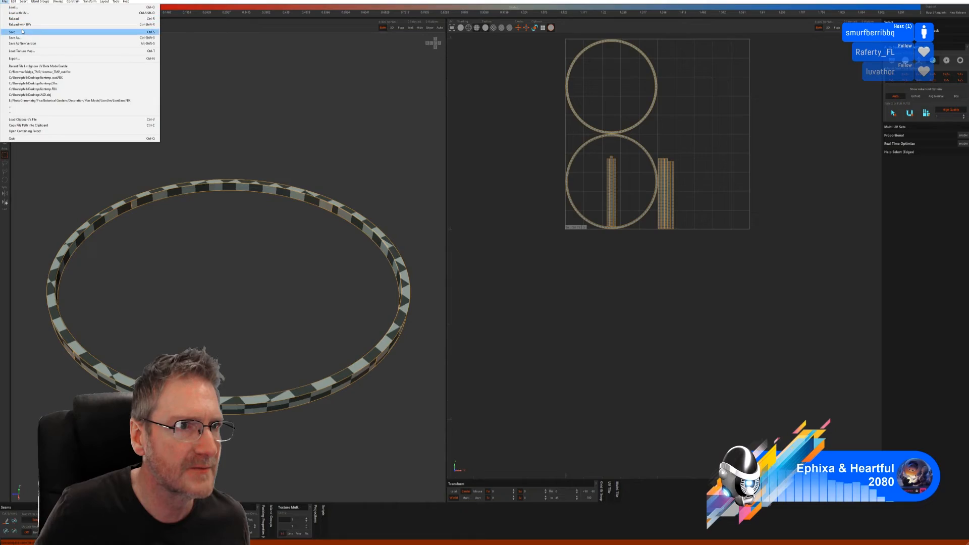
click(23, 32)
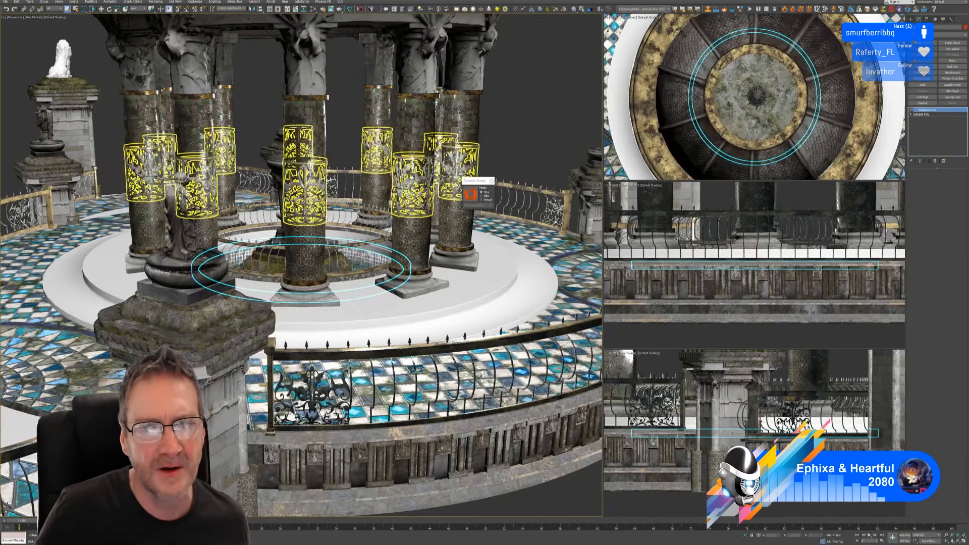
click(492, 181)
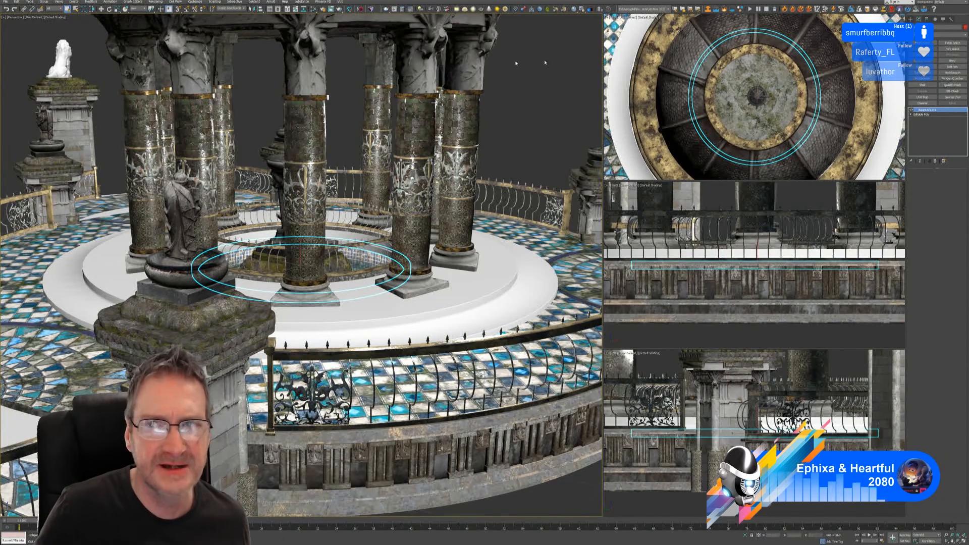
- Send the re-unwrapped ring to Substance Painter, replacing the existing export file and accepting the FBX export options
click(360, 8)
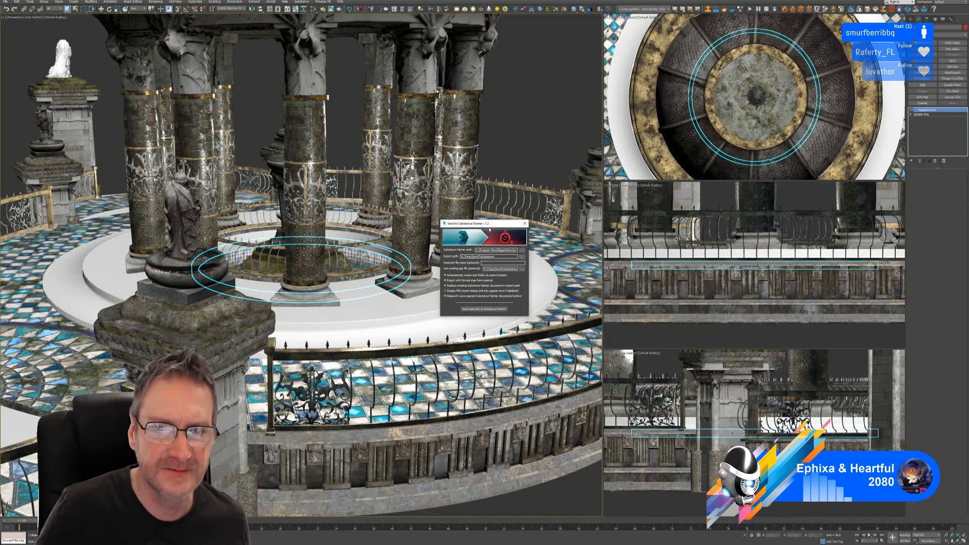
click(485, 309)
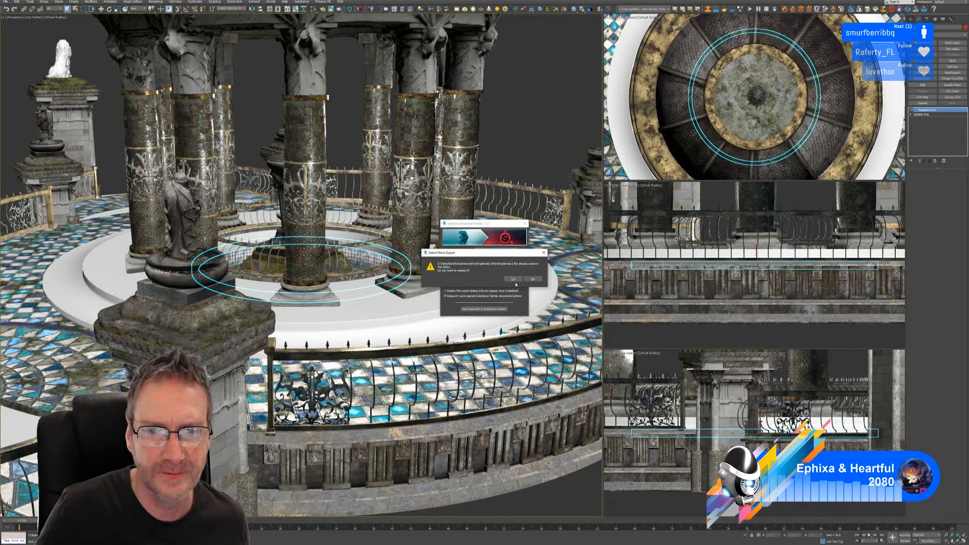
click(513, 280)
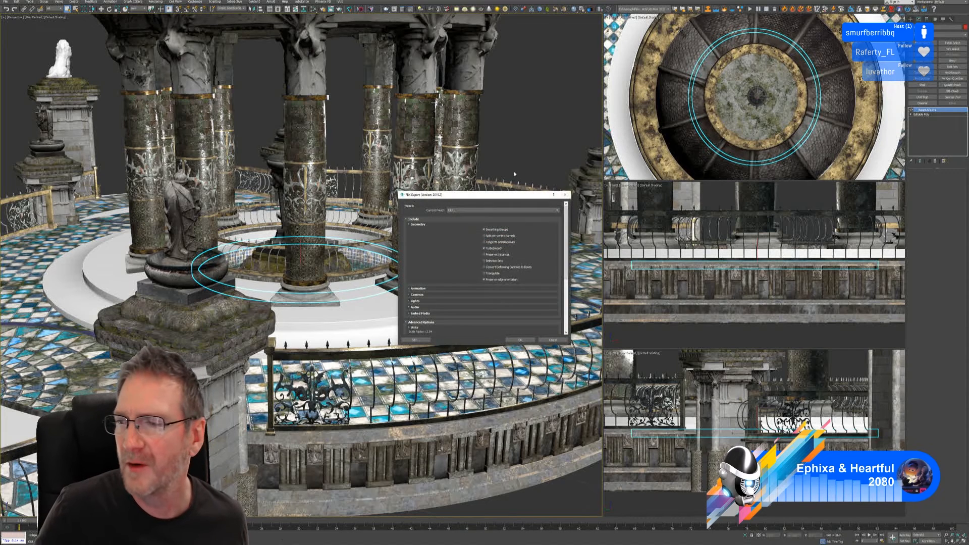
click(520, 340)
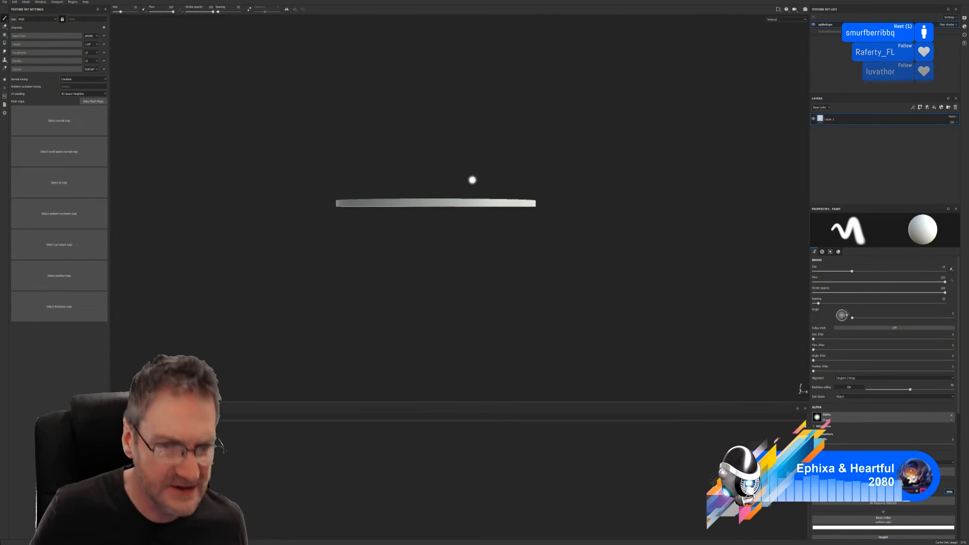
- Choose the bake output size, use the low poly mesh as high poly mesh and bake all of the ring's mesh maps
alt+drag(431, 194, 402, 229)
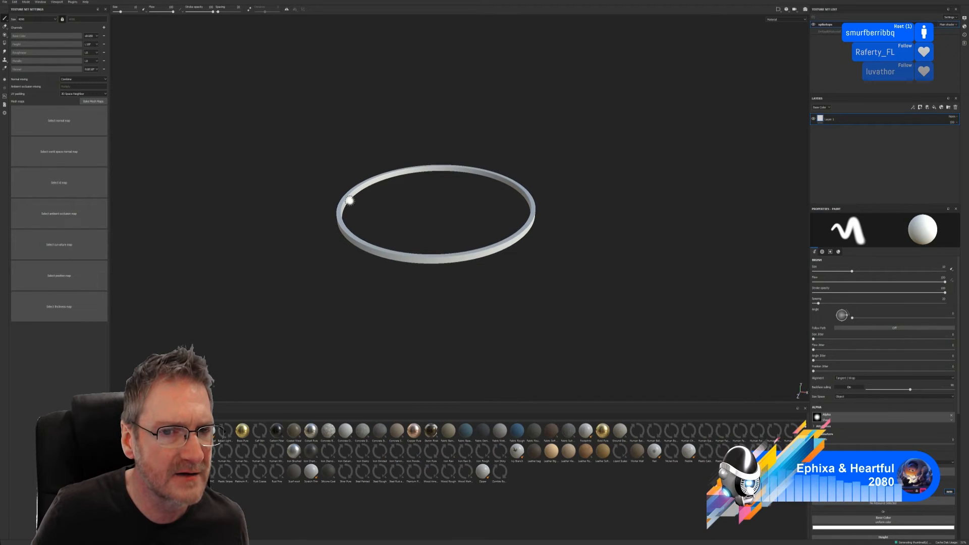
scroll(314, 198, up, 4)
click(93, 101)
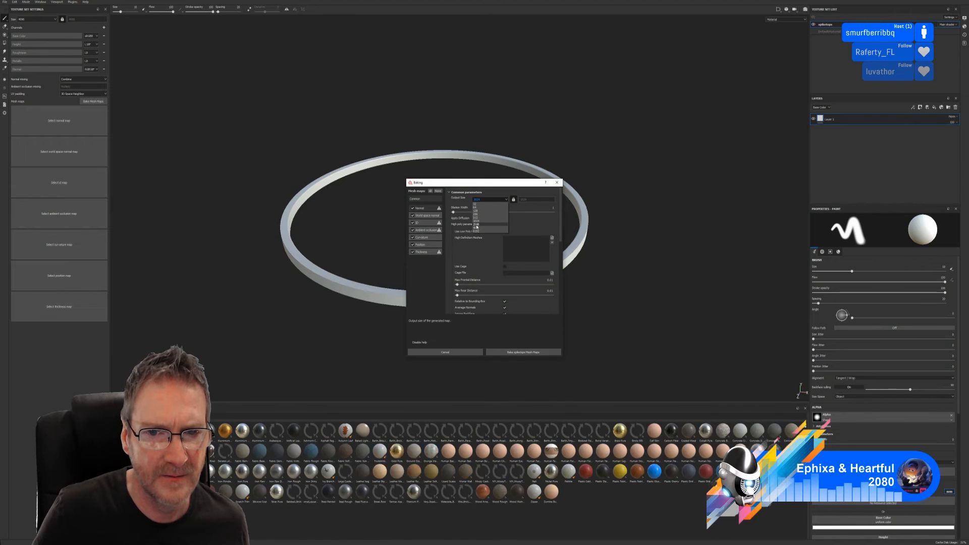
click(497, 223)
click(505, 231)
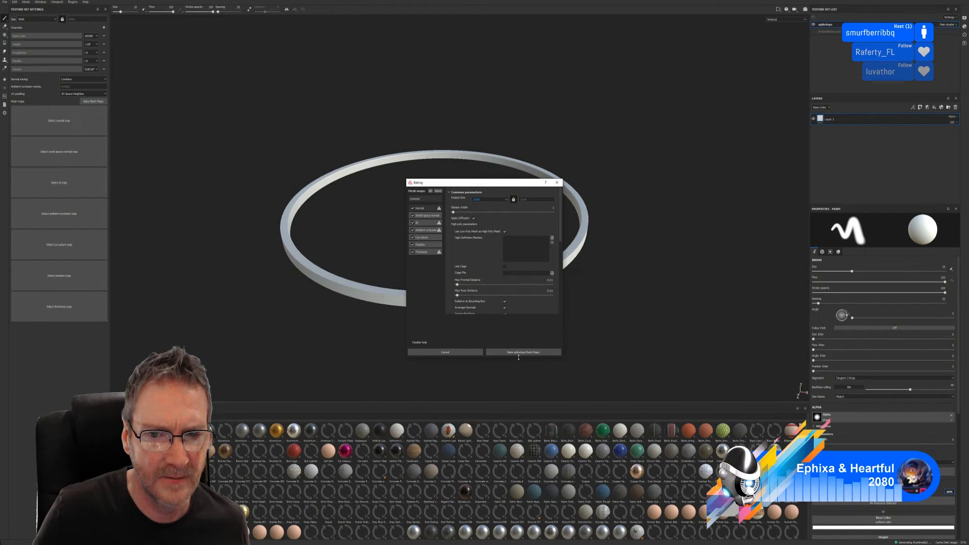
click(520, 352)
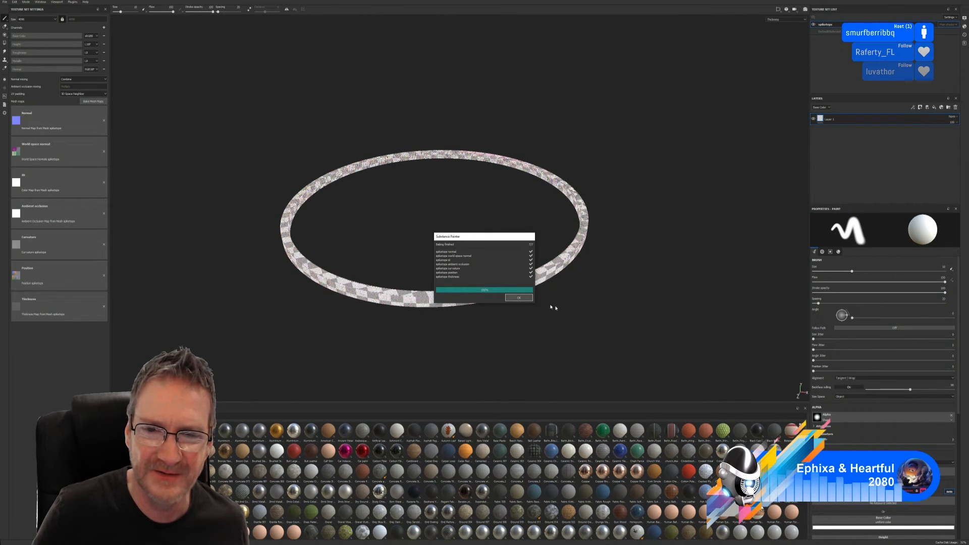
click(518, 298)
- Inspect the baked ring's inner surface up close for shading artifacts and seams
scroll(343, 181, up, 5)
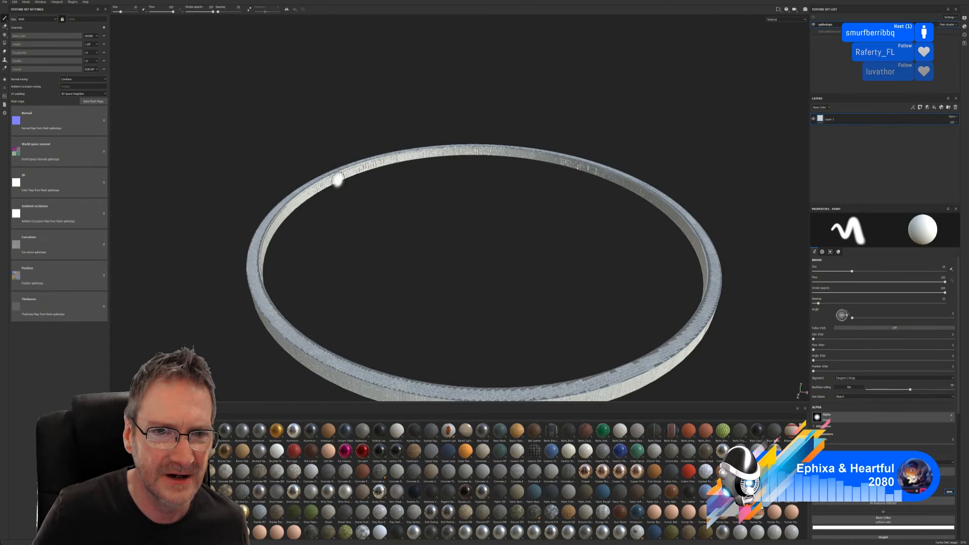
scroll(392, 161, up, 5)
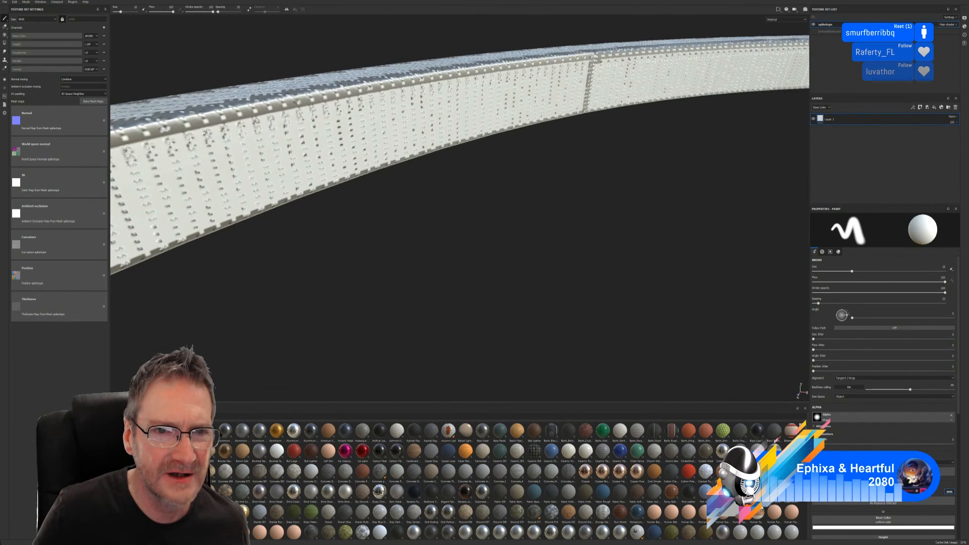
scroll(407, 213, down, 8)
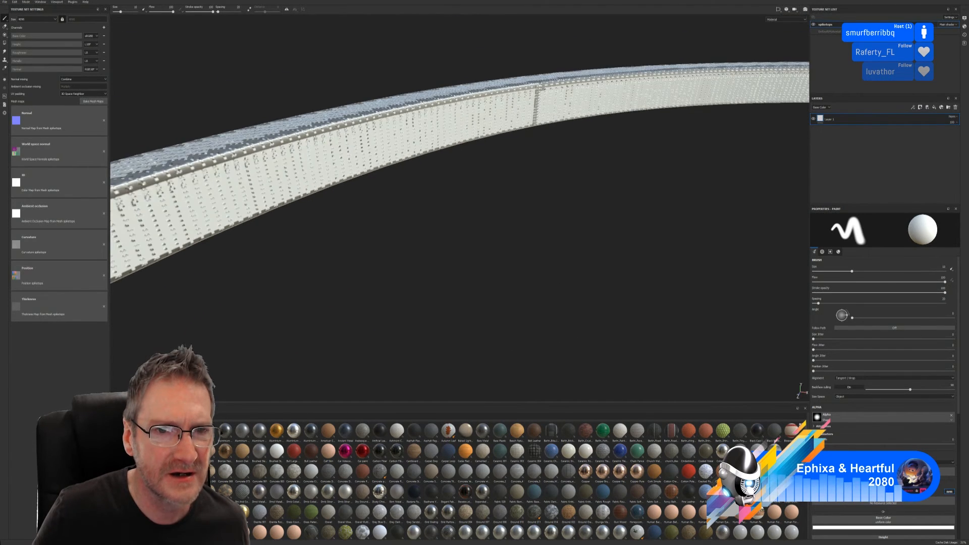
scroll(406, 213, down, 4)
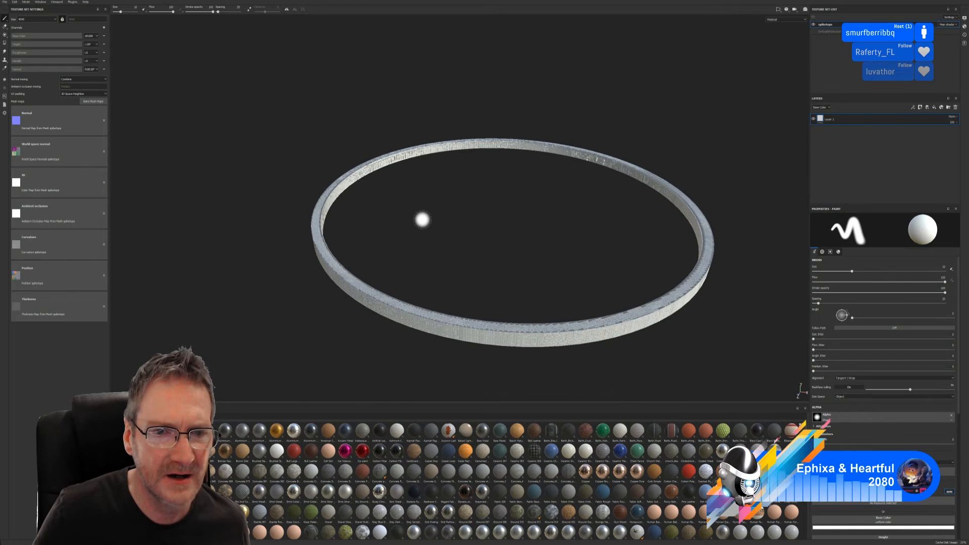
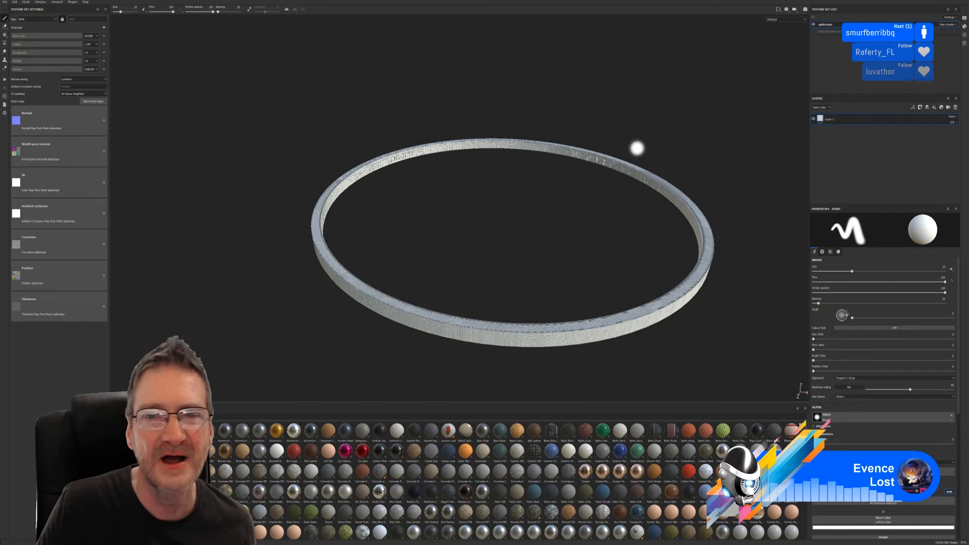
- Close Substance Painter, return to 3ds Max, dismiss the send dialog and isolate the selected ring
click(963, 0)
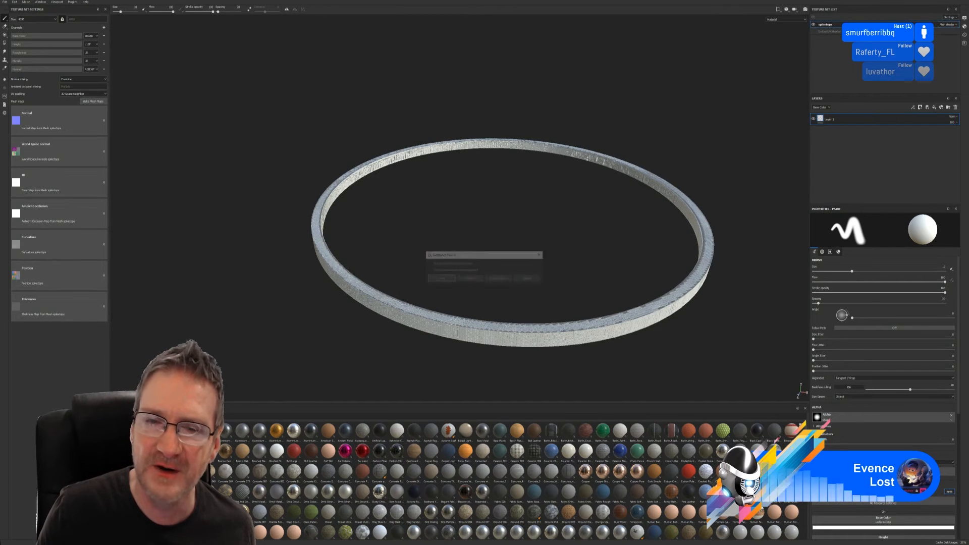
click(469, 279)
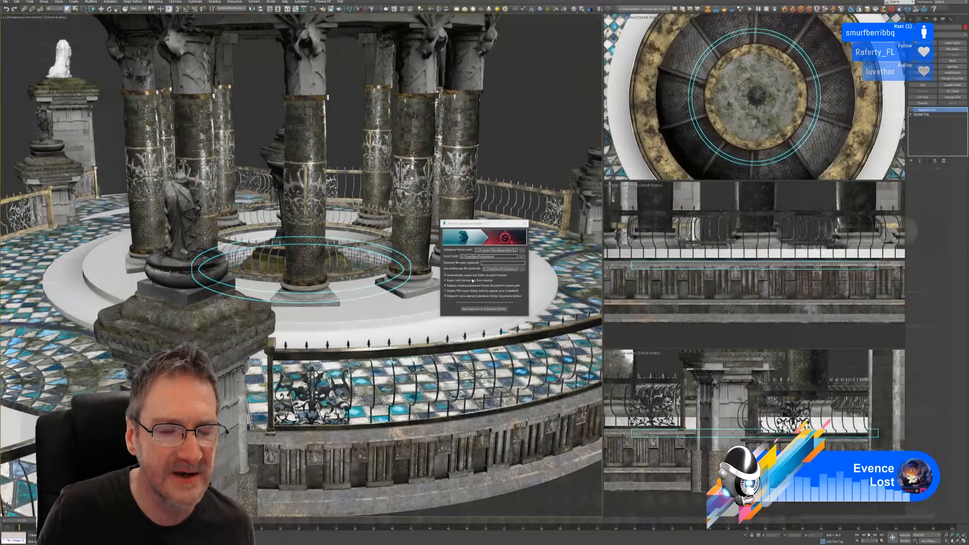
click(525, 224)
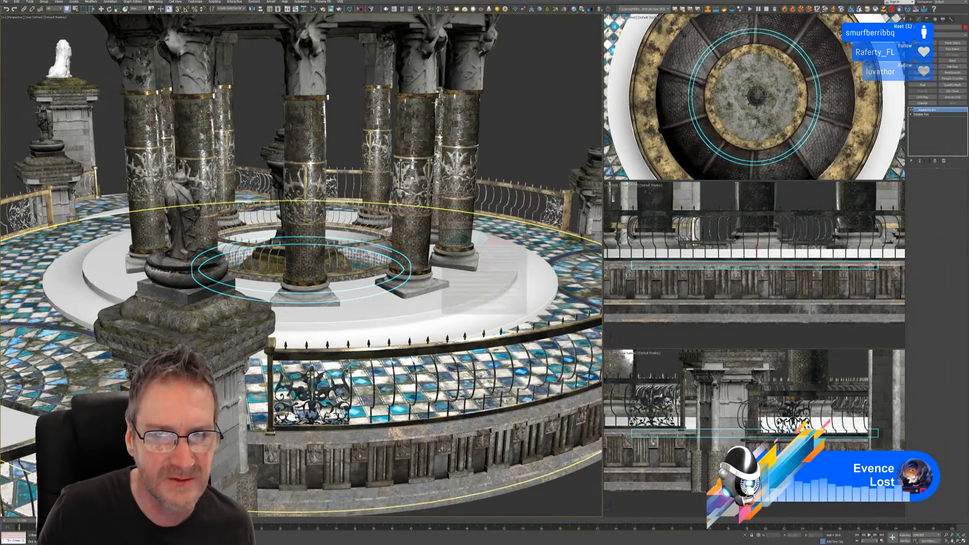
click(745, 535)
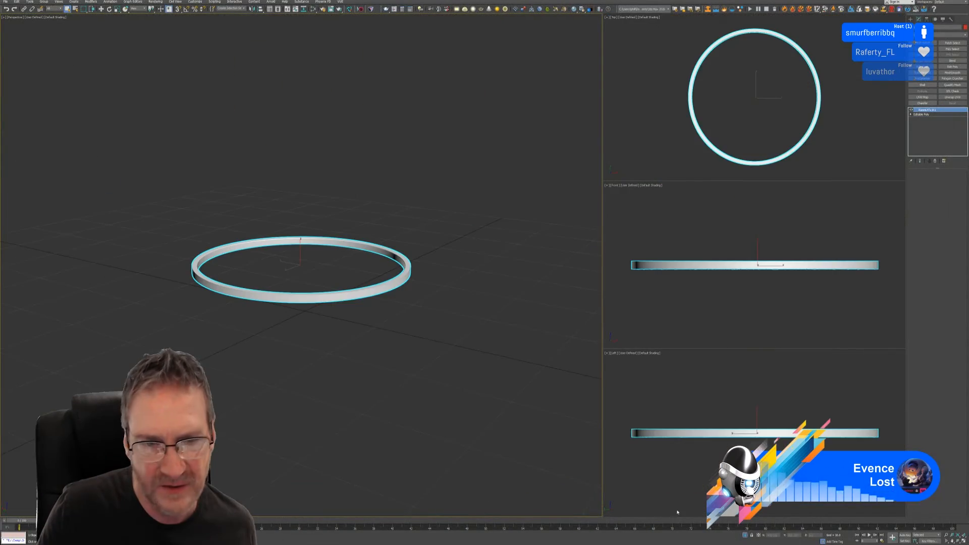
scroll(365, 289, up, 3)
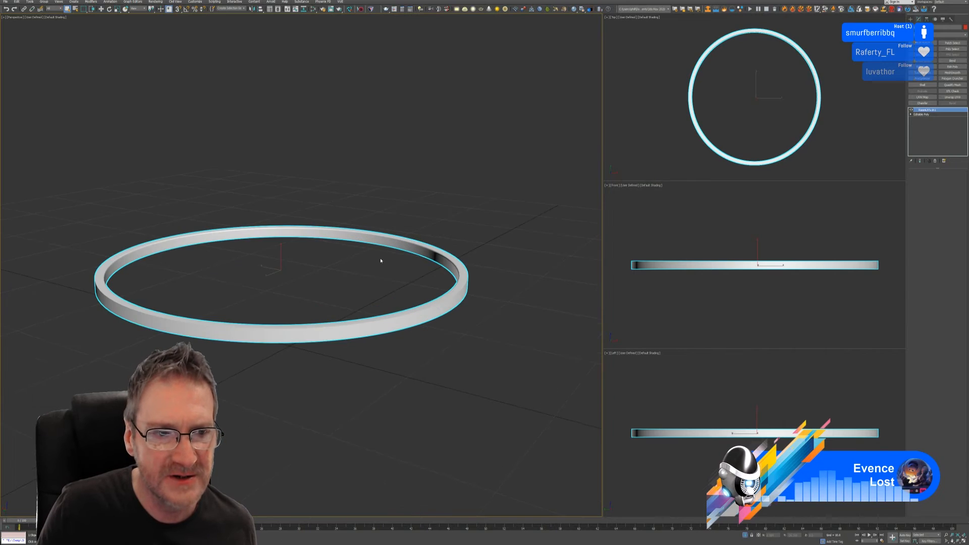
middle_drag(381, 261, 379, 289)
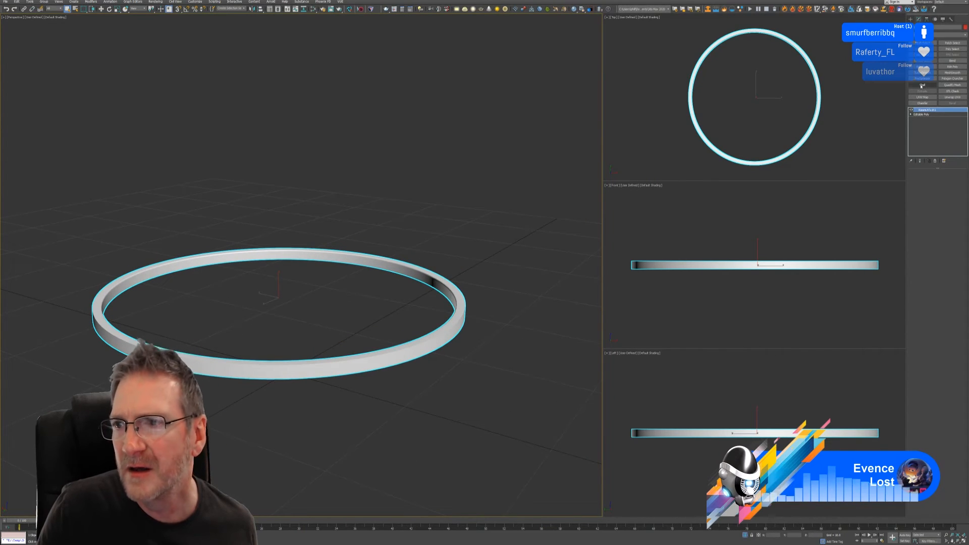
- Add a Quadify Mesh modifier to the ring and display edged faces in the perspective viewport
click(953, 85)
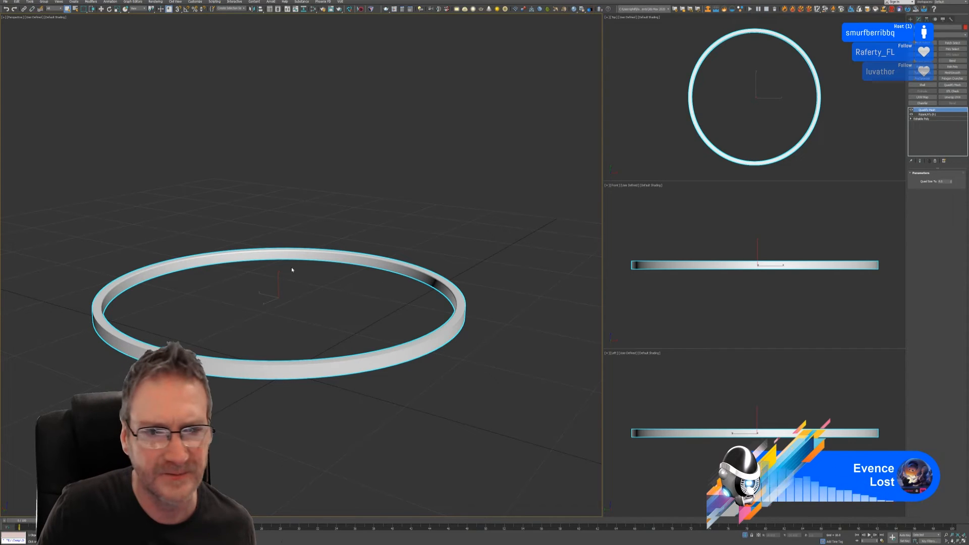
click(56, 17)
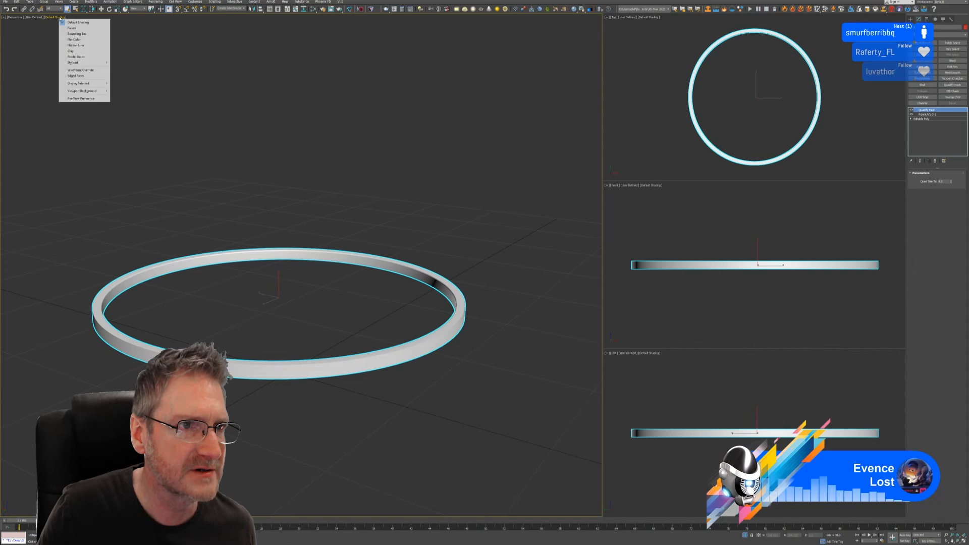
click(77, 76)
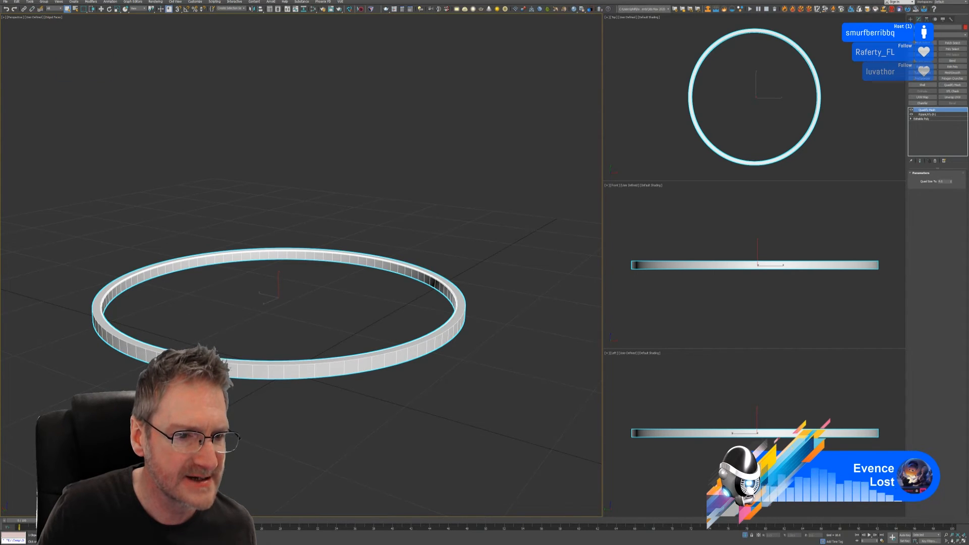
scroll(150, 285, up, 3)
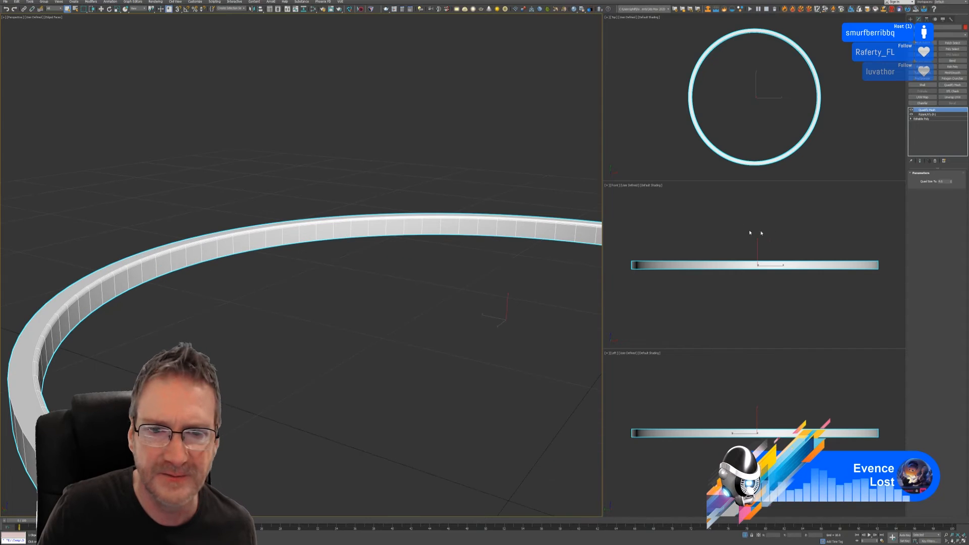
- Set the ring's Quadify Mesh quad size to 2%
double_click(943, 182)
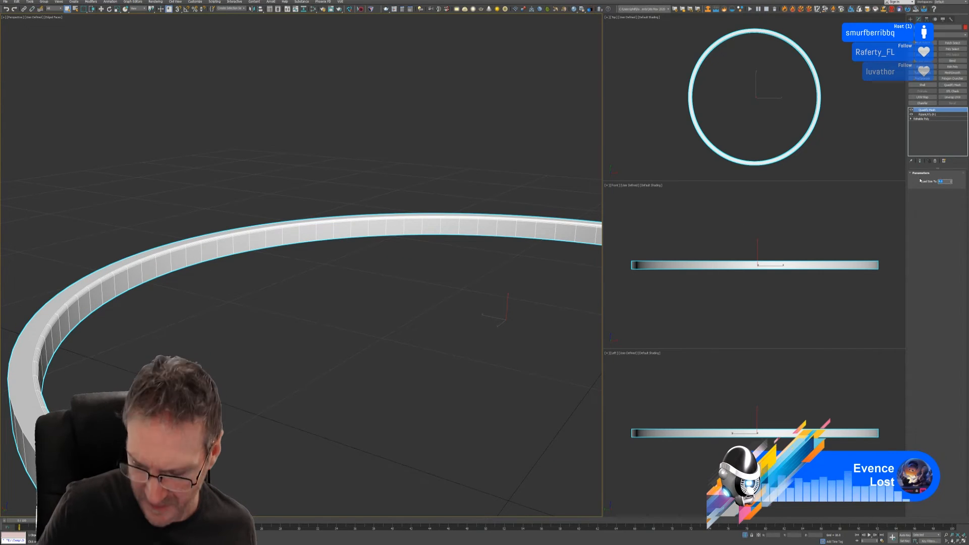
text(2)
key(Return)
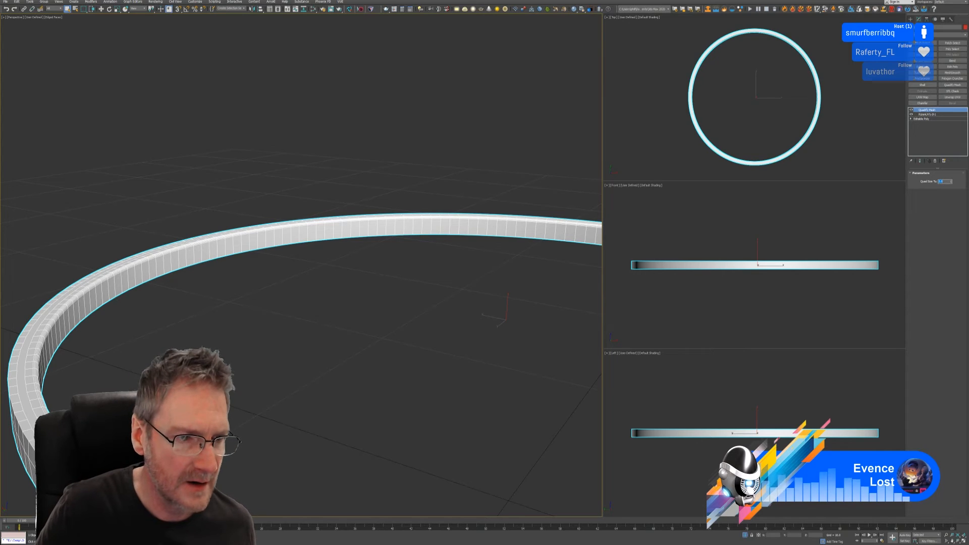
middle_drag(77, 341, 108, 294)
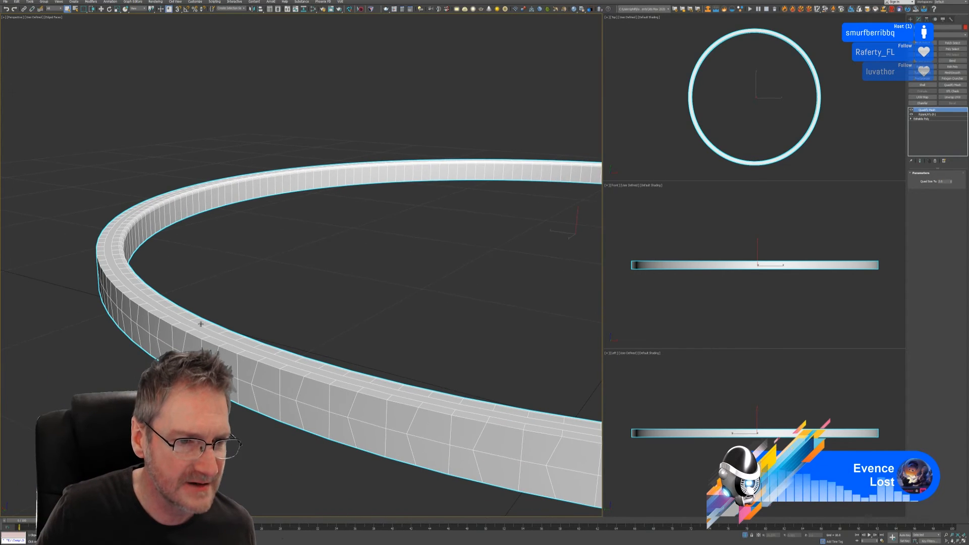
- Compare the ring's topology with Quadify Mesh off and on, leaving the modifier enabled
click(912, 110)
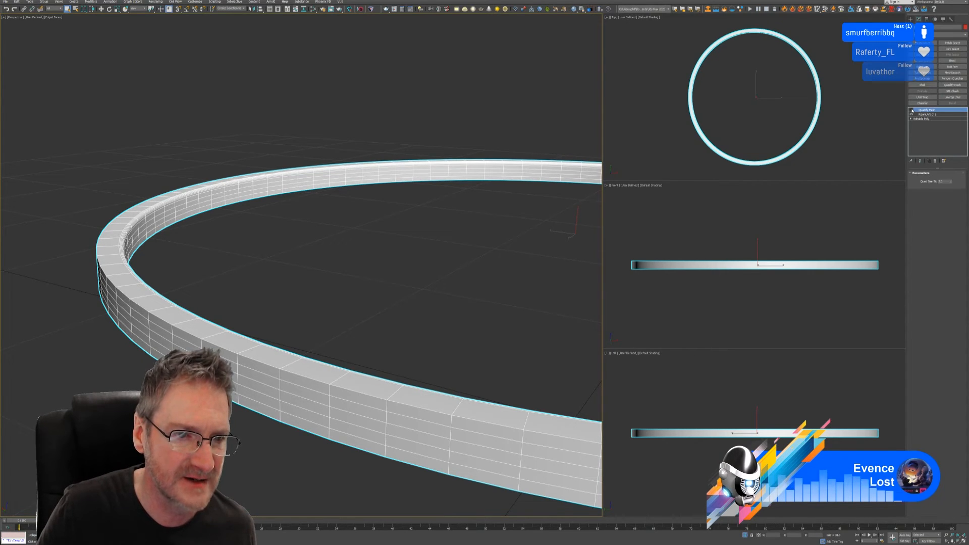
click(912, 110)
click(912, 111)
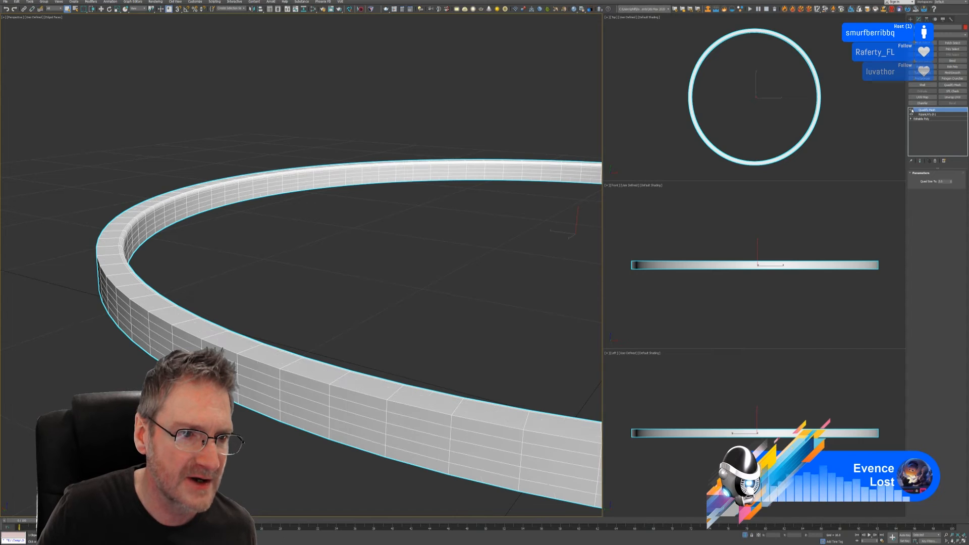
click(912, 110)
click(912, 111)
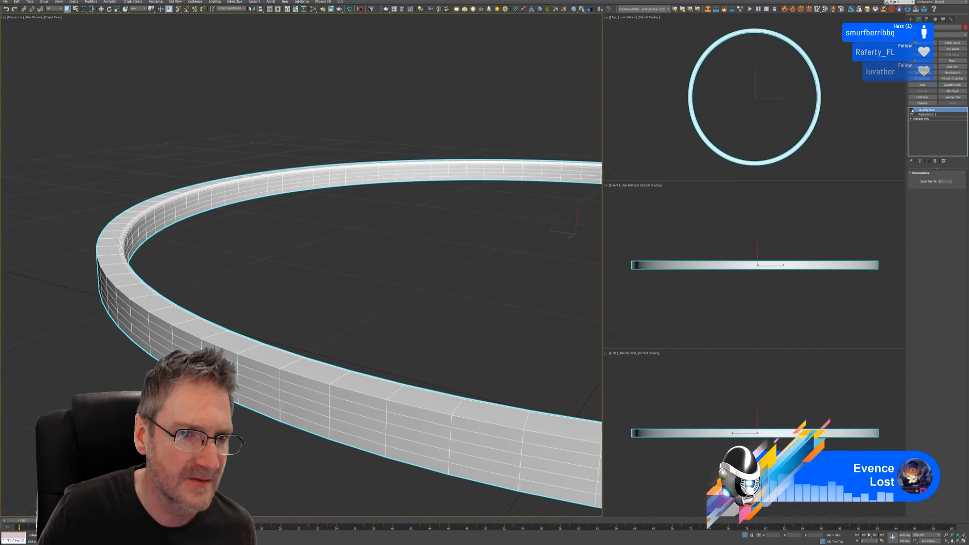
click(912, 110)
scroll(228, 191, down, 5)
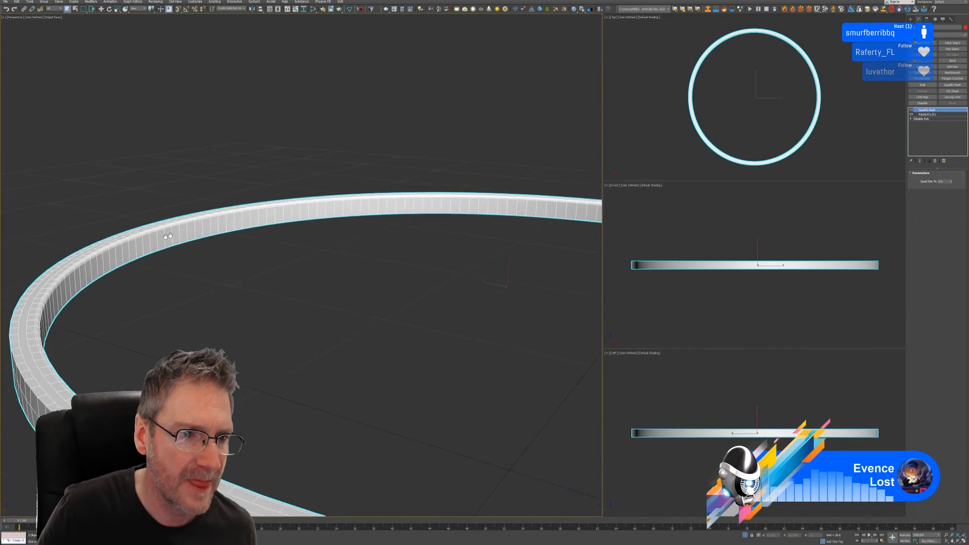
scroll(255, 263, down, 3)
middle_drag(268, 260, 224, 264)
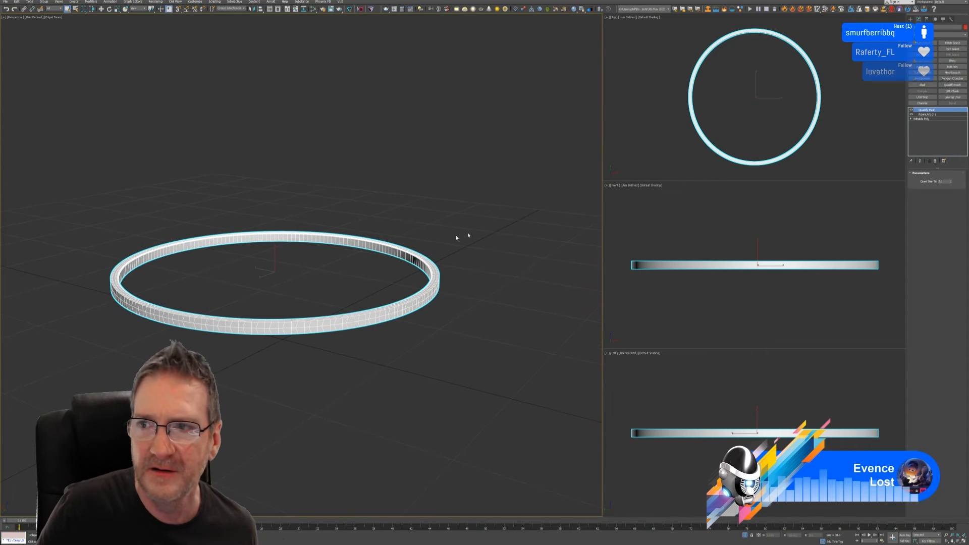
- Send the quadified ring to Substance Painter, overwriting the previous export file and accepting the FBX export options
click(360, 10)
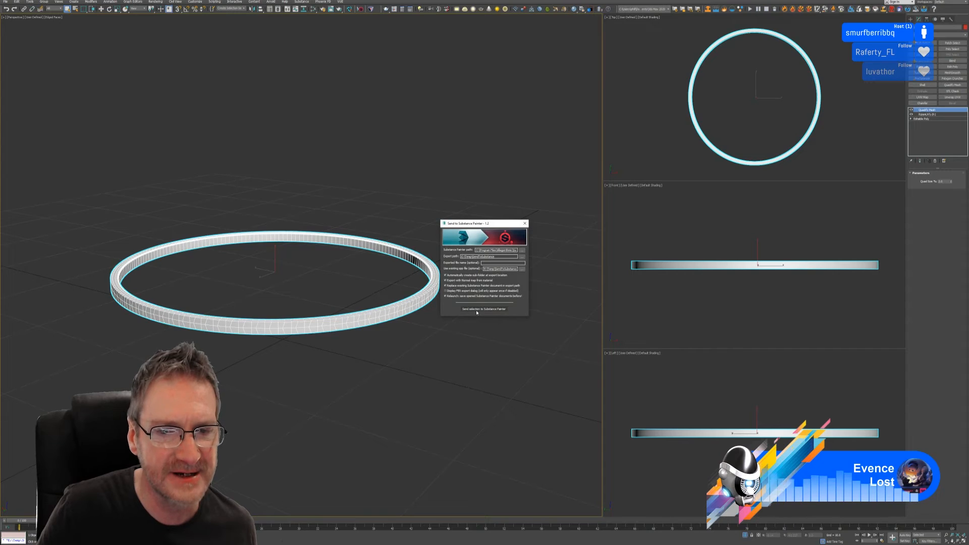
click(477, 310)
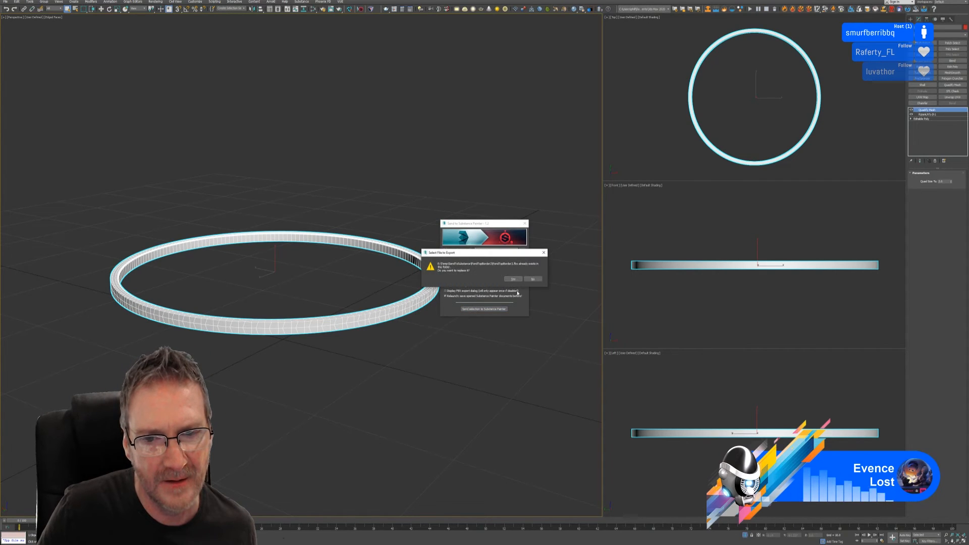
click(518, 277)
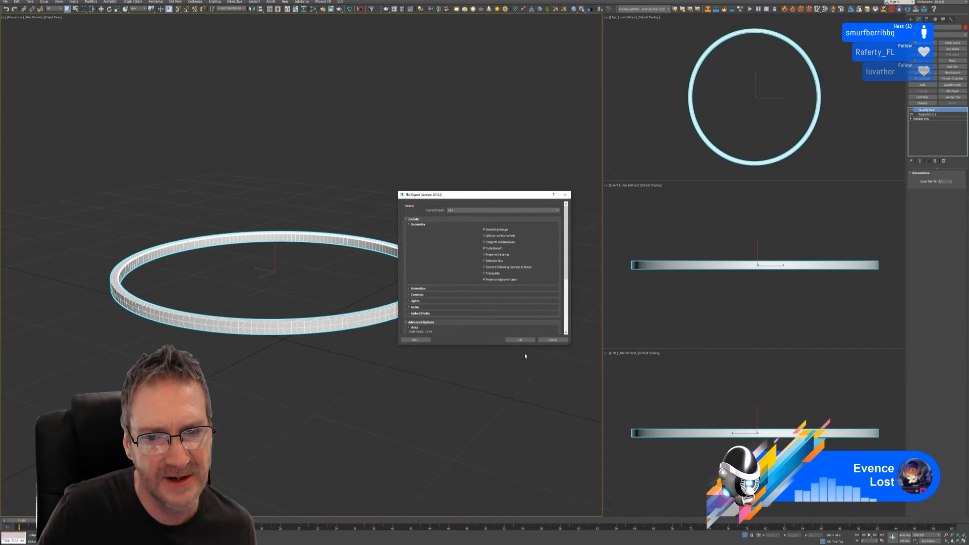
click(520, 340)
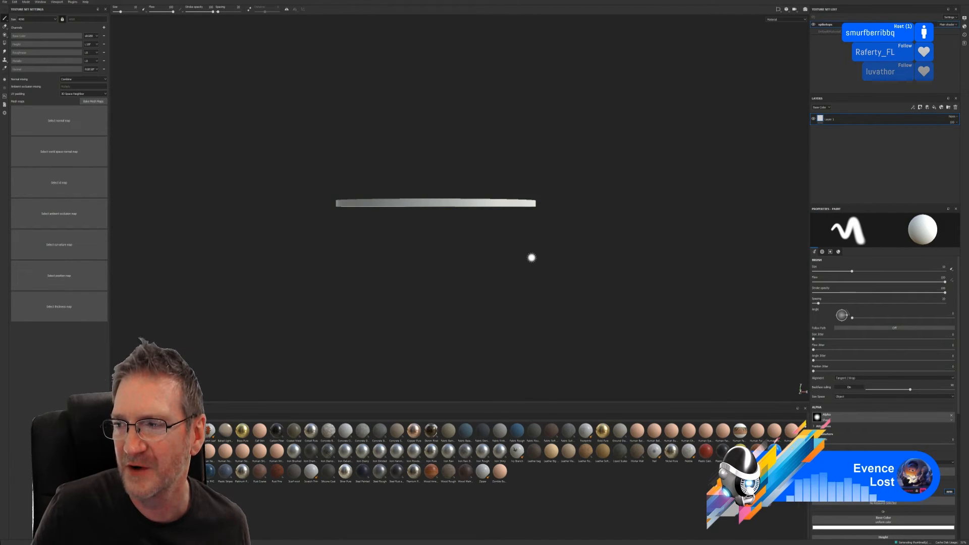
- Bake all mesh maps for the quadified ring, choosing the output size and using the low poly mesh as high poly mesh
alt+drag(415, 206, 367, 244)
scroll(348, 197, up, 4)
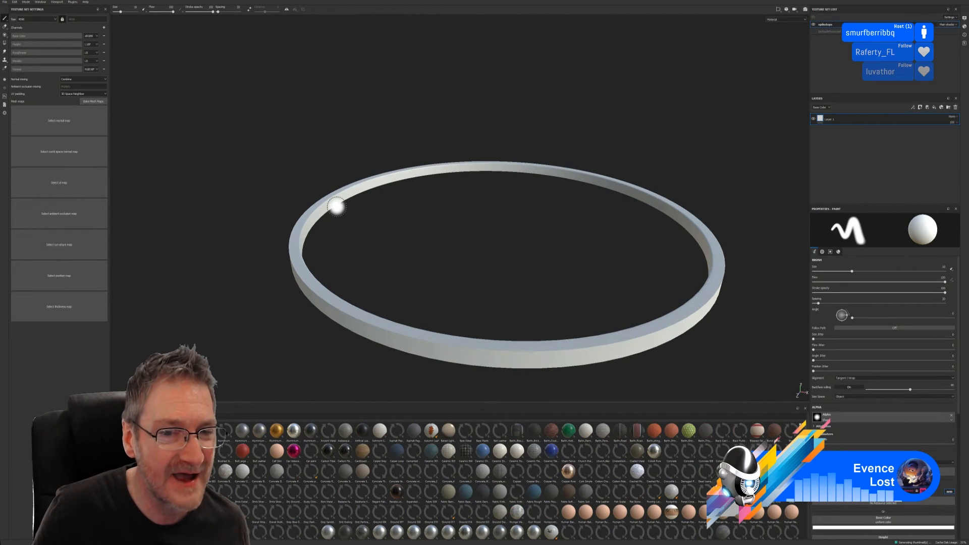
click(93, 100)
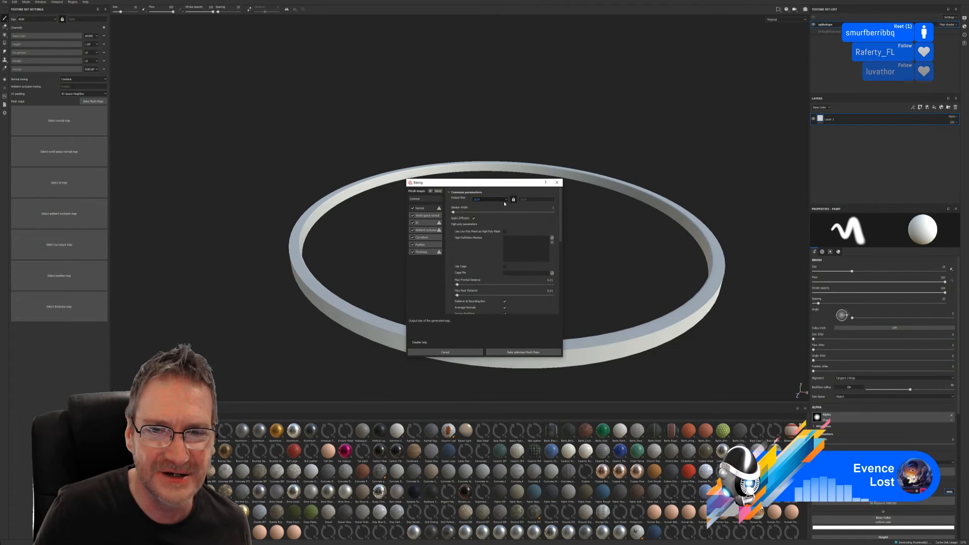
click(488, 200)
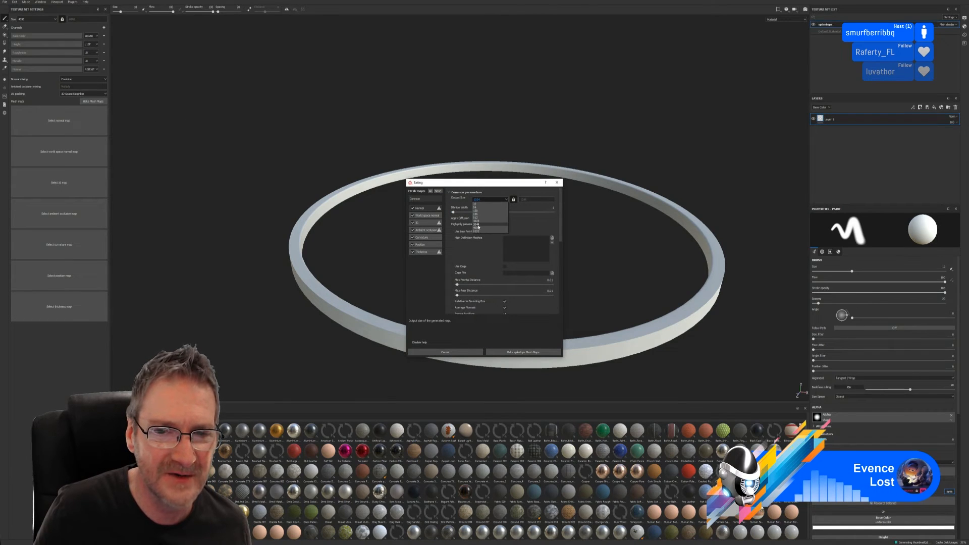
click(477, 224)
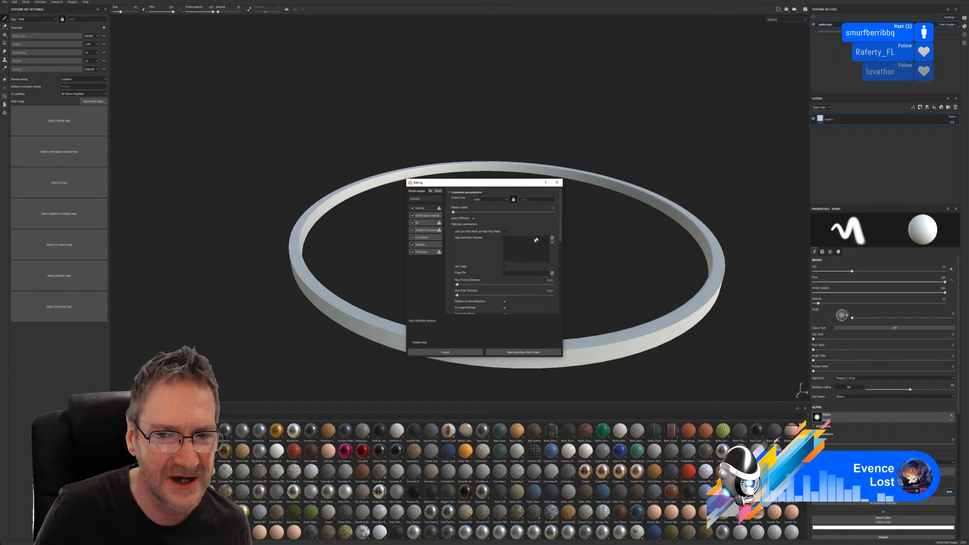
click(505, 231)
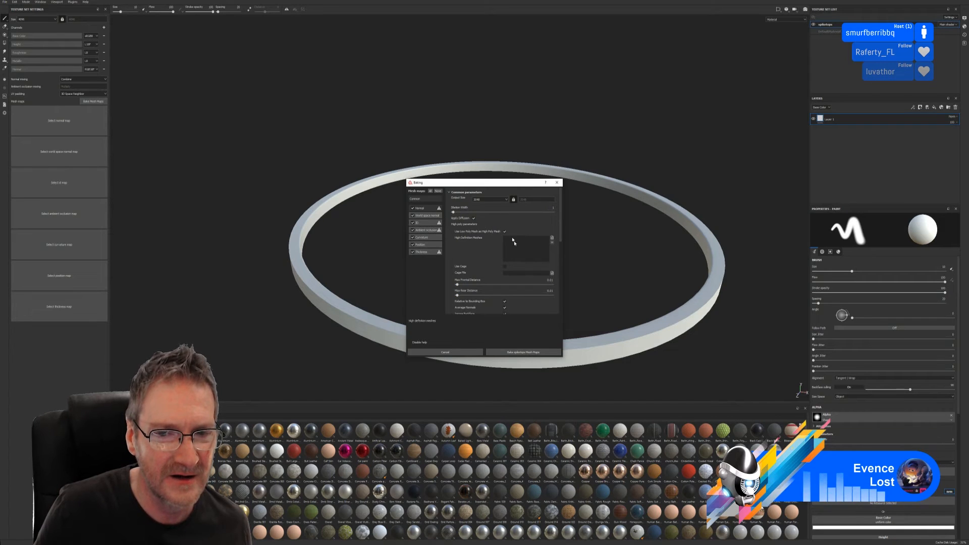
click(513, 353)
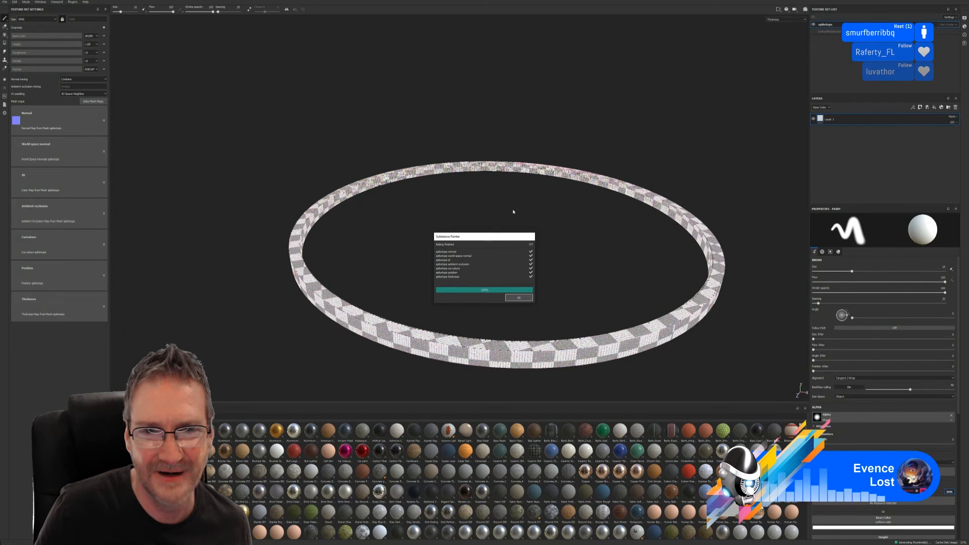
click(518, 298)
- Examine the quadified ring's new bake up close along its inner face and top edge
scroll(374, 167, up, 3)
scroll(374, 175, up, 8)
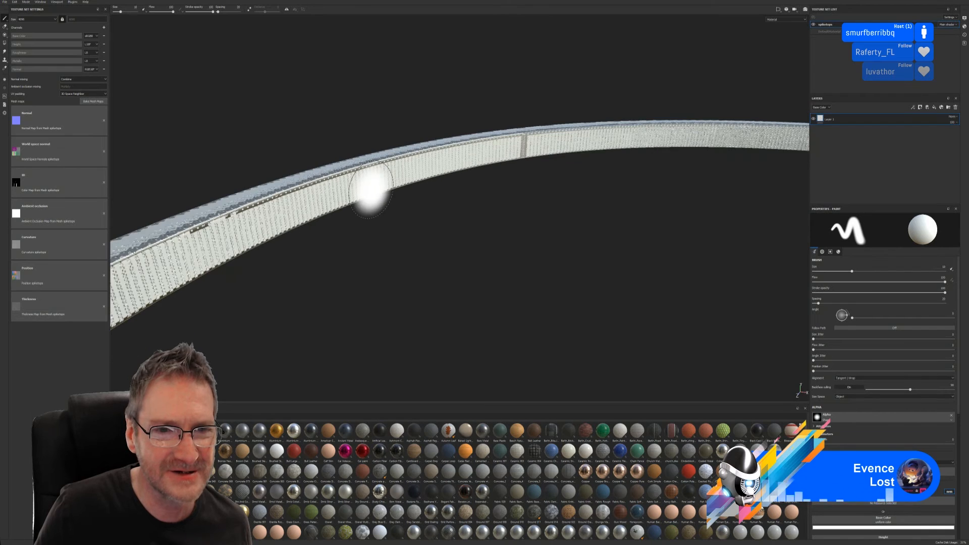
scroll(374, 175, up, 2)
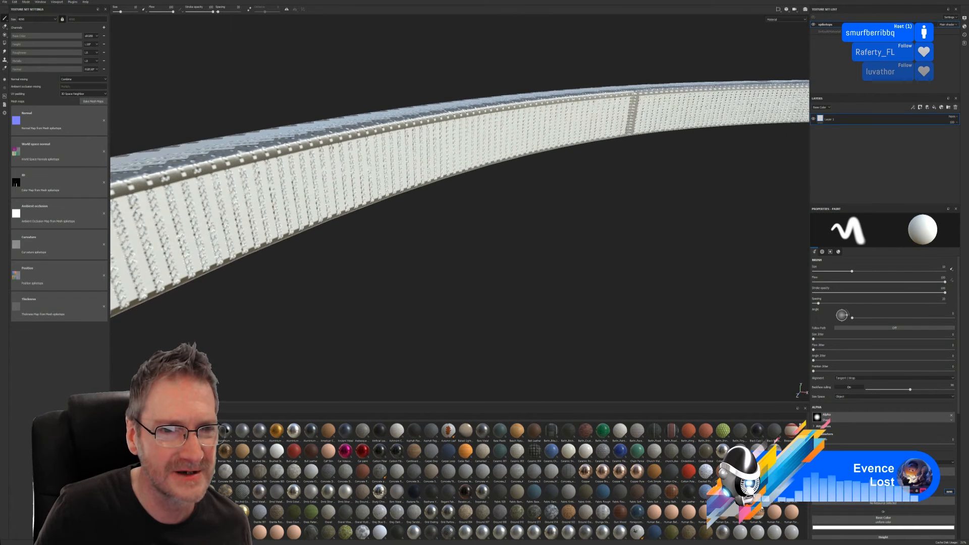
- Review the whole baked ring, then close the Substance Painter project and discard its changes
scroll(360, 196, up, 2)
scroll(359, 197, down, 10)
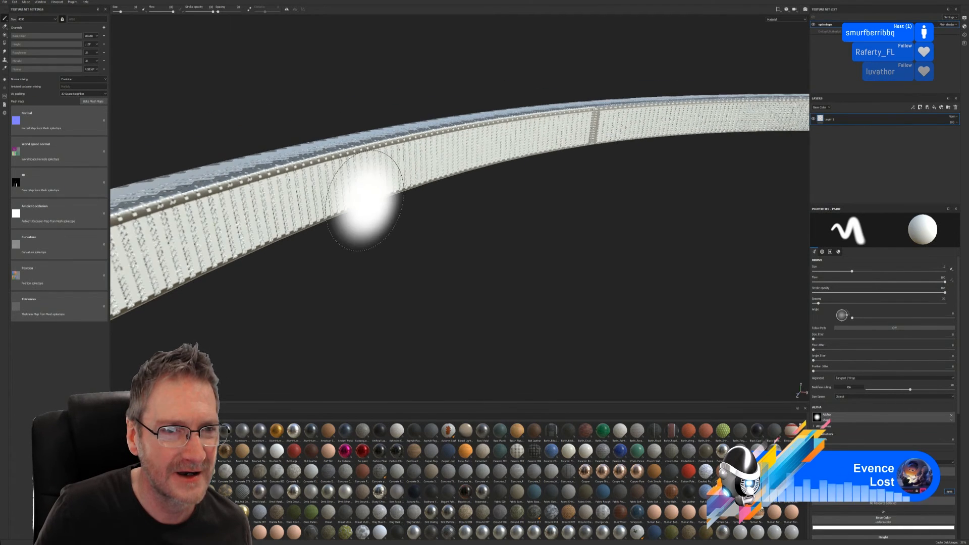
scroll(430, 237, down, 3)
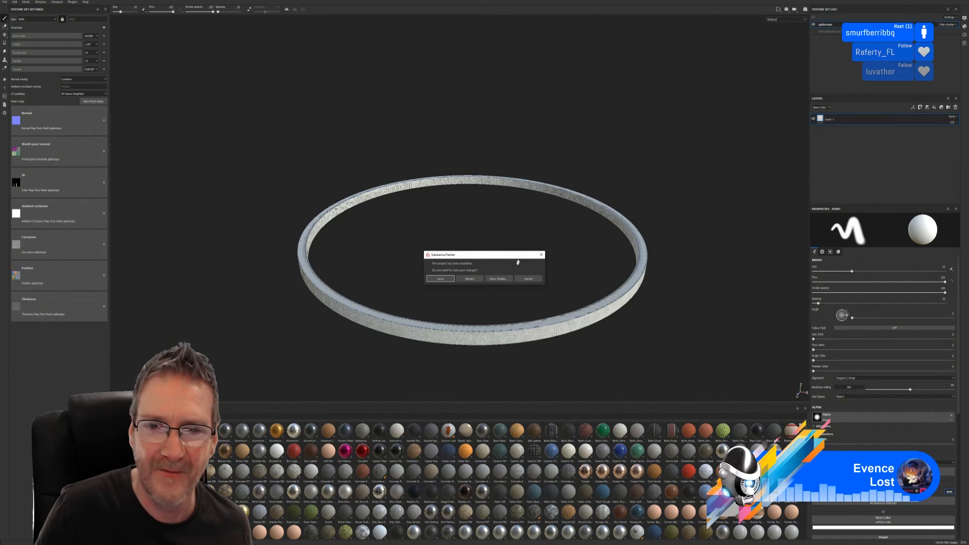
click(478, 279)
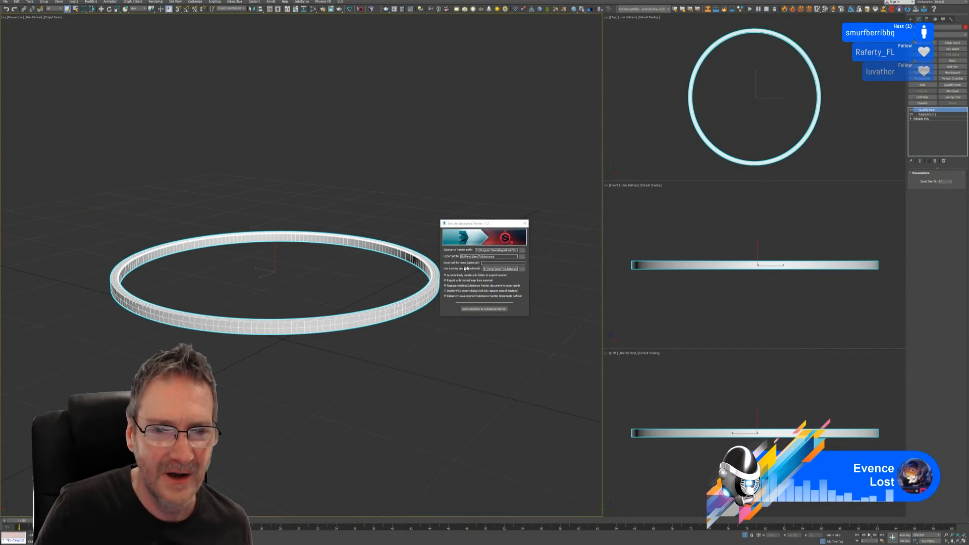
- Close the Substance Painter export window in 3ds Max, enlarge the top view of the ring and bring up the primitive creation tools
click(525, 223)
middle_drag(749, 108, 735, 105)
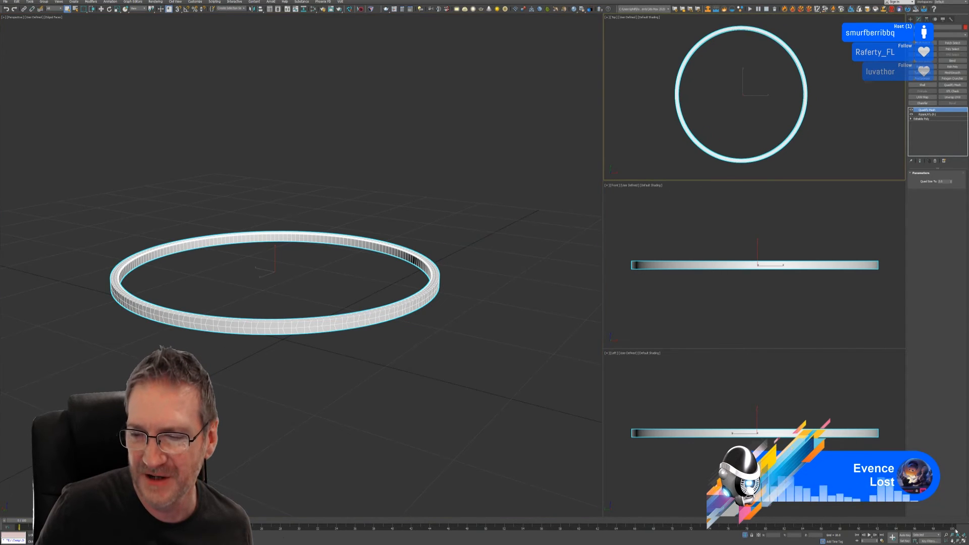
key(alt+w)
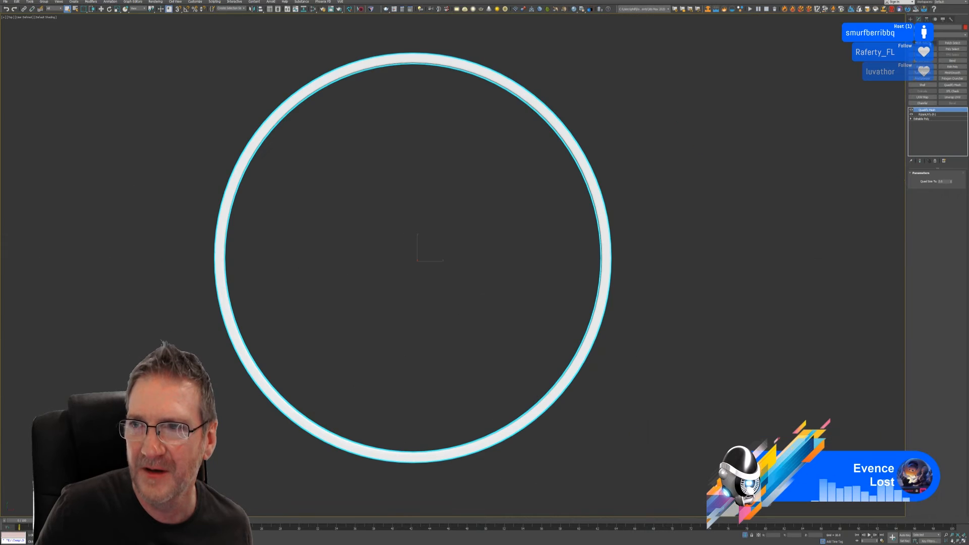
click(910, 20)
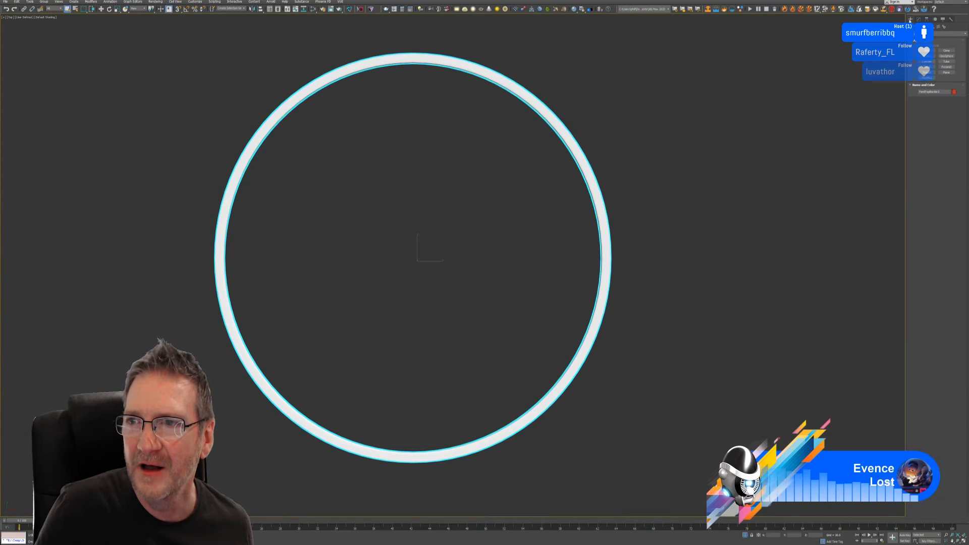
click(928, 61)
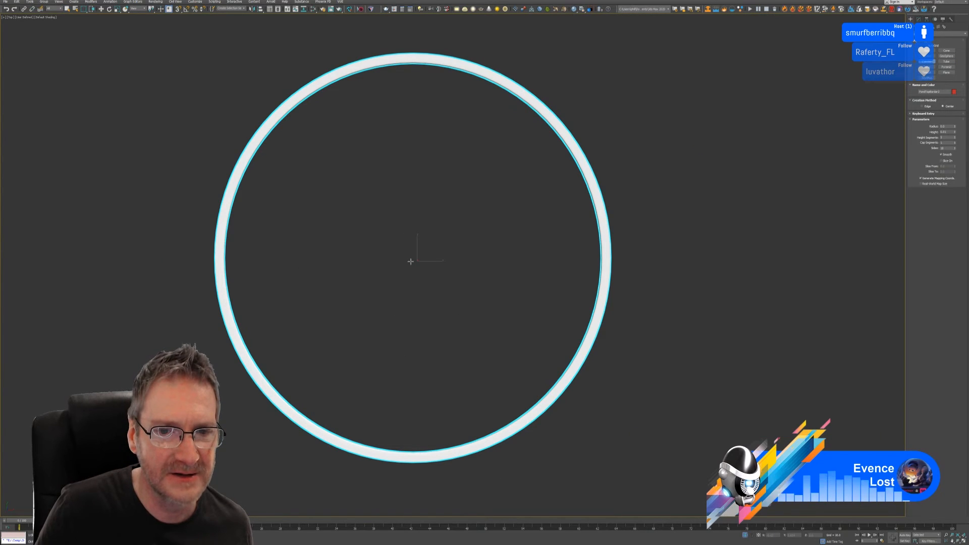
click(442, 392)
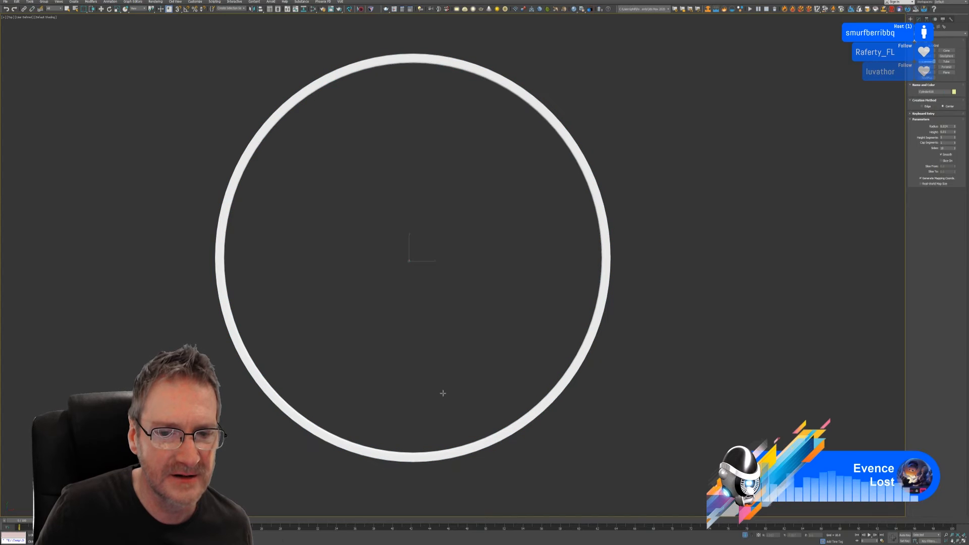
drag(442, 393, 446, 423)
right_click(446, 423)
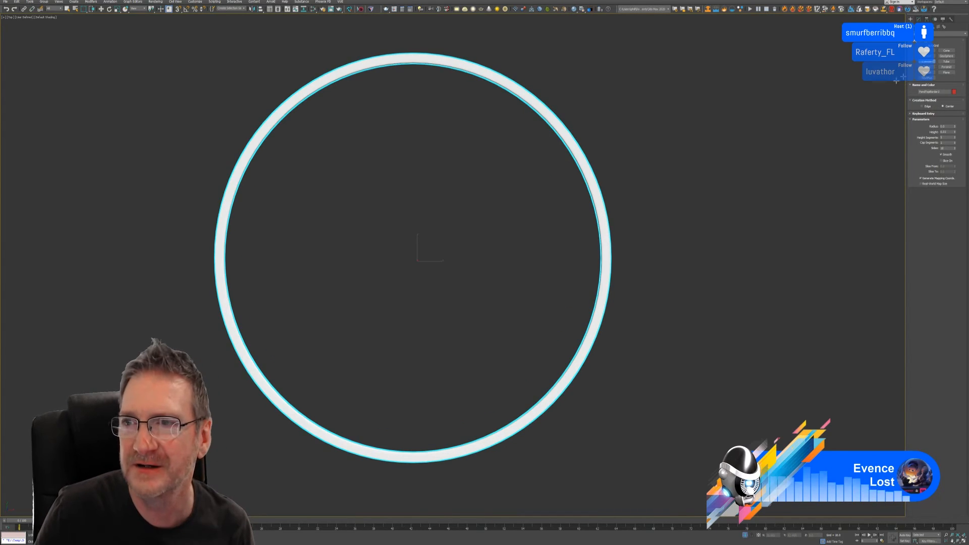
- Draw a Tube primitive over the ring from its centre in the top view and set its sides to 48
click(945, 62)
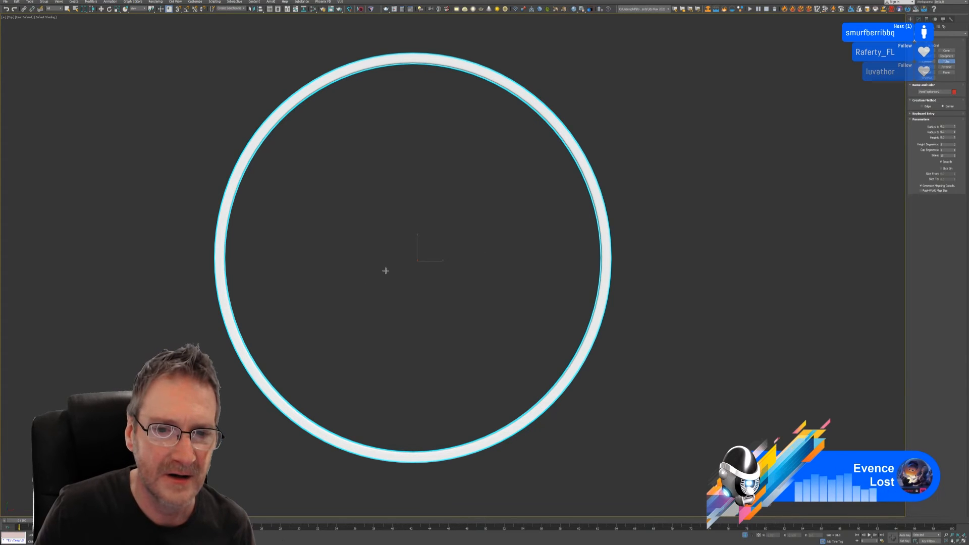
drag(408, 261, 412, 461)
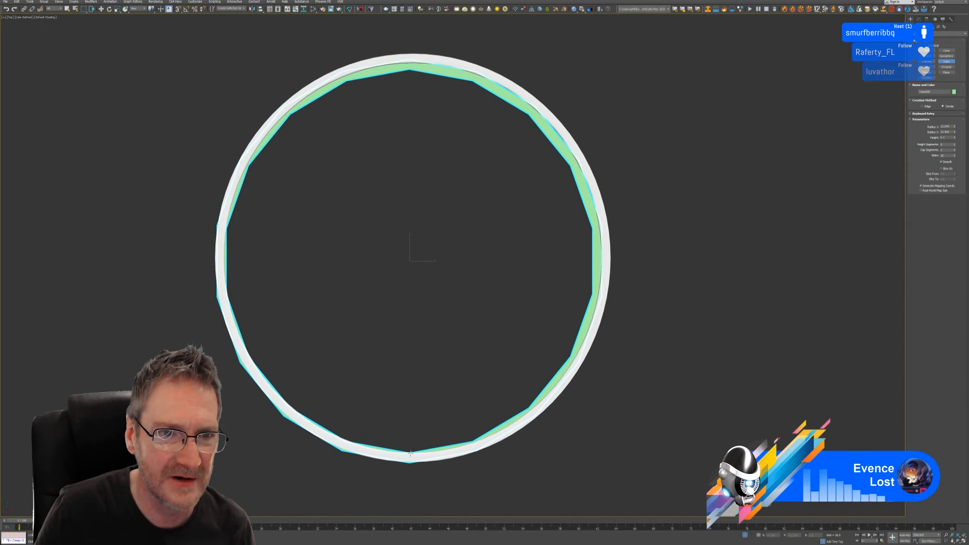
click(411, 453)
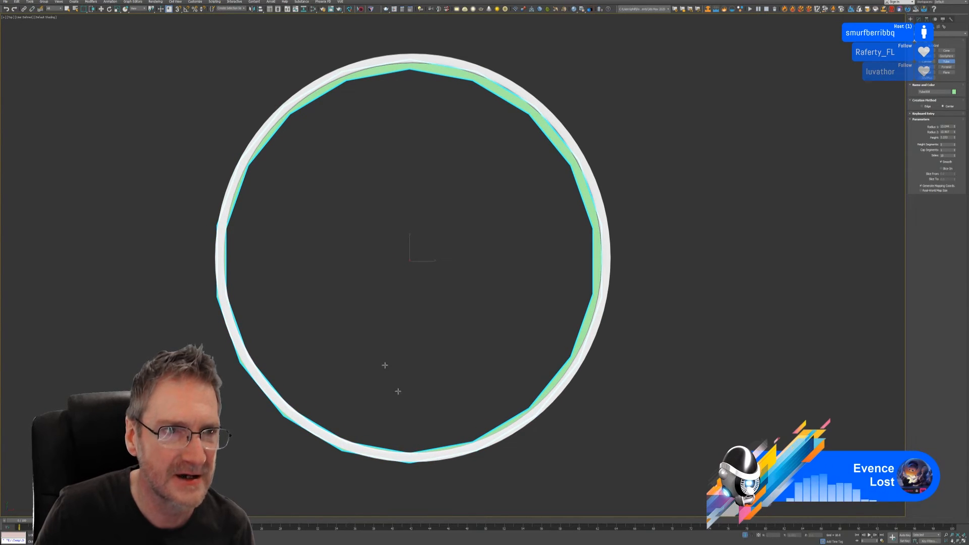
click(101, 8)
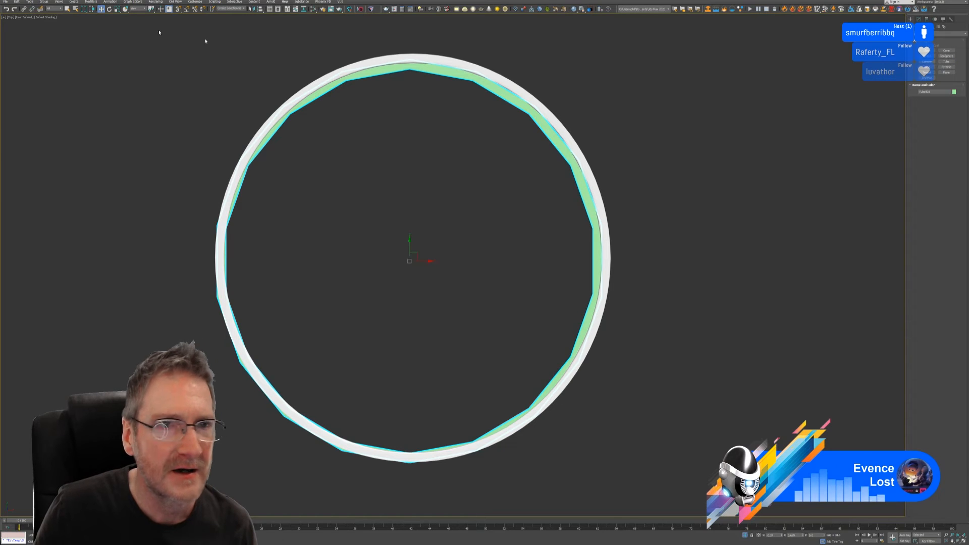
click(918, 19)
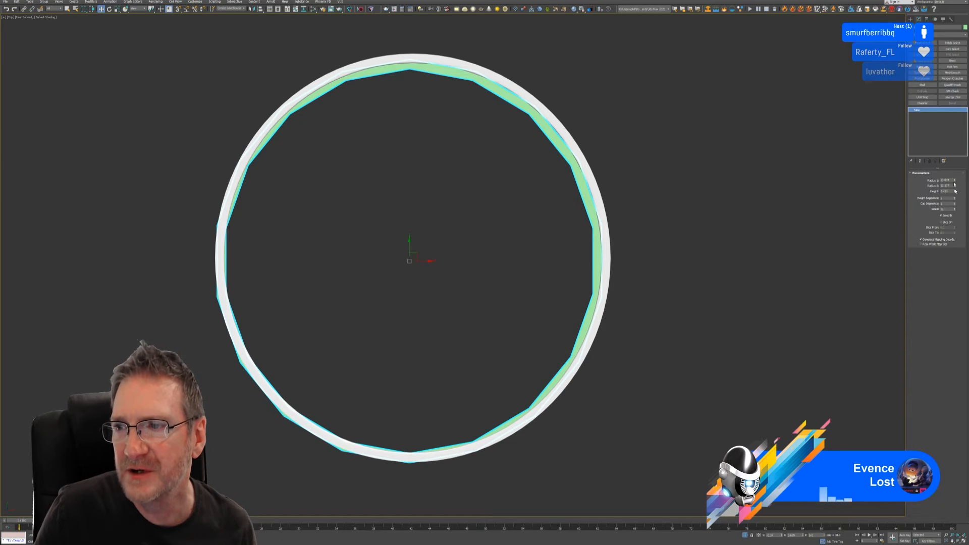
double_click(947, 209)
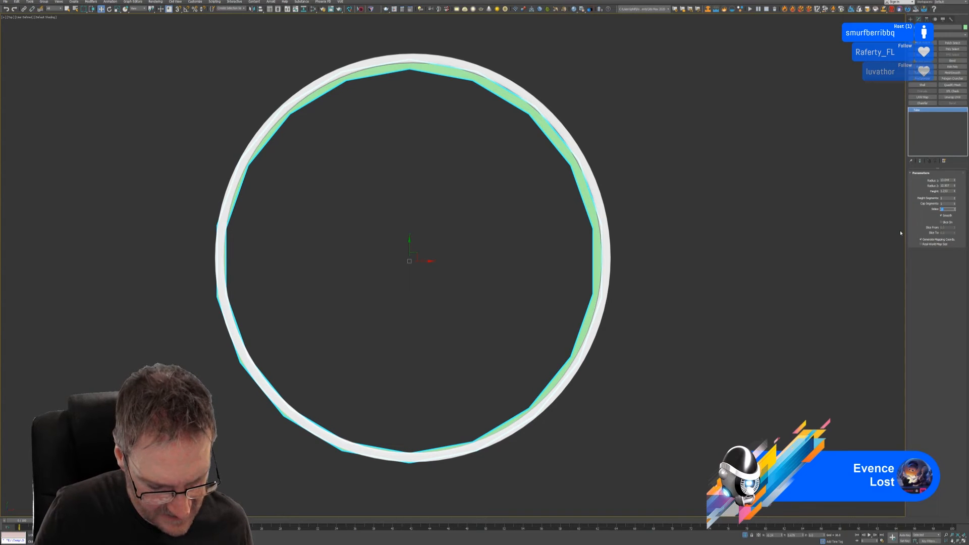
text(48)
key(Return)
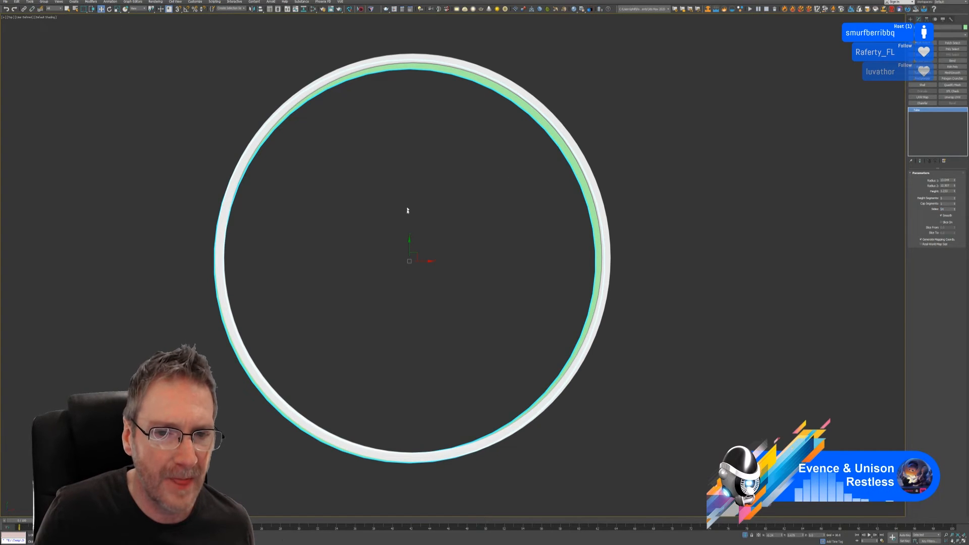
- Centre the tube on the existing ring and adjust both radii to match the ring's outer and inner edges
mouse_move(411, 247)
alt+middle_down()
mouse_move(425, 240)
mouse_move(427, 252)
mouse_move(414, 238)
alt+middle_up()
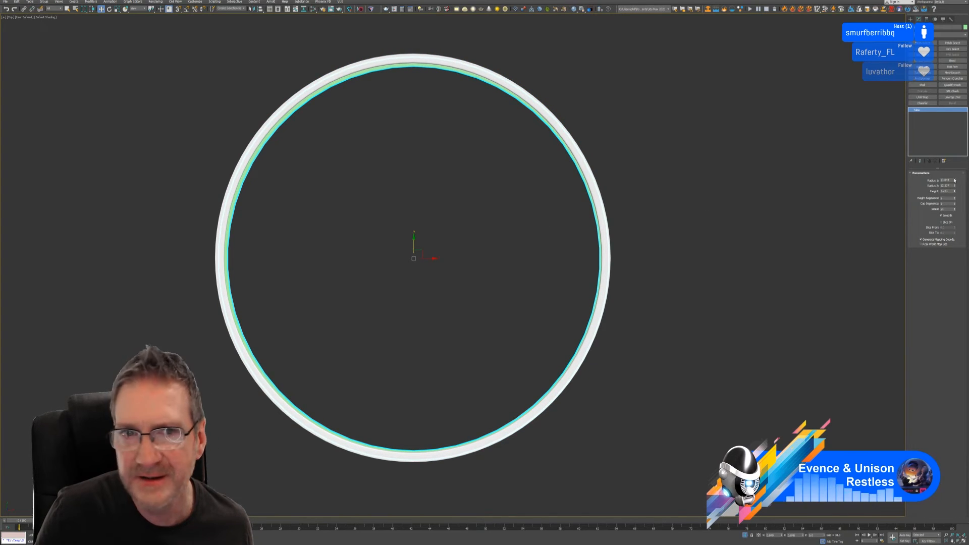
drag(954, 180, 954, 179)
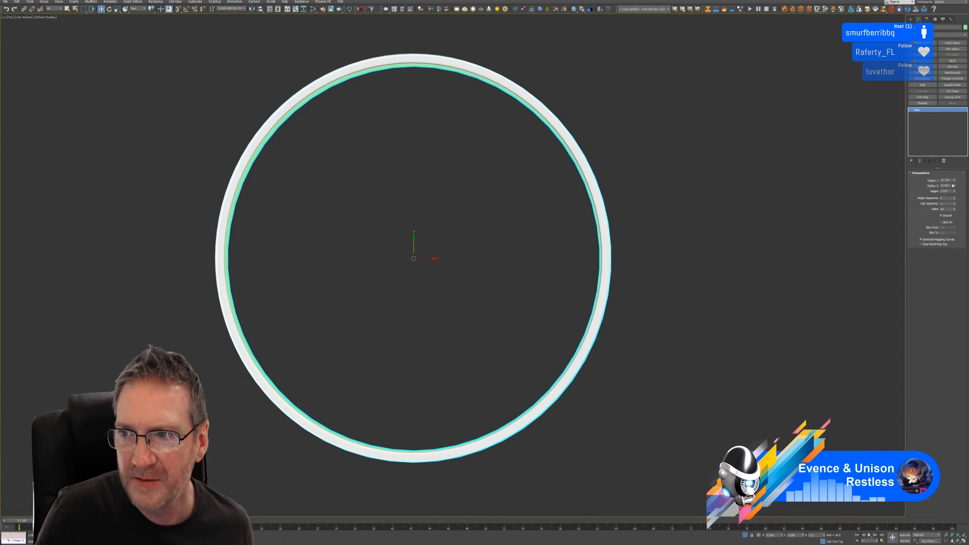
drag(954, 187, 955, 188)
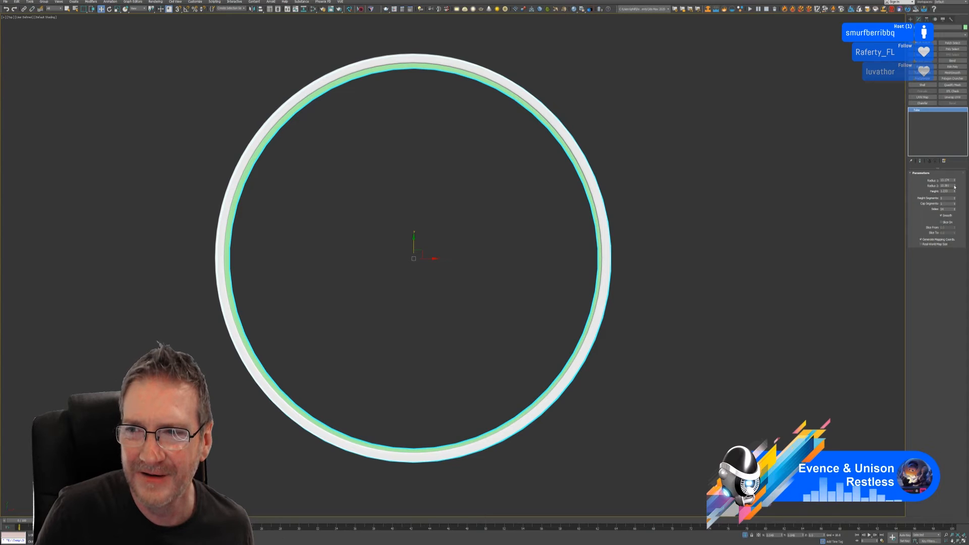
drag(954, 189, 955, 185)
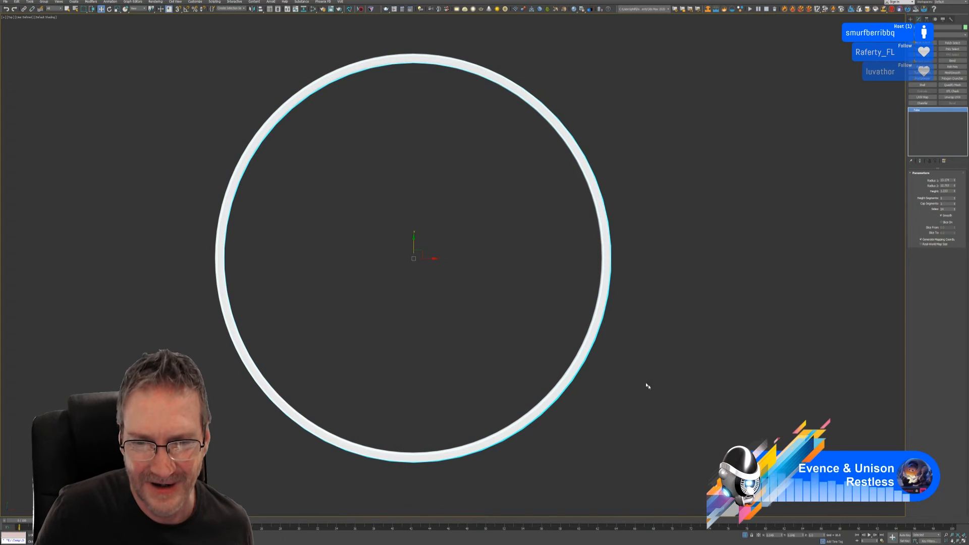
- Raise the tube vertically in the front view to the level of the existing ring
click(964, 536)
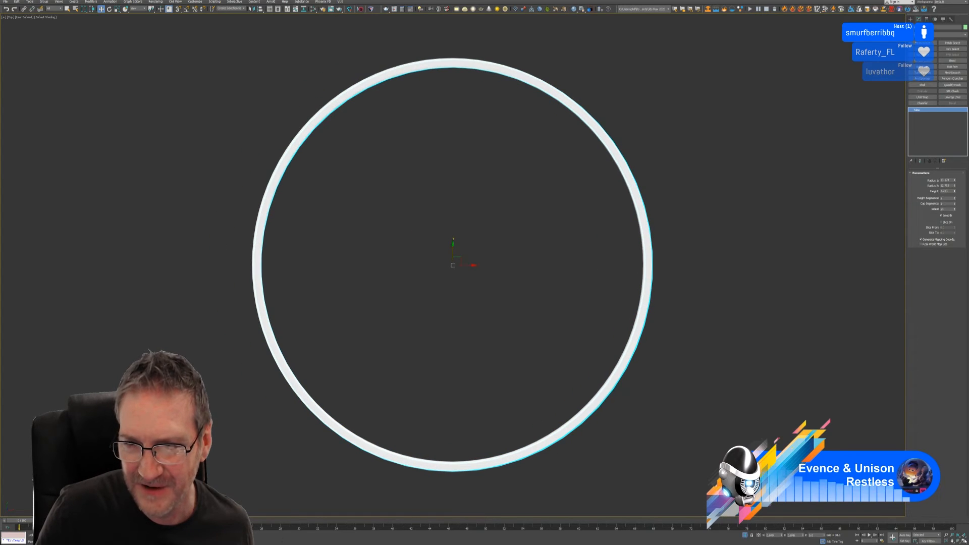
click(964, 541)
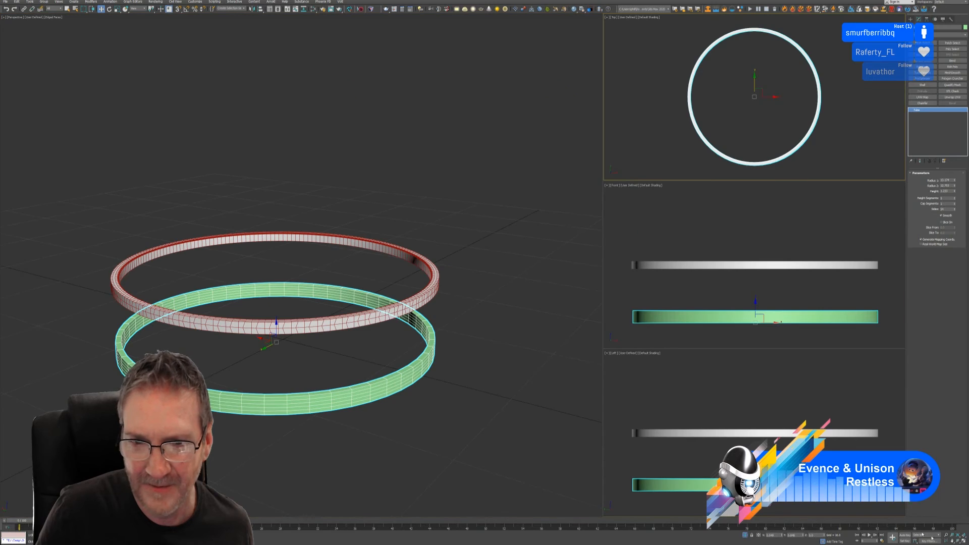
middle_drag(396, 269, 413, 192)
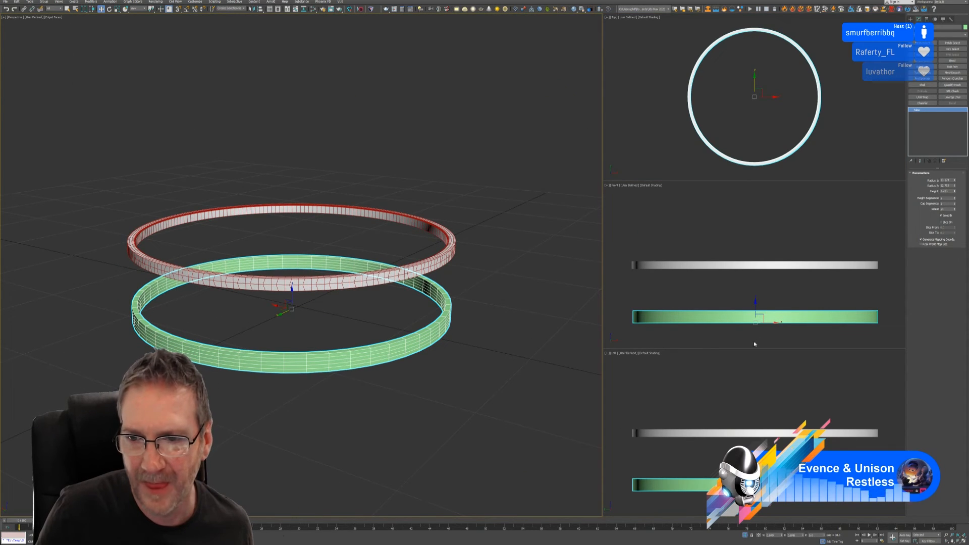
middle_click(738, 338)
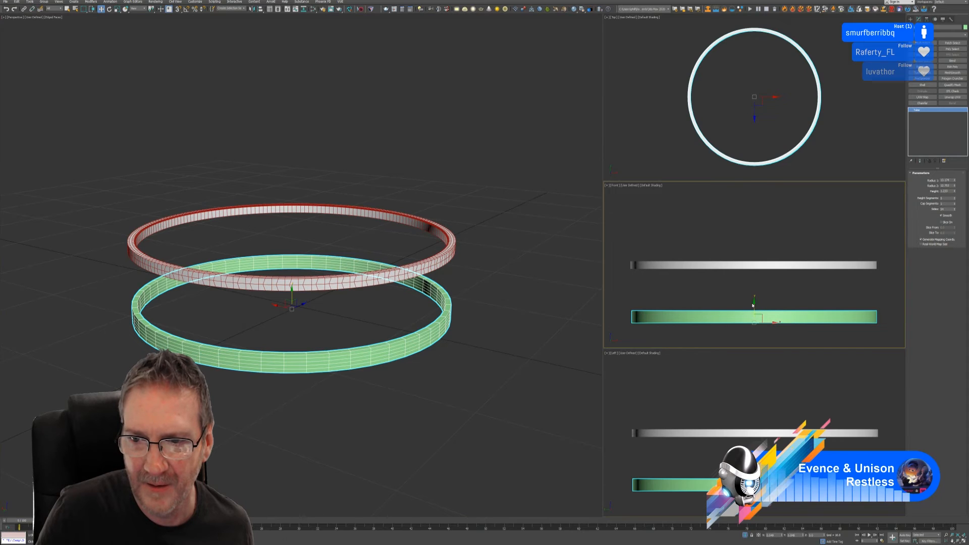
drag(753, 302, 759, 249)
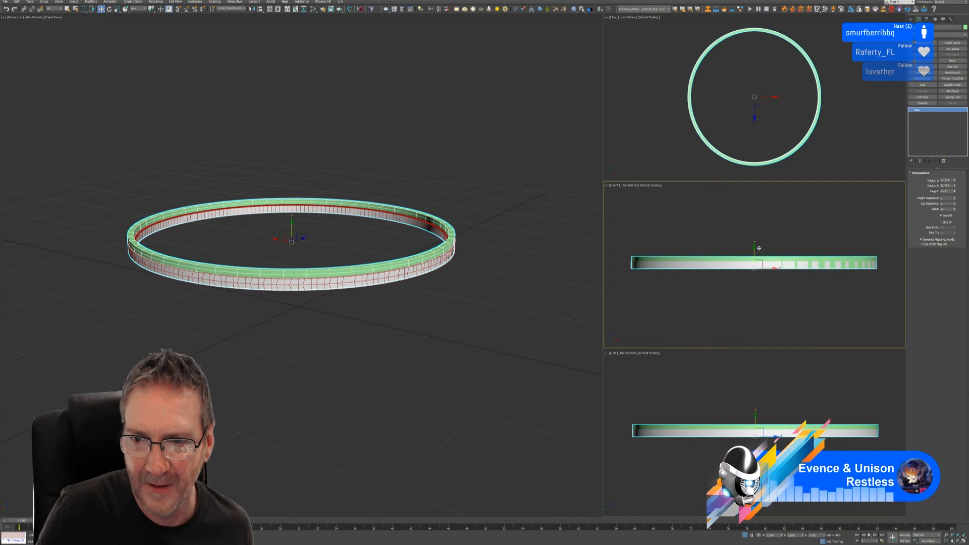
- Align the tube's base with the ring's bottom edge and reduce its height to match the ring's top edge
click(963, 541)
middle_drag(504, 337, 501, 354)
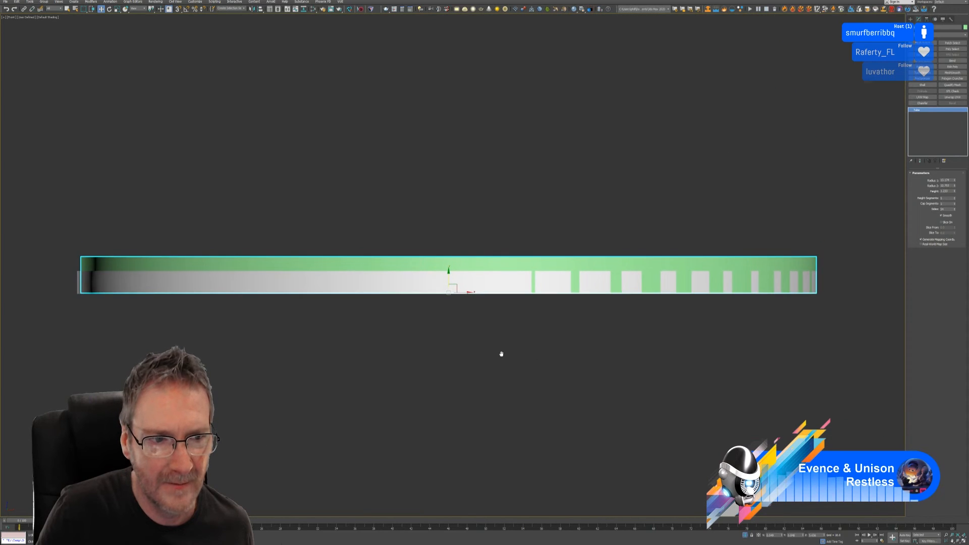
scroll(498, 288, up, 3)
scroll(346, 329, up, 2)
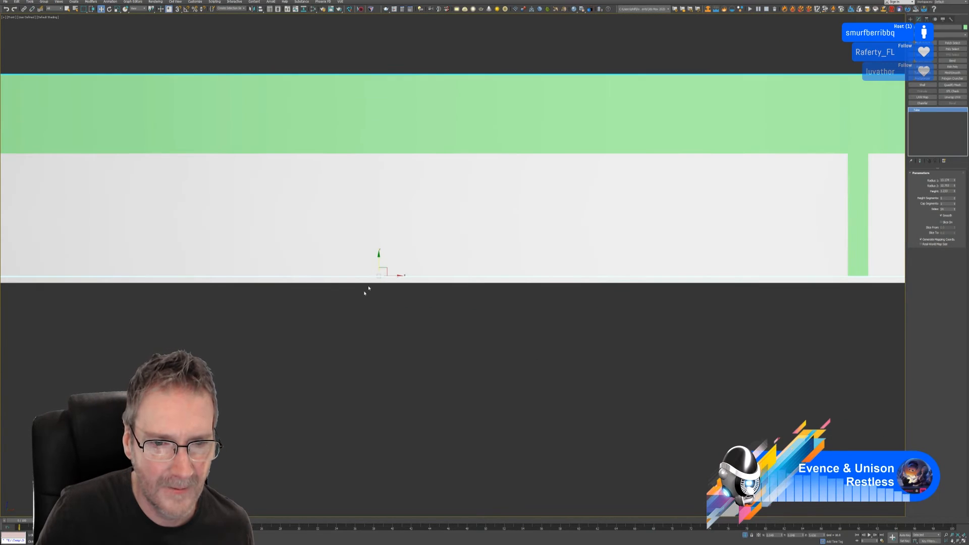
drag(382, 263, 382, 268)
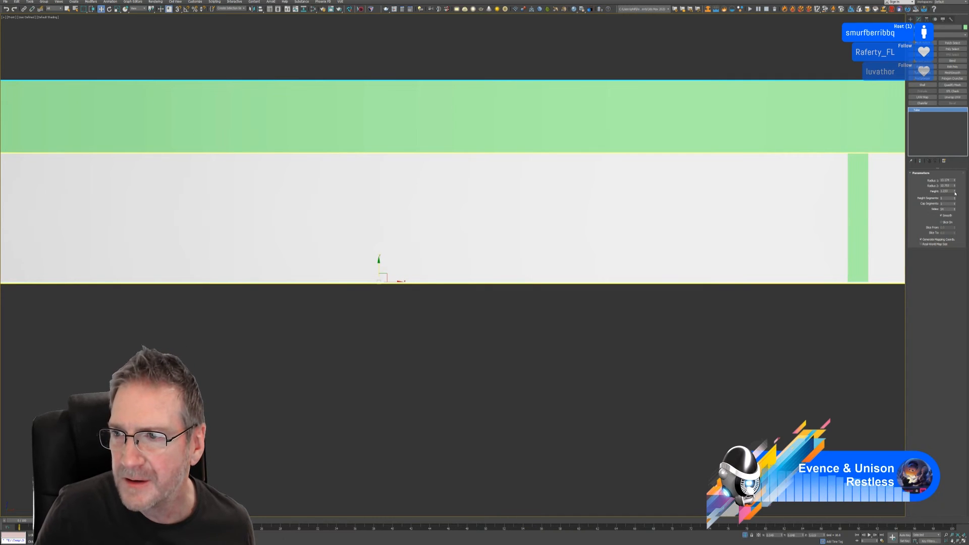
drag(955, 193, 954, 197)
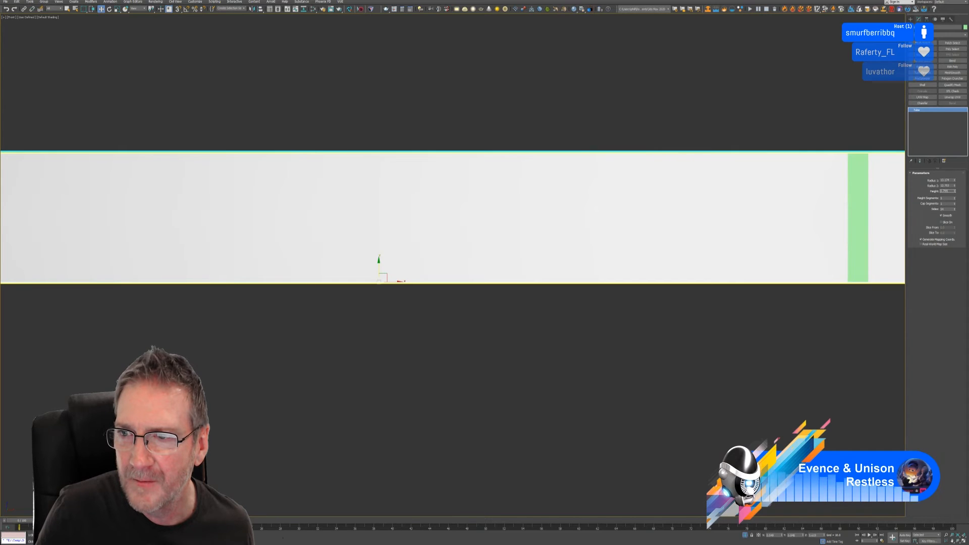
click(955, 193)
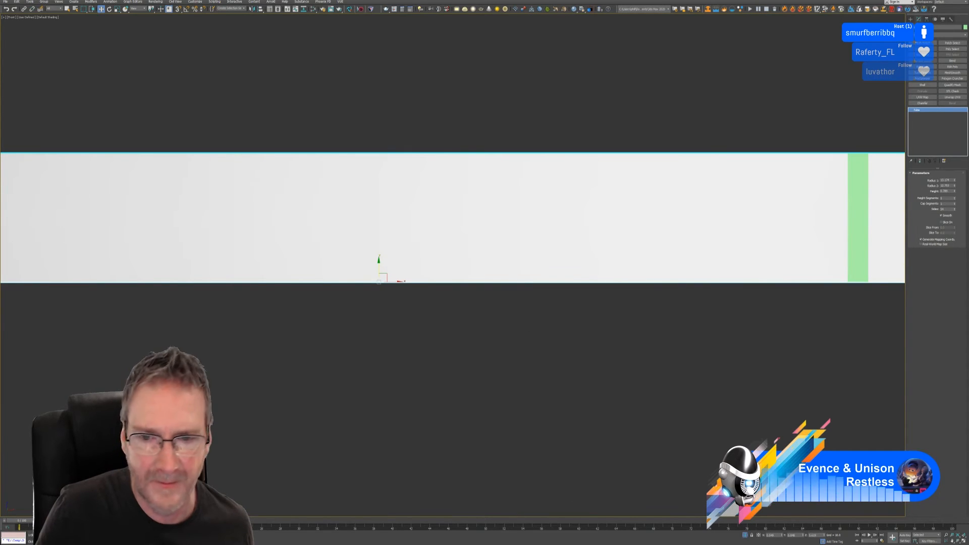
click(962, 541)
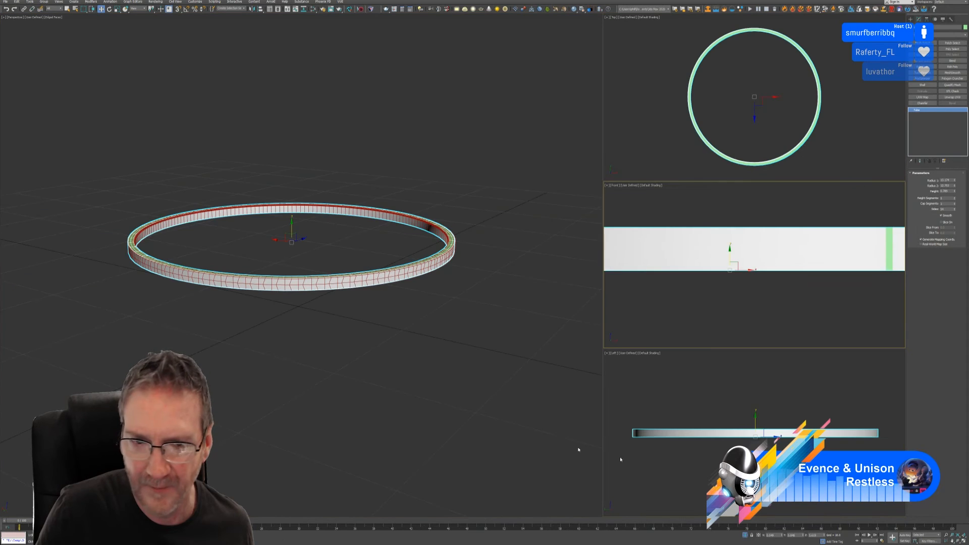
- Compare the old ring's mesh with the tube's, then isolate the tube in the viewports
middle_drag(359, 346, 346, 400)
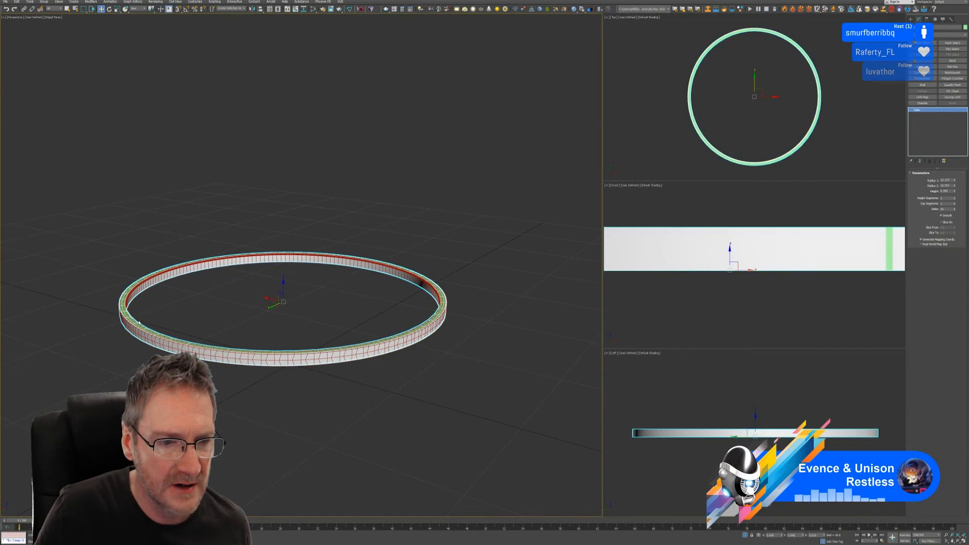
click(285, 359)
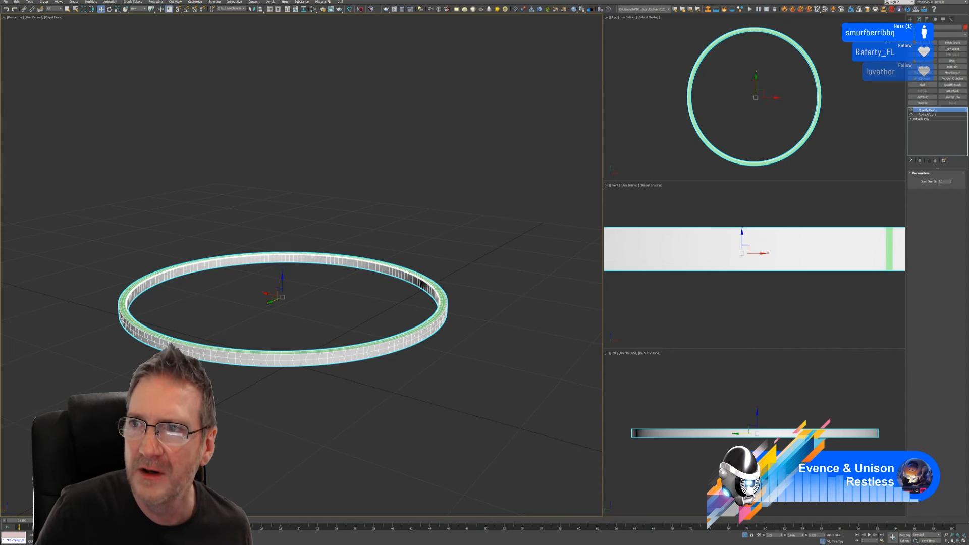
click(127, 292)
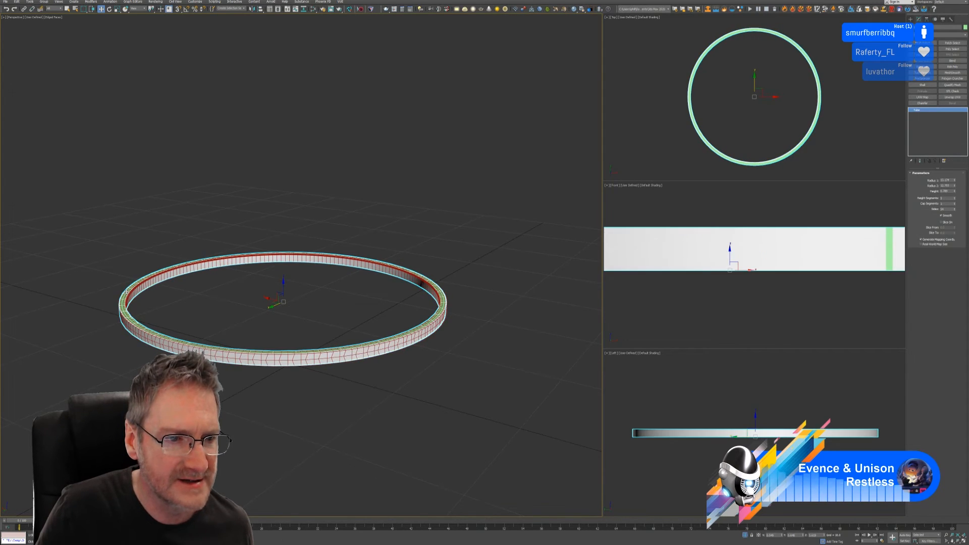
click(746, 535)
click(745, 535)
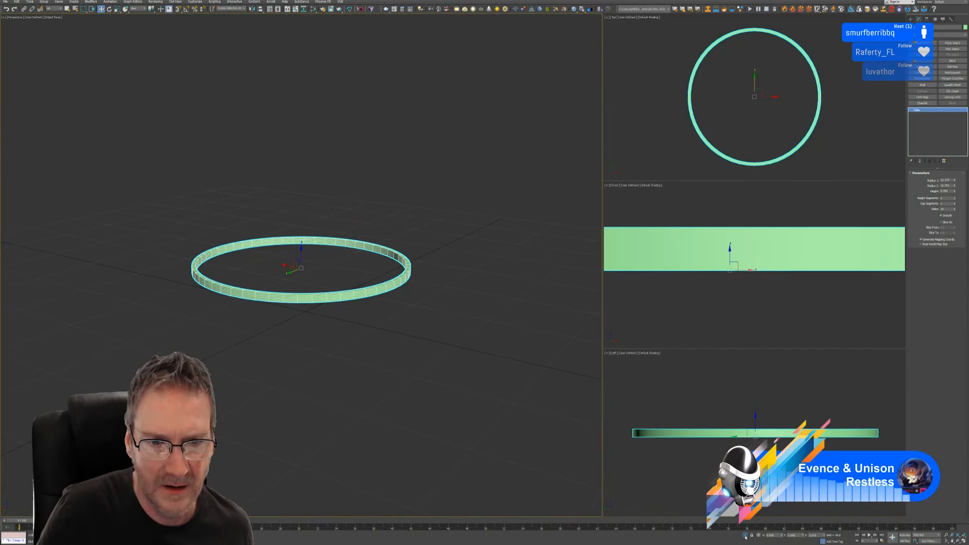
middle_drag(273, 353, 278, 382)
scroll(249, 320, up, 5)
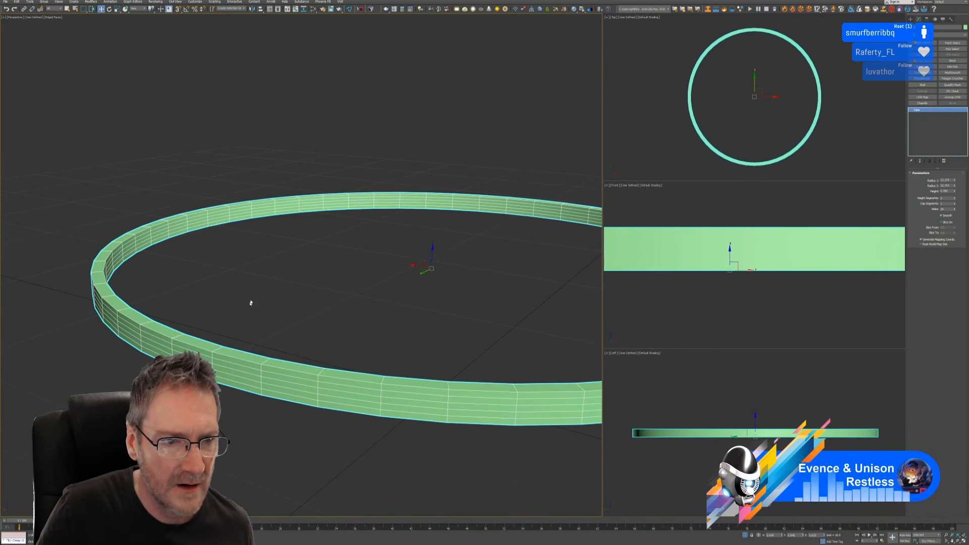
middle_drag(251, 301, 227, 308)
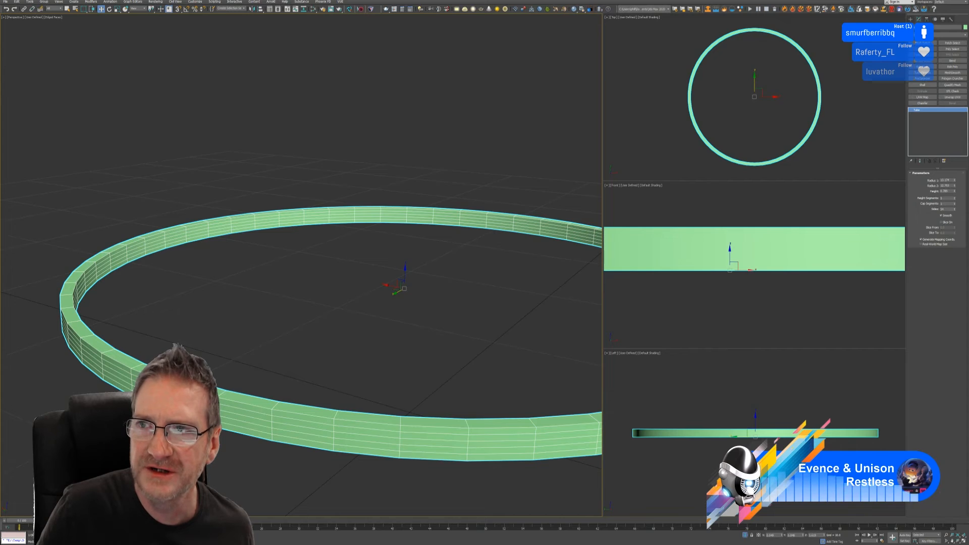
click(953, 67)
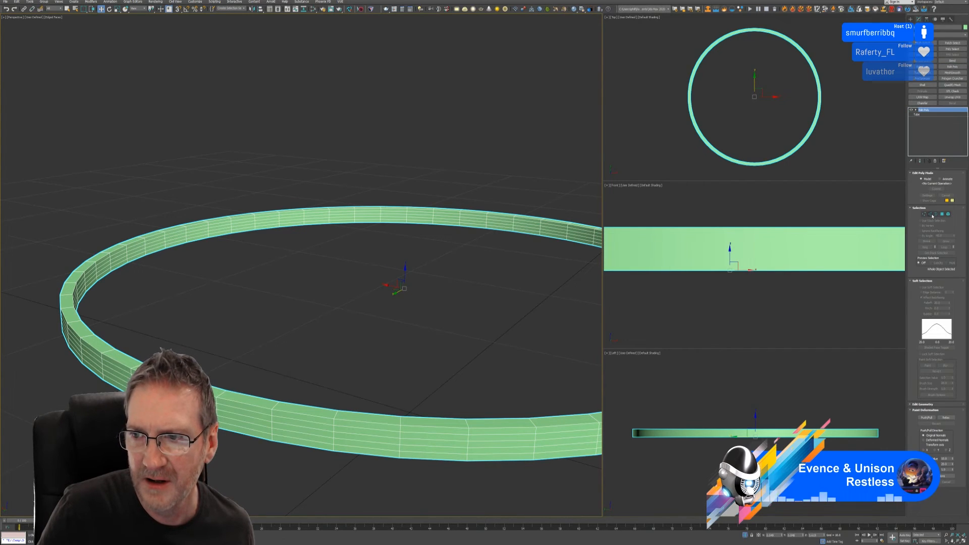
click(931, 214)
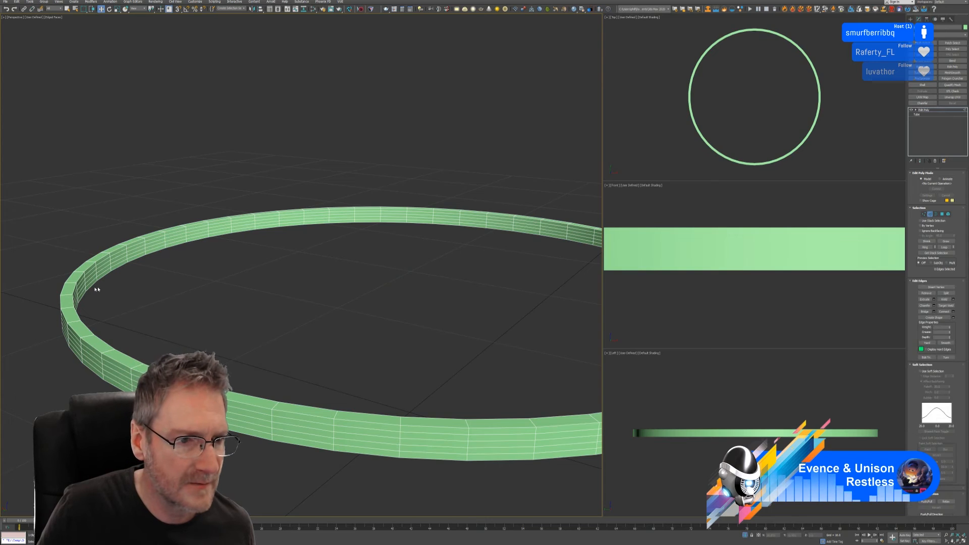
click(934, 161)
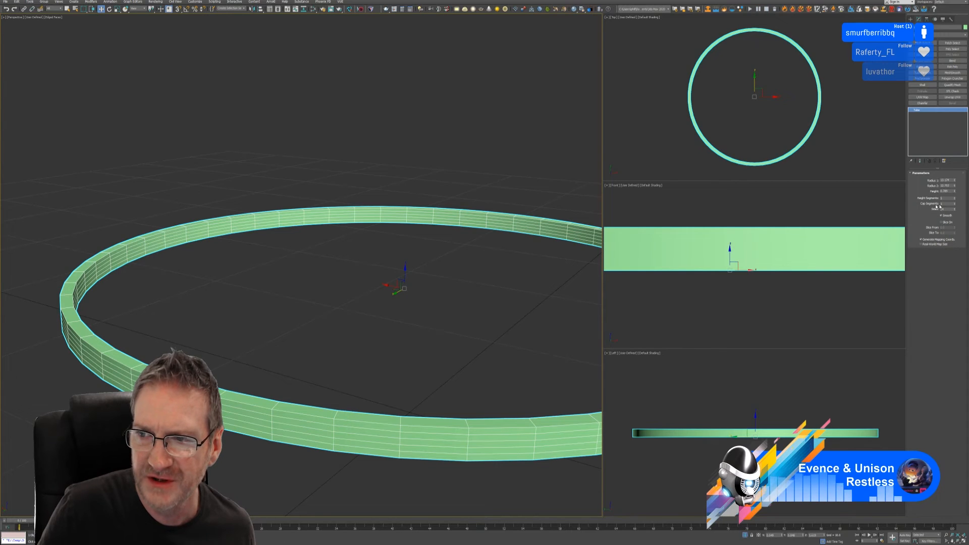
- Reduce the tube's height segments to a single one and turn off edged faces in the perspective view
drag(954, 201, 954, 203)
click(46, 18)
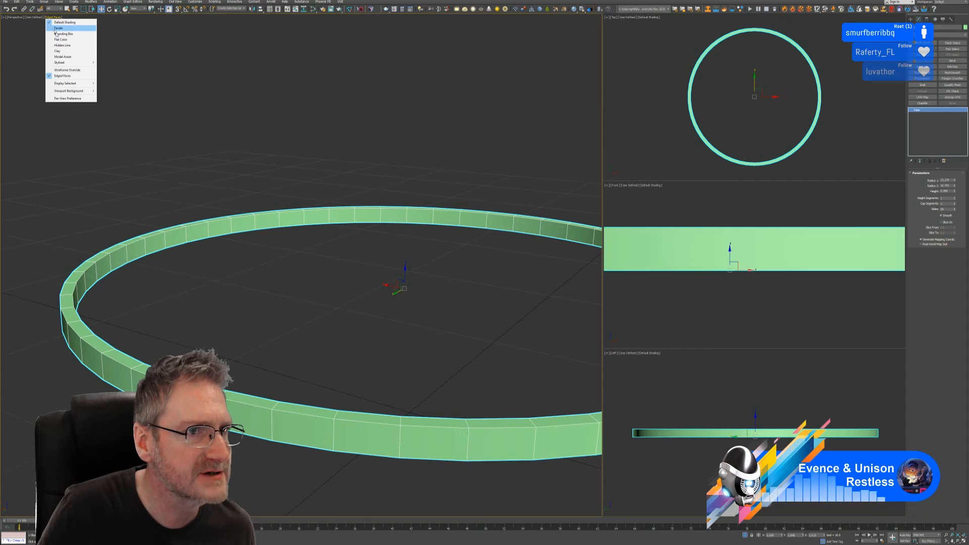
click(66, 77)
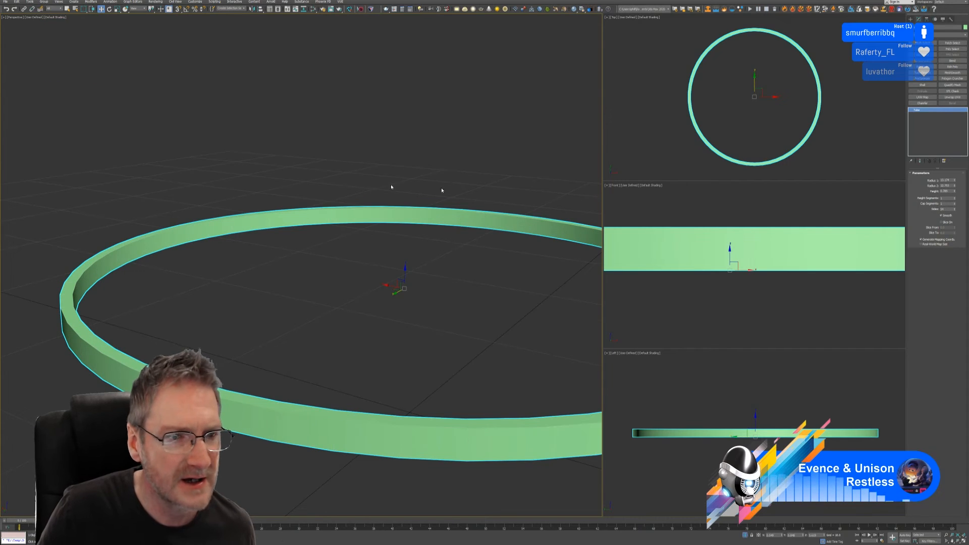
- Add an Edit Poly modifier to the tube, select an edge loop around its top rim and apply a Chamfer modifier
click(952, 66)
click(930, 214)
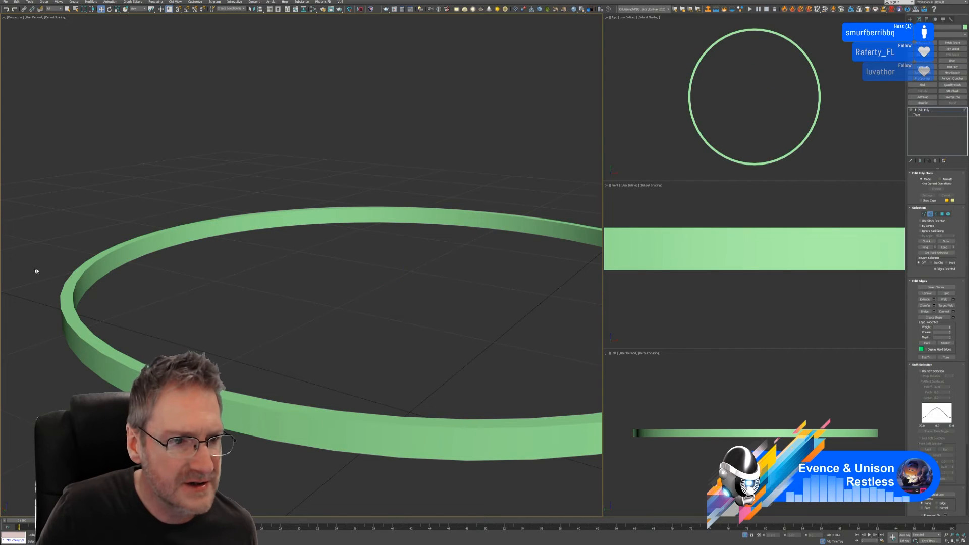
click(77, 278)
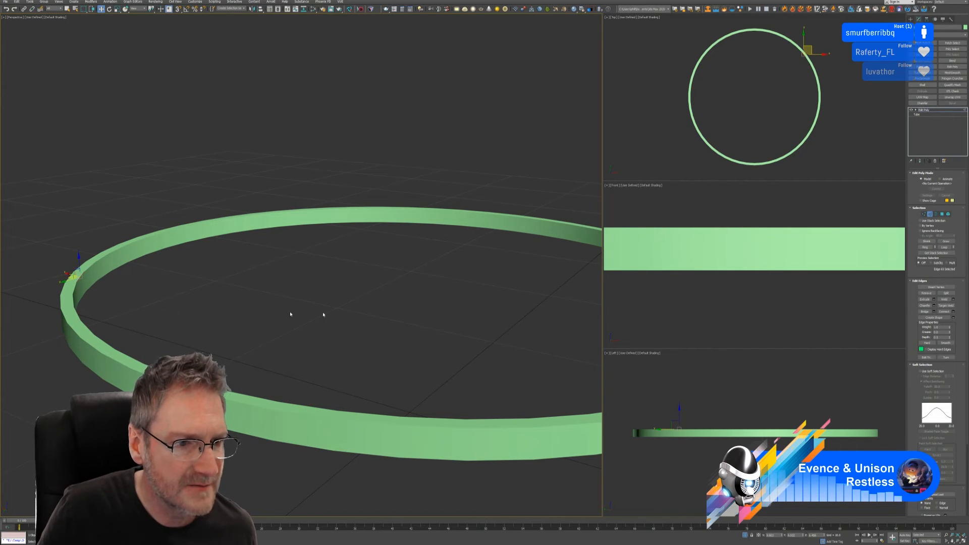
click(944, 247)
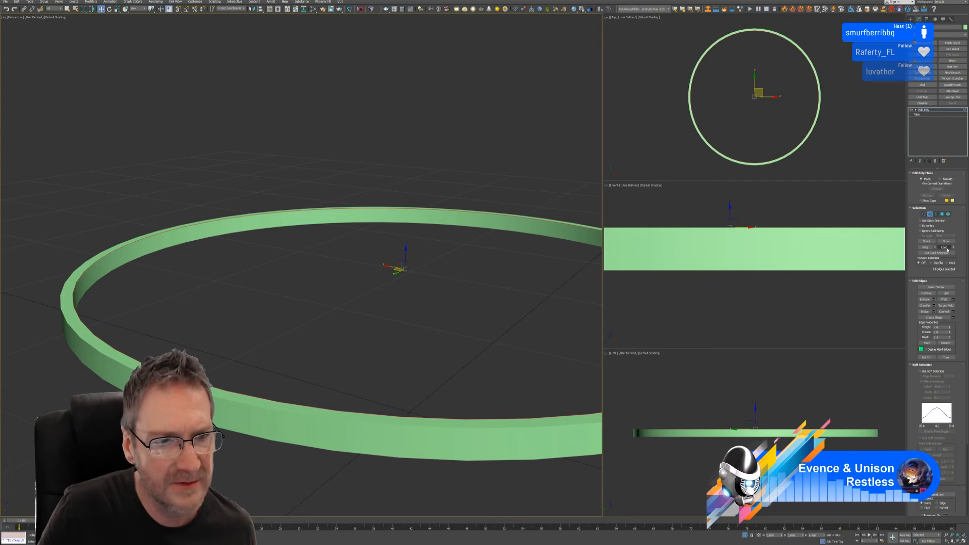
click(922, 103)
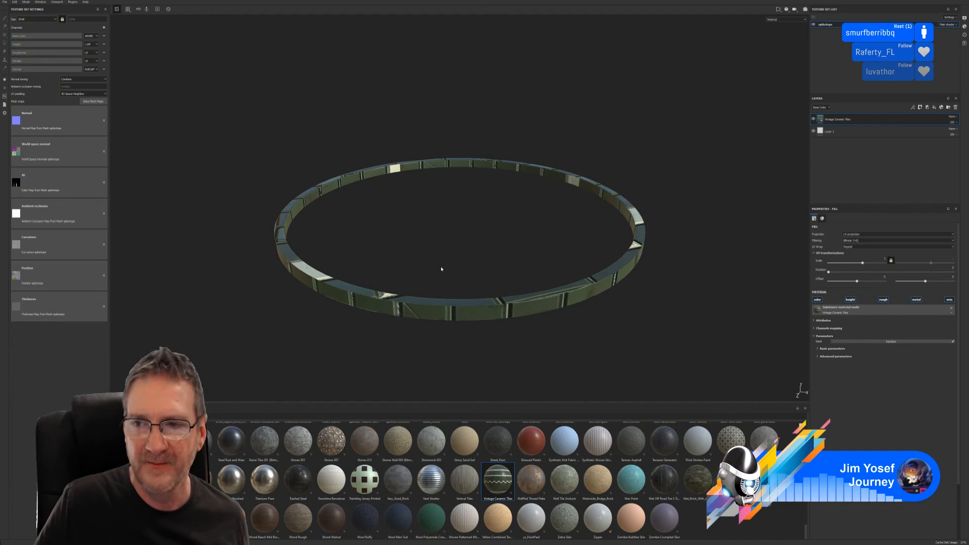
- Delete Layer 1 beneath the Vintage Ceramic Tiles fill and close Substance Painter, discarding the project changes
click(843, 136)
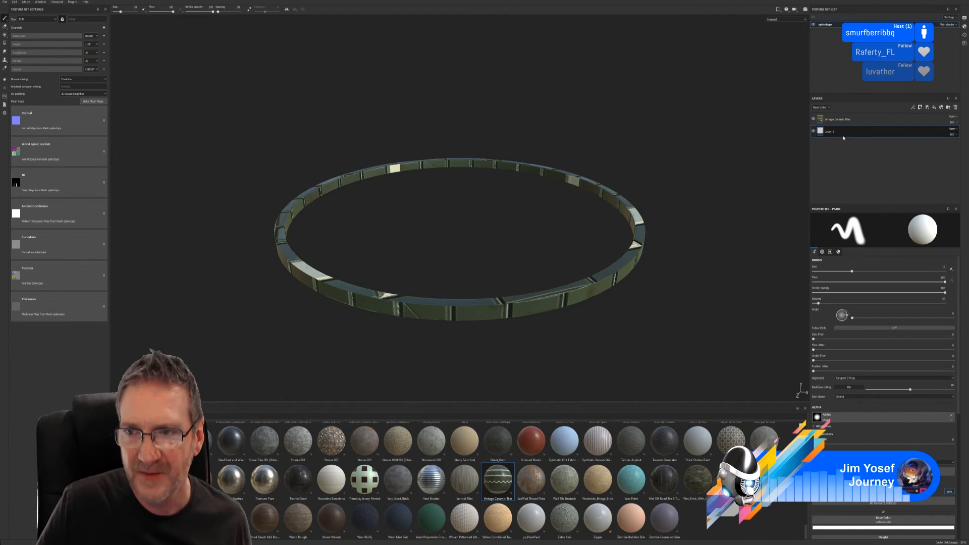
key(Delete)
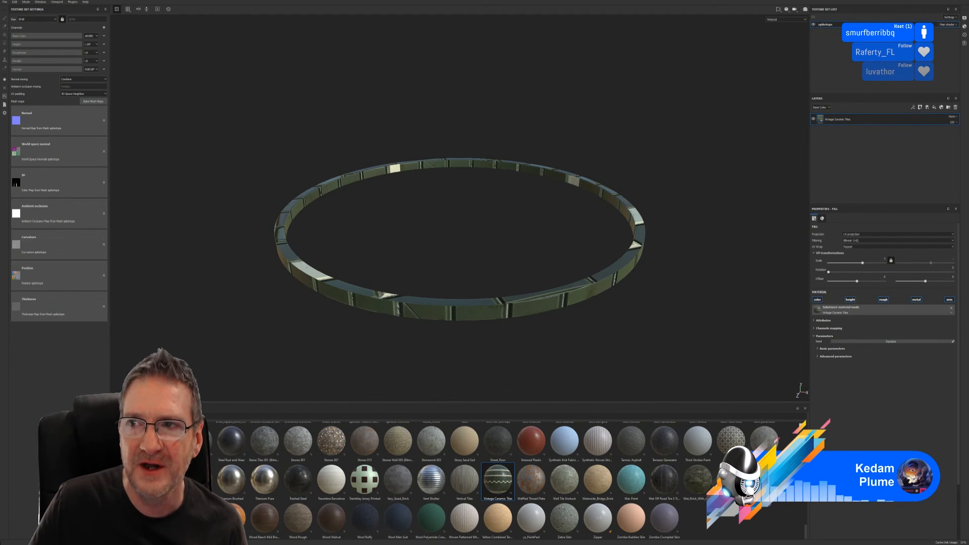
click(961, 1)
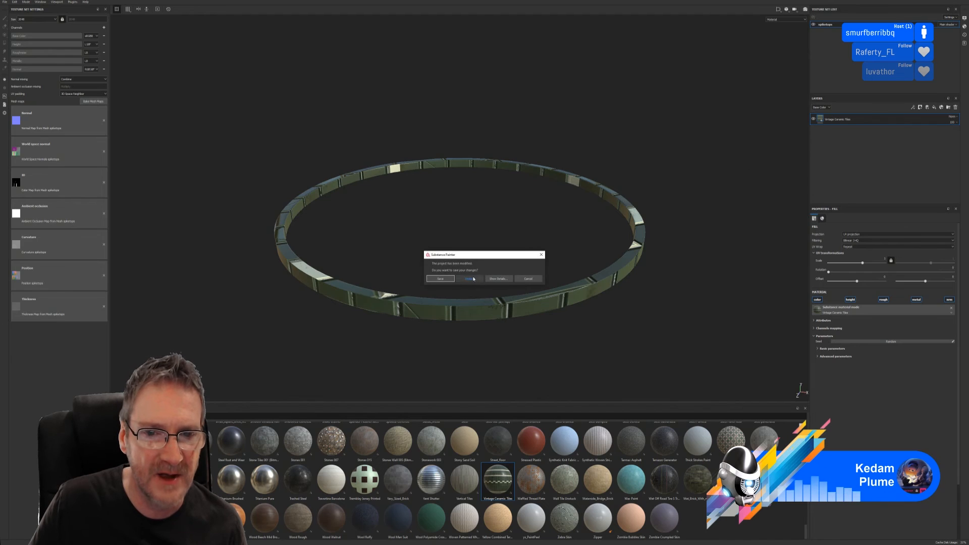
click(472, 277)
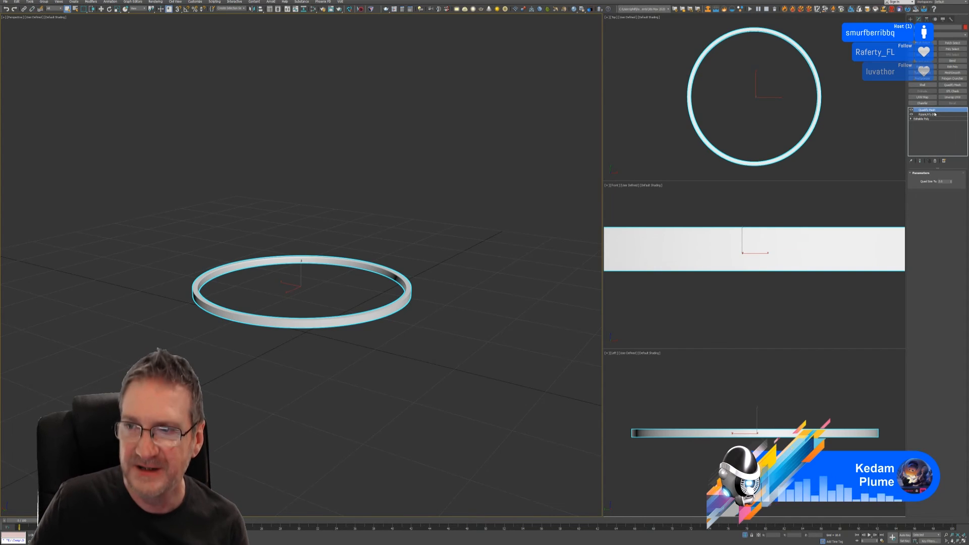
- Remove the Quadify Mesh modifier and the one beneath it from the ring, then add Unwrap UVW and inspect the UV layout
click(935, 161)
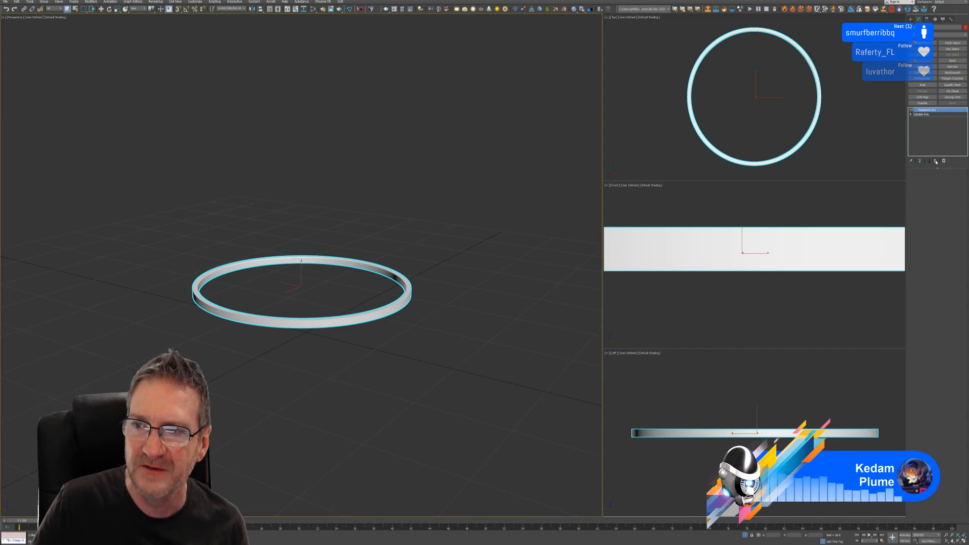
click(935, 161)
click(953, 97)
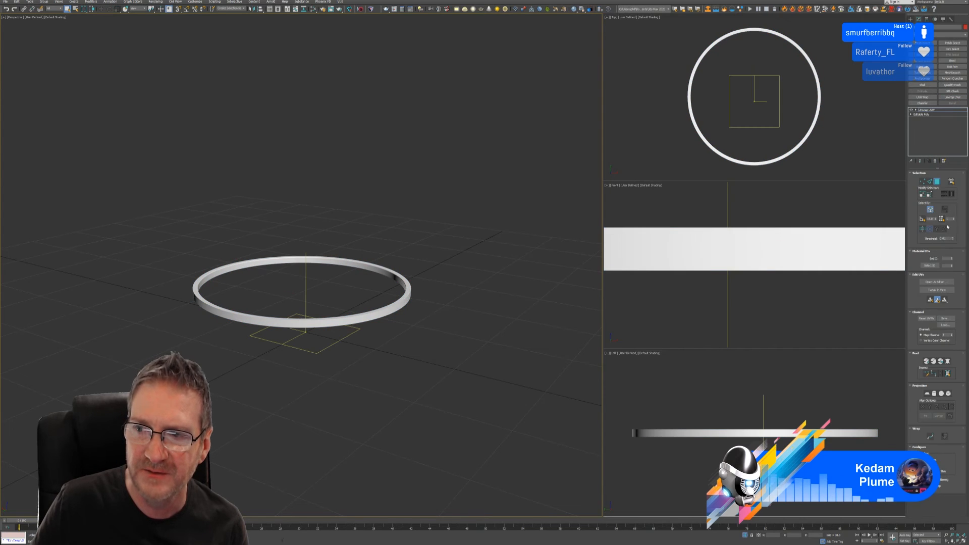
click(936, 282)
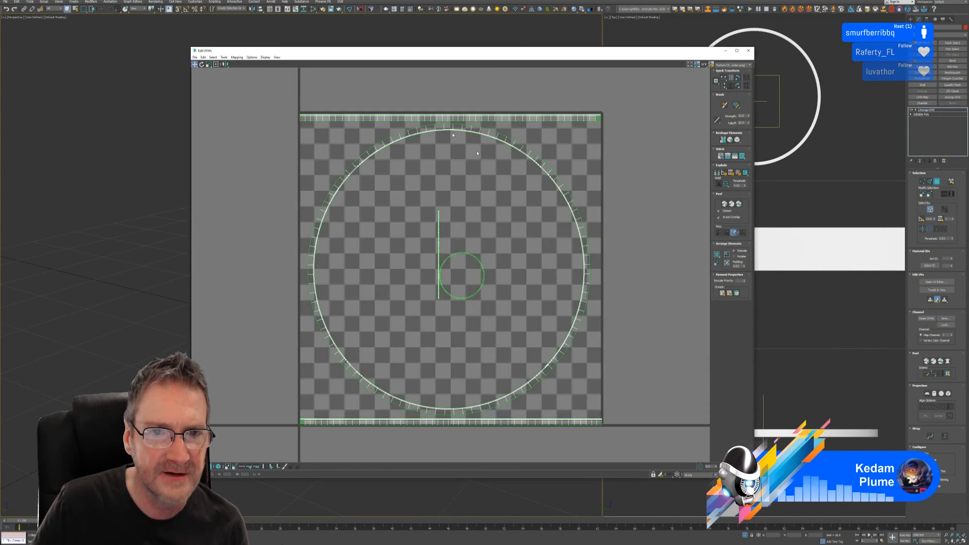
click(749, 50)
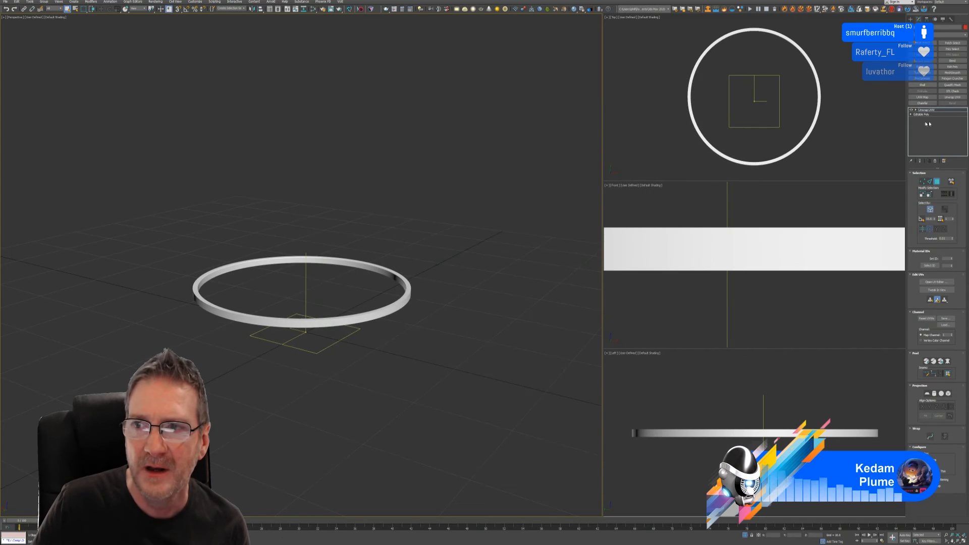
- Leave UV polygon selection and collapse the ring's whole modifier stack down to an Editable Poly
click(937, 182)
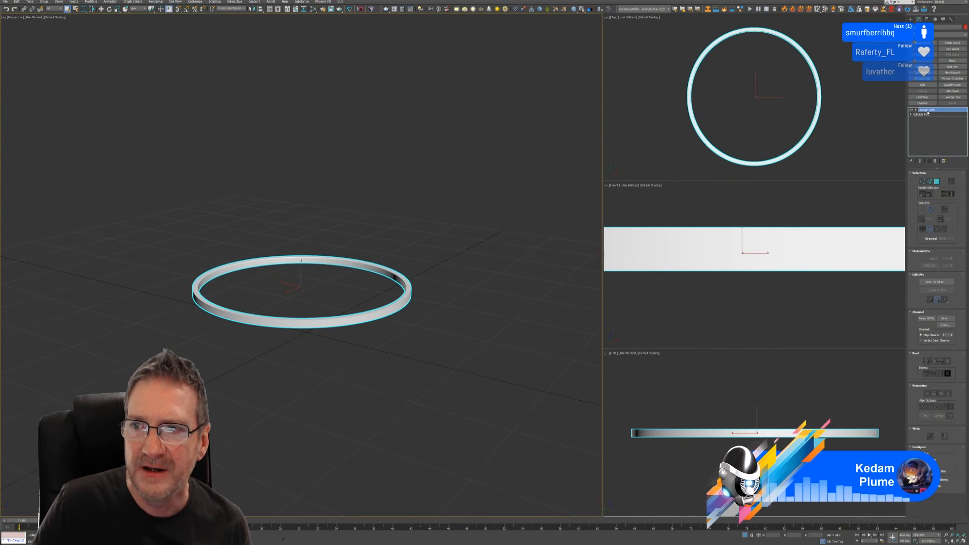
right_click(928, 113)
click(928, 167)
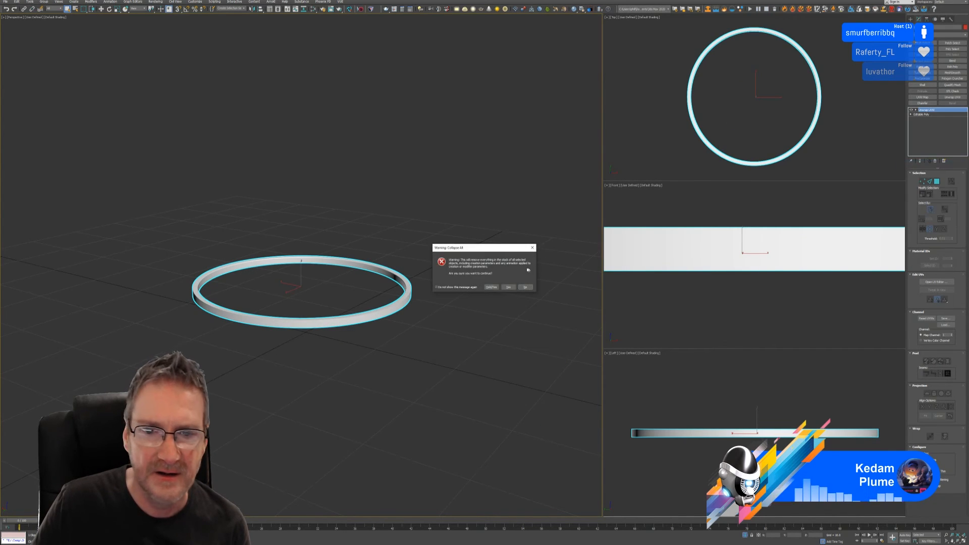
click(508, 286)
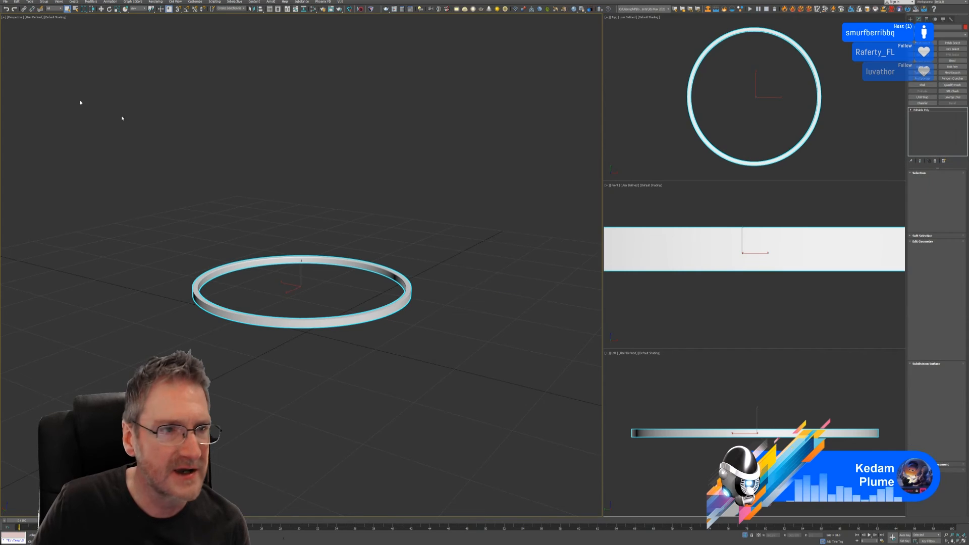
- Export only the selected ring as FBX with the current preset, overwriting the existing ring file on the desktop
click(6, 3)
mouse_move(30, 79)
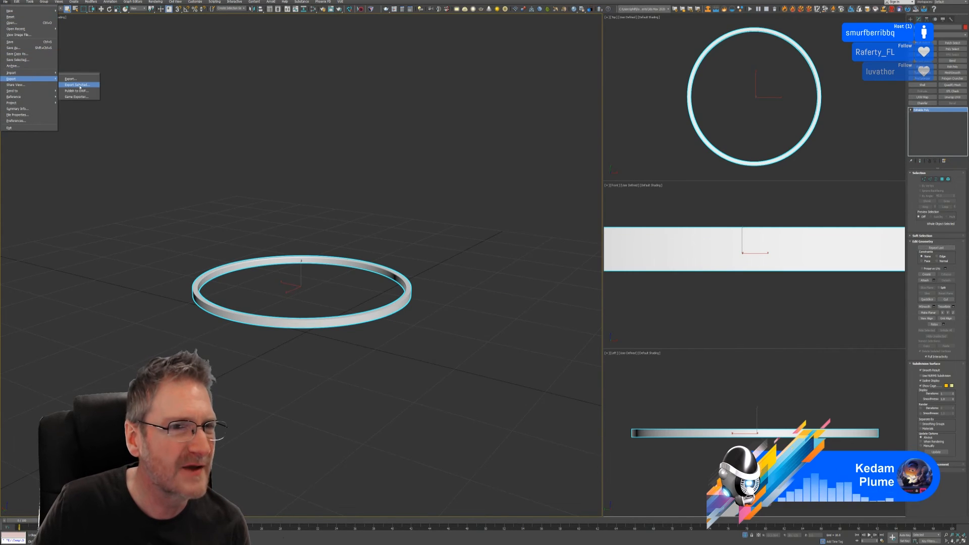
click(82, 84)
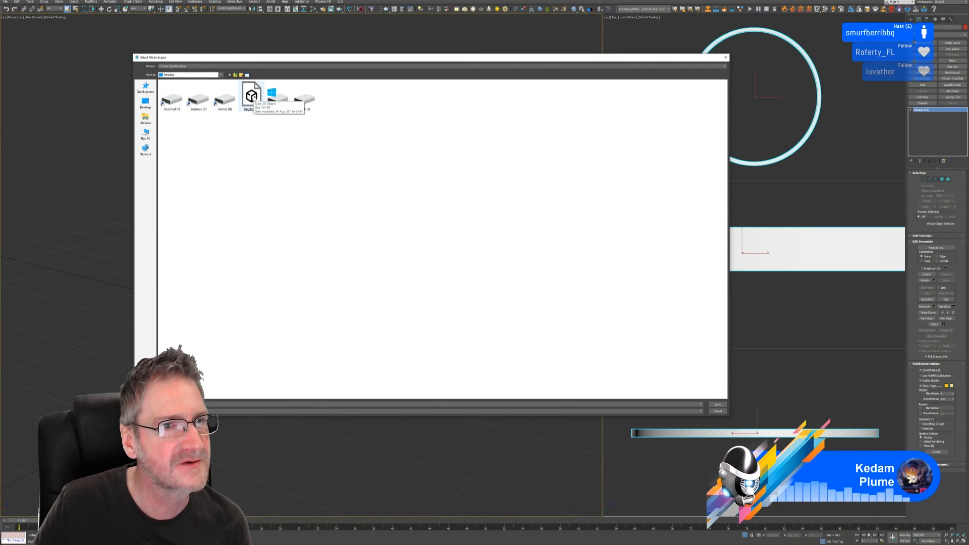
click(253, 97)
key(Return)
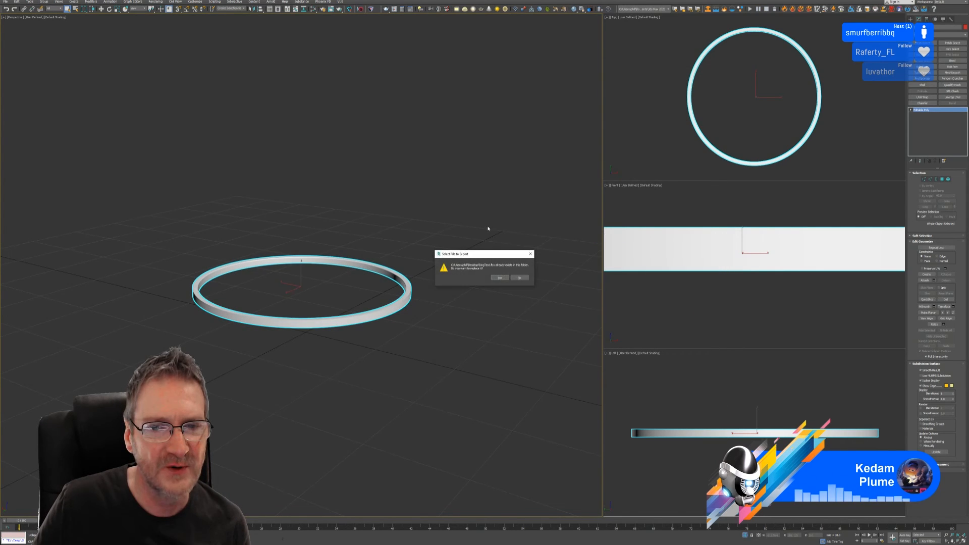
click(500, 277)
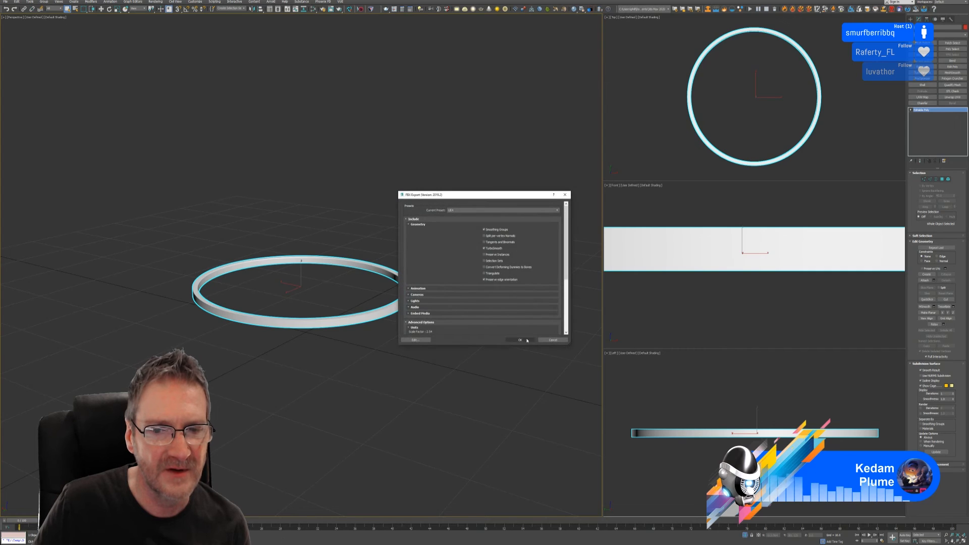
click(519, 340)
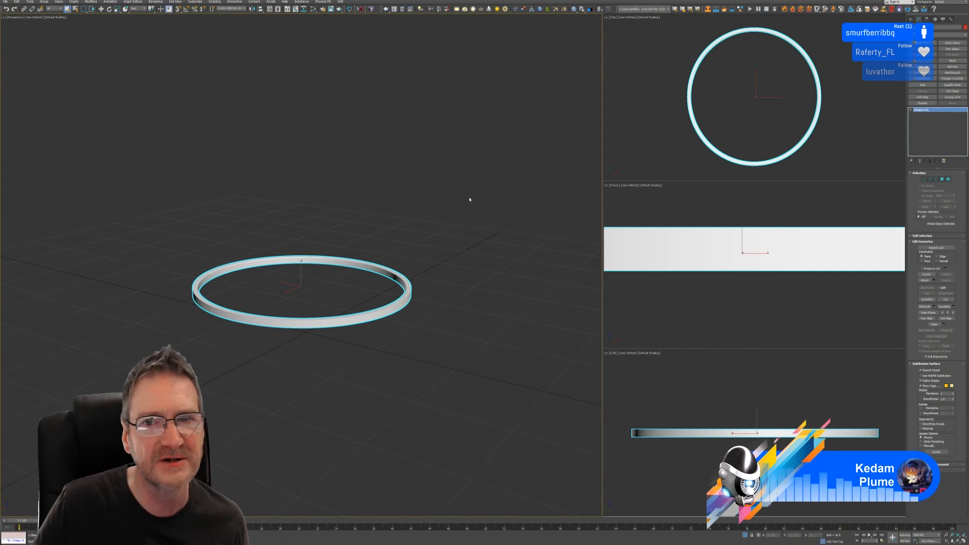
- Switch to the desktop and launch Substance Painter
key(super+d)
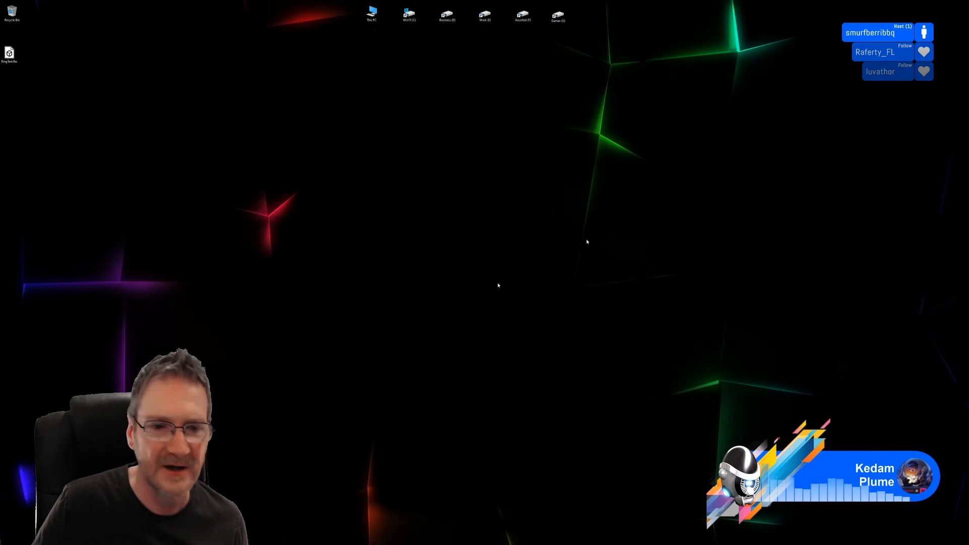
key(super)
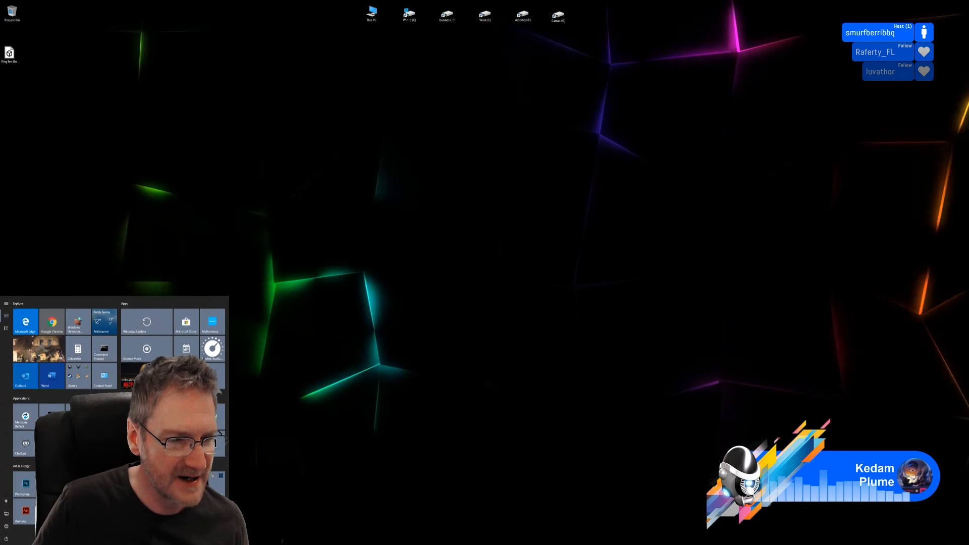
click(78, 499)
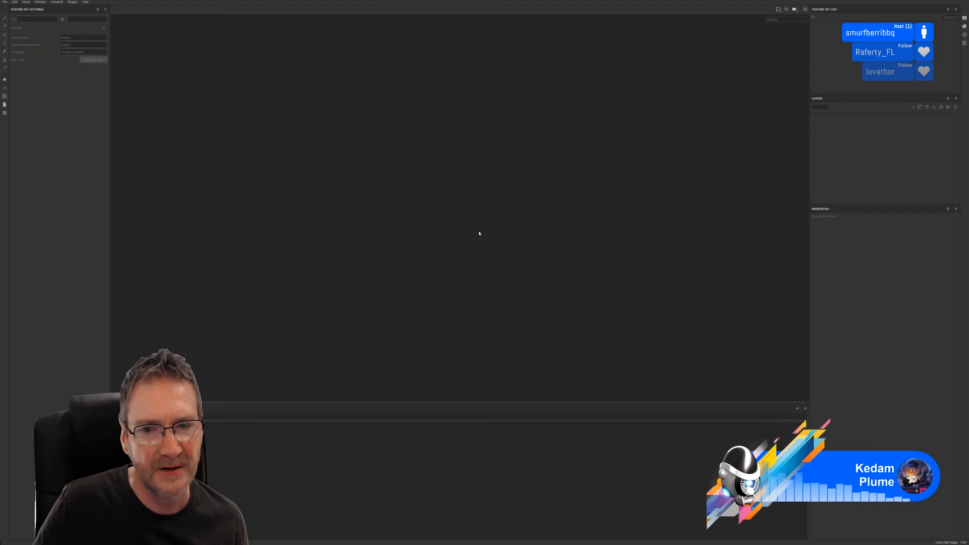
- Create a PBR - Metallic Roughness project from the exported ring FBX on the desktop, choosing a different document resolution
click(5, 2)
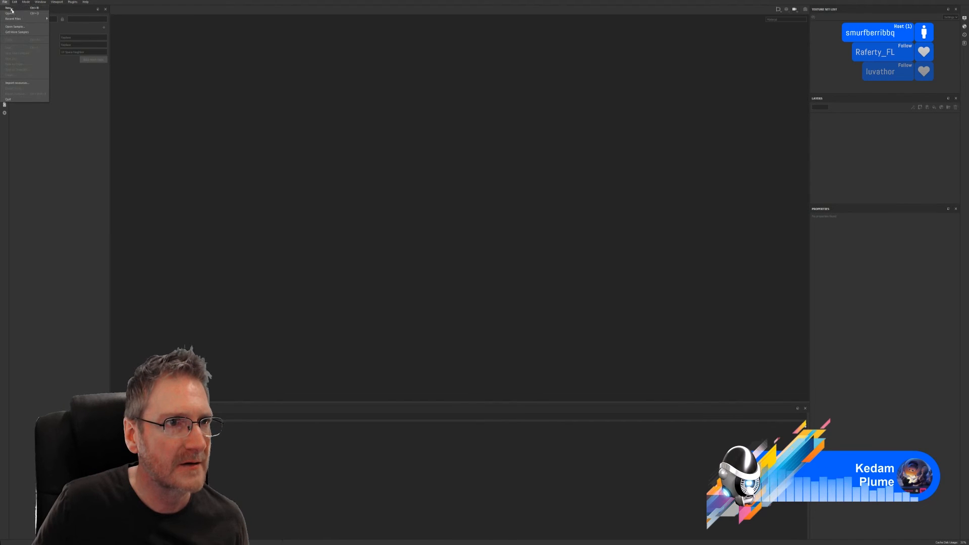
click(15, 10)
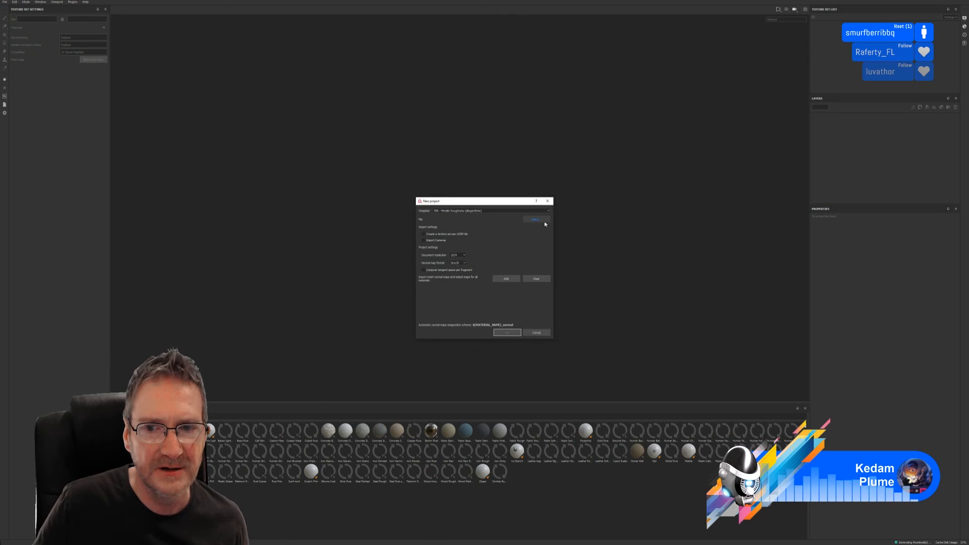
click(535, 220)
double_click(392, 124)
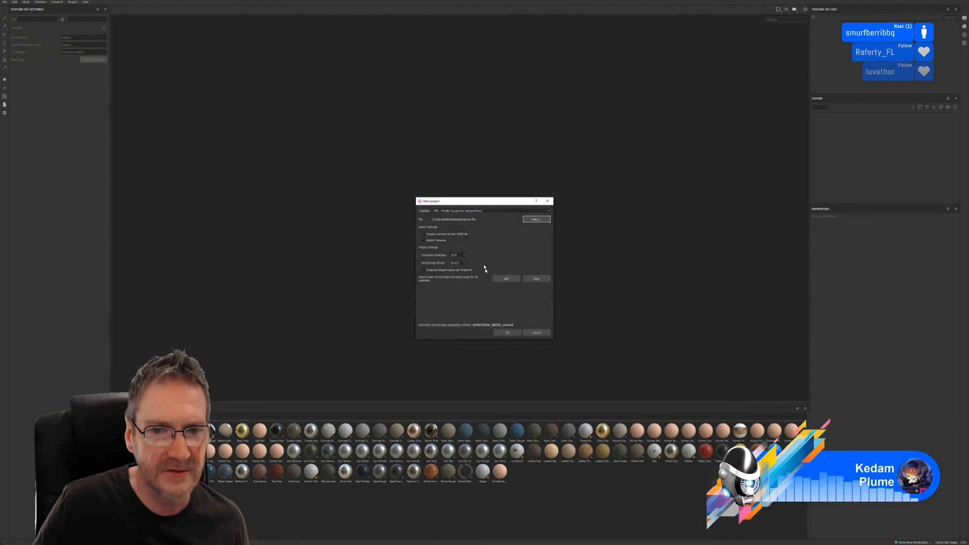
click(460, 255)
click(454, 273)
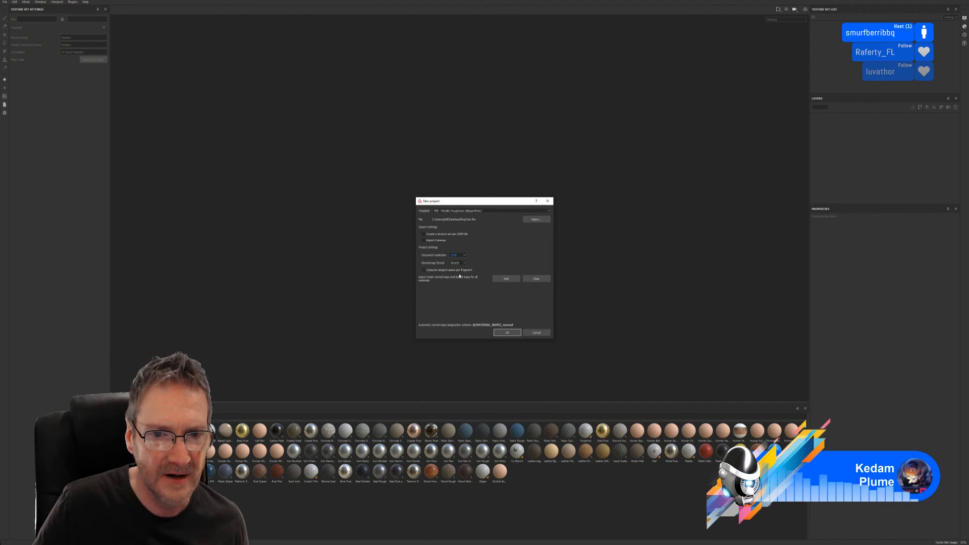
click(504, 333)
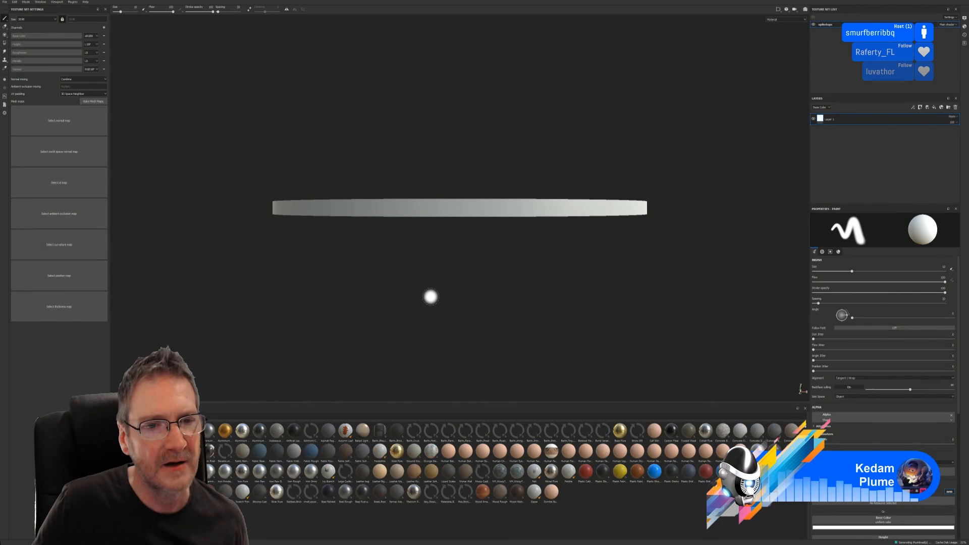
- Bake all of the ring's mesh maps at a different output size and close the finished bake report
click(85, 101)
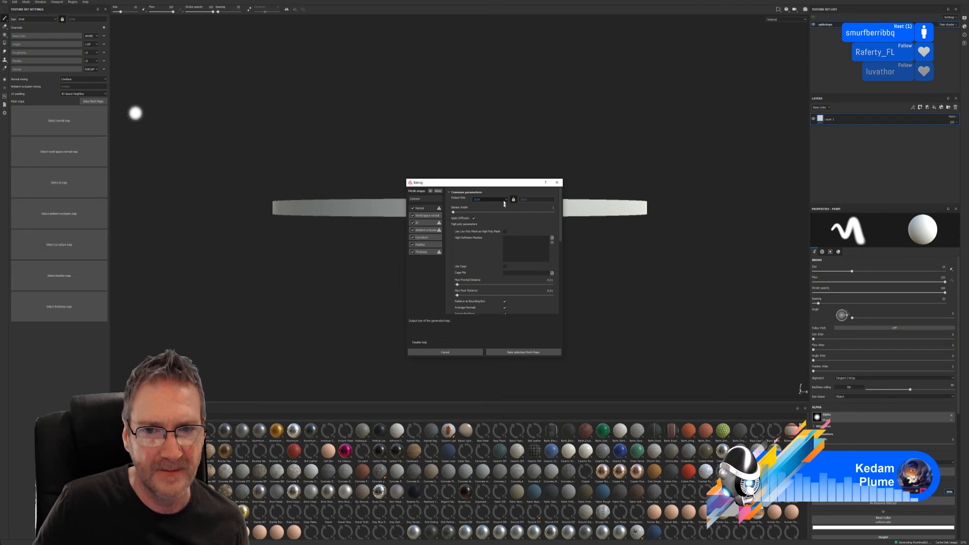
click(503, 202)
click(476, 215)
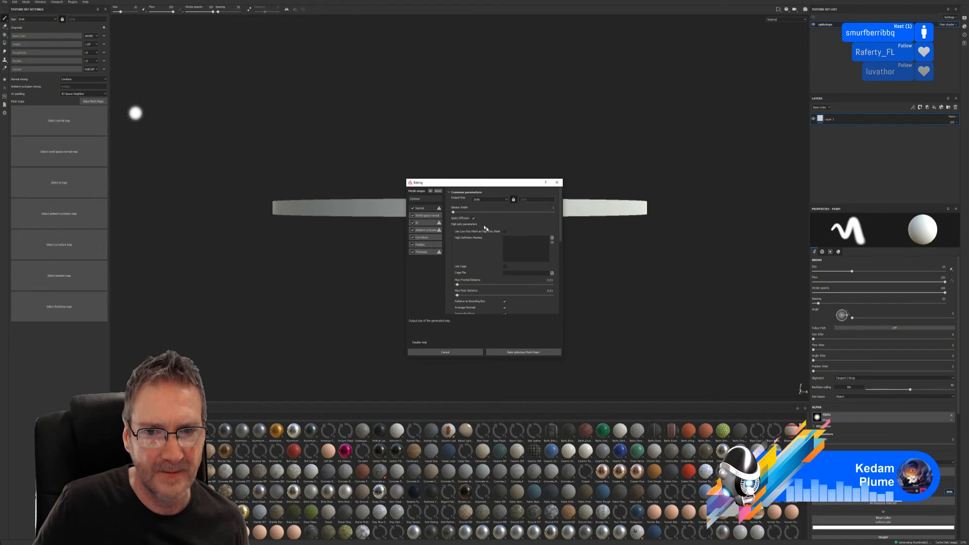
click(511, 352)
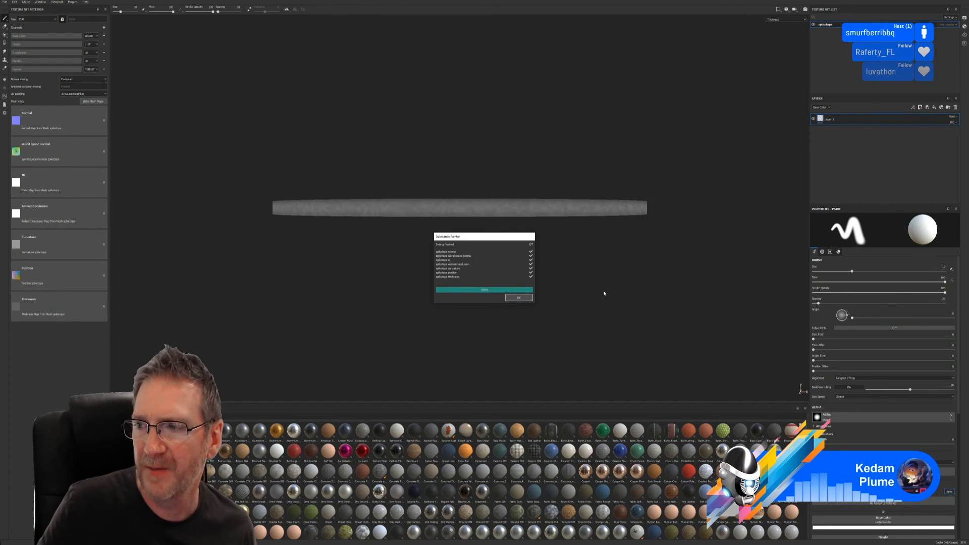
click(519, 297)
alt+drag(516, 180, 456, 213)
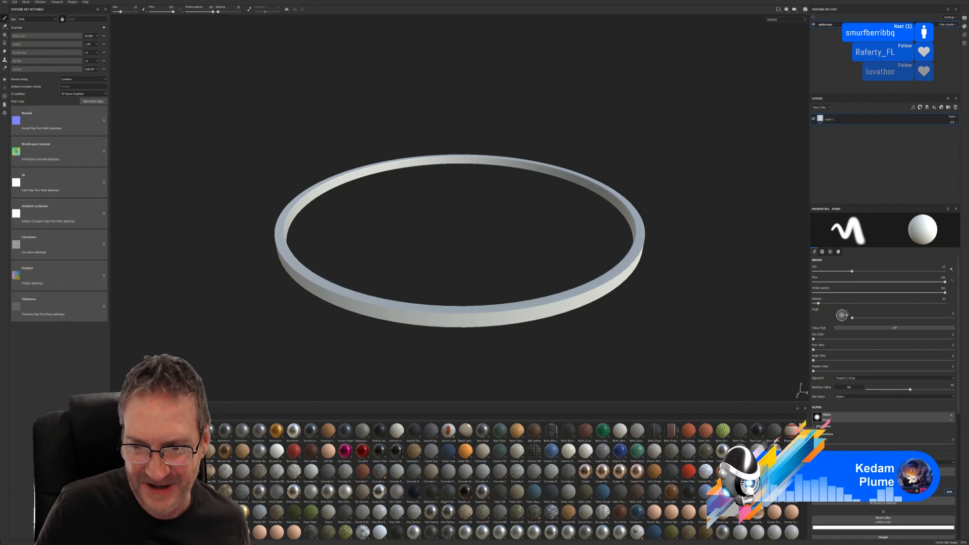
- Enlarge the material thumbnails and apply the Vintage Ceramic Tiles material to the ring as a new fill layer
click(801, 430)
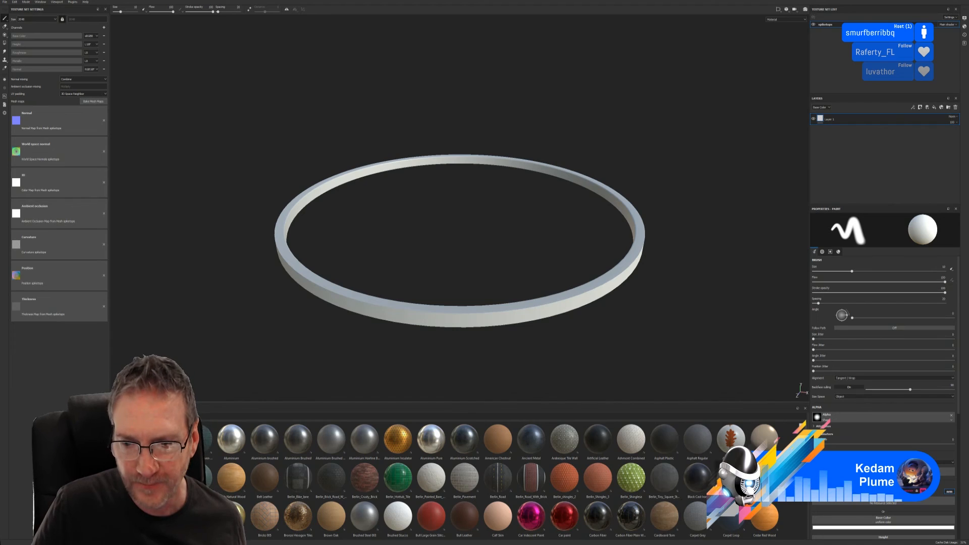
scroll(772, 434, down, 3)
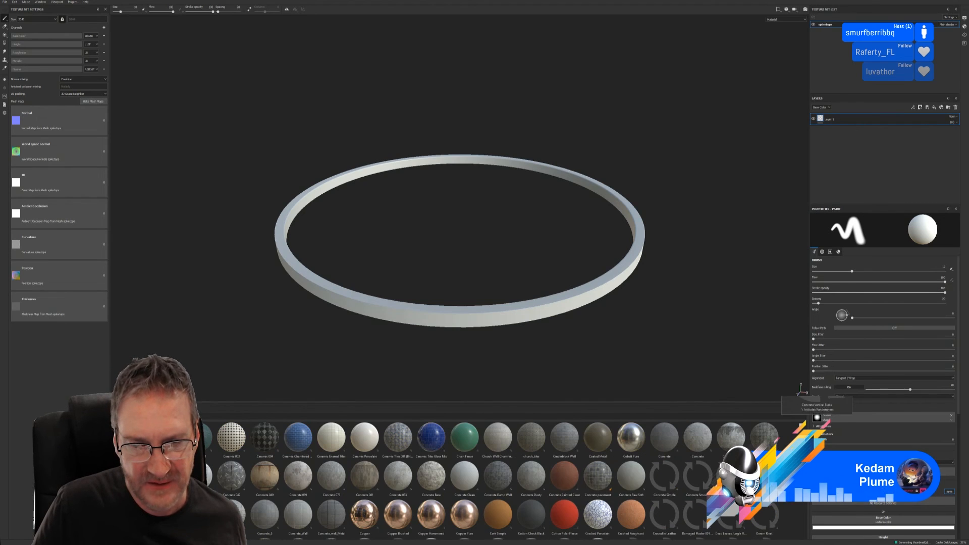
scroll(772, 434, down, 3)
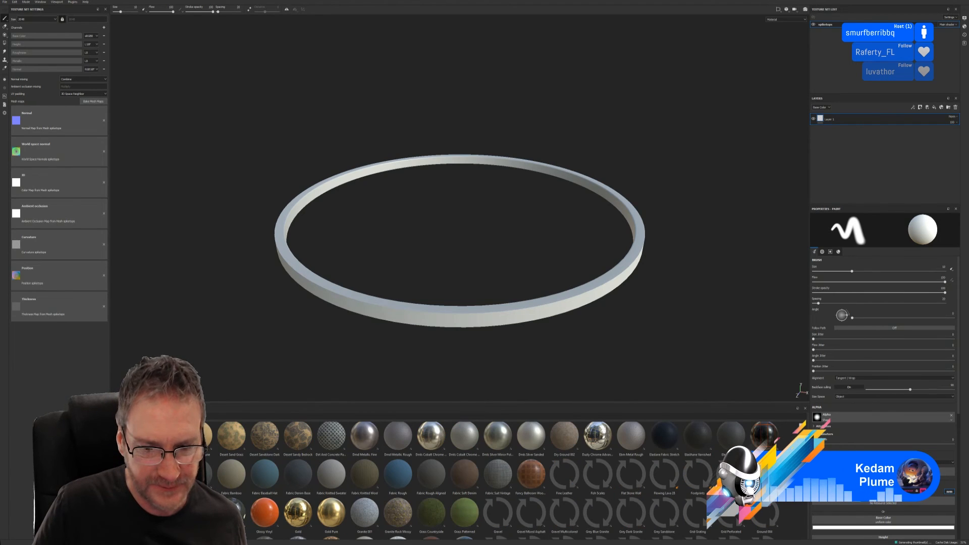
scroll(772, 434, down, 3)
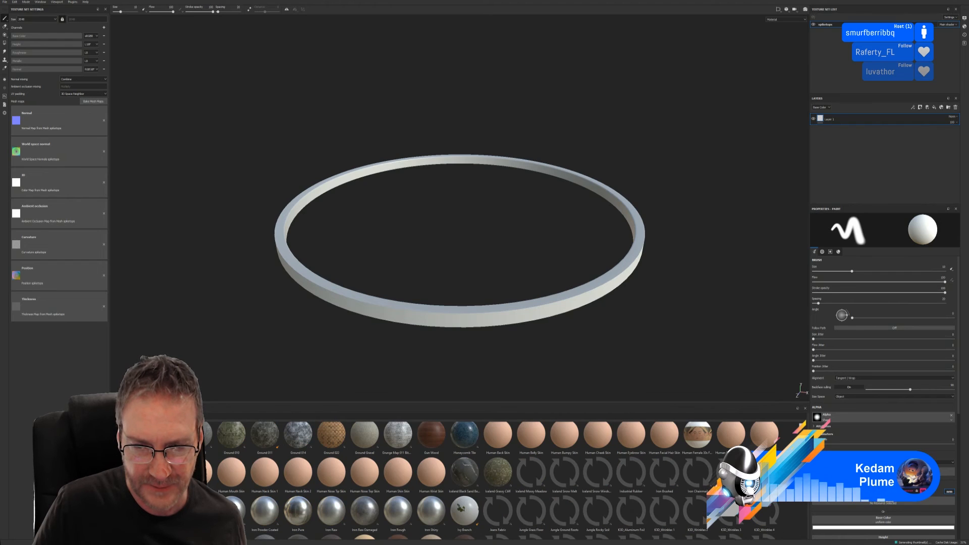
scroll(772, 434, down, 3)
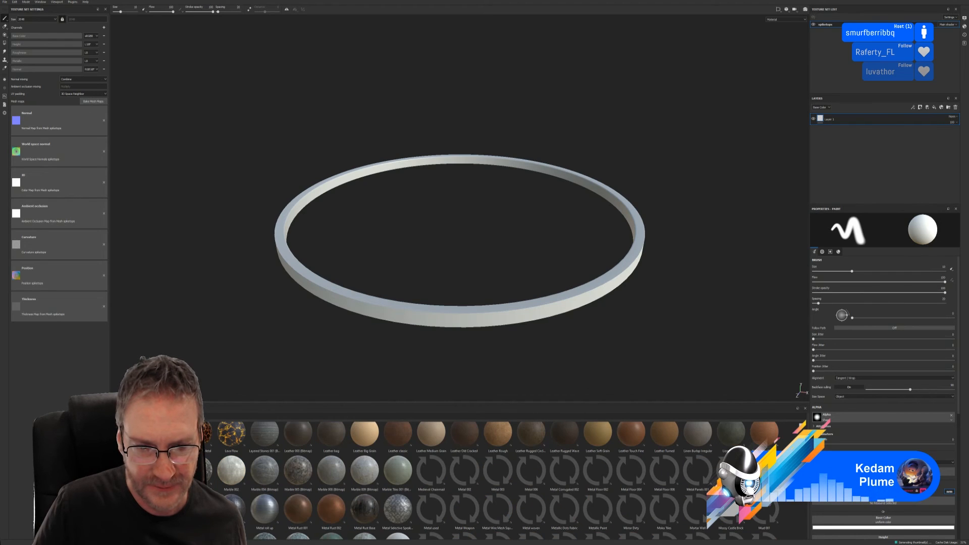
scroll(772, 434, down, 3)
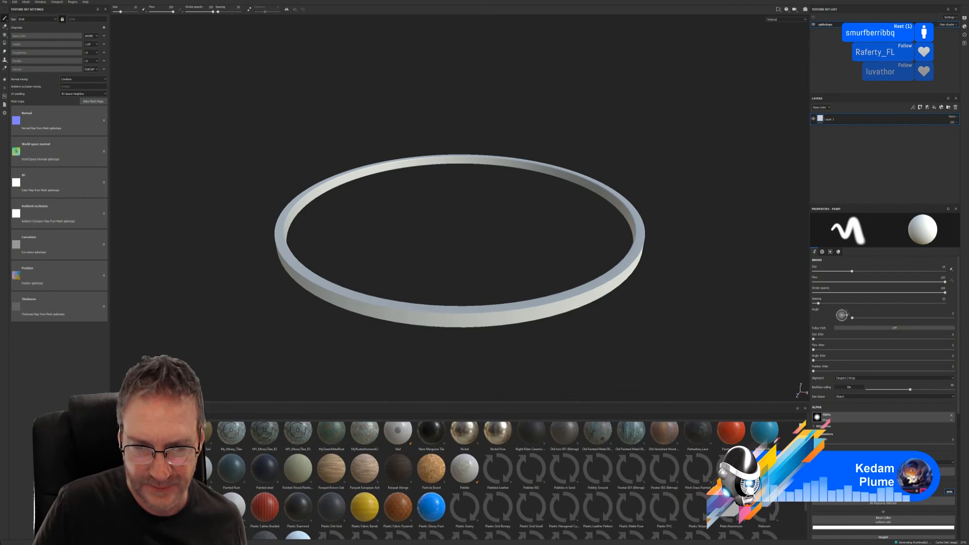
scroll(772, 433, down, 3)
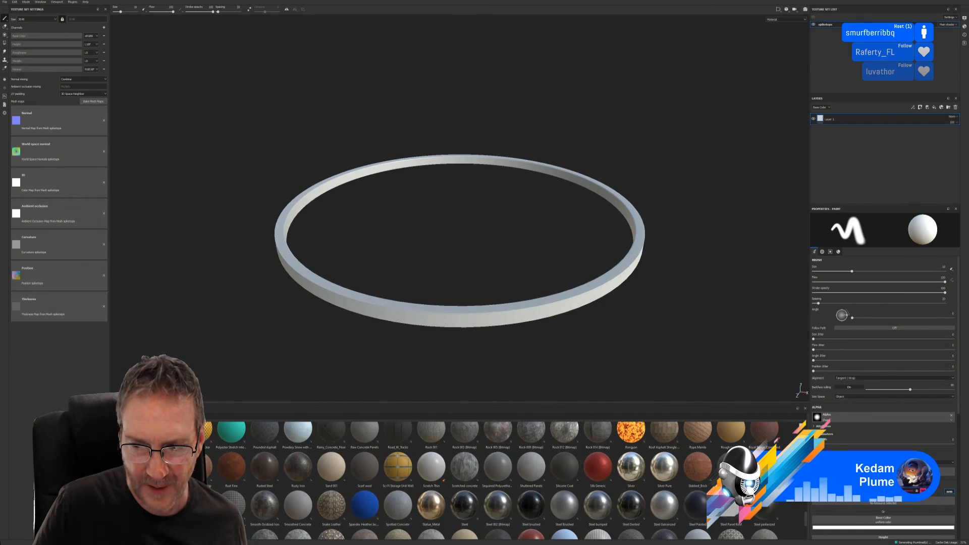
scroll(772, 434, down, 3)
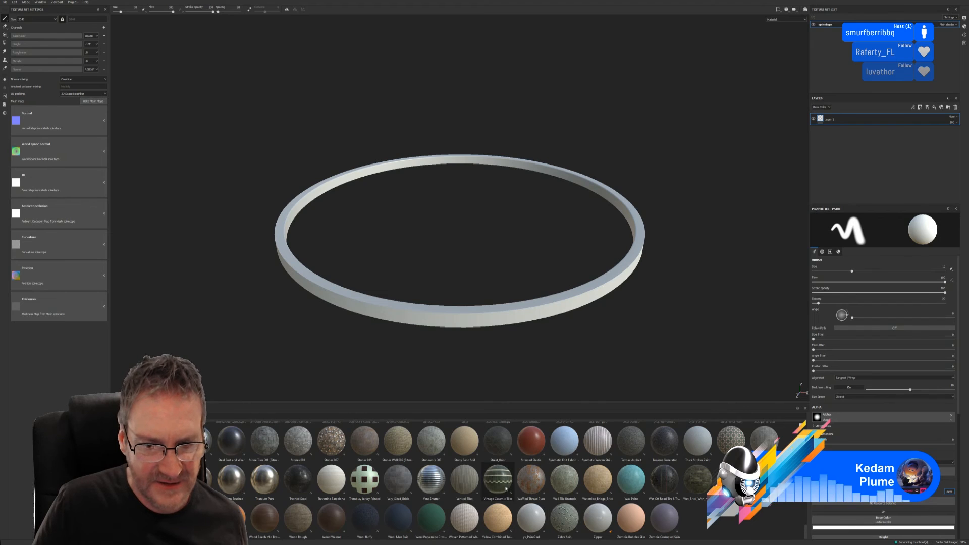
drag(497, 479, 529, 319)
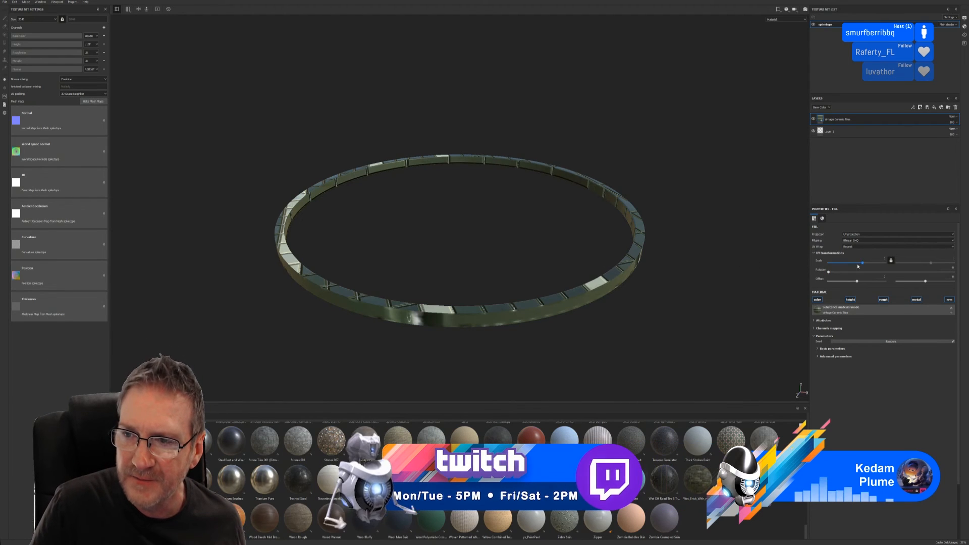
- Set the ceramic tile fill's UV scale to 7 so the tiles fit the ring's band
drag(858, 266, 866, 261)
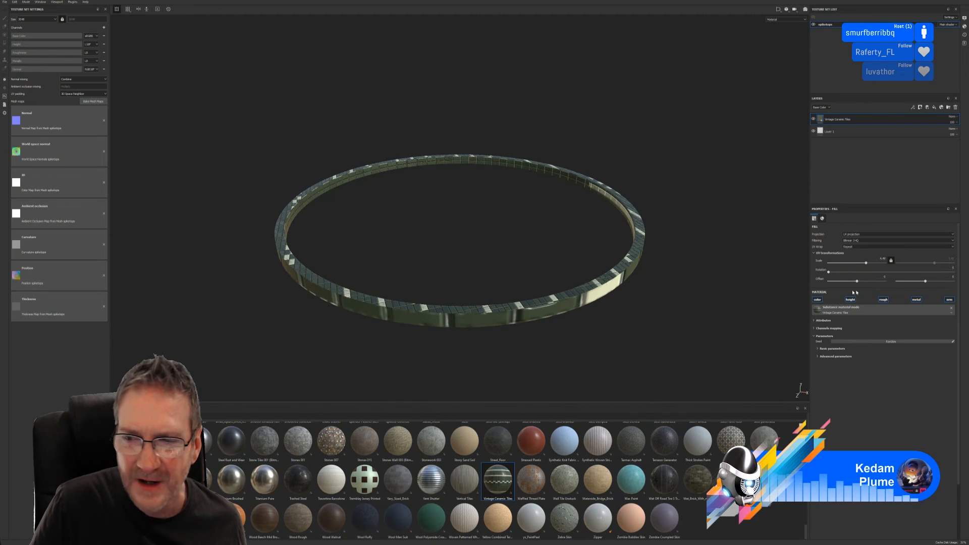
drag(866, 263, 867, 263)
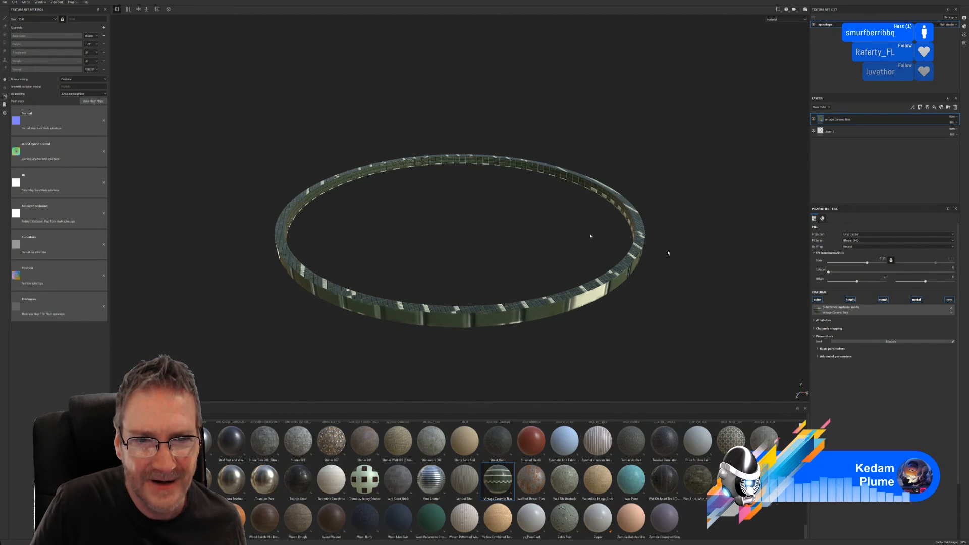
scroll(472, 158, up, 6)
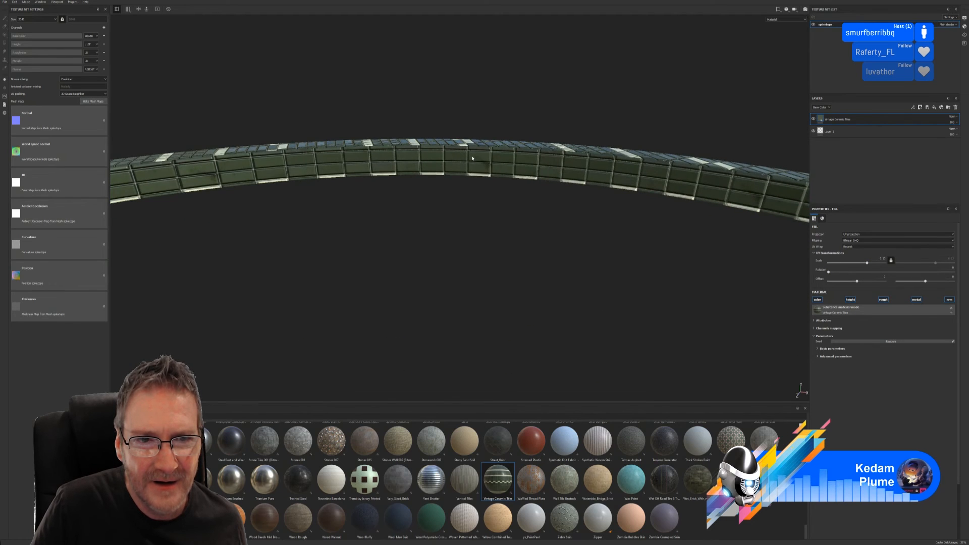
scroll(473, 158, down, 6)
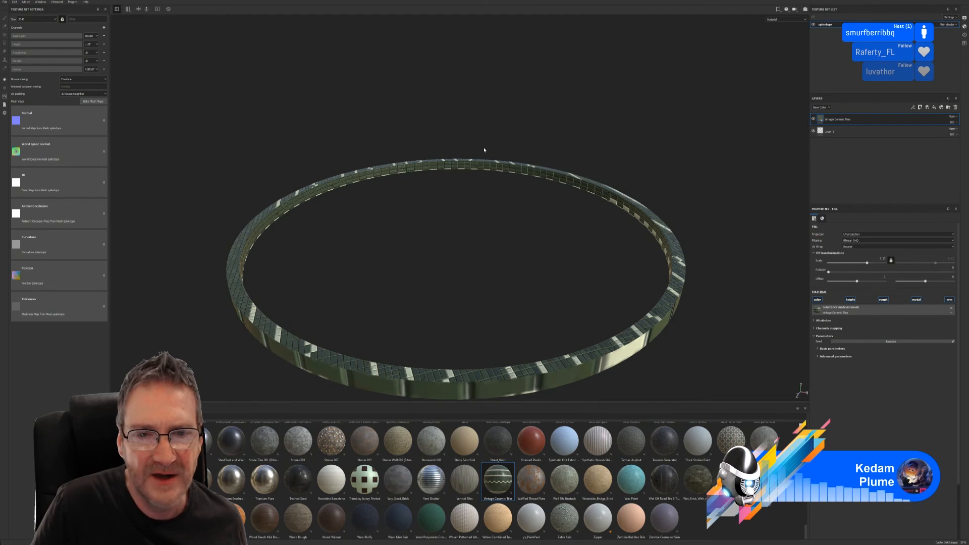
scroll(457, 174, up, 5)
scroll(458, 174, up, 2)
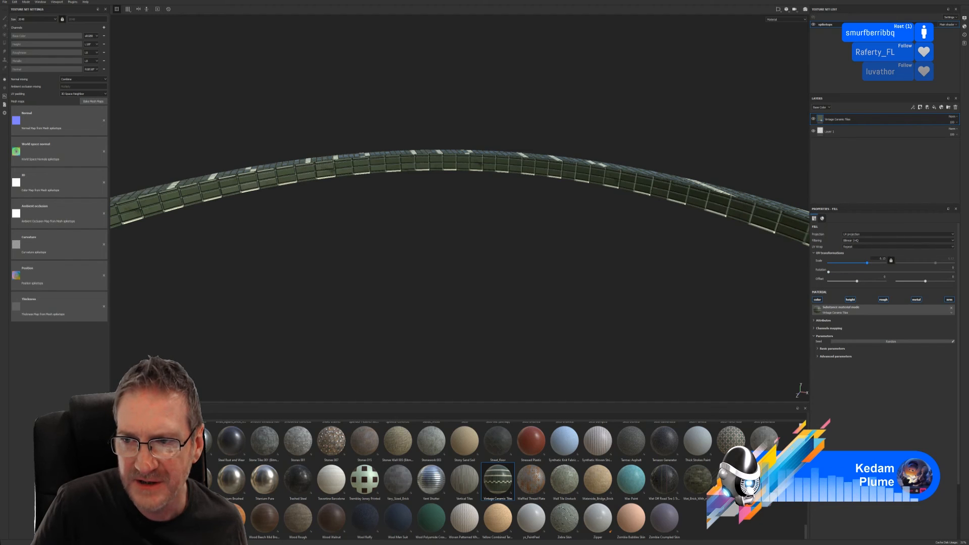
click(882, 259)
text(7)
key(Return)
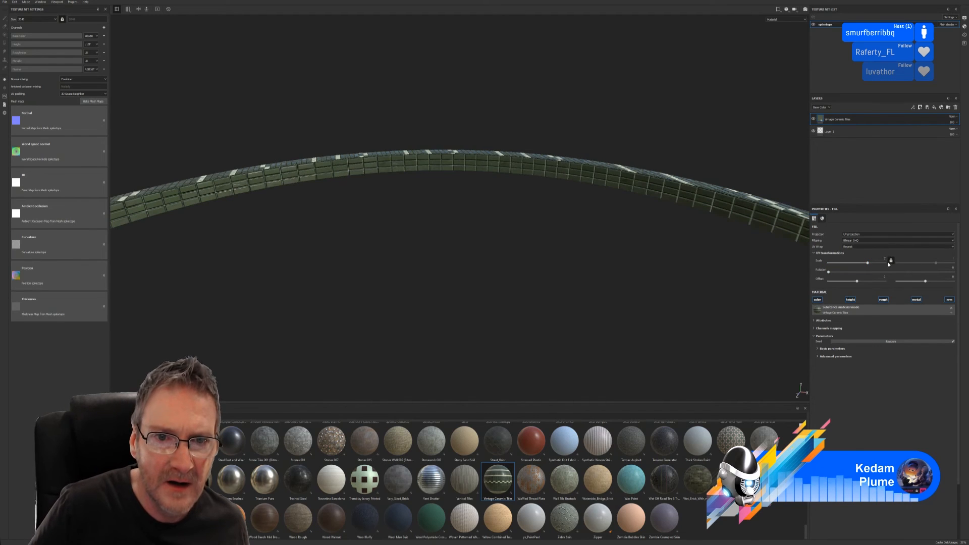
scroll(443, 247, down, 2)
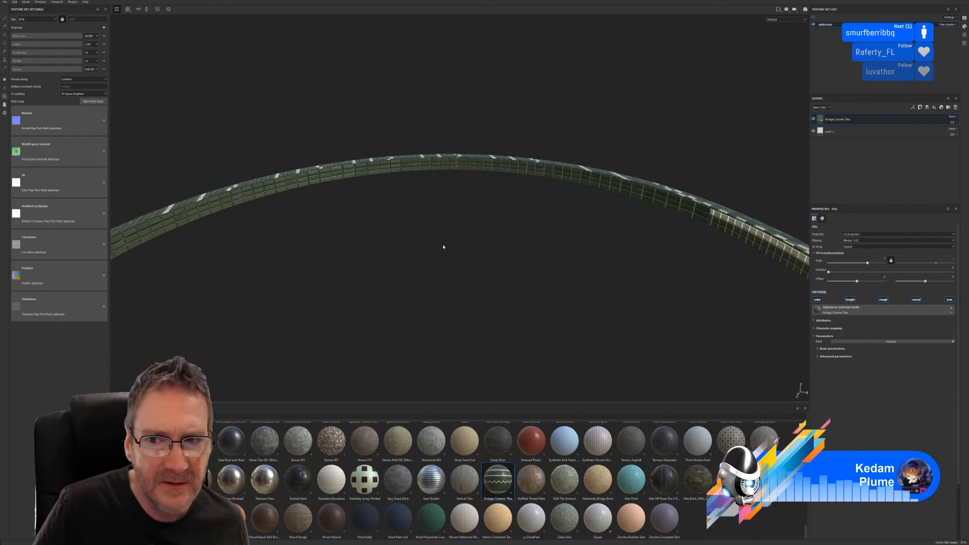
scroll(443, 247, down, 3)
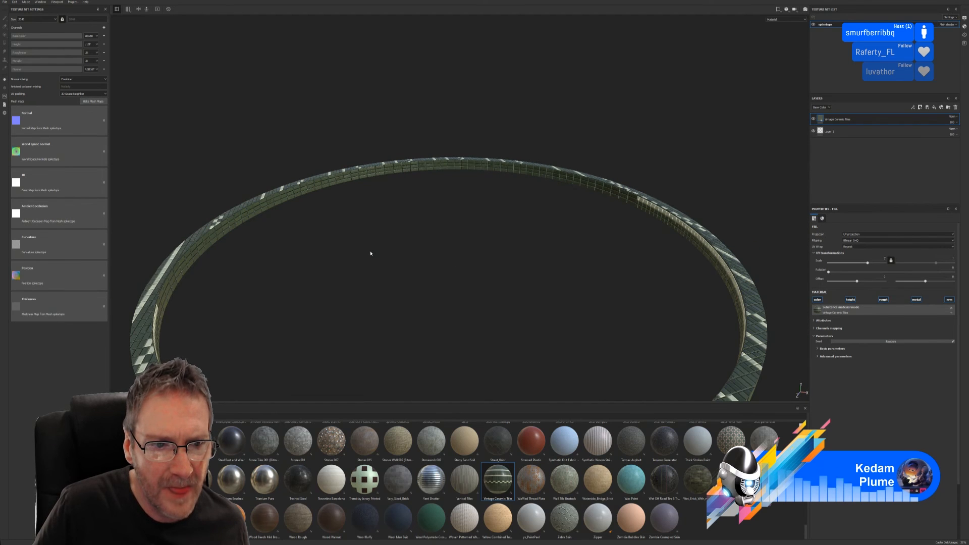
- Nudge the tile fill's UV offset slightly positive horizontally and slightly negative vertically to align the tile rows with the ring's inner face
alt+drag(372, 252, 434, 245)
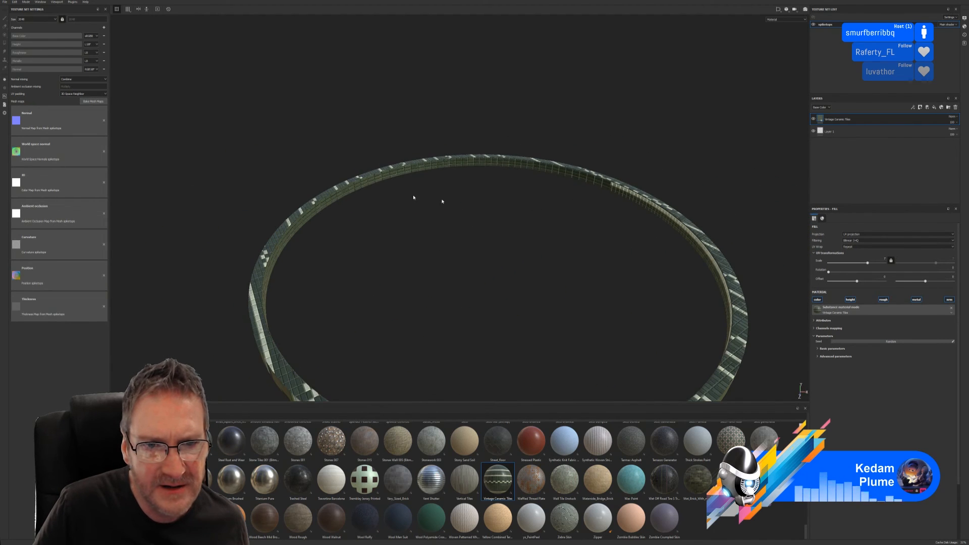
alt+drag(530, 249, 487, 207)
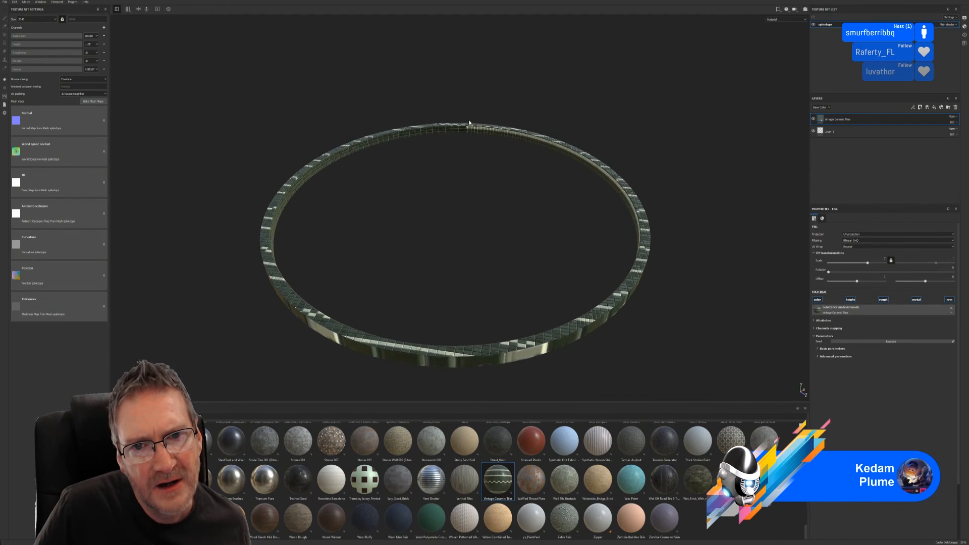
scroll(480, 134, up, 6)
scroll(473, 131, up, 2)
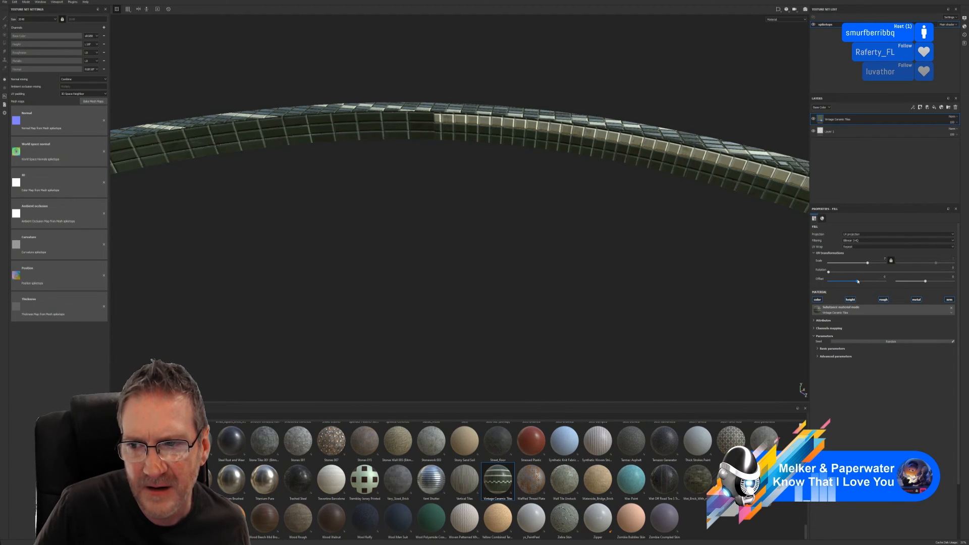
drag(857, 281, 858, 283)
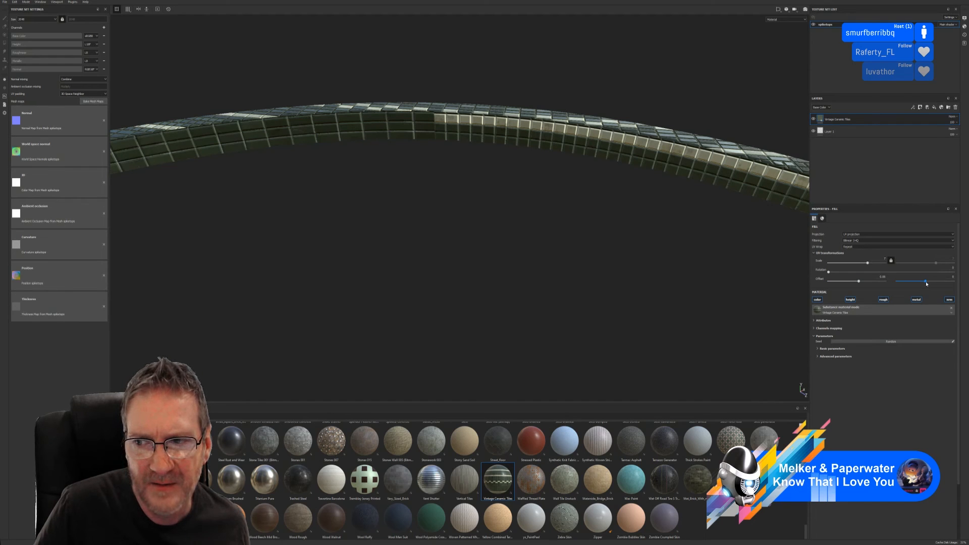
drag(926, 284, 924, 283)
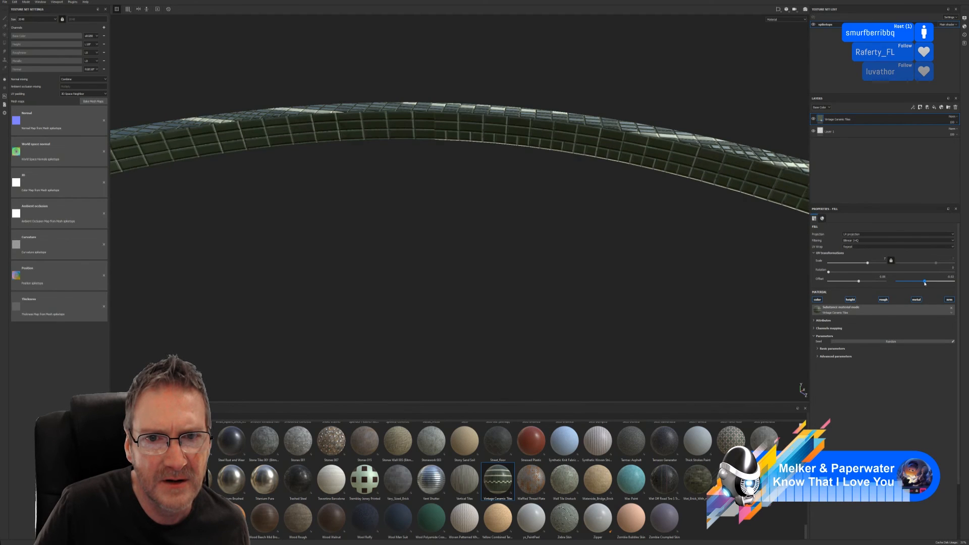
scroll(512, 252, down, 3)
scroll(511, 252, down, 8)
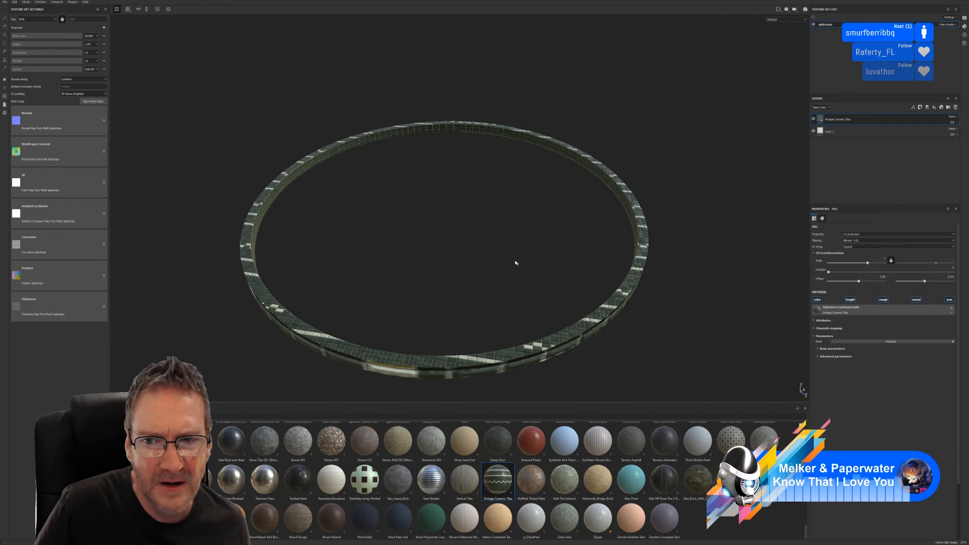
alt+drag(514, 263, 554, 253)
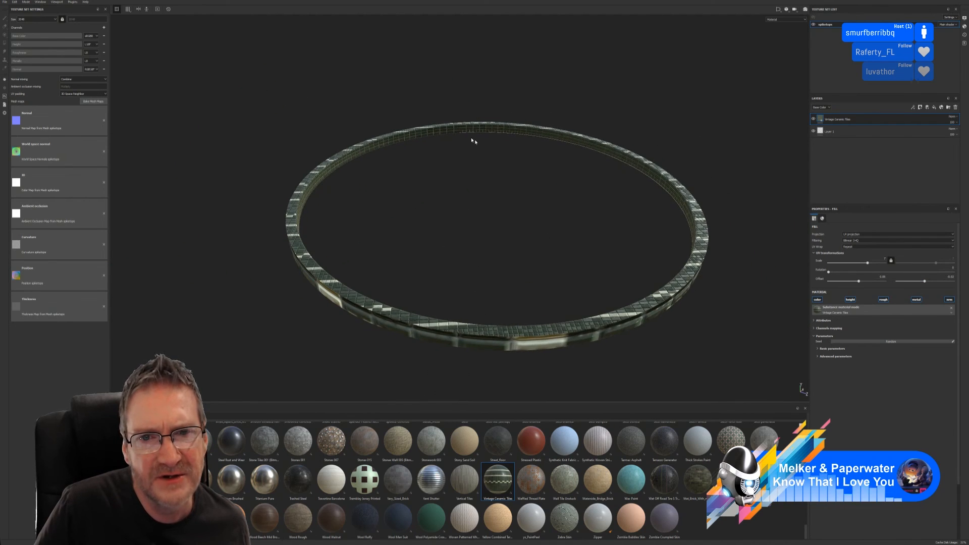
scroll(477, 151, up, 6)
alt+drag(422, 147, 372, 167)
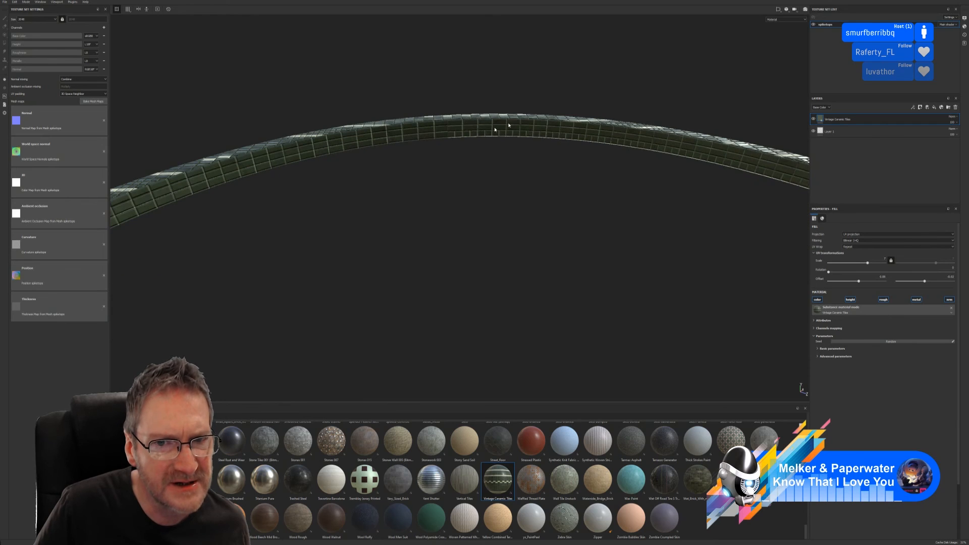
- Find the church_tiles material in the library, apply it to the ring as a new fill layer, and hide the Vintage Ceramic Tiles layer
scroll(396, 508, up, 10)
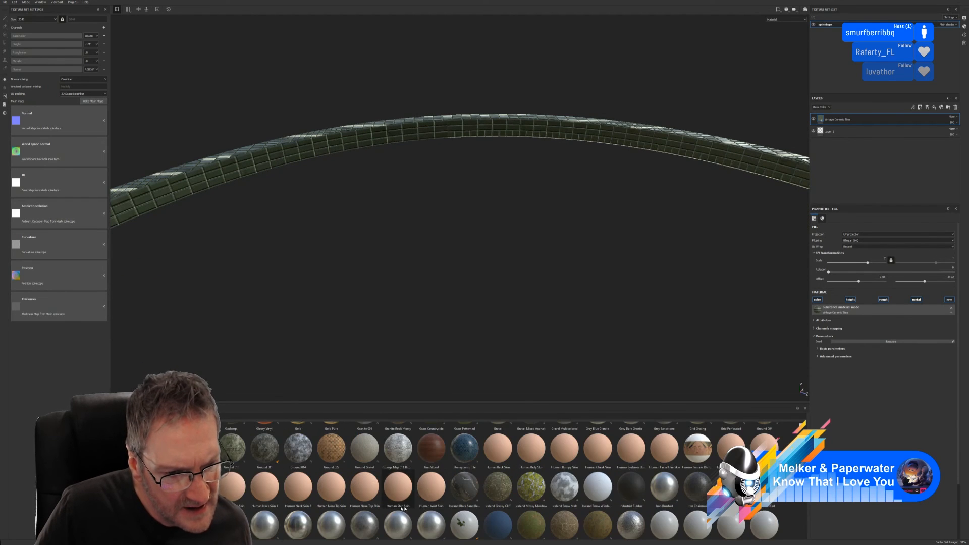
scroll(396, 508, up, 5)
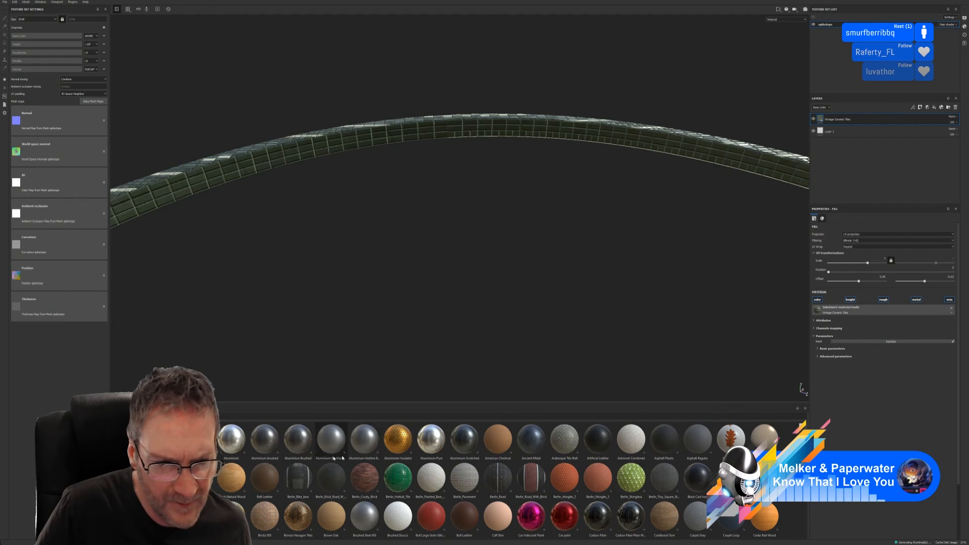
mouse_move(195, 441)
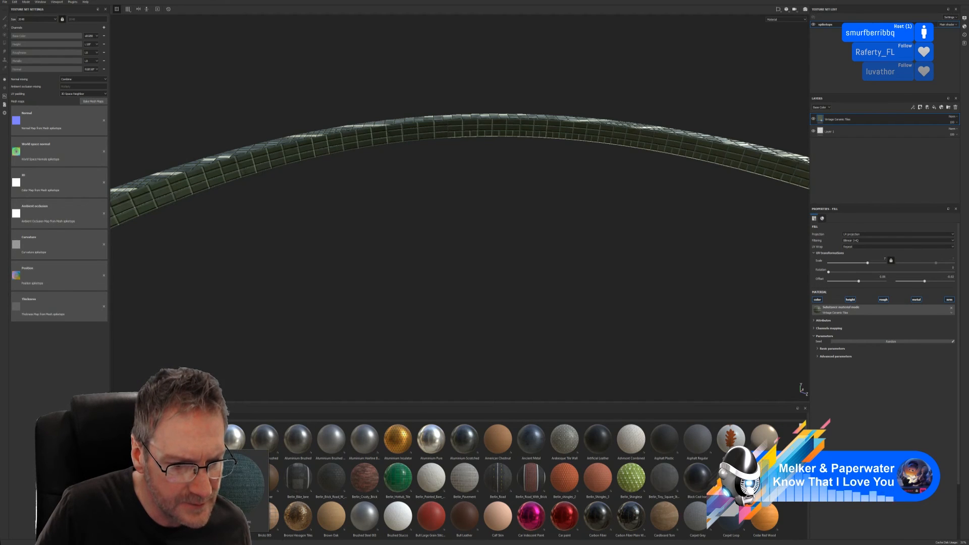
mouse_move(202, 470)
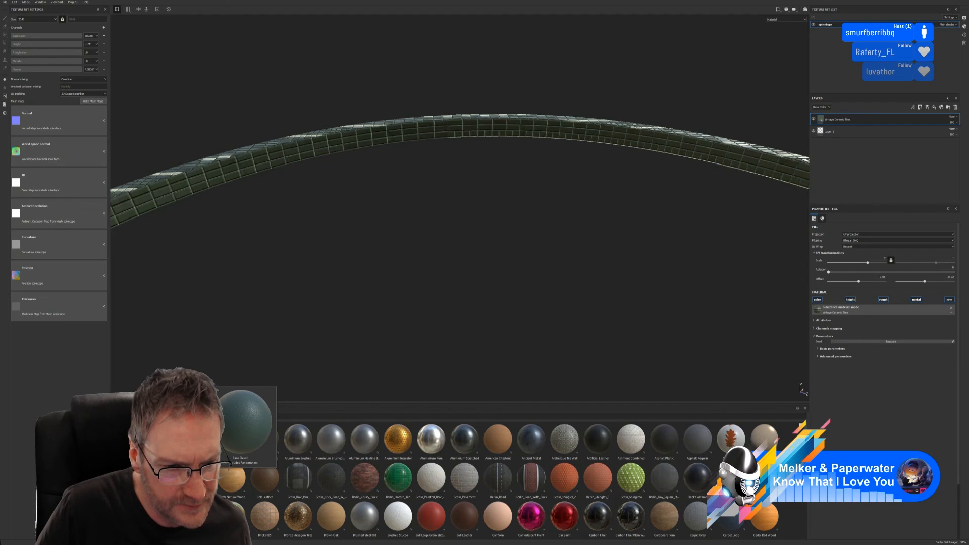
scroll(499, 464, down, 3)
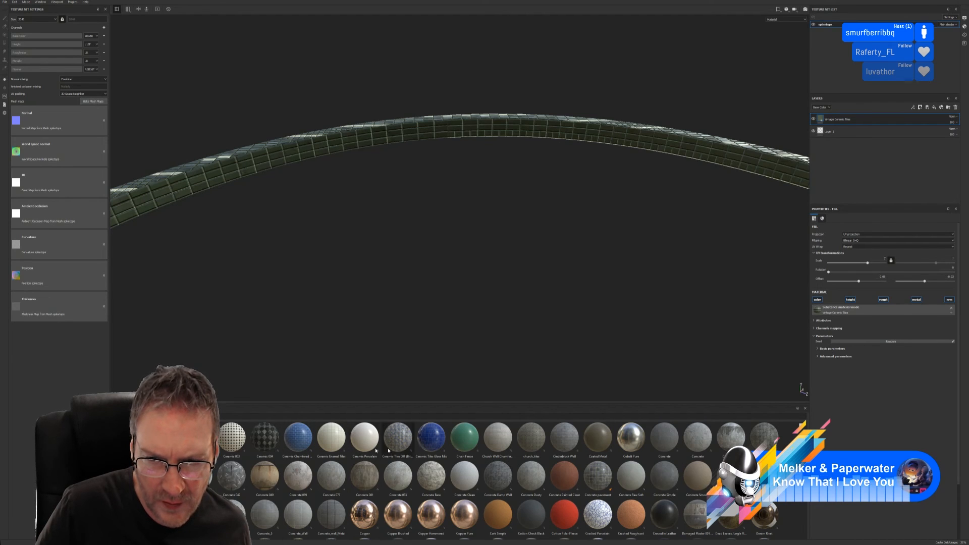
mouse_move(605, 479)
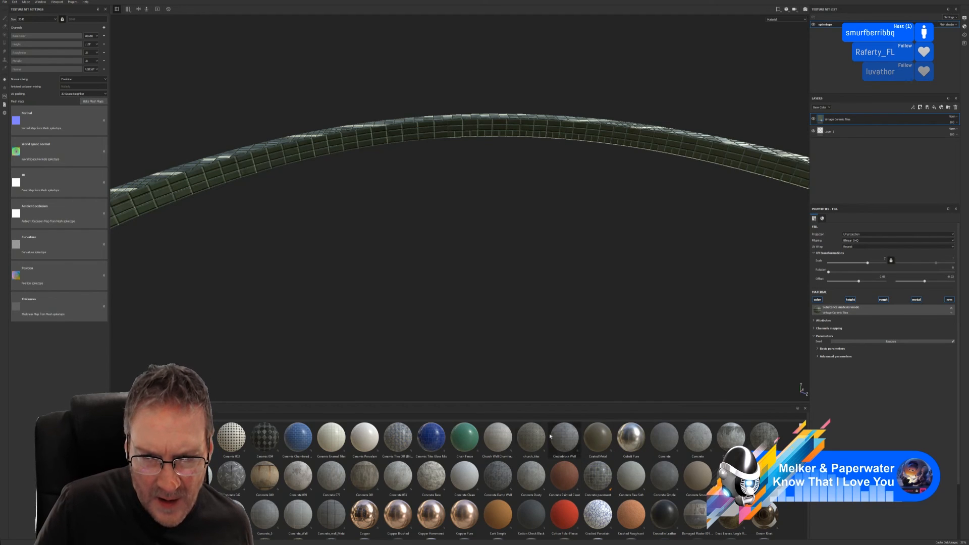
drag(531, 437, 386, 149)
scroll(628, 206, down, 4)
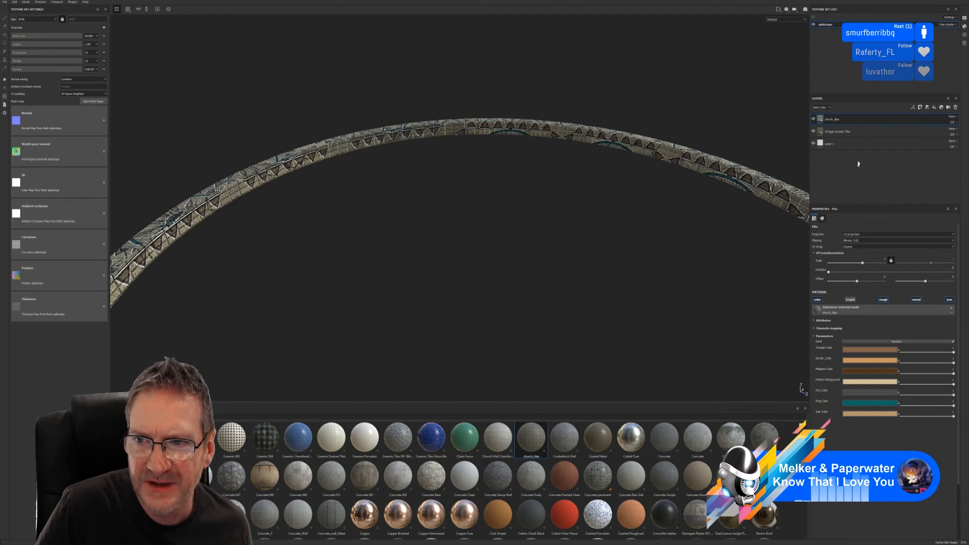
click(814, 131)
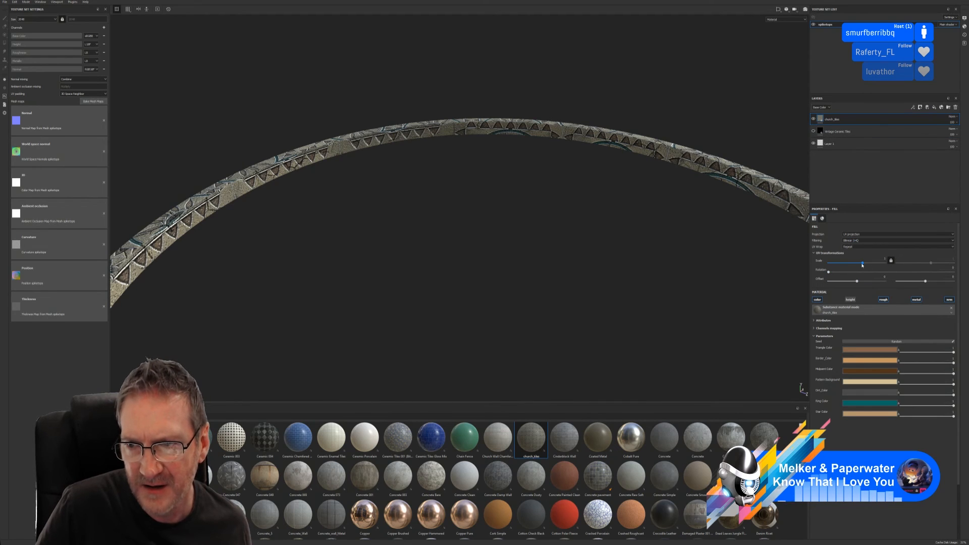
- Increase the church_tiles fill's UV scale until the rosette pattern is small enough for a single row to fit the ring's band
drag(863, 265, 865, 264)
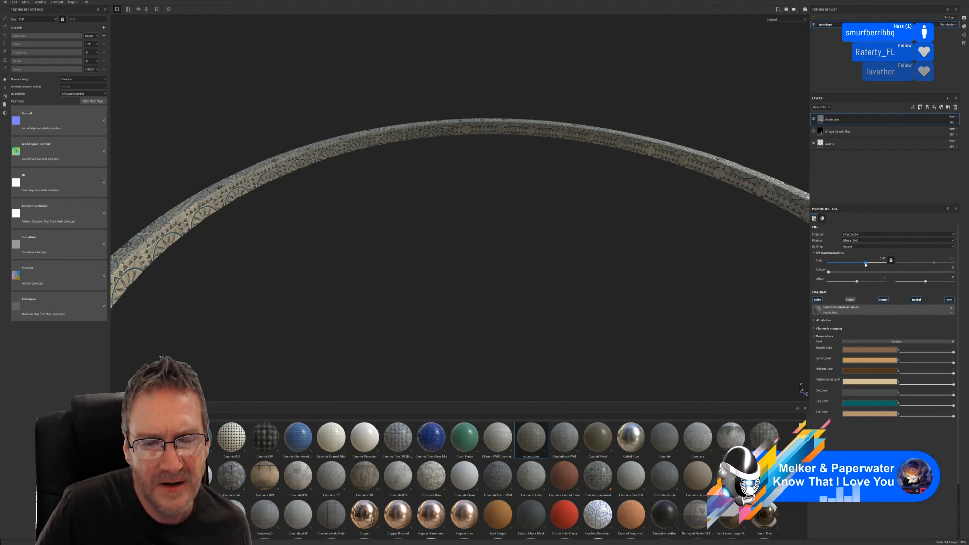
drag(866, 264, 867, 264)
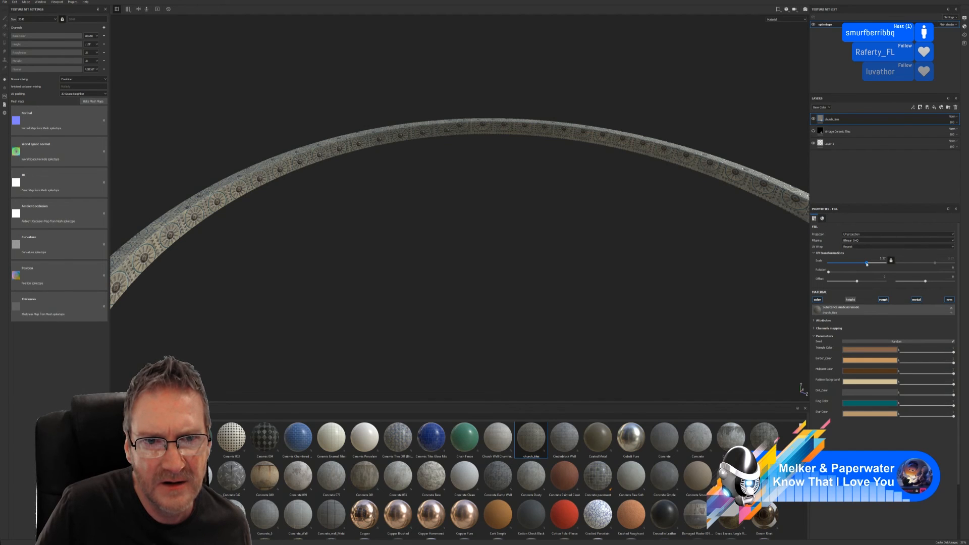
drag(866, 264, 868, 264)
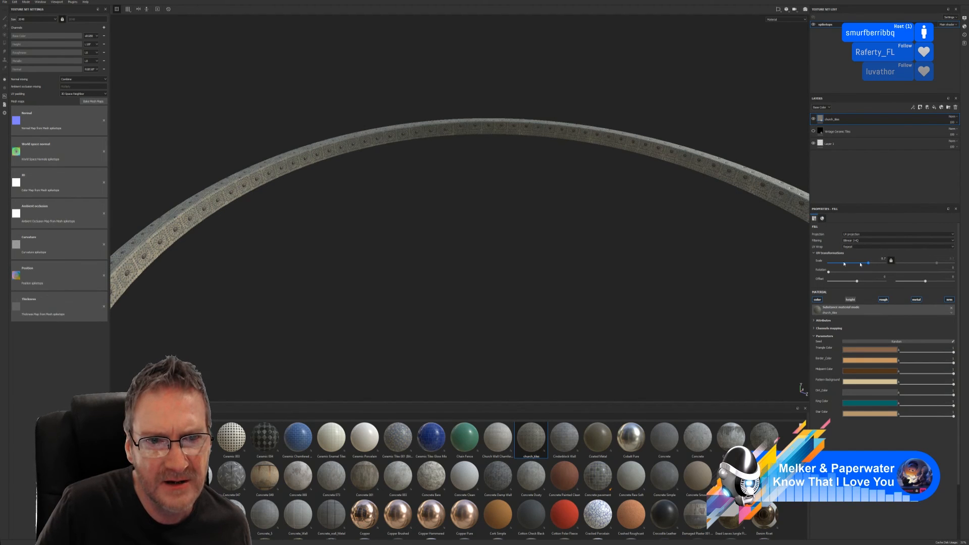
- Shift the church_tiles fill's vertical UV offset slightly negative to reposition the rosette row on the ring's inner face
scroll(591, 134, up, 2)
scroll(389, 130, up, 3)
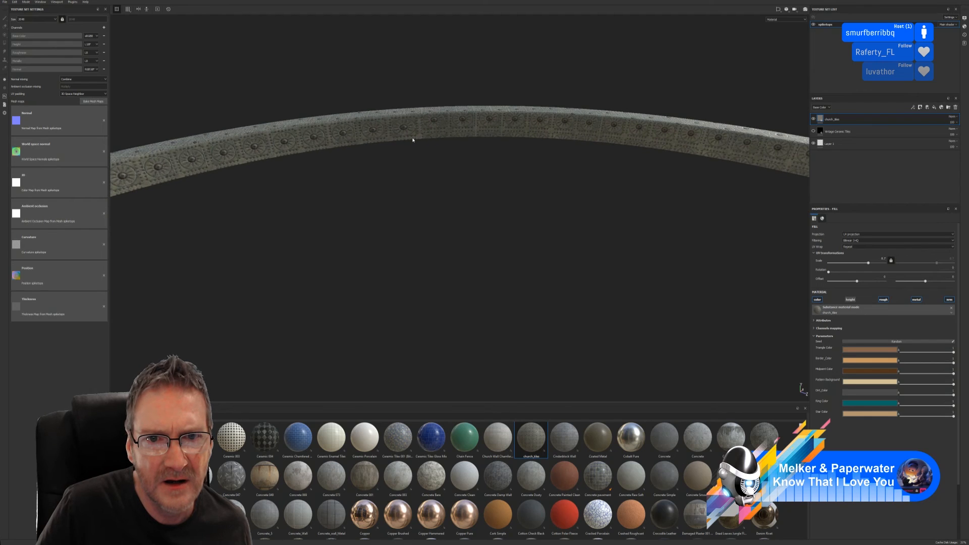
scroll(413, 140, up, 2)
scroll(412, 140, up, 2)
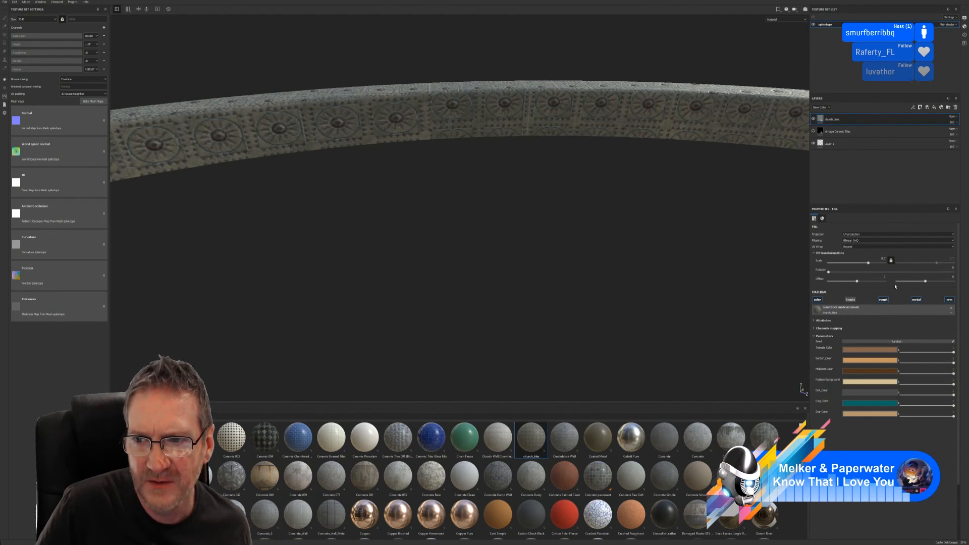
click(925, 283)
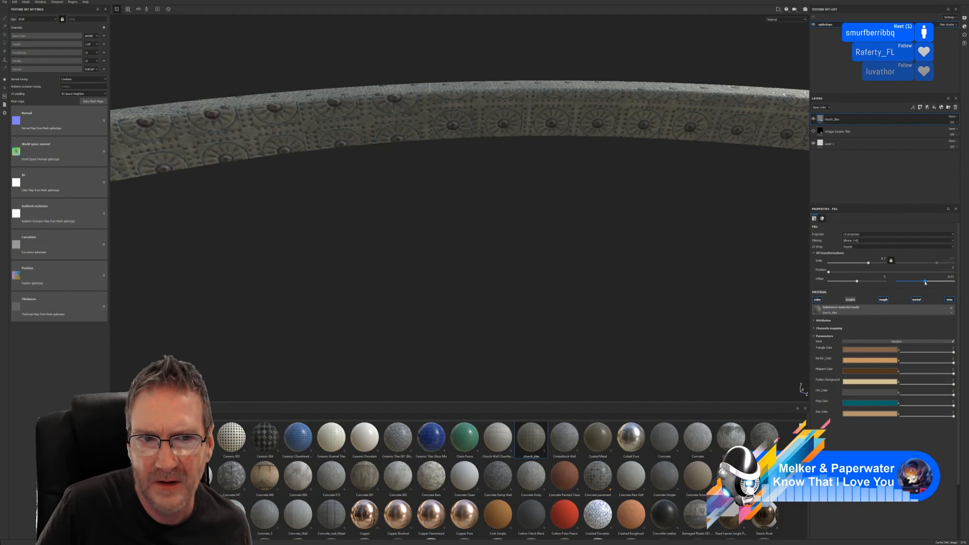
drag(925, 283, 921, 284)
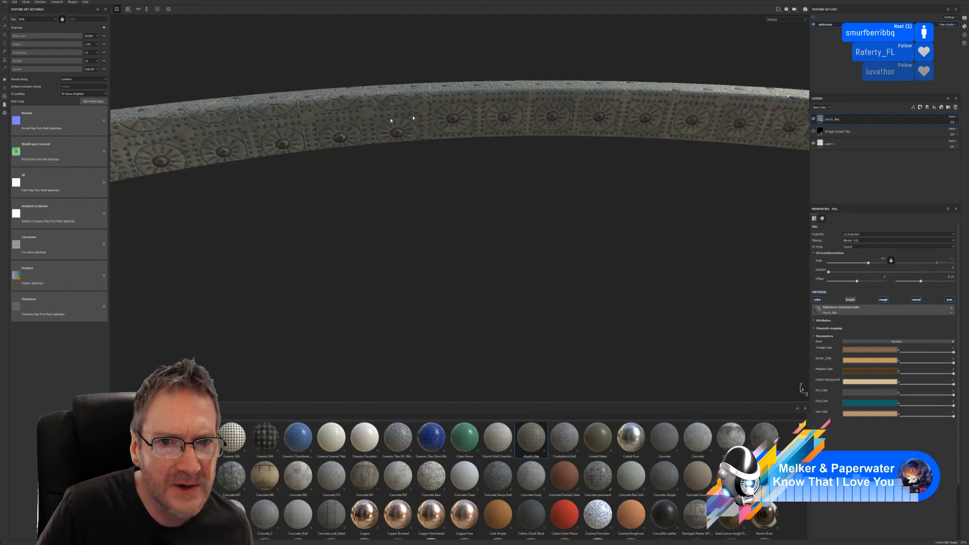
scroll(383, 187, down, 10)
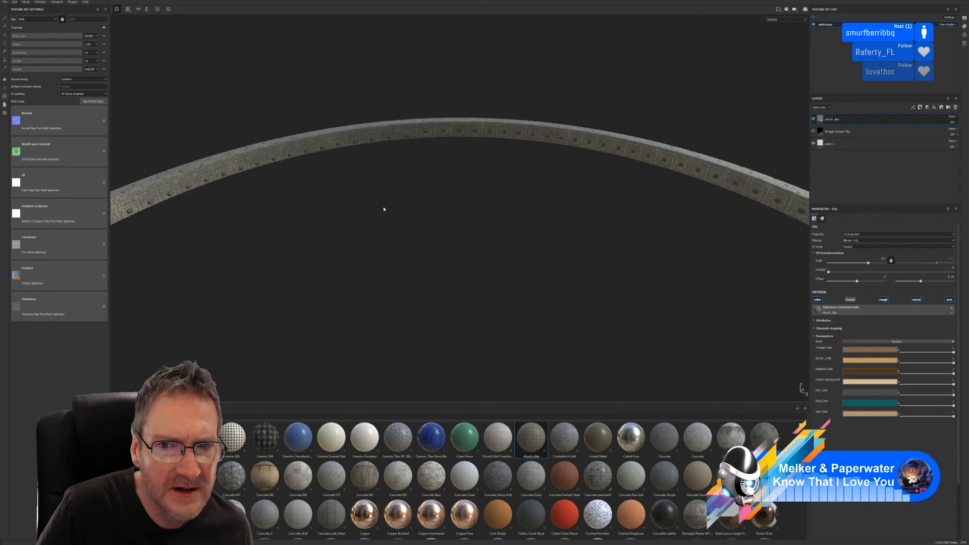
scroll(480, 191, up, 5)
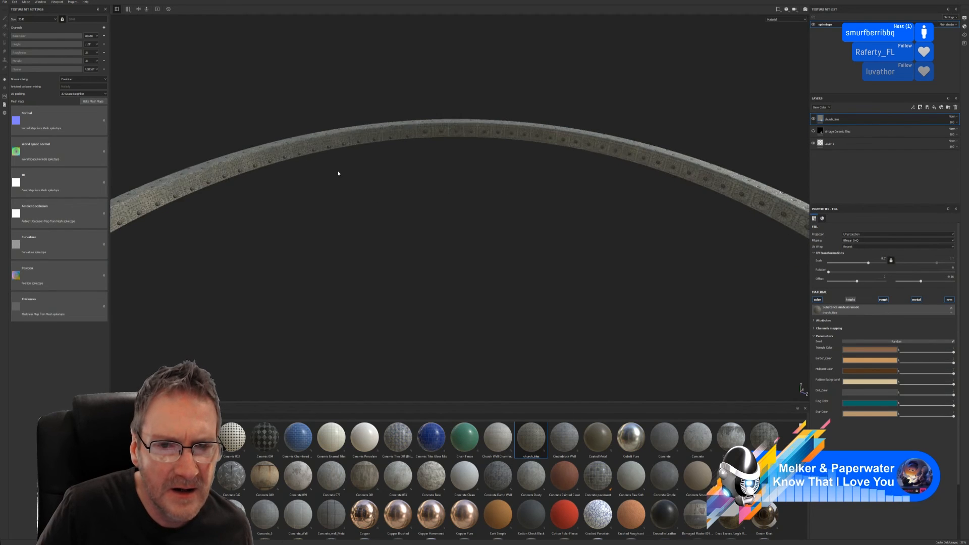
scroll(414, 157, up, 3)
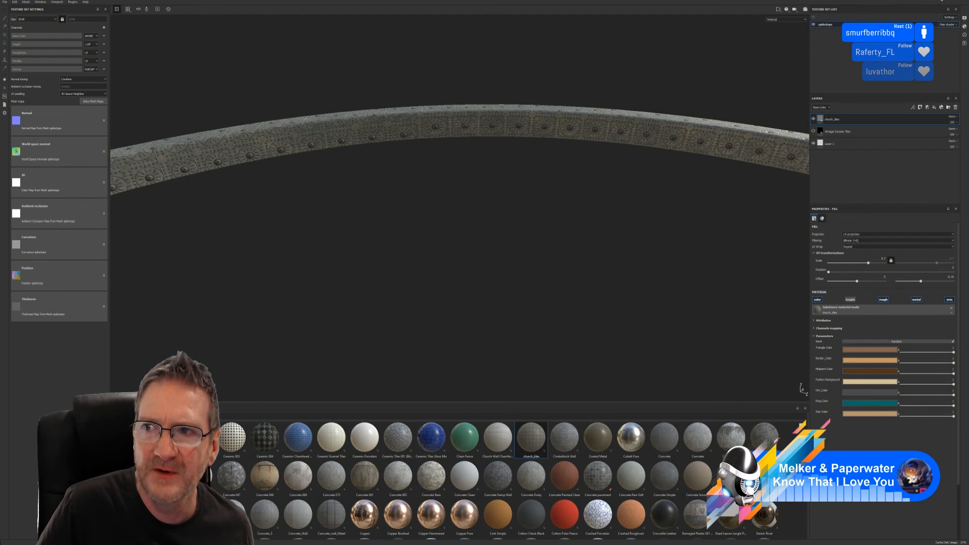
- Switch to 3ds Max, add an Unwrap UVW modifier to the ring, and open its UV editor
click(941, 1)
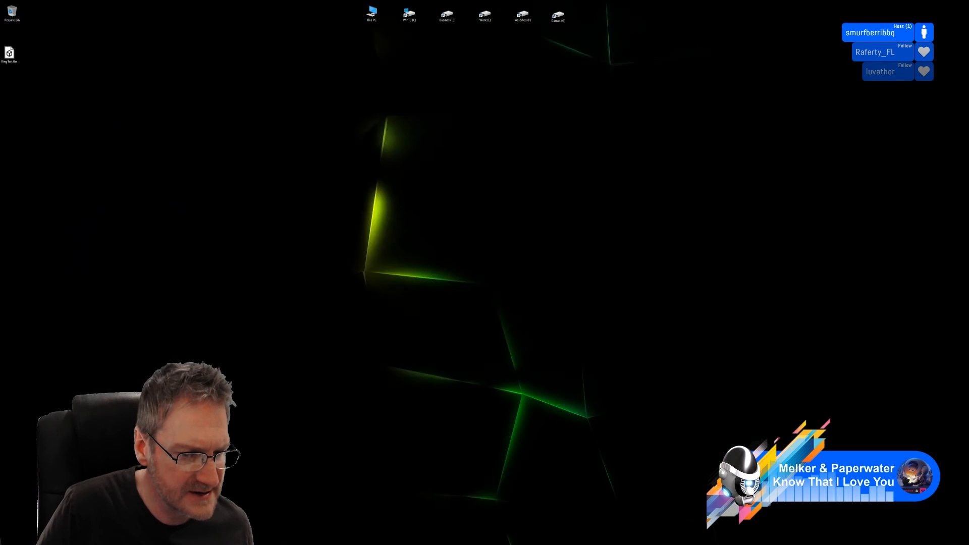
click(237, 544)
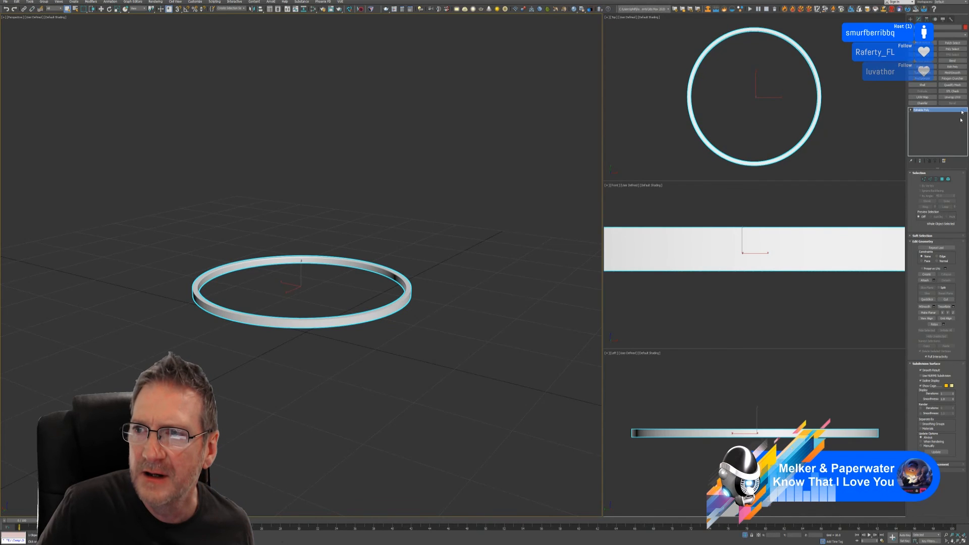
click(952, 97)
click(937, 282)
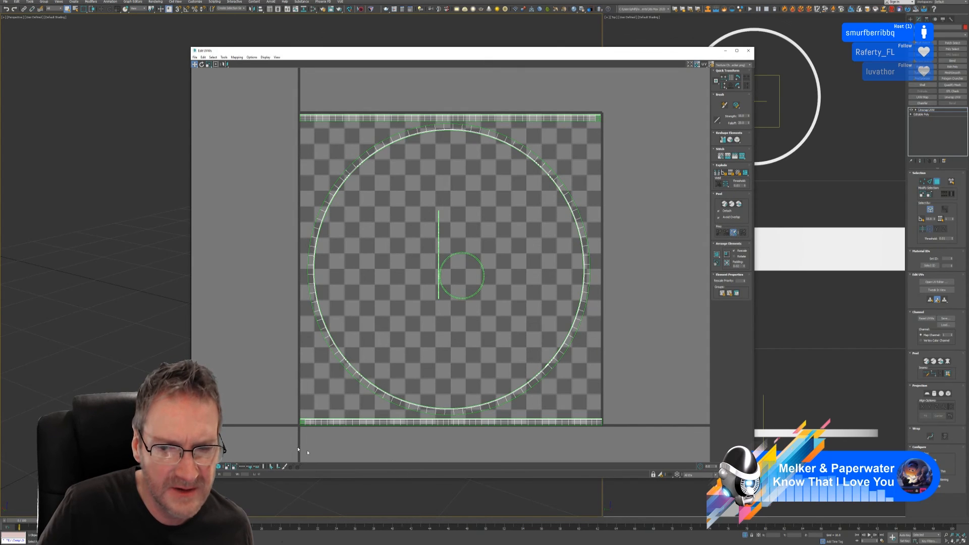
- Move the ring's bottom UV strip straight up onto the top strip and nudge it so the two strips overlap
drag(295, 443, 638, 418)
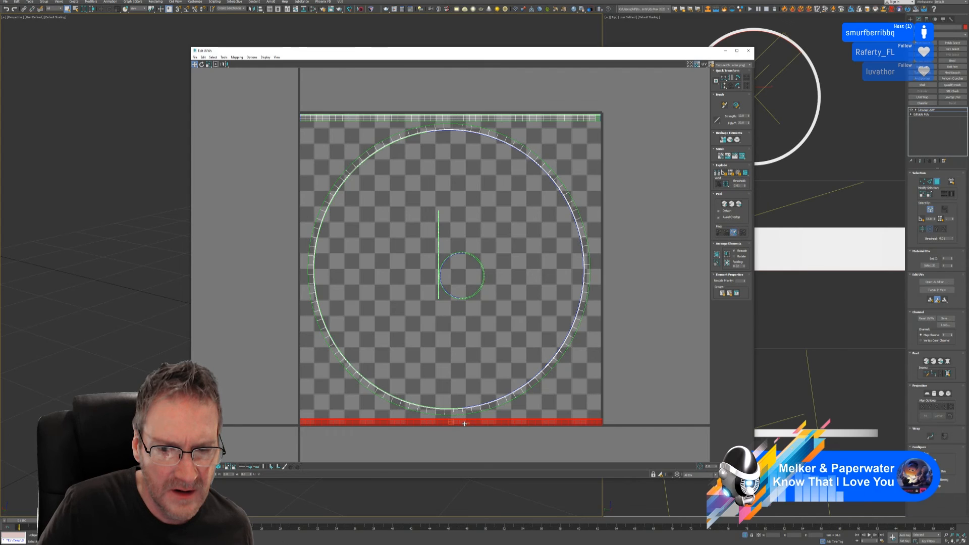
drag(463, 424, 463, 119)
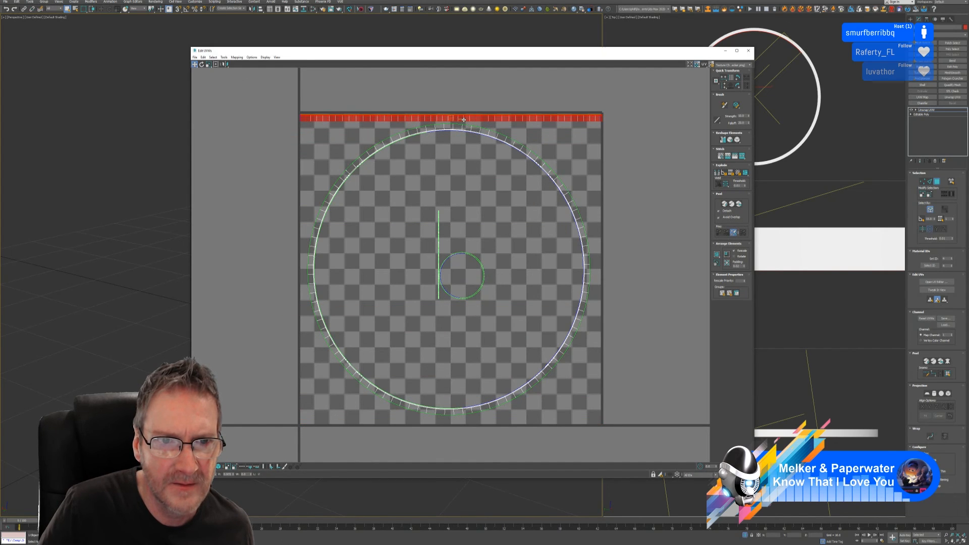
scroll(256, 112, up, 3)
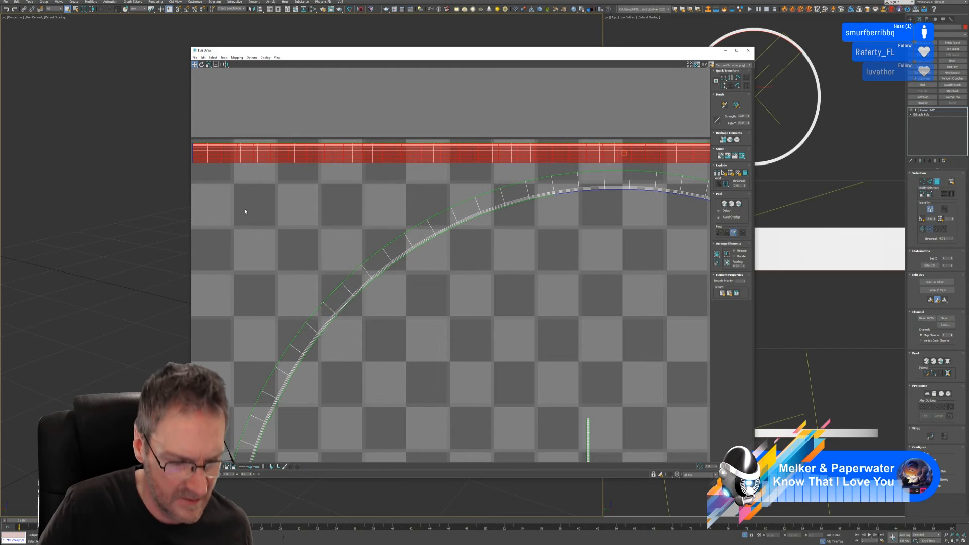
middle_drag(244, 209, 325, 209)
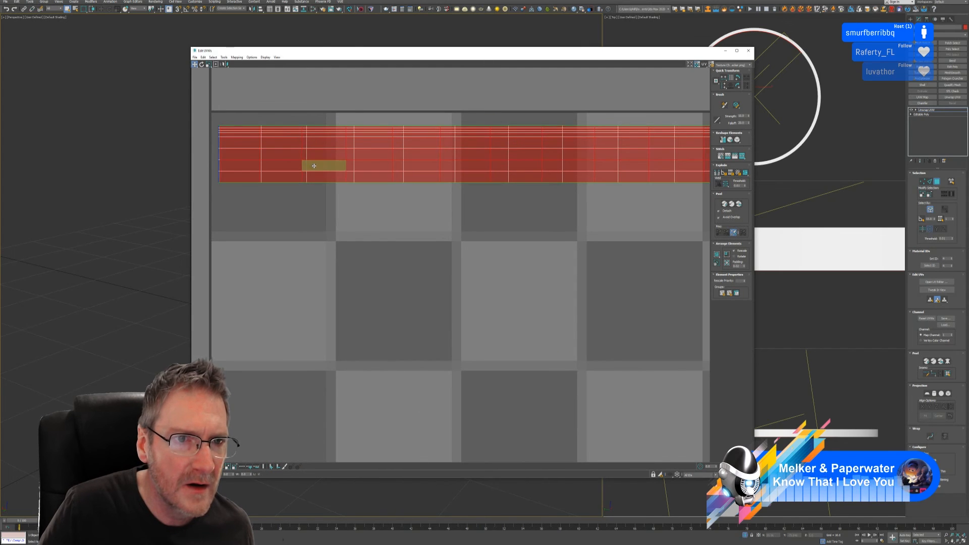
drag(312, 166, 313, 165)
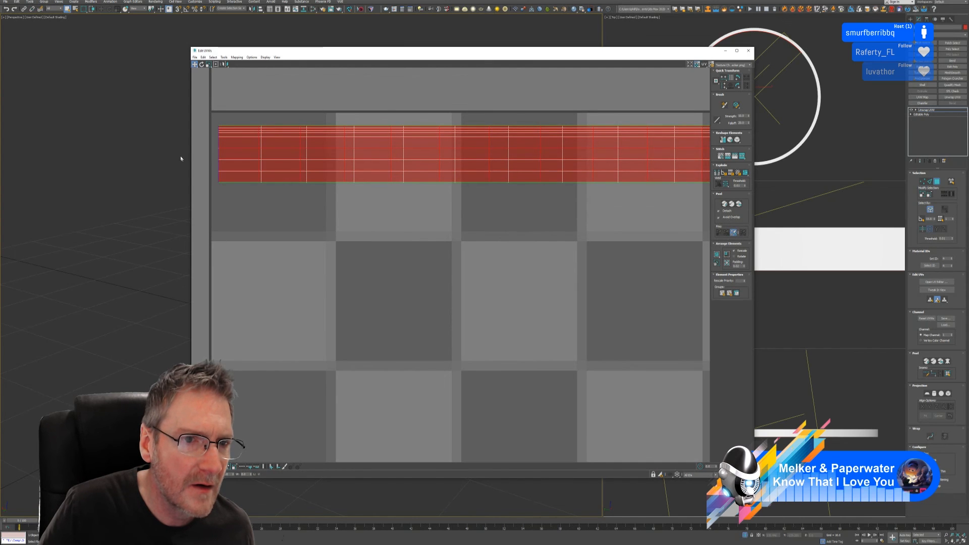
- Scale the selected UV strip slightly in height so its rows match those of the strip beneath it
scroll(313, 166, up, 5)
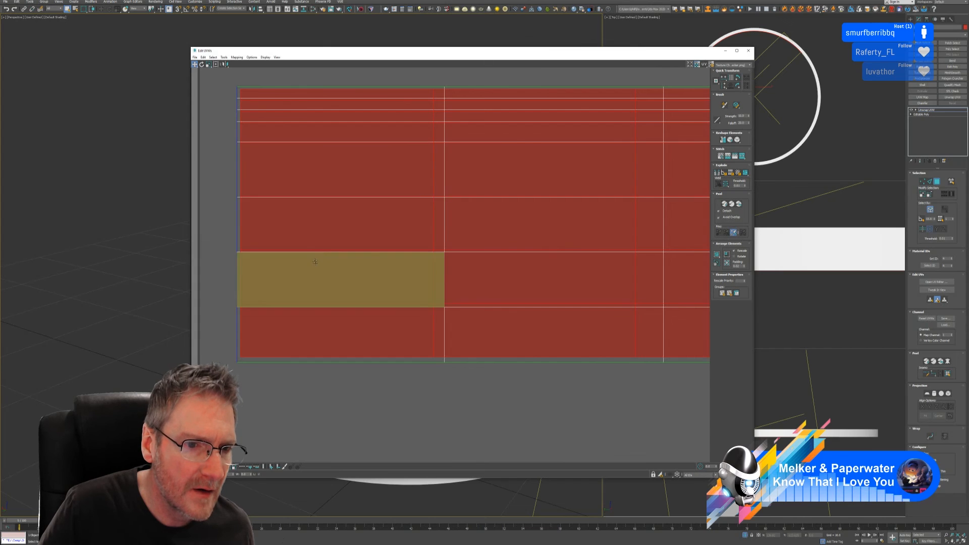
click(209, 65)
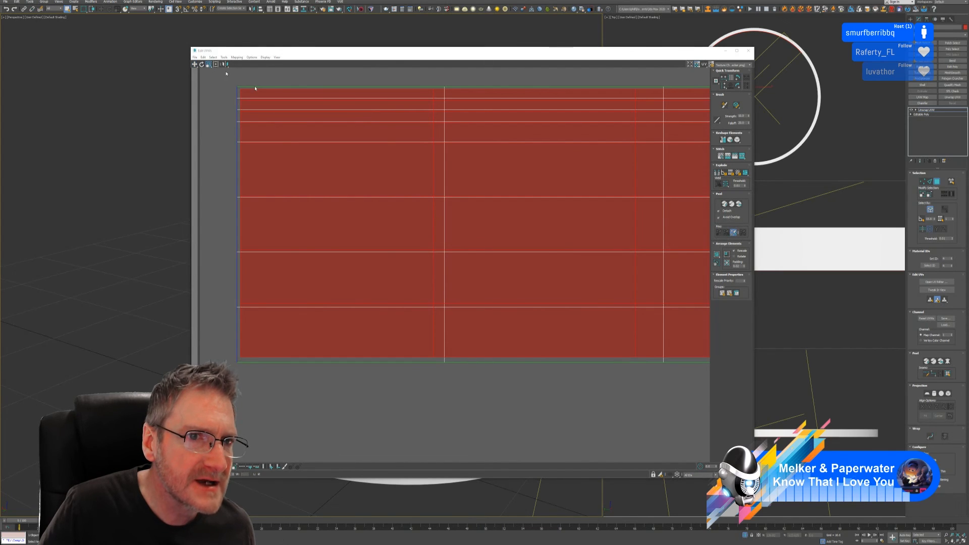
drag(297, 177, 287, 178)
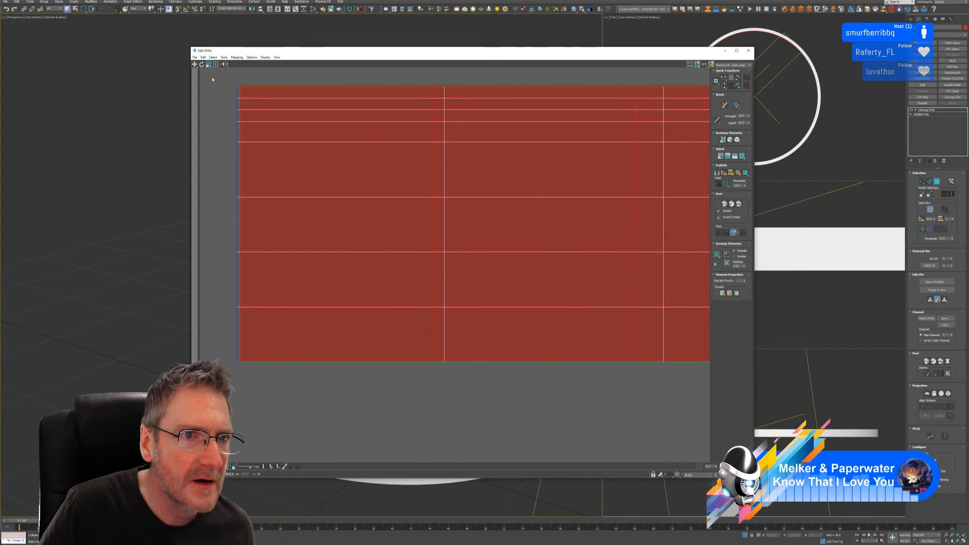
click(194, 64)
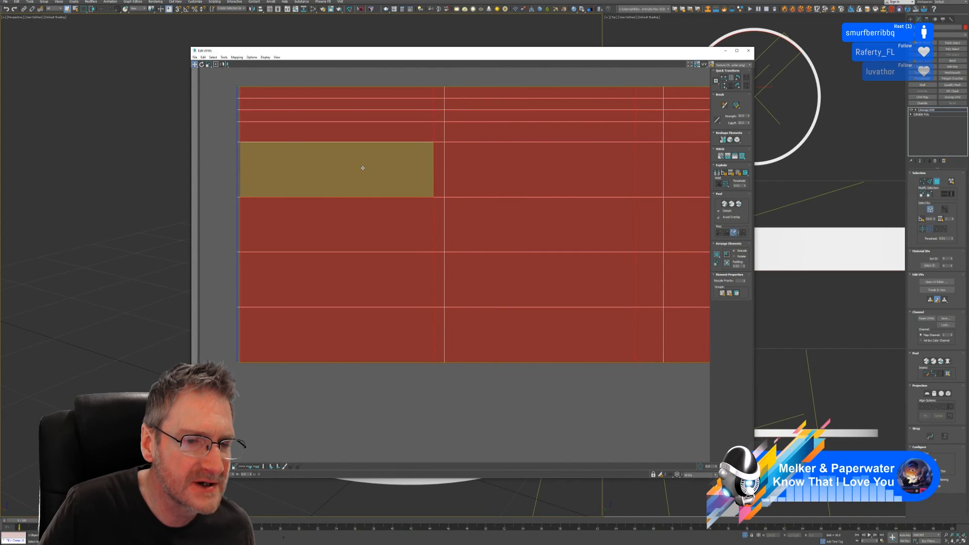
- Examine how the two overlapping UV strips line up at their right end, and clear the strip selection
scroll(395, 218, down, 5)
scroll(425, 220, down, 10)
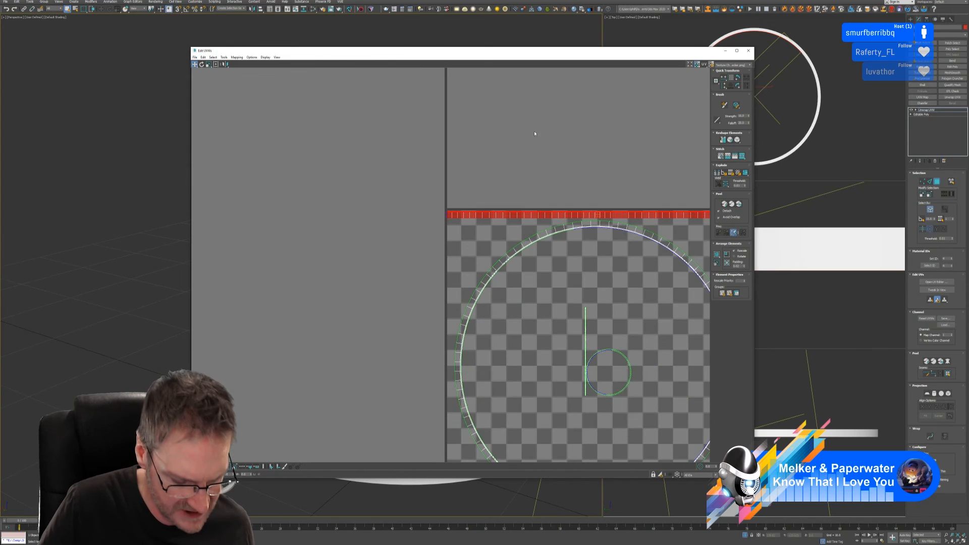
middle_drag(534, 123, 443, 128)
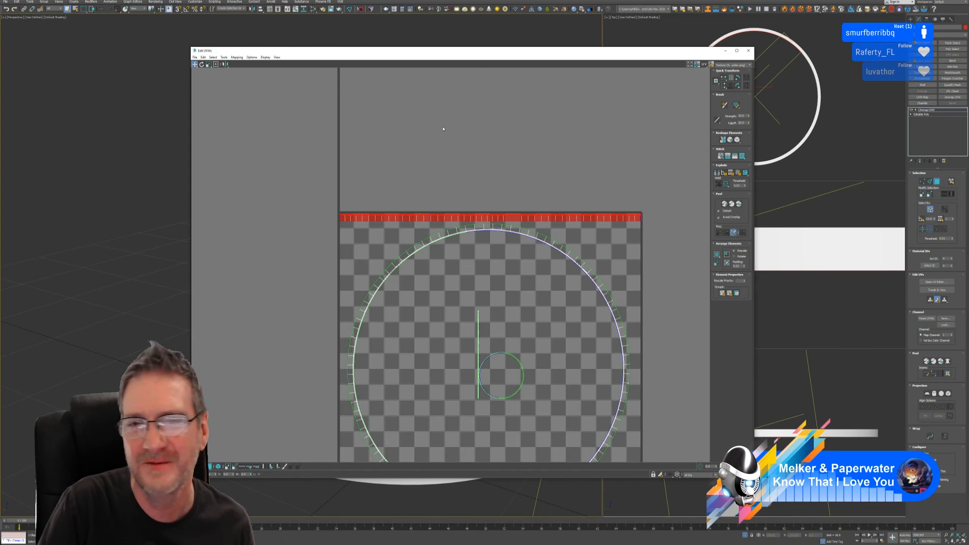
scroll(651, 217, up, 6)
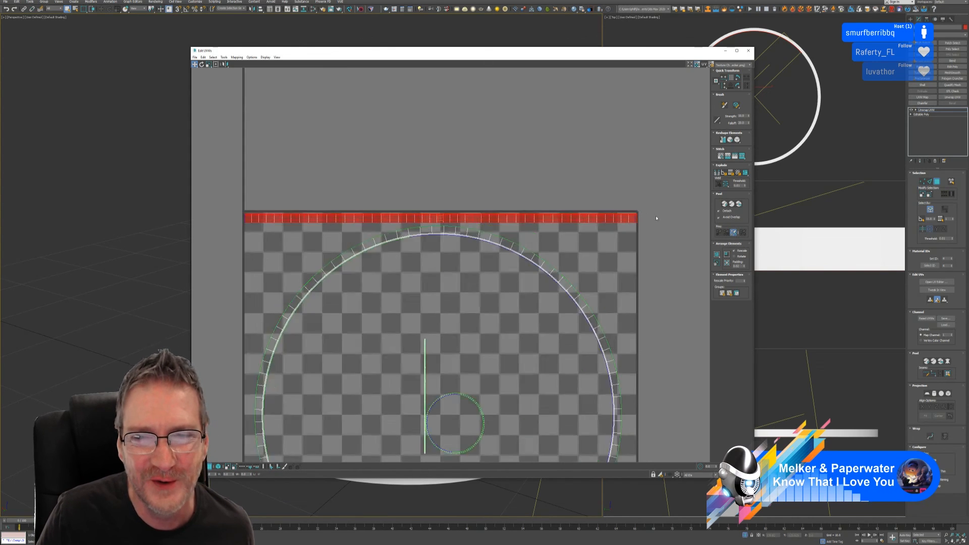
scroll(651, 218, up, 2)
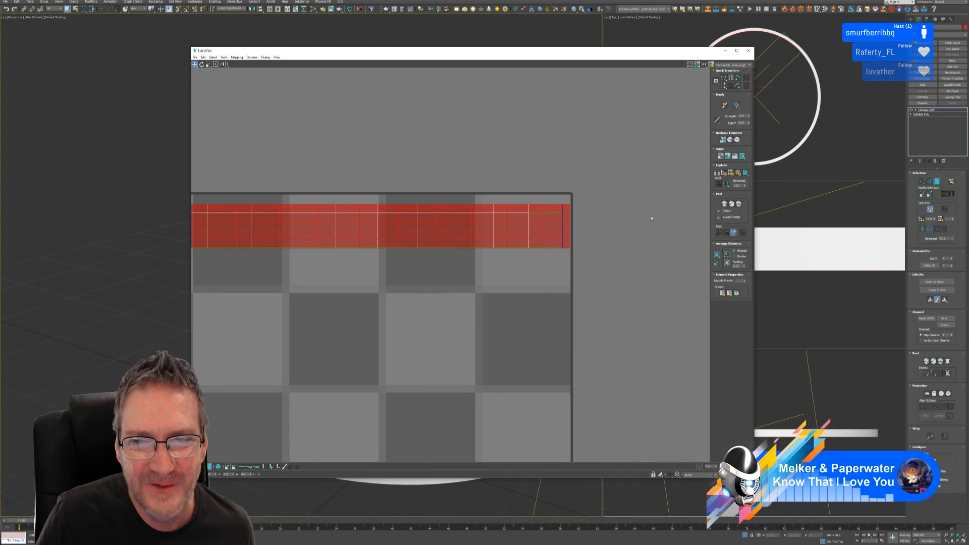
scroll(614, 240, up, 1)
click(595, 239)
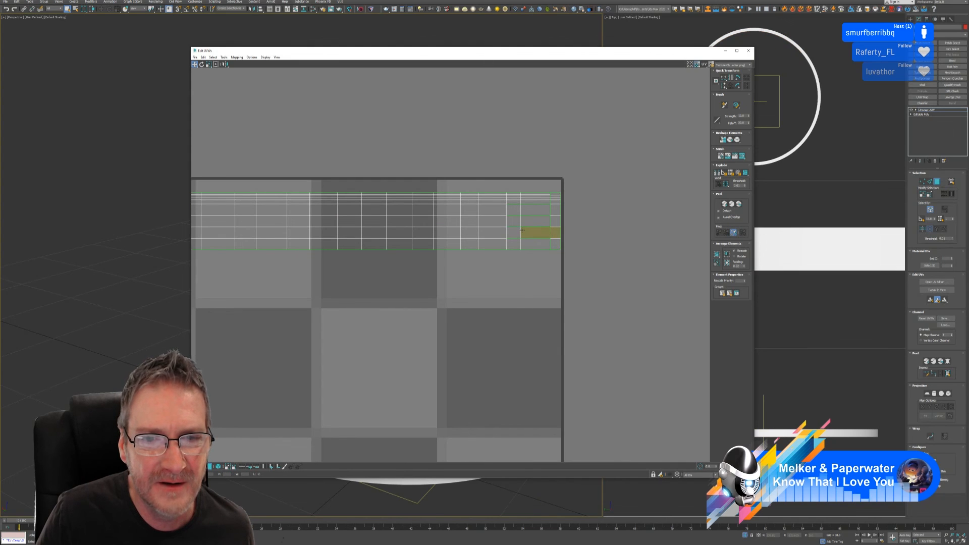
- Close the ring's UV editor and leave the polygon selection level of its Unwrap UVW modifier
scroll(448, 275, down, 5)
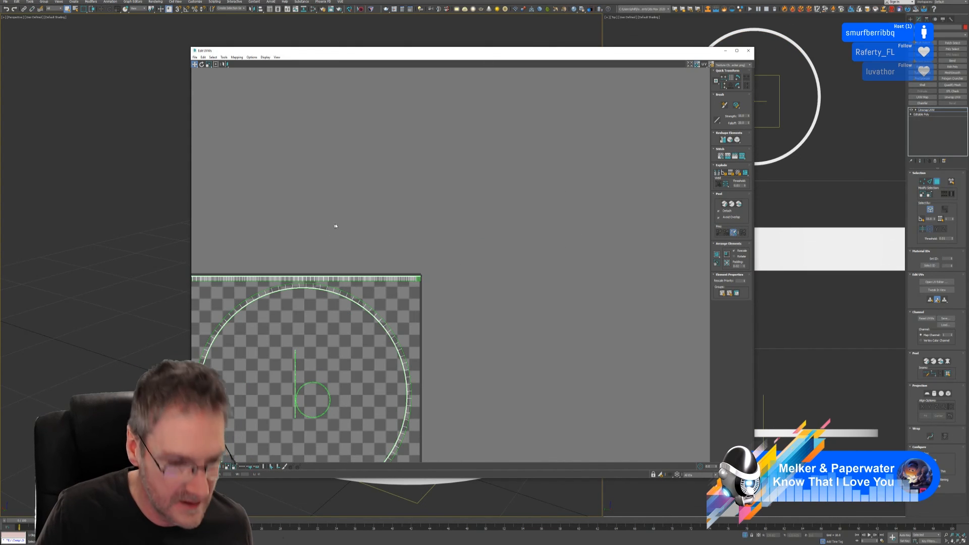
middle_drag(335, 225, 467, 114)
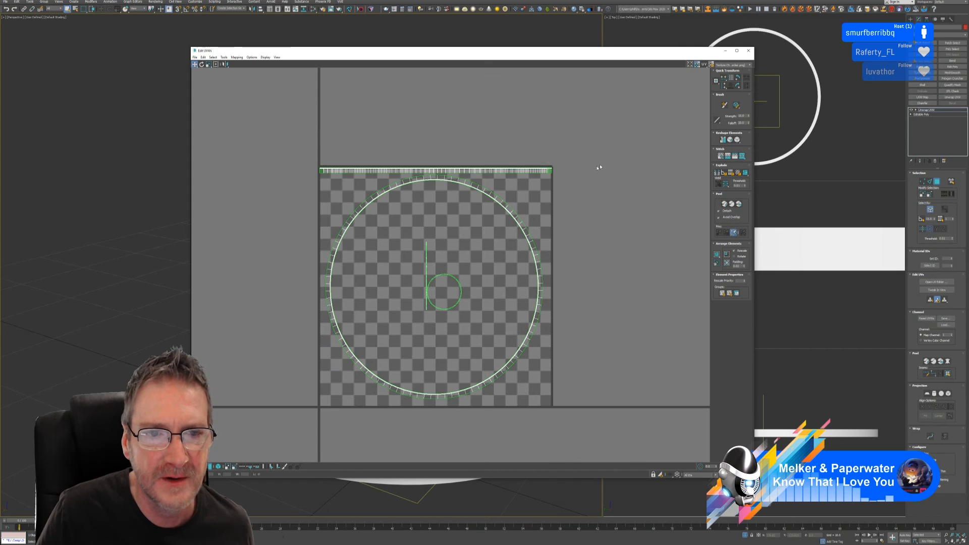
click(748, 50)
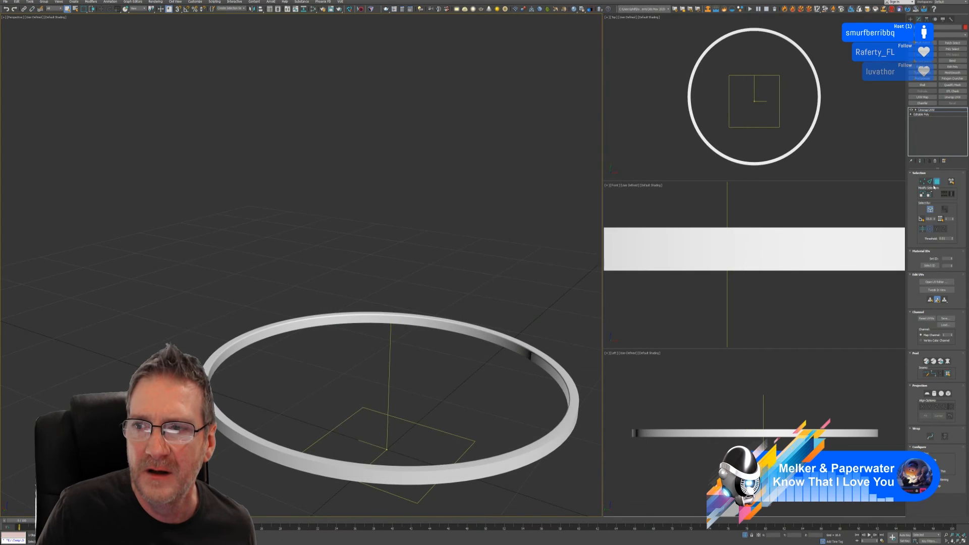
click(937, 182)
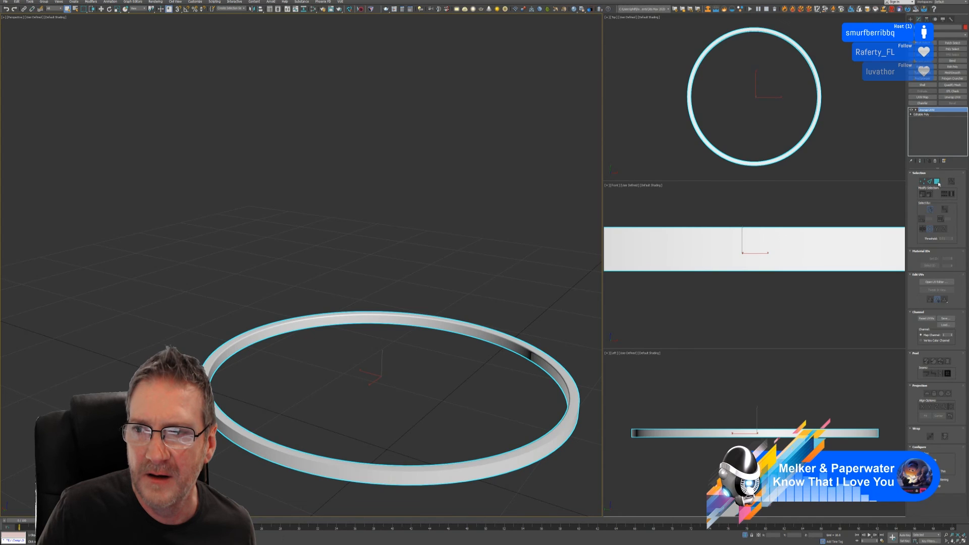
click(939, 183)
click(938, 184)
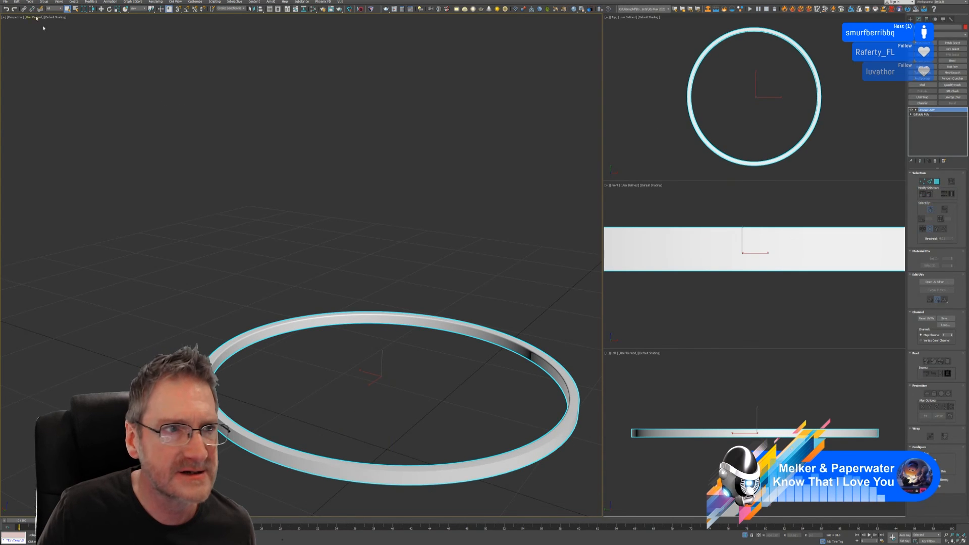
- Export the ring to the desktop, replacing the existing RingTest.fbx and accepting the export settings
click(5, 2)
mouse_move(30, 78)
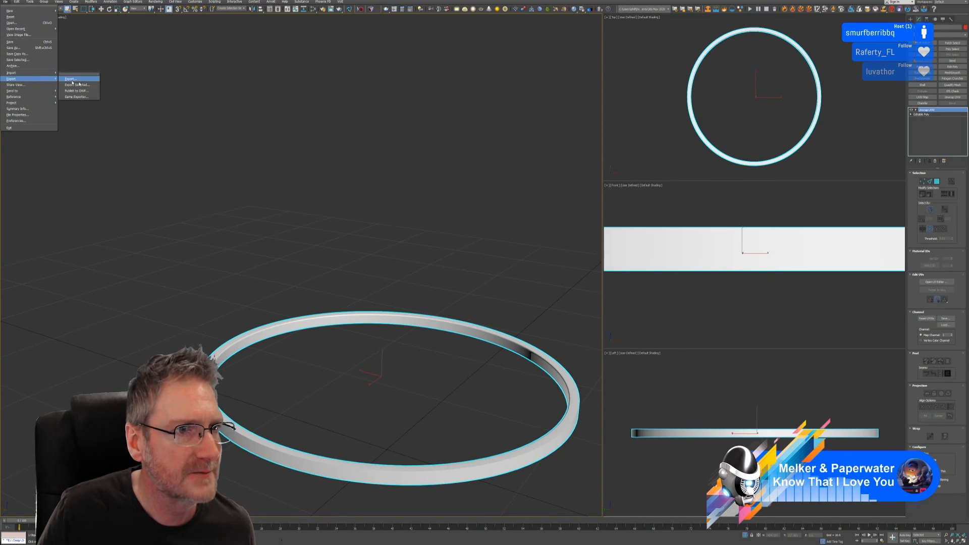
click(71, 79)
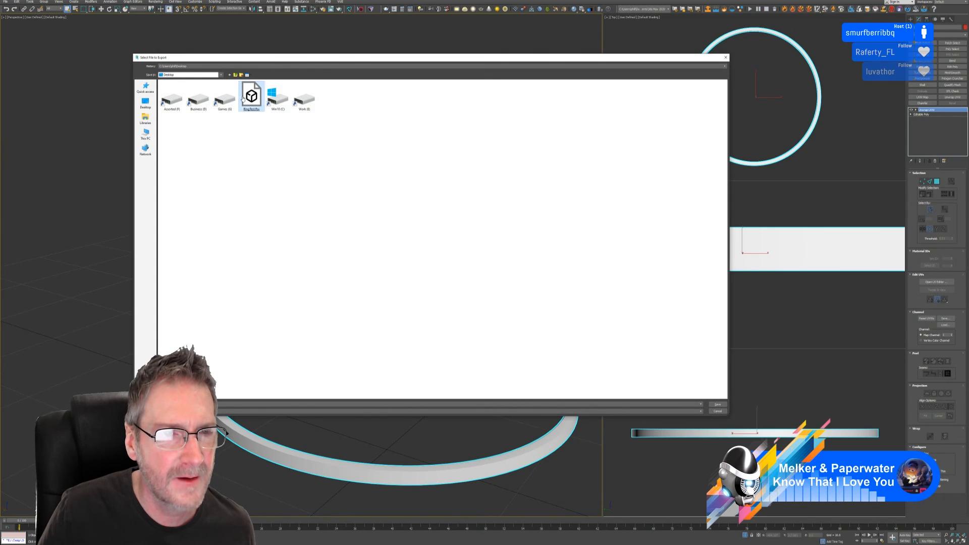
key(Return)
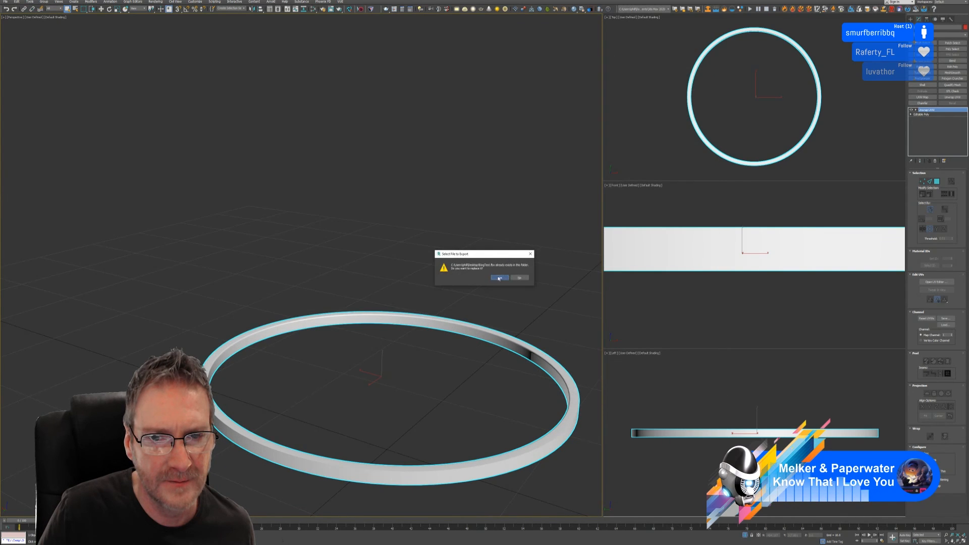
click(499, 278)
click(522, 342)
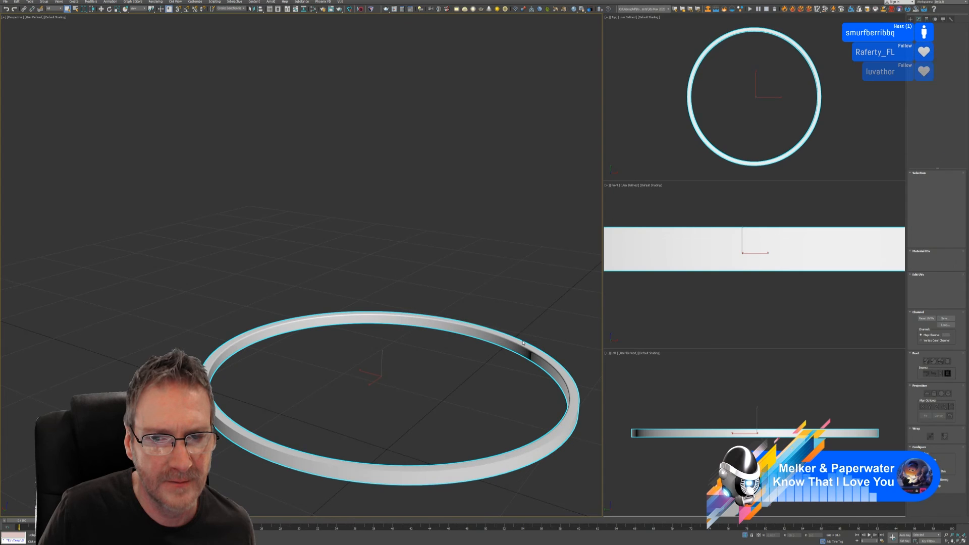
- Switch to Substance Painter and reload the project's mesh from RingTest.fbx through the project configuration
click(934, 0)
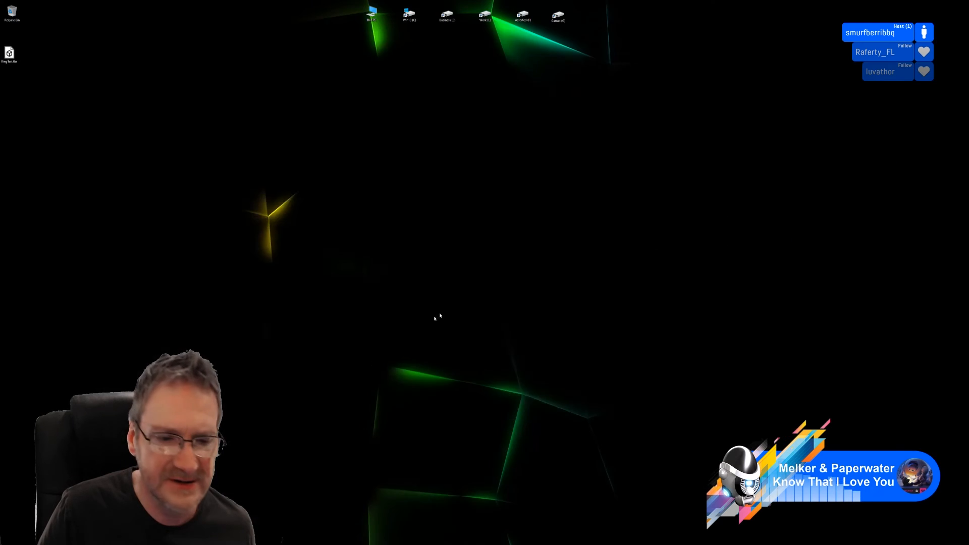
click(238, 544)
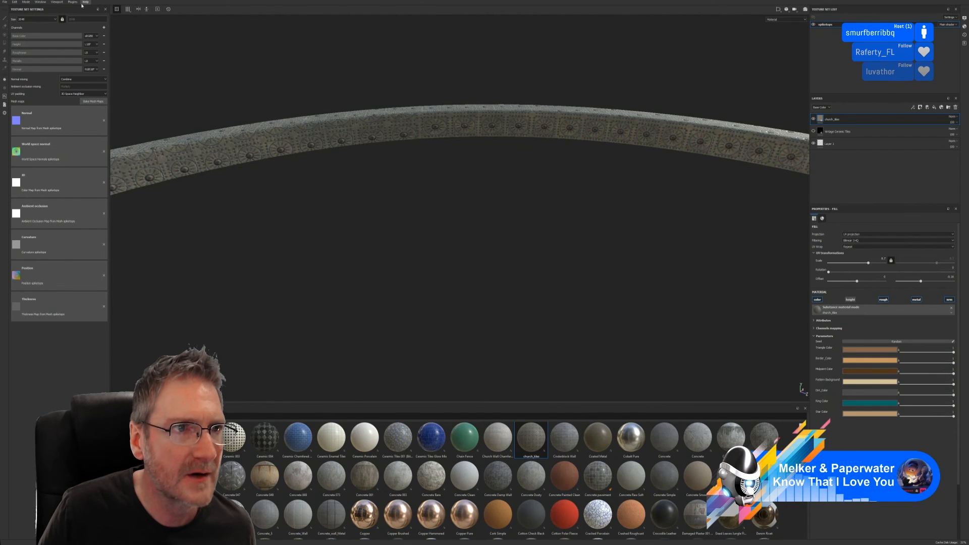
click(16, 2)
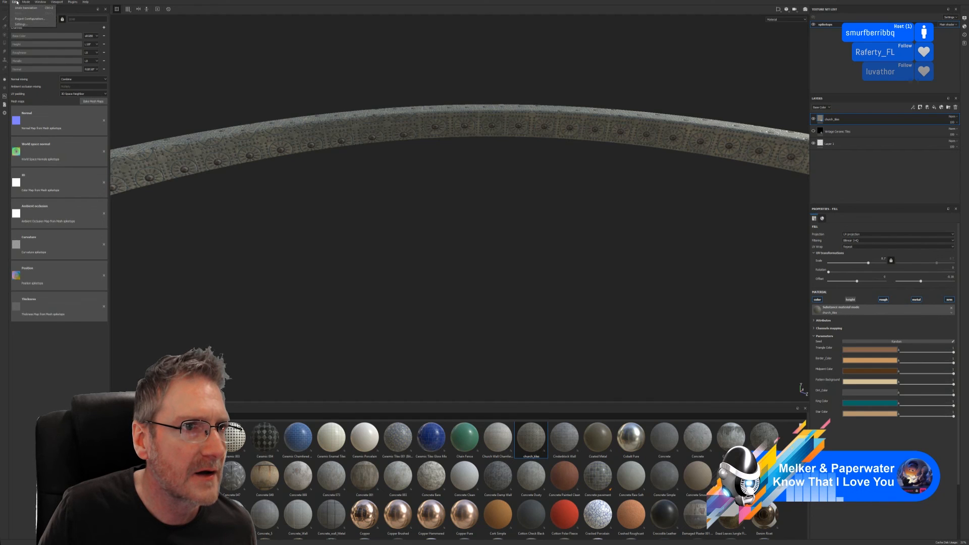
mouse_move(5, 2)
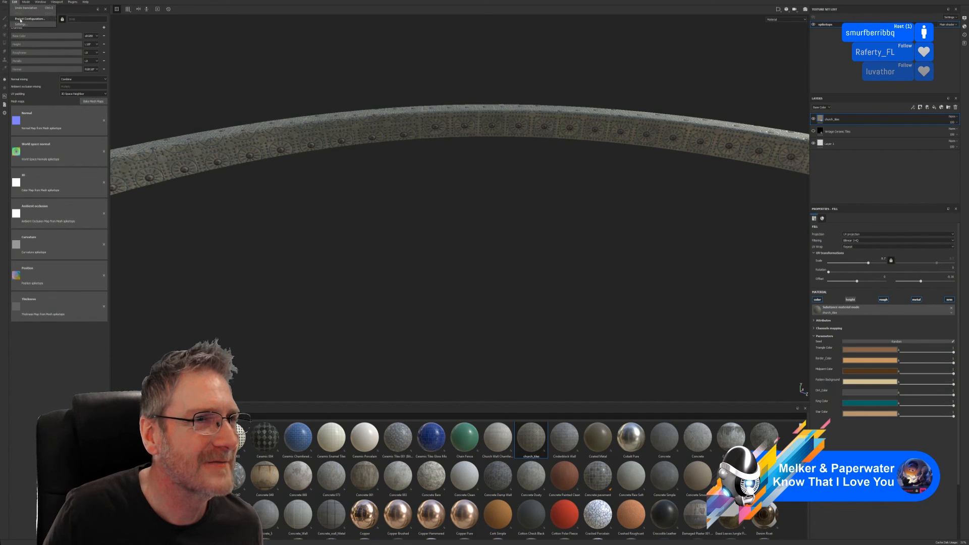
click(21, 19)
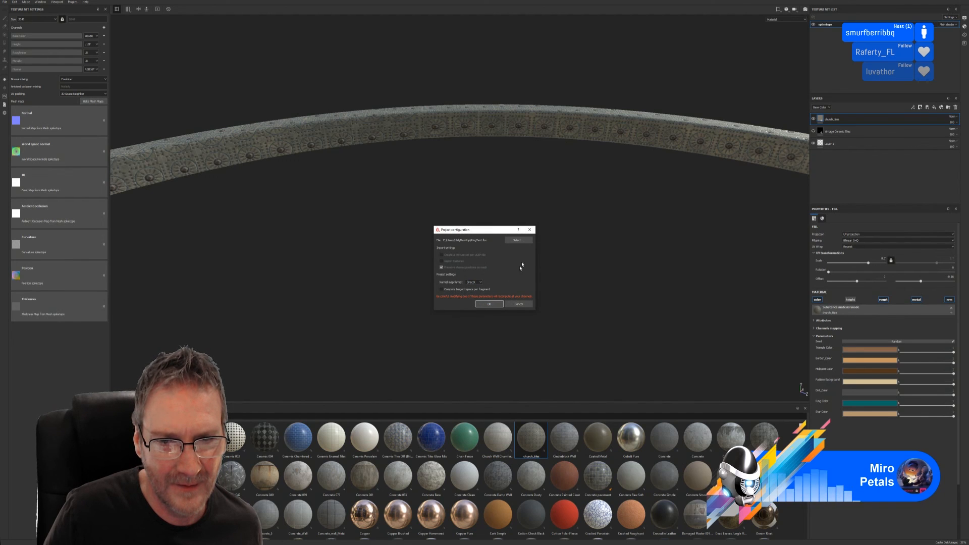
click(517, 240)
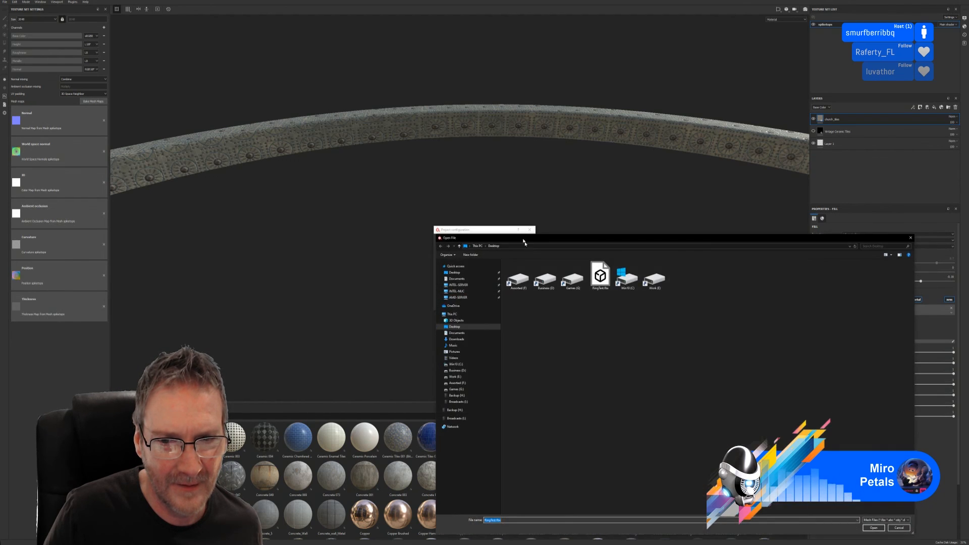
double_click(598, 279)
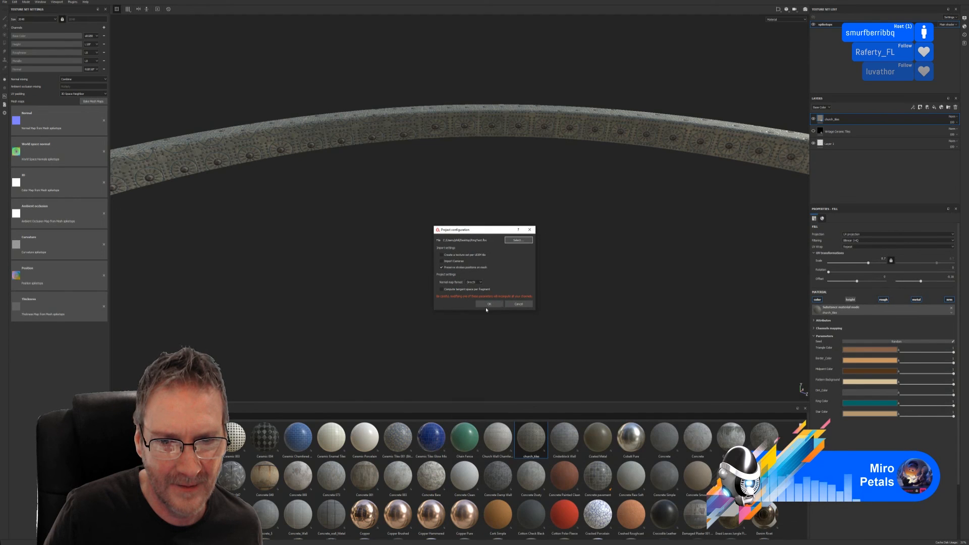
click(487, 305)
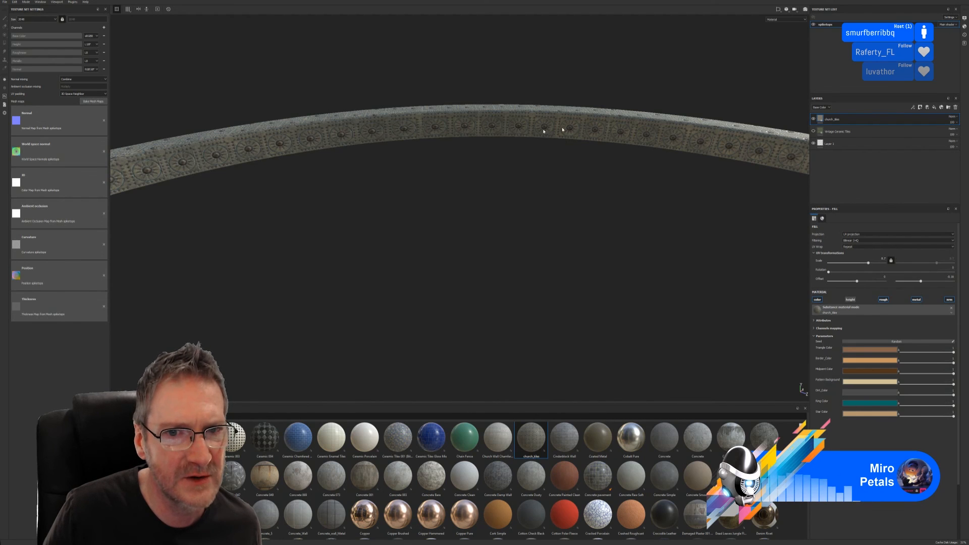
- Inspect the tile pattern along the ring up close and try a vertical UV offset of 0.1 on the tile fill
alt+drag(517, 190, 492, 232)
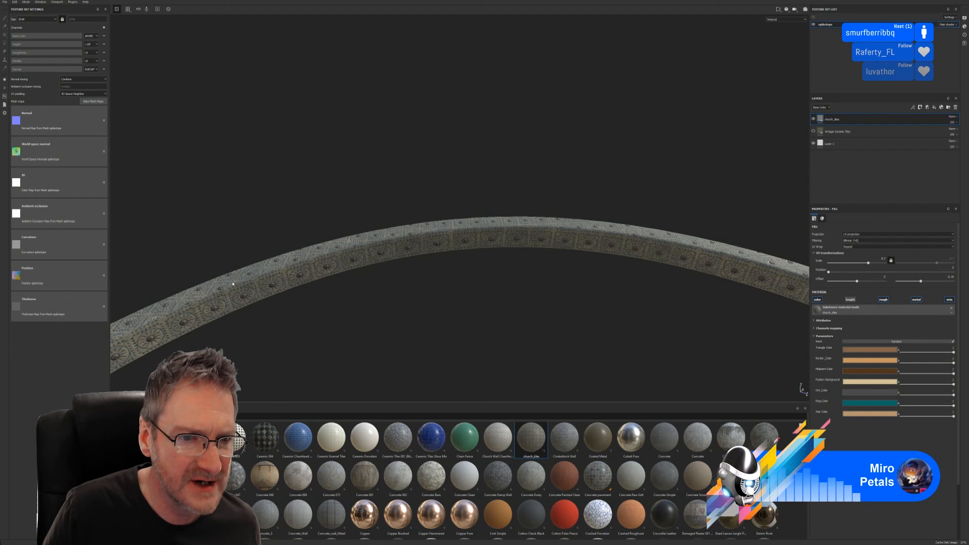
scroll(233, 282, up, 6)
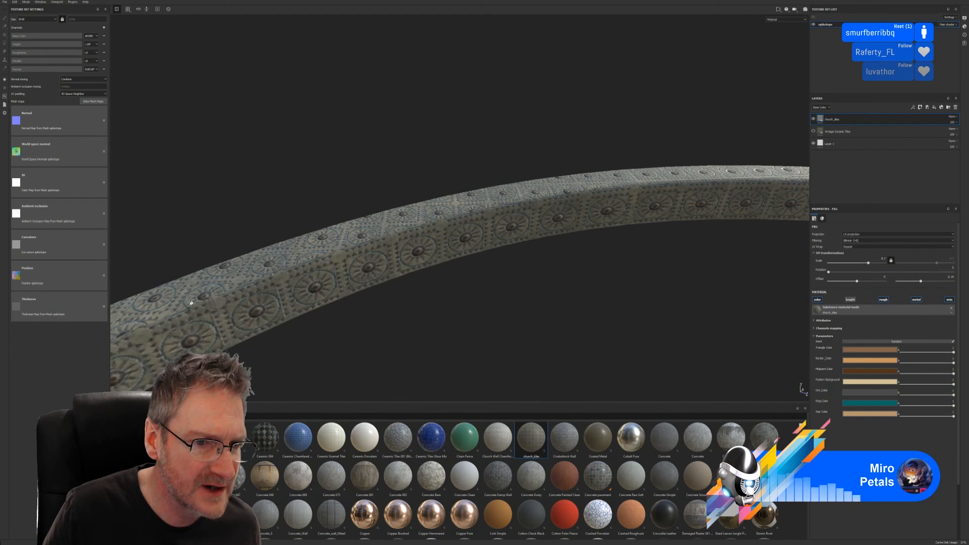
scroll(434, 296, down, 8)
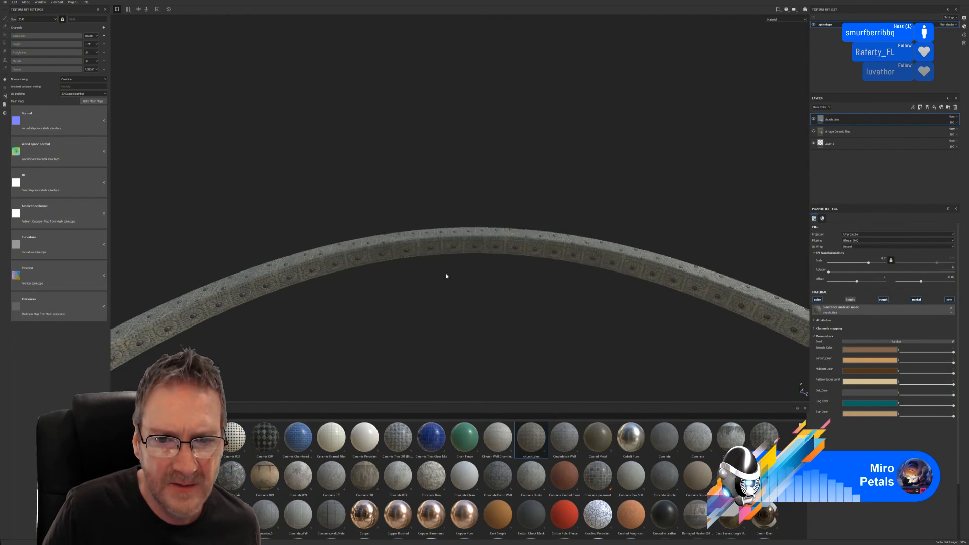
alt+drag(391, 302, 334, 211)
scroll(329, 124, up, 9)
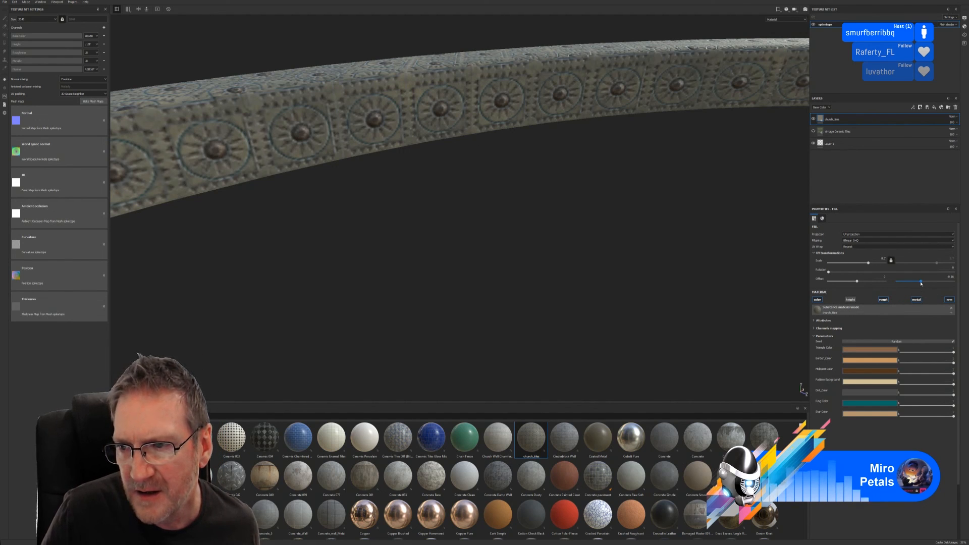
drag(921, 283, 917, 284)
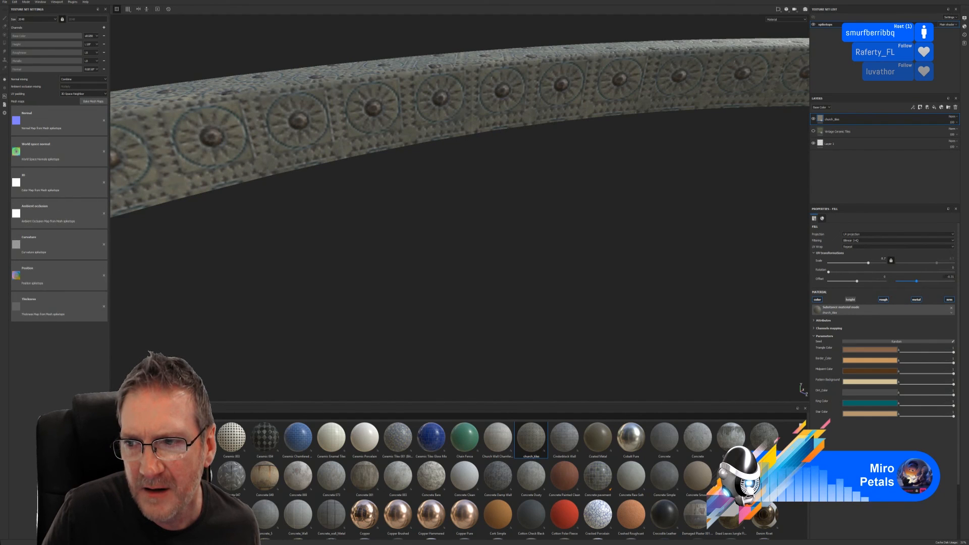
click(949, 277)
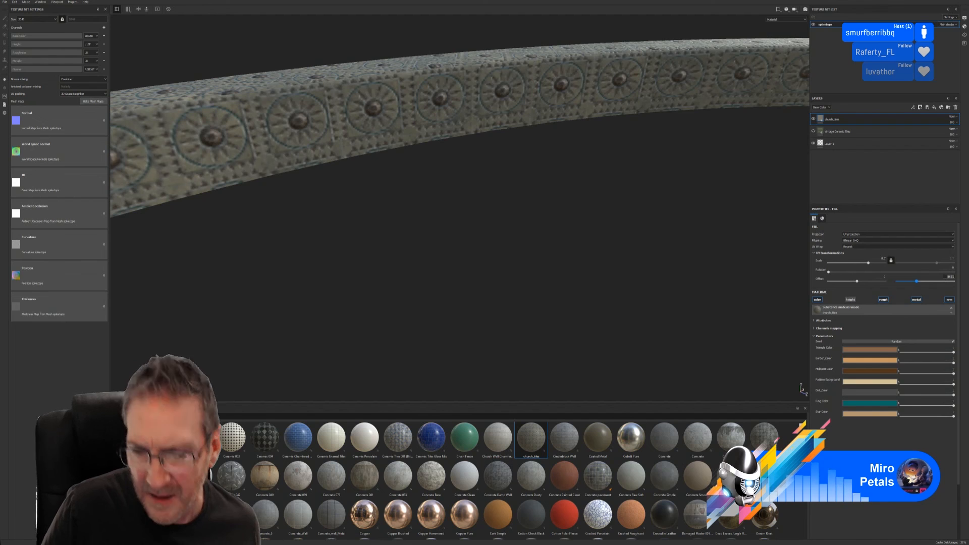
text(0.1)
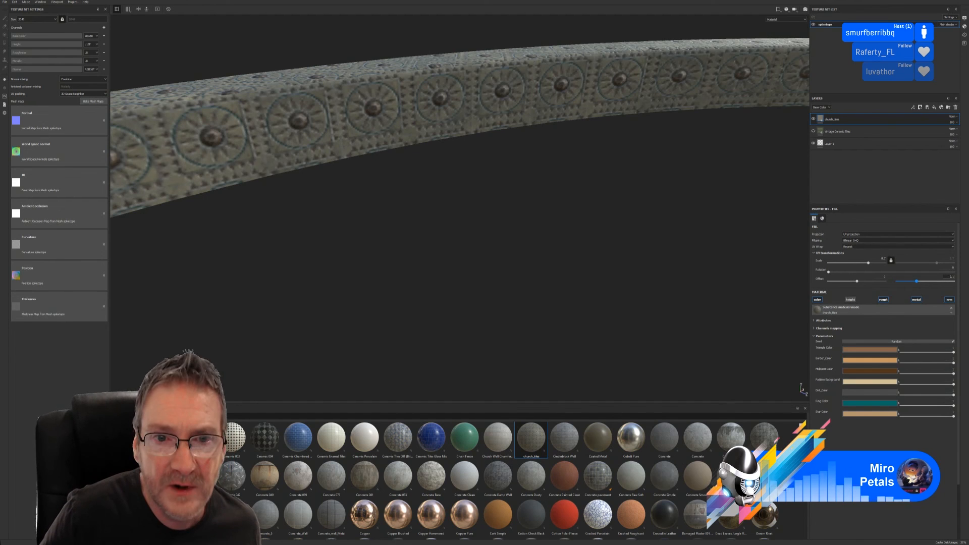
key(Return)
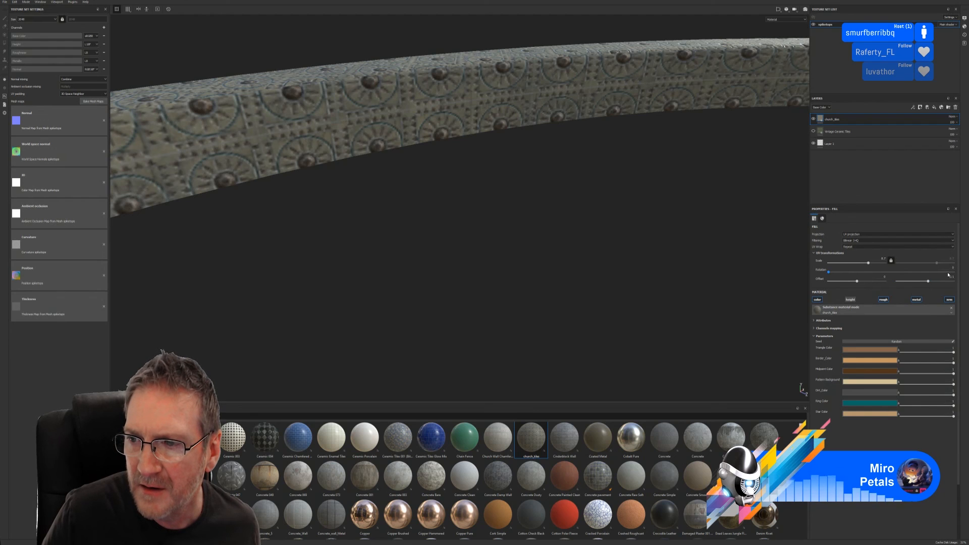
- Try vertical UV offsets of 0.3 and 0.31 on the tile fill to centre the studs on the ring's face
text(0.3)
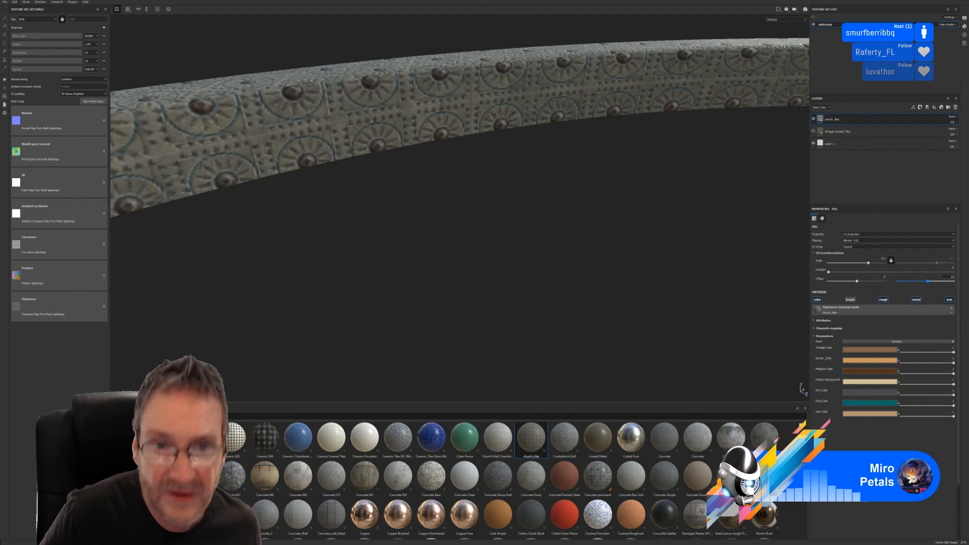
key(Return)
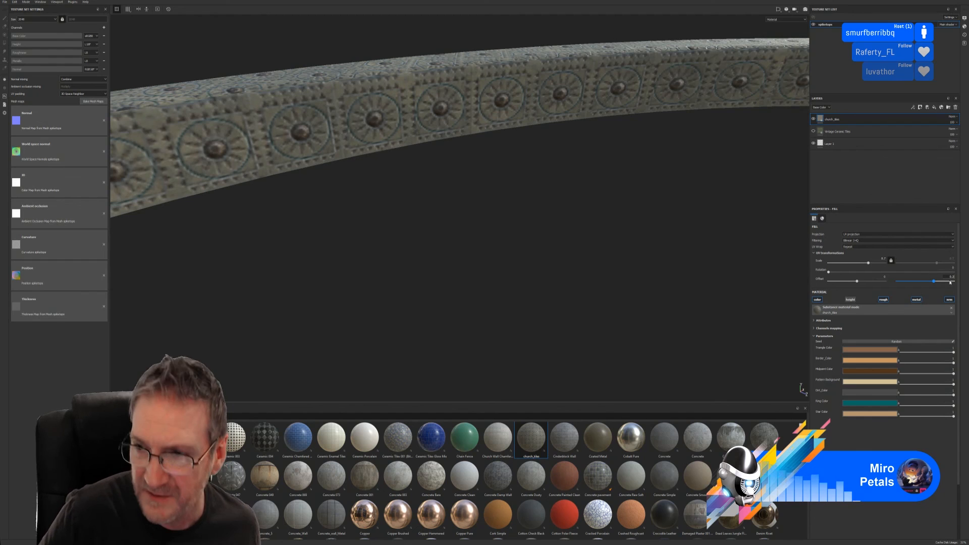
key(Return)
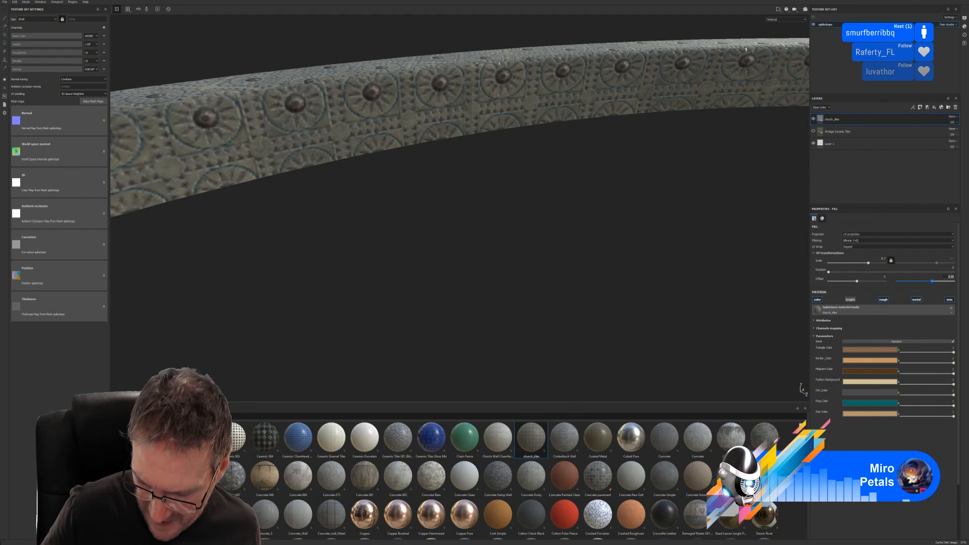
text(31)
key(Return)
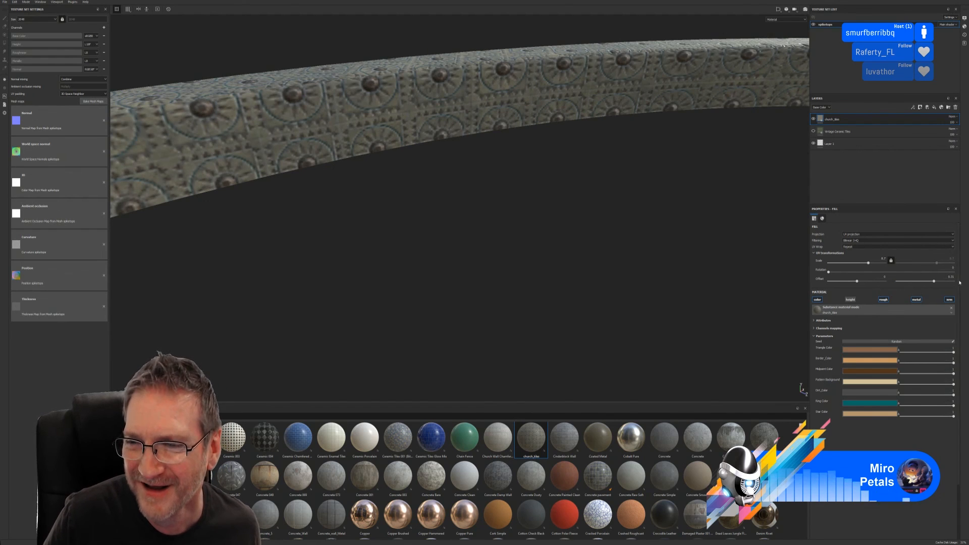
- Try vertical UV offsets of 0.29 and 0.28 on the tile fill to centre the studs on the ring's face
drag(935, 282, 936, 280)
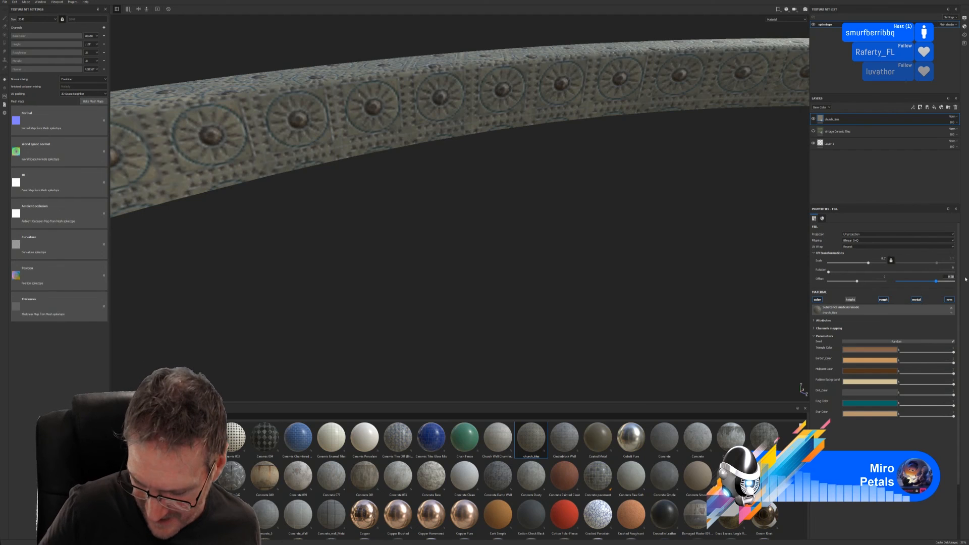
text(0.29)
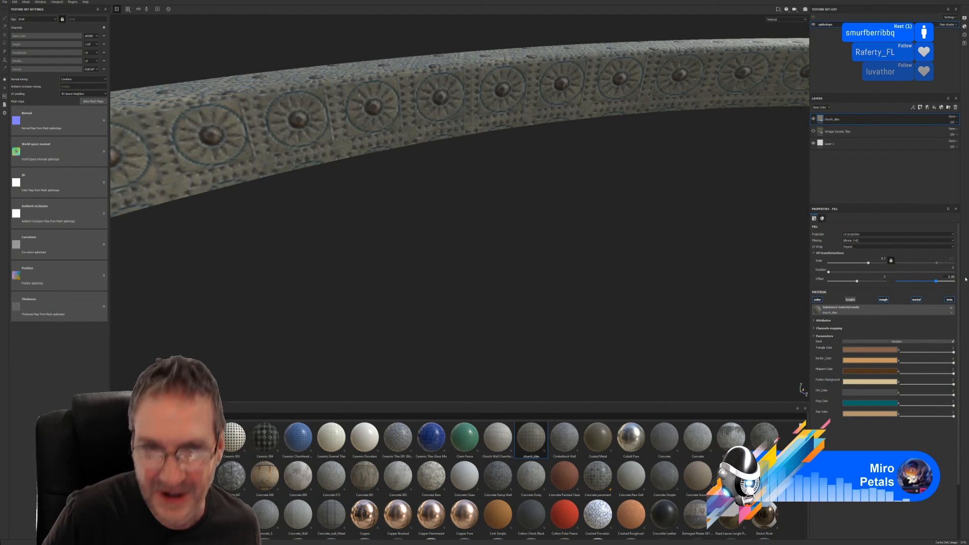
key(Return)
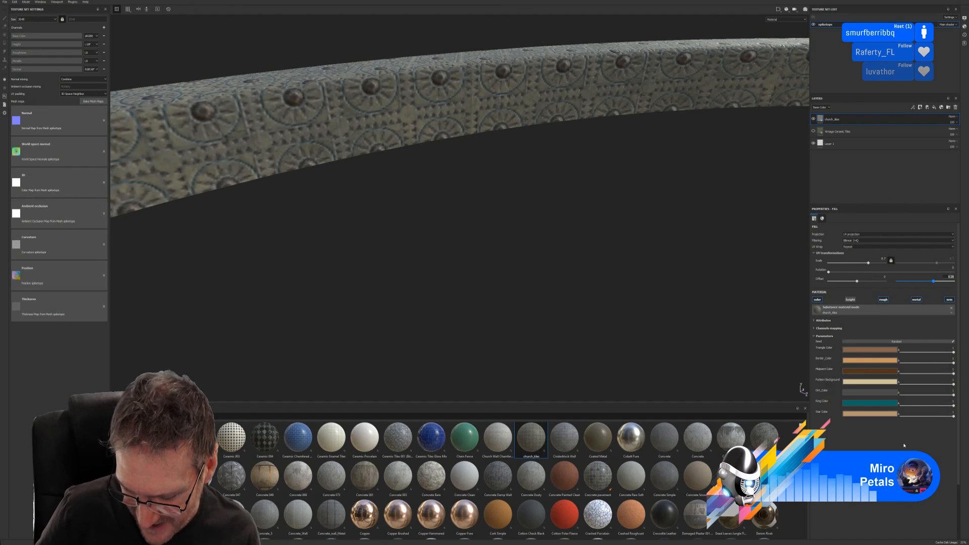
text(0)
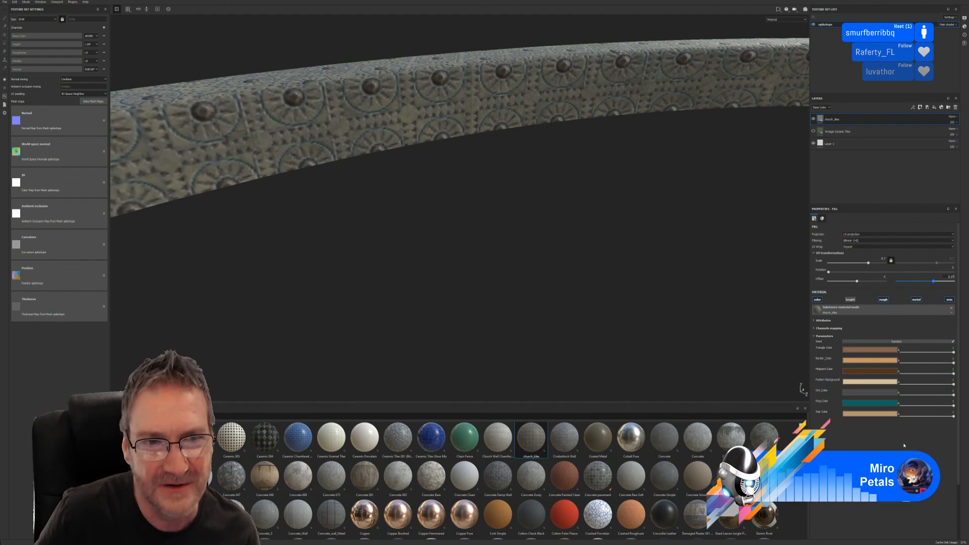
key(Return)
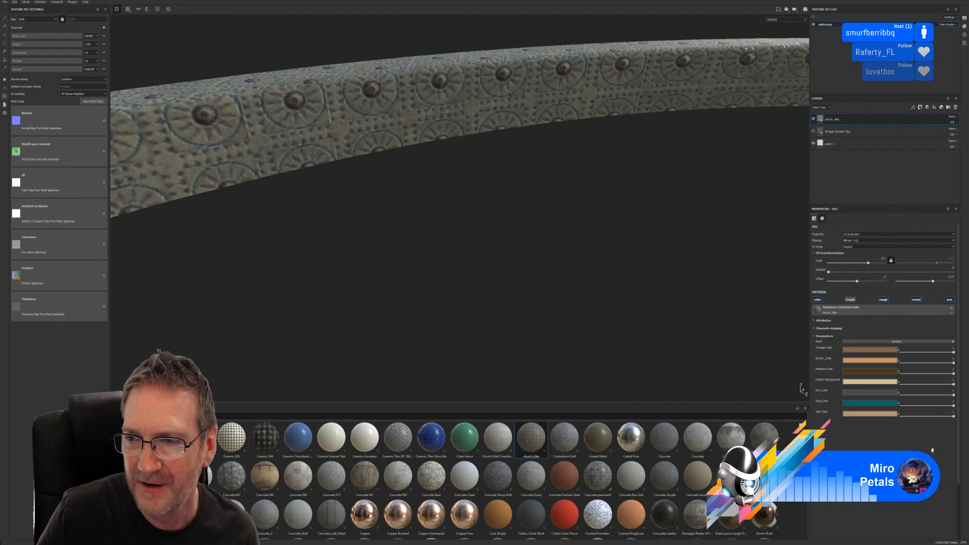
drag(948, 277, 966, 281)
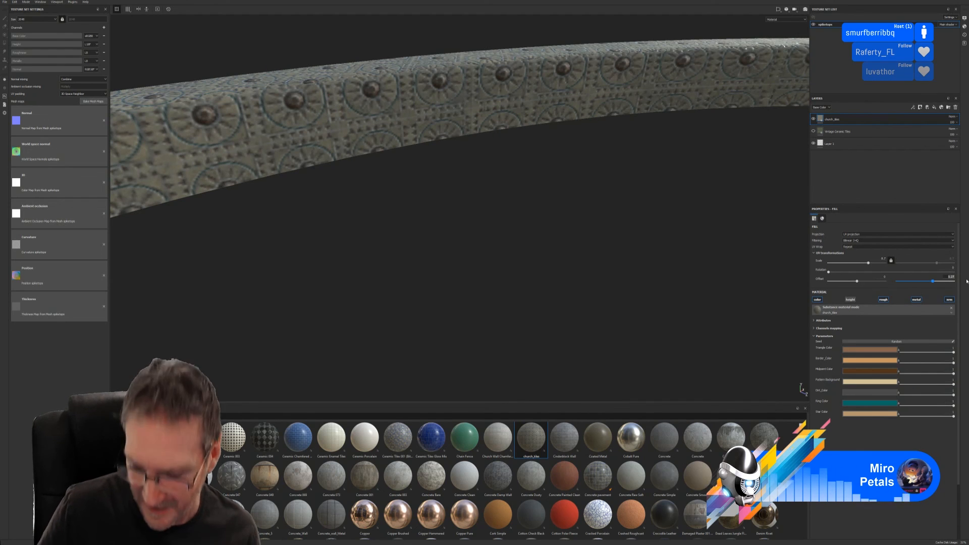
text(0.28)
key(Return)
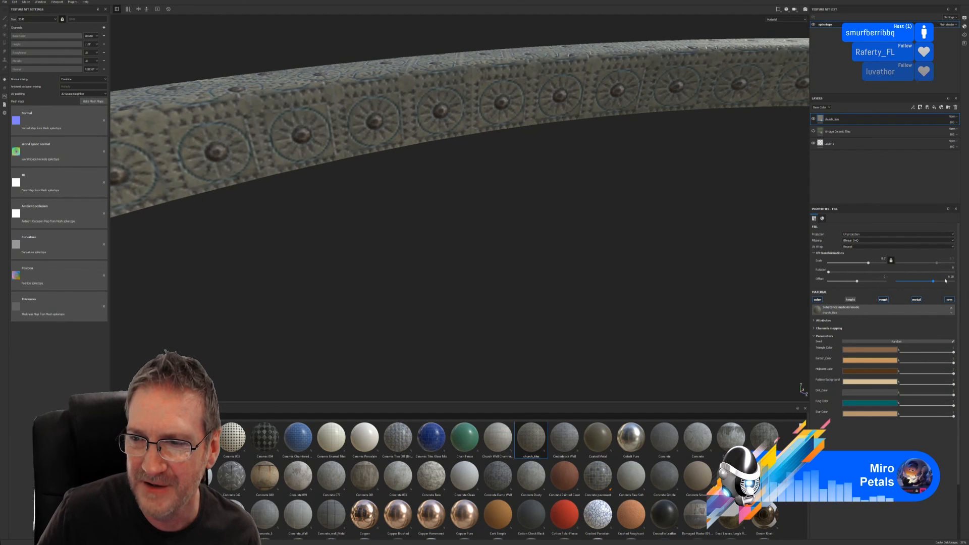
- Try a vertical UV offset of 0.275 on the tile fill, followed by a slightly higher value
text(0)
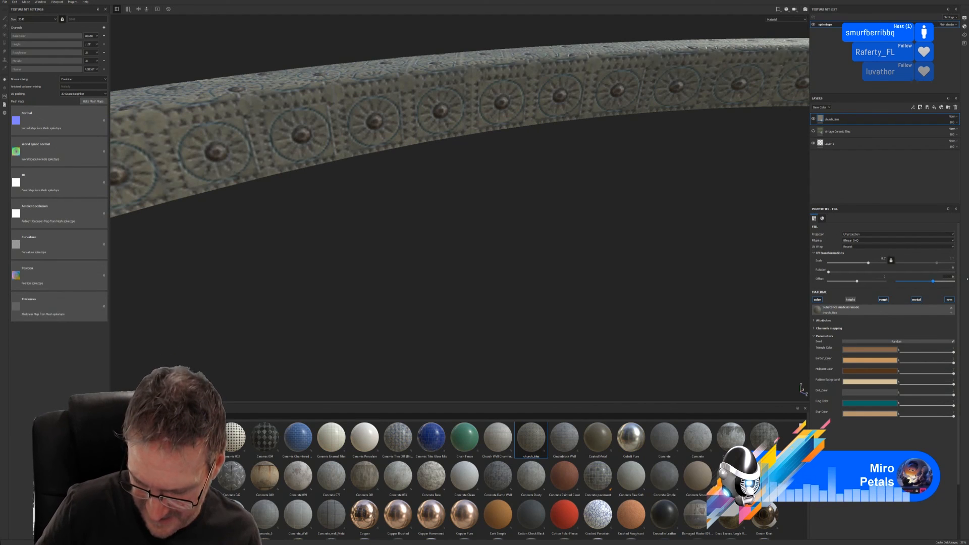
text(.275)
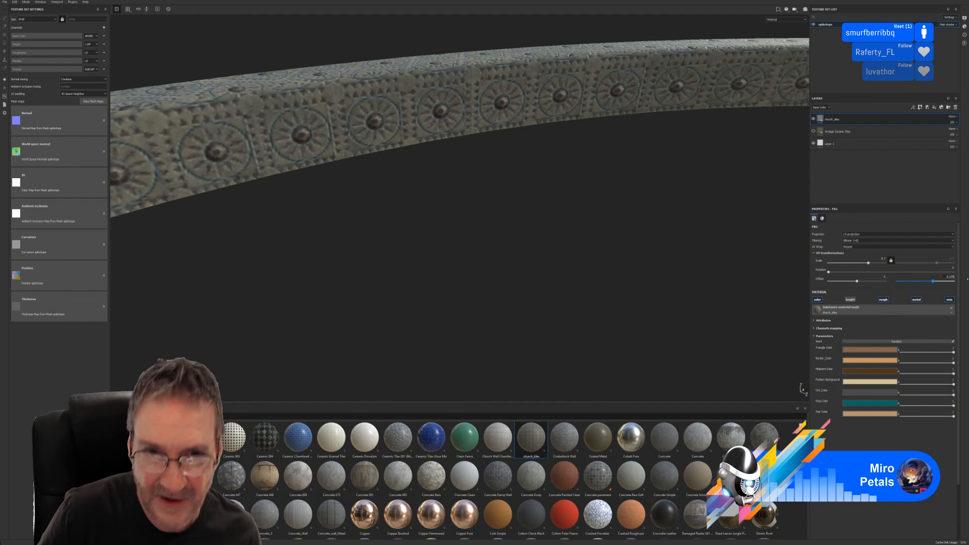
key(Return)
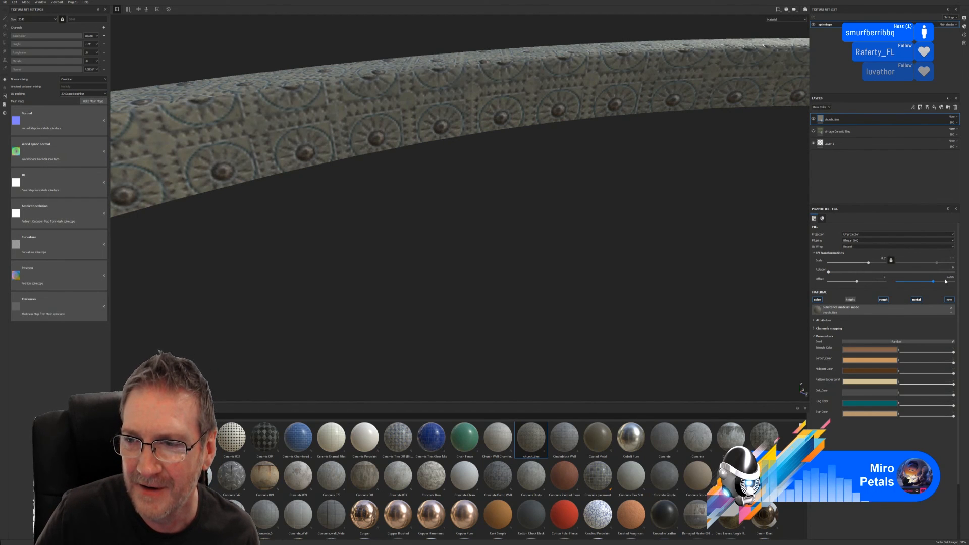
click(951, 276)
text(0.)
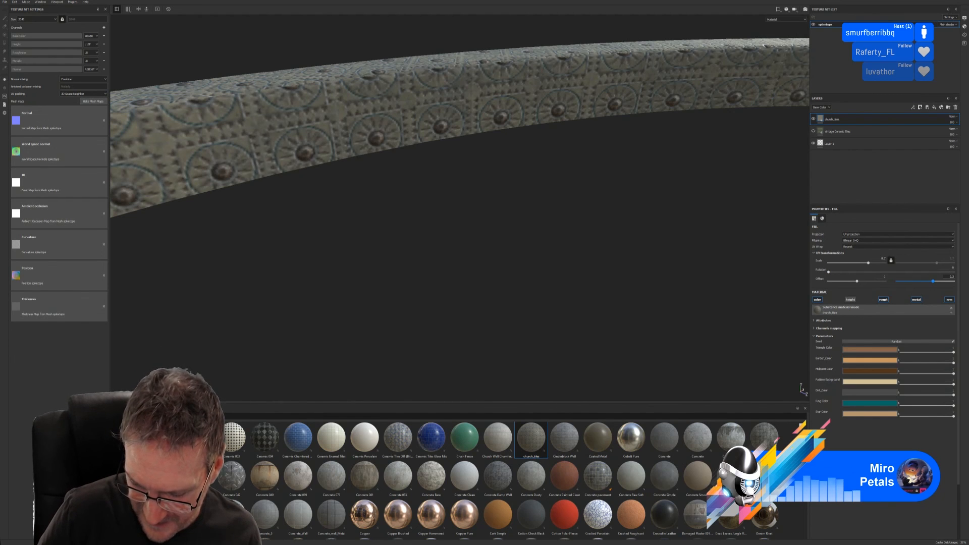
key(Return)
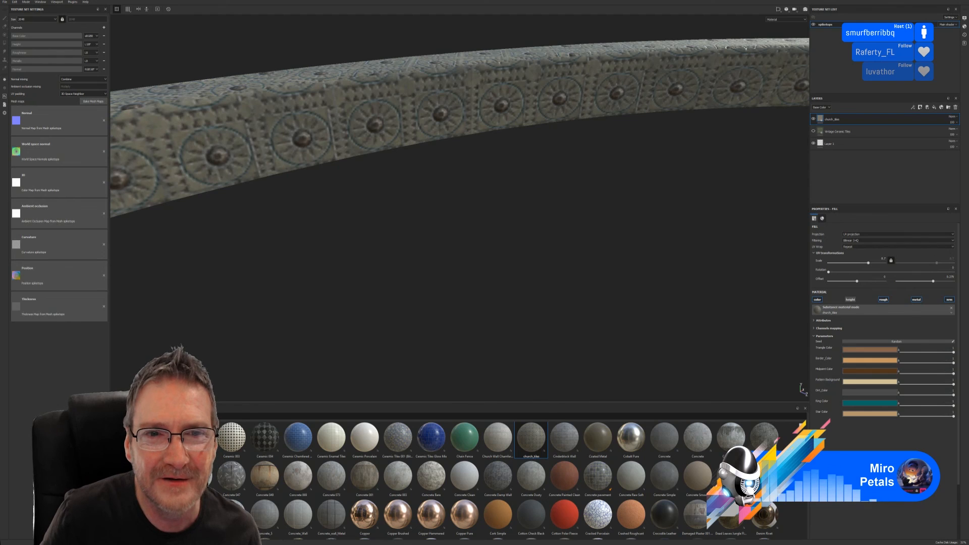
- Fine-tune the tile fill's vertical UV offset to about 0.28 so the studs sit centred on the ring's face
click(949, 277)
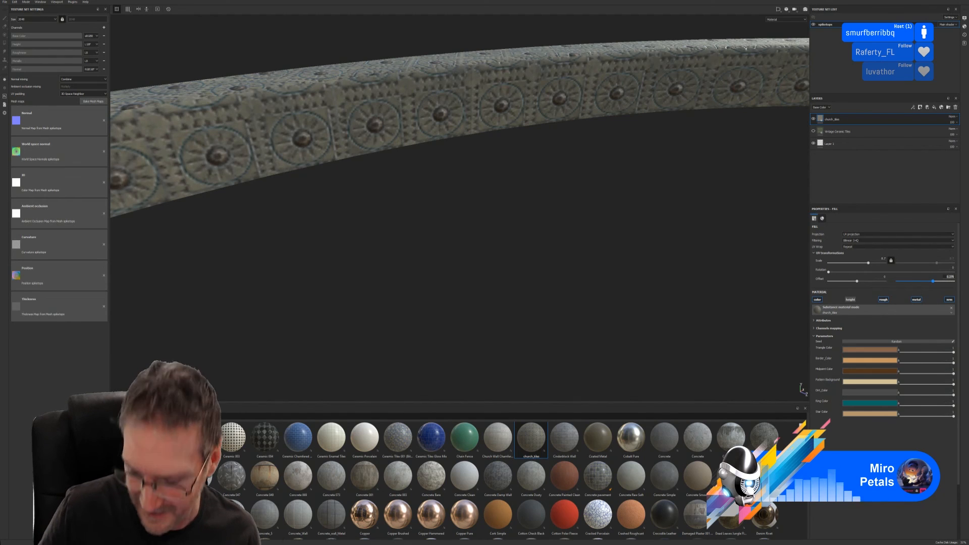
text(0)
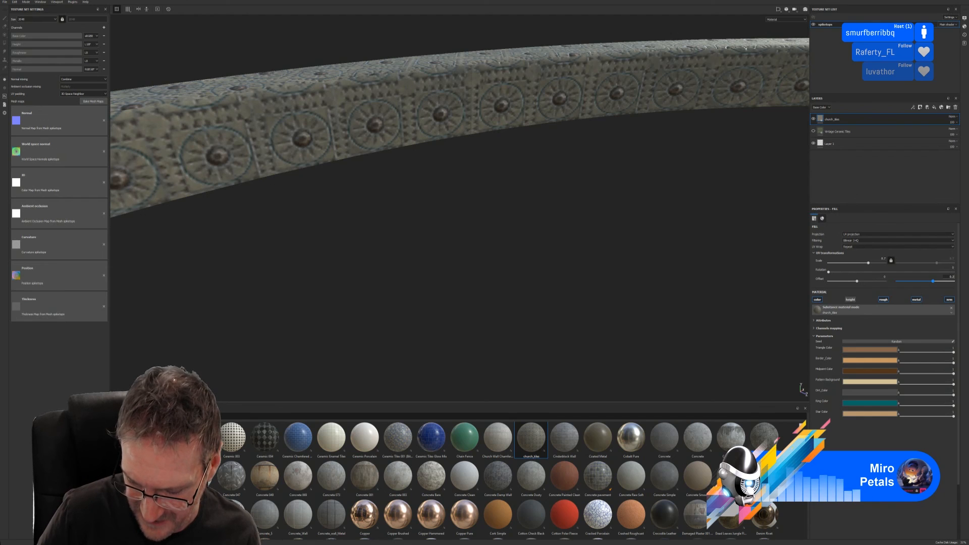
key(Return)
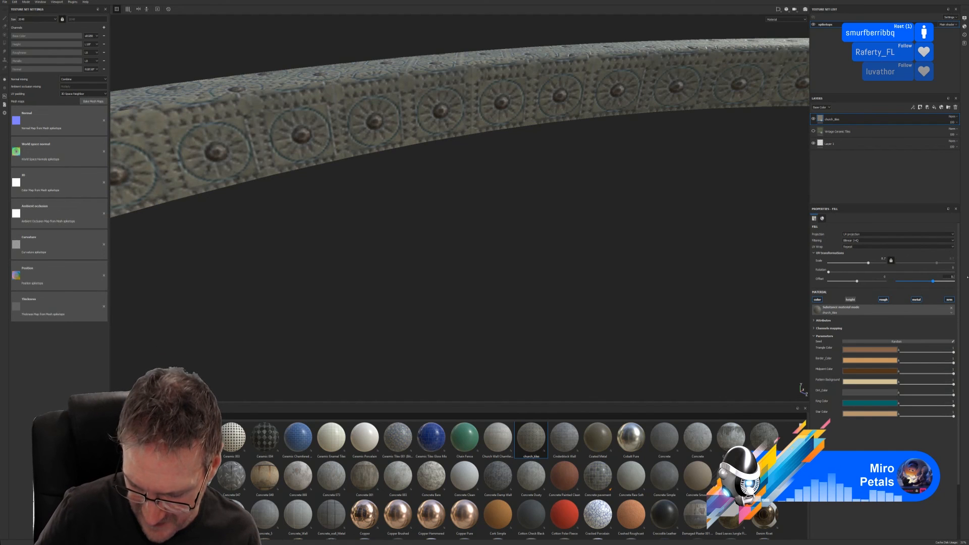
text(28)
key(Return)
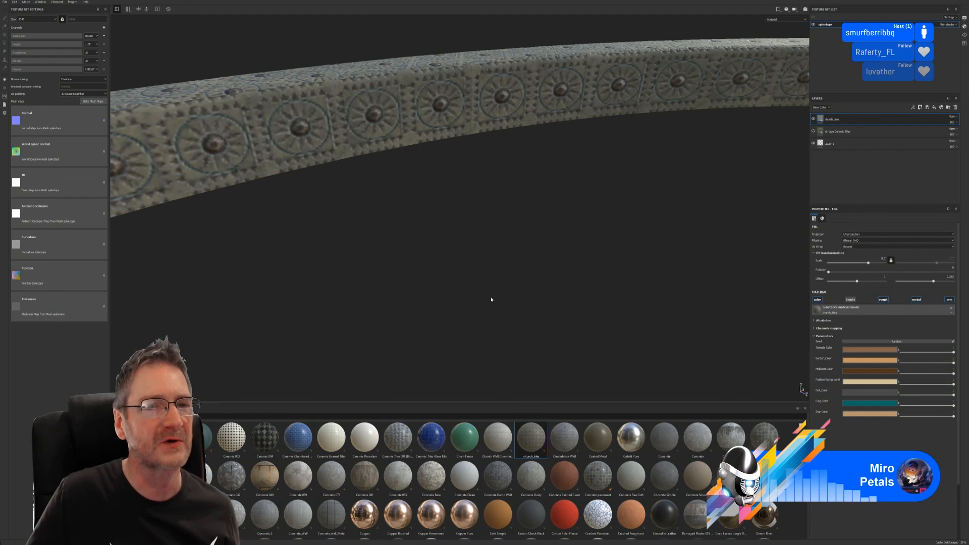
scroll(446, 196, down, 2)
scroll(444, 194, down, 4)
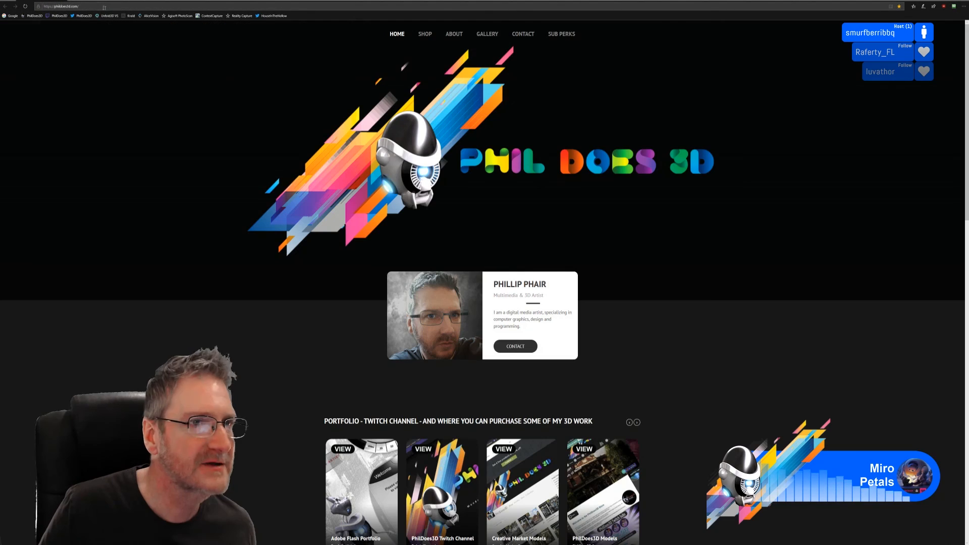
- Load the two copied wasp image links in separate browser tabs
click(104, 7)
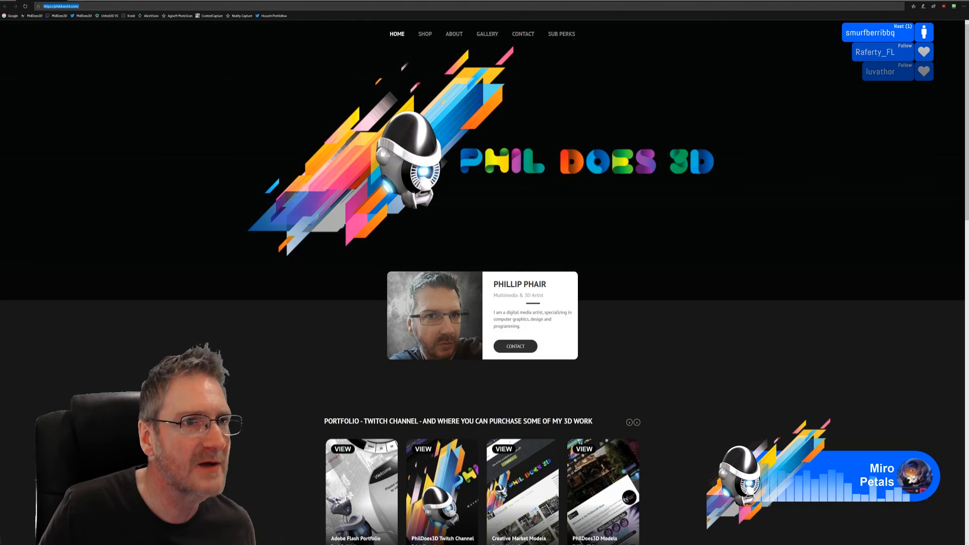
key(ctrl+v)
key(Return)
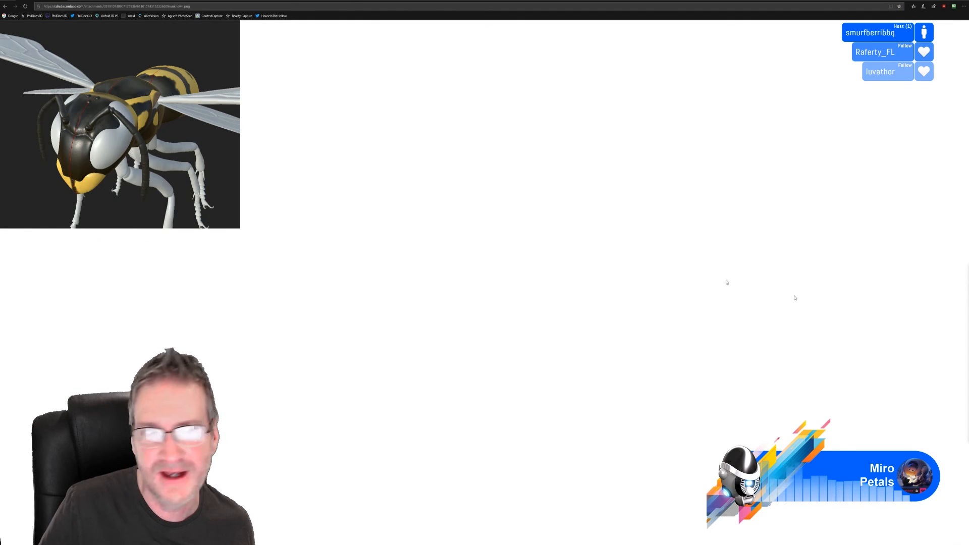
click(76, 0)
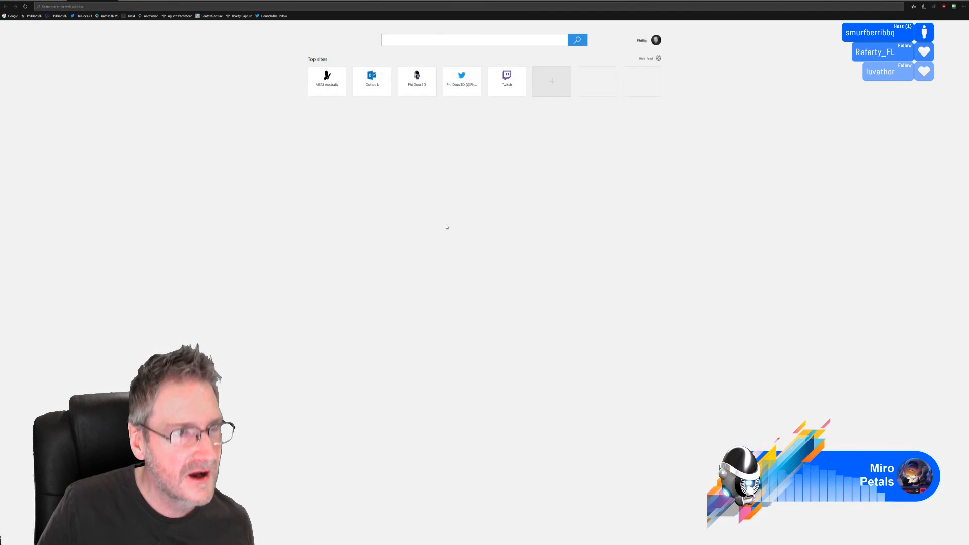
key(ctrl+v)
key(Return)
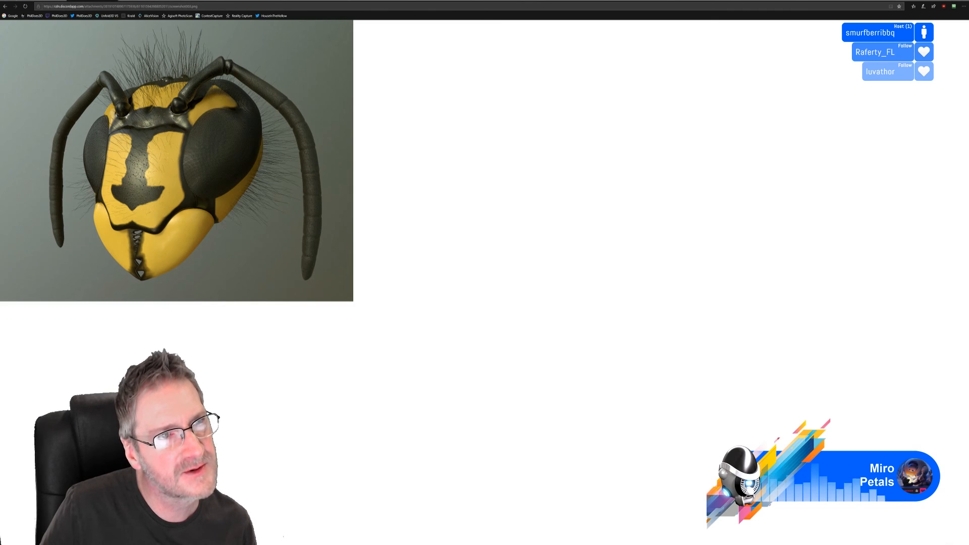
- Compare the wasp body and wasp head images, dismiss the reminder notification, and close the browser
click(38, 2)
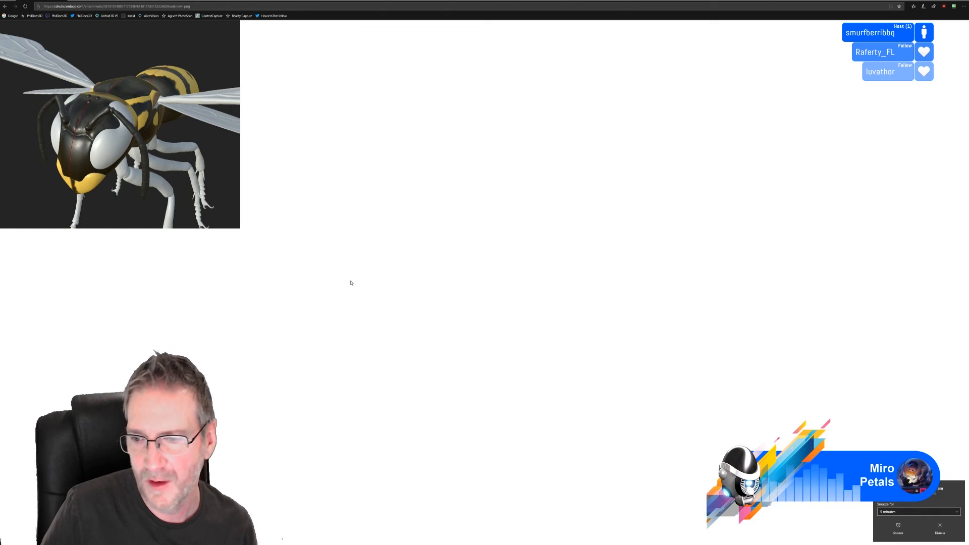
click(939, 528)
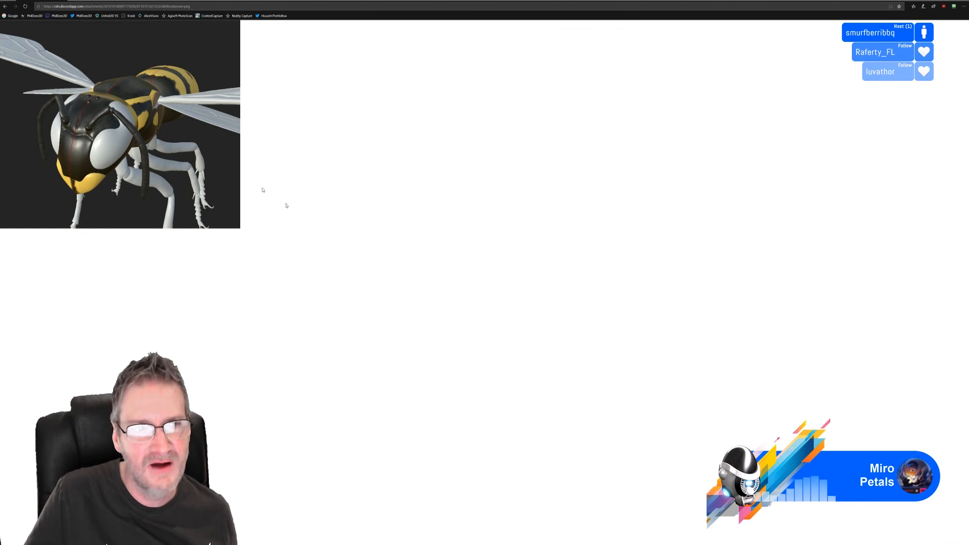
click(86, 1)
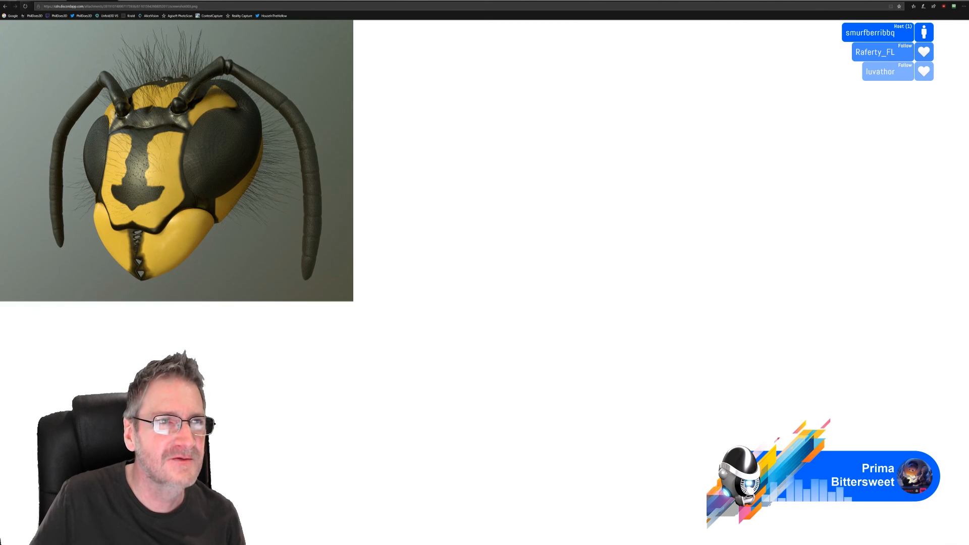
click(26, 1)
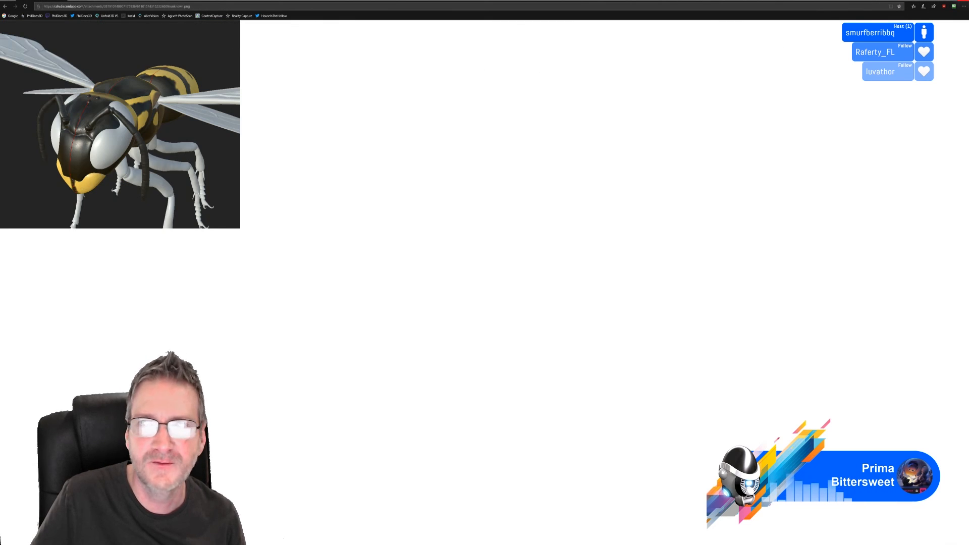
click(963, 1)
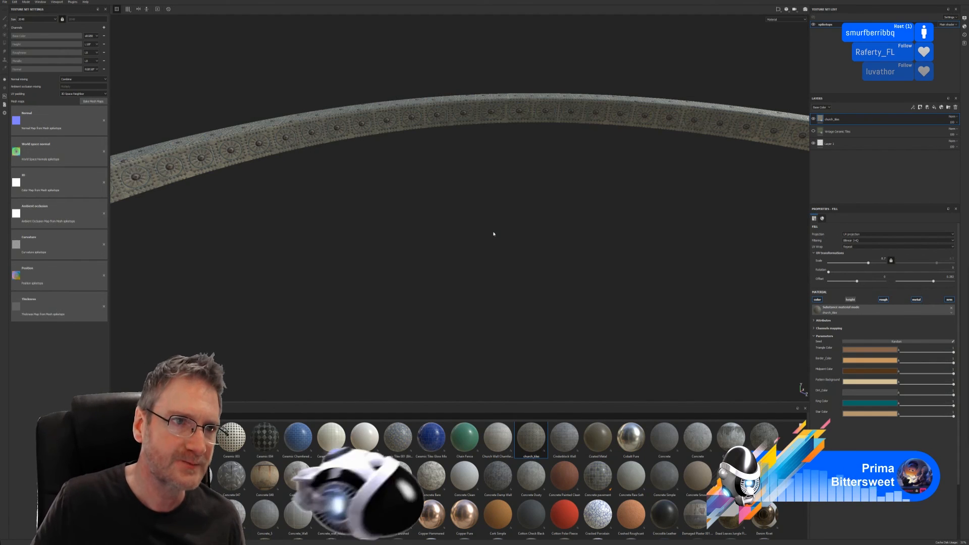
- Start saving the Substance Painter project as a new file and browse to Temp > SendToSubstance on the Work drive
click(5, 3)
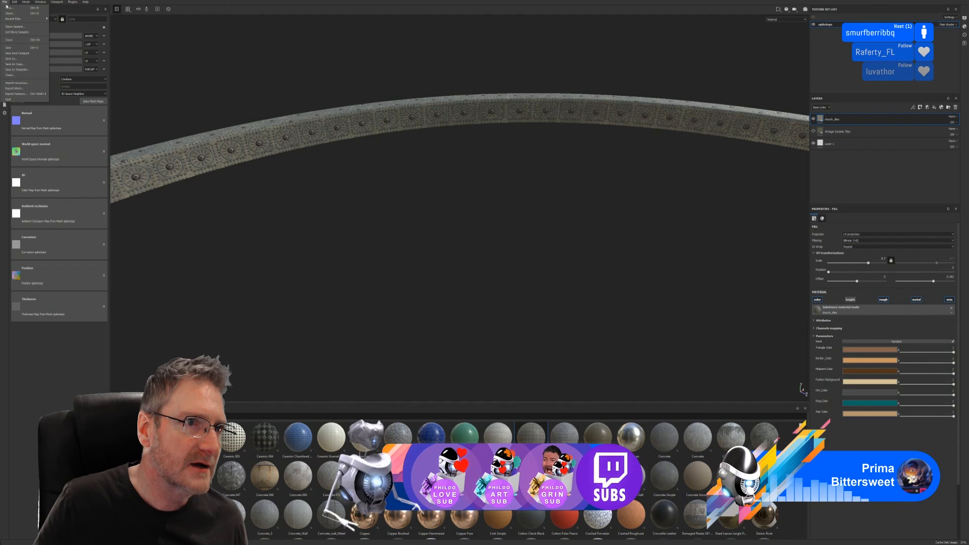
click(12, 58)
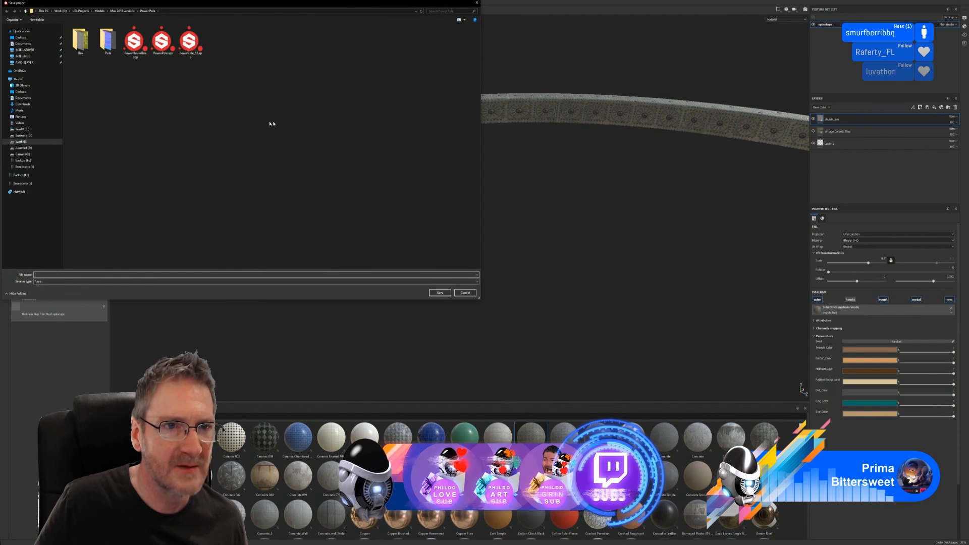
drag(206, 6, 417, 44)
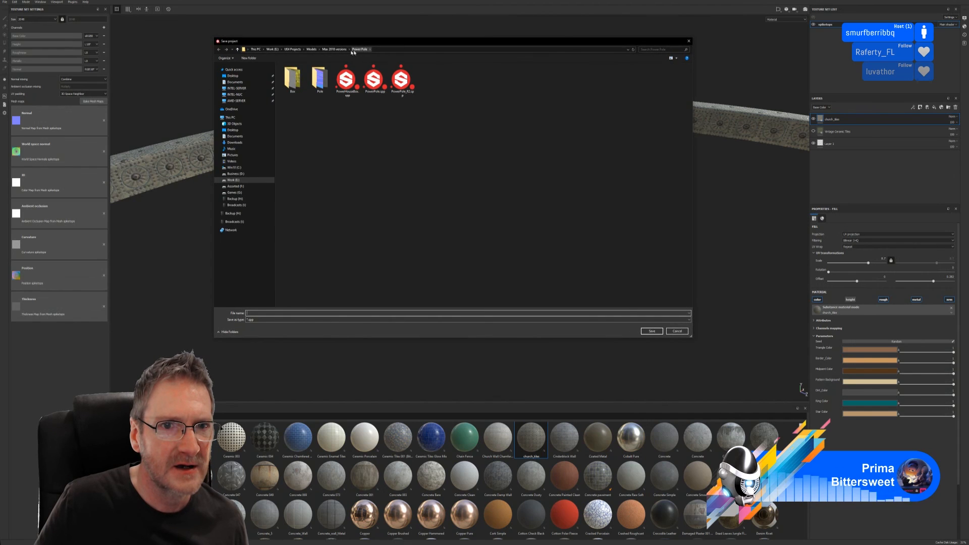
click(273, 49)
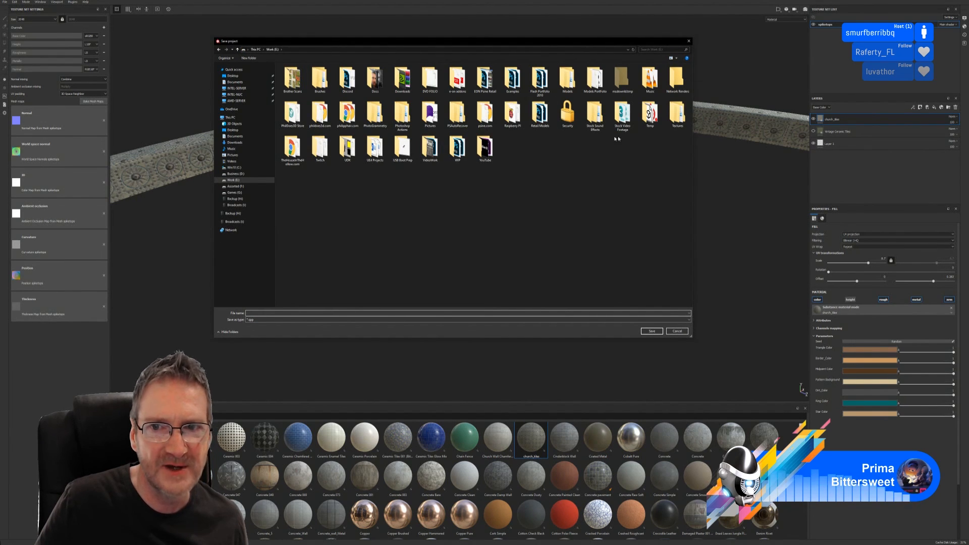
double_click(650, 113)
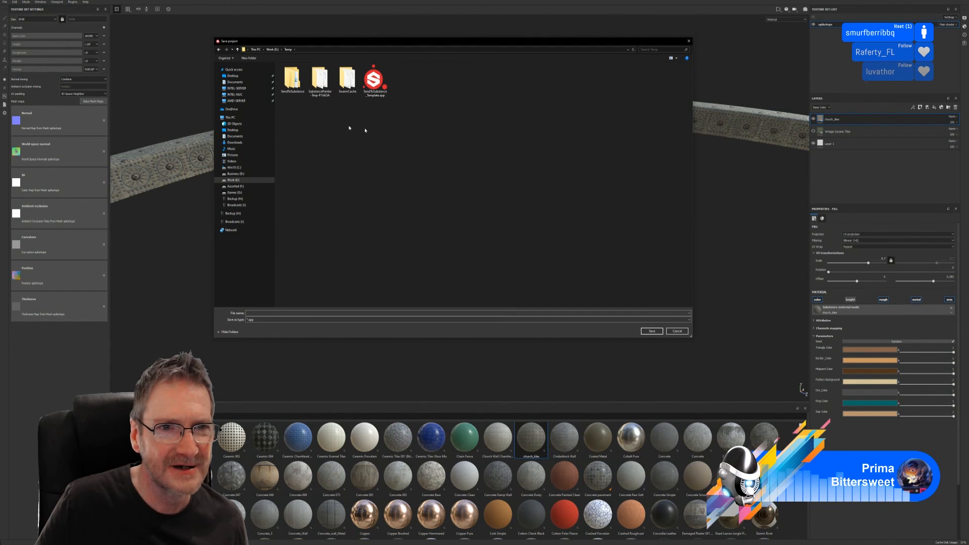
double_click(292, 79)
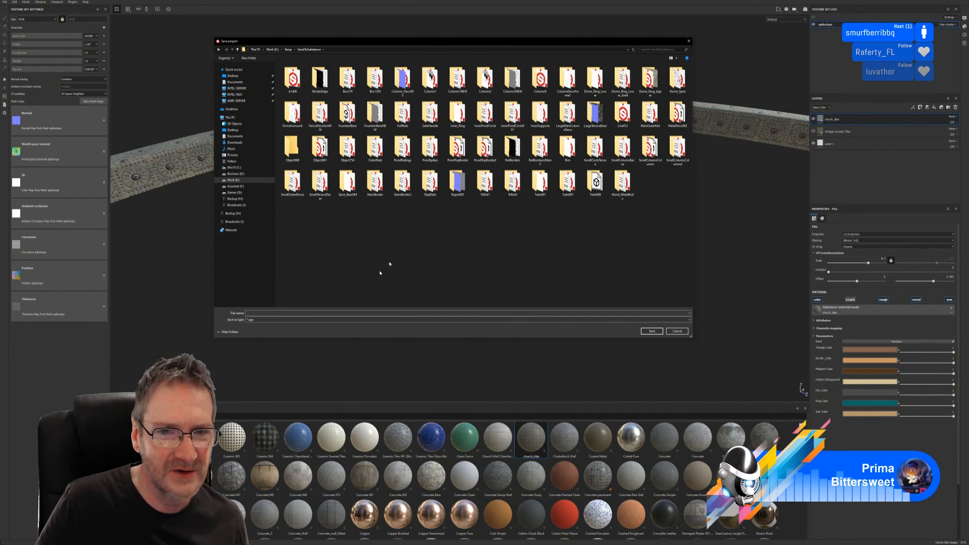
- Create a folder named PondInnerRing inside SendToSubstance and open it as the save location
right_click(443, 253)
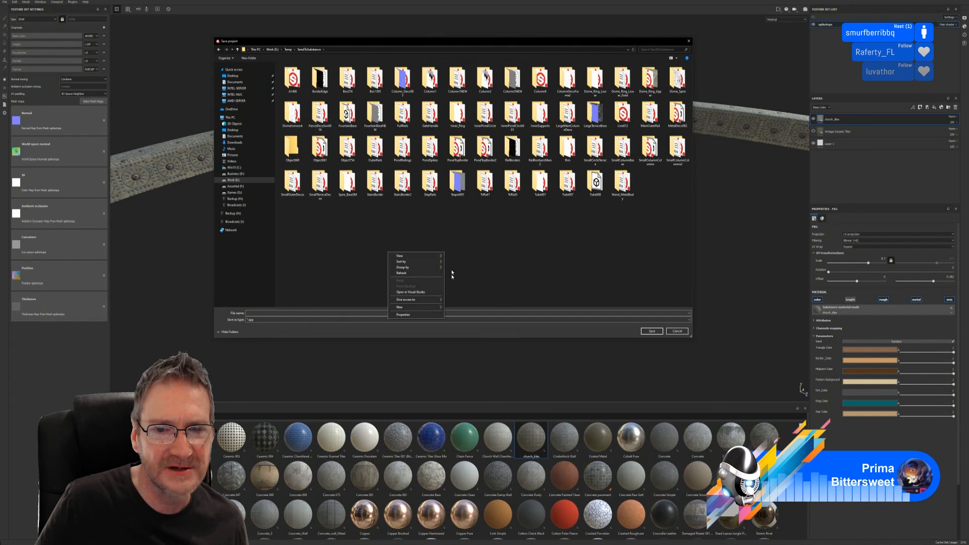
click(455, 309)
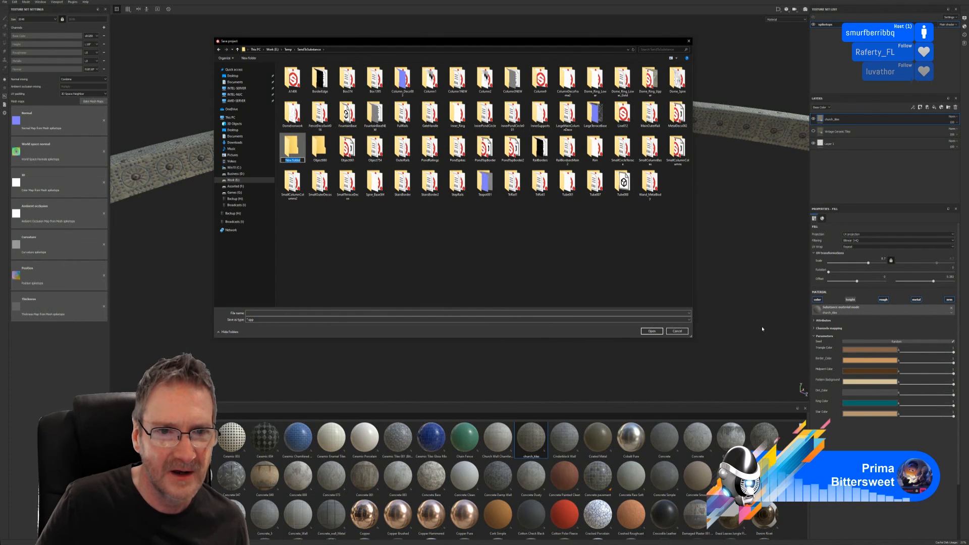
text(Pon)
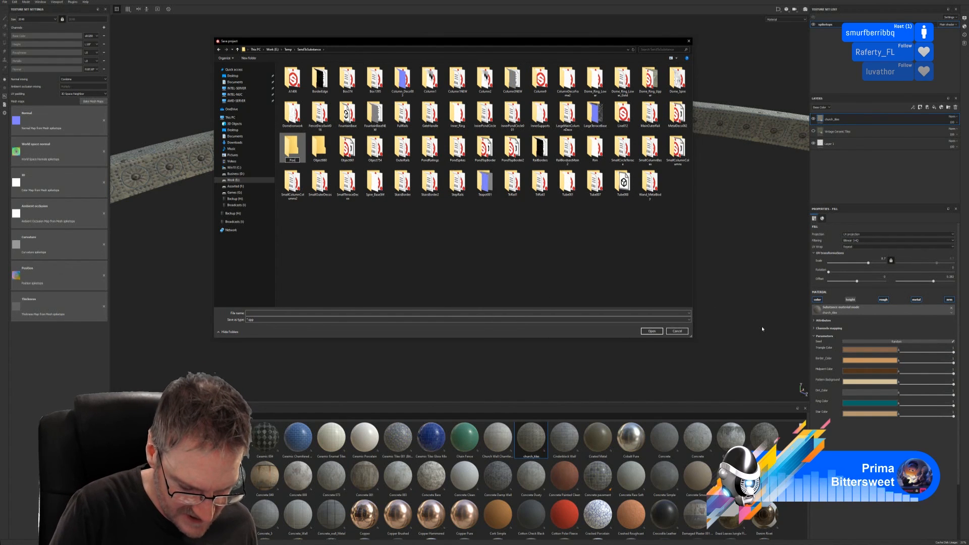
text(d)
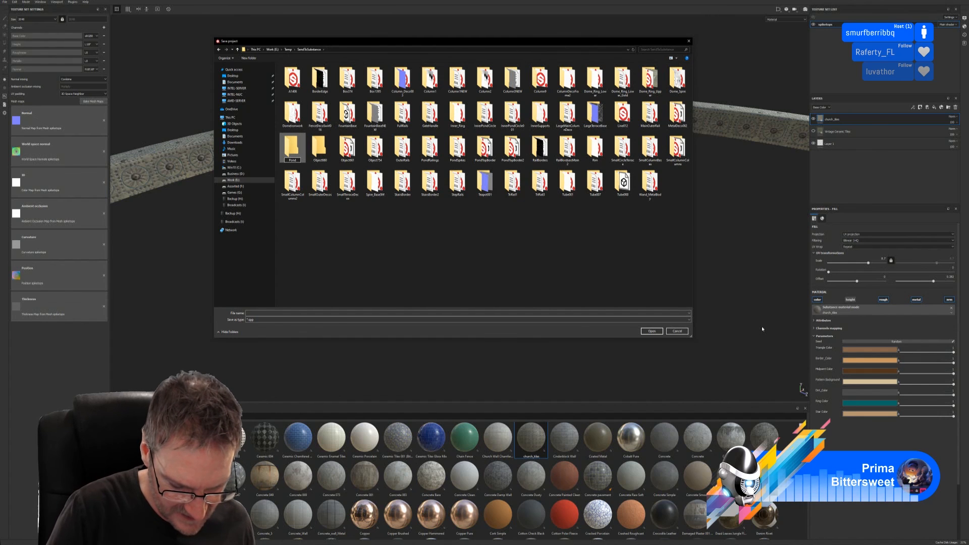
text(Inner)
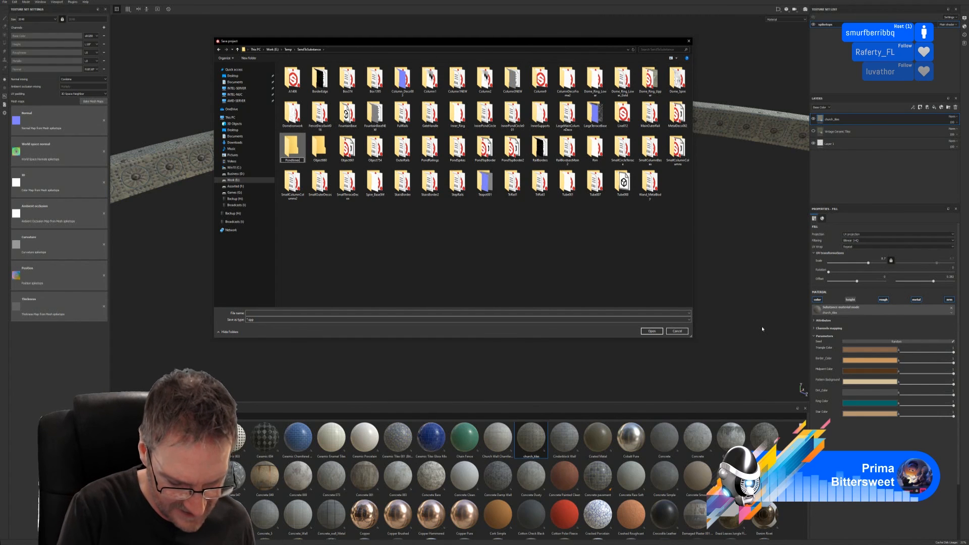
text(Ring)
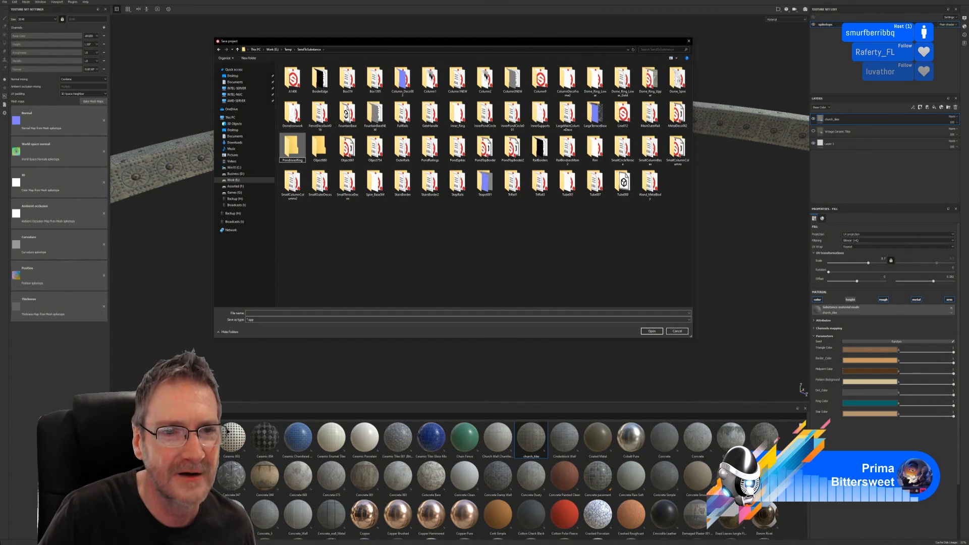
key(Return)
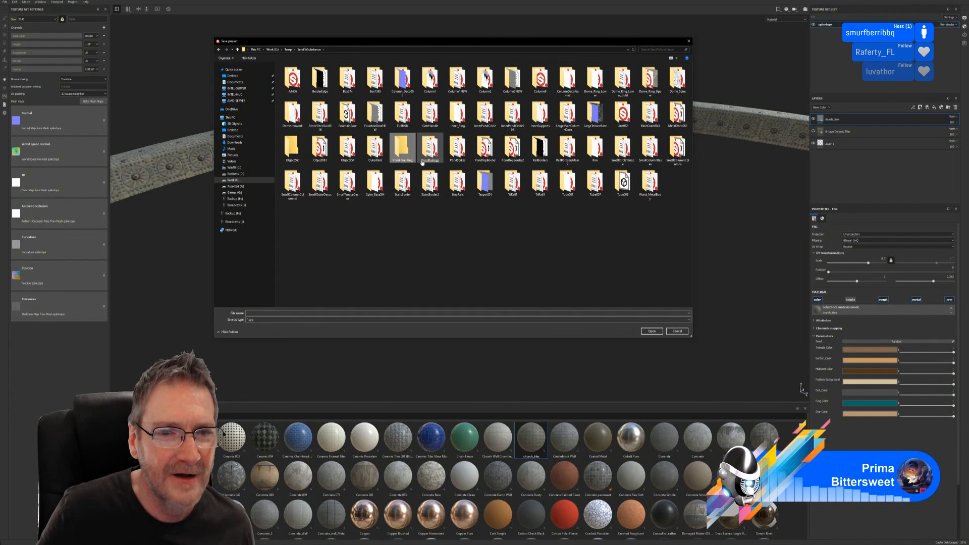
double_click(401, 149)
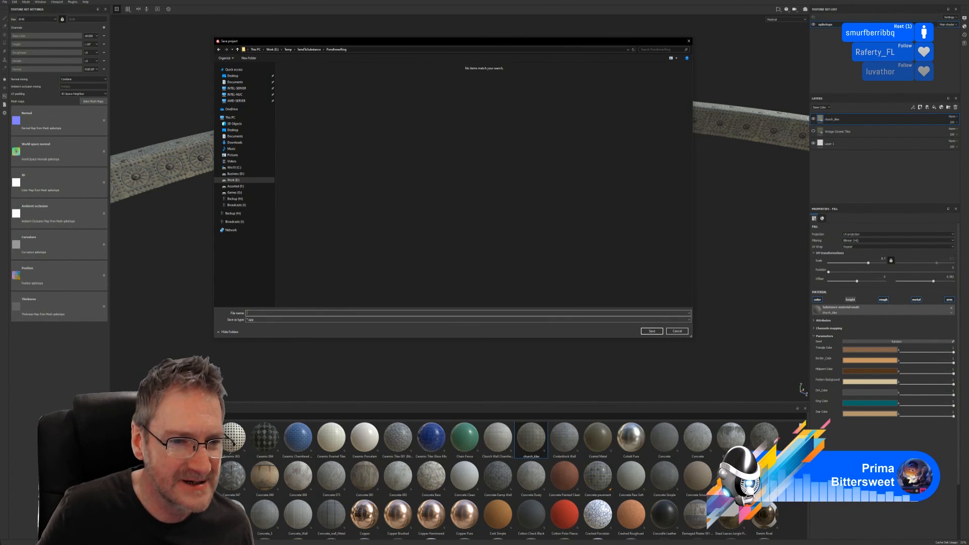
- Save the project under the file name PondInnerRing in the new folder
text(Pond)
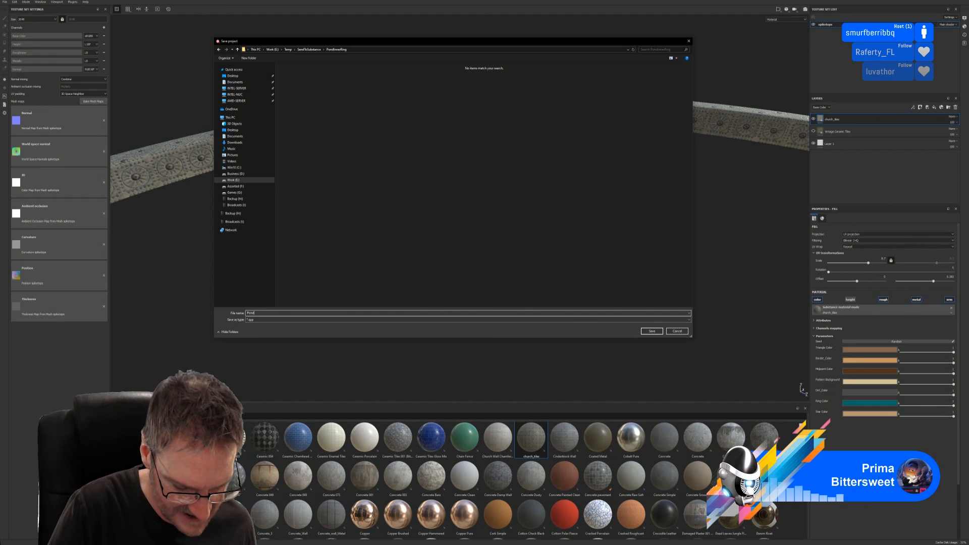
text(InnerRing)
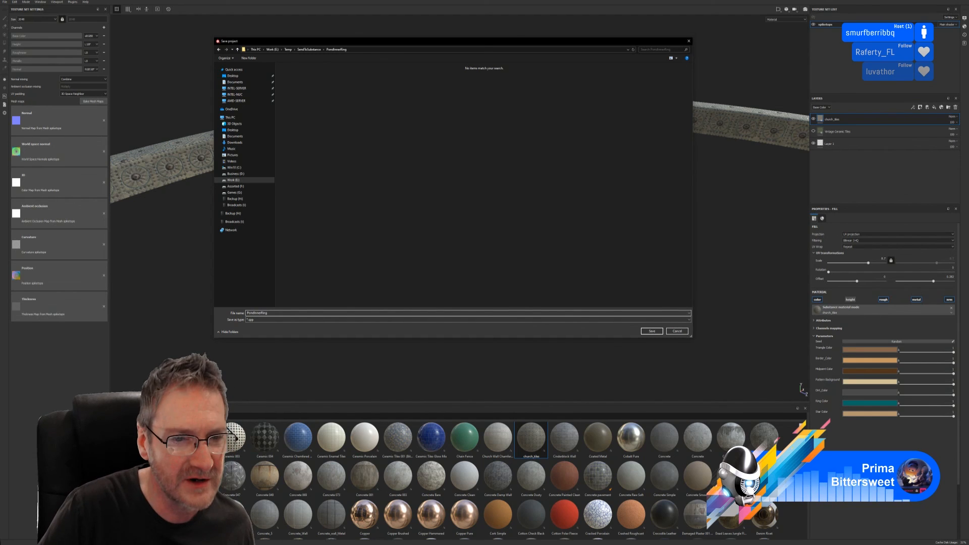
key(Return)
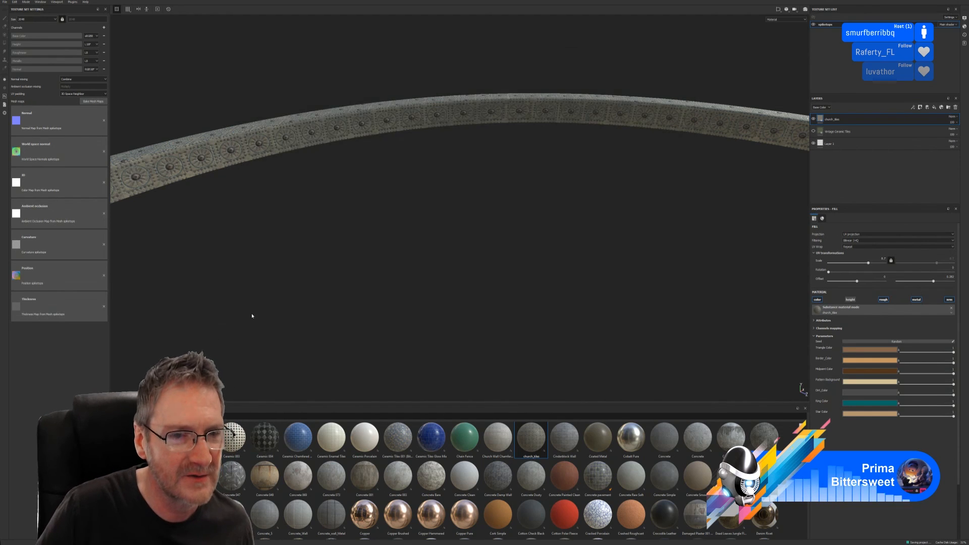
scroll(381, 184, down, 1)
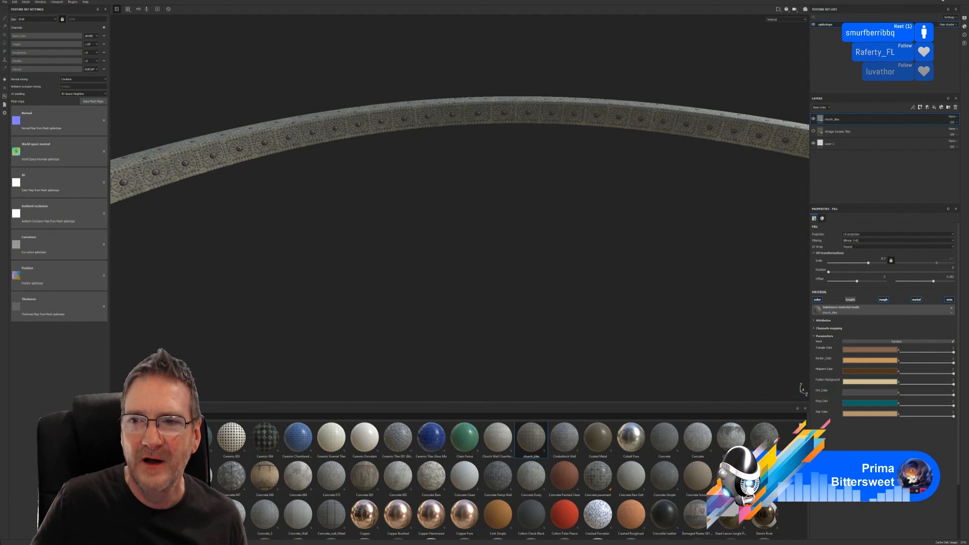
key(ctrl+s)
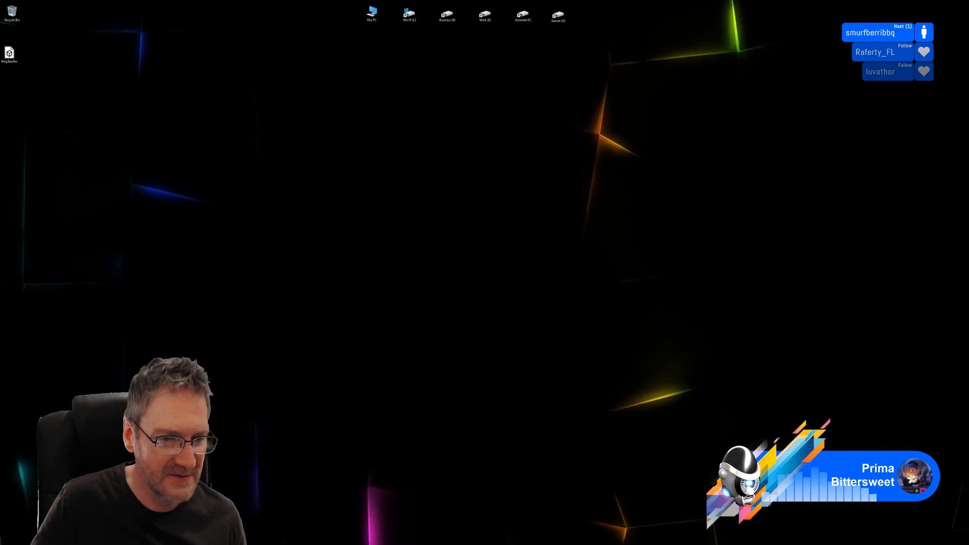
- Switch to 3ds Max, end the ring's isolation, and frame the whole pavilion in the top, front and side views
click(631, 537)
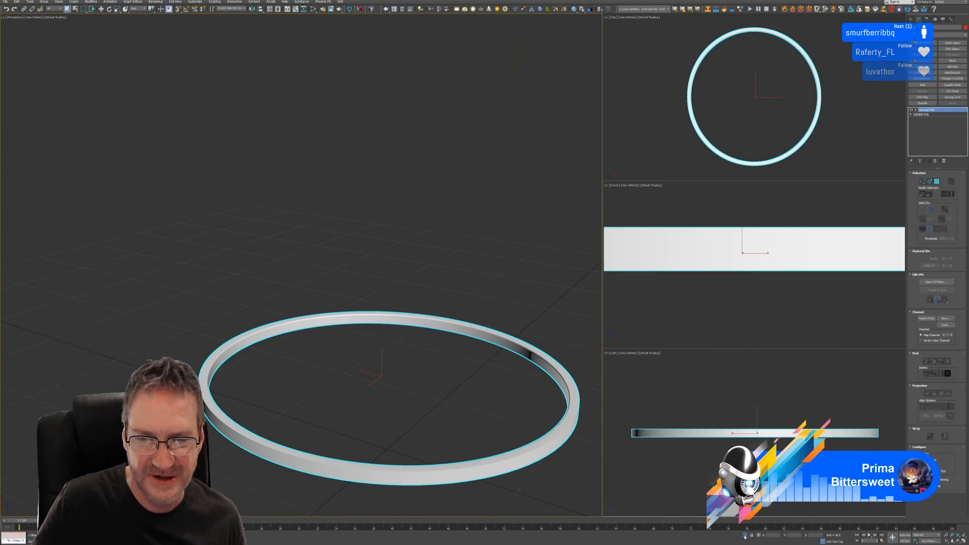
click(745, 536)
scroll(473, 193, down, 5)
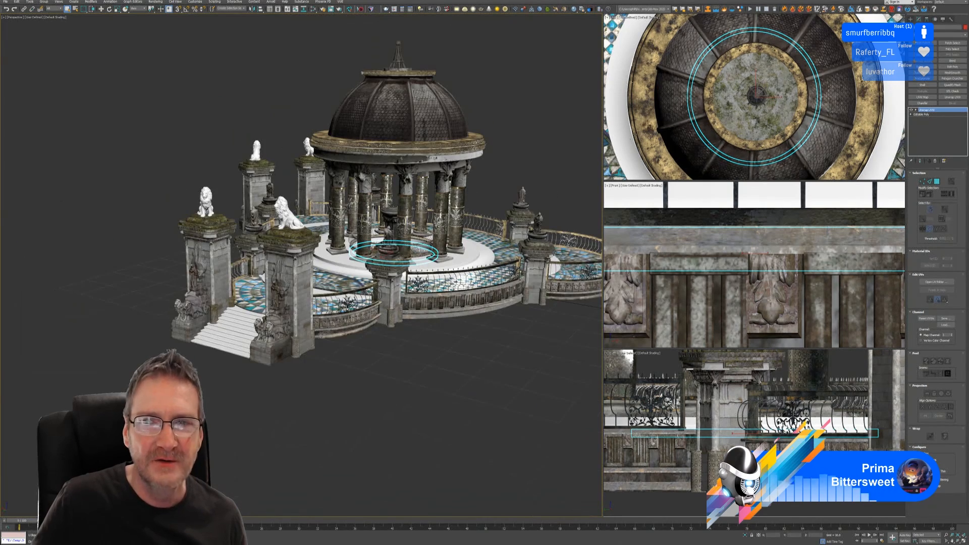
scroll(703, 139, down, 8)
middle_drag(804, 101, 805, 77)
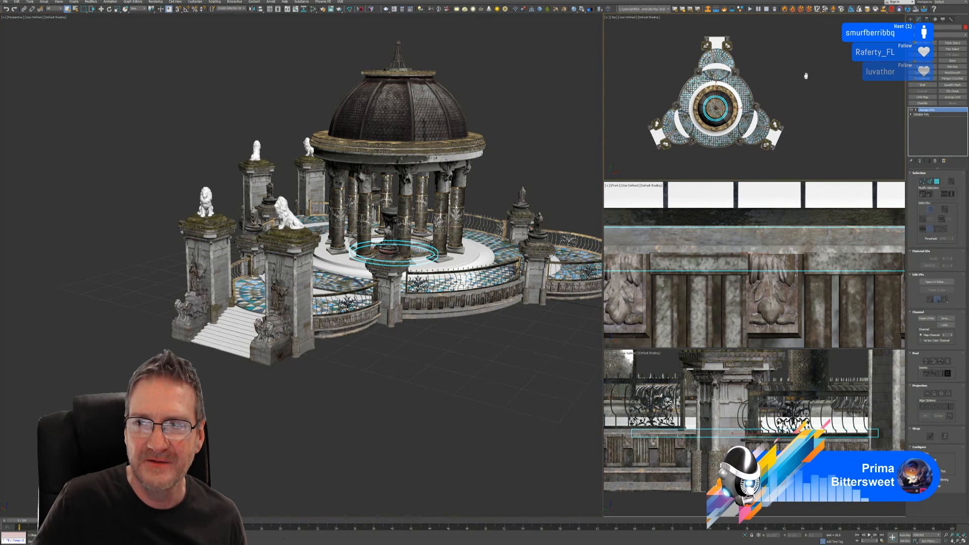
scroll(754, 265, down, 10)
scroll(755, 276, up, 3)
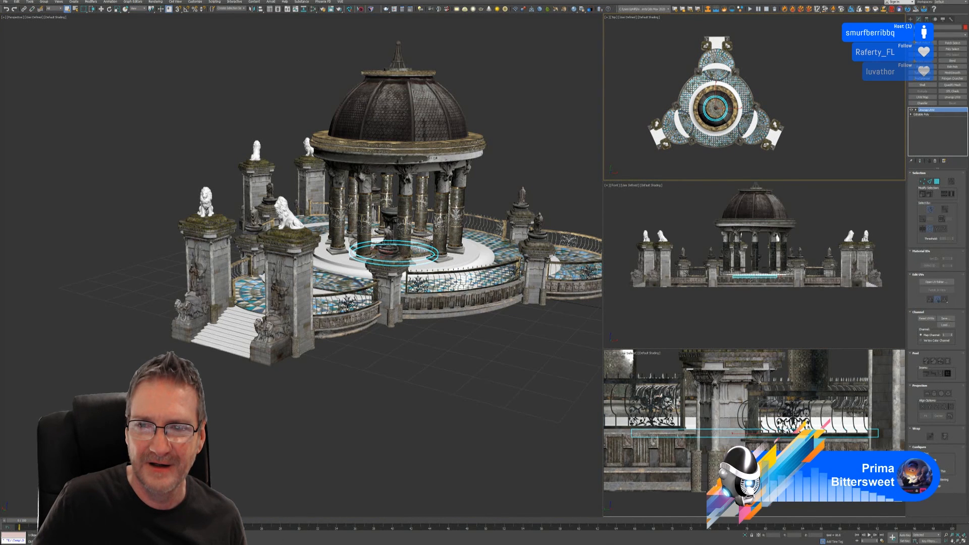
middle_drag(747, 287, 744, 298)
middle_drag(811, 133, 839, 134)
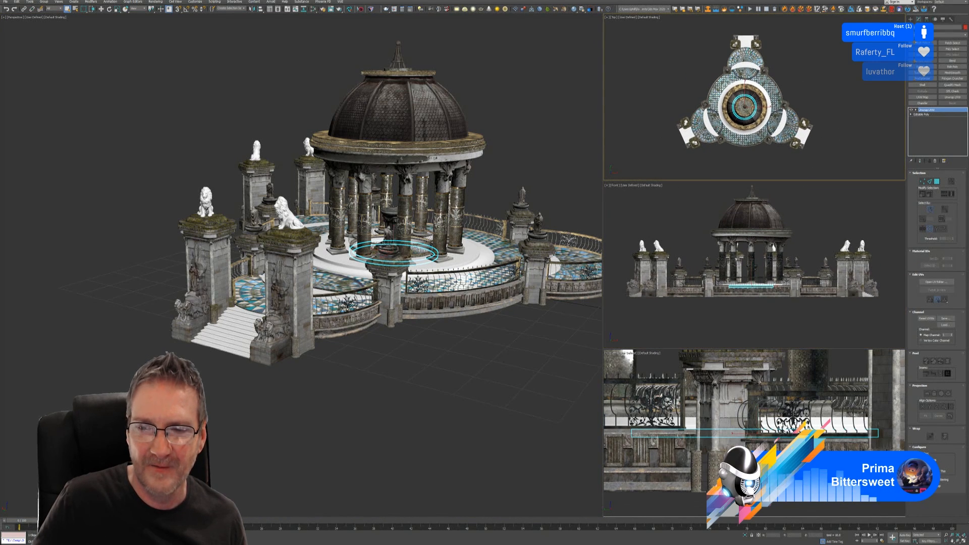
scroll(718, 458, down, 8)
middle_drag(718, 458, 748, 502)
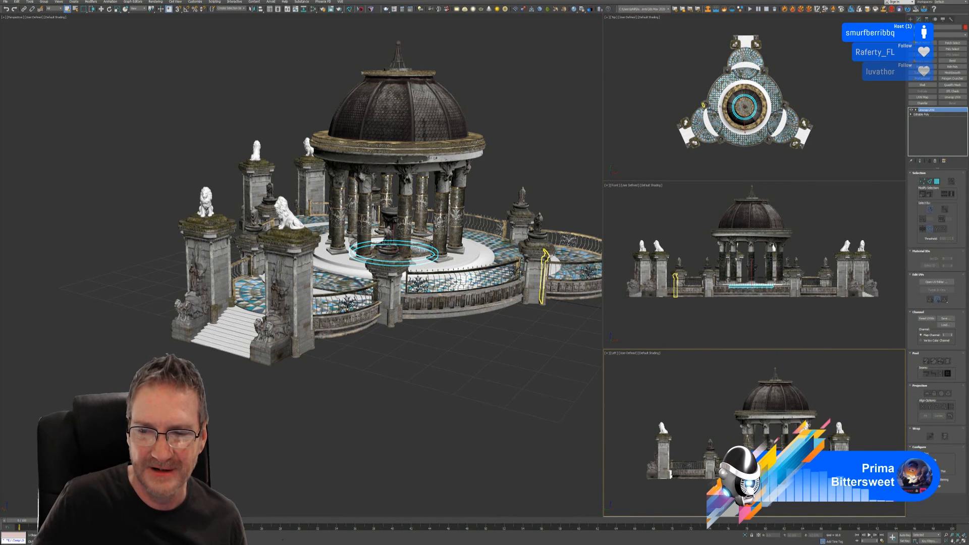
- Examine the whole pavilion in the perspective view and deselect the ring
middle_drag(335, 383, 251, 411)
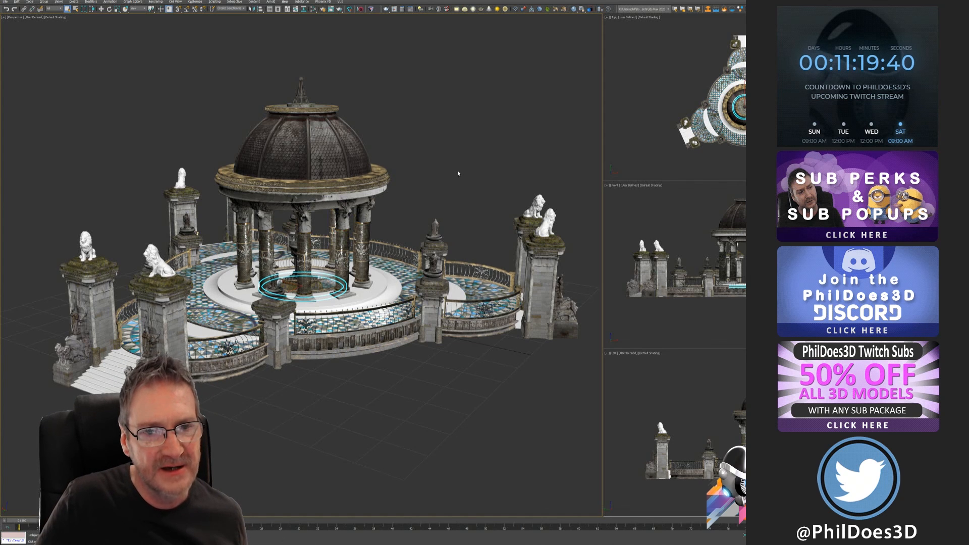
alt+middle_drag(458, 174, 465, 168)
scroll(465, 169, up, 2)
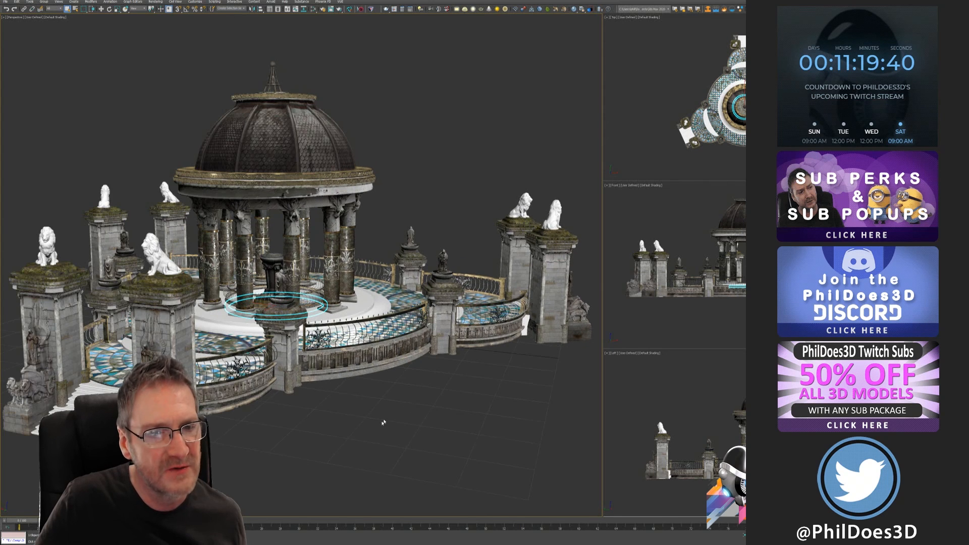
middle_drag(378, 380, 401, 349)
click(392, 396)
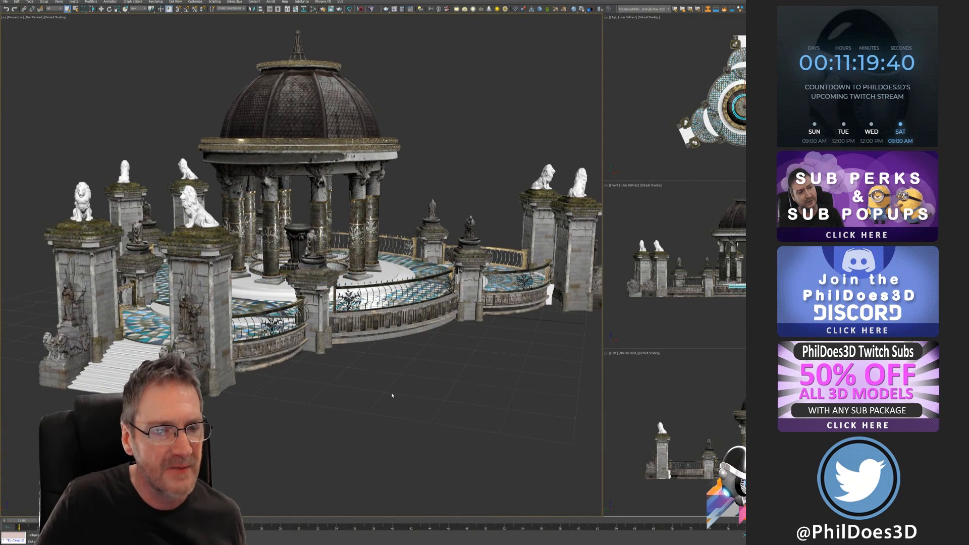